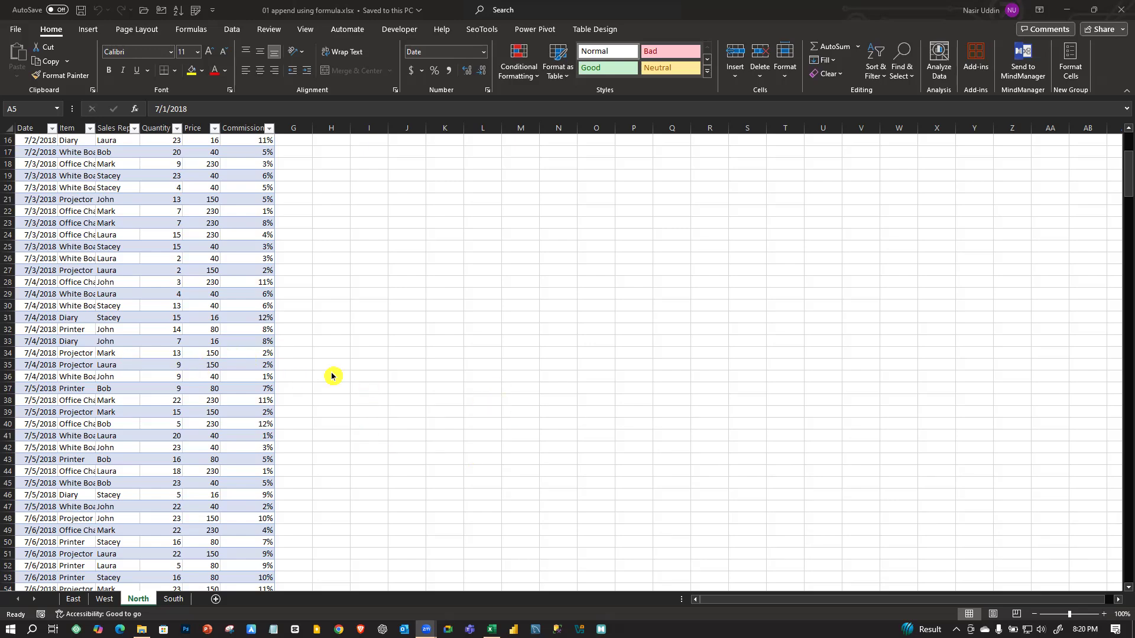
# - Review the July 2018 office supplies sales tables on the North, East, West and South sheets
pyautogui.scroll(1, 349, 378)
pyautogui.scroll(4, 438, 420)
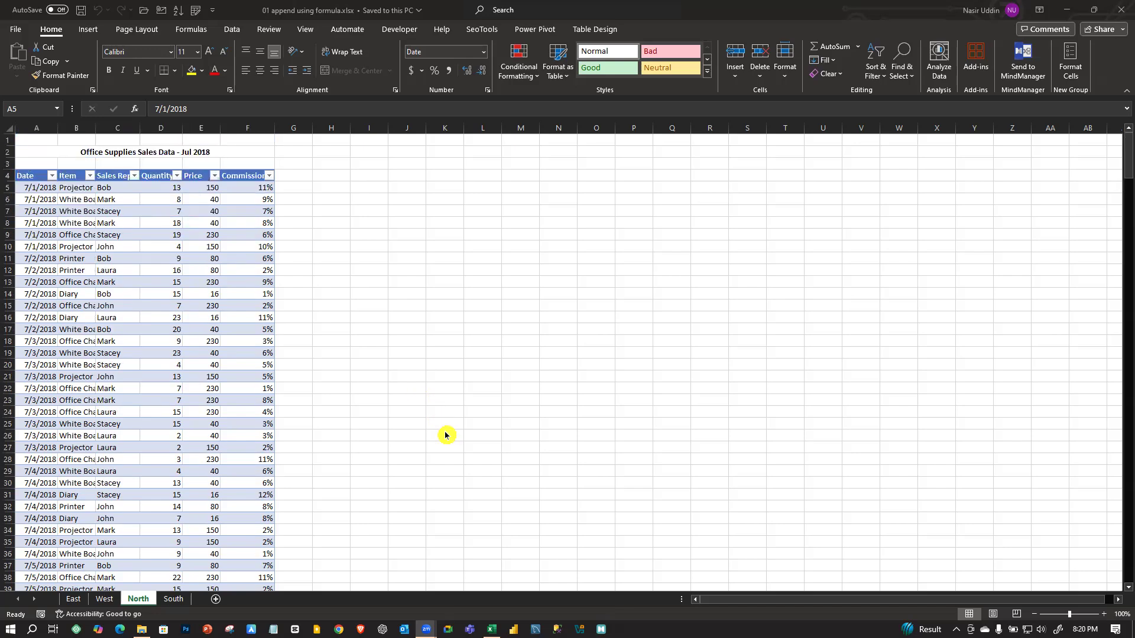
pyautogui.scroll(-4, 203, 322)
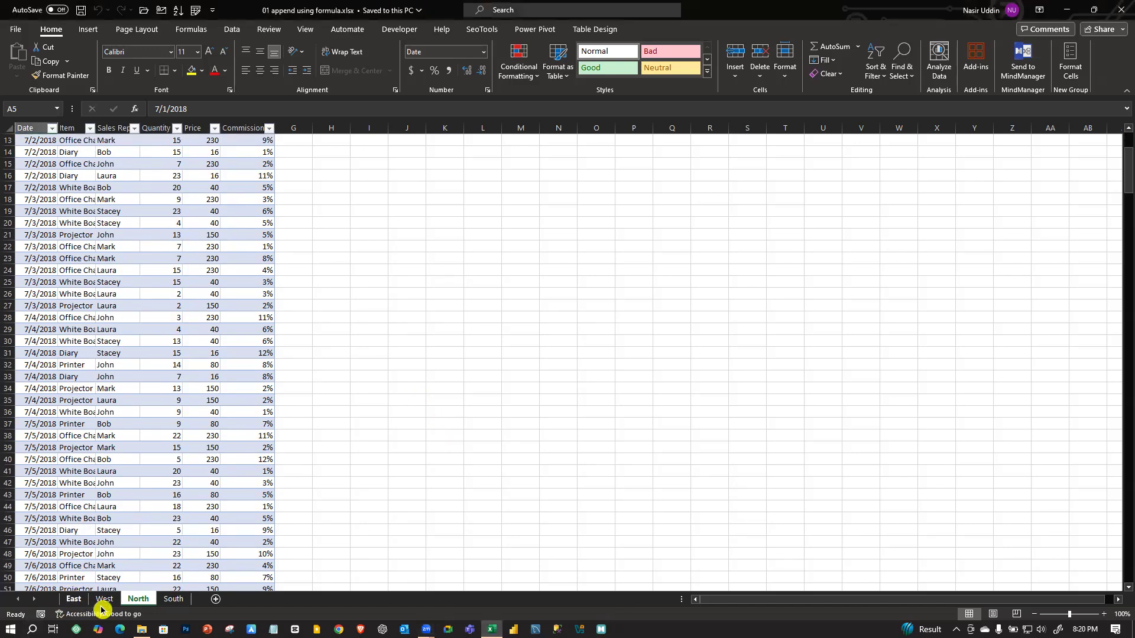
pyautogui.click(73, 599)
pyautogui.click(104, 599)
pyautogui.click(138, 599)
pyautogui.click(173, 598)
pyautogui.click(131, 411)
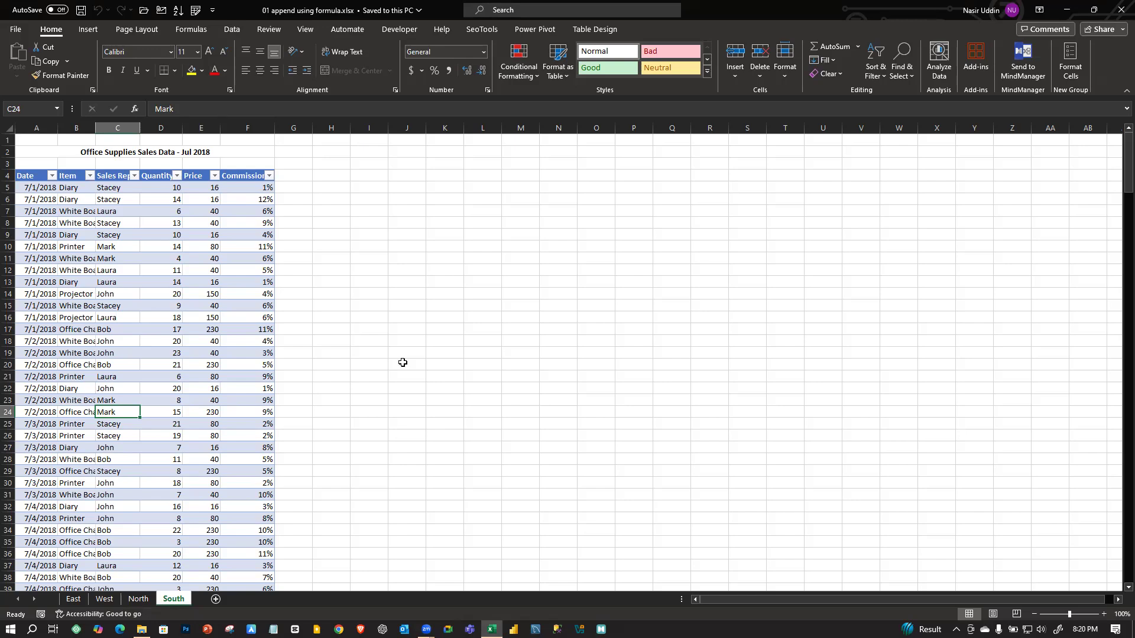
# - Compare the column headers and layout of the tables across the four regional sheets, finishing on the East sheet
pyautogui.click(136, 600)
pyautogui.click(105, 600)
pyautogui.click(75, 600)
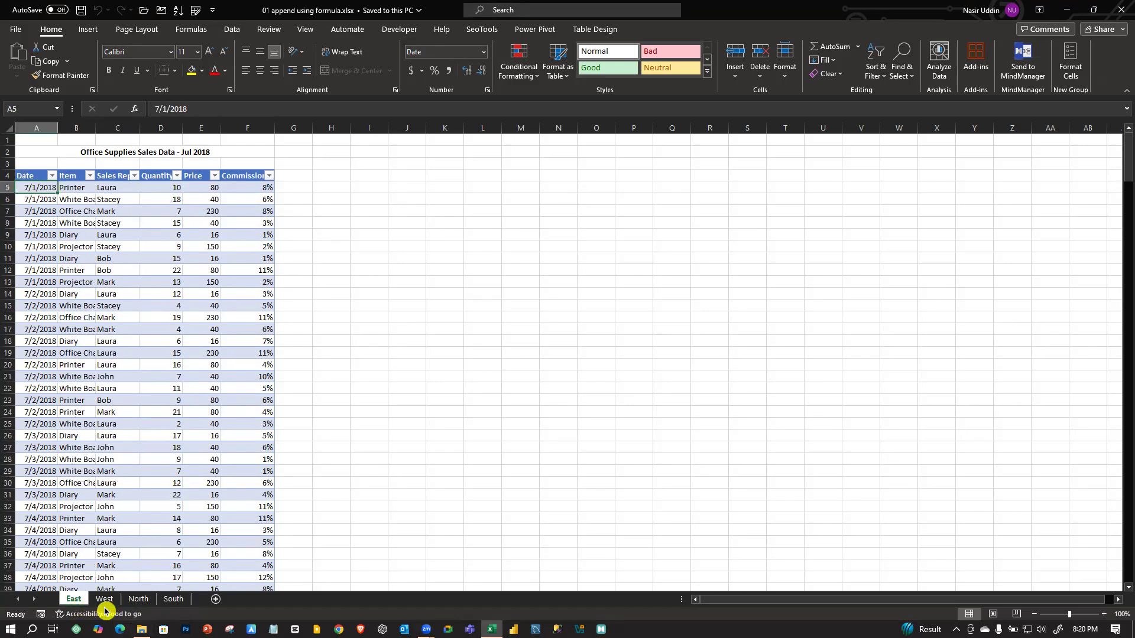
pyautogui.click(106, 599)
pyautogui.click(138, 599)
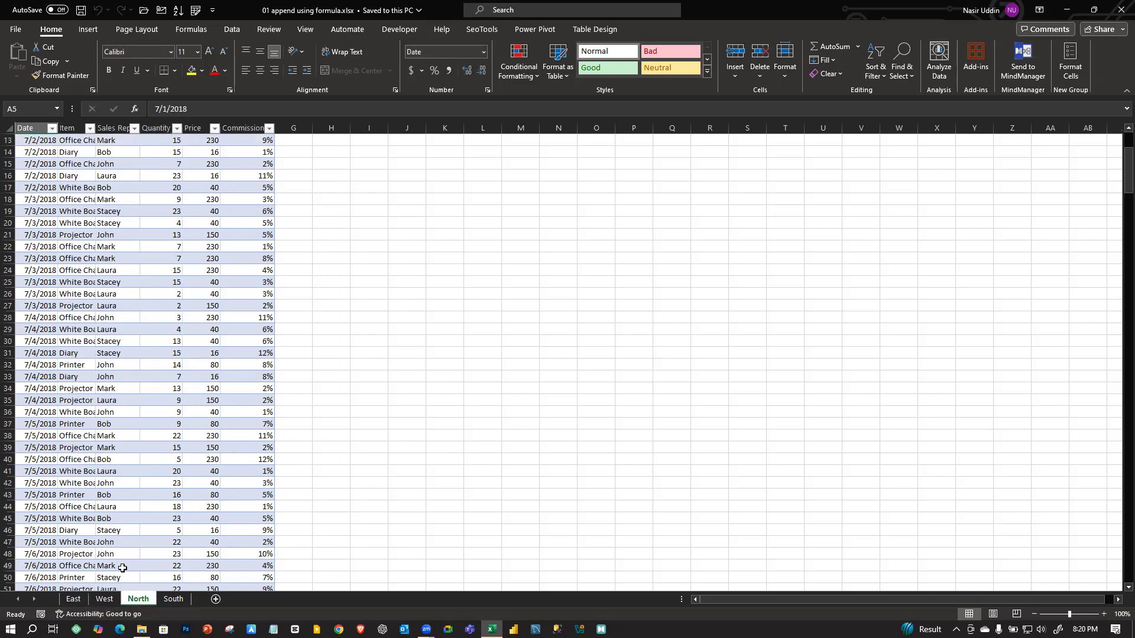
pyautogui.click(104, 599)
pyautogui.click(71, 600)
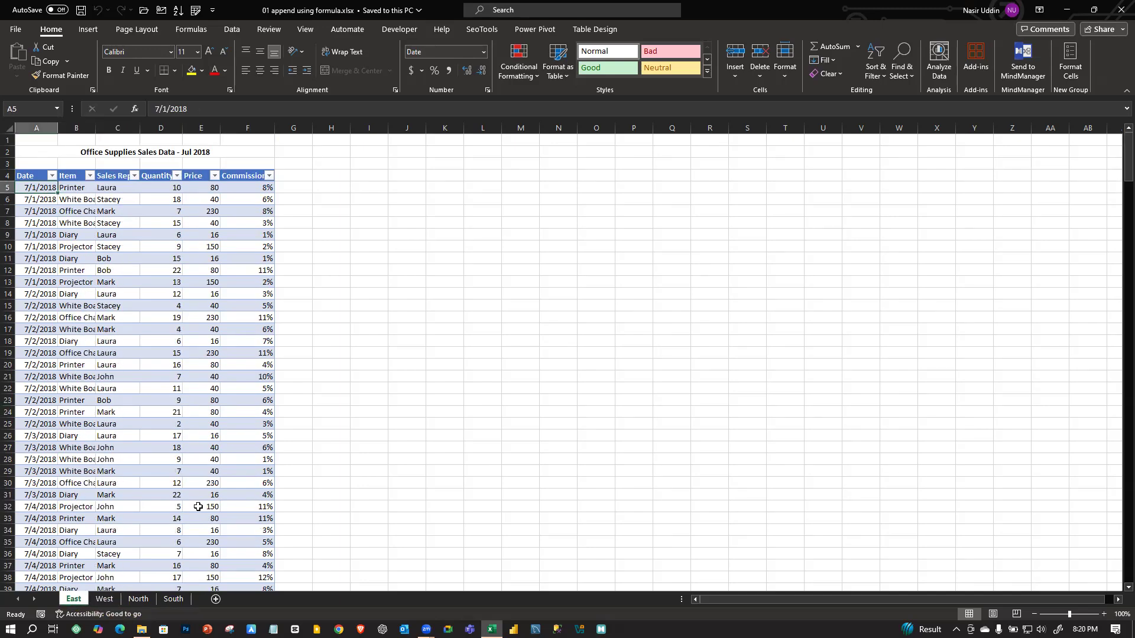
pyautogui.click(106, 599)
pyautogui.click(138, 600)
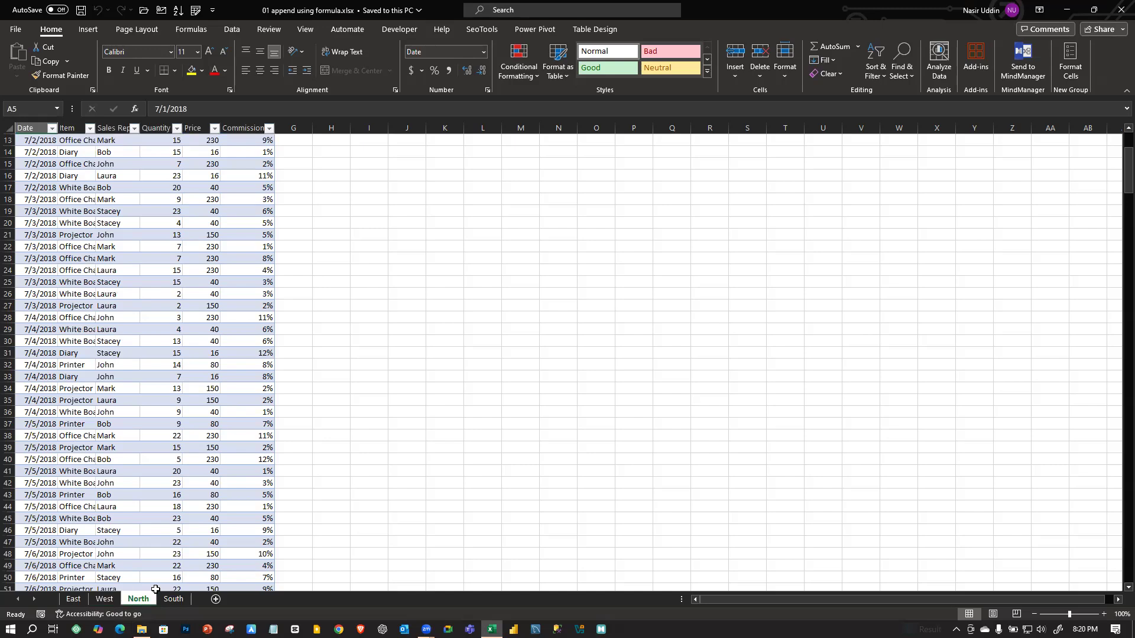
pyautogui.click(171, 600)
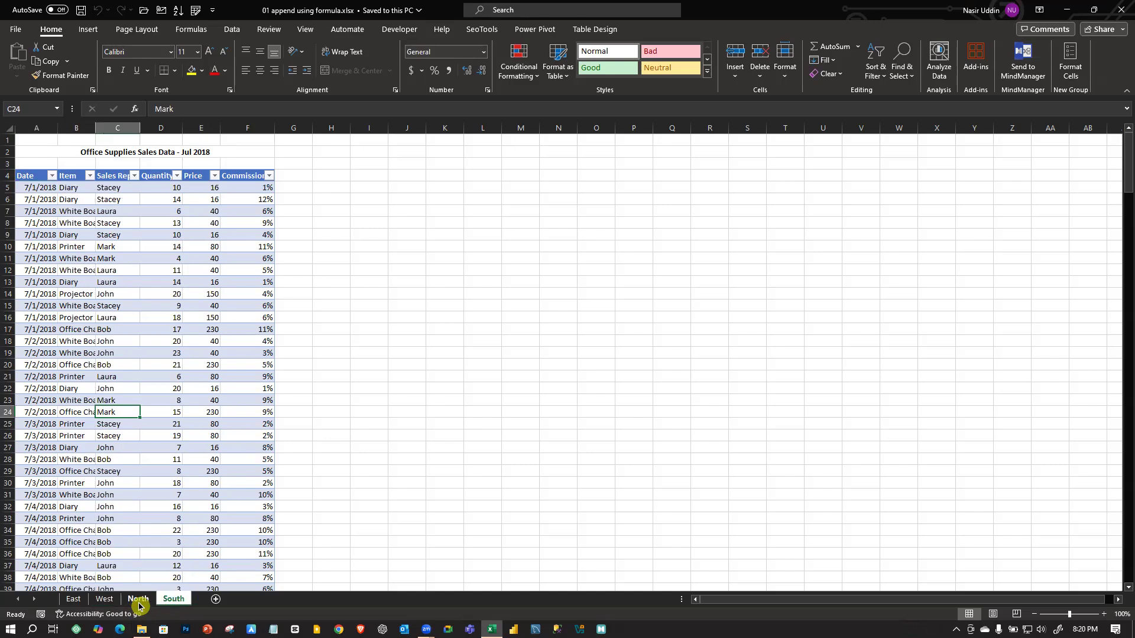
pyautogui.click(133, 600)
pyautogui.click(113, 600)
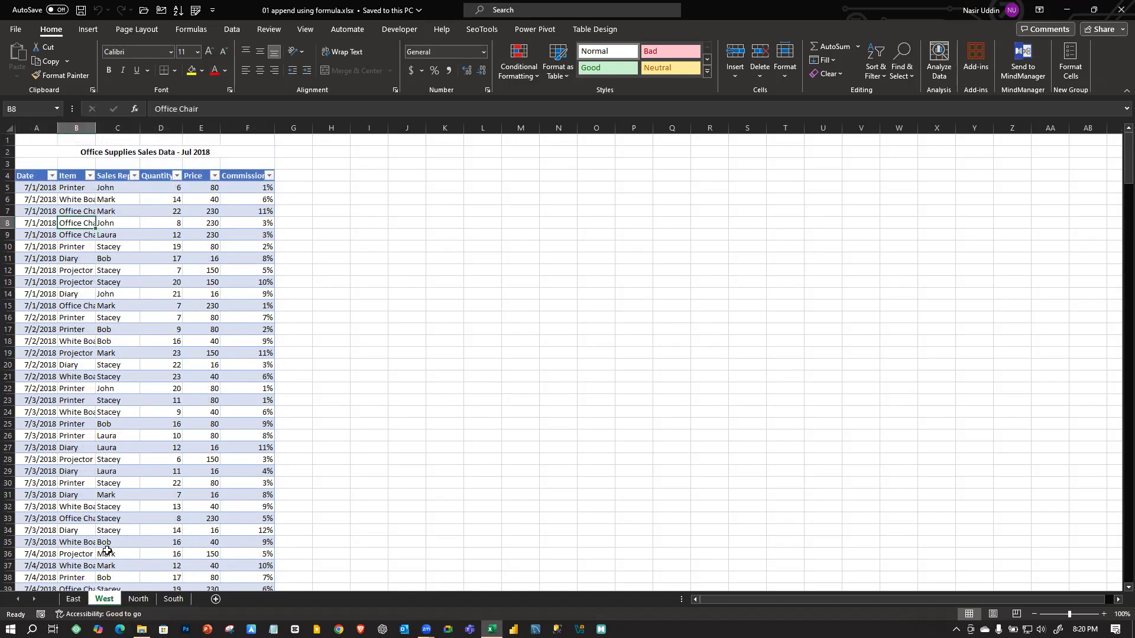
pyautogui.click(108, 331)
pyautogui.click(110, 376)
pyautogui.click(117, 295)
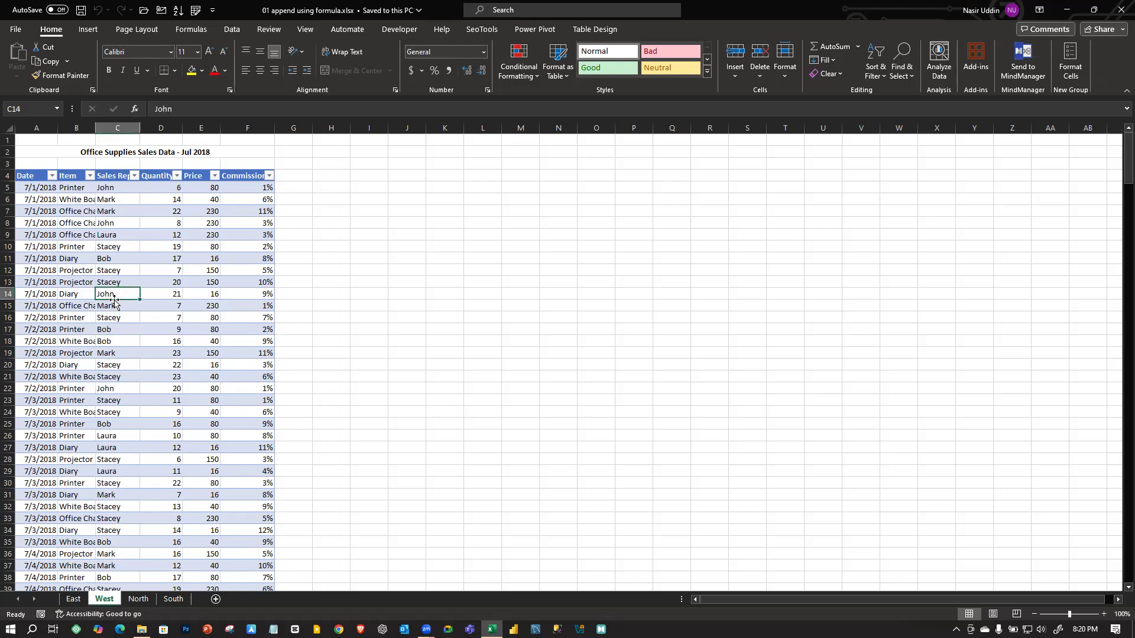
pyautogui.click(140, 601)
pyautogui.click(173, 600)
pyautogui.click(140, 600)
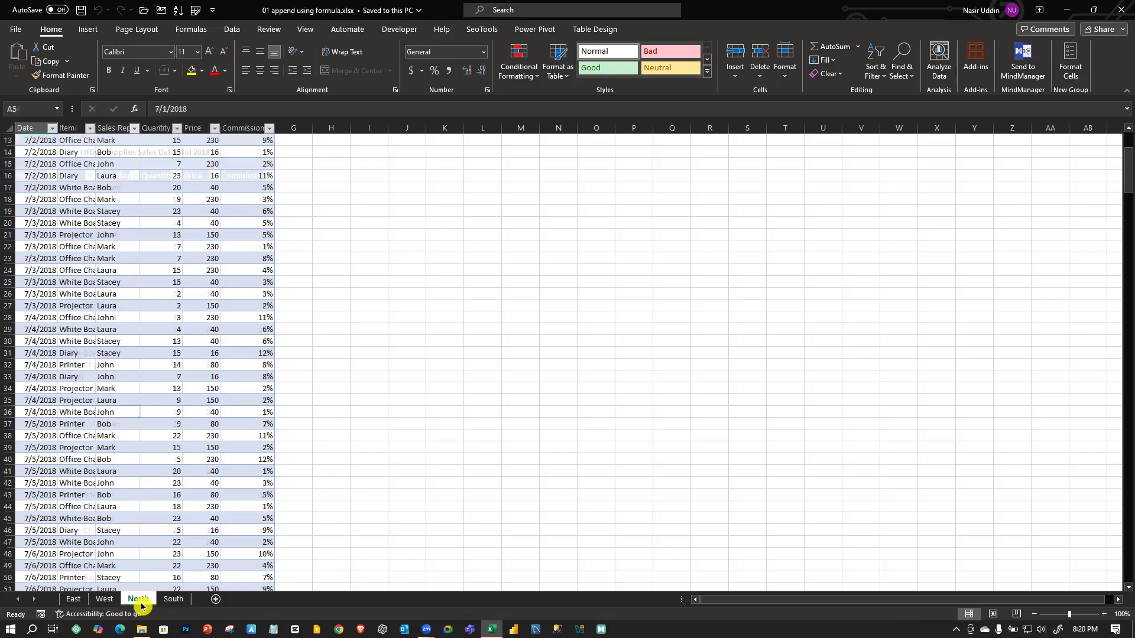
pyautogui.click(104, 602)
pyautogui.click(72, 602)
pyautogui.click(103, 602)
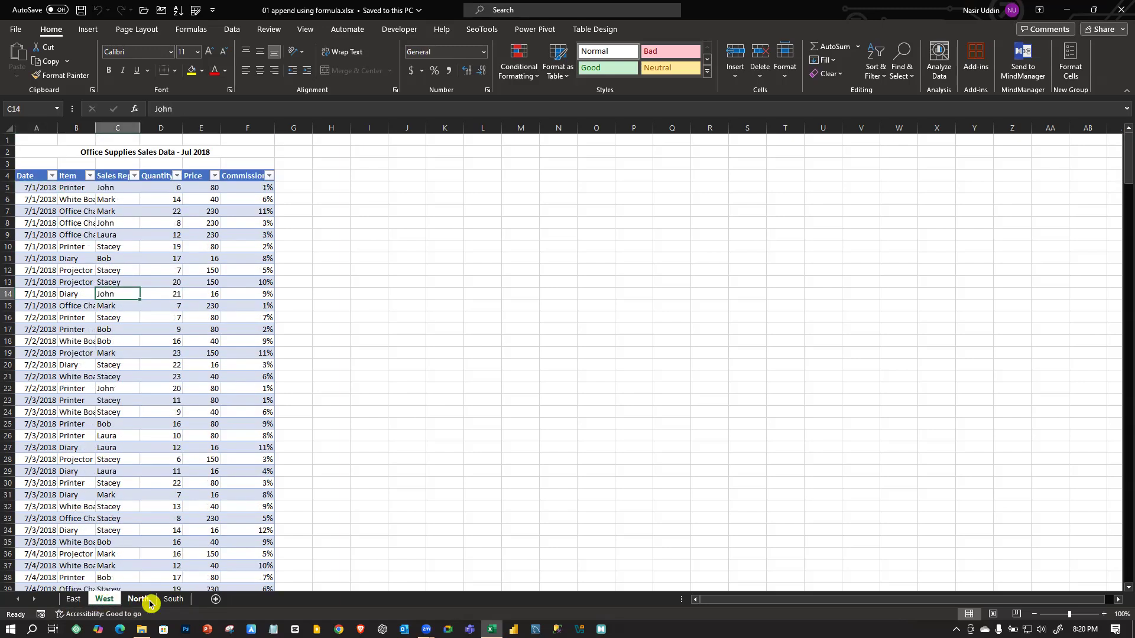
pyautogui.click(139, 600)
pyautogui.click(173, 600)
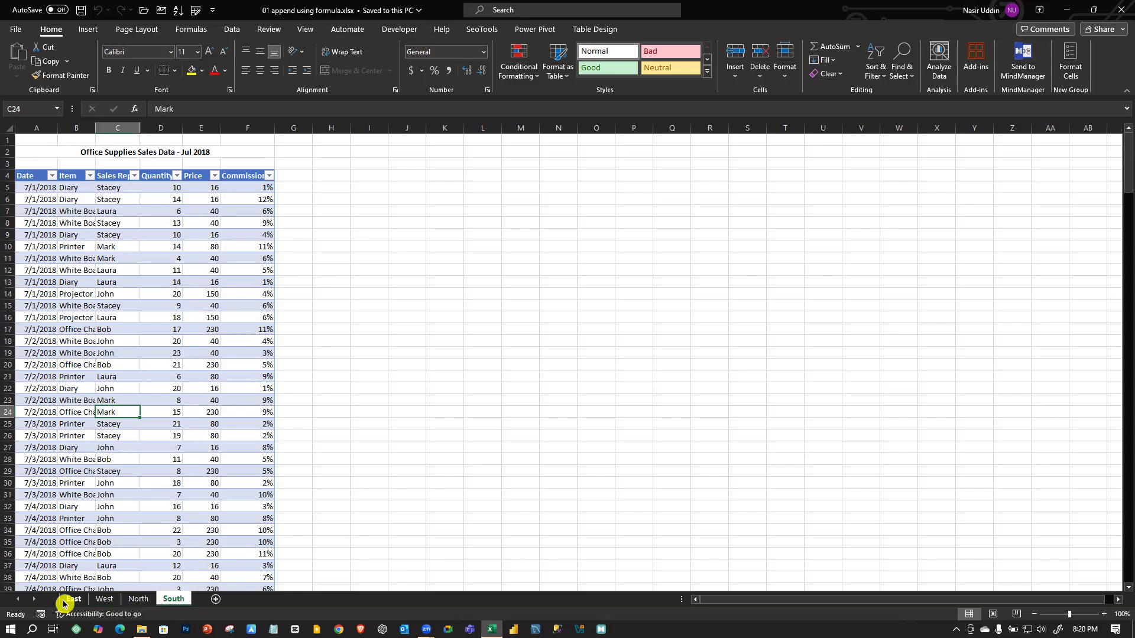
pyautogui.click(66, 600)
pyautogui.click(229, 400)
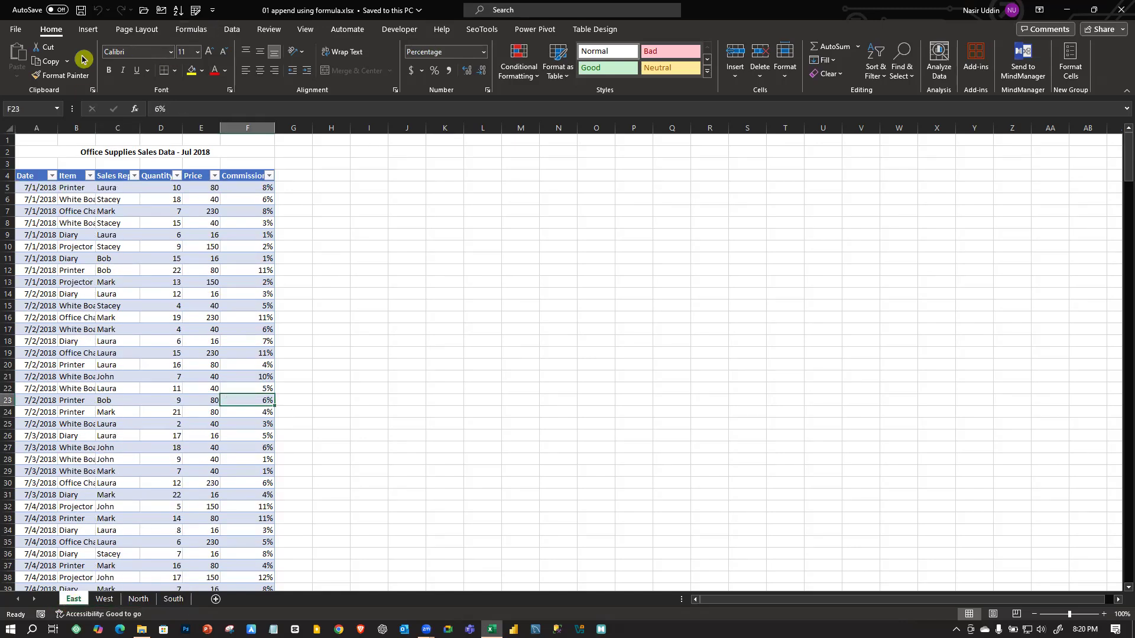
pyautogui.click(232, 31)
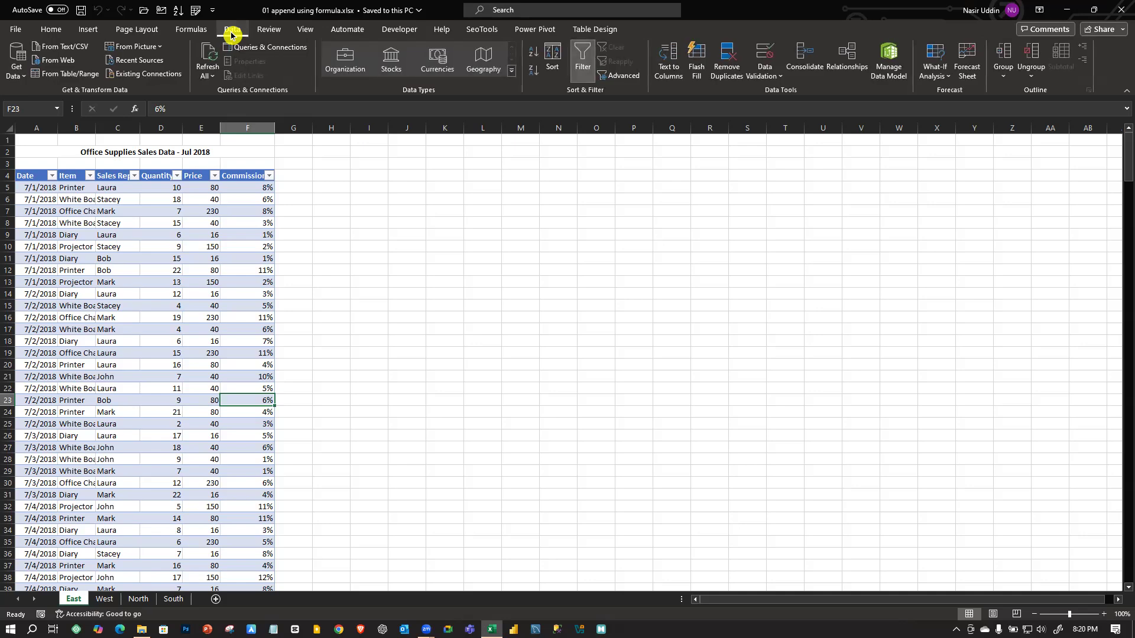
pyautogui.click(67, 74)
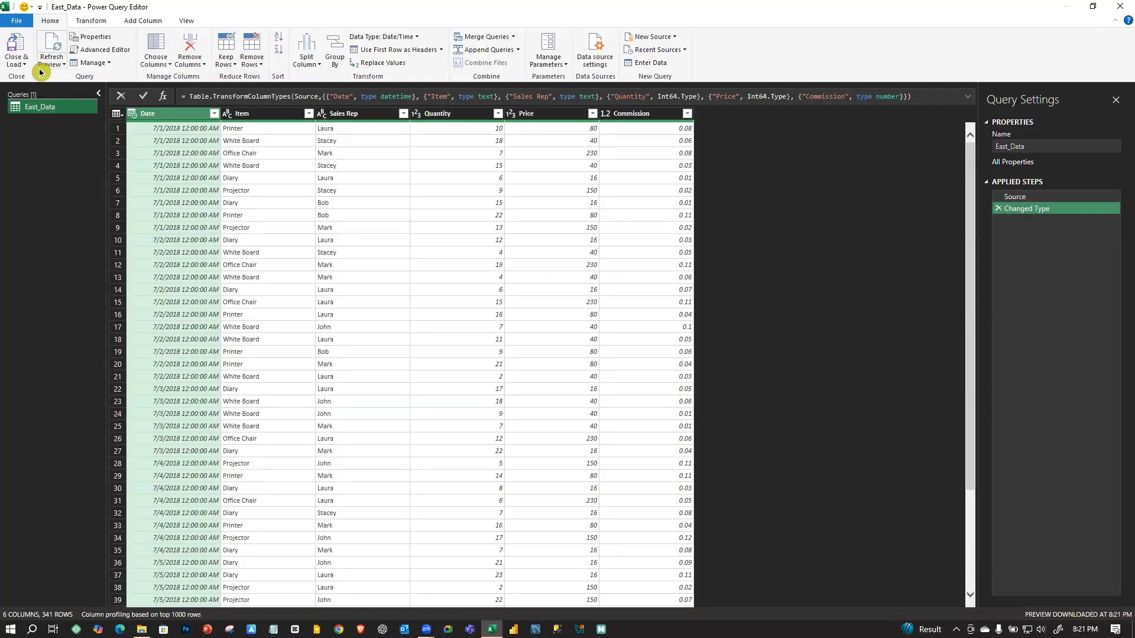
pyautogui.click(25, 64)
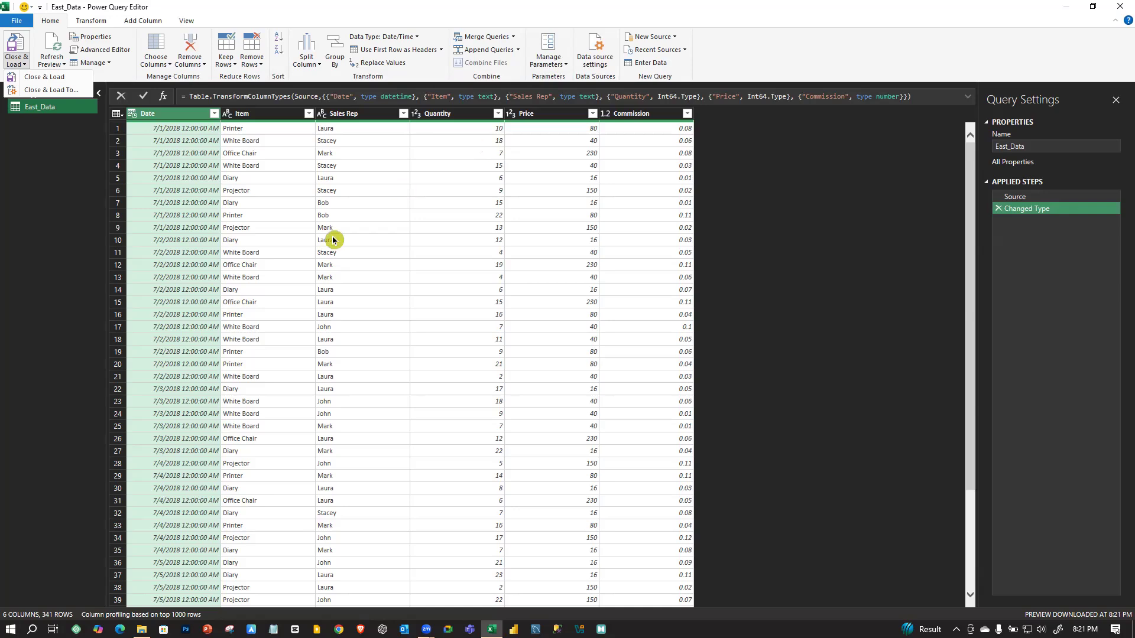
pyautogui.click(1117, 101)
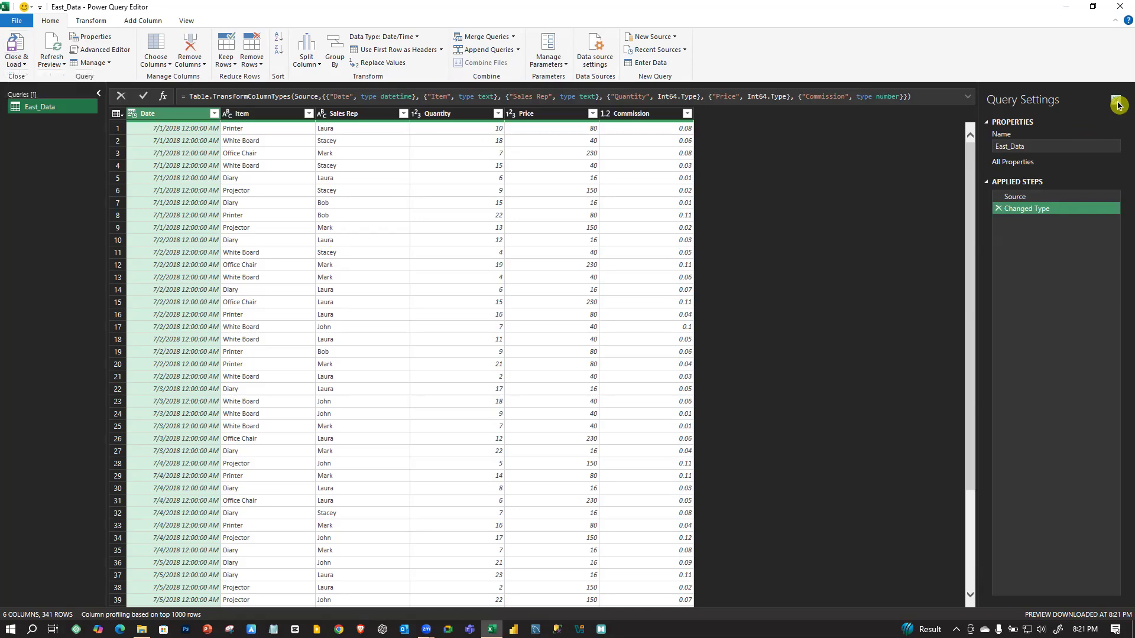
pyautogui.click(1117, 100)
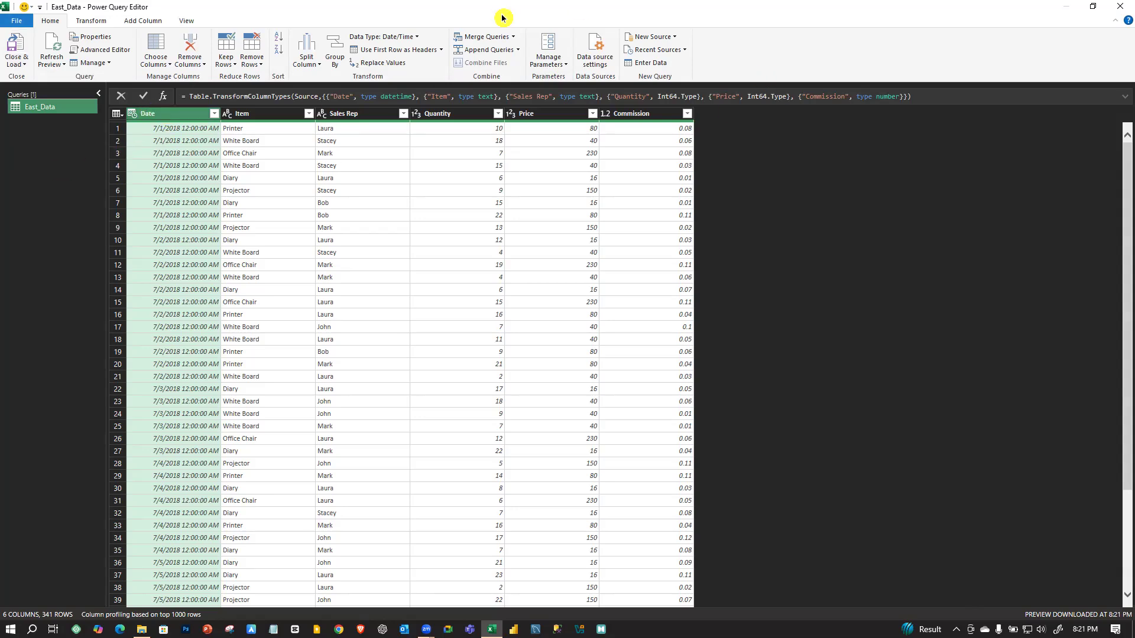
pyautogui.click(1120, 6)
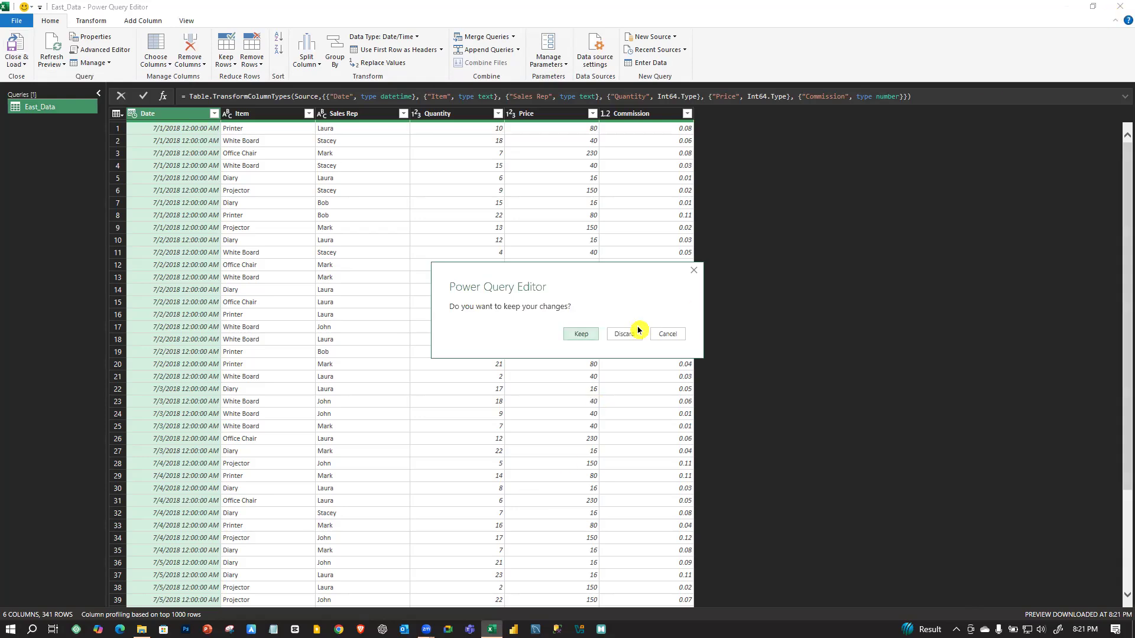
pyautogui.click(628, 335)
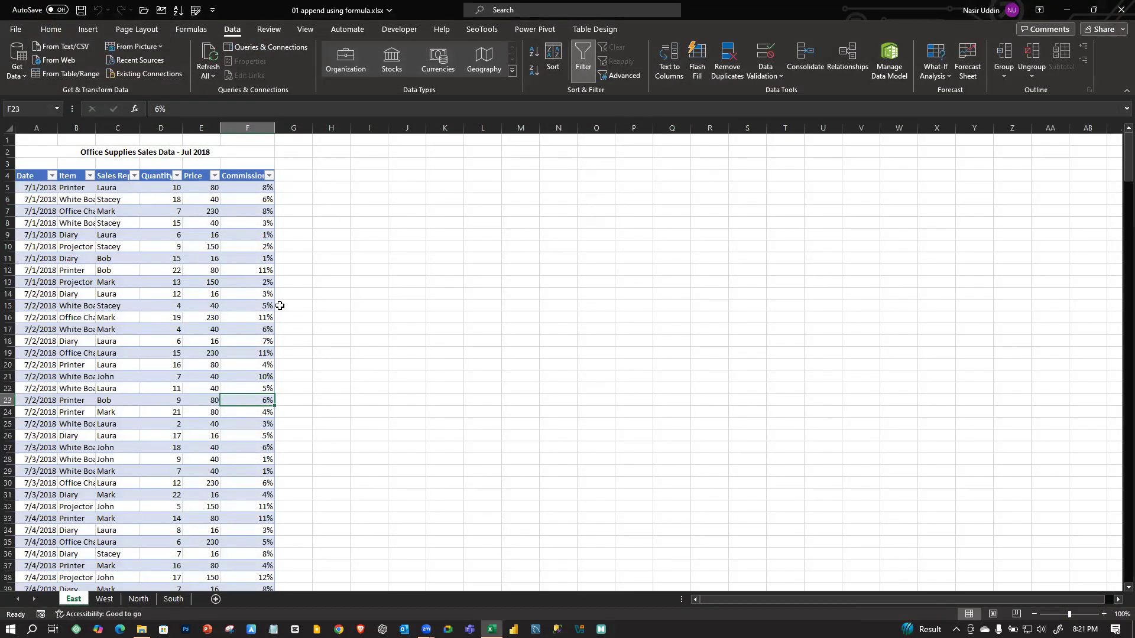
# - Check the workbook for existing queries and connections
pyautogui.click(44, 364)
pyautogui.click(154, 343)
pyautogui.click(48, 380)
pyautogui.click(99, 411)
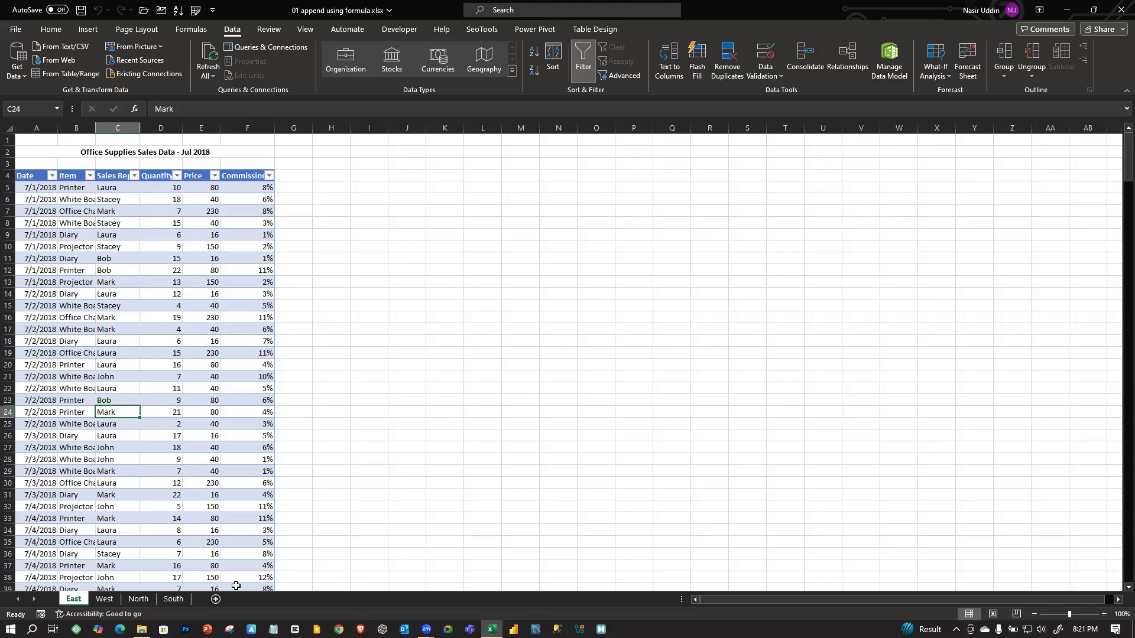
pyautogui.click(281, 52)
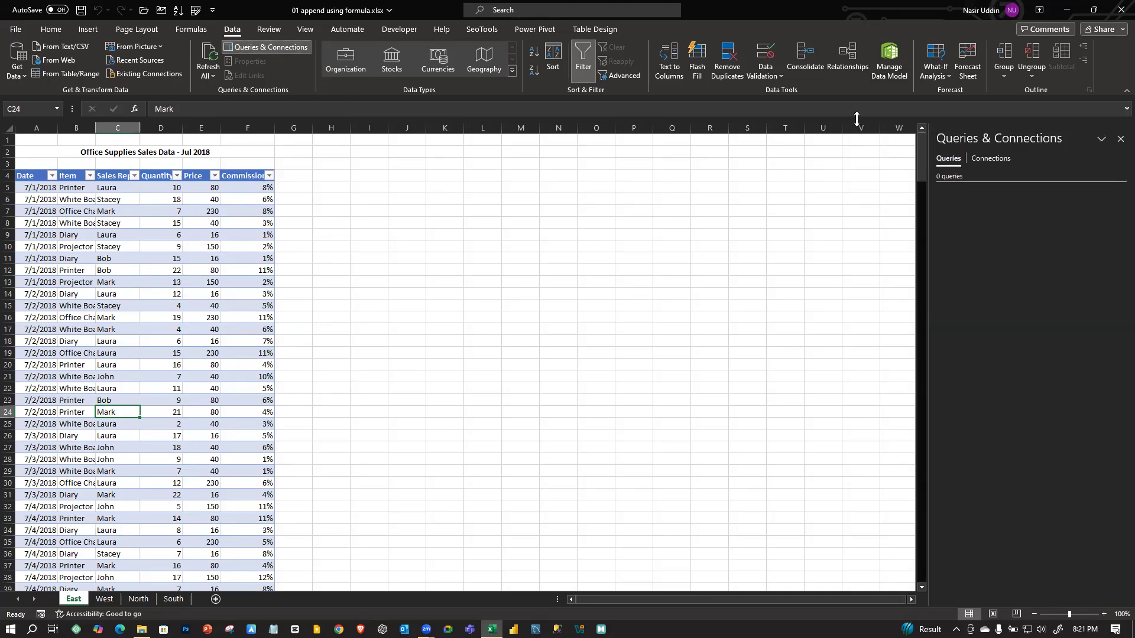
pyautogui.click(991, 158)
pyautogui.click(959, 159)
pyautogui.click(1121, 139)
pyautogui.click(117, 282)
pyautogui.click(48, 330)
pyautogui.click(114, 363)
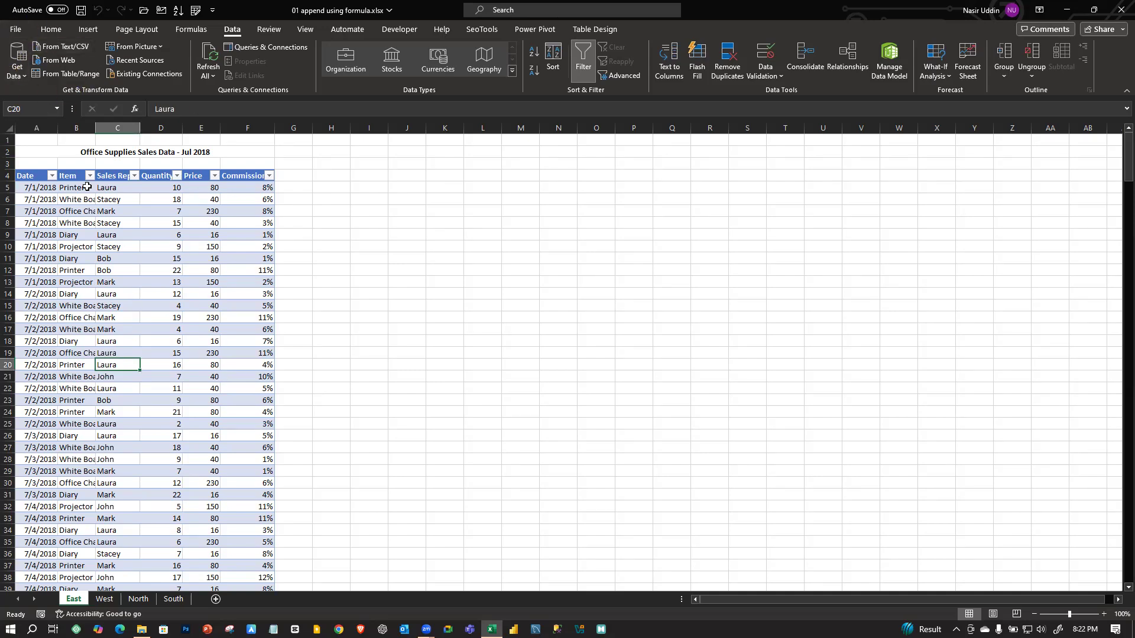
pyautogui.click(18, 69)
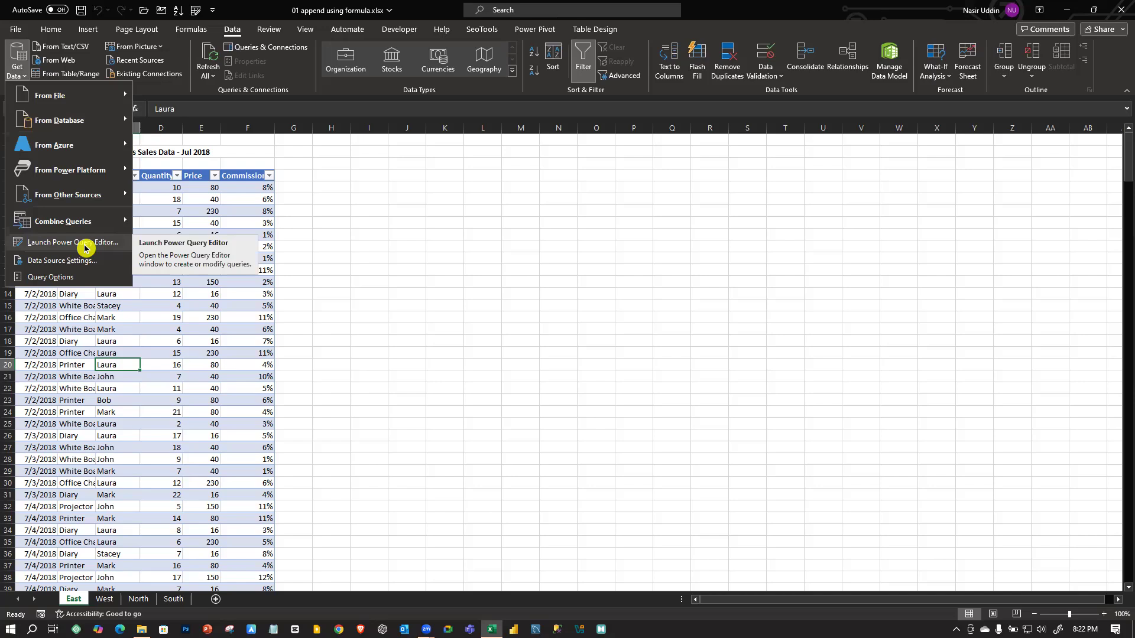
pyautogui.moveTo(117, 194)
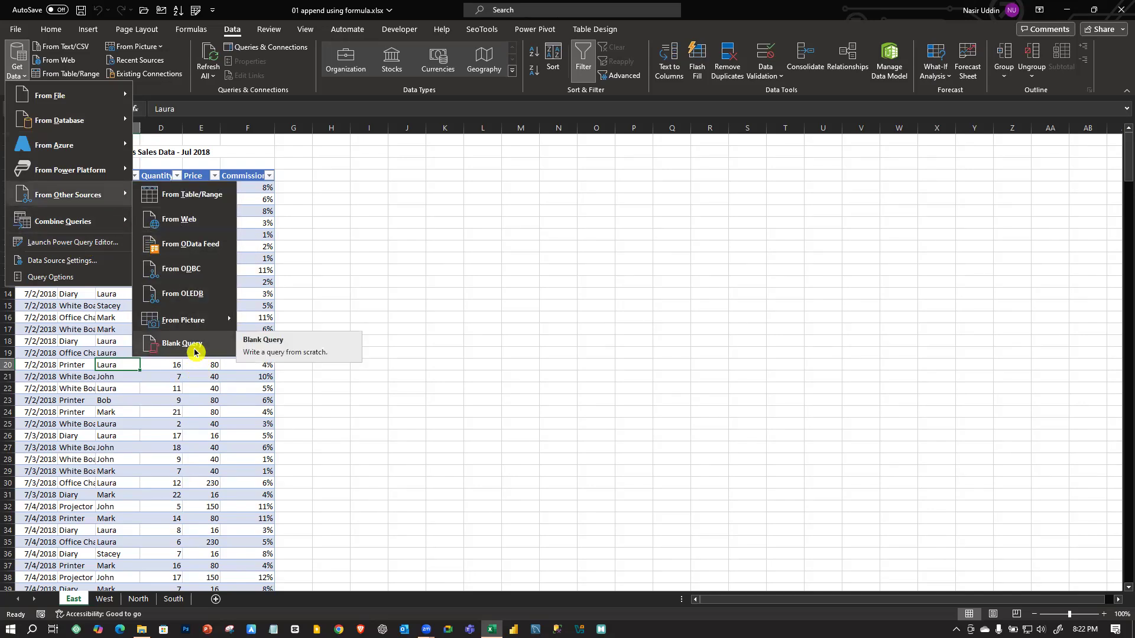
pyautogui.click(191, 390)
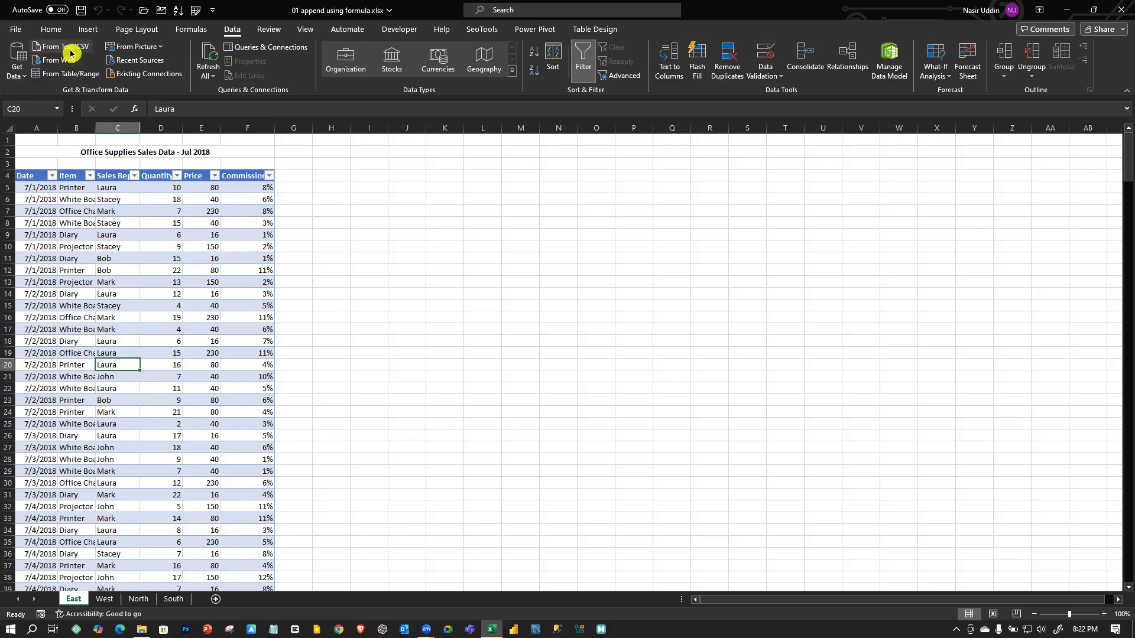
pyautogui.moveTo(71, 225); pyautogui.dragTo(224, 480)
pyautogui.click(39, 247)
pyautogui.moveTo(56, 214); pyautogui.dragTo(246, 465)
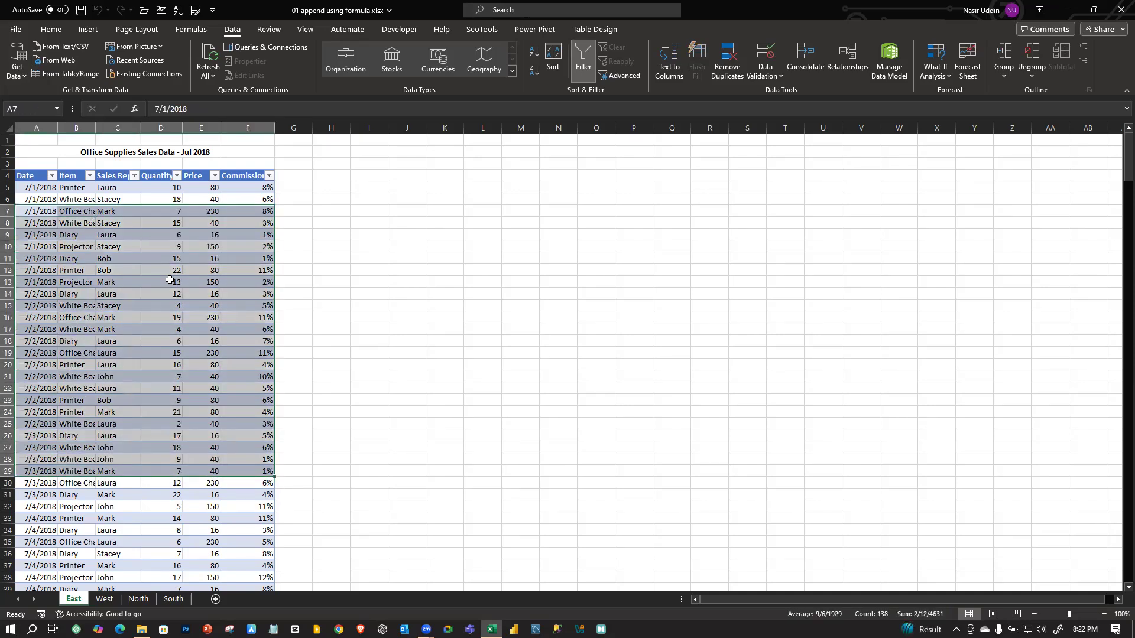
pyautogui.click(163, 508)
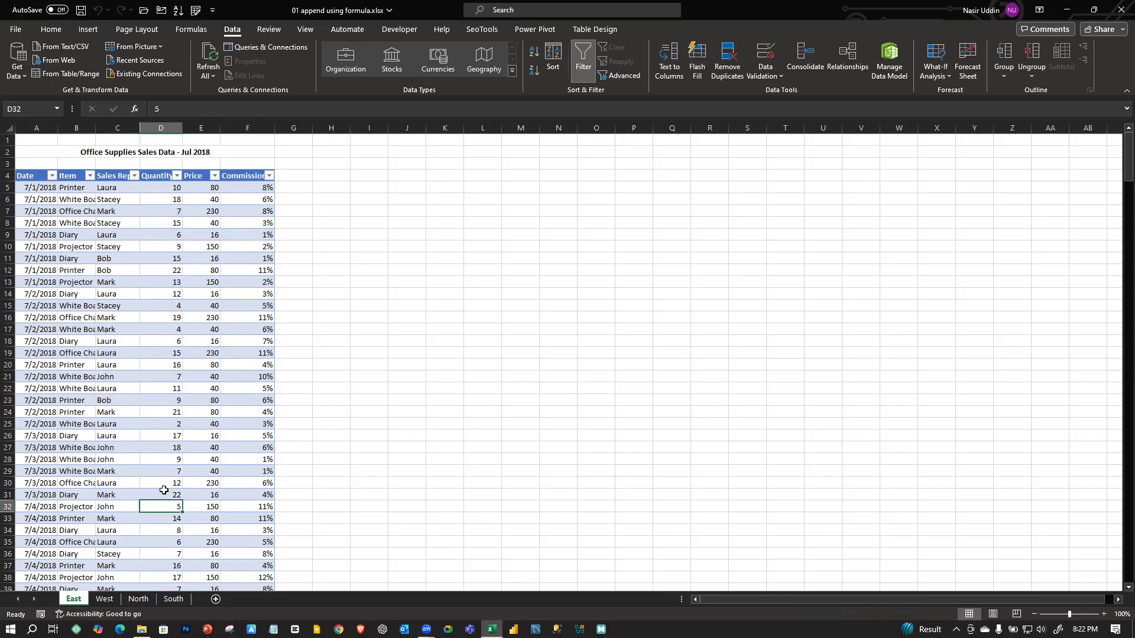
pyautogui.press('Up')
pyautogui.press('Up')
pyautogui.press('Up')
pyautogui.press('Up')
pyautogui.press('Up')
pyautogui.press('Up')
pyautogui.press('Up')
pyautogui.press('Up')
pyautogui.press('Up')
pyautogui.press('Up')
pyautogui.press('Up')
pyautogui.press('Up')
pyautogui.press('Up')
pyautogui.press('Up')
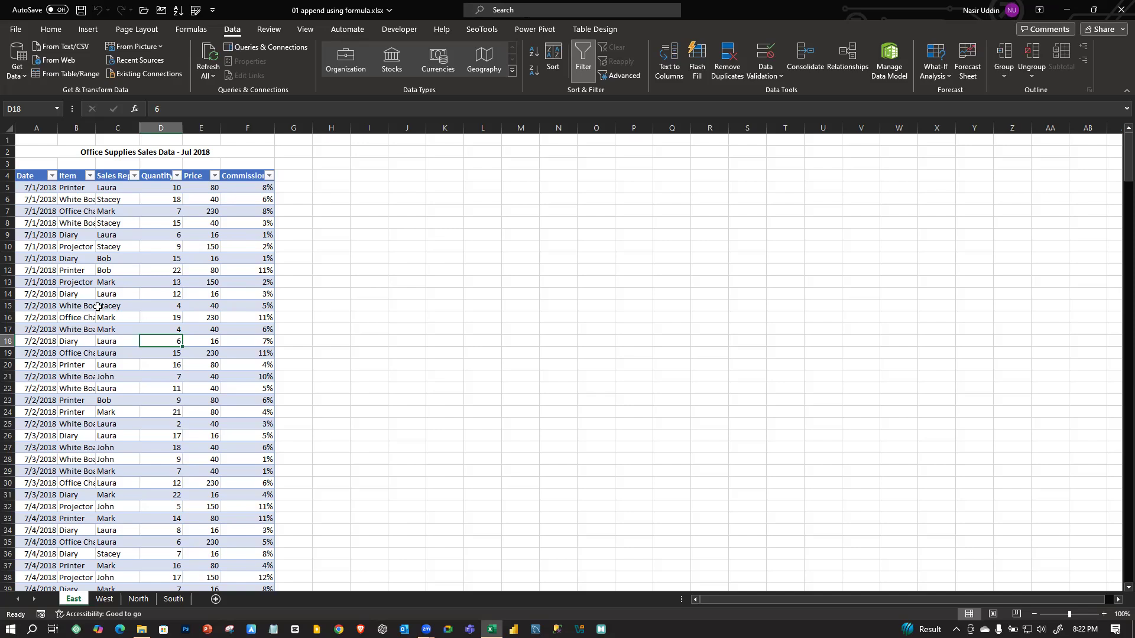
# - Create a blank query in the Power Query Editor
pyautogui.click(18, 73)
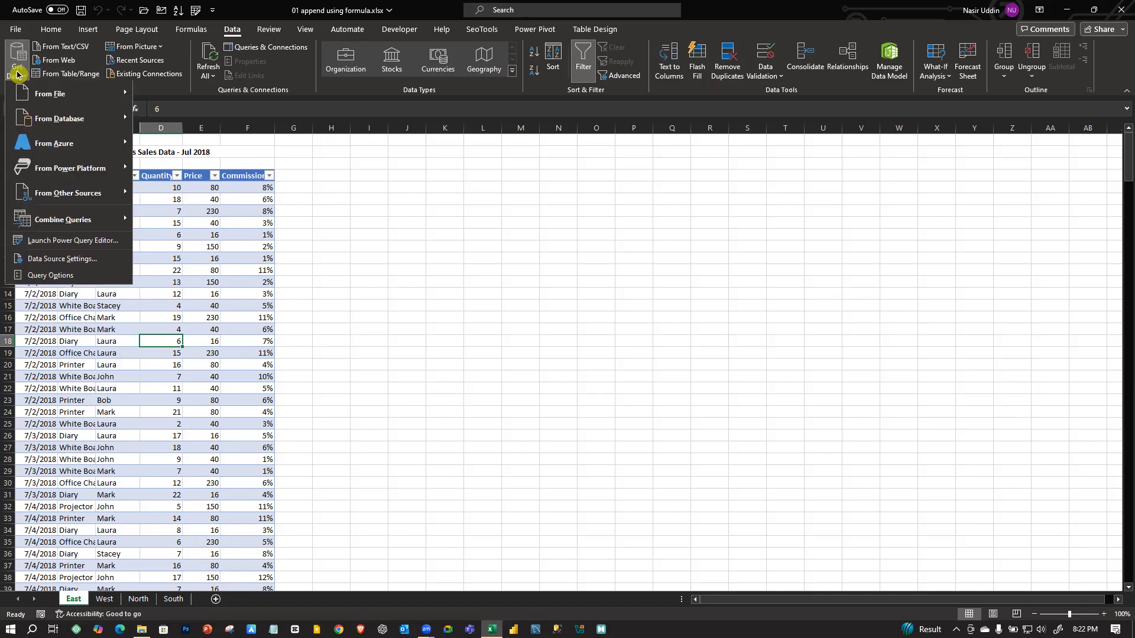
pyautogui.moveTo(96, 195)
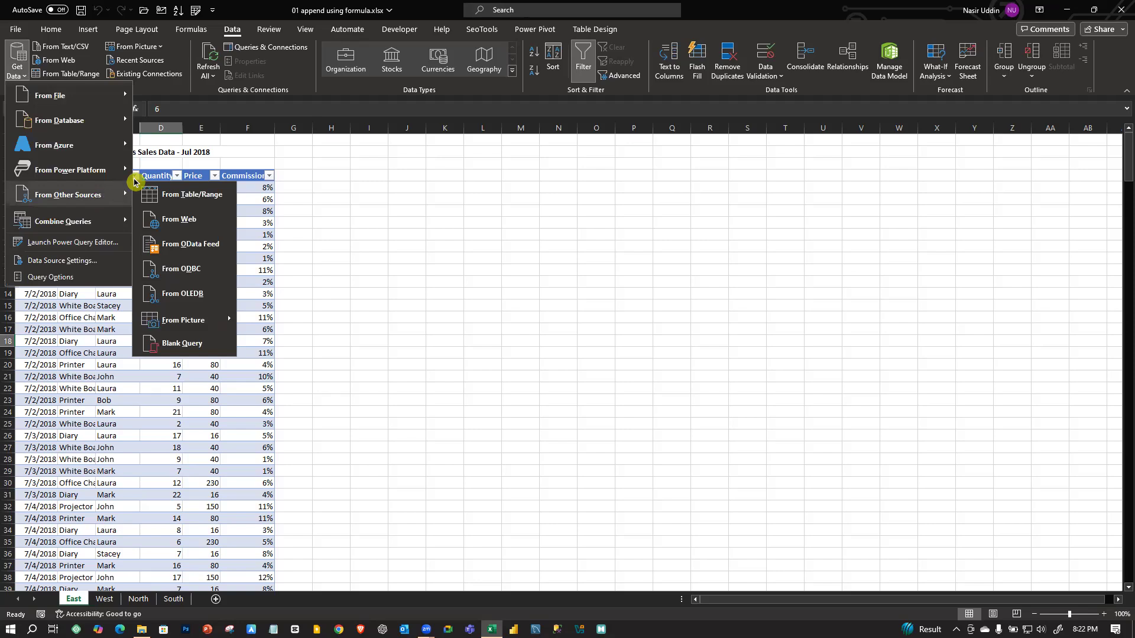
pyautogui.click(179, 343)
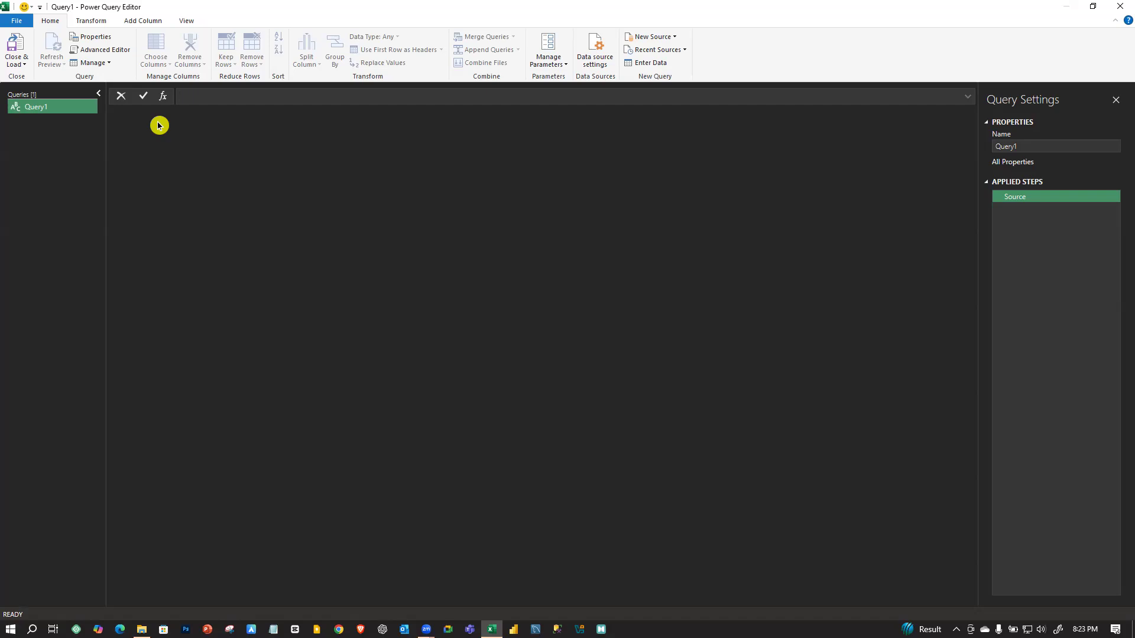
# - Enter the formula =Excel.CurrentWorkbook() as the source of the blank query
pyautogui.click(195, 94)
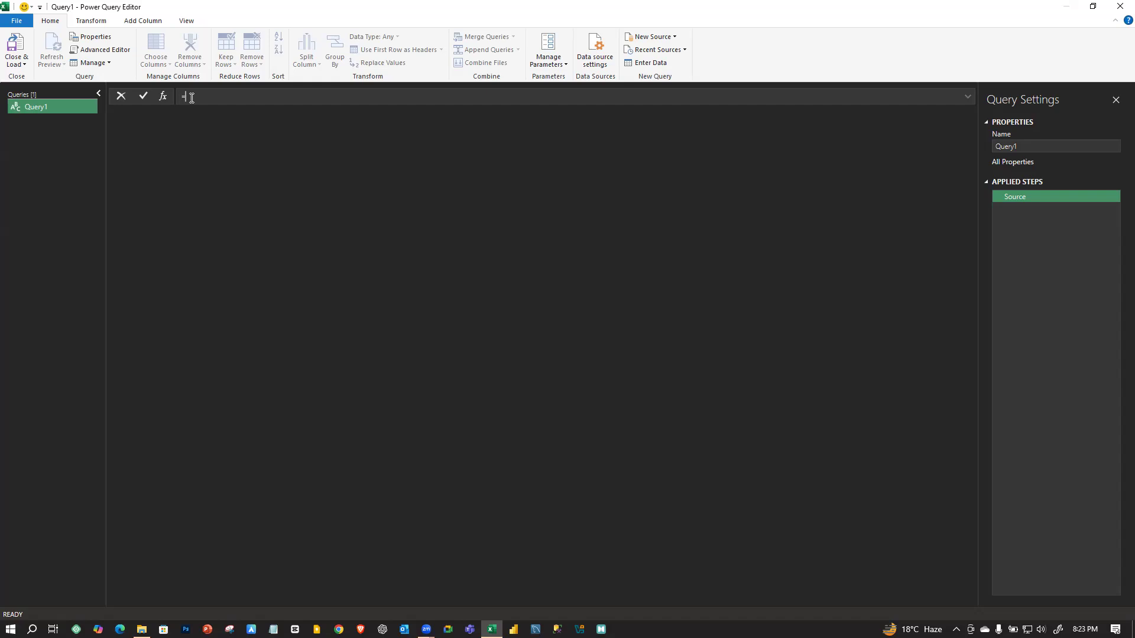
pyautogui.write('xcel')
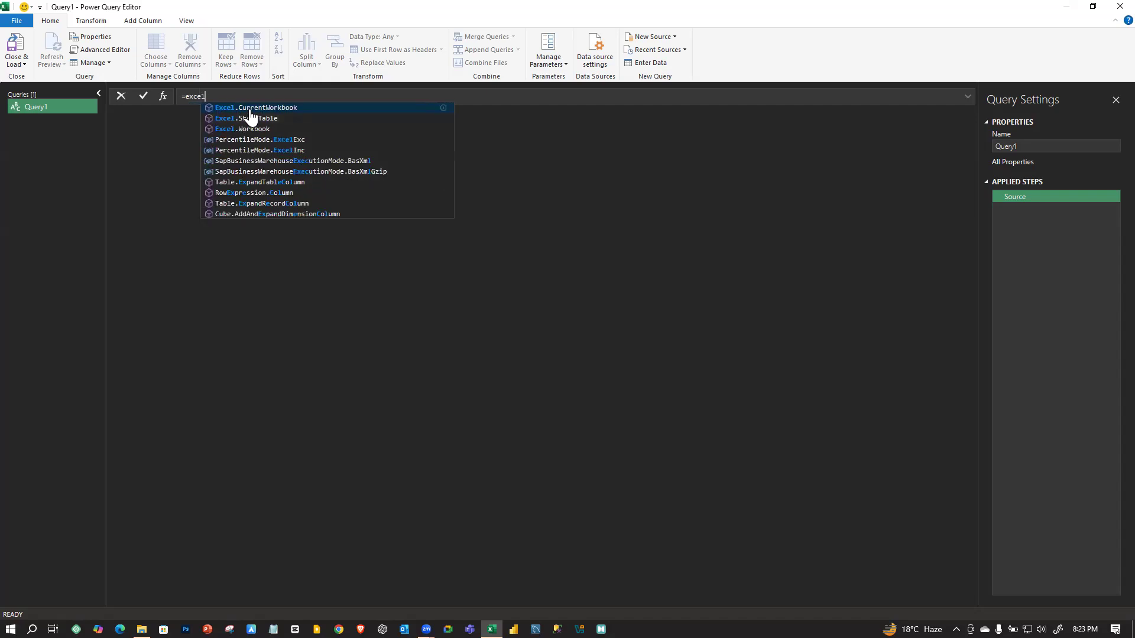
pyautogui.click(296, 109)
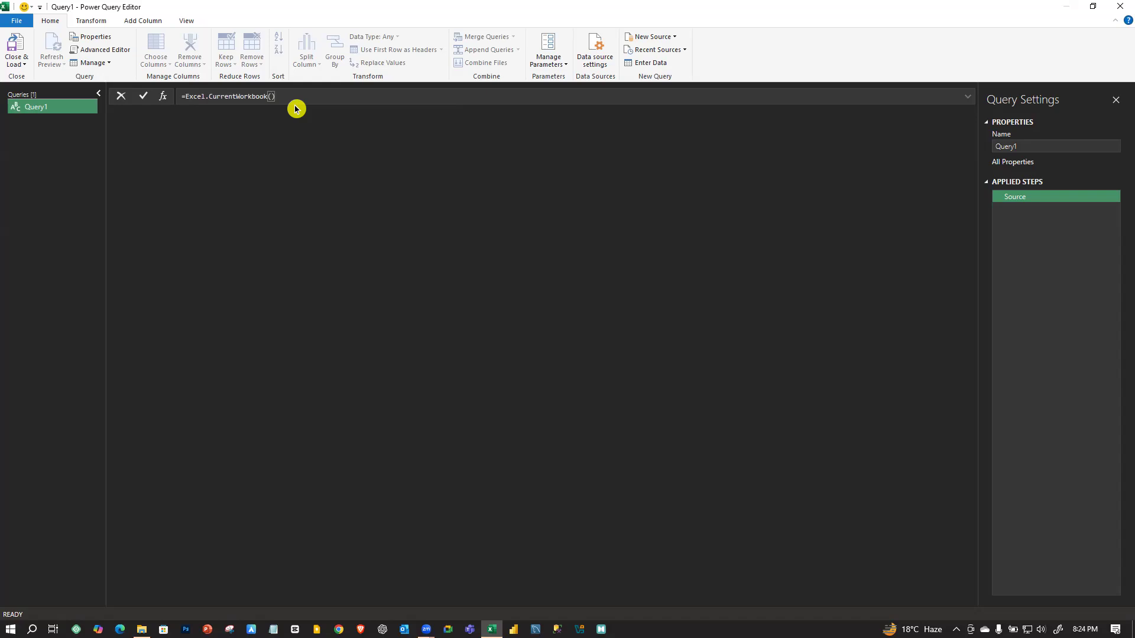
pyautogui.press('Return')
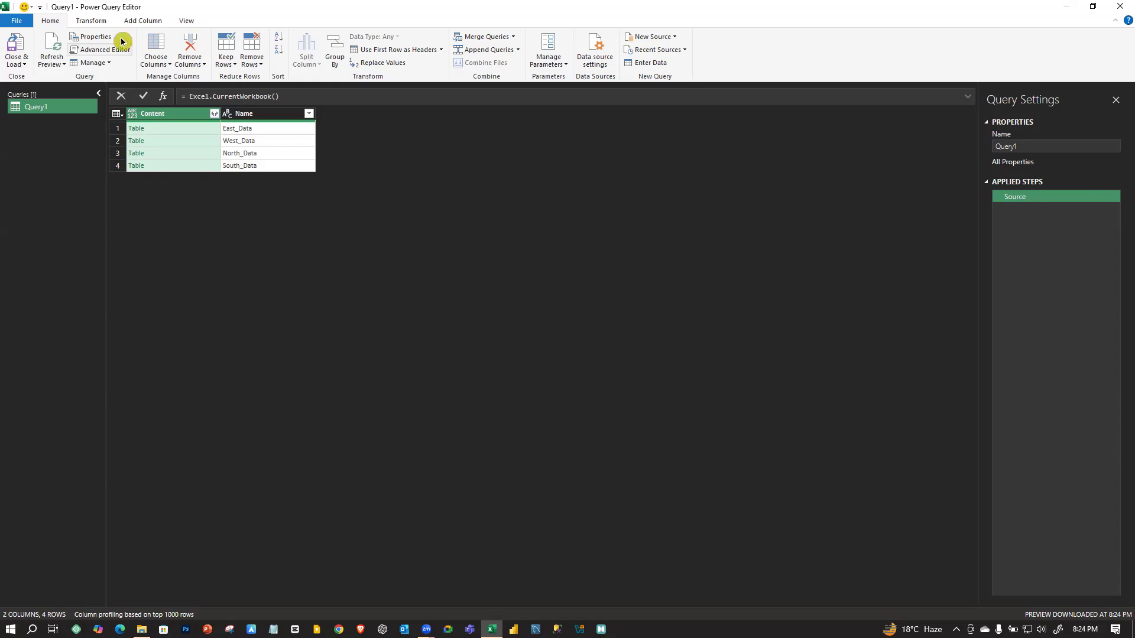
# - Preview the rows of the nested East_Data and West_Data tables
pyautogui.click(167, 142)
pyautogui.click(146, 132)
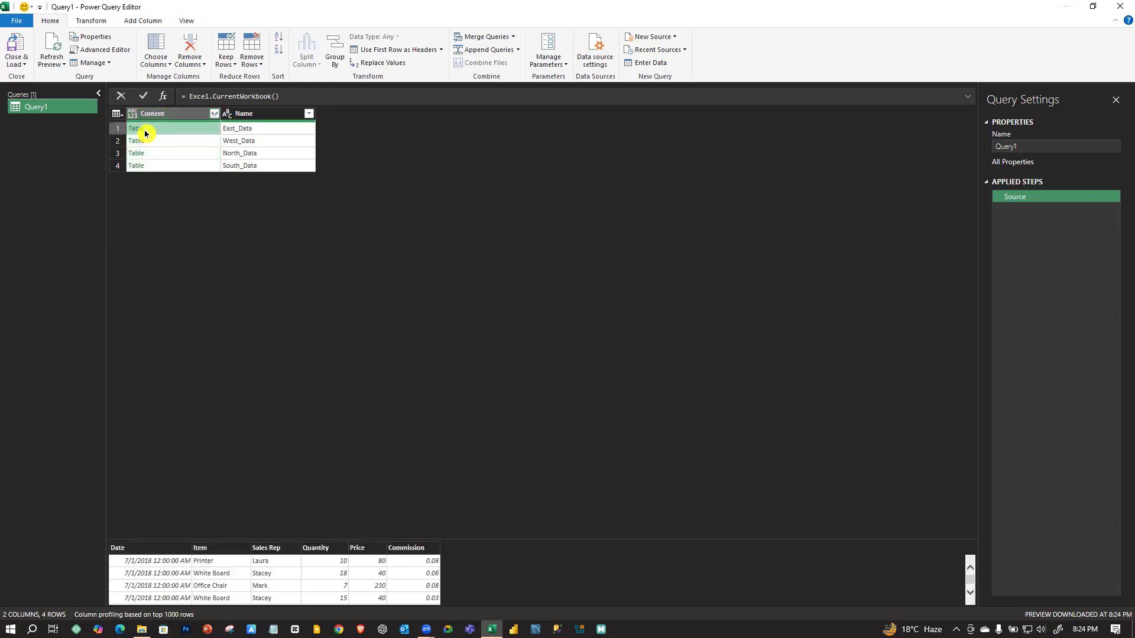
pyautogui.scroll(-4, 306, 575)
pyautogui.scroll(4, 291, 584)
pyautogui.scroll(-5, 307, 575)
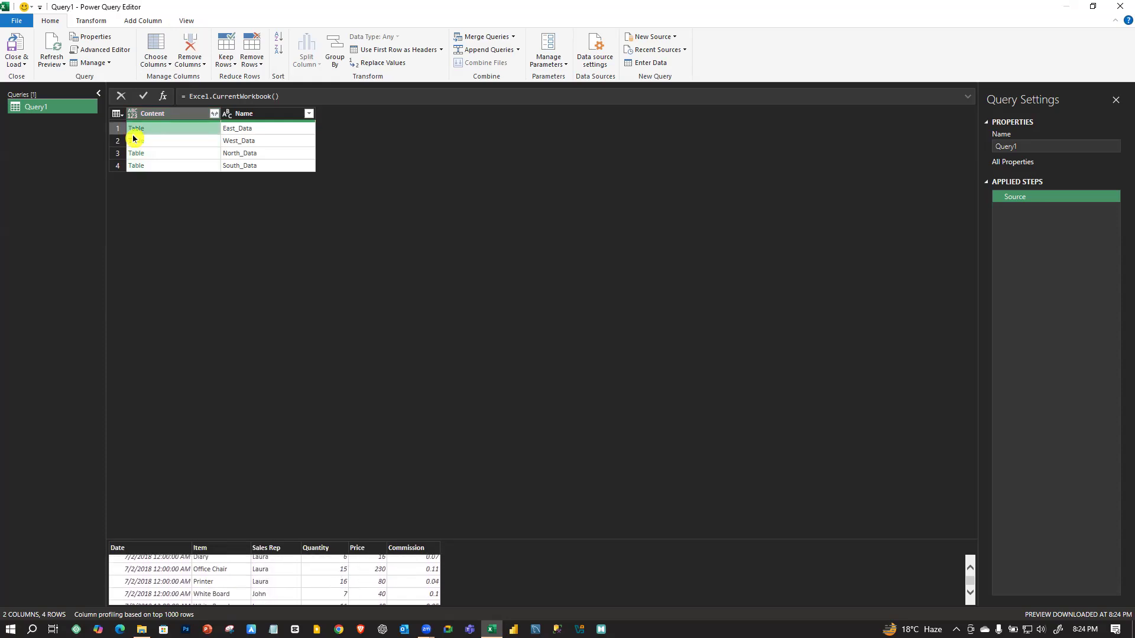
pyautogui.click(151, 142)
pyautogui.scroll(-5, 307, 591)
pyautogui.scroll(5, 325, 593)
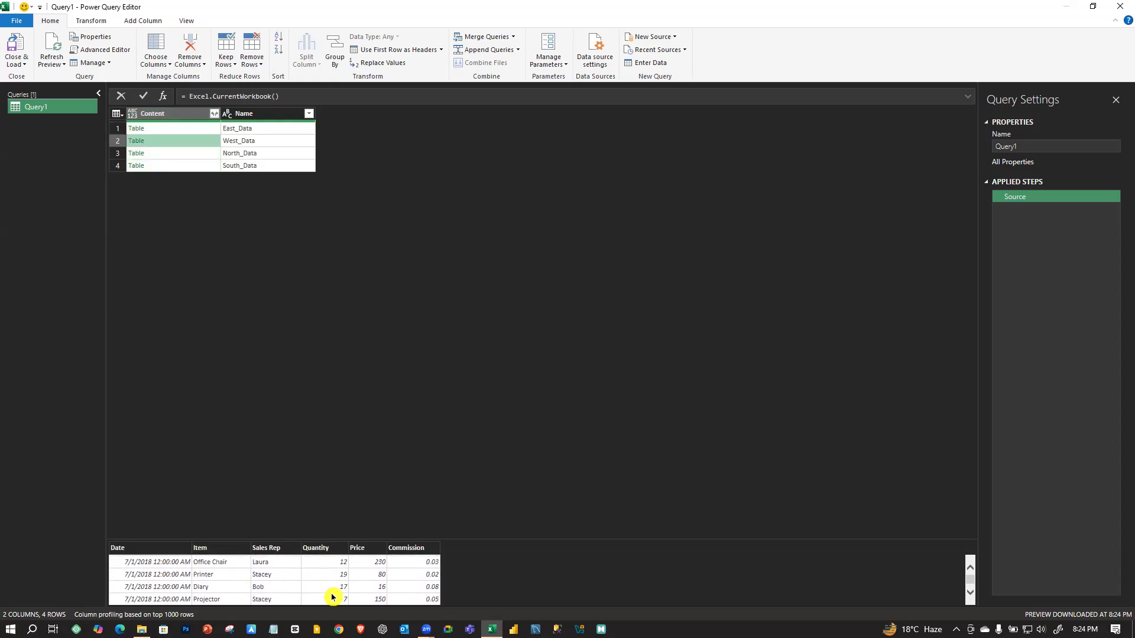
pyautogui.scroll(-3, 332, 574)
pyautogui.scroll(3, 331, 574)
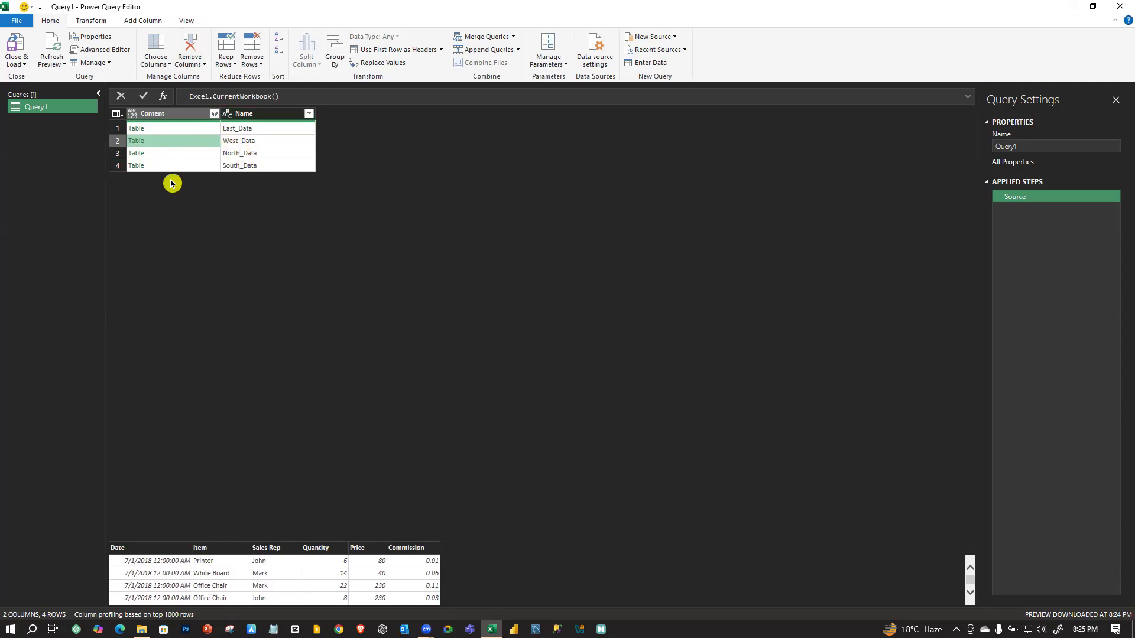
# - Check the nested North_Data and East_Data tables against the Content and Name columns of the source list
pyautogui.click(187, 152)
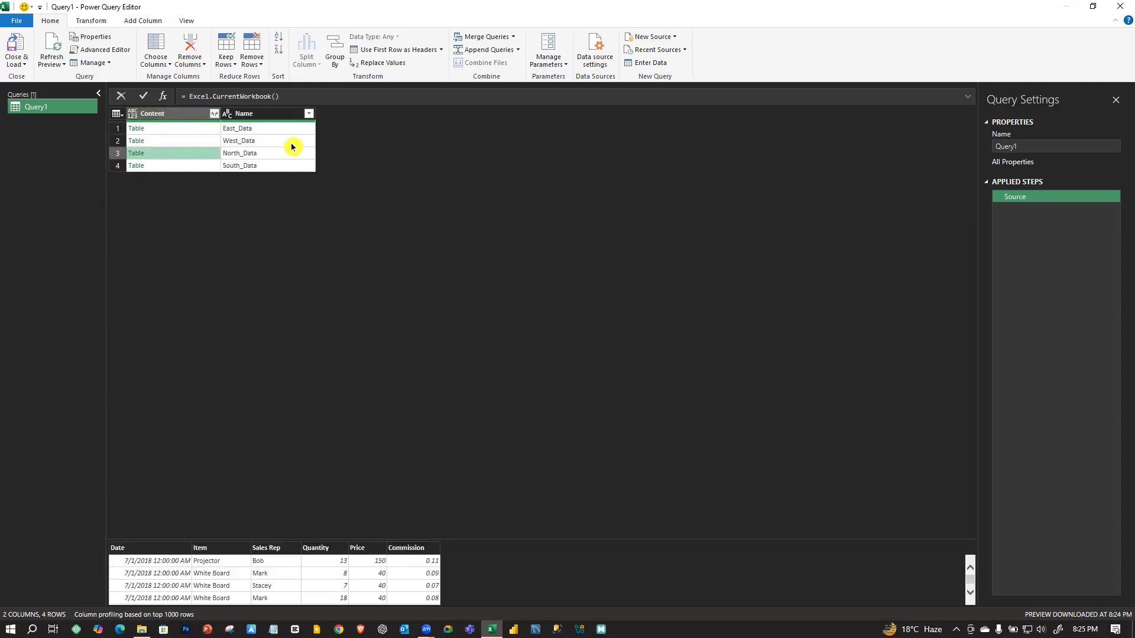
pyautogui.click(166, 117)
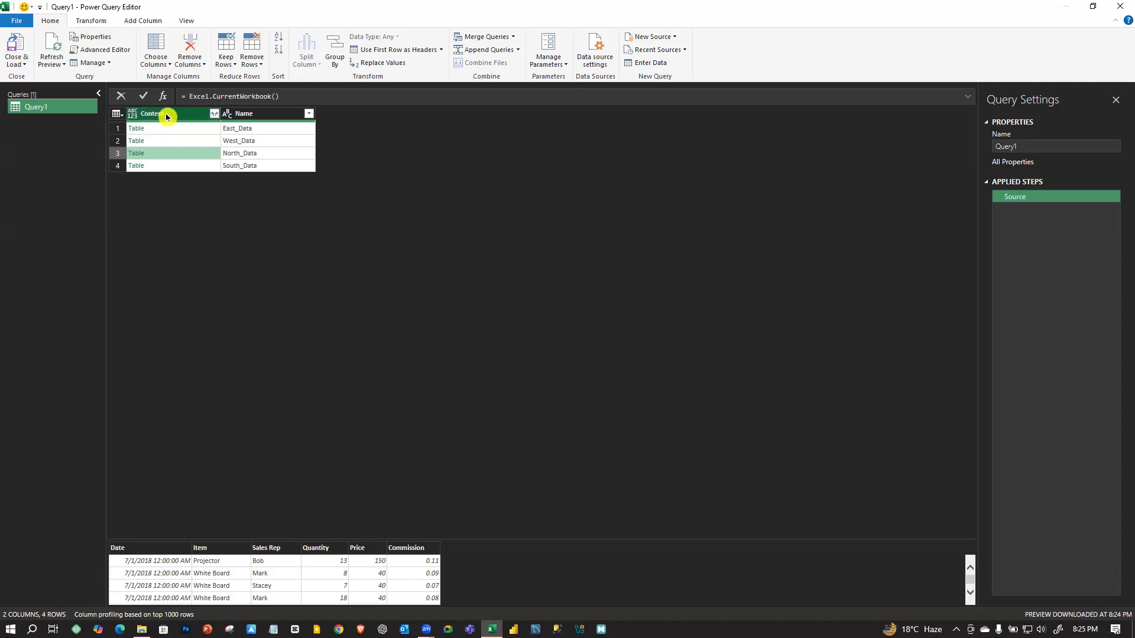
pyautogui.click(157, 155)
pyautogui.click(165, 114)
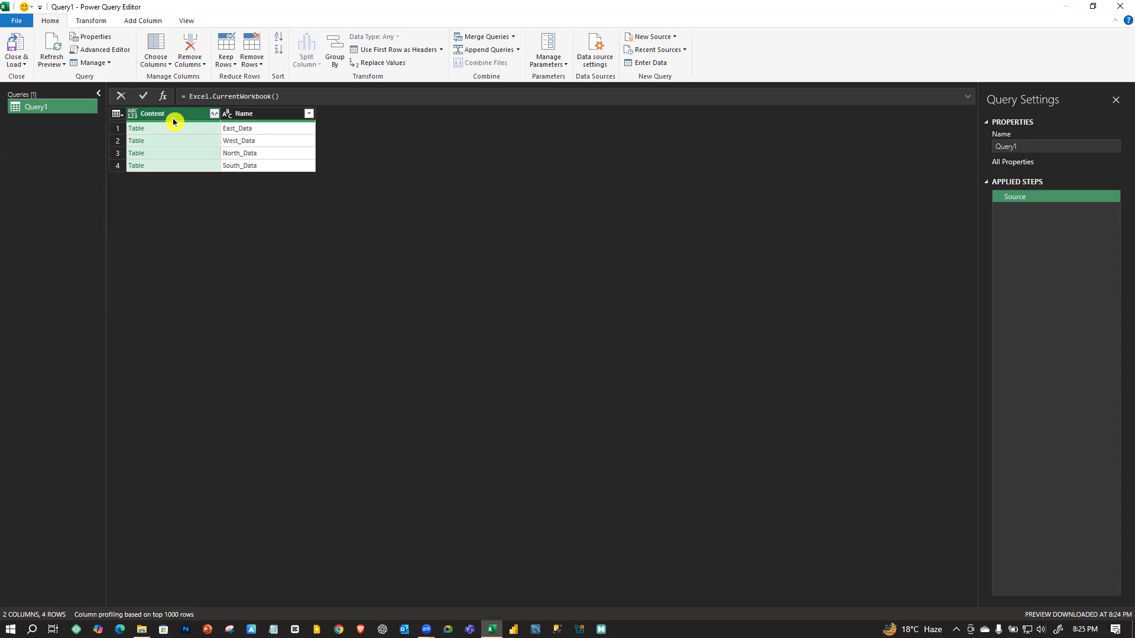
pyautogui.click(156, 128)
pyautogui.click(158, 154)
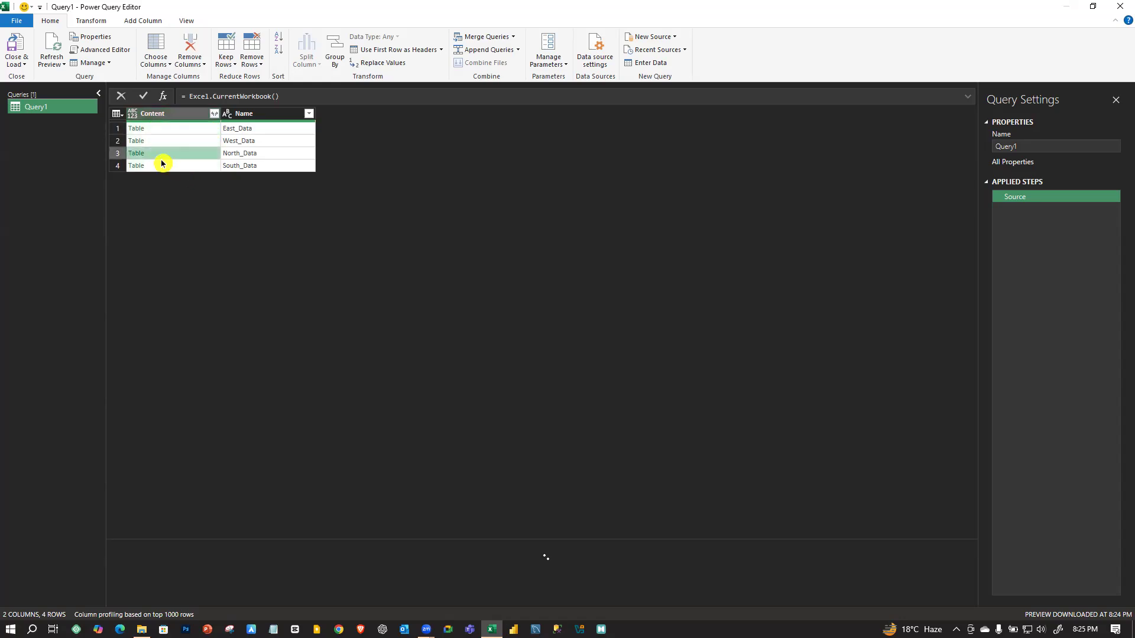
pyautogui.click(260, 114)
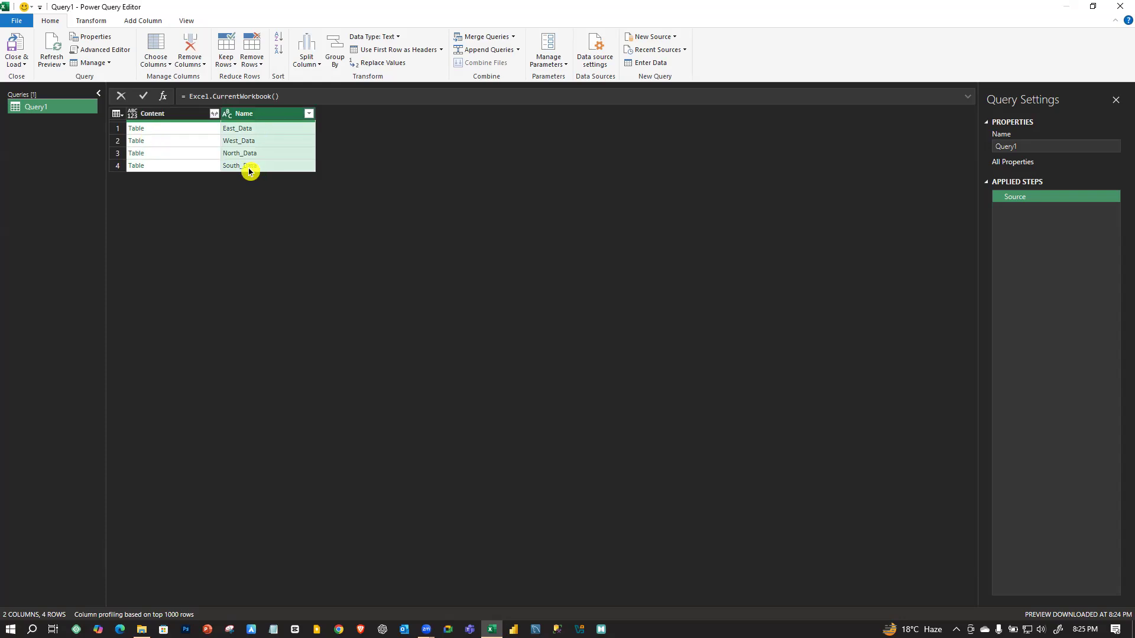
pyautogui.click(180, 153)
pyautogui.click(177, 129)
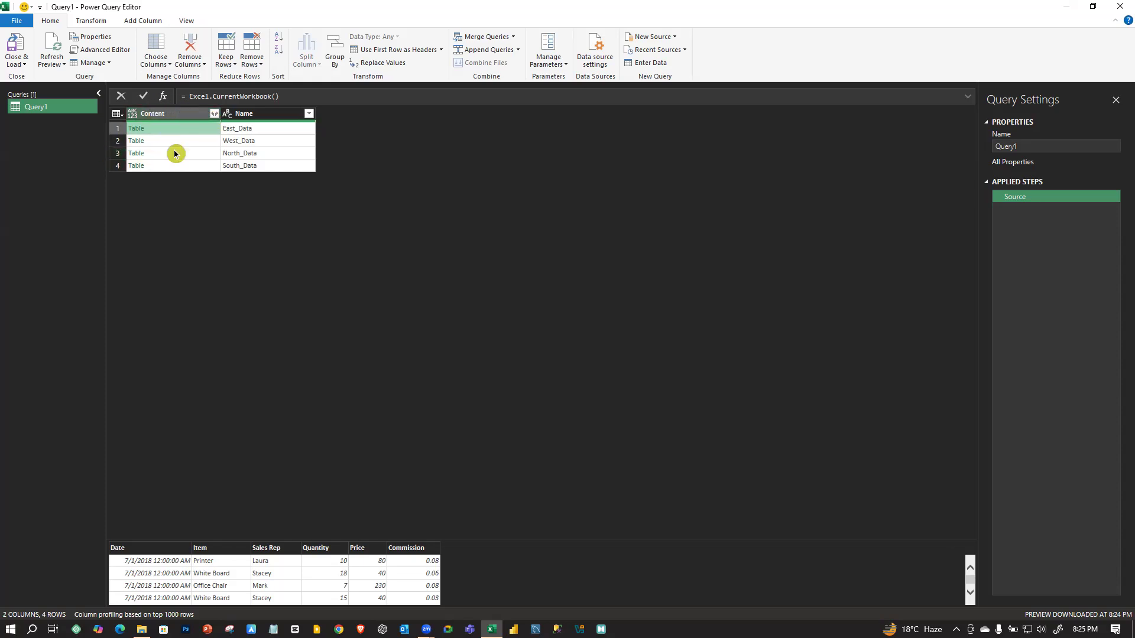
# - Expand the Content column with all its columns, without using the original column name as prefix
pyautogui.click(214, 114)
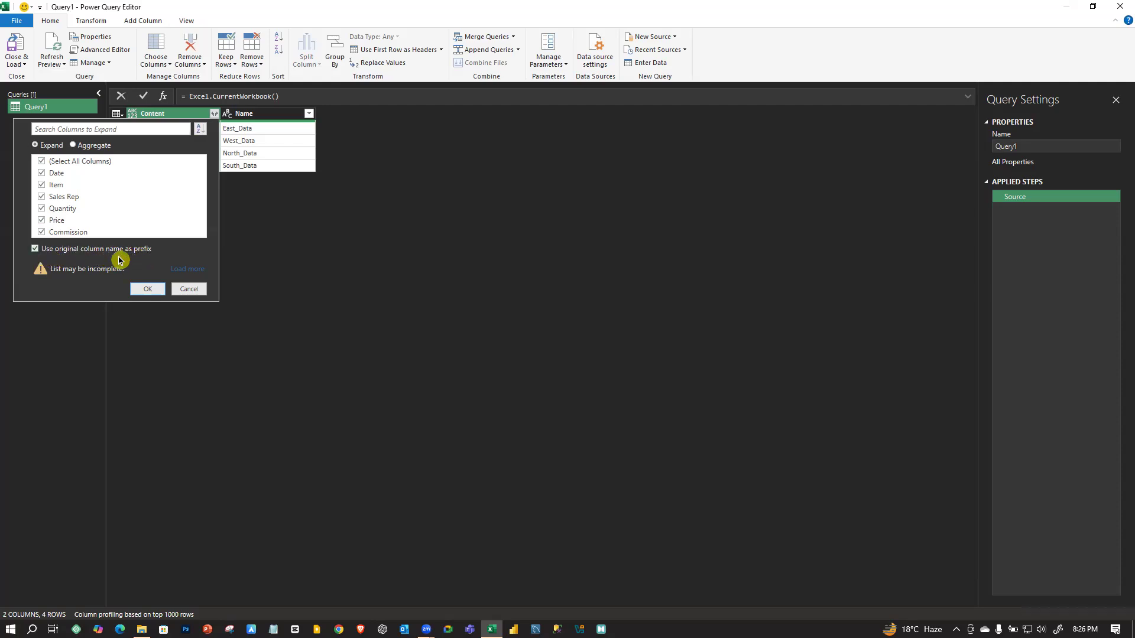
pyautogui.click(35, 249)
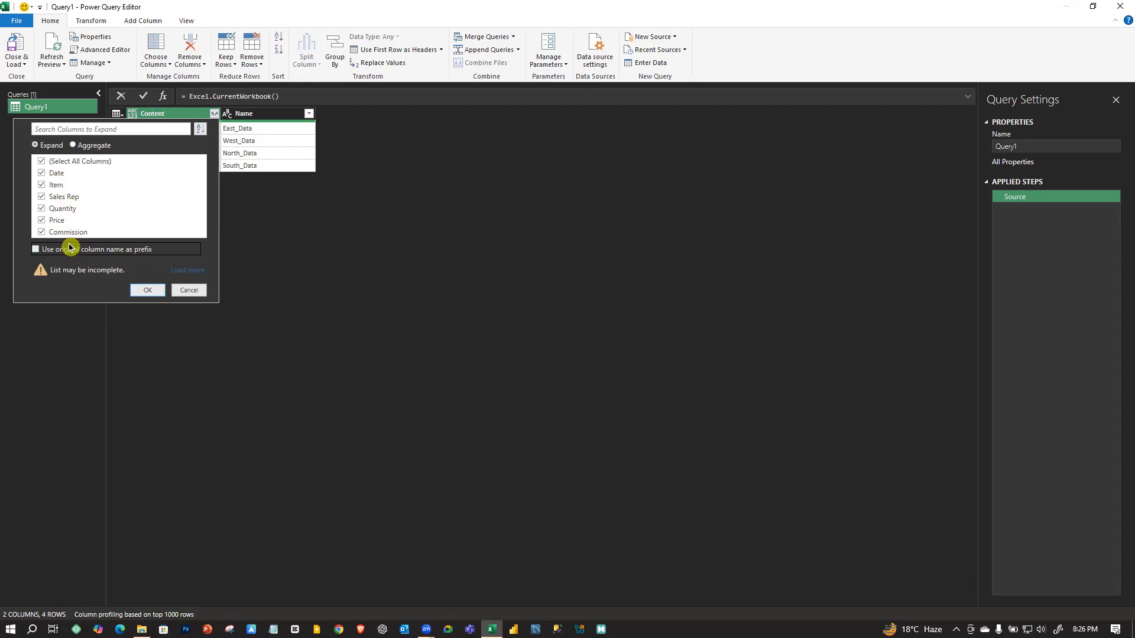
pyautogui.click(37, 253)
pyautogui.click(150, 290)
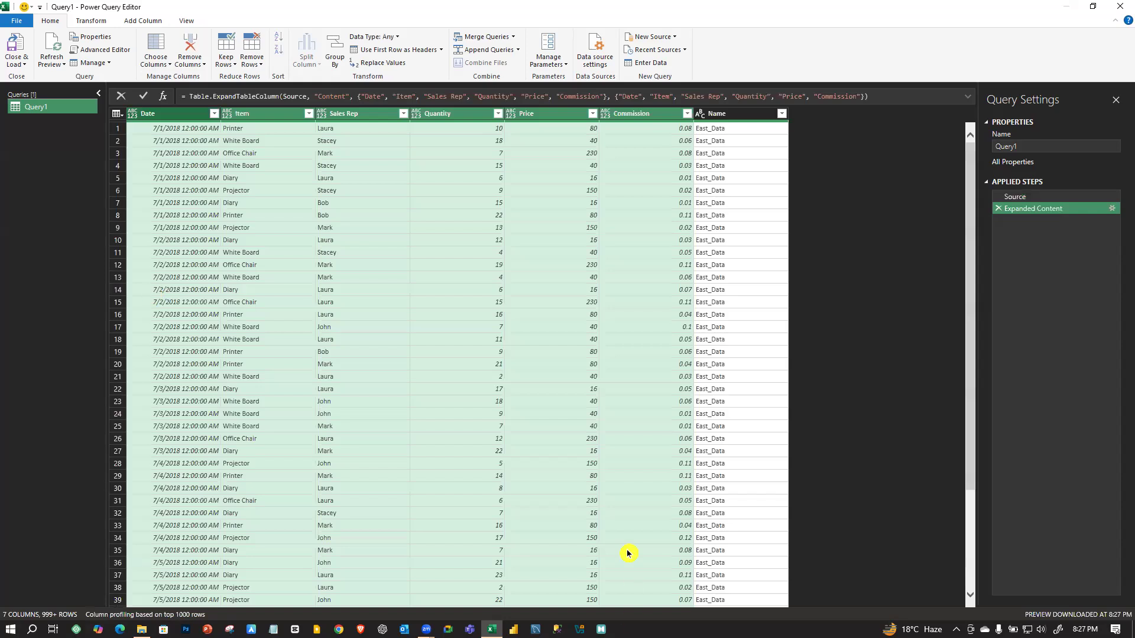
# - Rename the Name column to Region and place it between the Date and Item columns
pyautogui.scroll(-20, 395, 267)
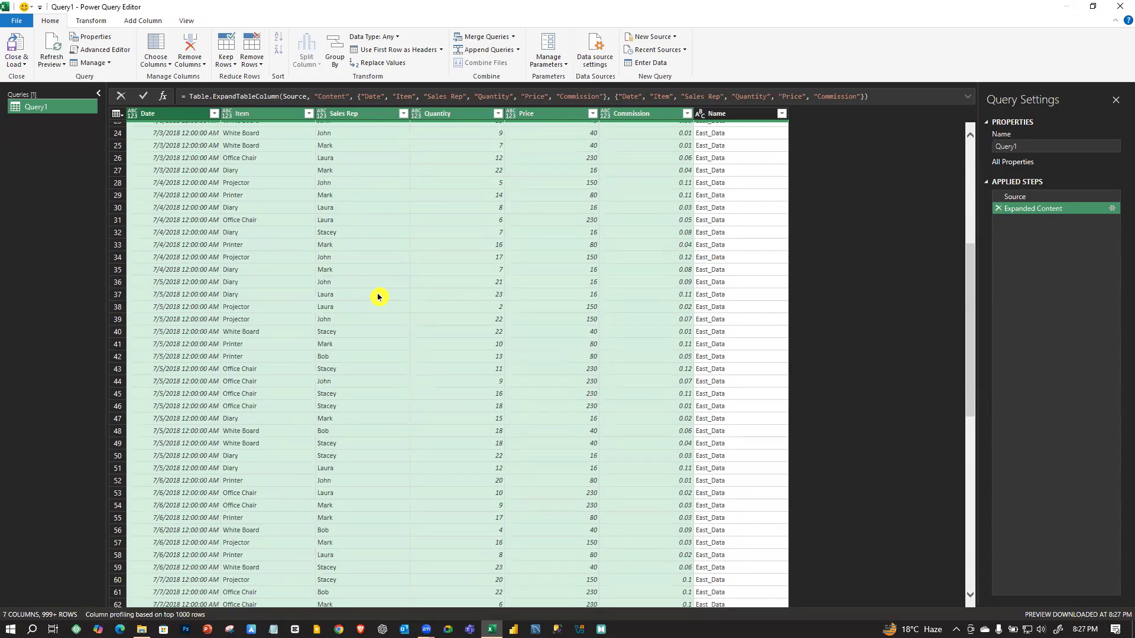
pyautogui.scroll(-20, 373, 322)
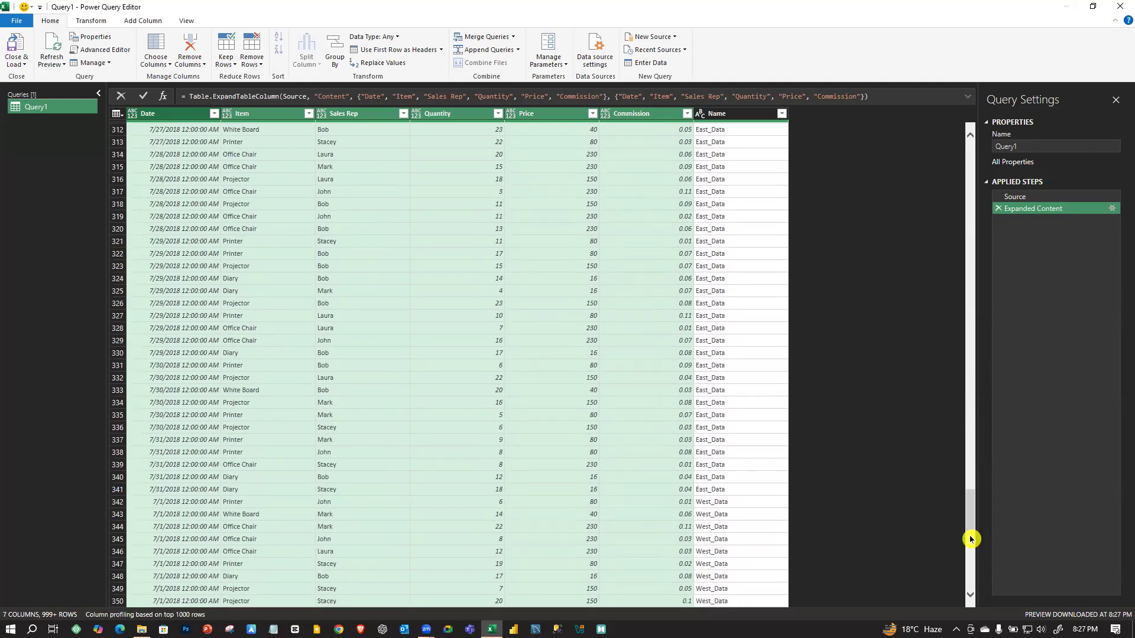
pyautogui.click(965, 573)
pyautogui.moveTo(966, 593); pyautogui.dragTo(986, 153)
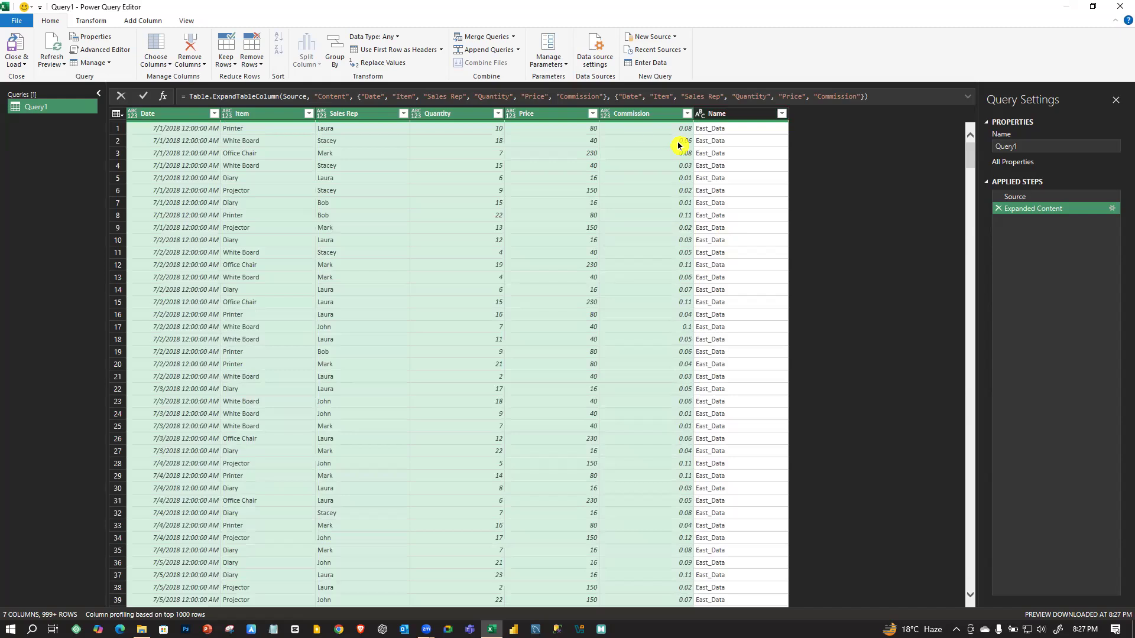
pyautogui.doubleClick(730, 113)
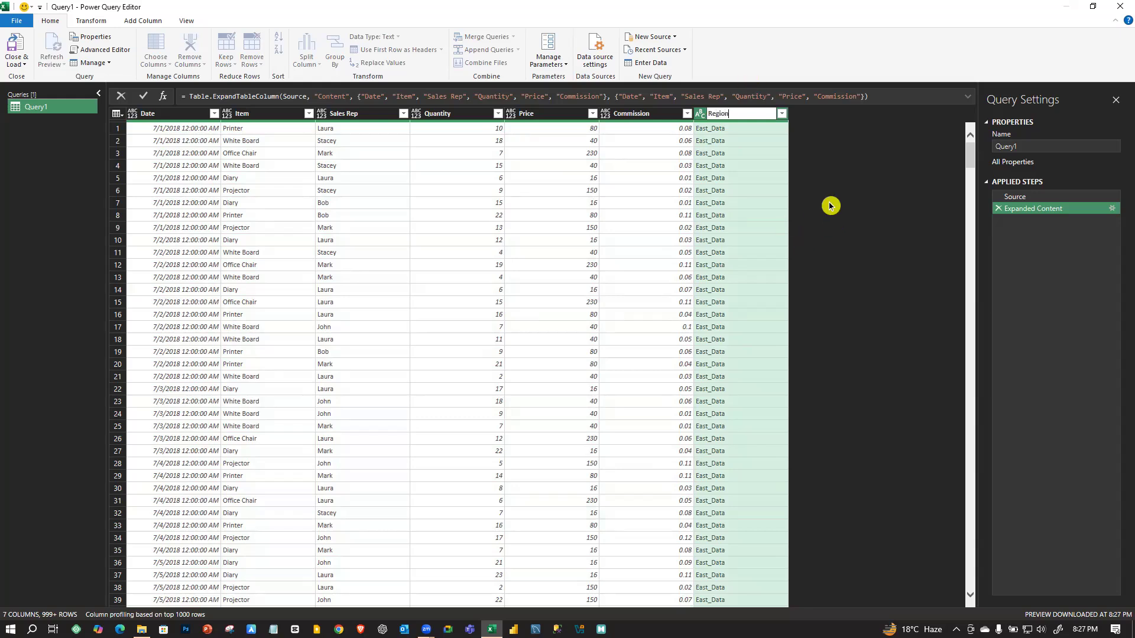
pyautogui.press('Return')
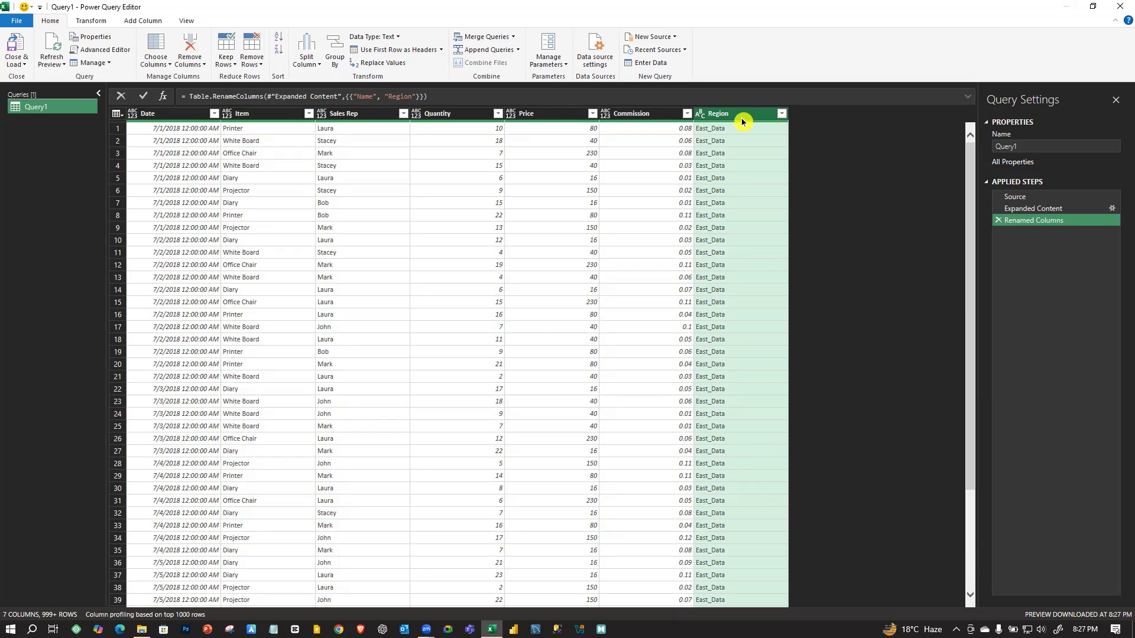
pyautogui.moveTo(742, 120); pyautogui.dragTo(269, 143)
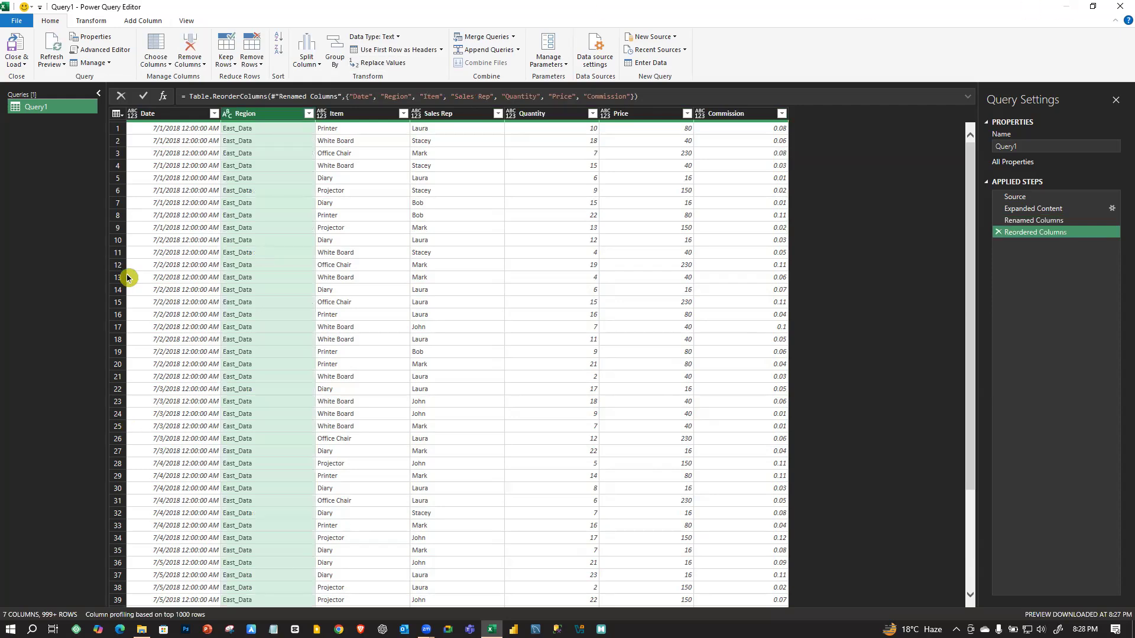
# - Change the data type of the Date column to Date
pyautogui.scroll(-5, 474, 317)
pyautogui.scroll(5, 456, 362)
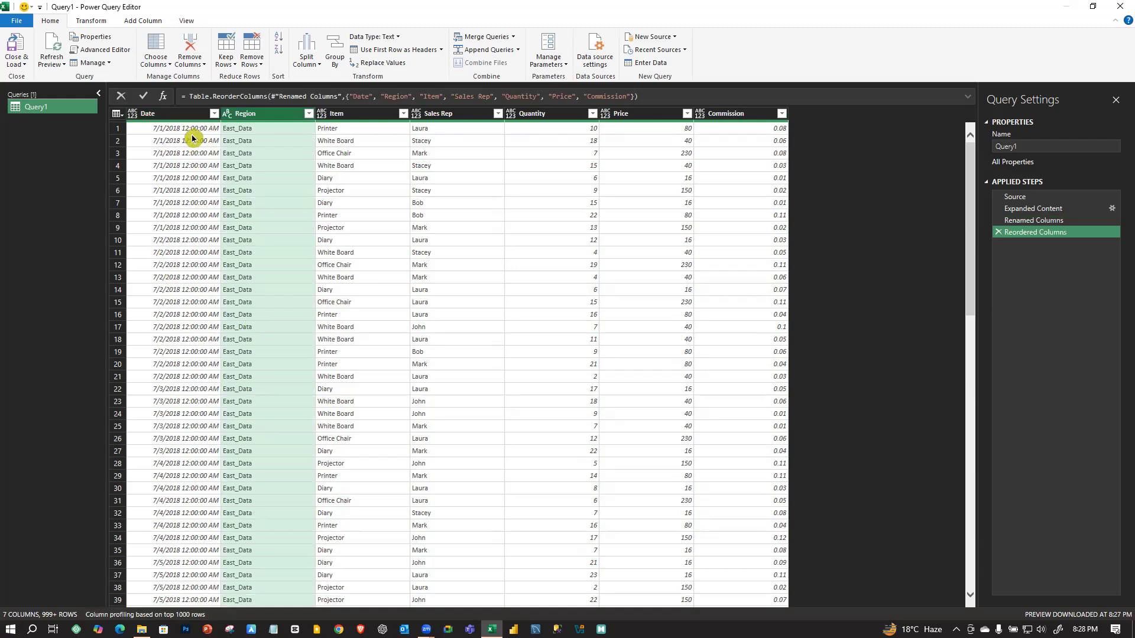
pyautogui.click(134, 117)
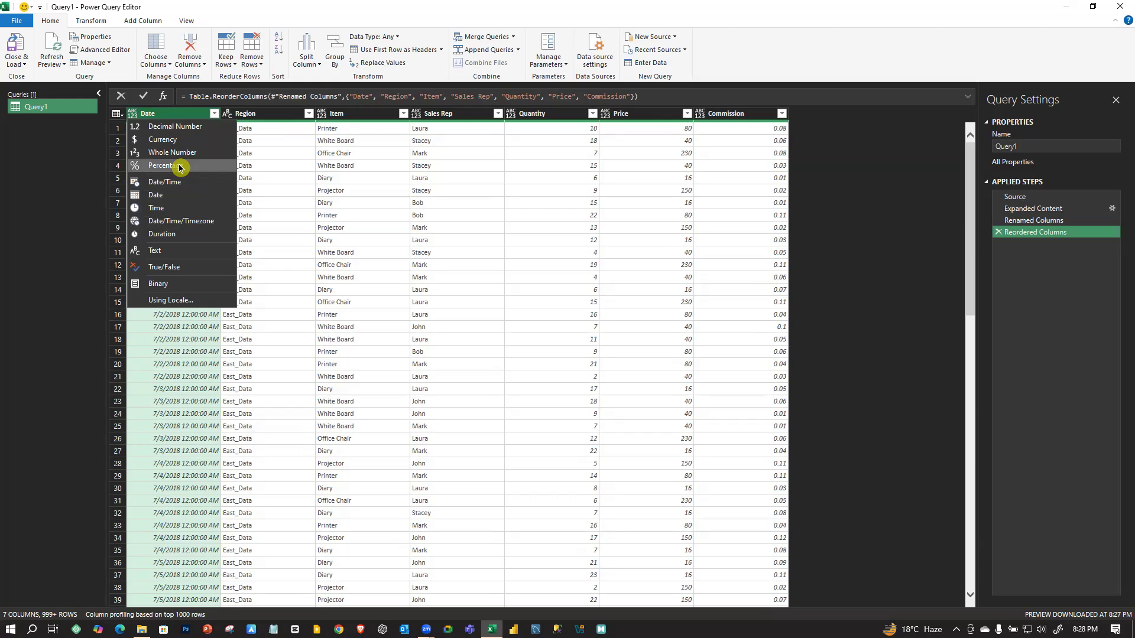
pyautogui.click(160, 195)
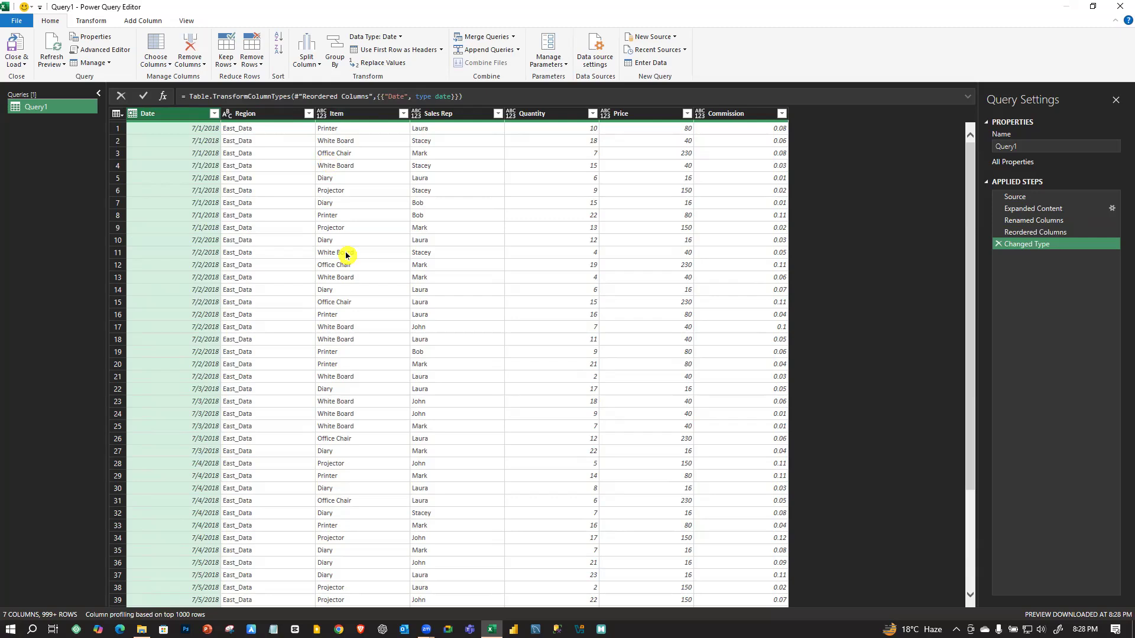
# - Change the data type of the Item and Sales Rep columns to Text
pyautogui.click(320, 117)
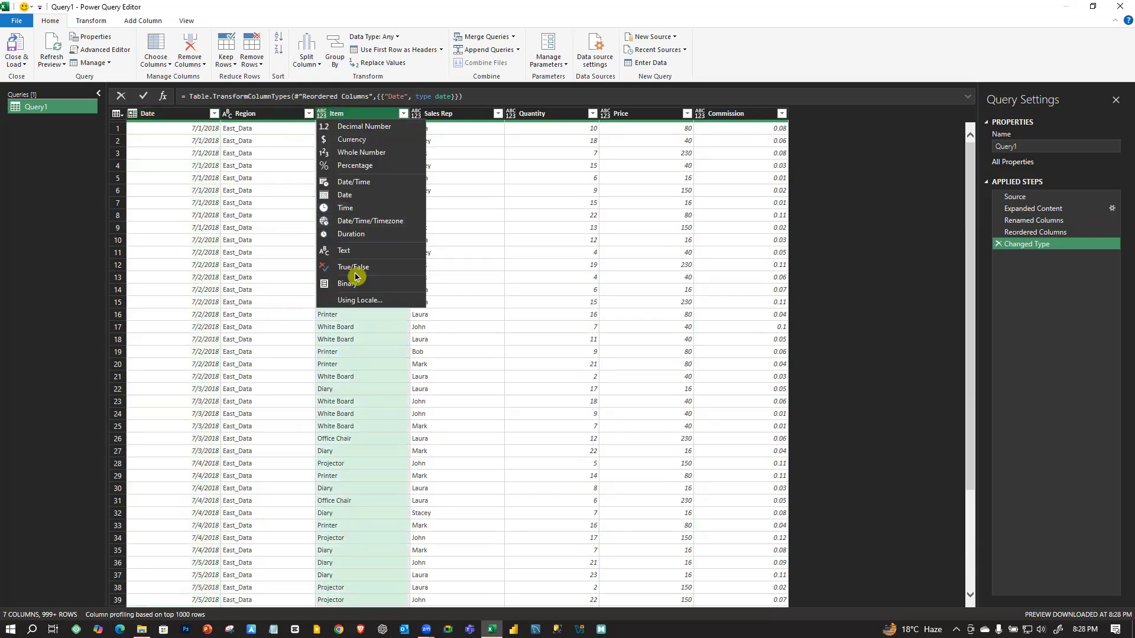
pyautogui.click(343, 250)
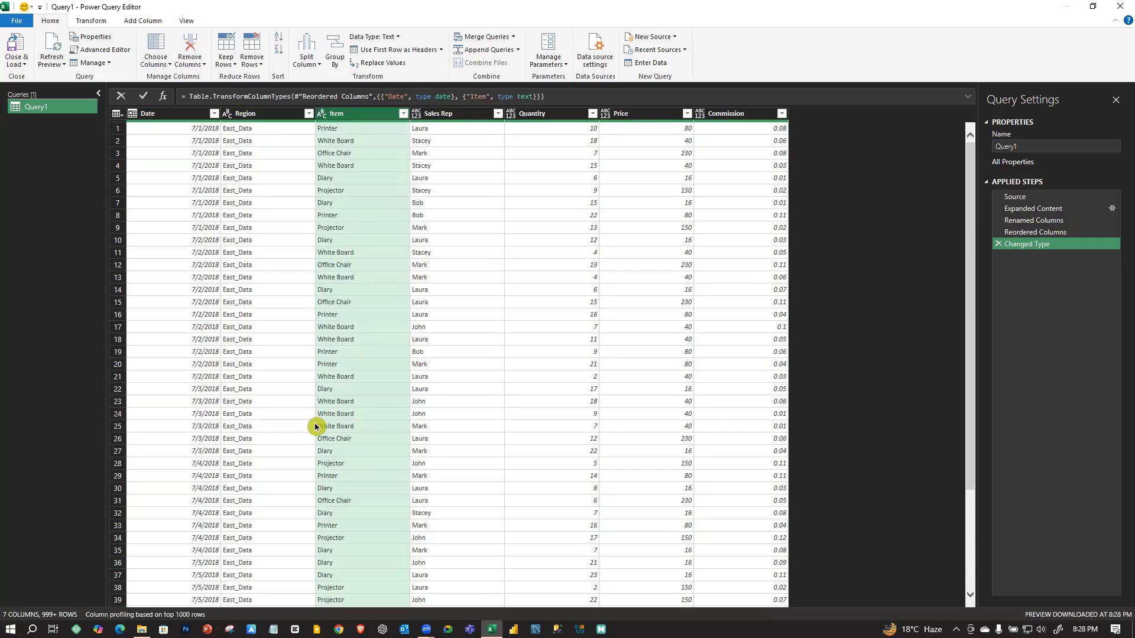
pyautogui.click(446, 114)
pyautogui.click(416, 113)
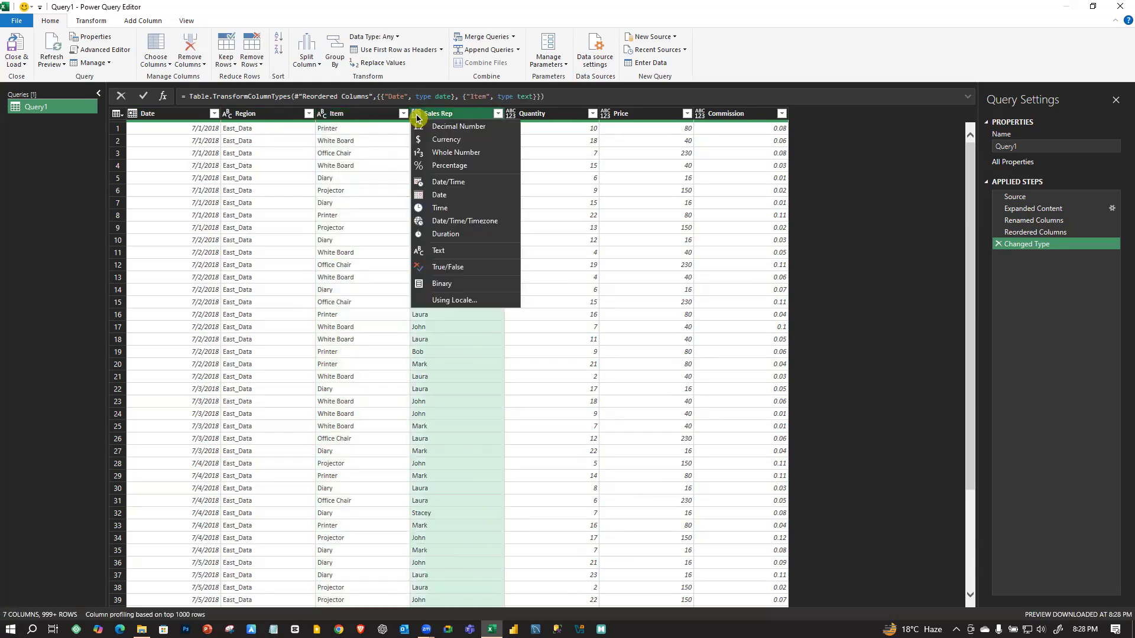
pyautogui.click(440, 252)
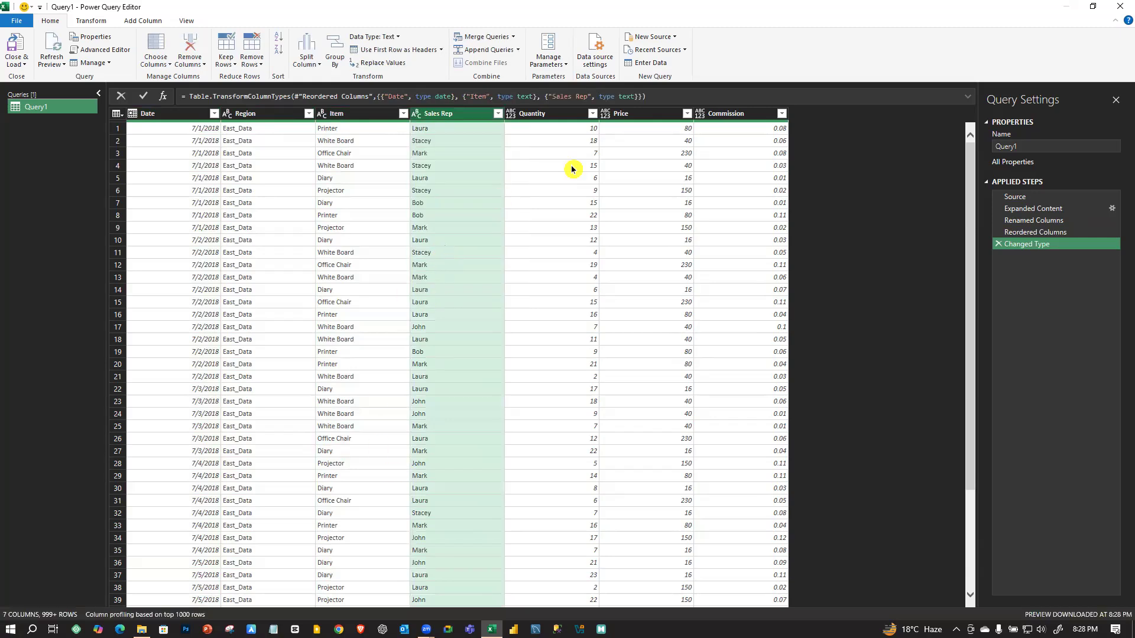
# - Set the Quantity and Price columns to Whole Number and the Commission column to Percentage
pyautogui.click(521, 113)
pyautogui.click(509, 113)
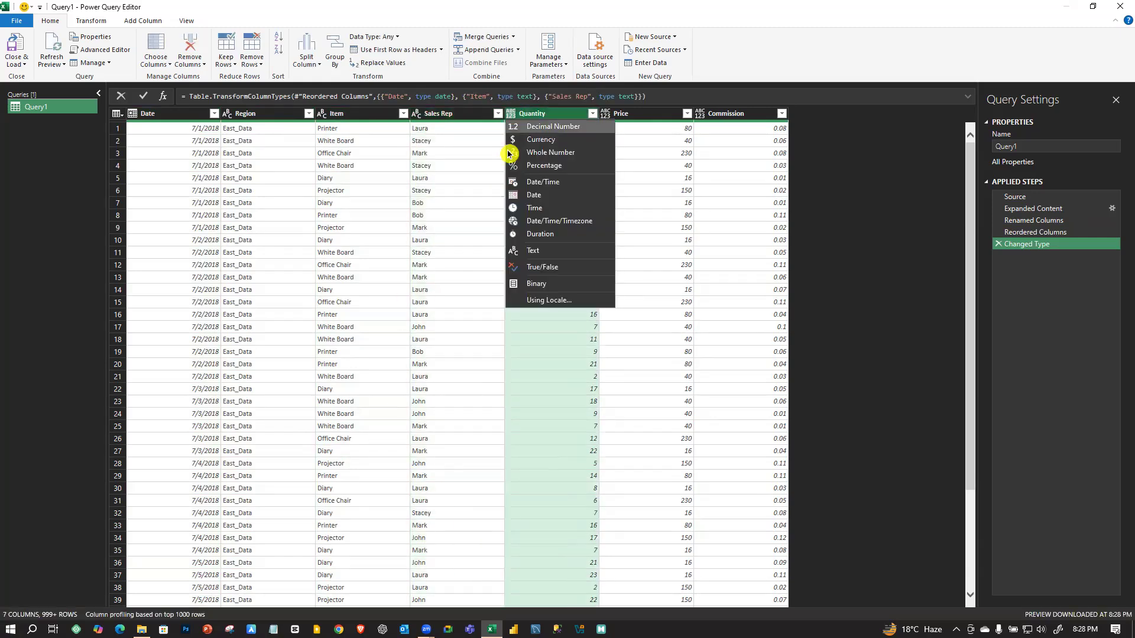
pyautogui.click(566, 155)
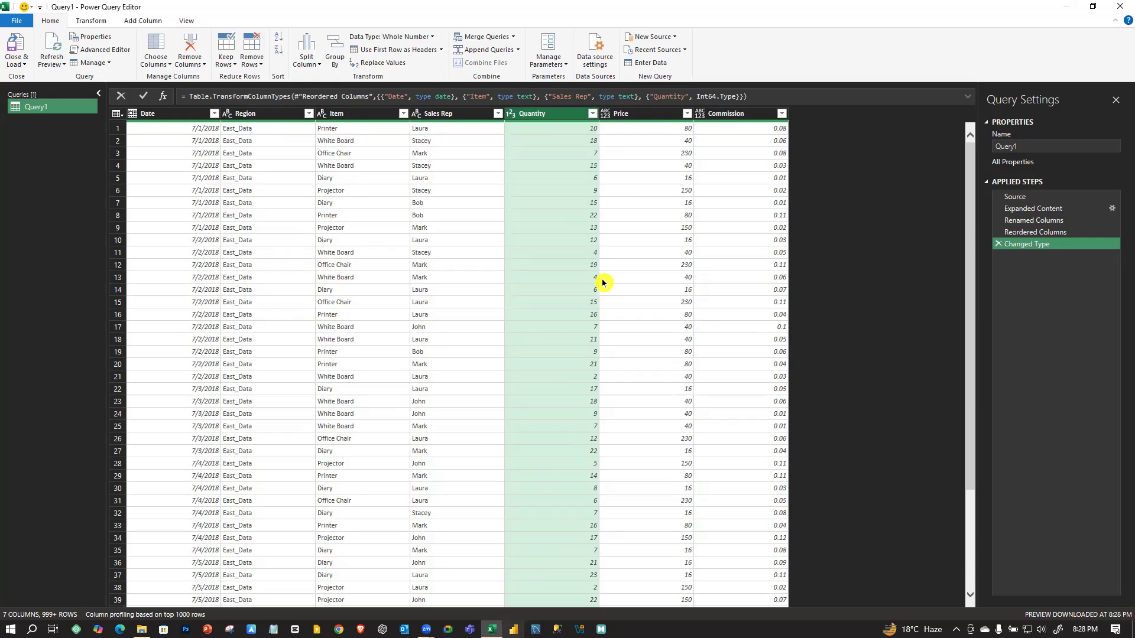
pyautogui.click(605, 113)
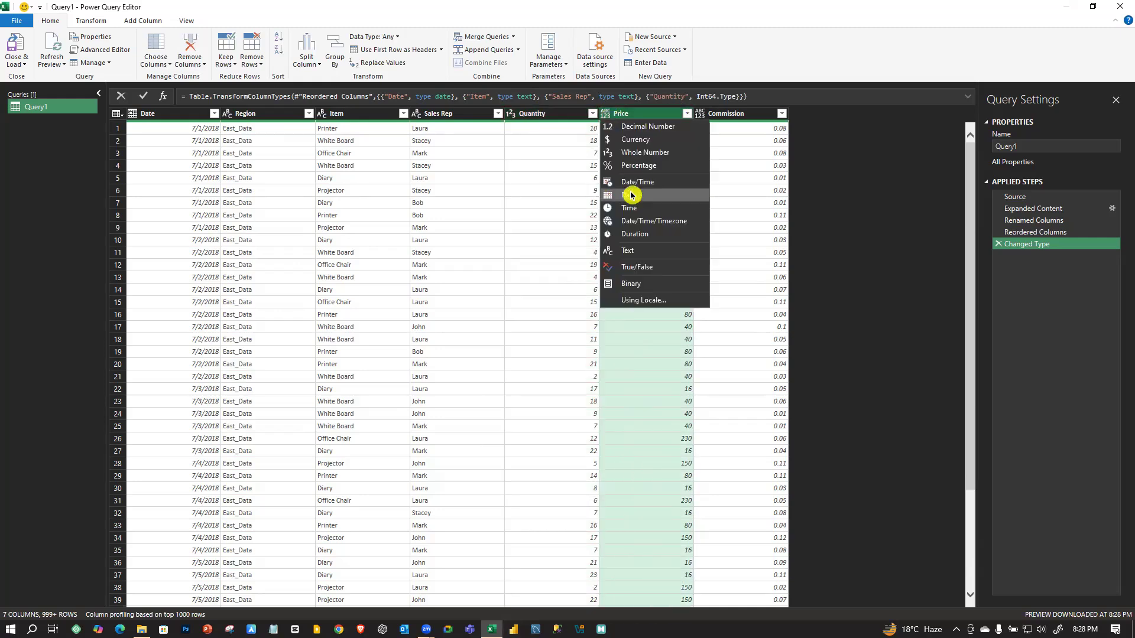
pyautogui.click(658, 155)
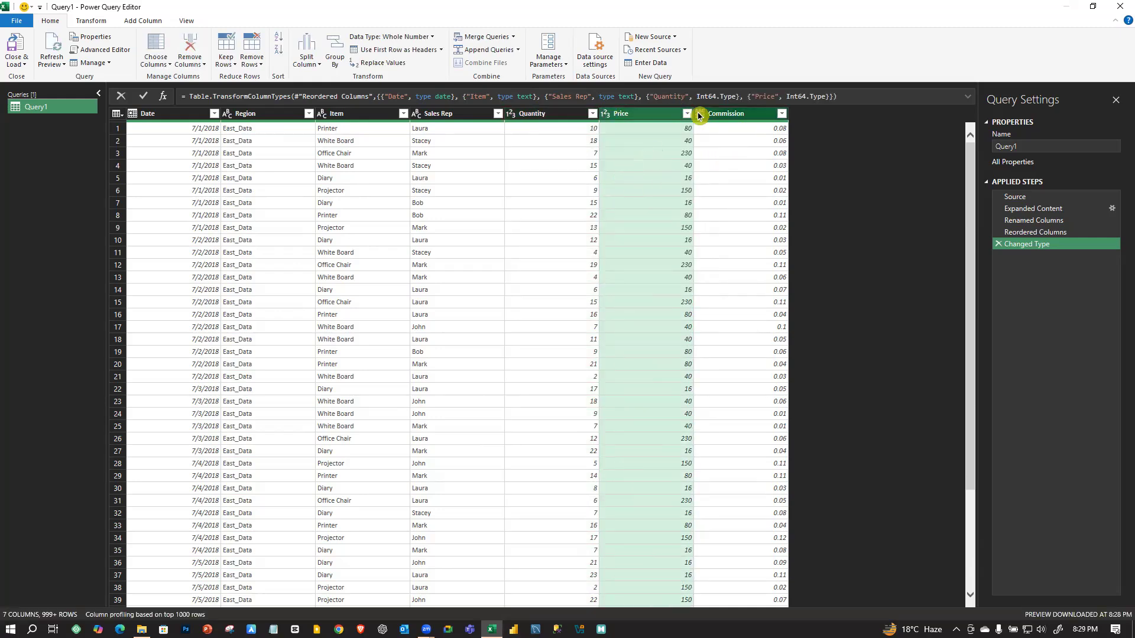
pyautogui.click(698, 115)
pyautogui.click(723, 167)
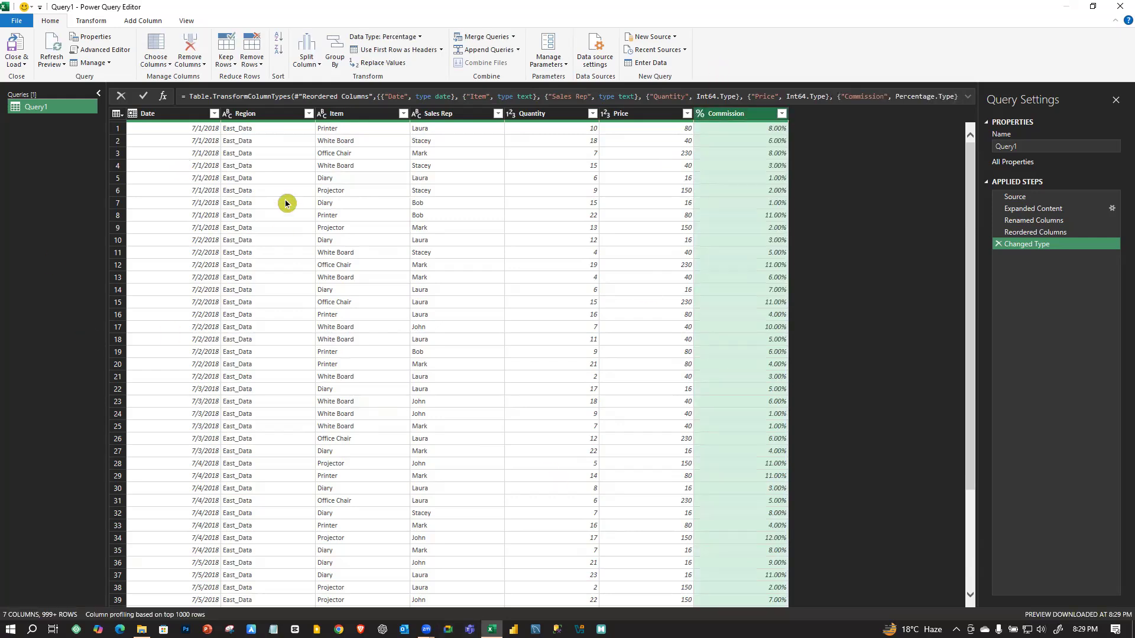
# - Load the combined query into a worksheet table and look over its rows
pyautogui.click(13, 54)
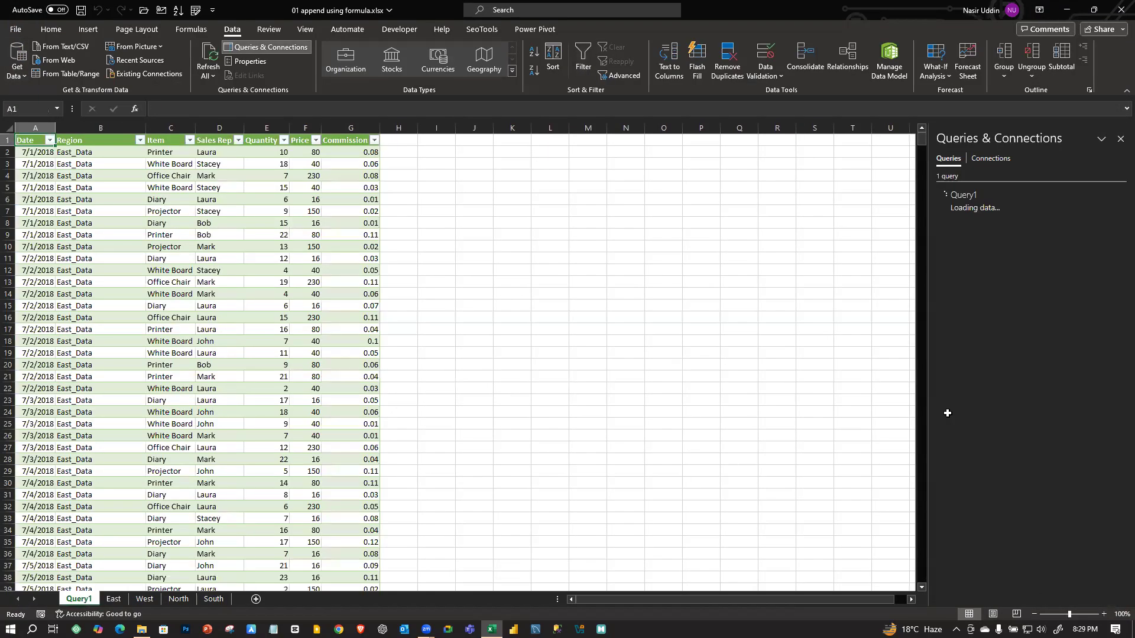
pyautogui.scroll(-3, 306, 497)
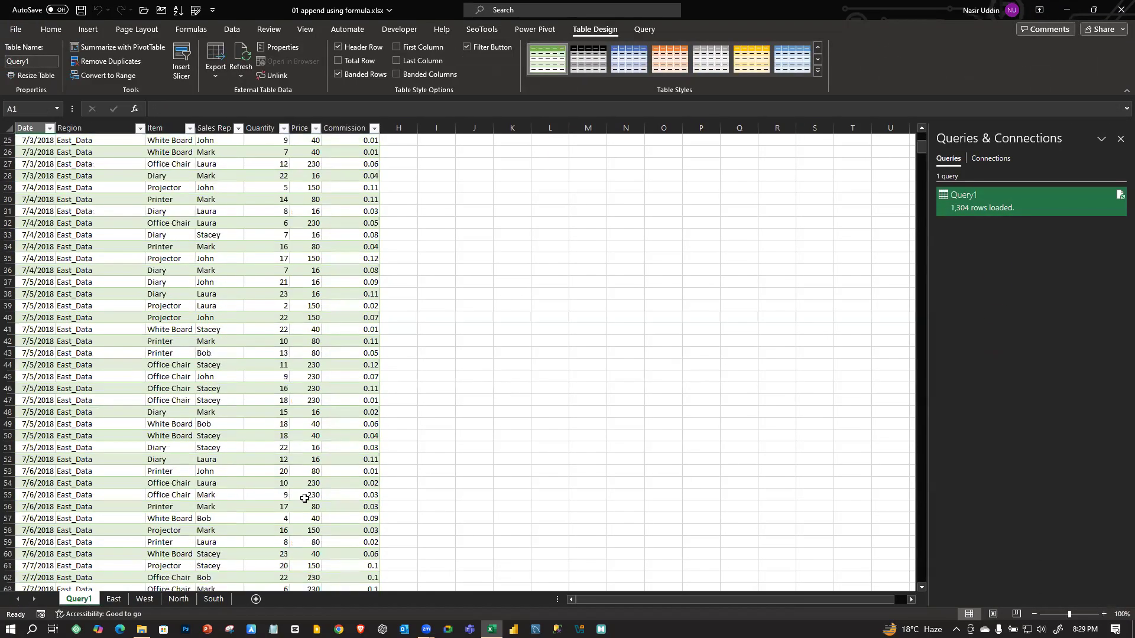
pyautogui.scroll(3, 262, 409)
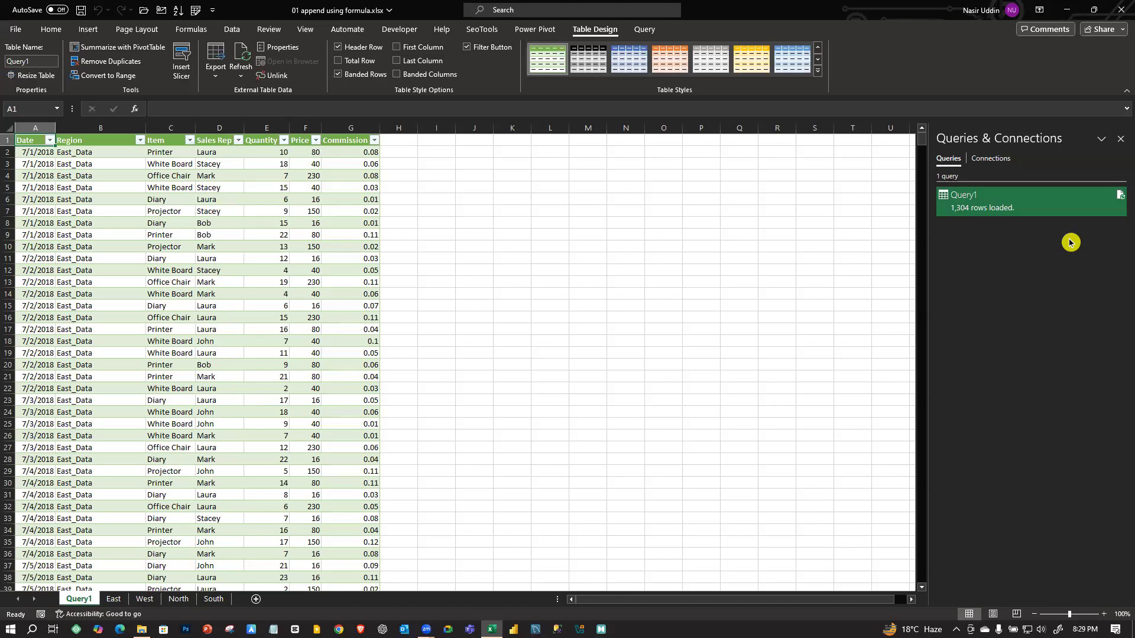
# - Refresh the loaded query table and check its loaded row count
pyautogui.rightClick(126, 234)
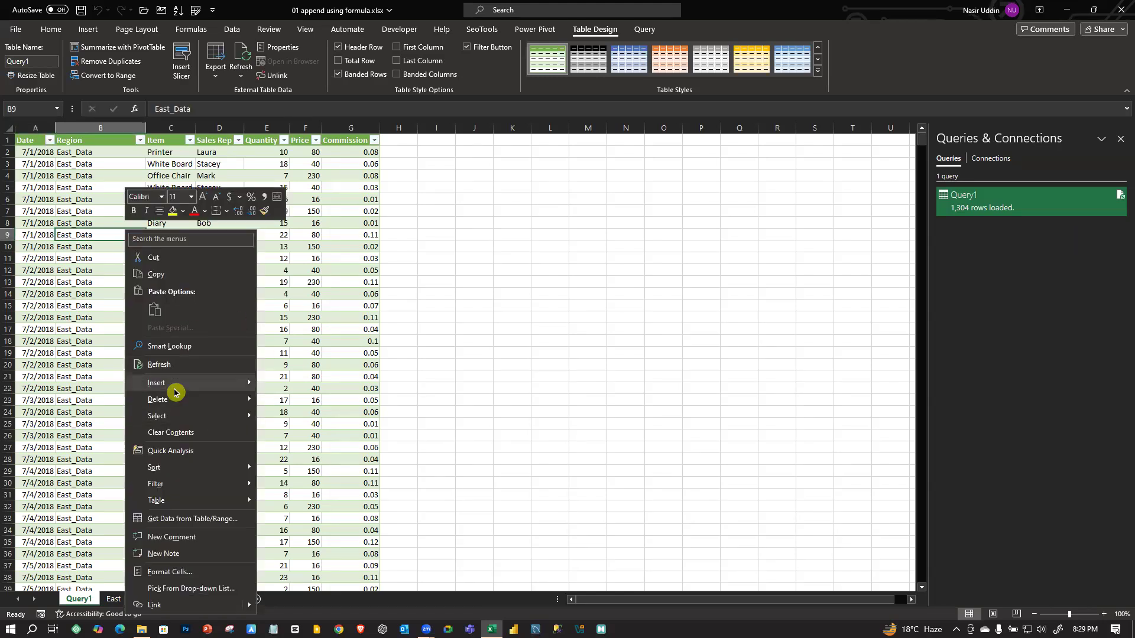
pyautogui.click(184, 363)
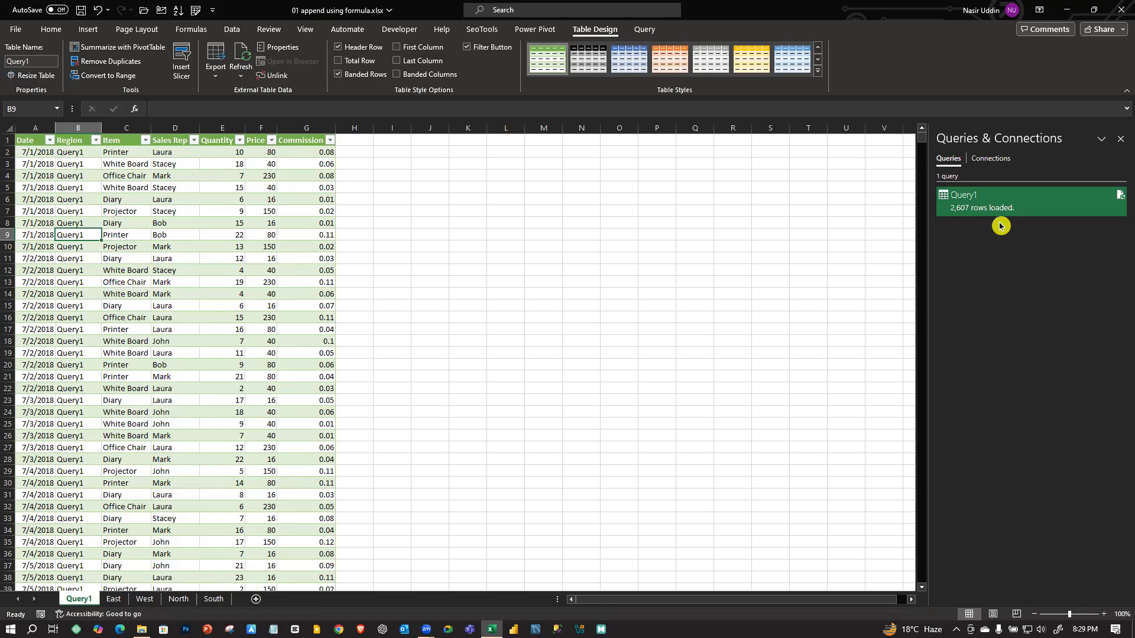
pyautogui.moveTo(956, 217)
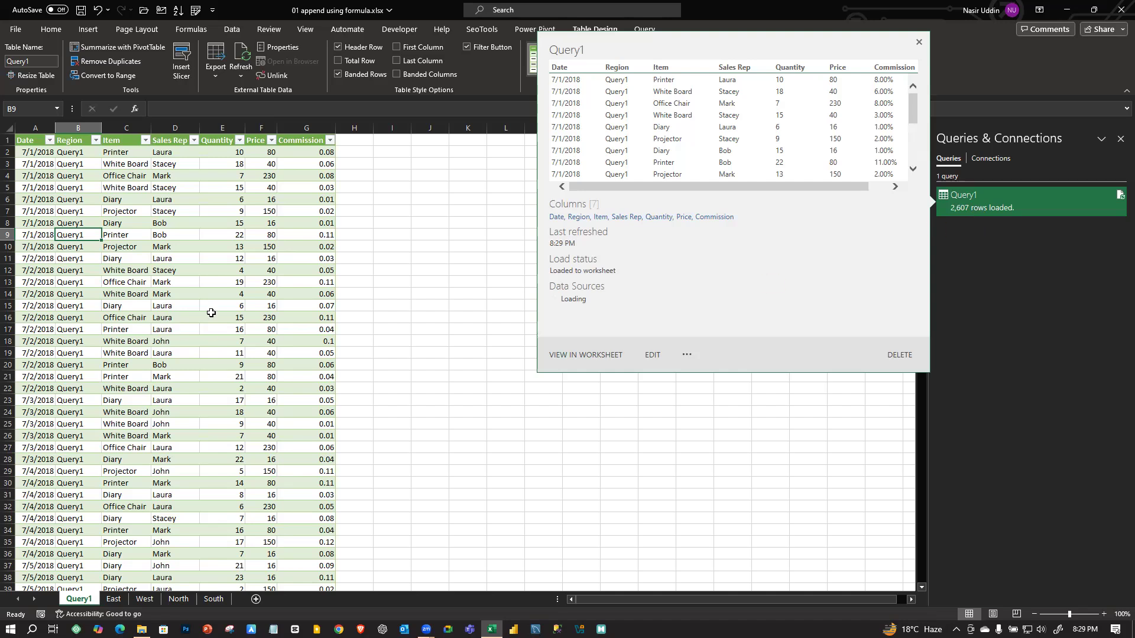
# - Look through the South, North, West and East source sheets and return to the query's output sheet
pyautogui.click(203, 603)
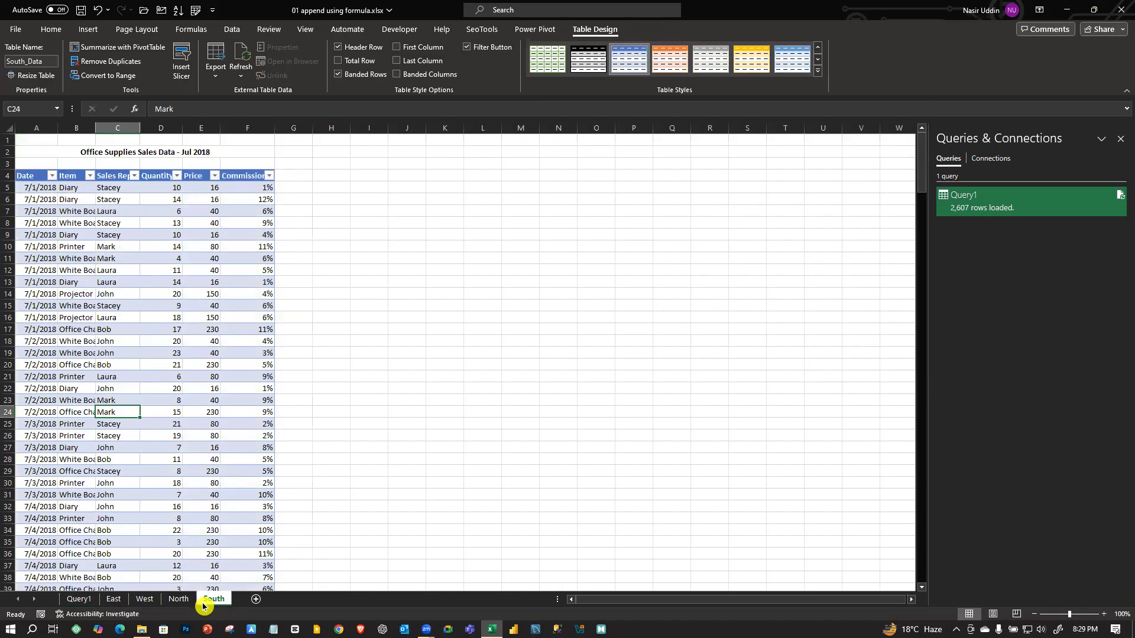
pyautogui.scroll(-5, 154, 346)
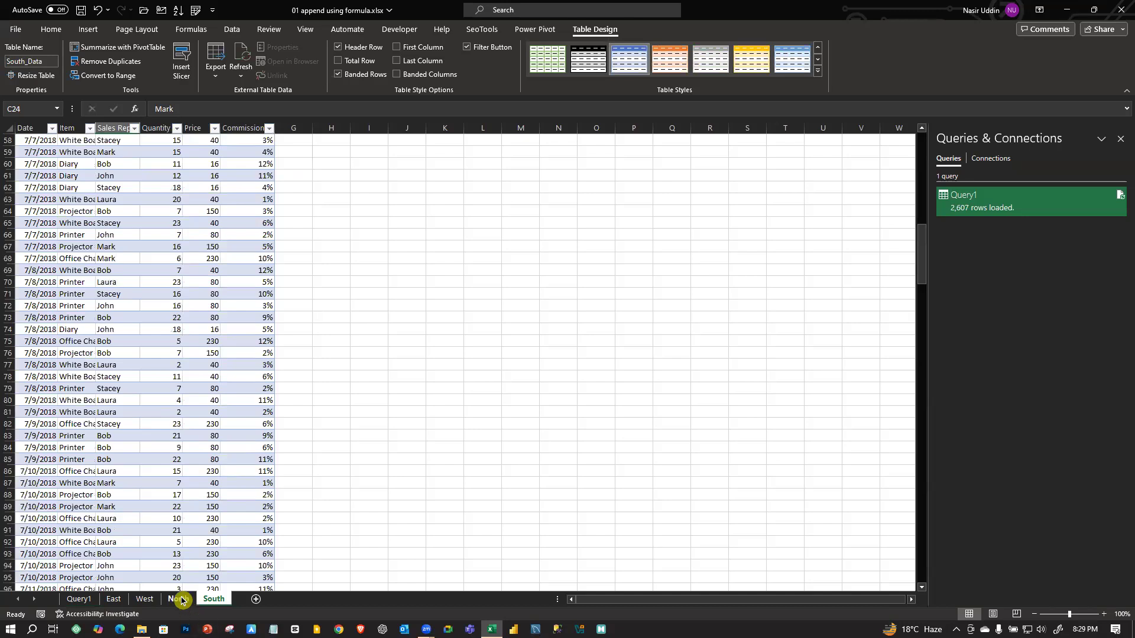
pyautogui.click(178, 599)
pyautogui.click(143, 600)
pyautogui.click(113, 601)
pyautogui.click(80, 601)
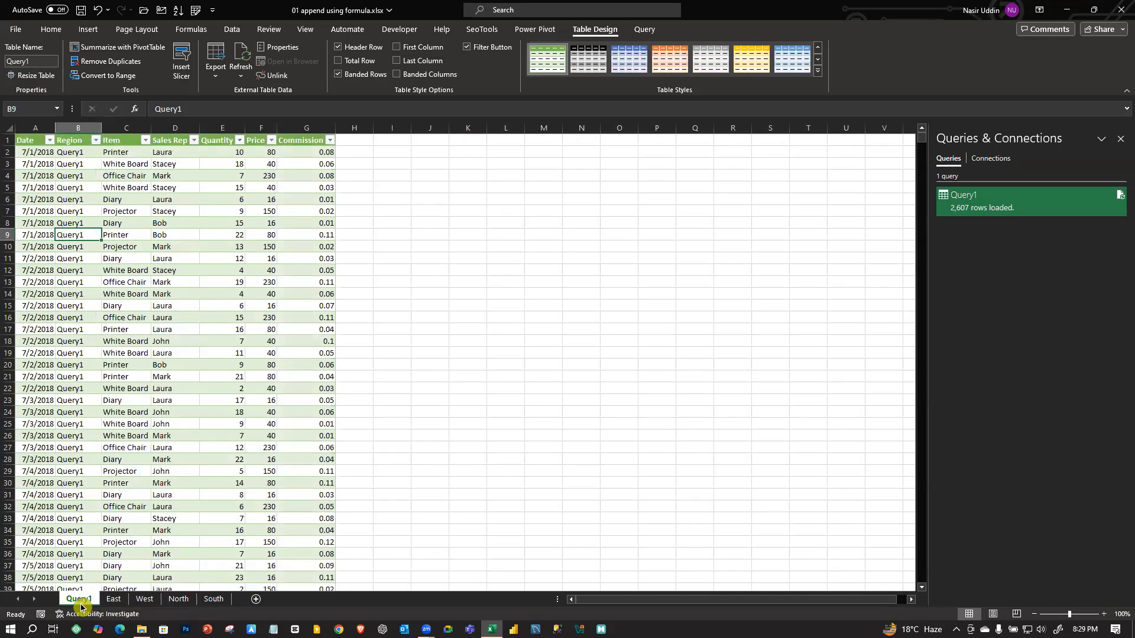
# - Reopen Query1 for editing, go to its Source step and refresh the preview of the Excel.CurrentWorkbook() tables
pyautogui.rightClick(1011, 201)
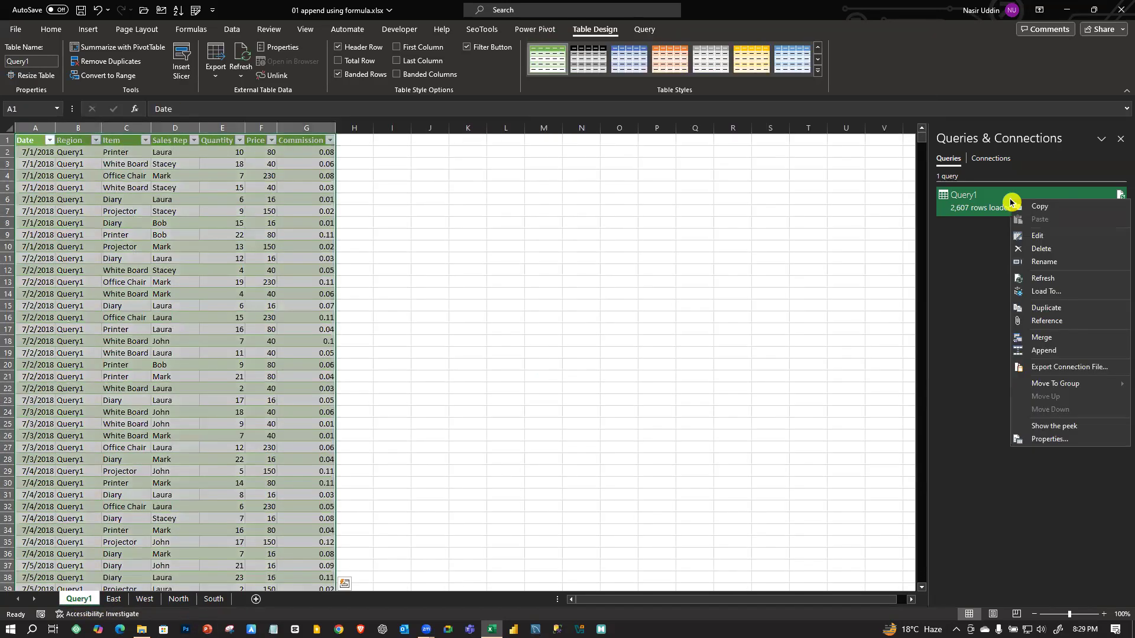
pyautogui.click(1043, 238)
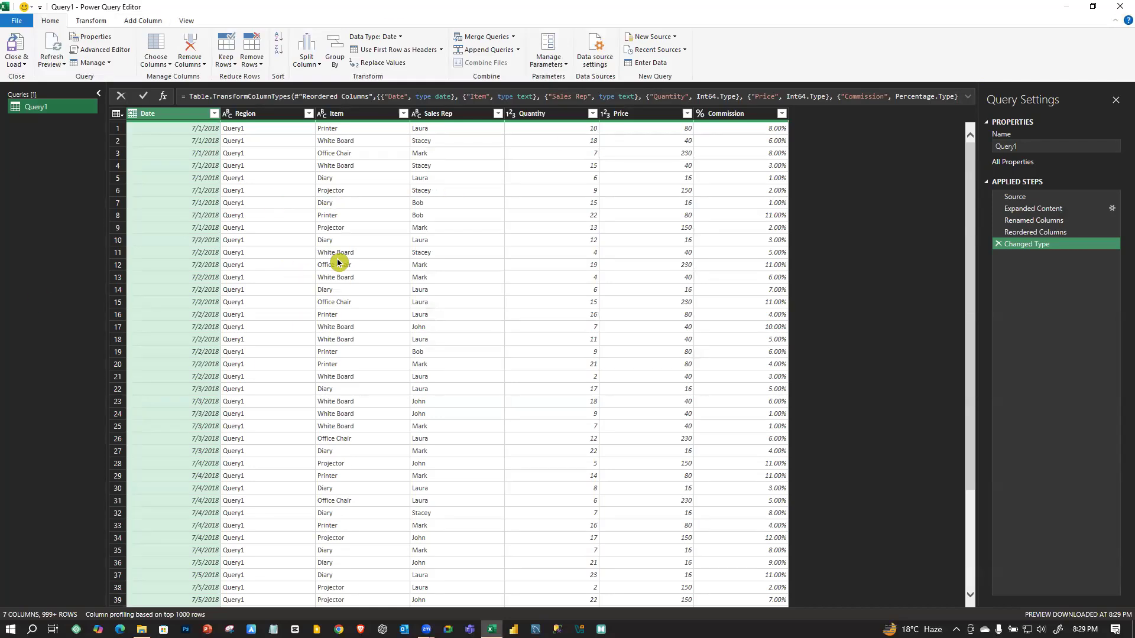
pyautogui.click(1024, 199)
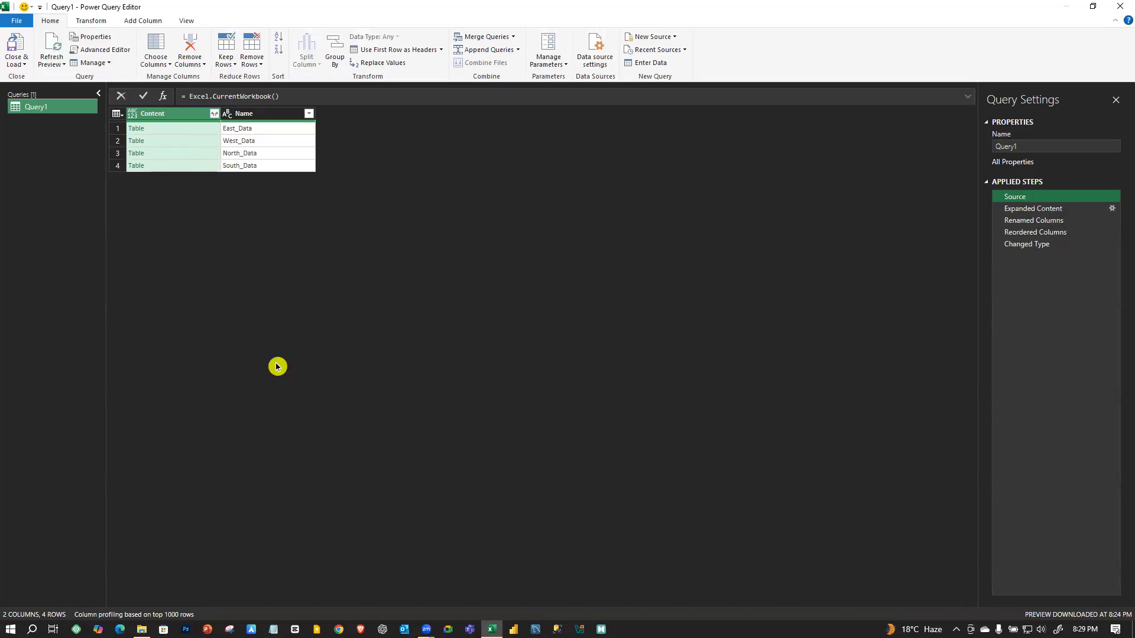
pyautogui.click(289, 96)
pyautogui.press('Return')
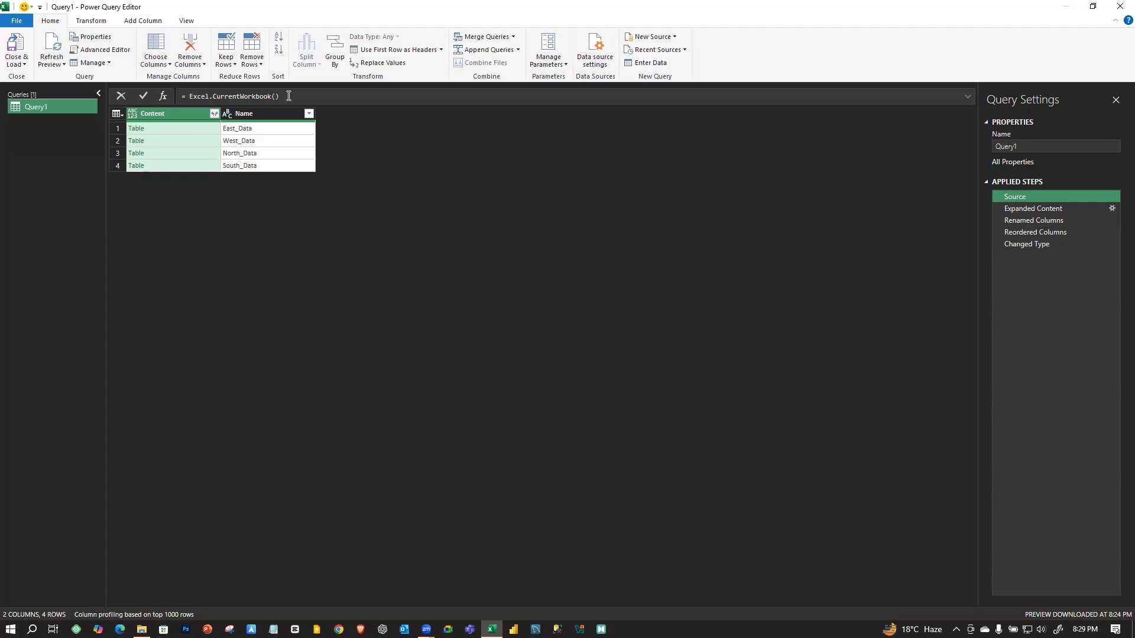
pyautogui.rightClick(168, 146)
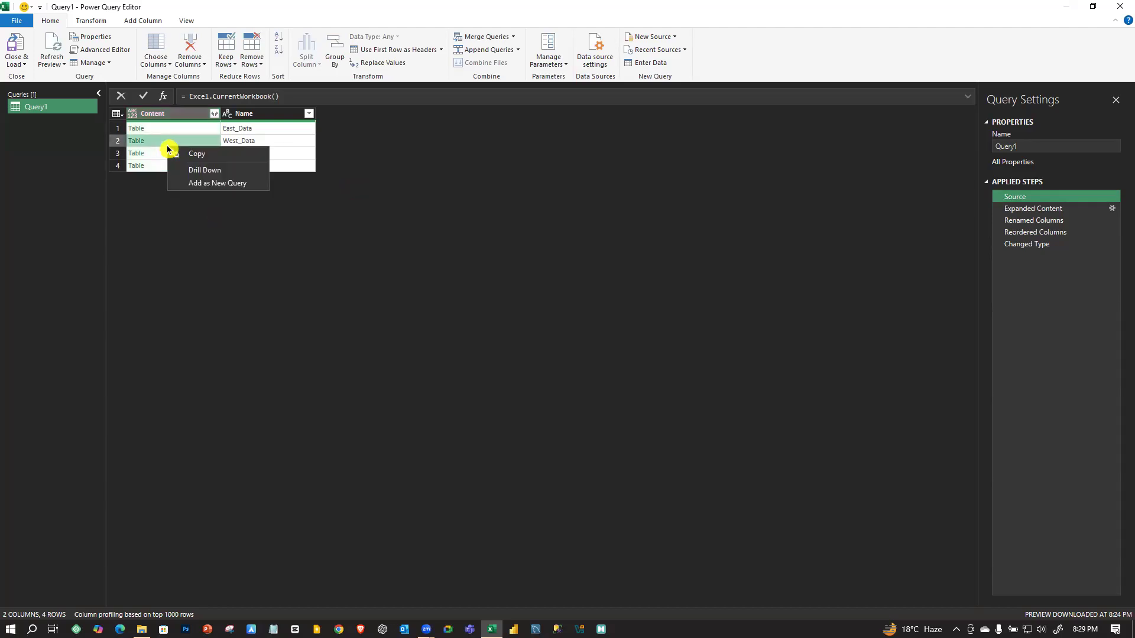
pyautogui.click(55, 46)
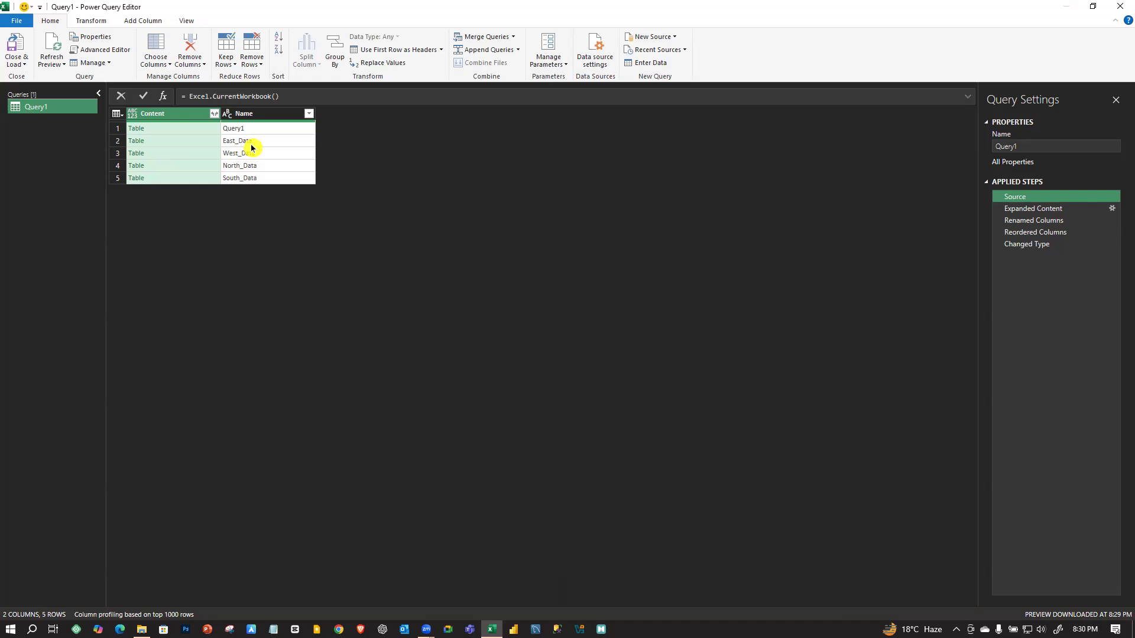
# - Insert a text filter after the Source step that keeps only rows whose Name ends with _Data
pyautogui.click(309, 115)
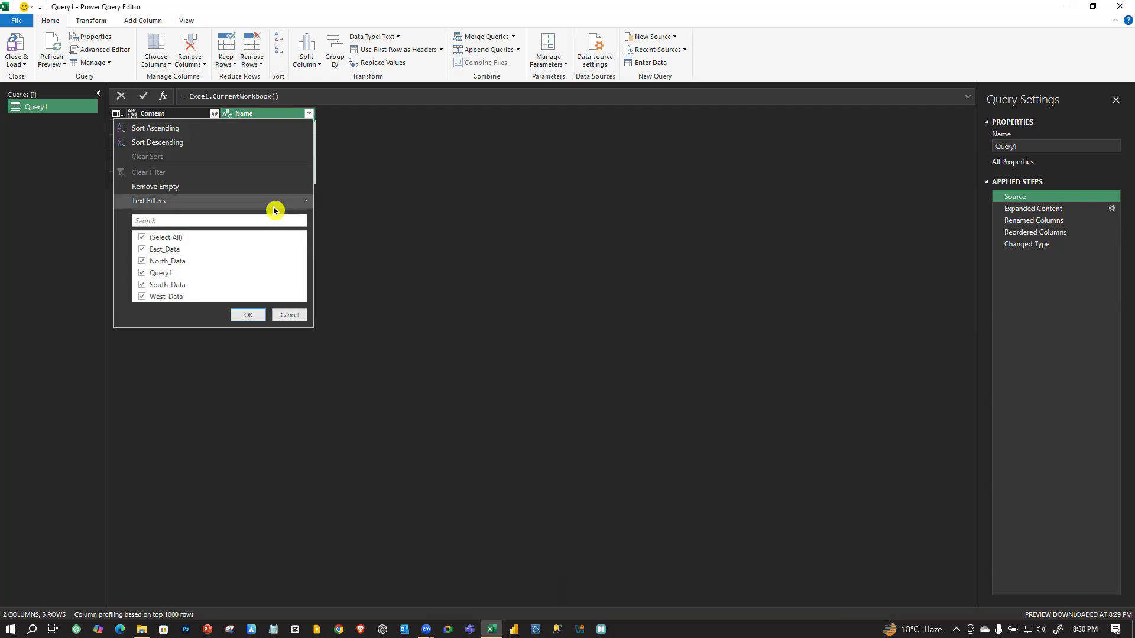
pyautogui.moveTo(274, 210)
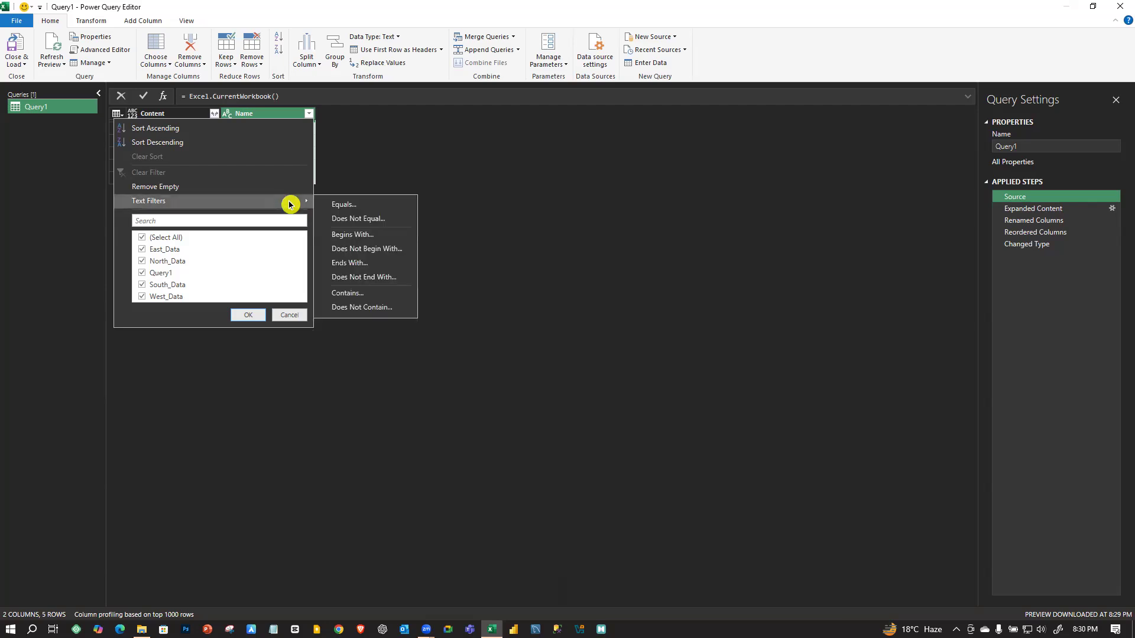
pyautogui.click(357, 264)
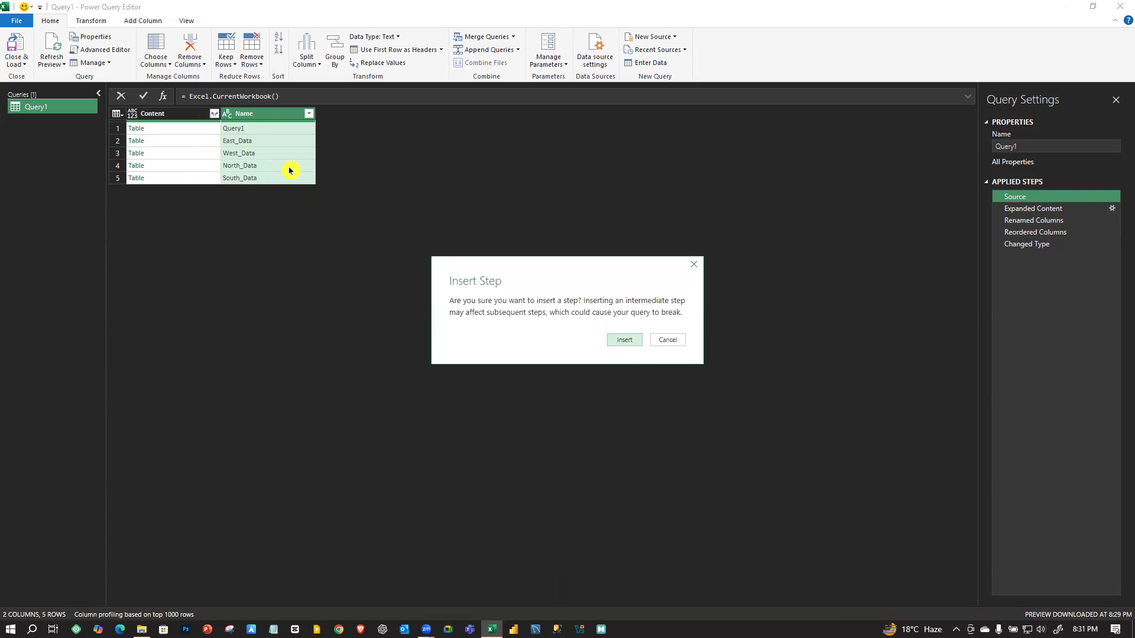
pyautogui.click(632, 340)
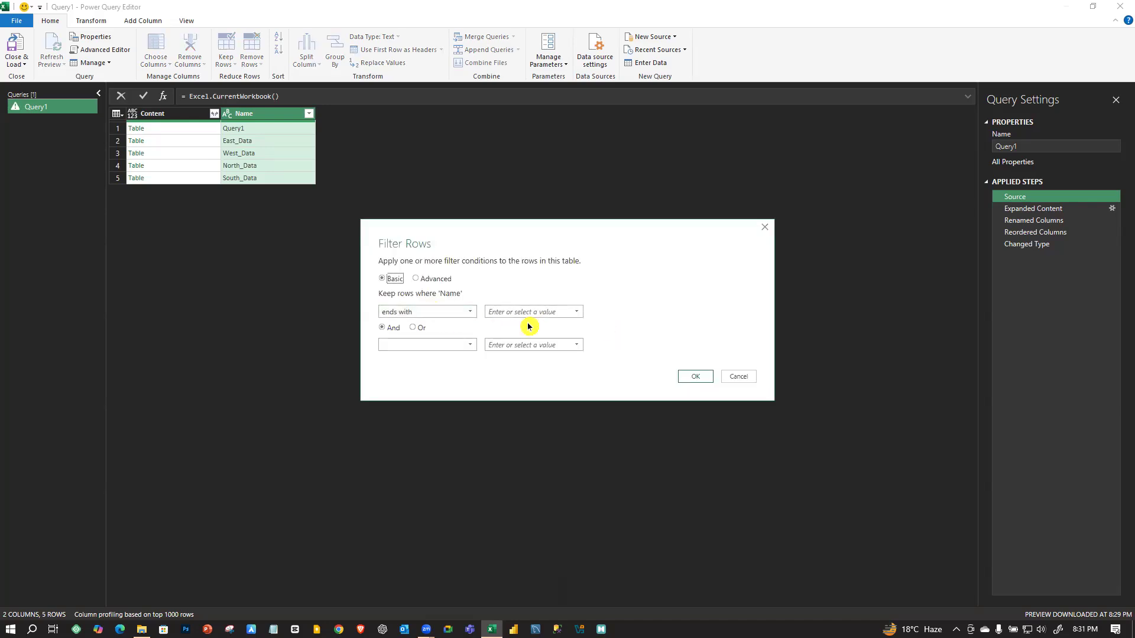
pyautogui.click(497, 311)
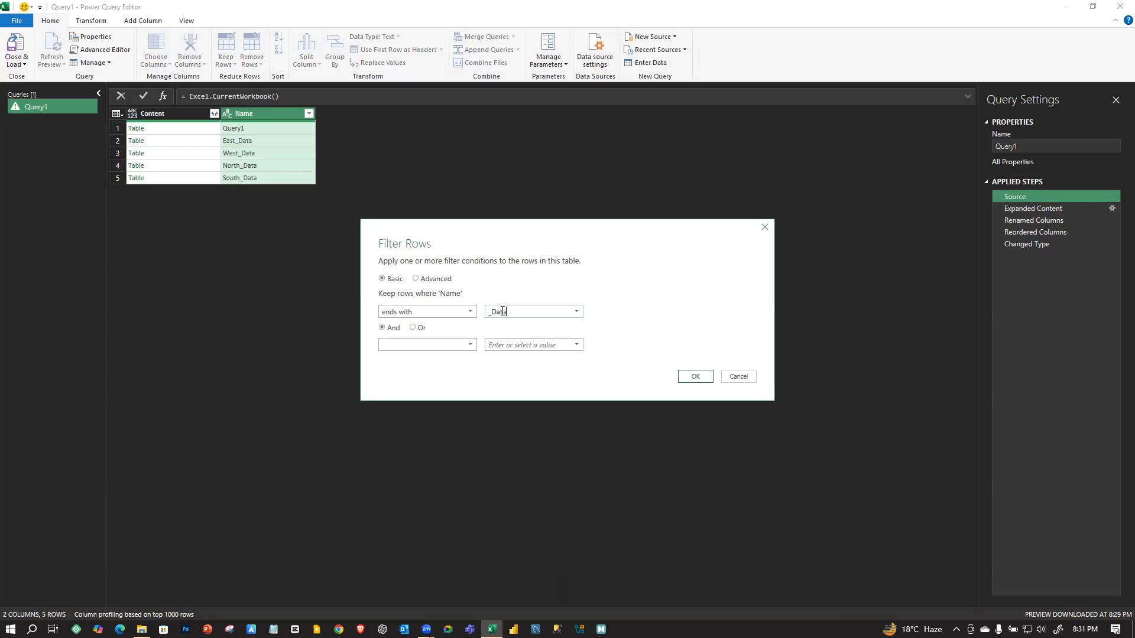
pyautogui.click(693, 376)
pyautogui.click(696, 376)
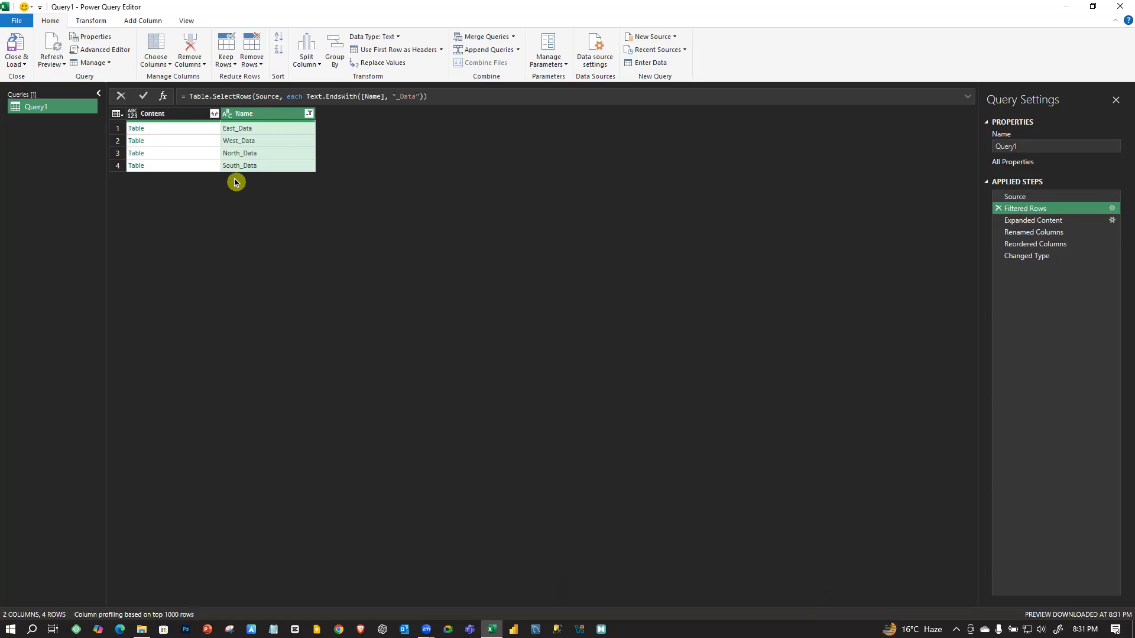
# - Return to the Changed Type step, load the query back to the worksheet and refresh the loaded table
pyautogui.click(1035, 258)
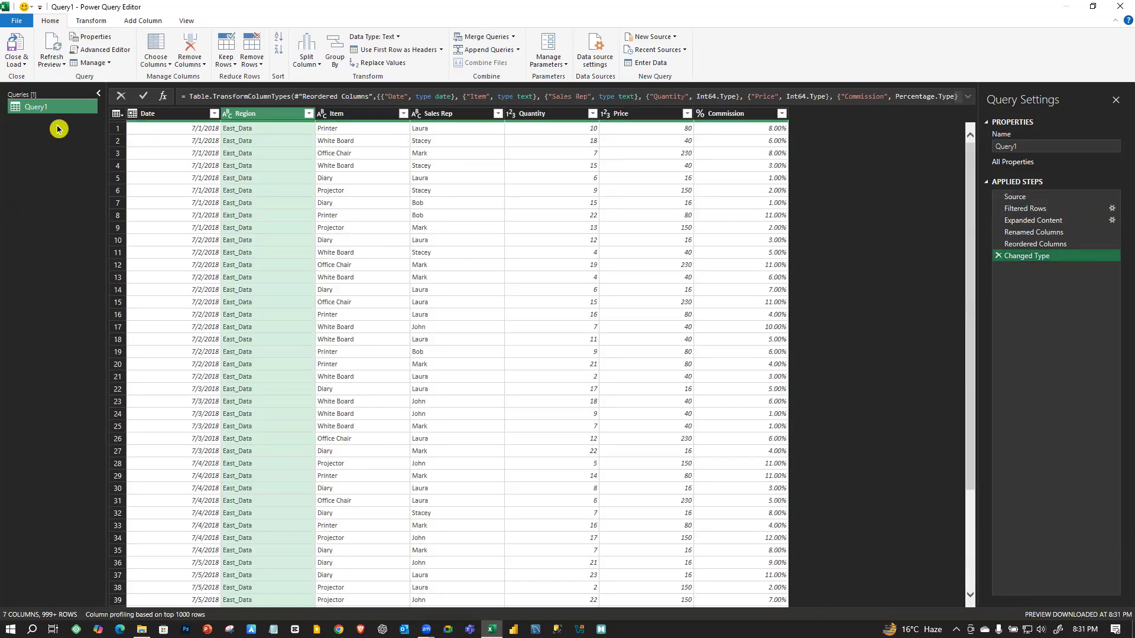
pyautogui.click(13, 48)
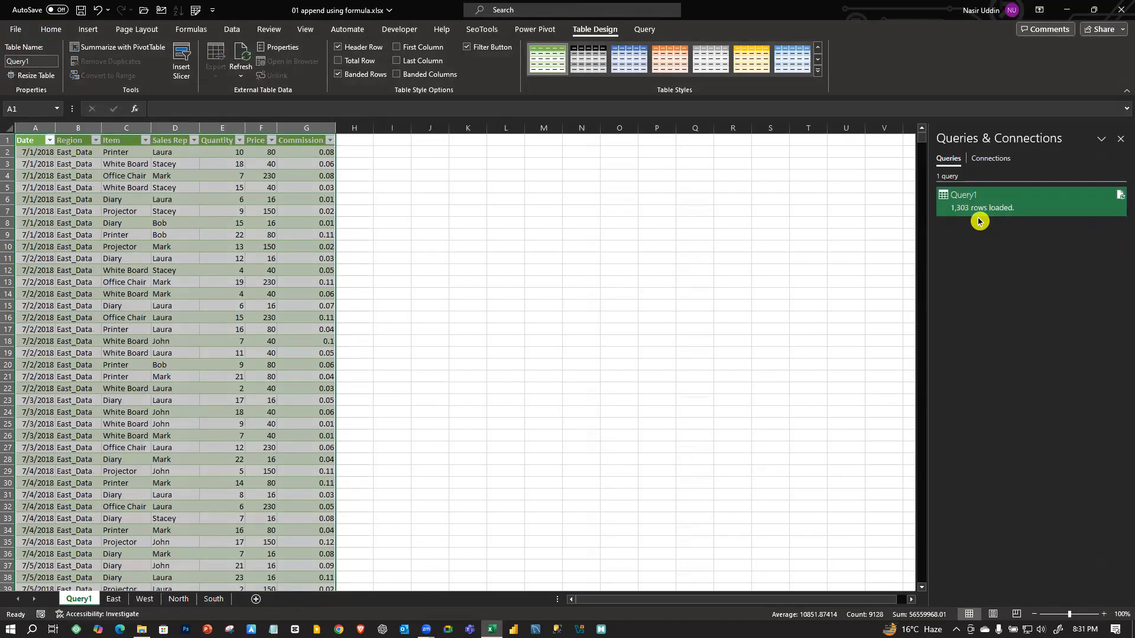
pyautogui.rightClick(96, 298)
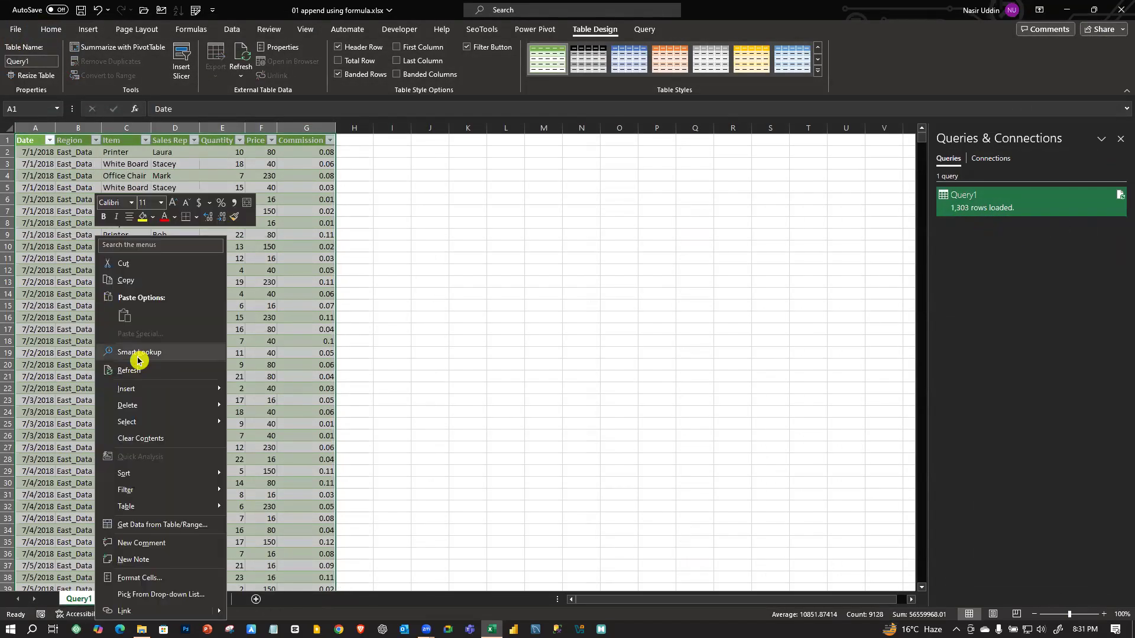
pyautogui.click(139, 370)
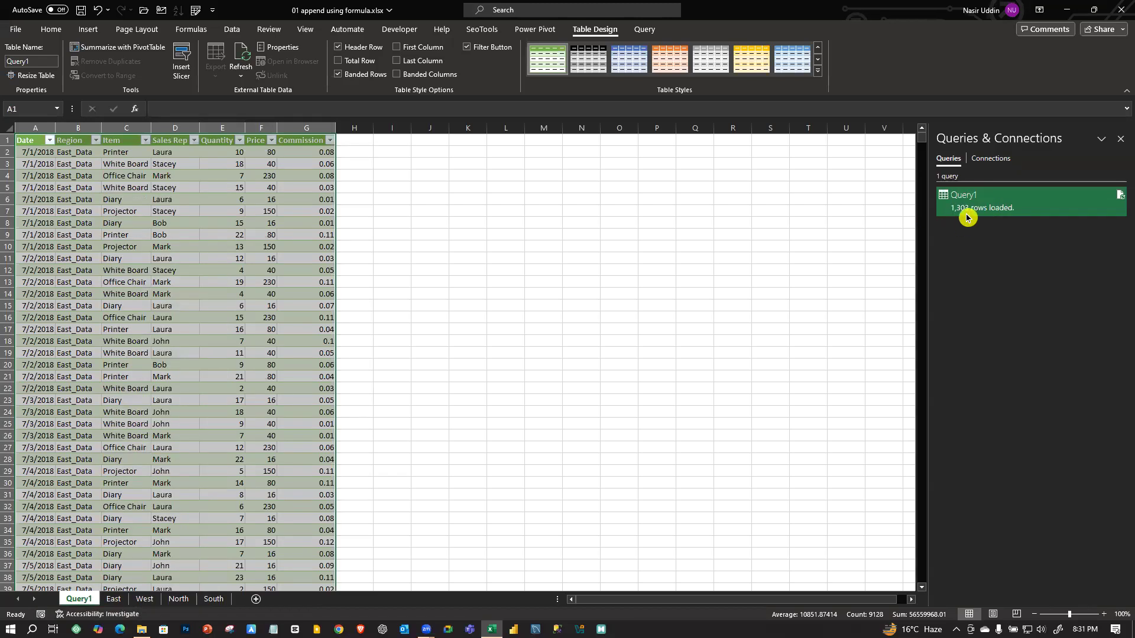
pyautogui.moveTo(967, 218)
# - Look through the East, West, North and South source sheets, then review the combined table on the Query1 sheet
pyautogui.click(114, 599)
pyautogui.click(141, 603)
pyautogui.click(180, 604)
pyautogui.click(213, 603)
pyautogui.click(147, 603)
pyautogui.click(176, 604)
pyautogui.click(115, 603)
pyautogui.click(145, 603)
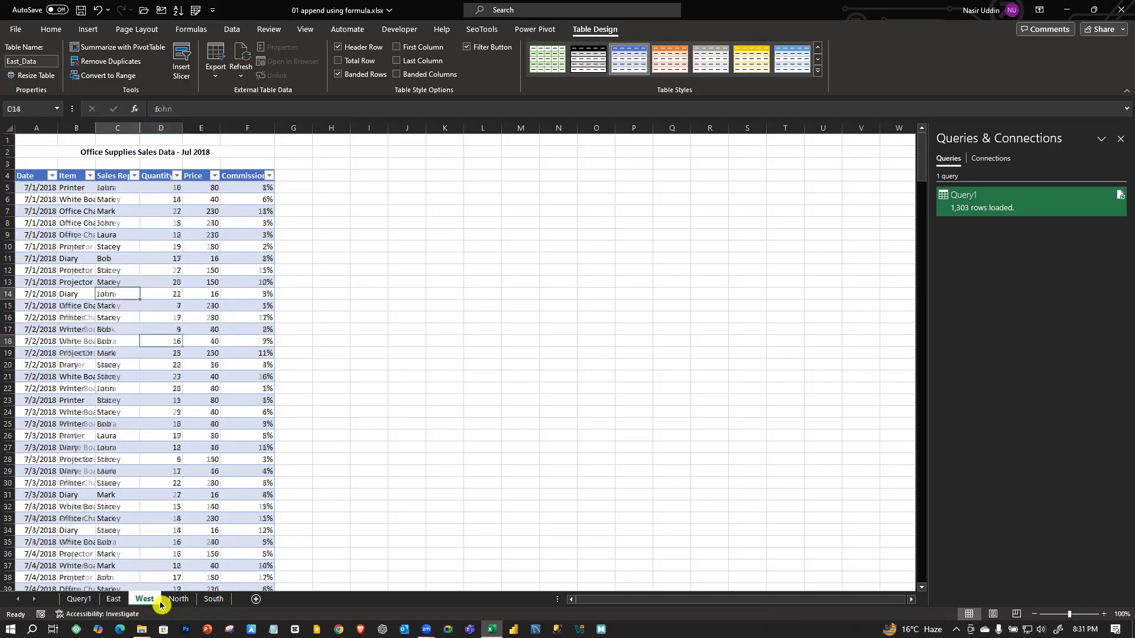
pyautogui.click(179, 604)
pyautogui.click(215, 606)
pyautogui.click(148, 603)
pyautogui.click(176, 604)
pyautogui.click(147, 603)
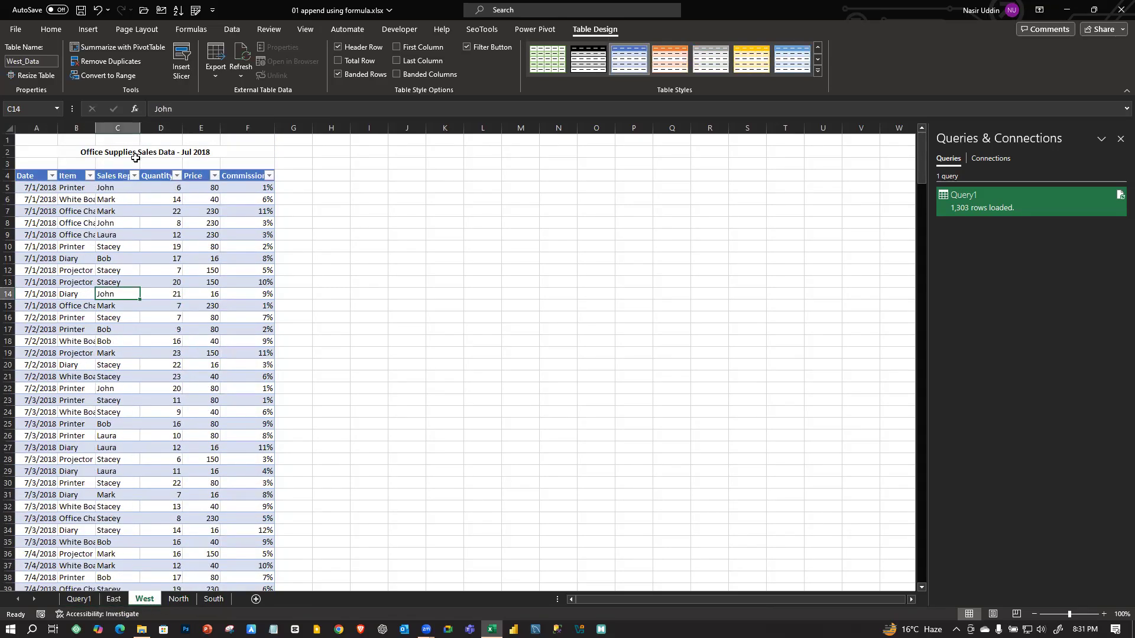
pyautogui.click(178, 598)
pyautogui.click(214, 599)
pyautogui.click(179, 599)
pyautogui.click(137, 602)
pyautogui.click(113, 599)
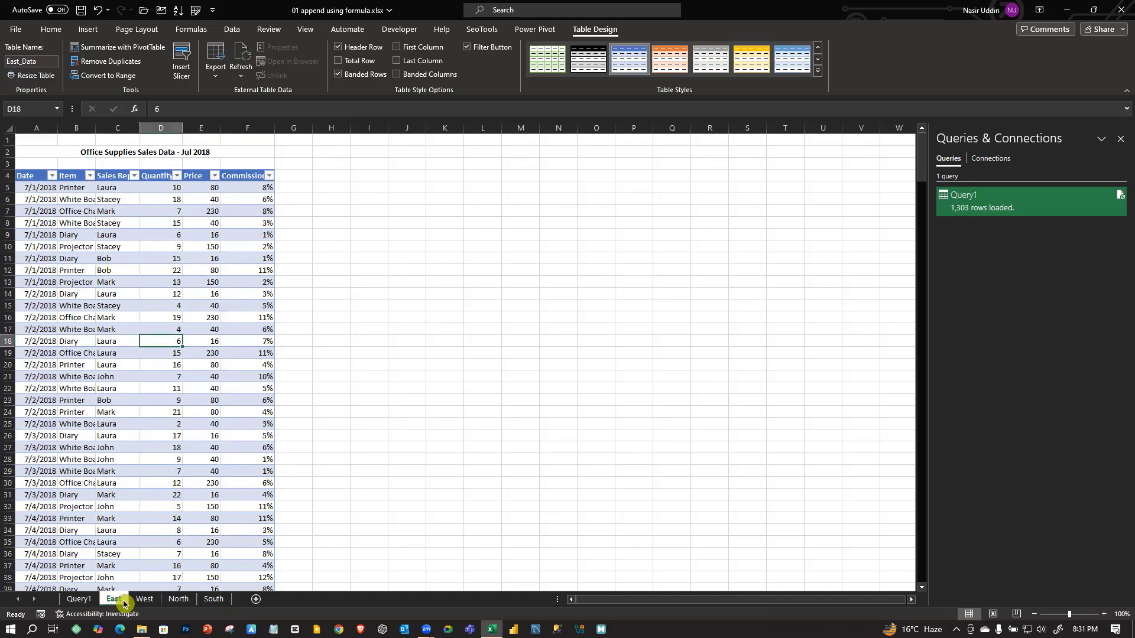
pyautogui.click(78, 599)
pyautogui.hotkey('ctrl', 'a')
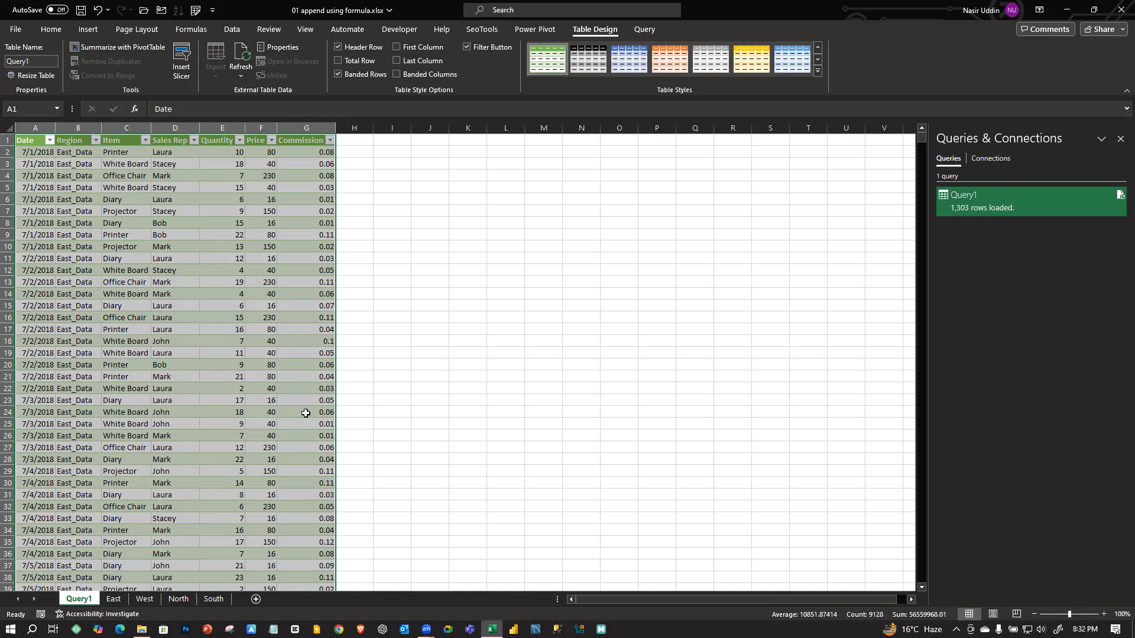
pyautogui.click(528, 303)
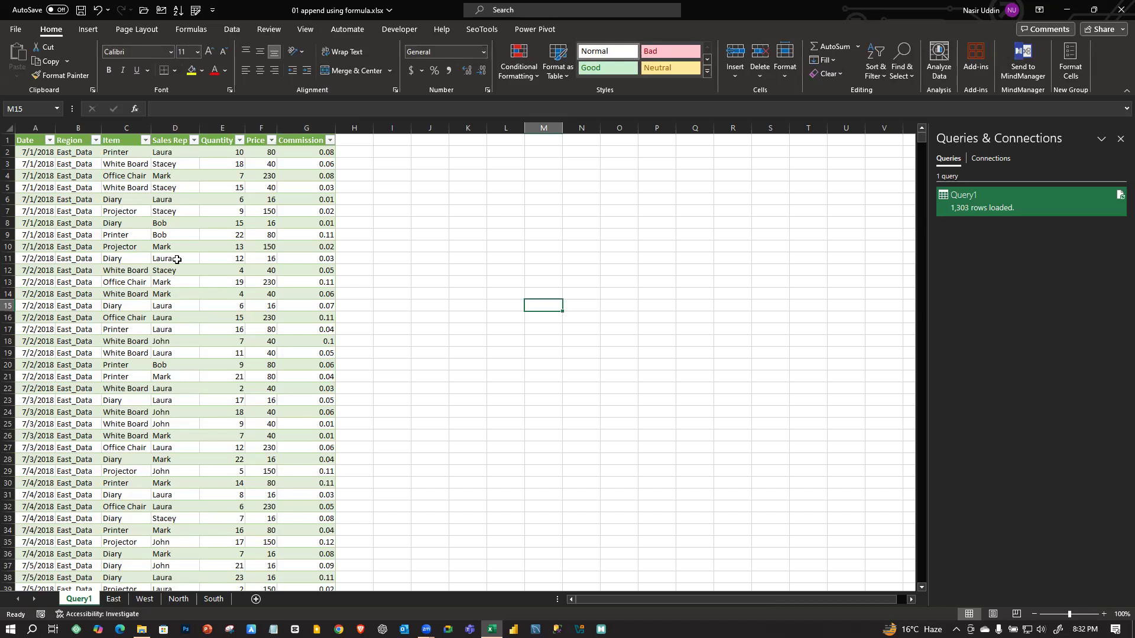
# - Select a cell in the South sheet's table and check the table's name in its design properties
pyautogui.click(218, 600)
pyautogui.click(190, 318)
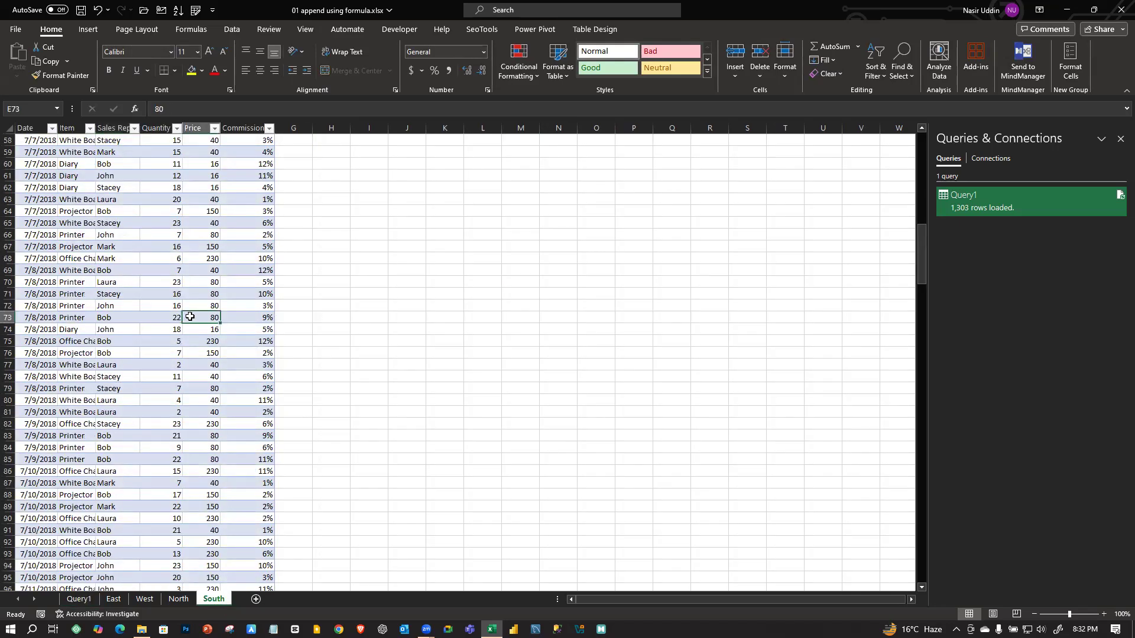
pyautogui.click(383, 62)
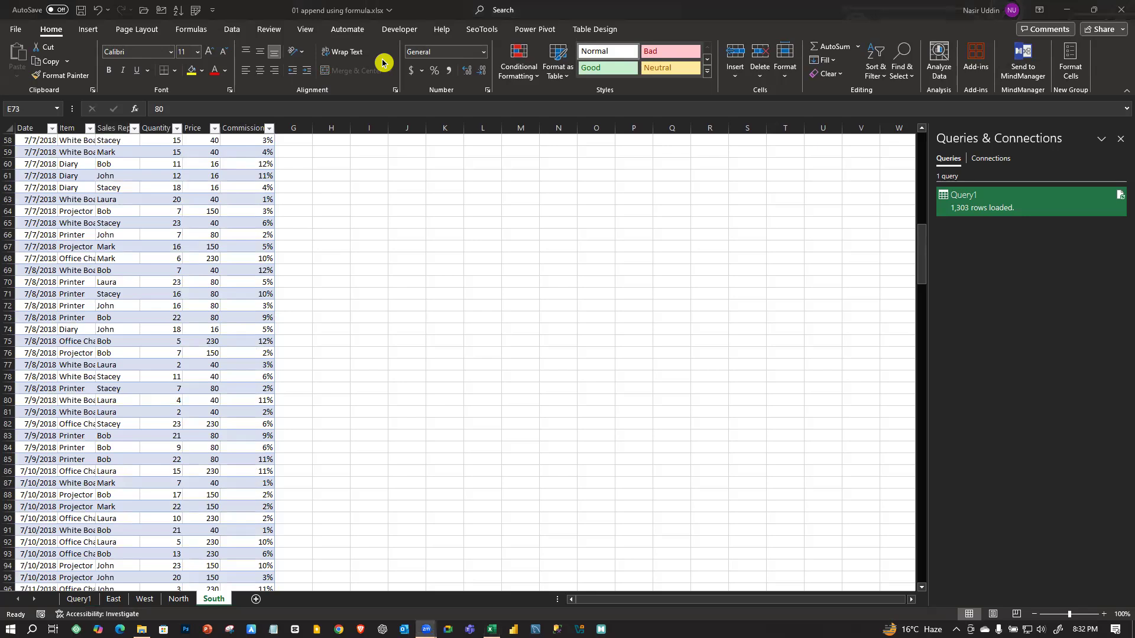
pyautogui.click(594, 29)
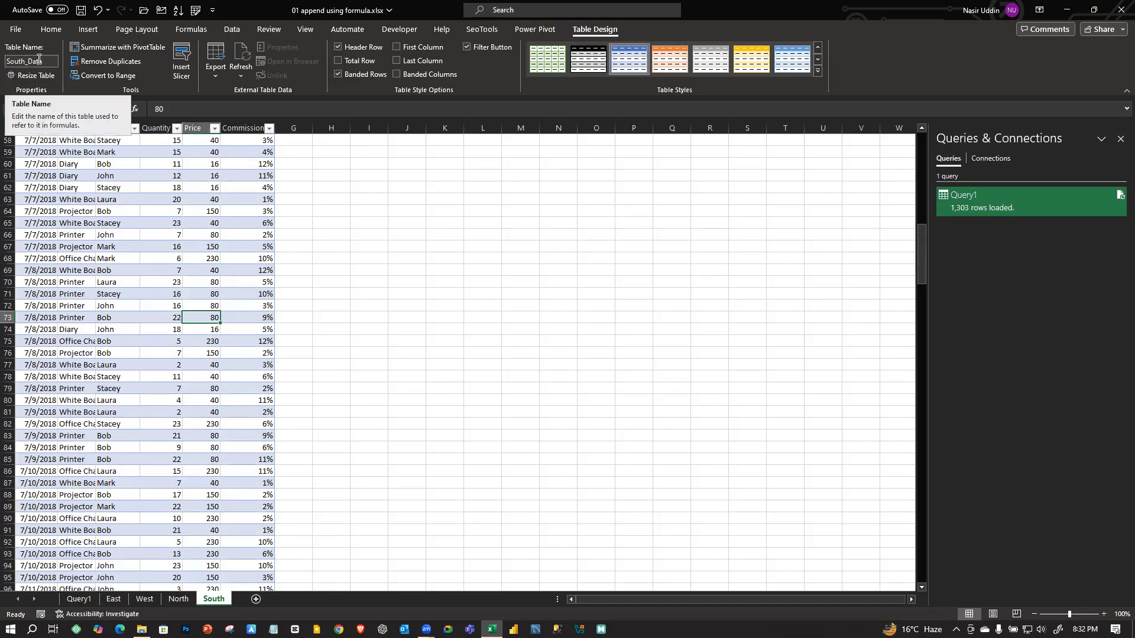
pyautogui.click(623, 234)
pyautogui.click(624, 327)
pyautogui.moveTo(595, 216); pyautogui.dragTo(790, 423)
pyautogui.click(677, 482)
pyautogui.moveTo(597, 211); pyautogui.dragTo(796, 447)
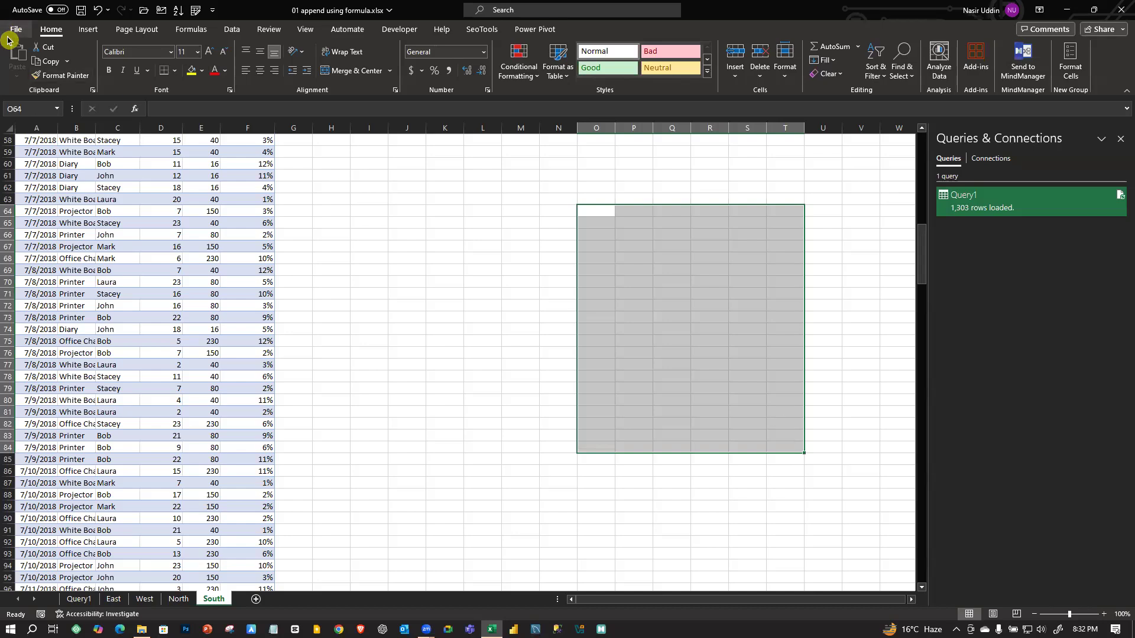
pyautogui.scroll(-20, 250, 267)
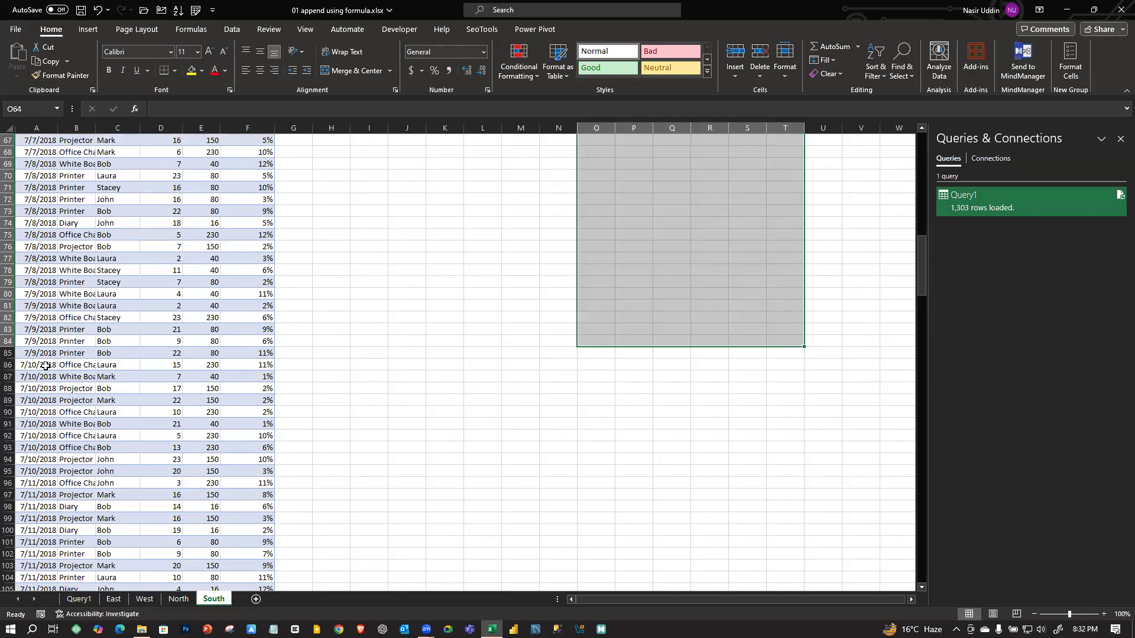
# - Return to the Query1 sheet and refresh the combined sales table there
pyautogui.click(117, 364)
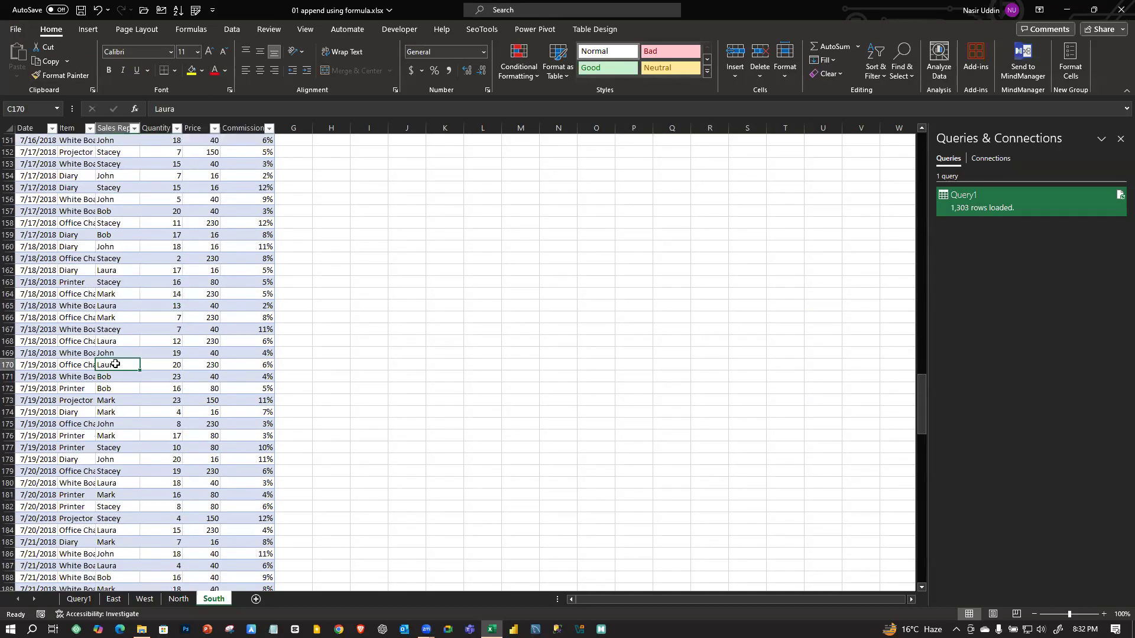
pyautogui.click(79, 598)
pyautogui.rightClick(74, 294)
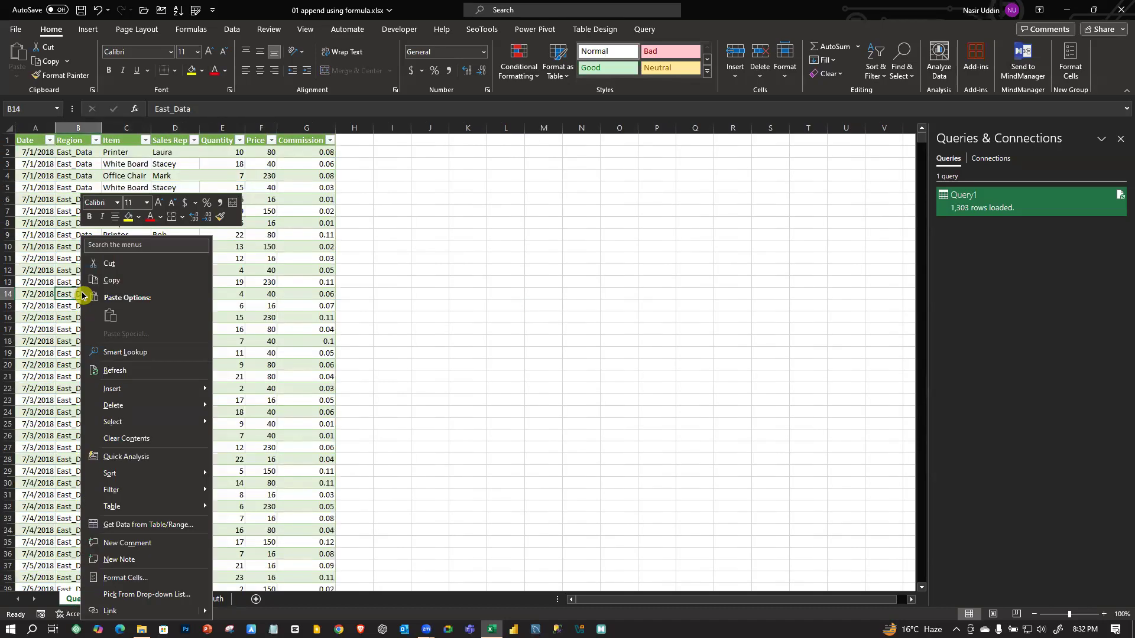
pyautogui.click(110, 370)
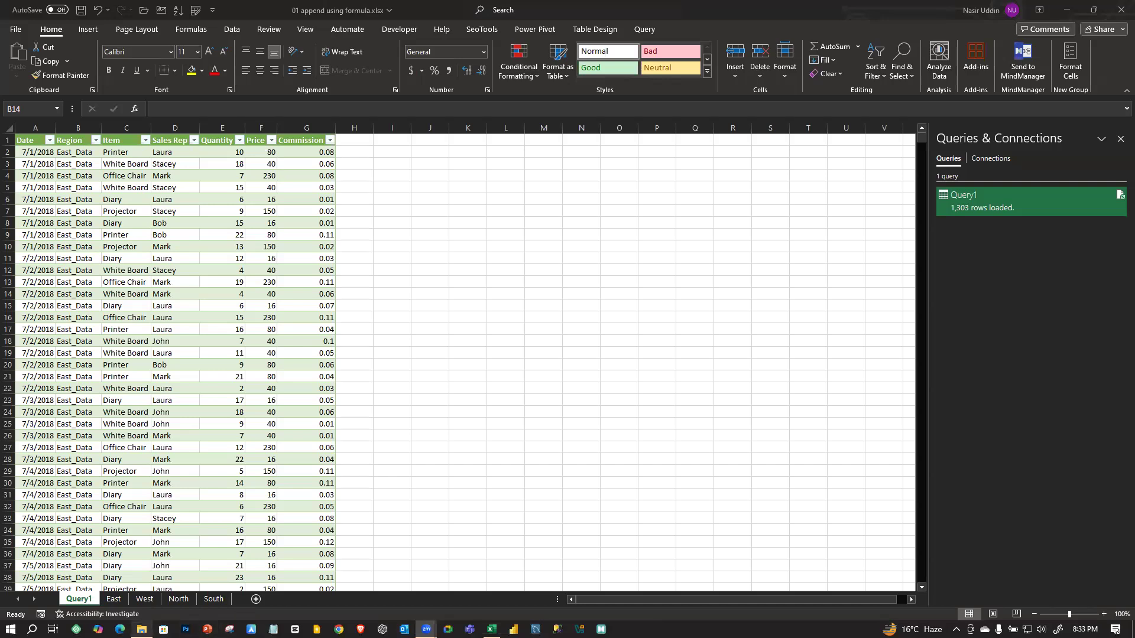
# - Close the workbook 01 append using formula.xlsx without saving its changes
pyautogui.click(142, 629)
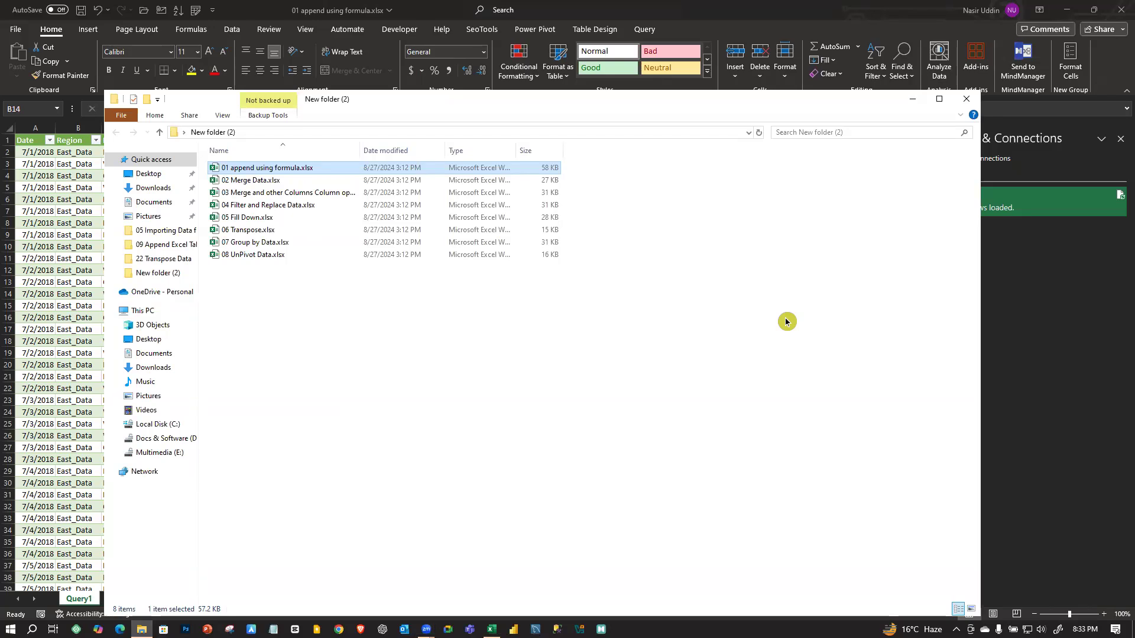
pyautogui.click(912, 99)
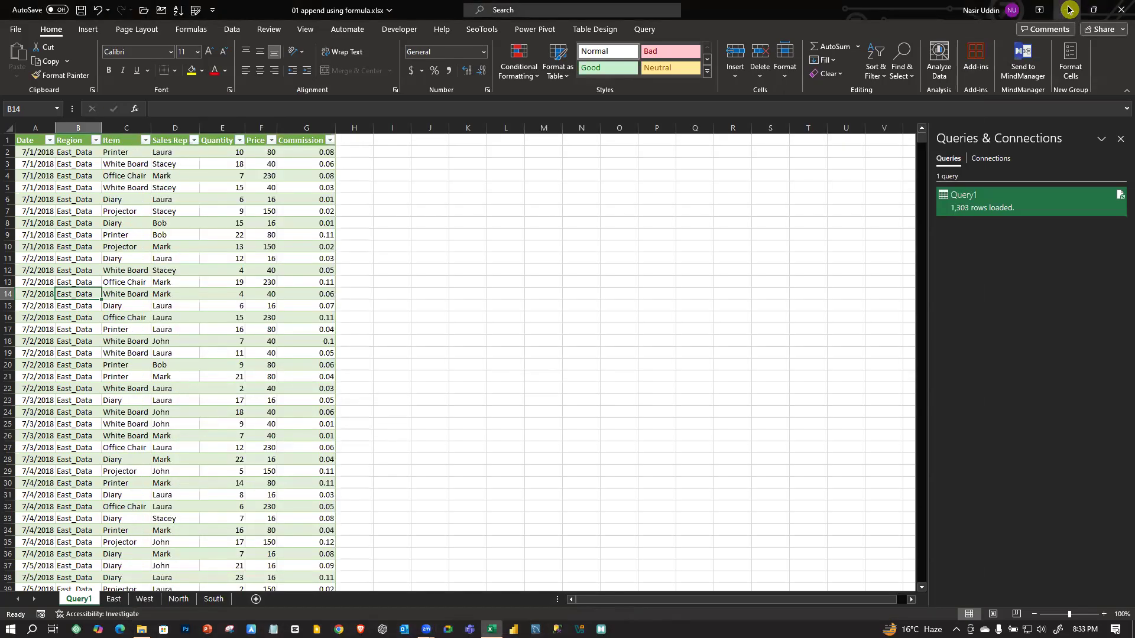
pyautogui.click(1122, 9)
pyautogui.click(603, 353)
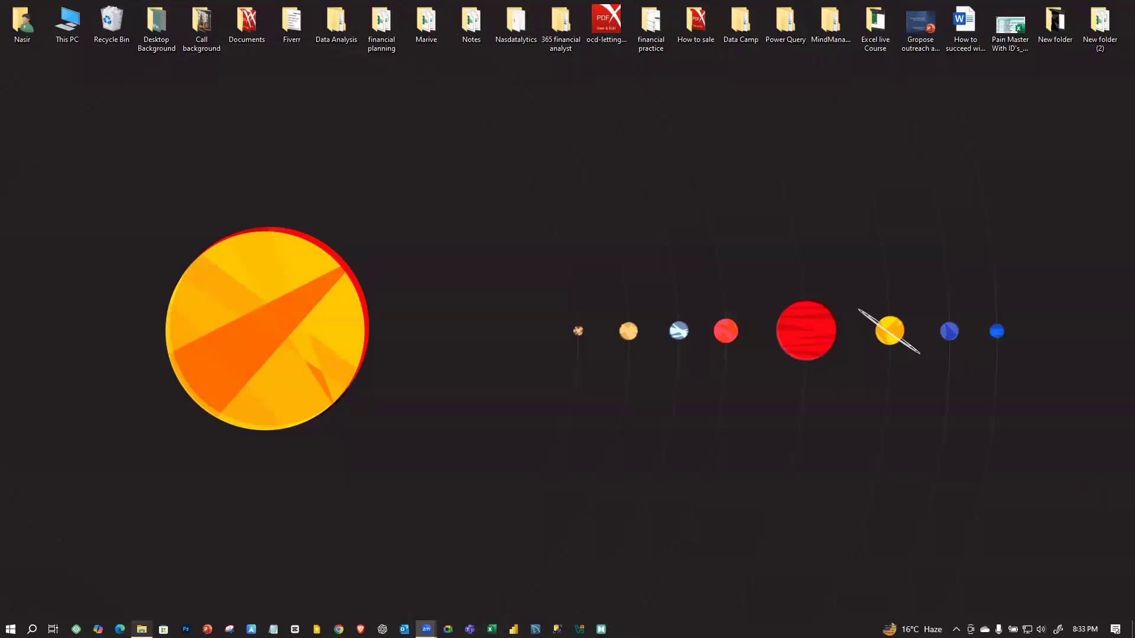
# - Open 02 Merge Data.xlsx from the New folder (2) folder and enable editing for it
pyautogui.click(141, 629)
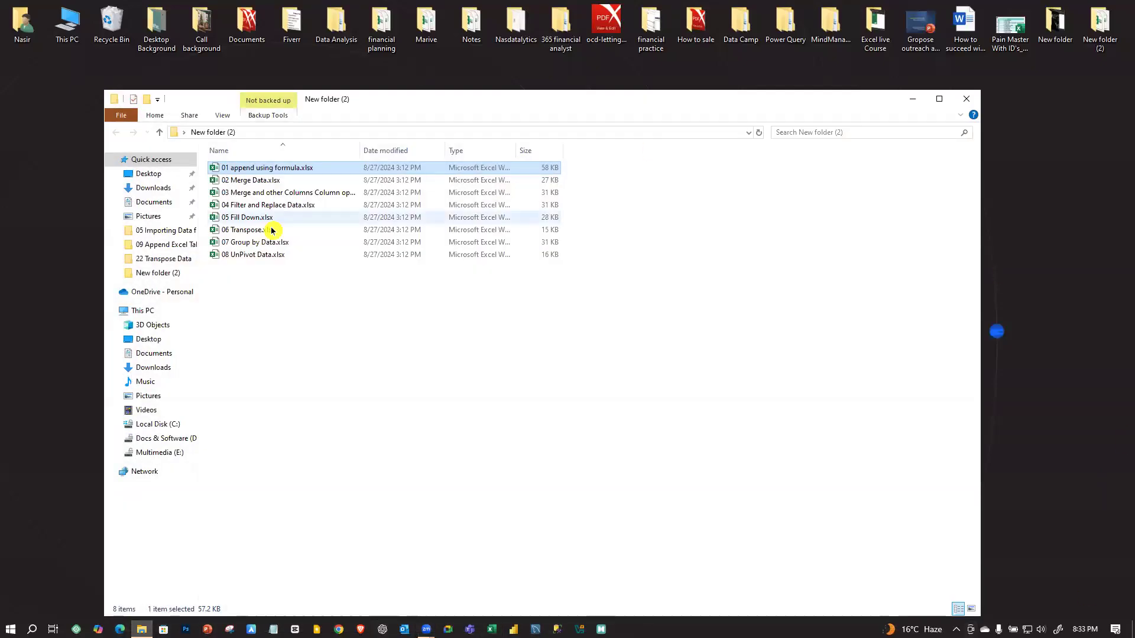
pyautogui.doubleClick(286, 181)
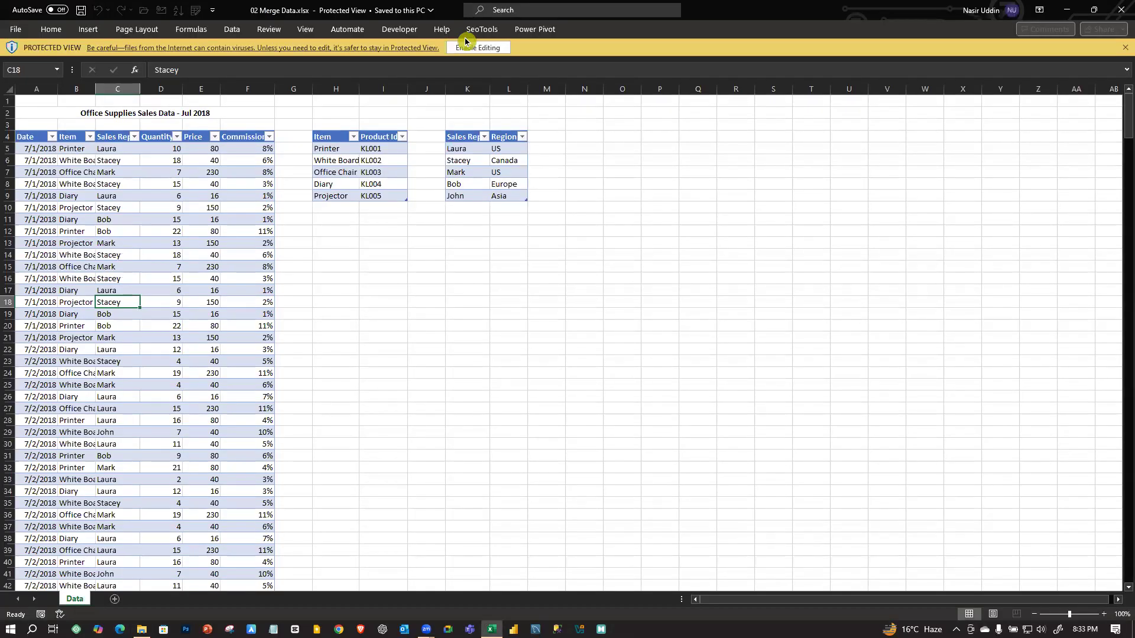
pyautogui.click(468, 47)
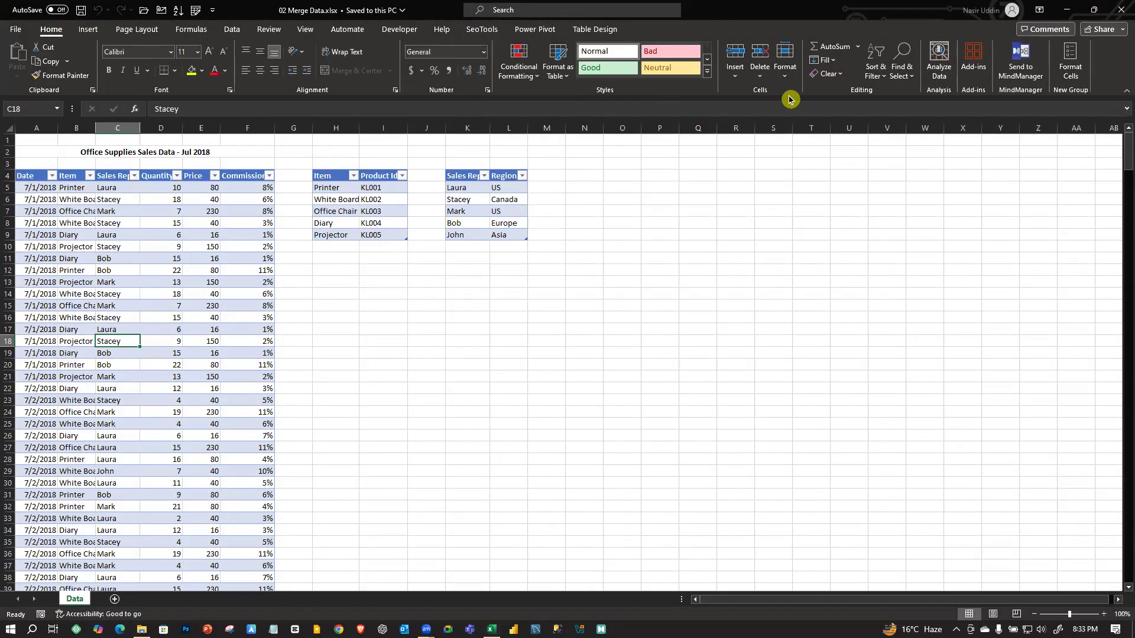
pyautogui.click(432, 322)
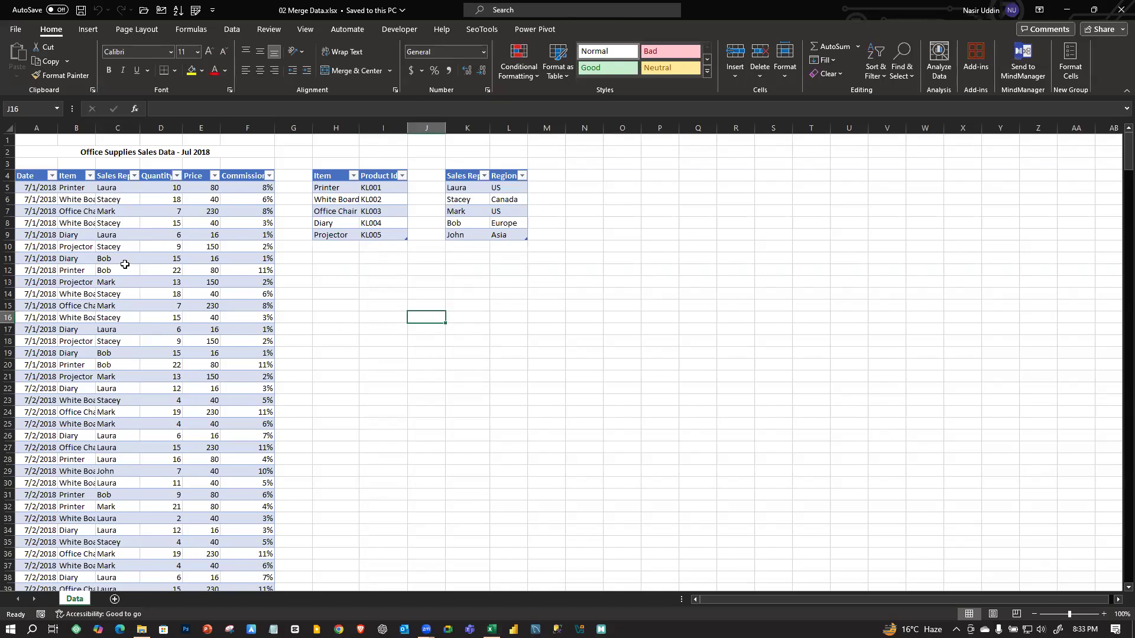
# - Examine the Item and Sales Rep columns of the Office Supplies Sales Data table
pyautogui.click(151, 297)
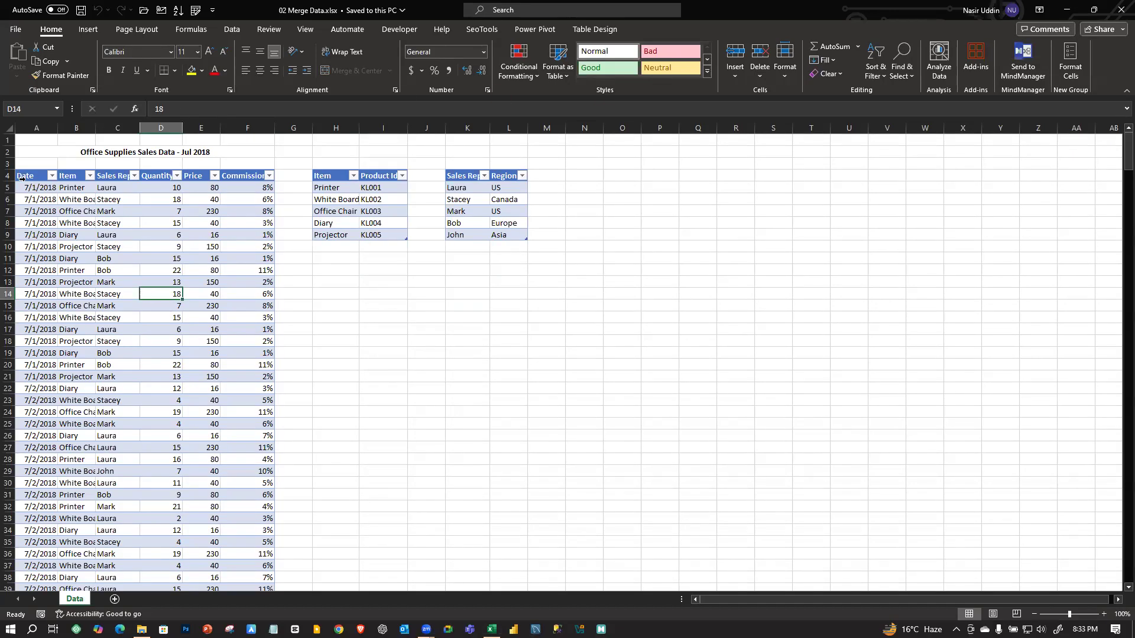
pyautogui.click(64, 212)
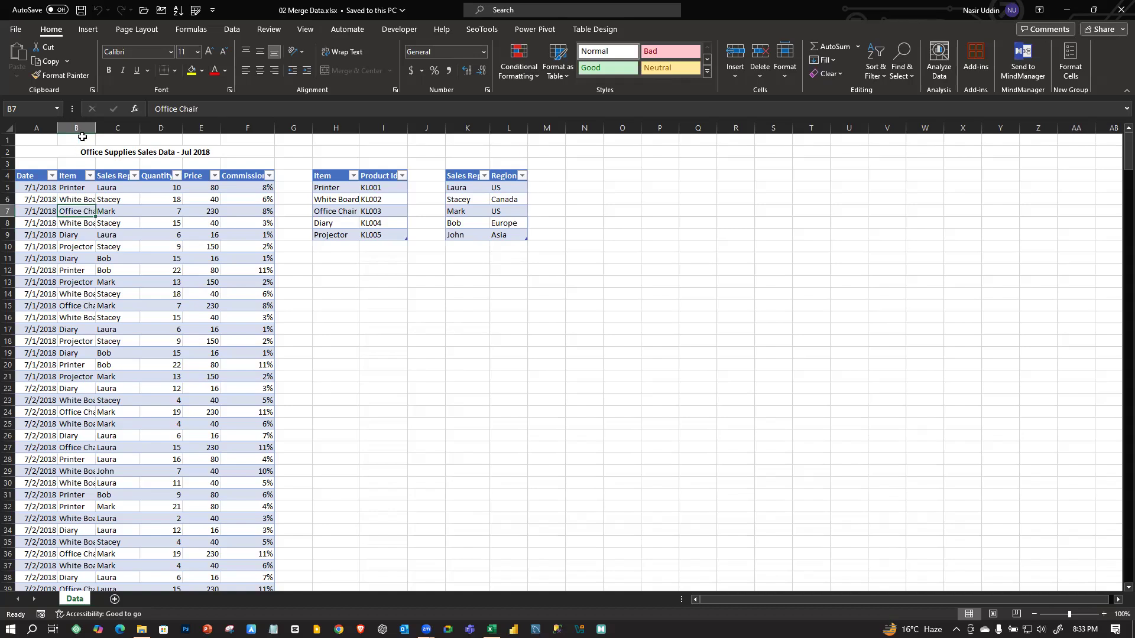
pyautogui.click(83, 139)
pyautogui.moveTo(63, 174); pyautogui.dragTo(64, 564)
pyautogui.click(177, 249)
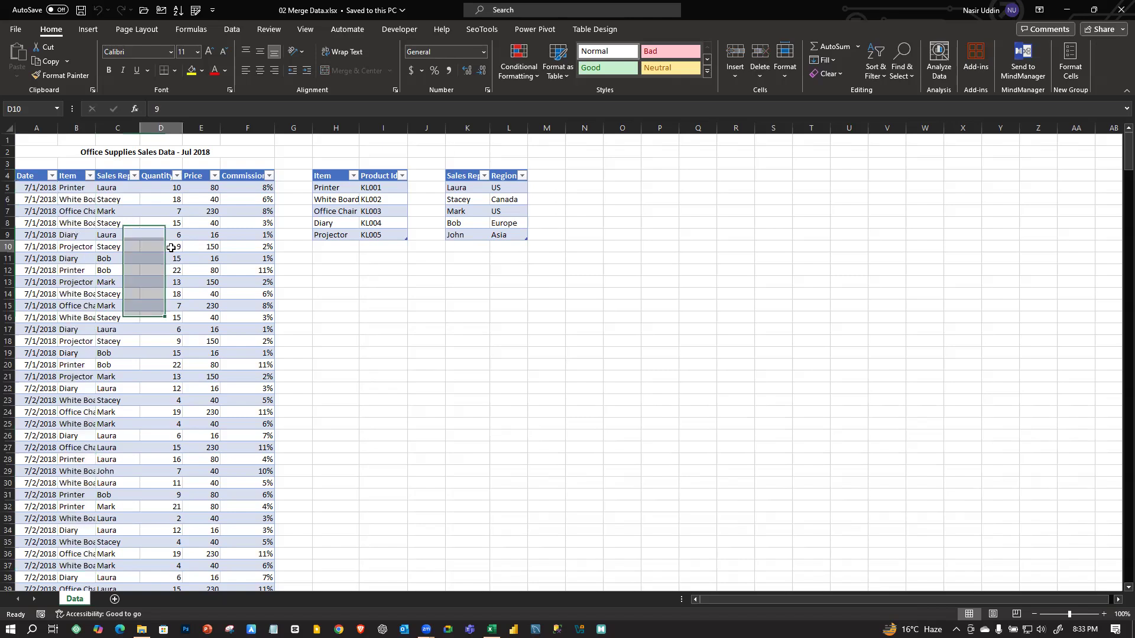
pyautogui.moveTo(68, 190); pyautogui.dragTo(79, 257)
pyautogui.moveTo(188, 291); pyautogui.dragTo(185, 285)
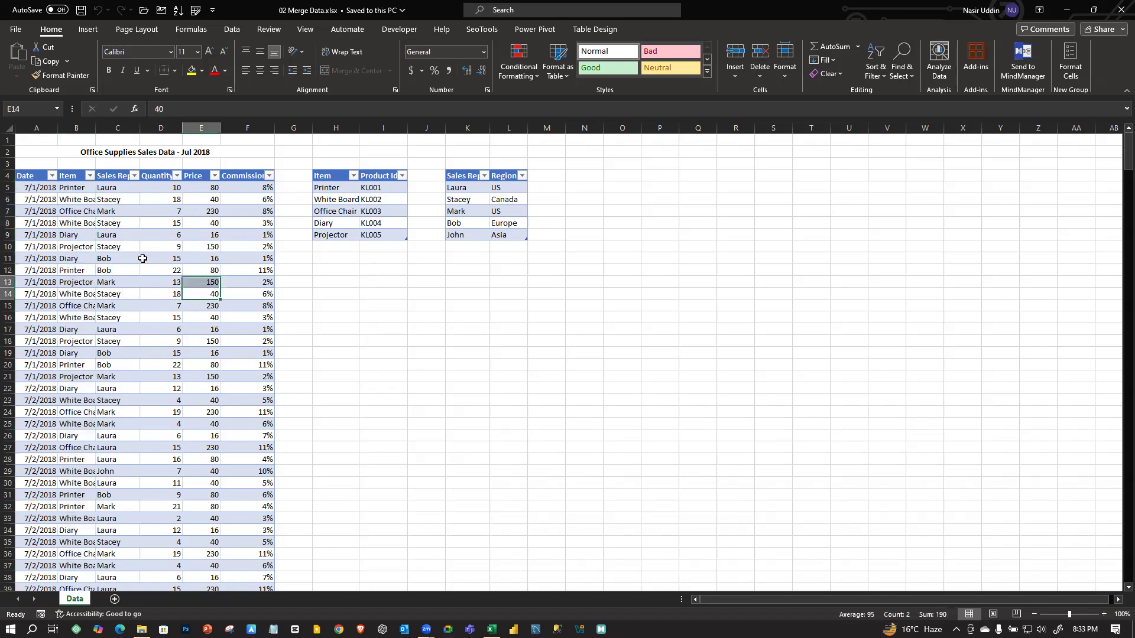
pyautogui.click(66, 191)
pyautogui.click(64, 202)
pyautogui.click(68, 224)
pyautogui.click(70, 280)
pyautogui.click(87, 209)
pyautogui.click(69, 303)
pyautogui.click(70, 232)
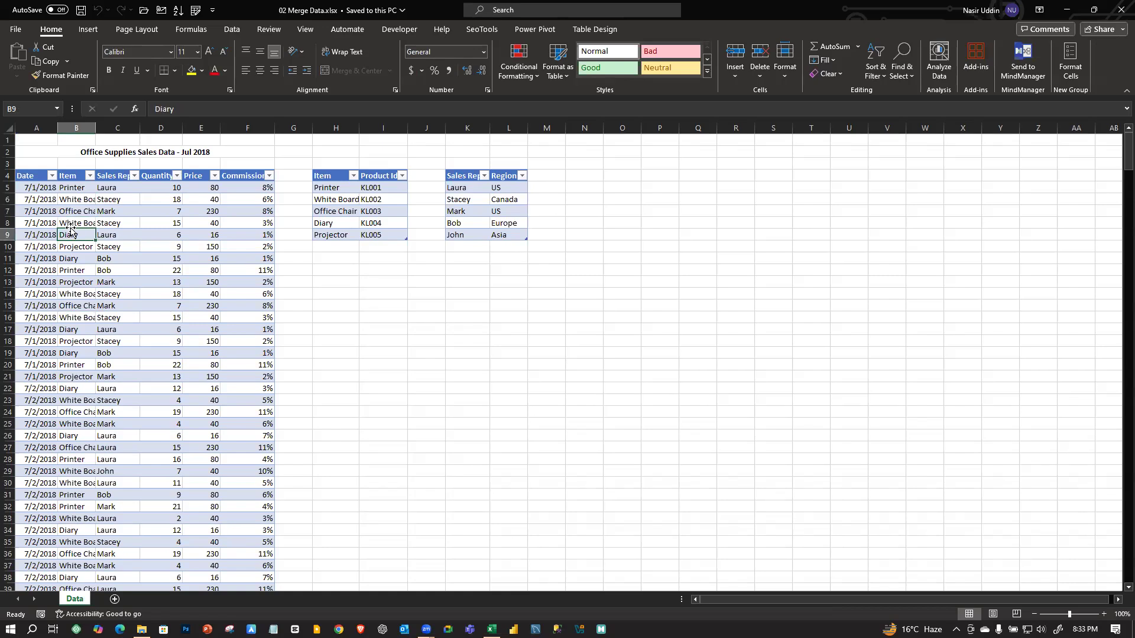
pyautogui.moveTo(68, 197); pyautogui.dragTo(74, 343)
pyautogui.moveTo(112, 187); pyautogui.dragTo(103, 401)
pyautogui.click(155, 187)
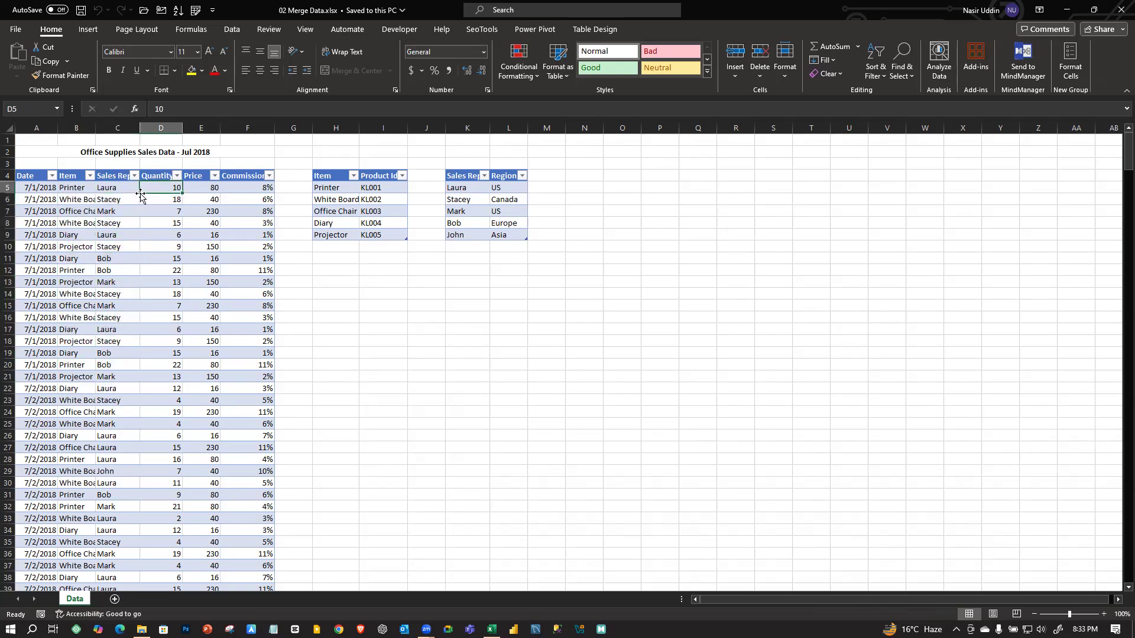
pyautogui.moveTo(110, 187); pyautogui.dragTo(130, 224)
# - Examine the small lookup table that assigns a Product Id to each item
pyautogui.moveTo(323, 171); pyautogui.dragTo(398, 216)
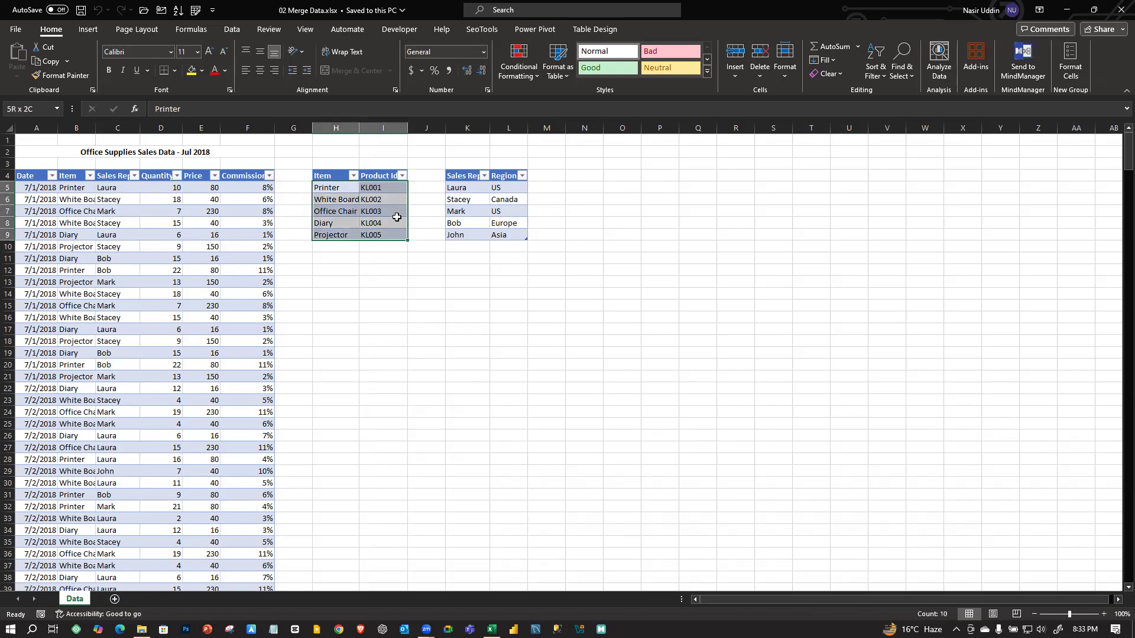
pyautogui.click(350, 292)
pyautogui.moveTo(322, 188); pyautogui.dragTo(372, 201)
pyautogui.click(345, 257)
pyautogui.click(371, 188)
pyautogui.click(377, 221)
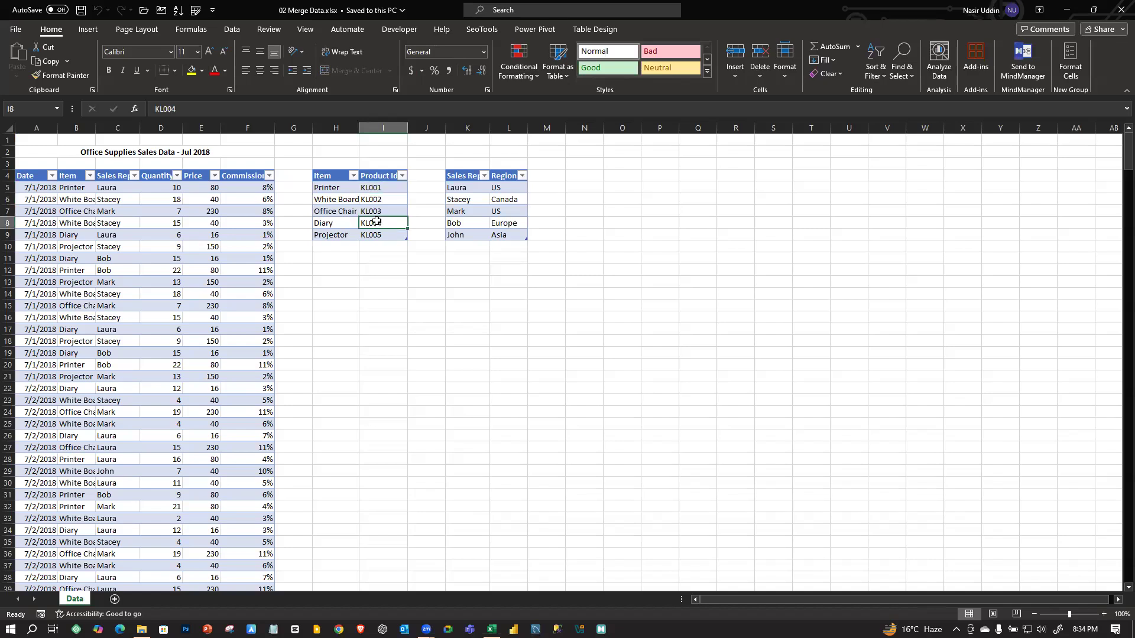
pyautogui.click(372, 186)
pyautogui.click(372, 175)
pyautogui.click(369, 187)
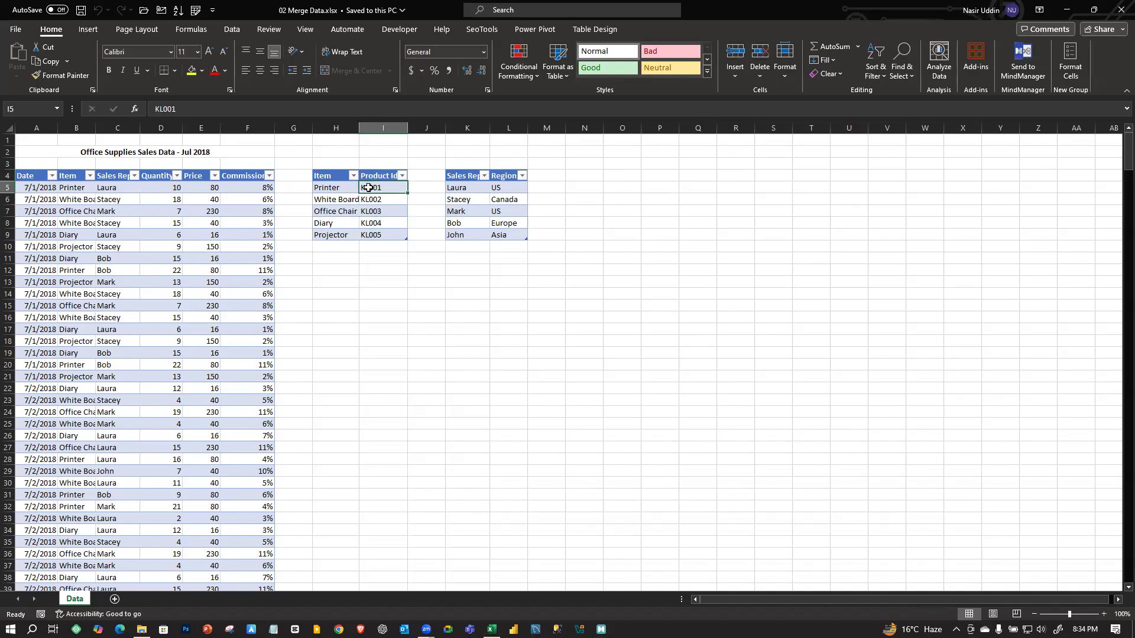
pyautogui.click(335, 188)
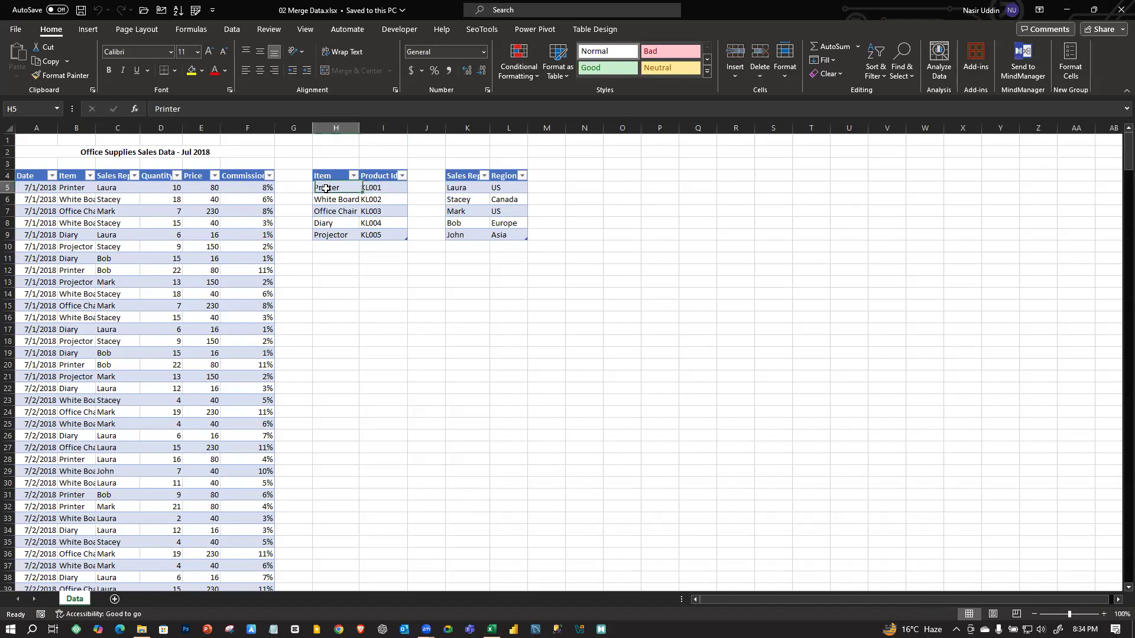
pyautogui.click(366, 188)
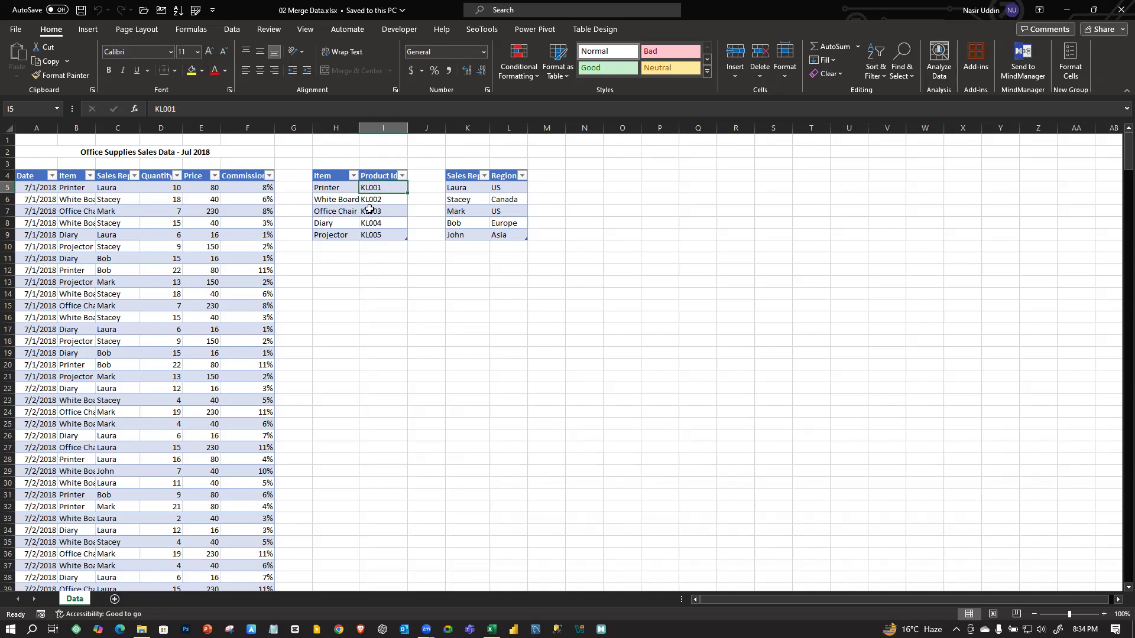
# - Auto-fit the widths of column H with the lookup items and column K with the sales reps
pyautogui.doubleClick(359, 128)
pyautogui.click(376, 236)
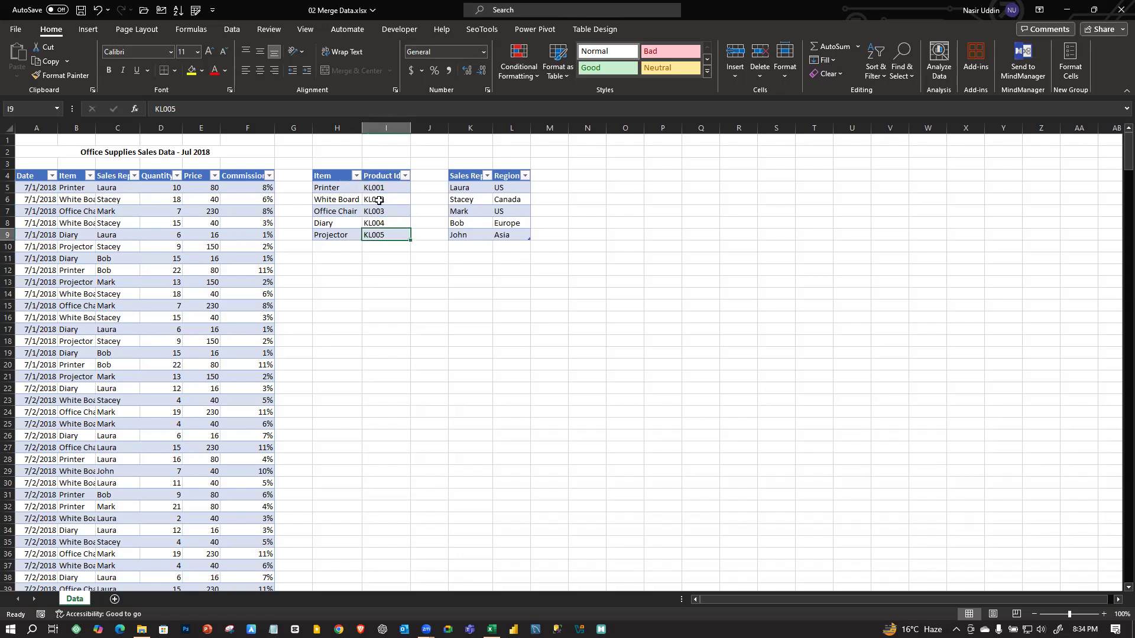
pyautogui.click(380, 221)
pyautogui.moveTo(383, 189); pyautogui.dragTo(405, 242)
pyautogui.doubleClick(492, 128)
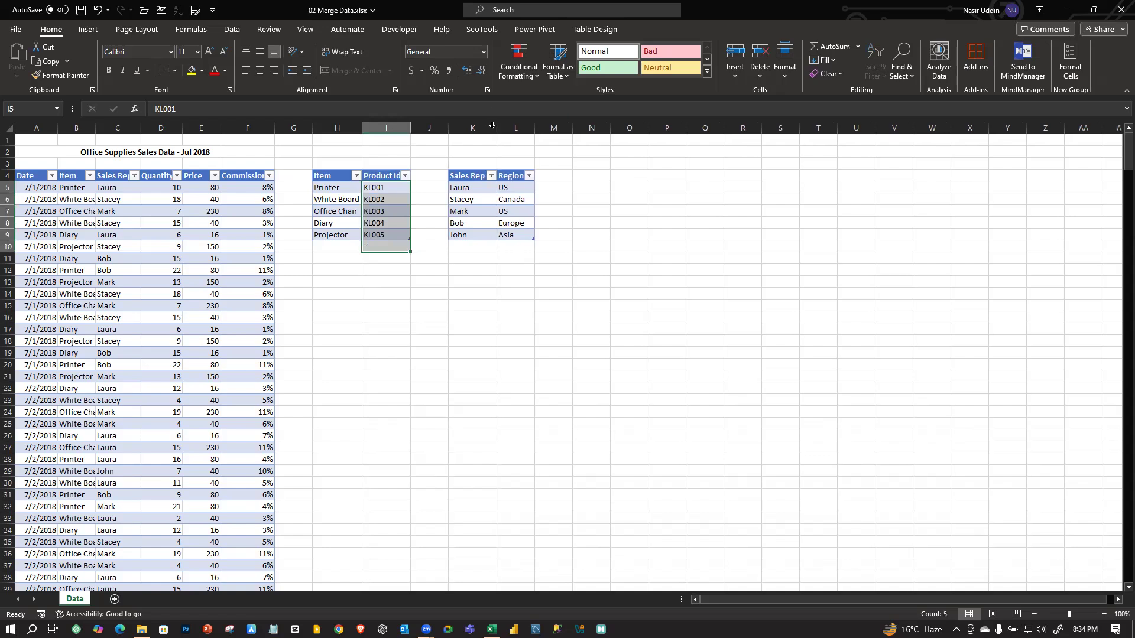
# - Examine the lookup table that assigns a region to each sales rep
pyautogui.click(473, 282)
pyautogui.moveTo(462, 187); pyautogui.dragTo(520, 234)
pyautogui.click(414, 294)
pyautogui.click(498, 289)
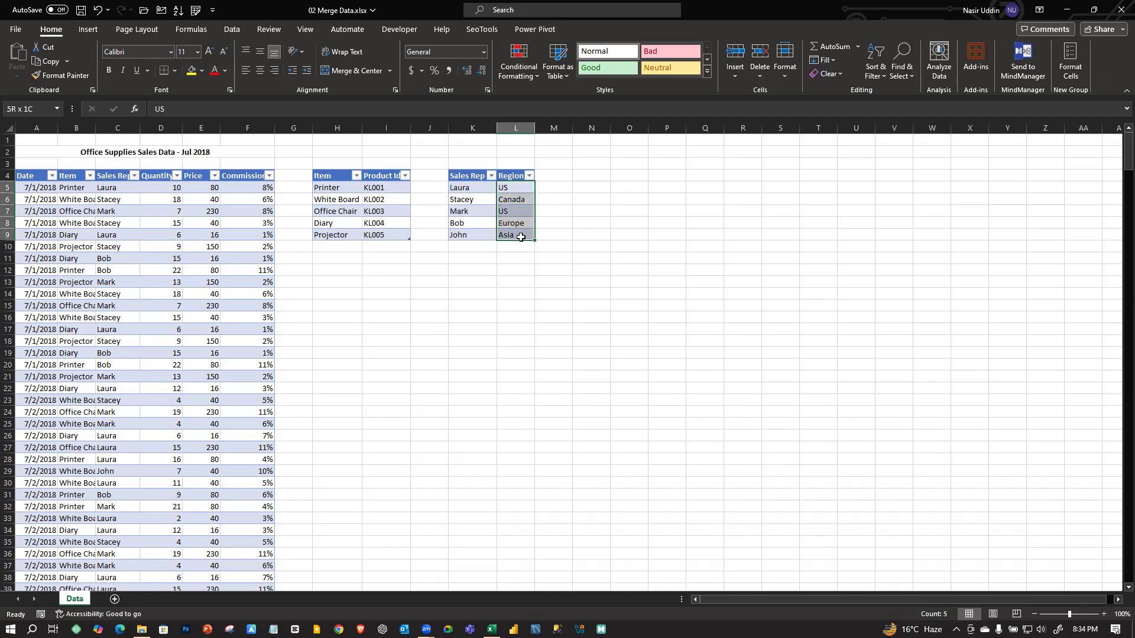
pyautogui.click(504, 319)
pyautogui.click(467, 201)
pyautogui.click(464, 247)
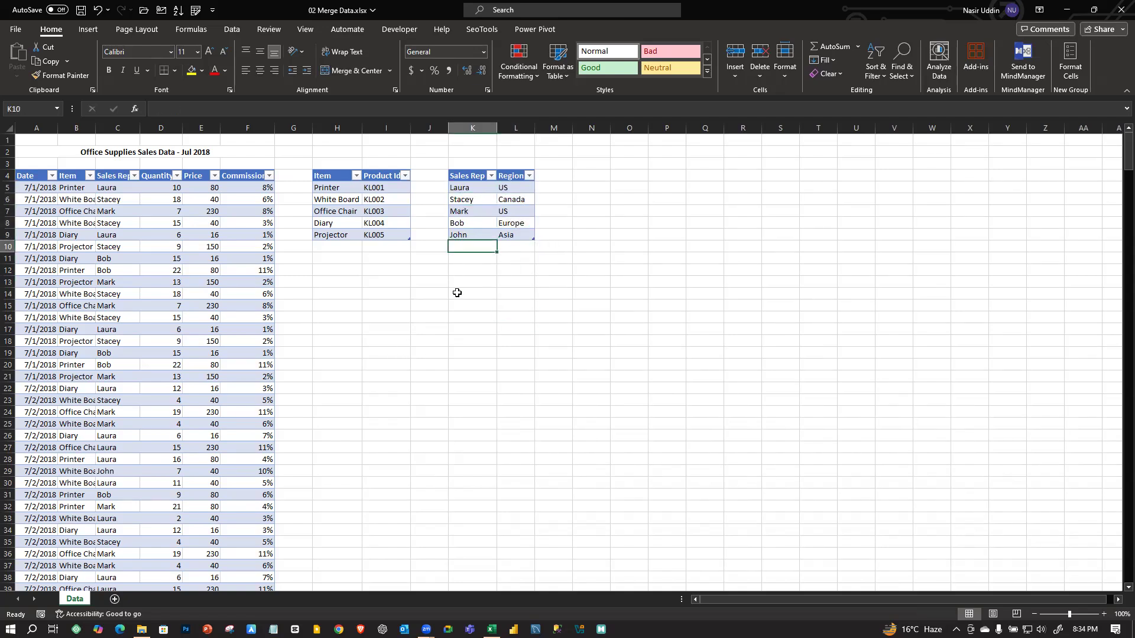
pyautogui.moveTo(498, 351); pyautogui.dragTo(497, 343)
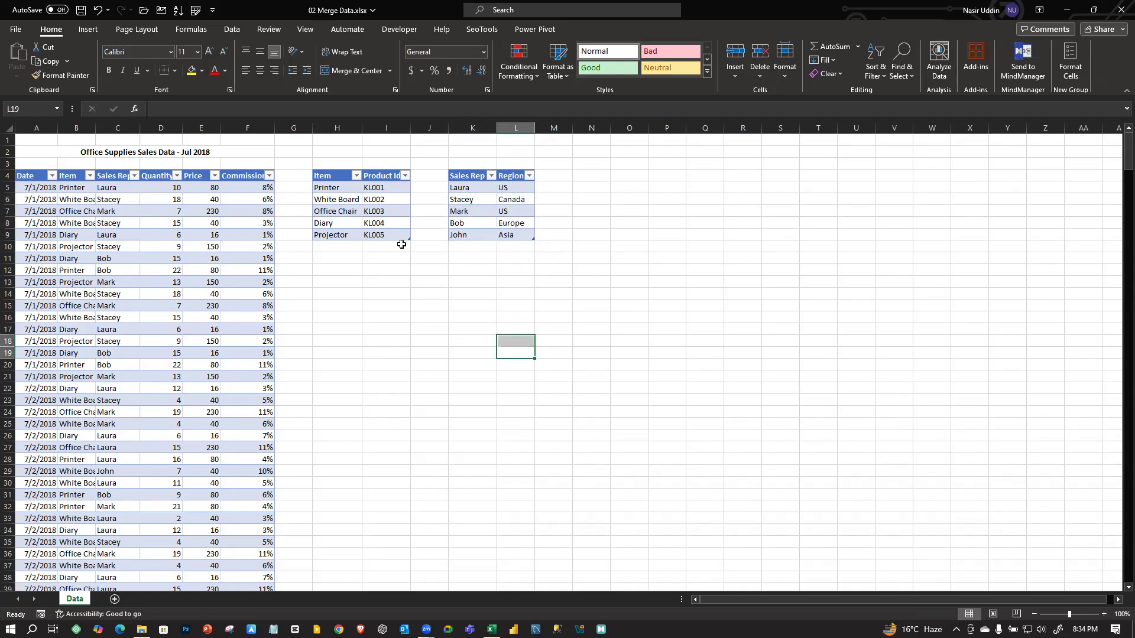
# - Match items in the sales table, such as Printer and White Board, against their Product Ids in the lookup table
pyautogui.click(83, 214)
pyautogui.click(337, 210)
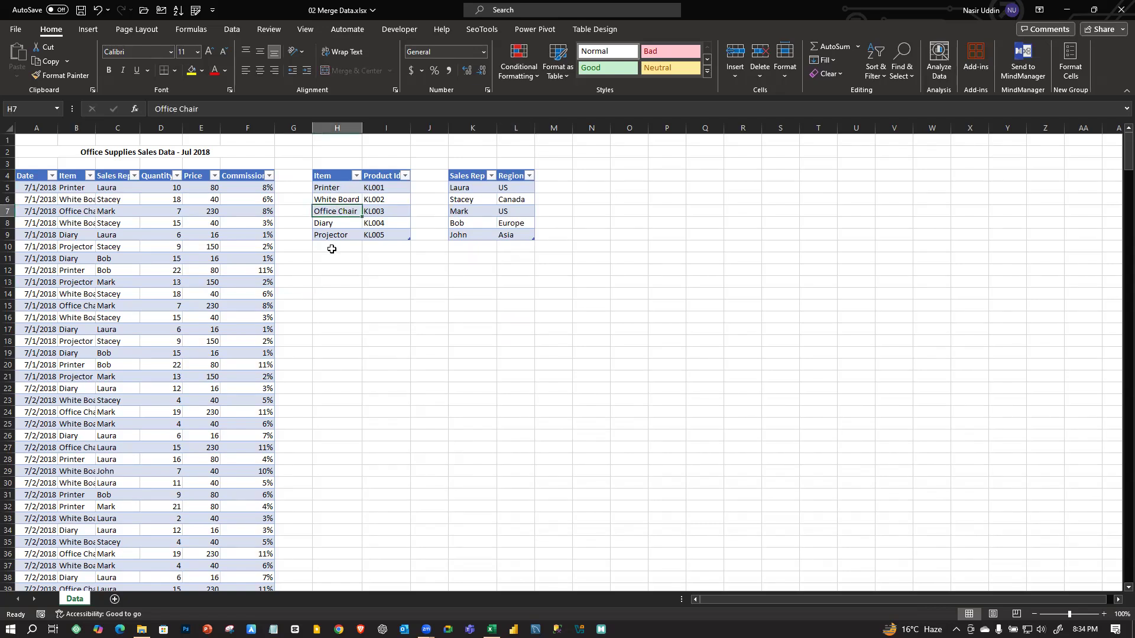
pyautogui.click(69, 188)
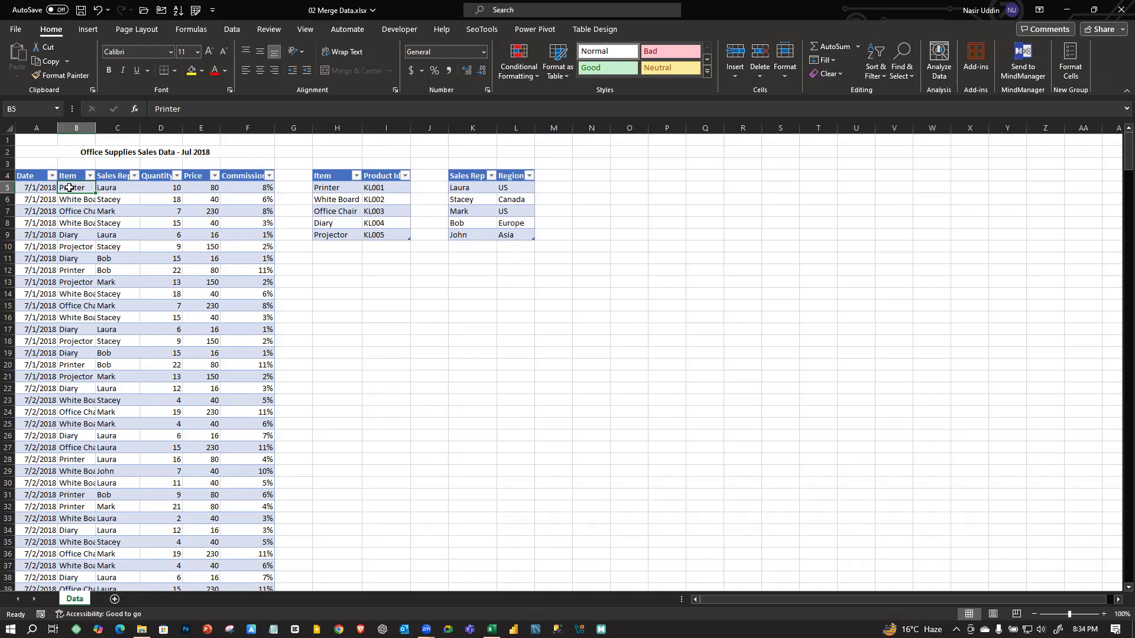
pyautogui.click(376, 187)
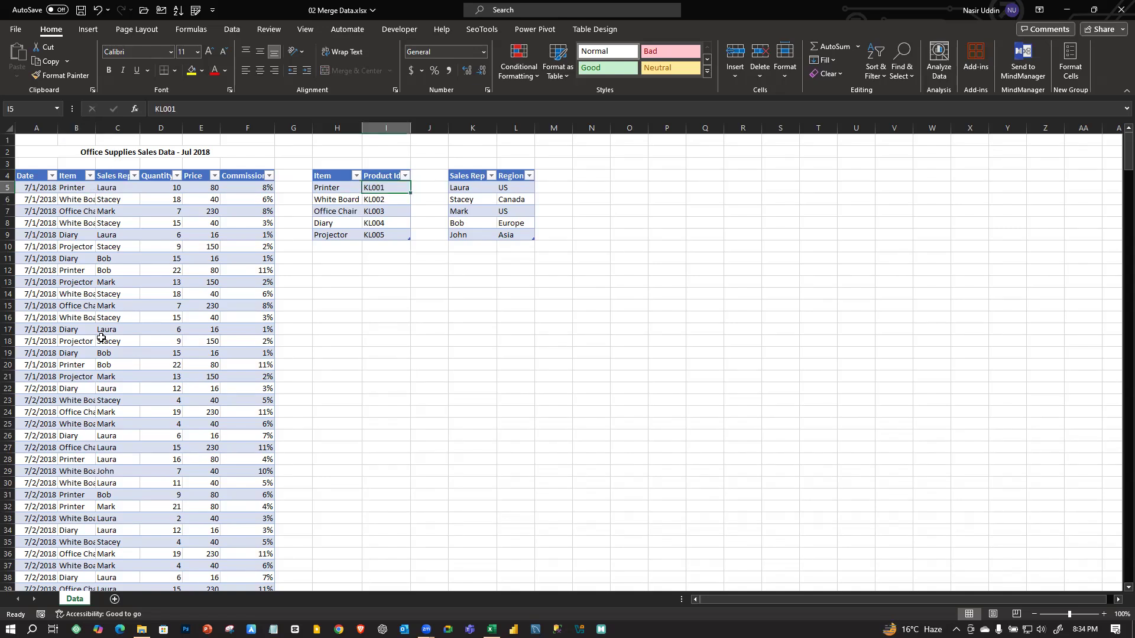
pyautogui.click(69, 201)
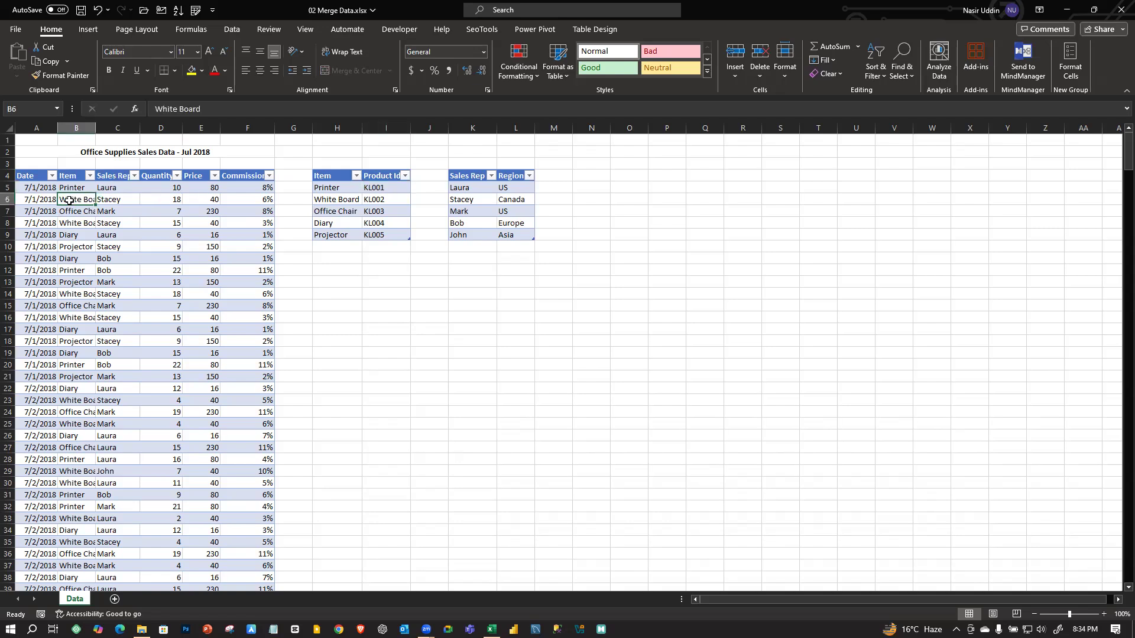
pyautogui.click(380, 200)
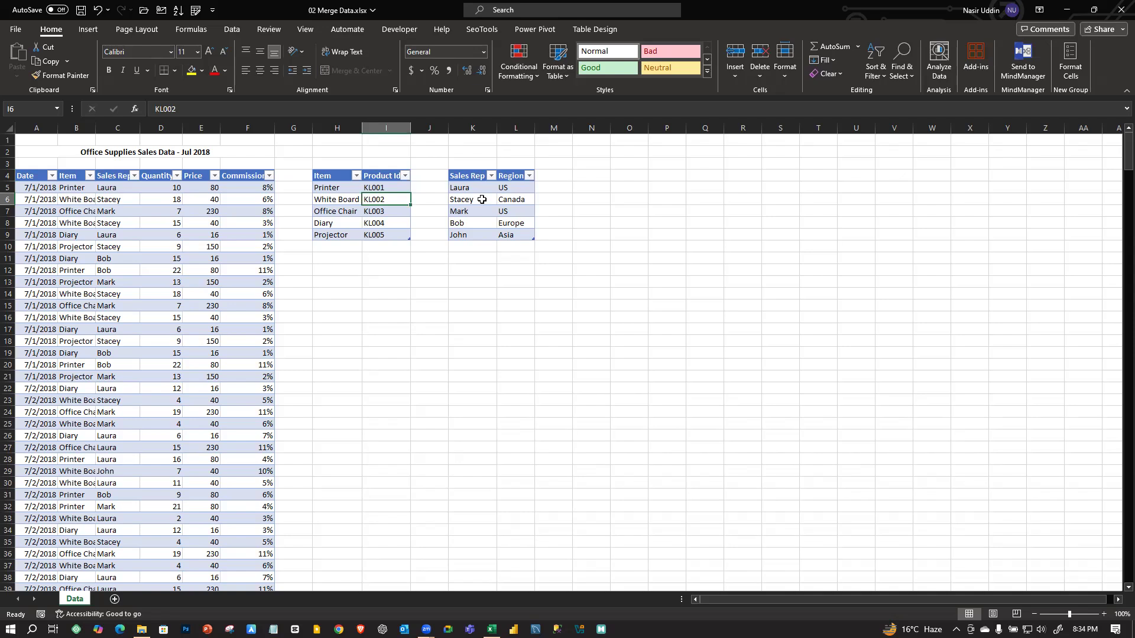
pyautogui.click(329, 207)
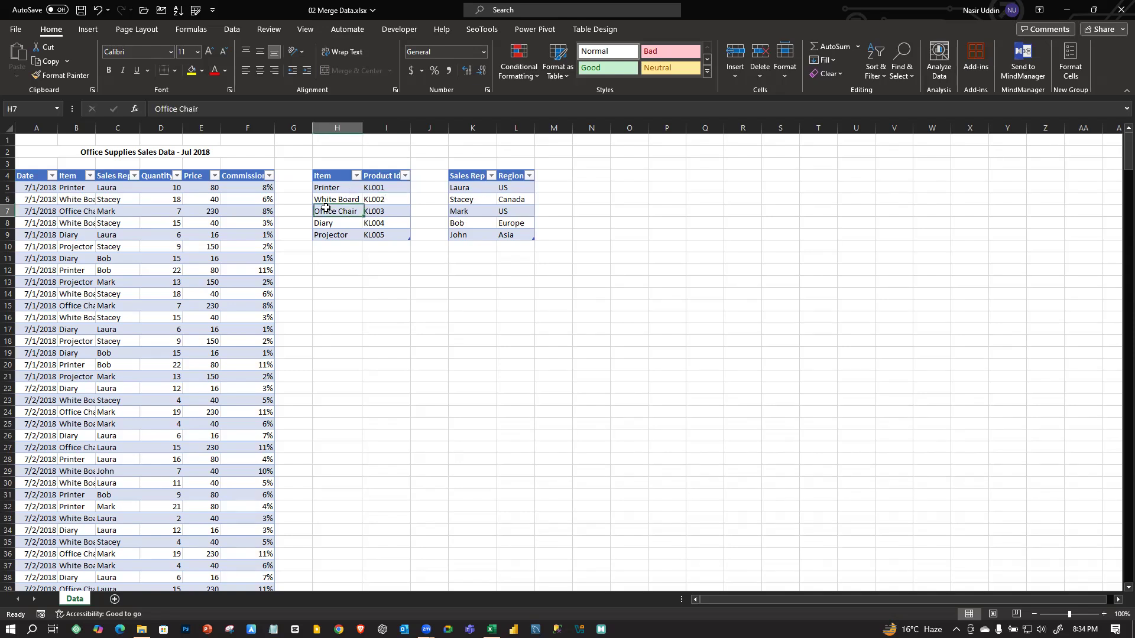
pyautogui.click(381, 213)
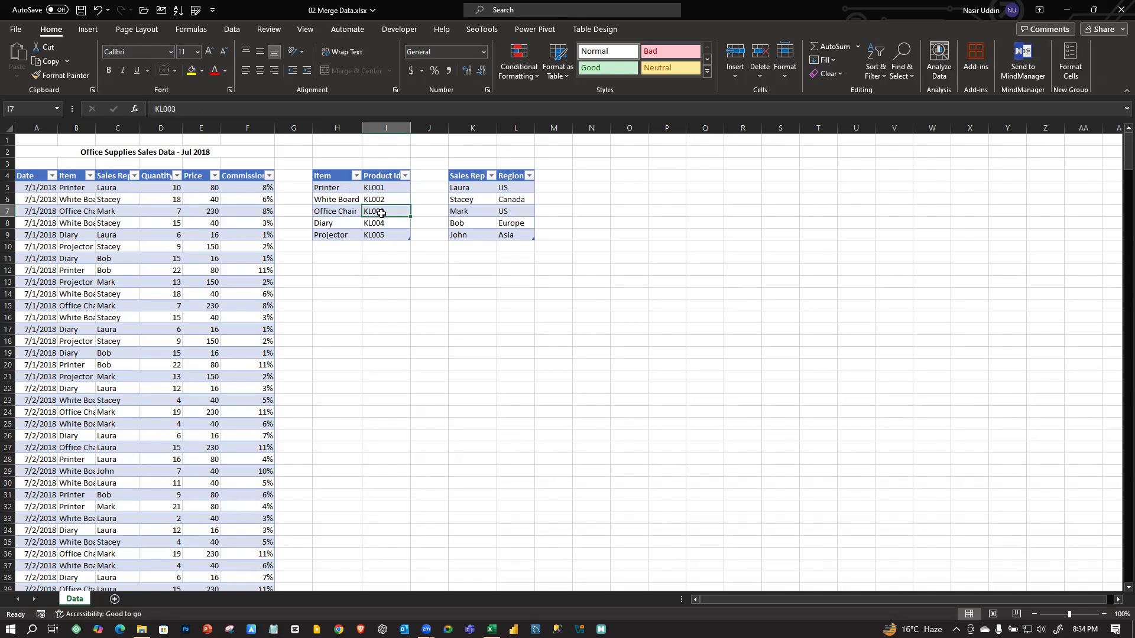
pyautogui.click(487, 293)
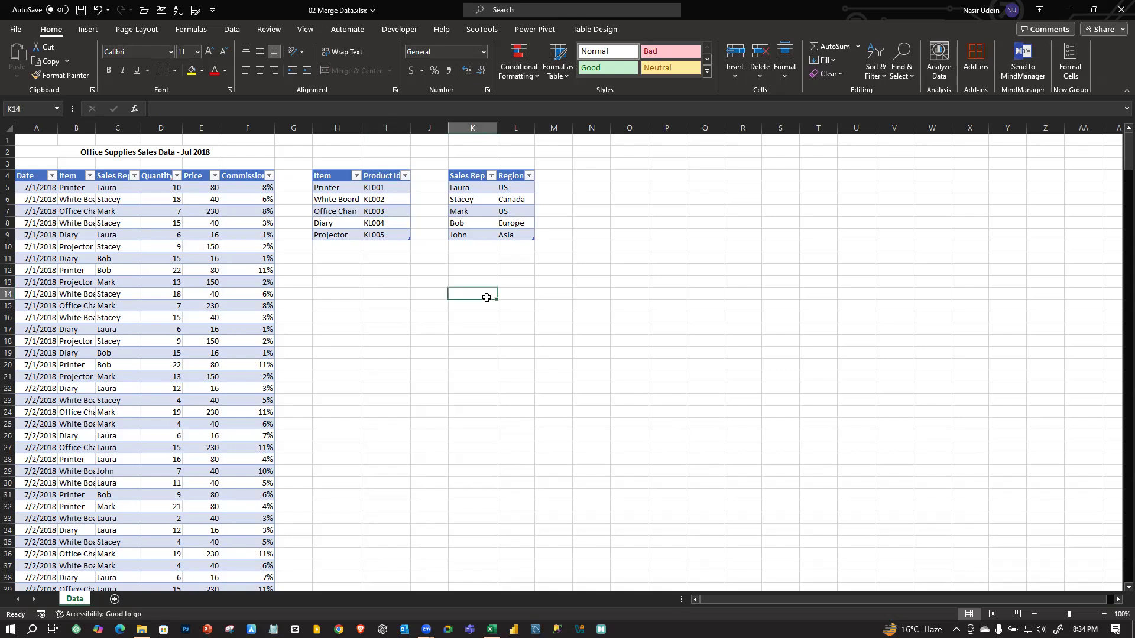
# - Match sales reps in the sales table against their regions in the Sales Rep lookup table
pyautogui.moveTo(453, 177); pyautogui.dragTo(506, 234)
pyautogui.click(473, 289)
pyautogui.click(466, 190)
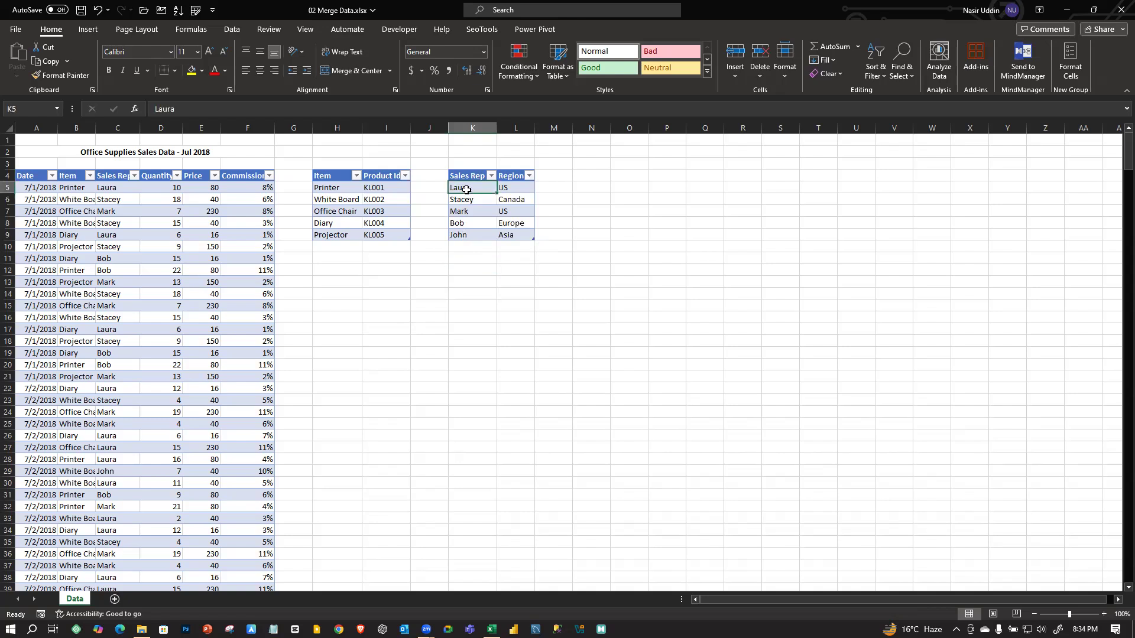
pyautogui.click(114, 188)
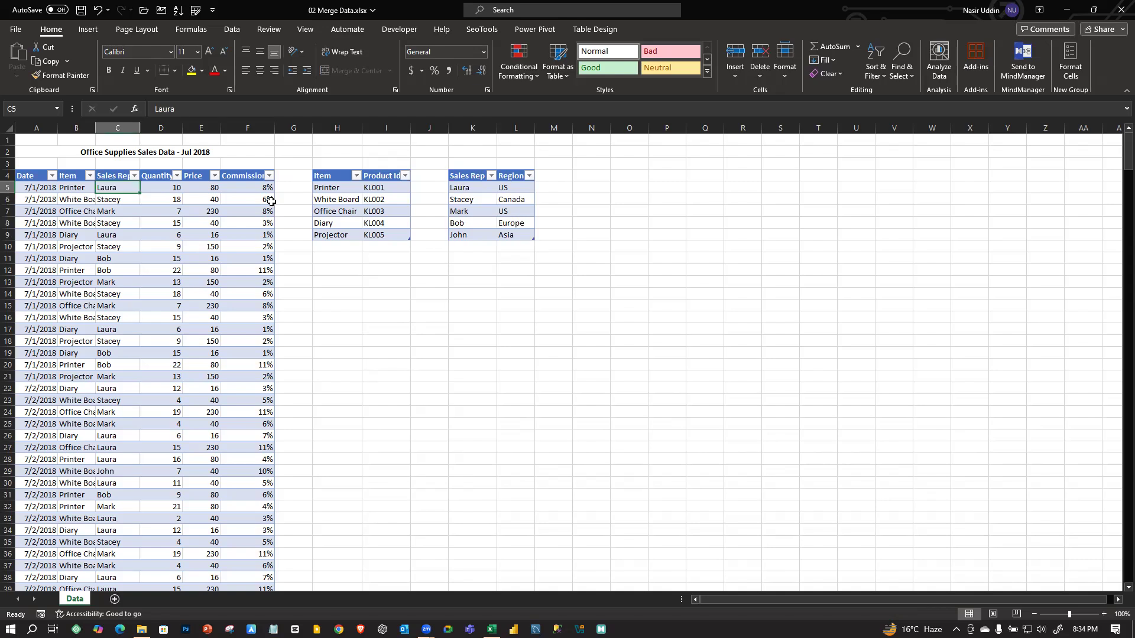
pyautogui.click(516, 188)
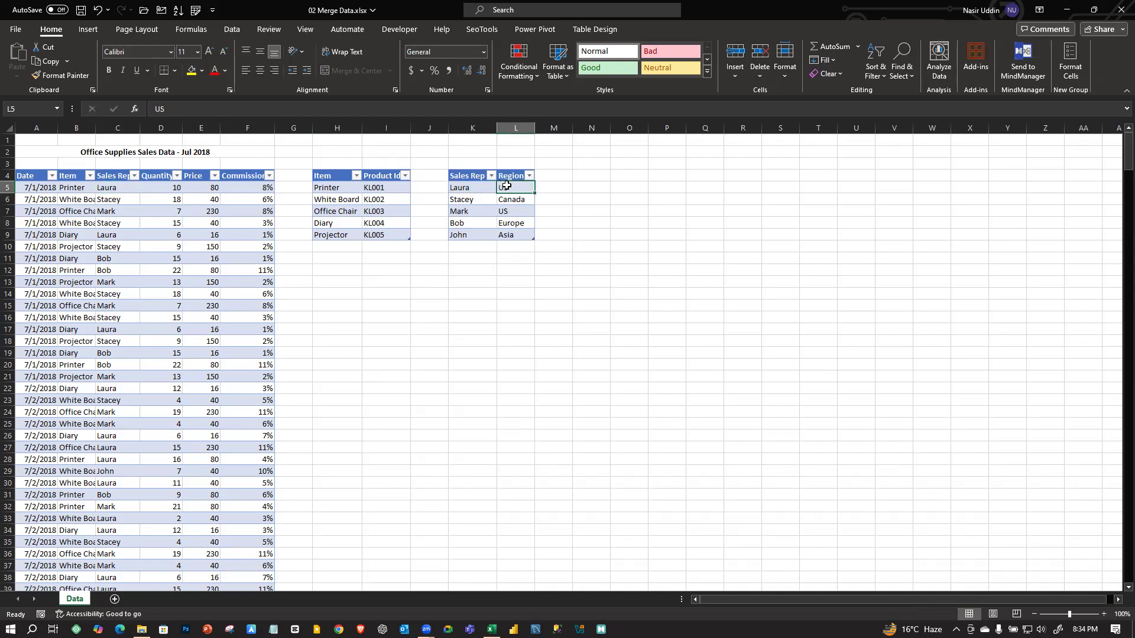
pyautogui.click(460, 201)
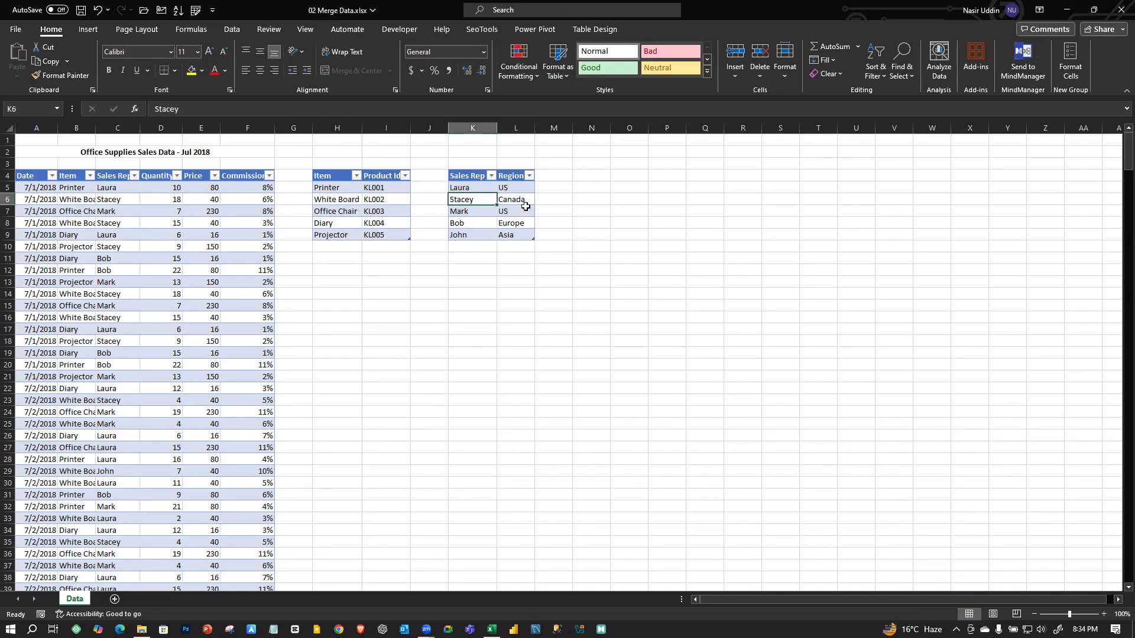
pyautogui.click(524, 206)
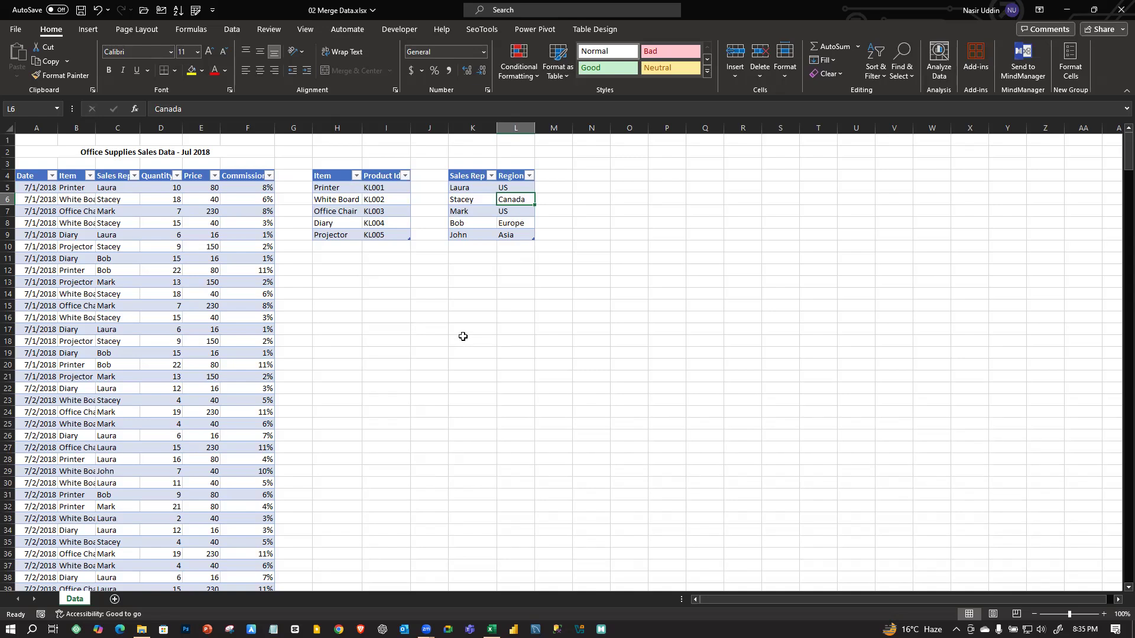
pyautogui.click(434, 338)
# - Compare the main sales table with the Product Id and Region lookup tables
pyautogui.click(50, 225)
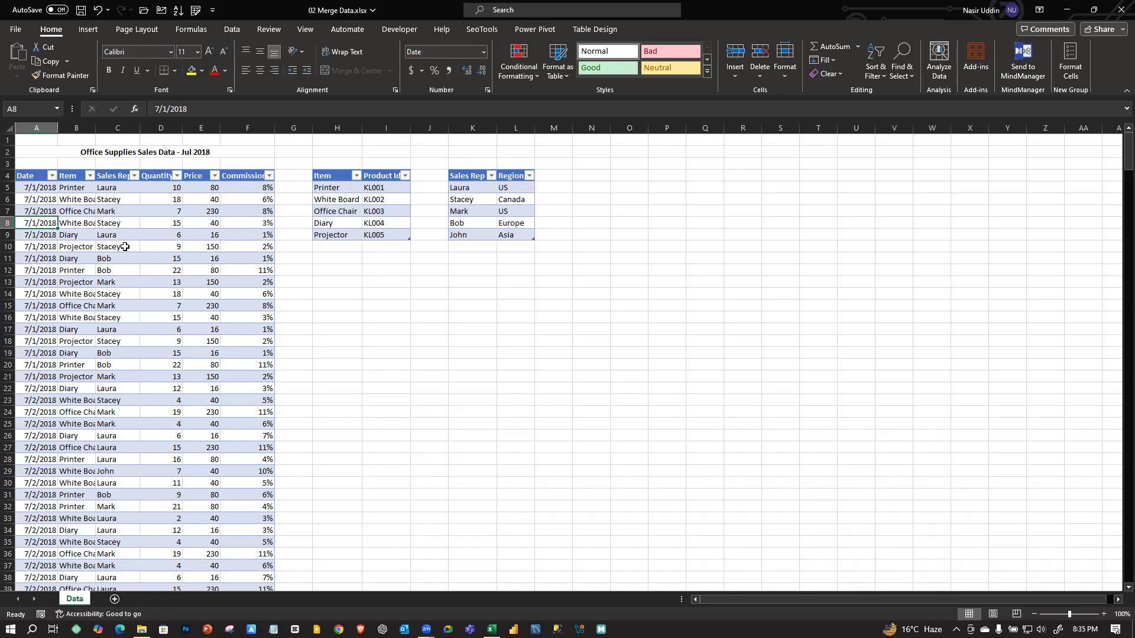
pyautogui.click(372, 204)
pyautogui.click(196, 292)
pyautogui.click(329, 214)
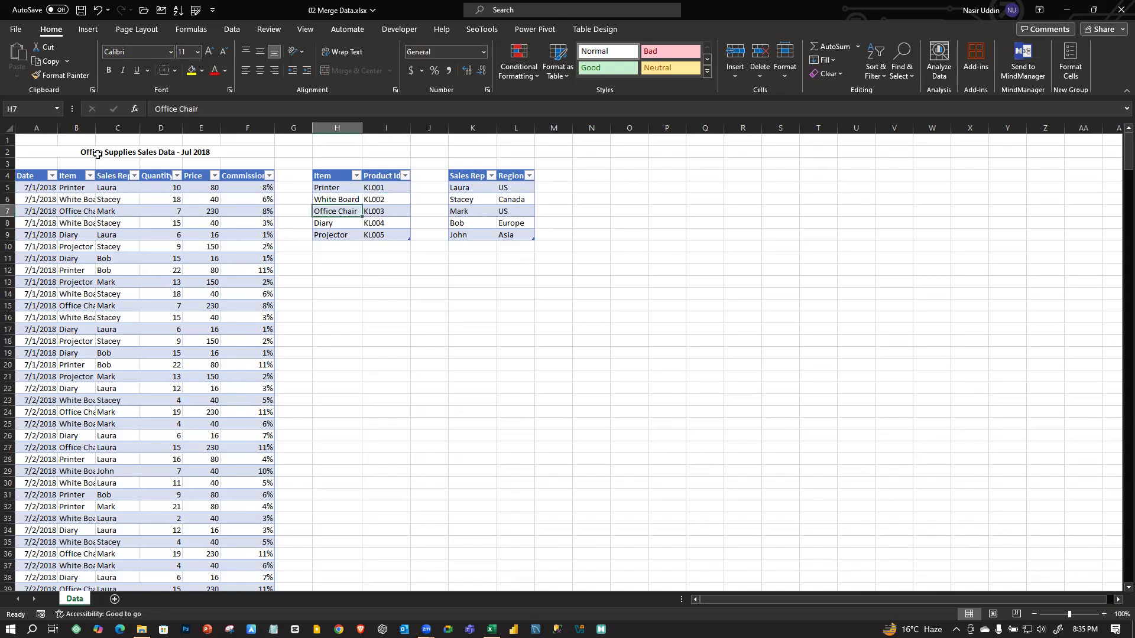
pyautogui.scroll(-2, 227, 204)
pyautogui.scroll(2, 227, 207)
pyautogui.click(200, 211)
pyautogui.click(359, 204)
pyautogui.click(456, 203)
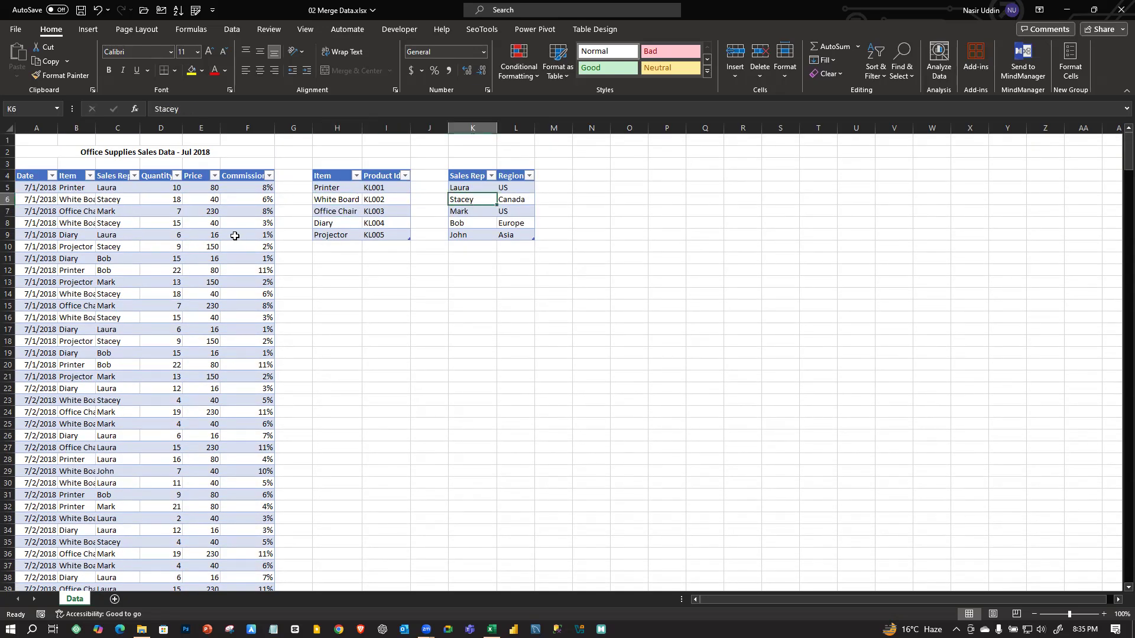
# - Review the sales table's further rows and check the item and sales rep lookup entries that relate to them
pyautogui.scroll(-10, 83, 232)
pyautogui.scroll(-20, 83, 233)
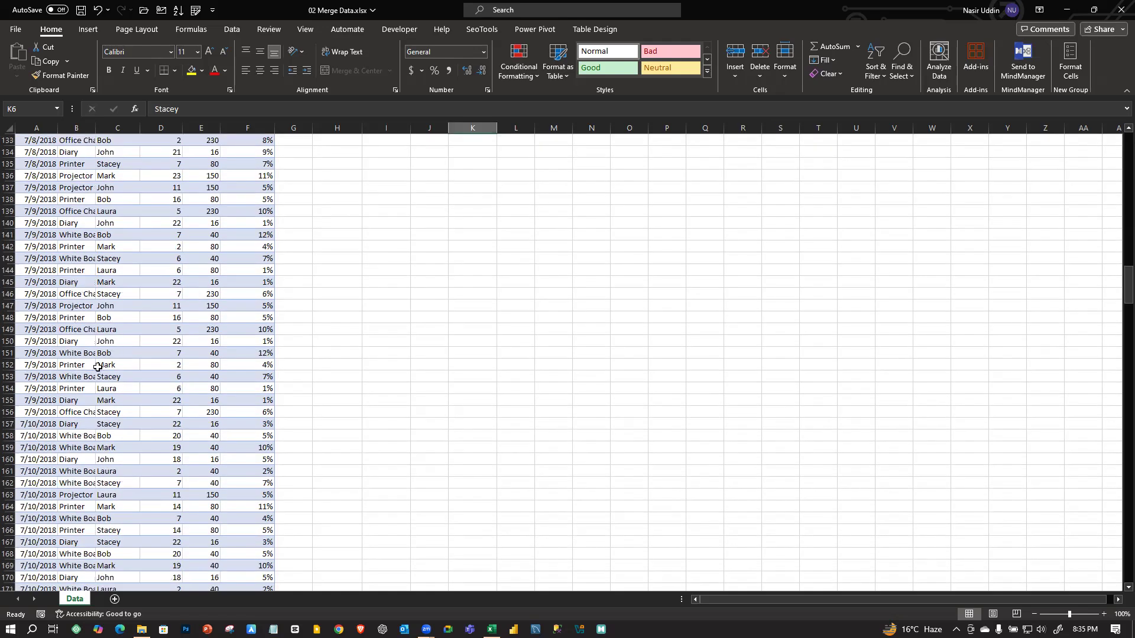
pyautogui.scroll(20, 165, 224)
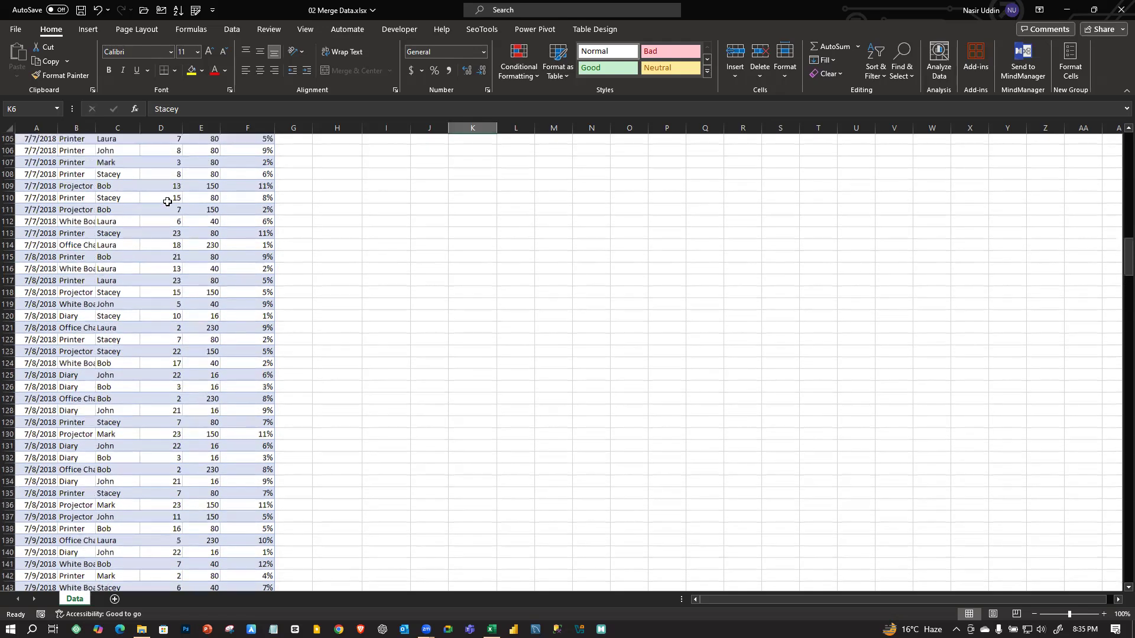
pyautogui.scroll(20, 175, 163)
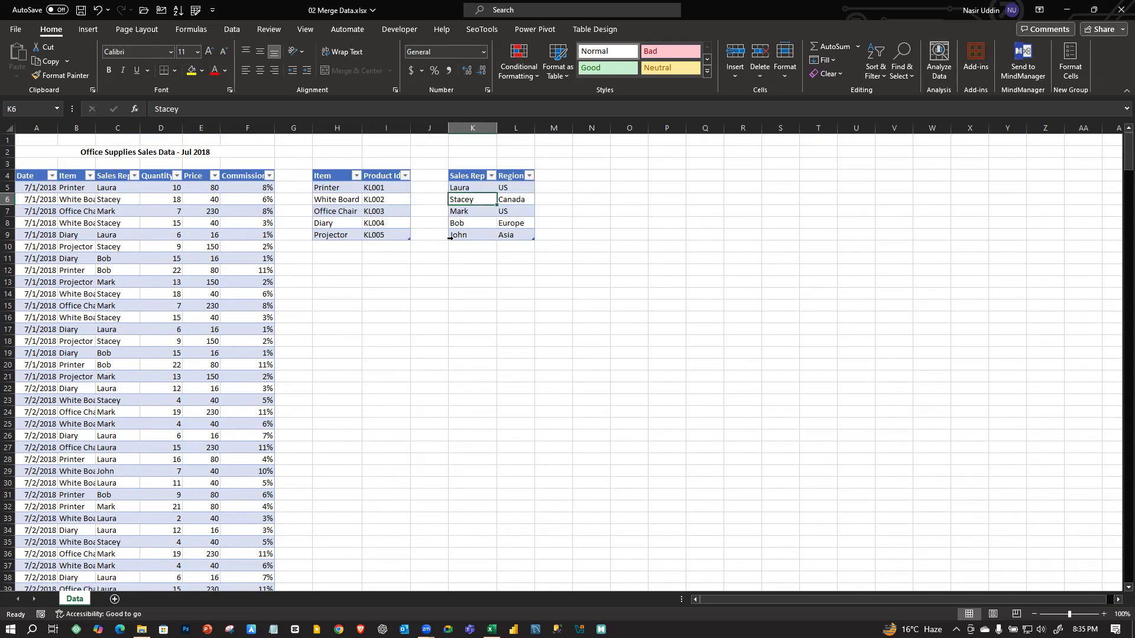
pyautogui.click(392, 197)
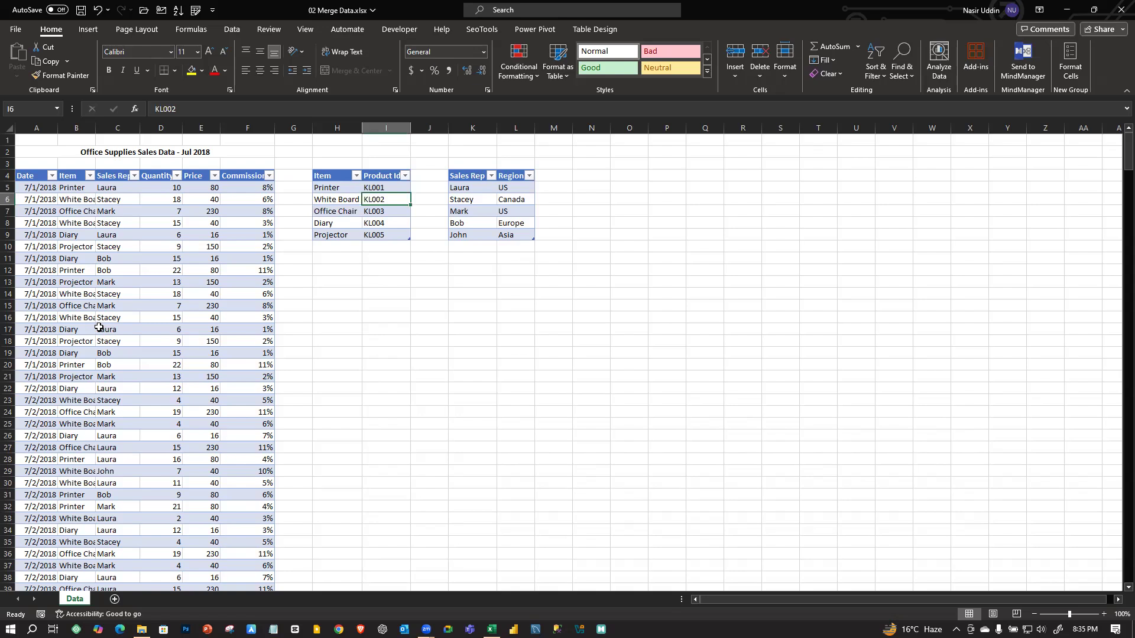
pyautogui.click(487, 234)
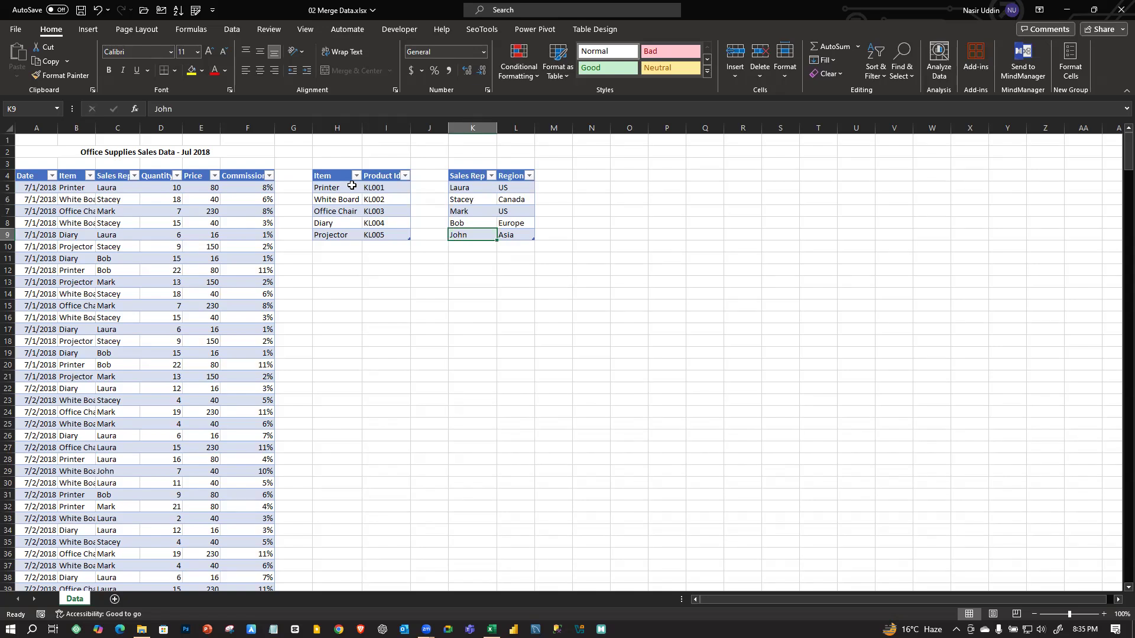
pyautogui.click(374, 294)
pyautogui.click(374, 223)
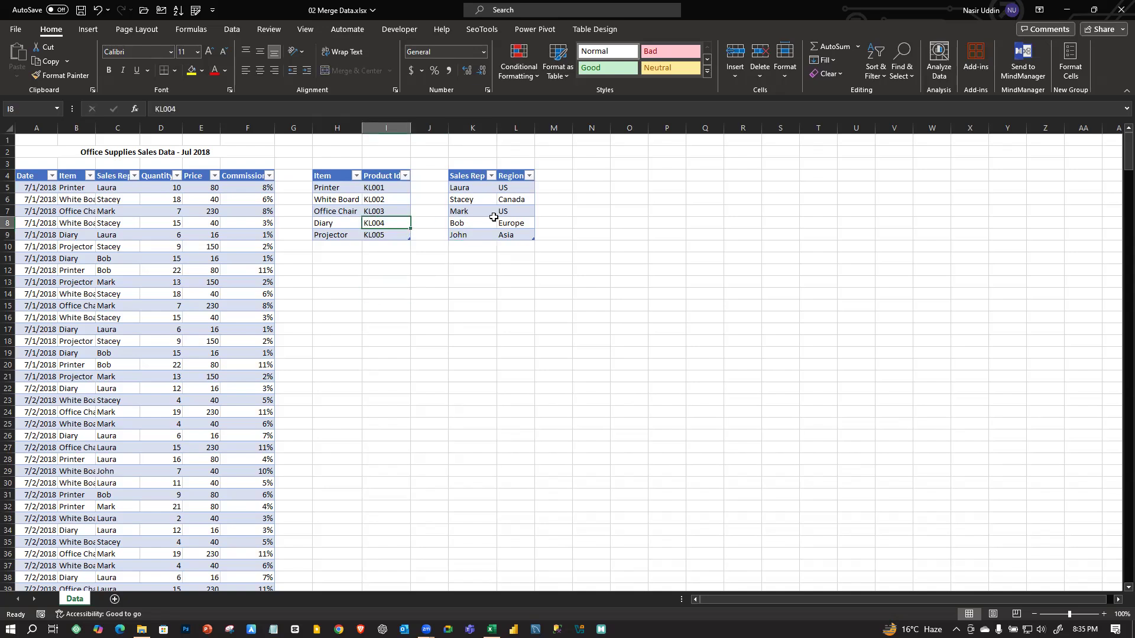
pyautogui.click(492, 223)
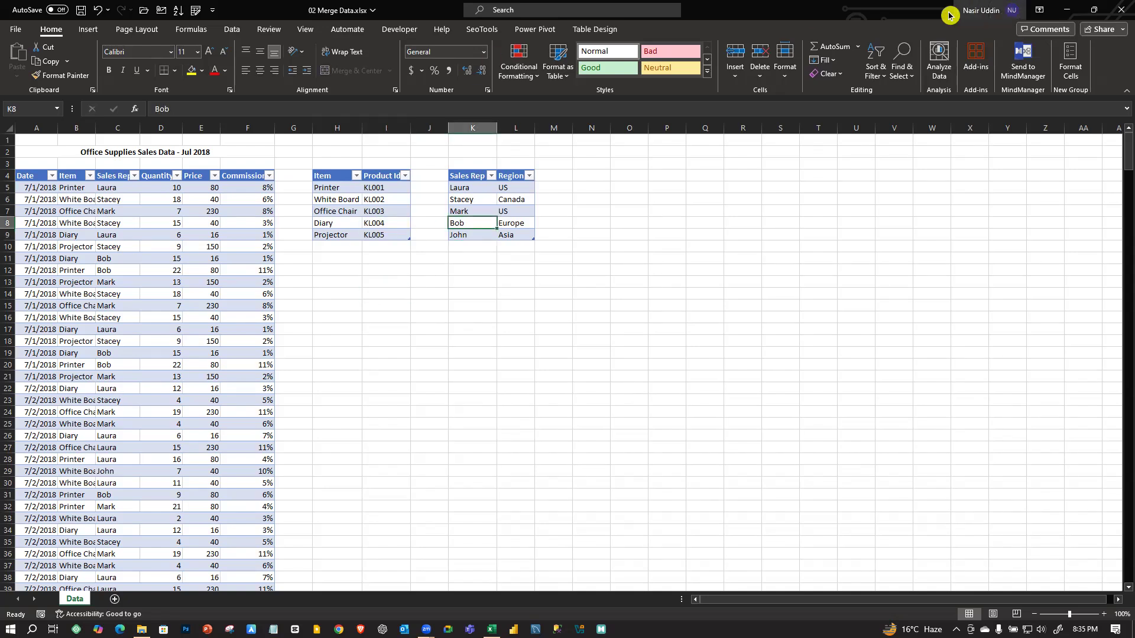
pyautogui.click(845, 32)
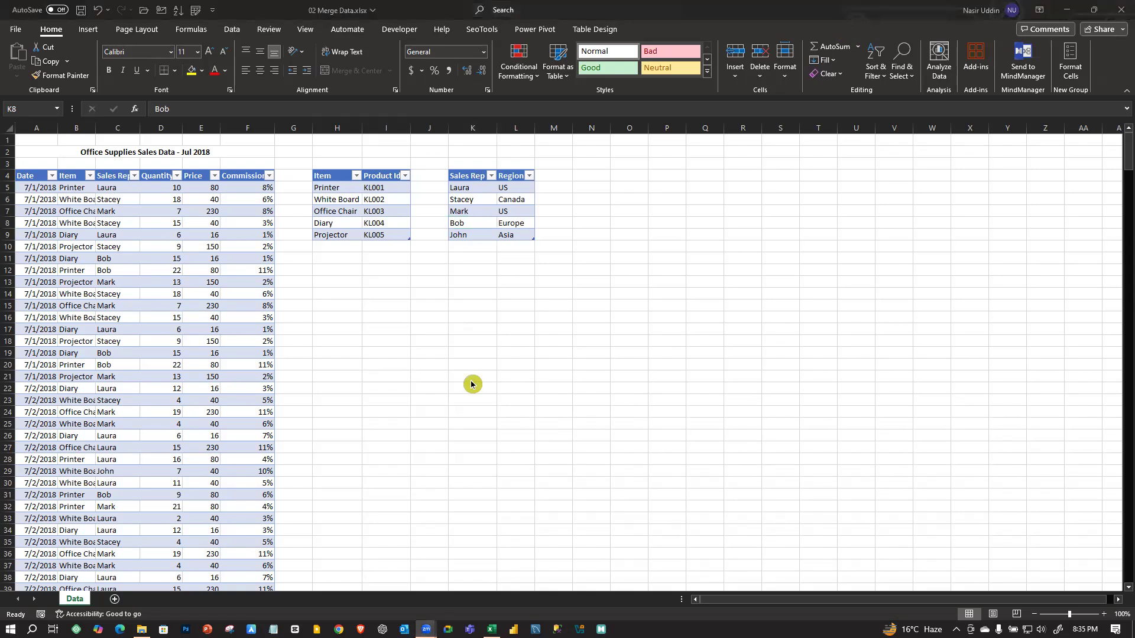
pyautogui.click(512, 346)
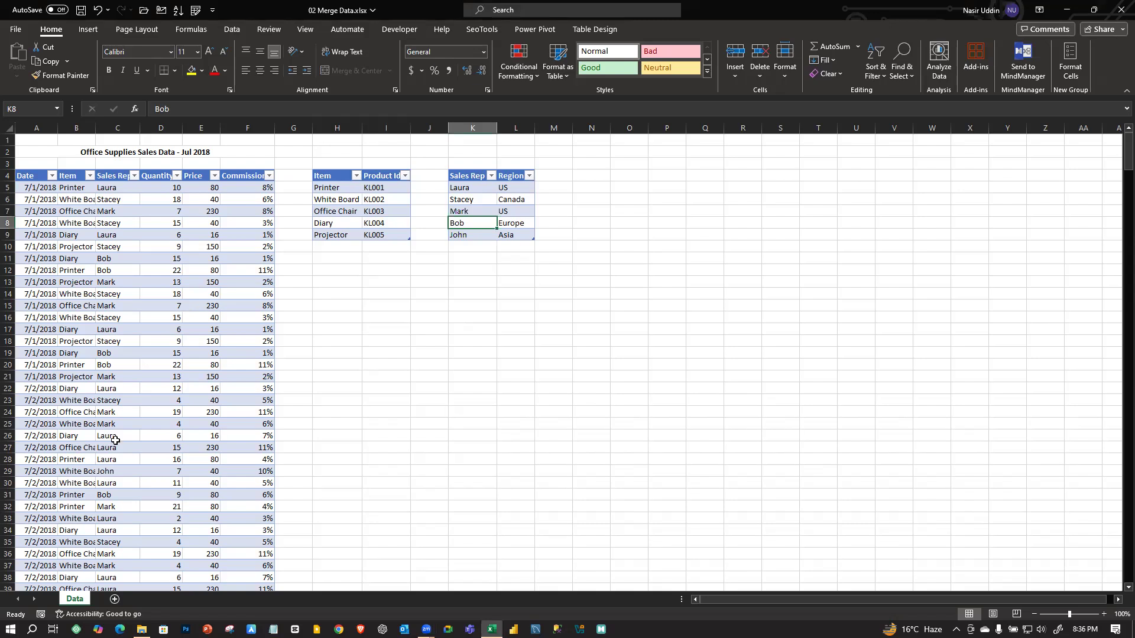
# - Bring the office supplies sales table into Power Query Editor and look through its rows
pyautogui.click(108, 261)
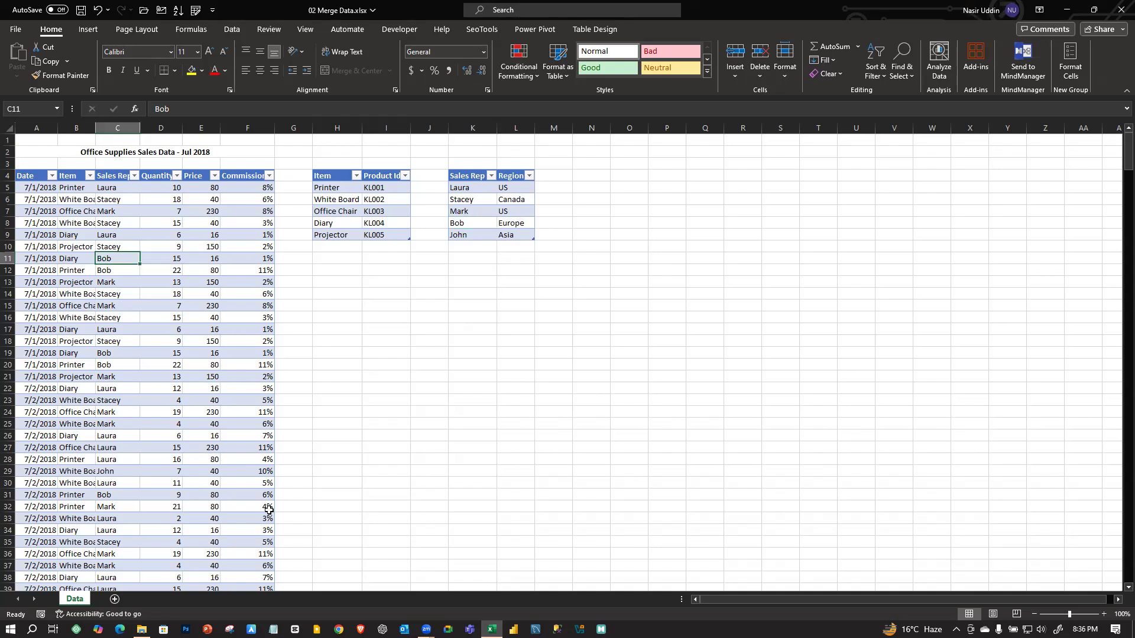
pyautogui.click(236, 29)
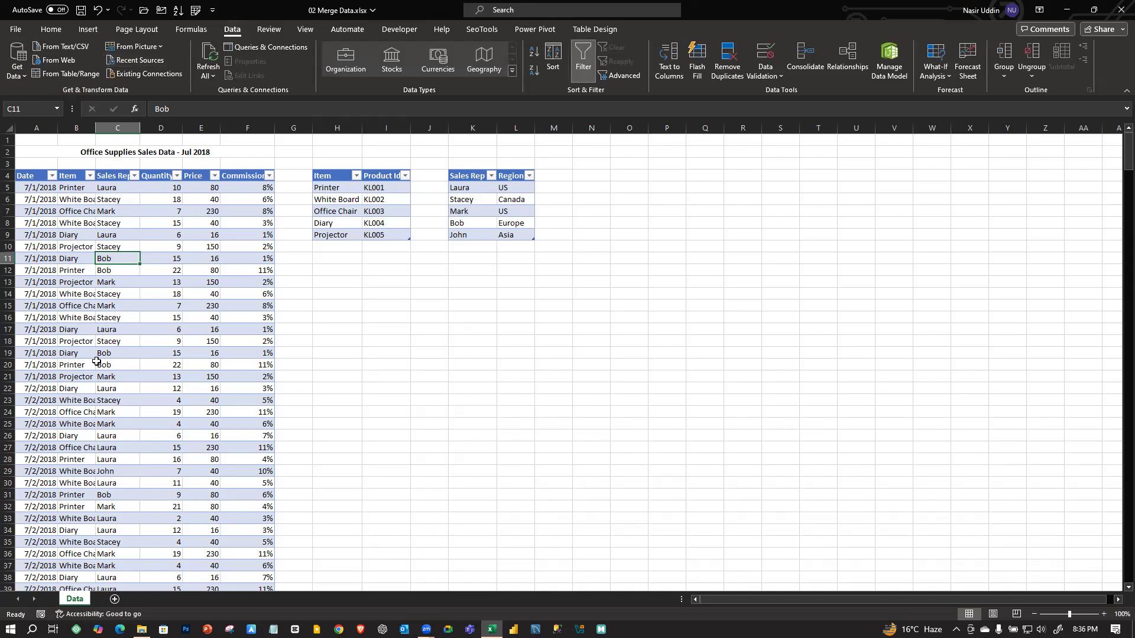
pyautogui.click(55, 74)
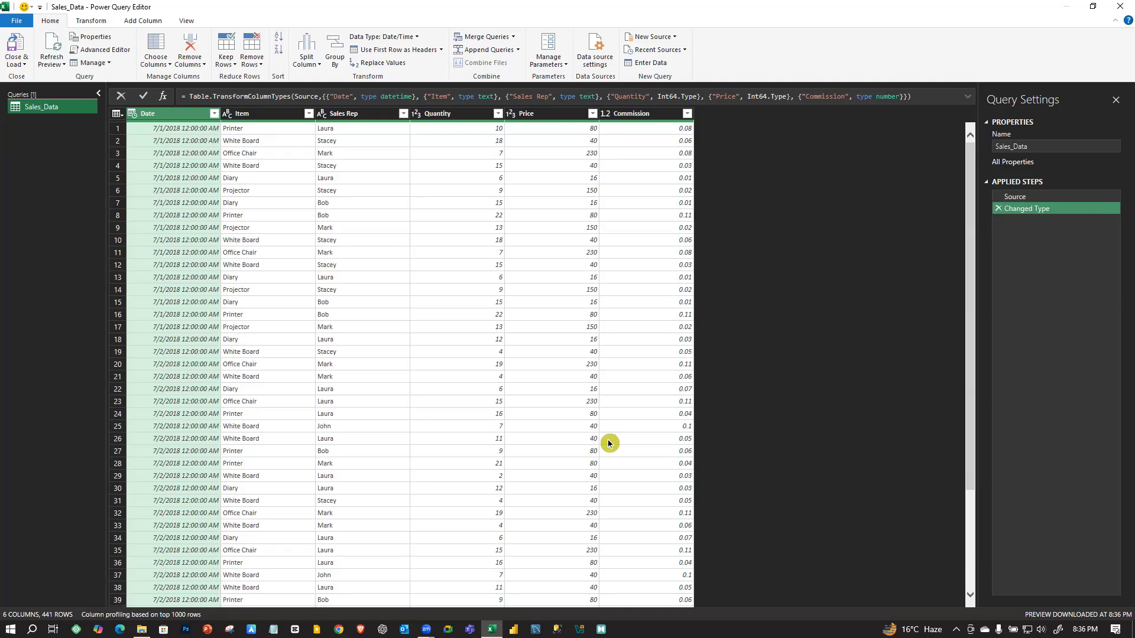
pyautogui.scroll(-5, 297, 334)
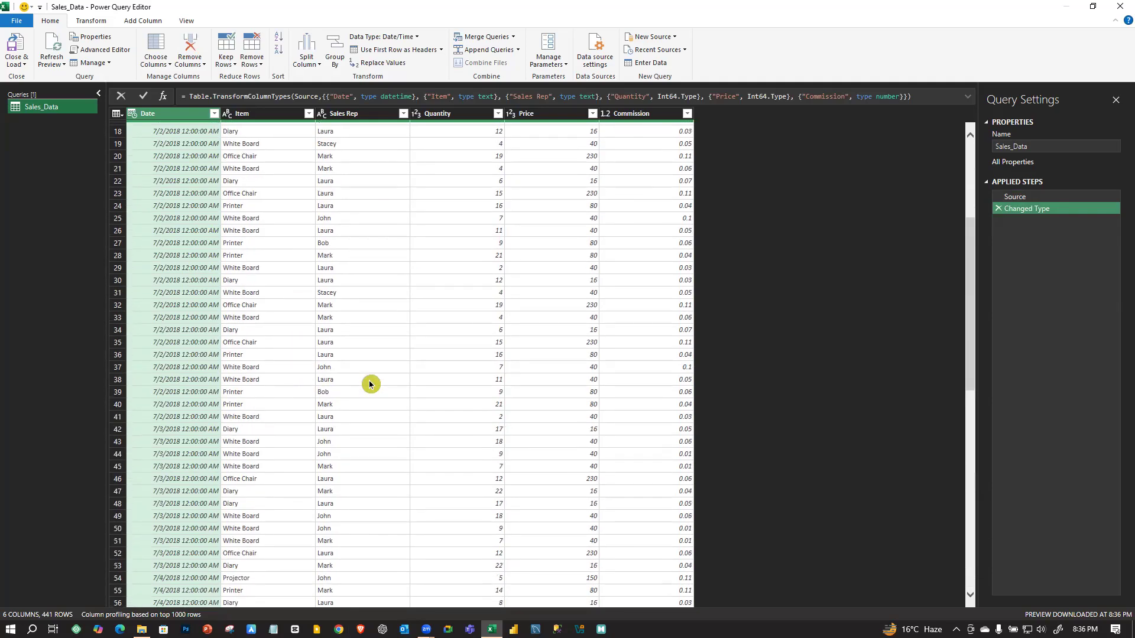
pyautogui.scroll(5, 343, 376)
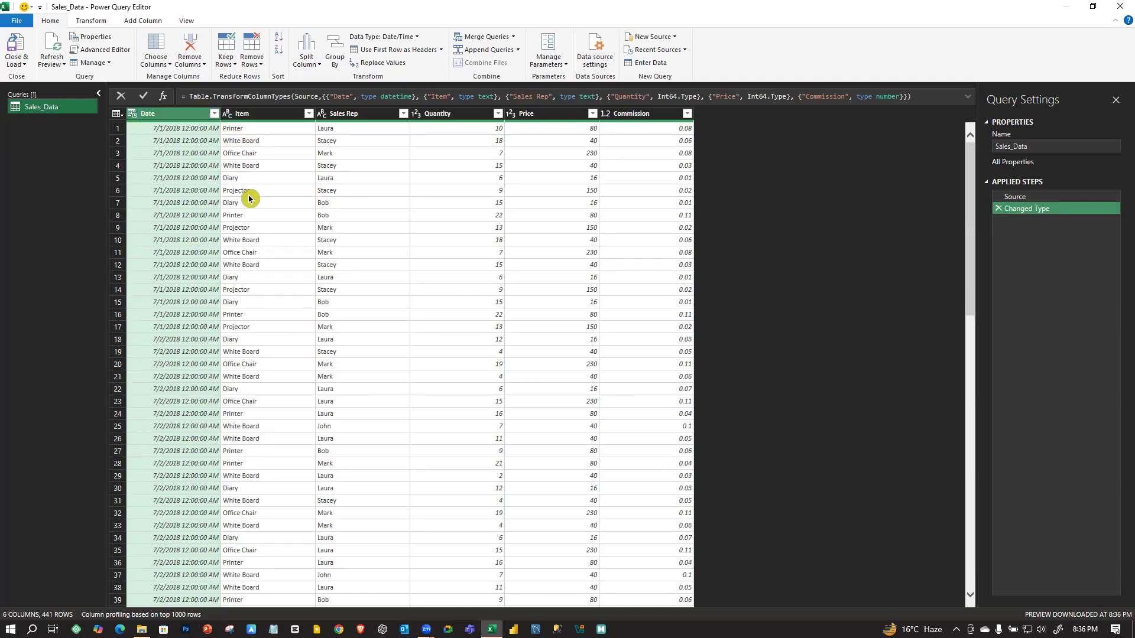
# - Change the Date column's data type to Date, replacing the current type conversion
pyautogui.click(131, 115)
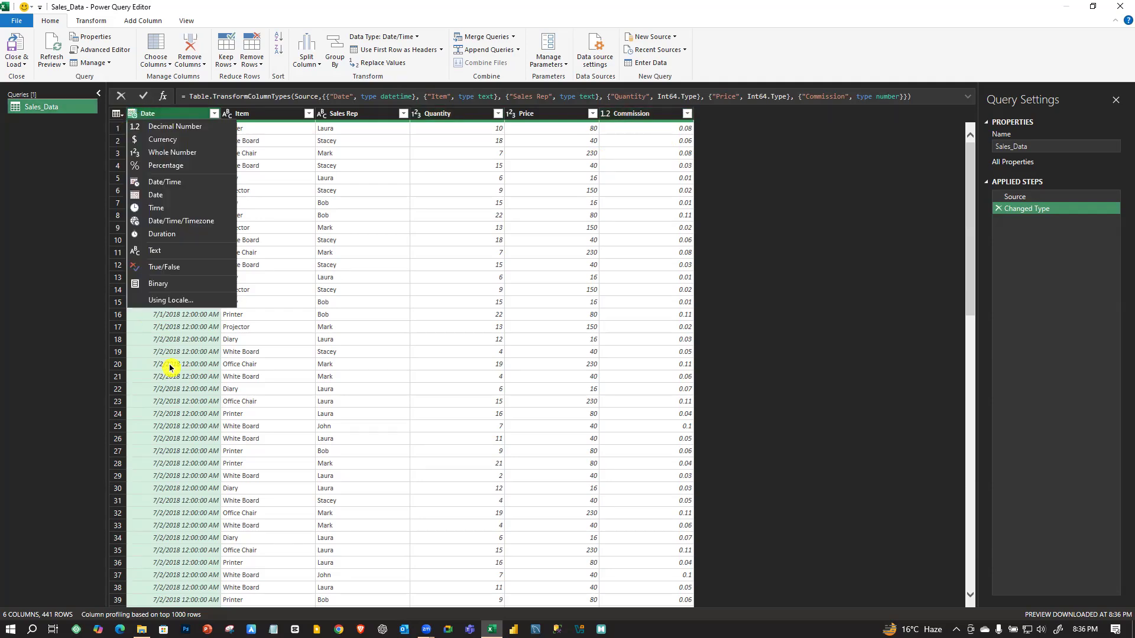
pyautogui.click(162, 202)
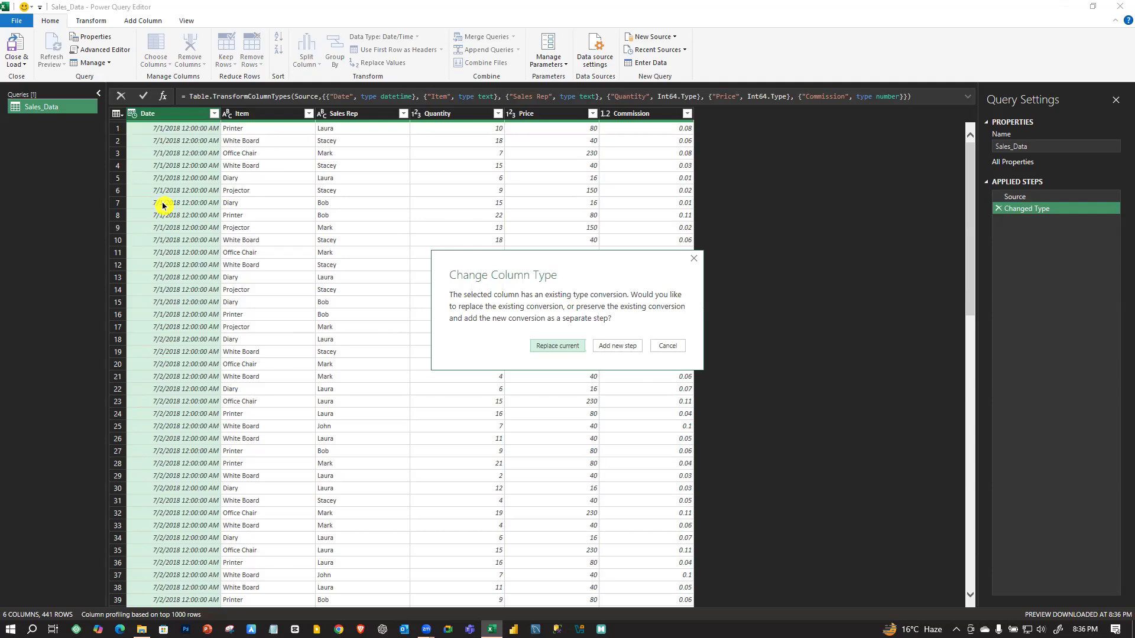
pyautogui.click(555, 347)
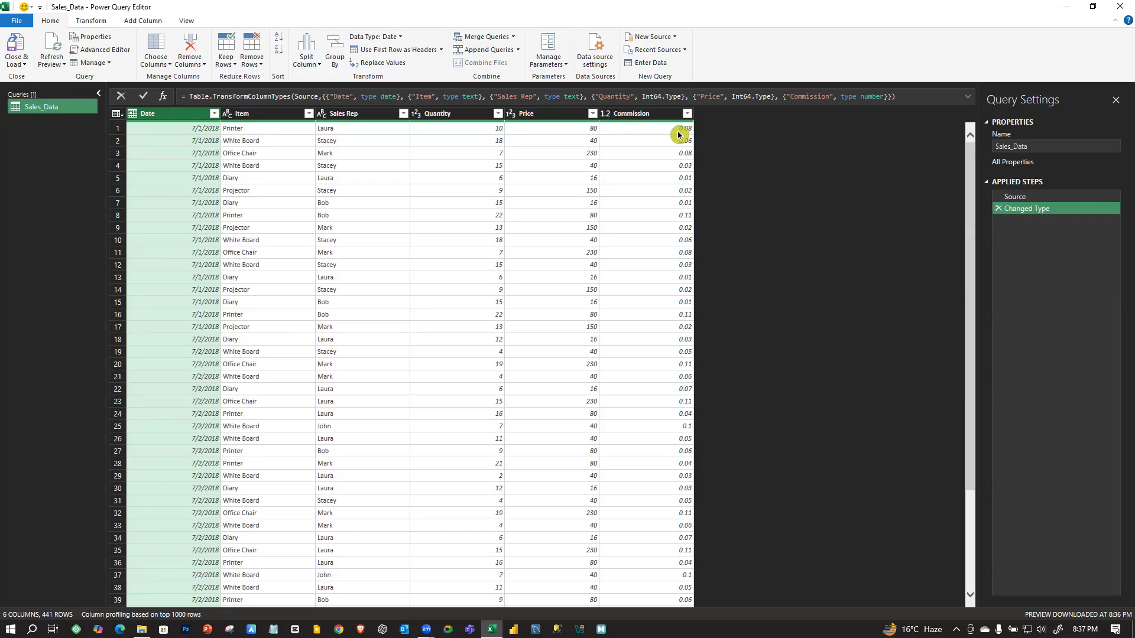
# - Change the Commission column's data type to Percentage, replacing the current type conversion
pyautogui.click(608, 115)
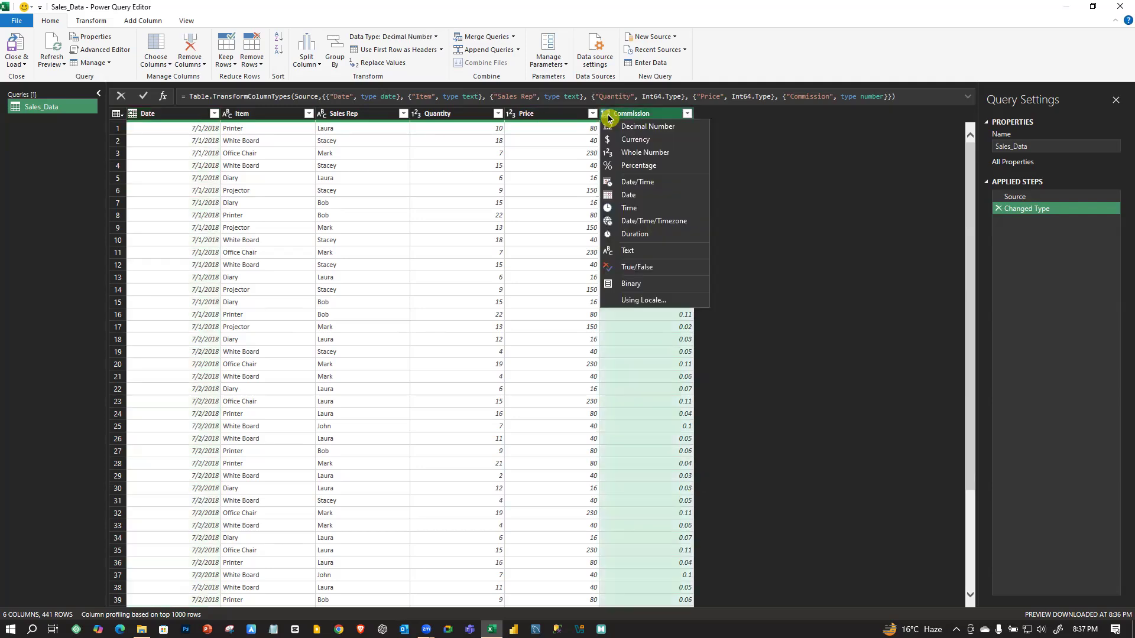
pyautogui.click(643, 167)
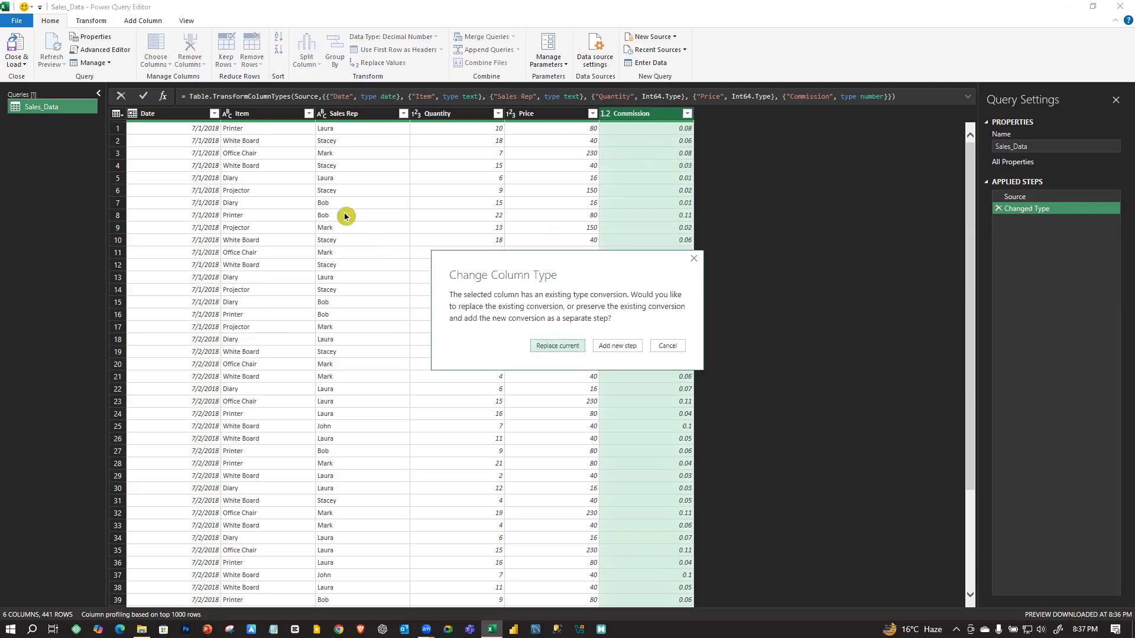
pyautogui.click(560, 346)
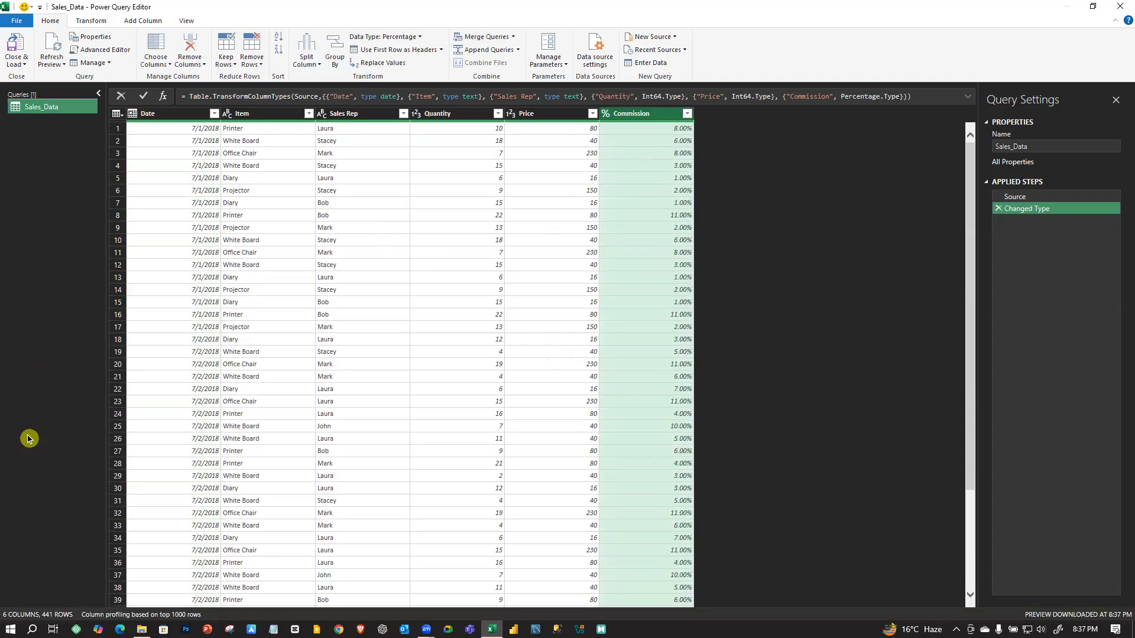
pyautogui.scroll(-4, 309, 362)
pyautogui.scroll(4, 309, 363)
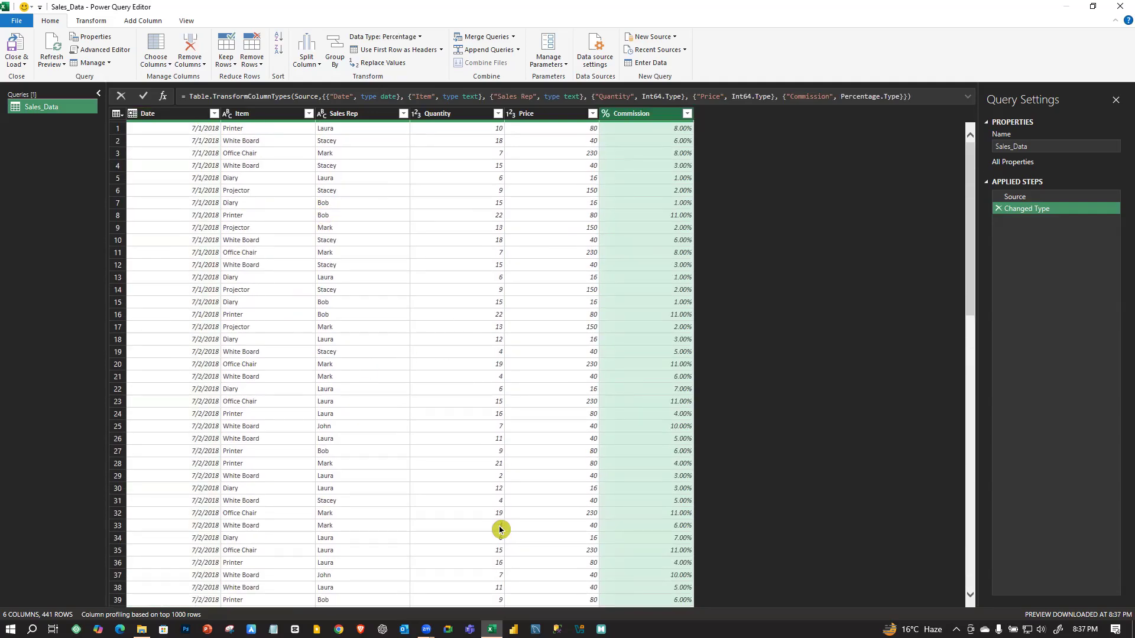
# - Close the editor and load the Sales_Data query as Only Create Connection
pyautogui.click(20, 62)
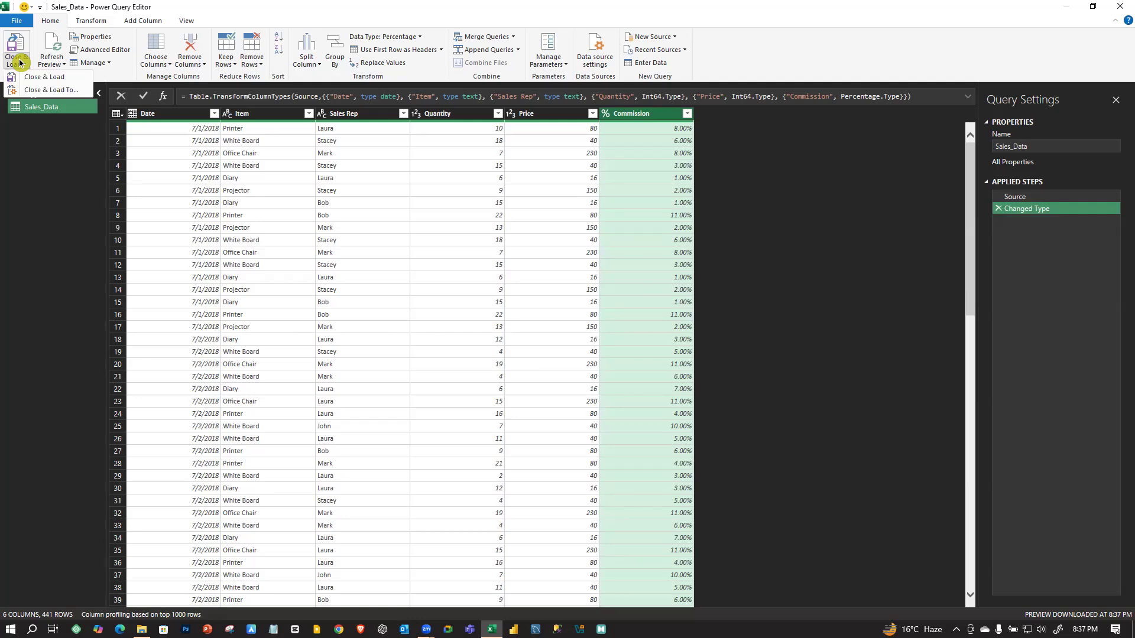
pyautogui.click(62, 91)
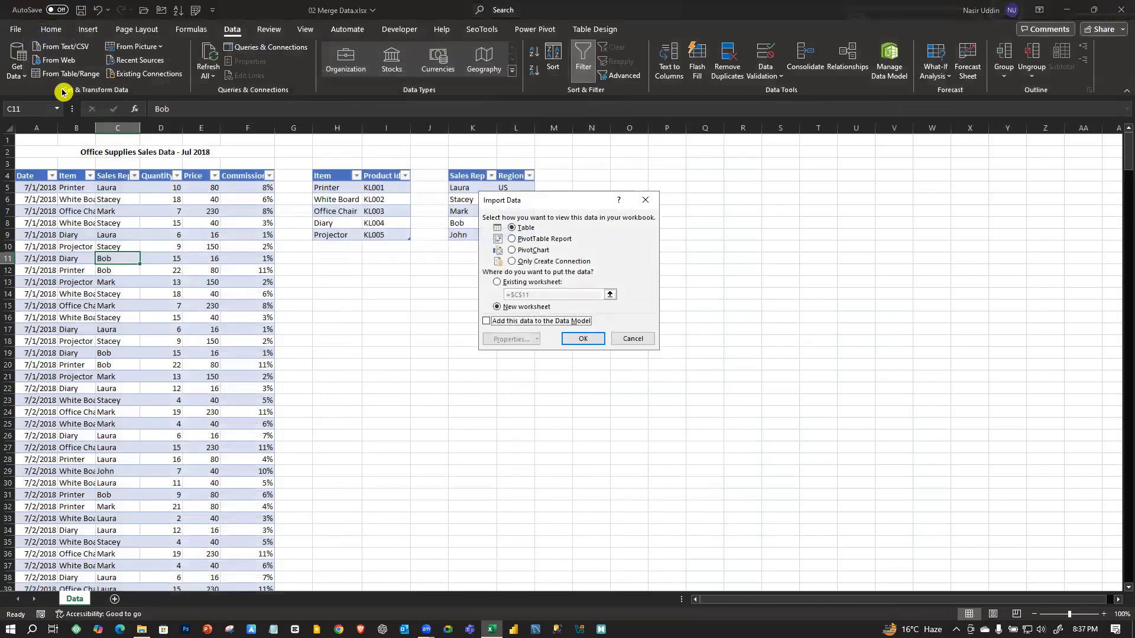
pyautogui.click(512, 262)
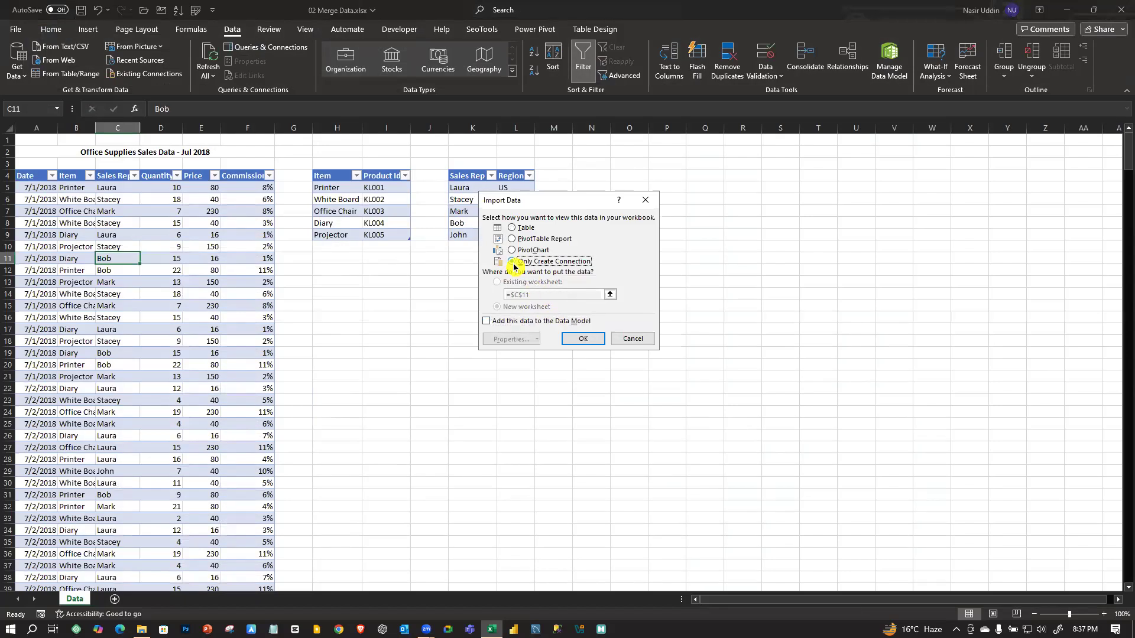
pyautogui.click(583, 339)
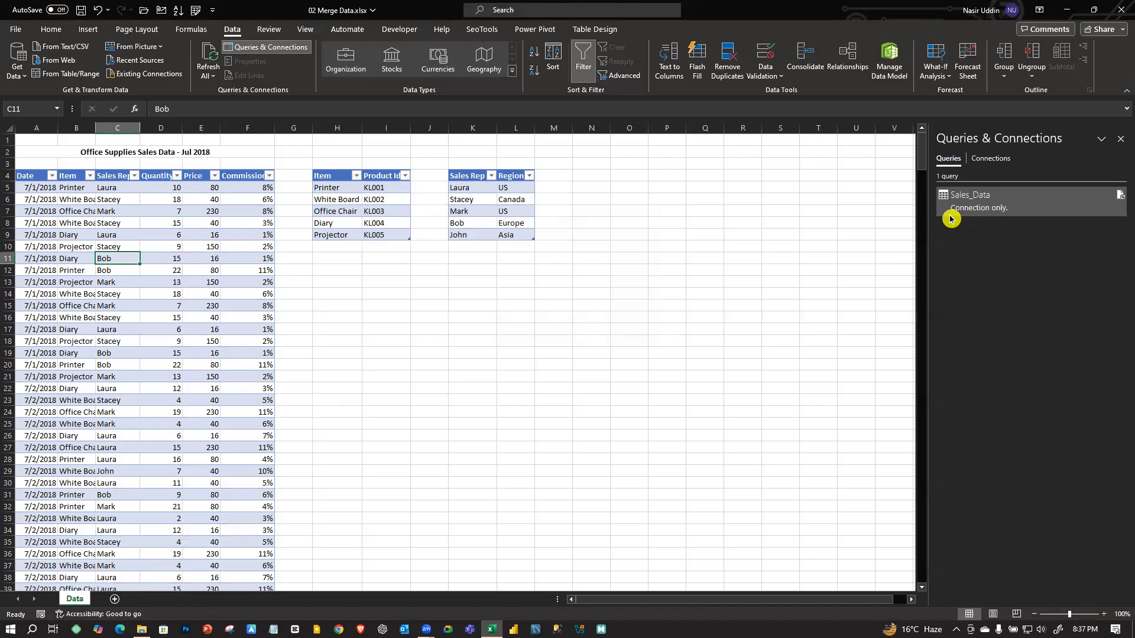
pyautogui.moveTo(973, 216)
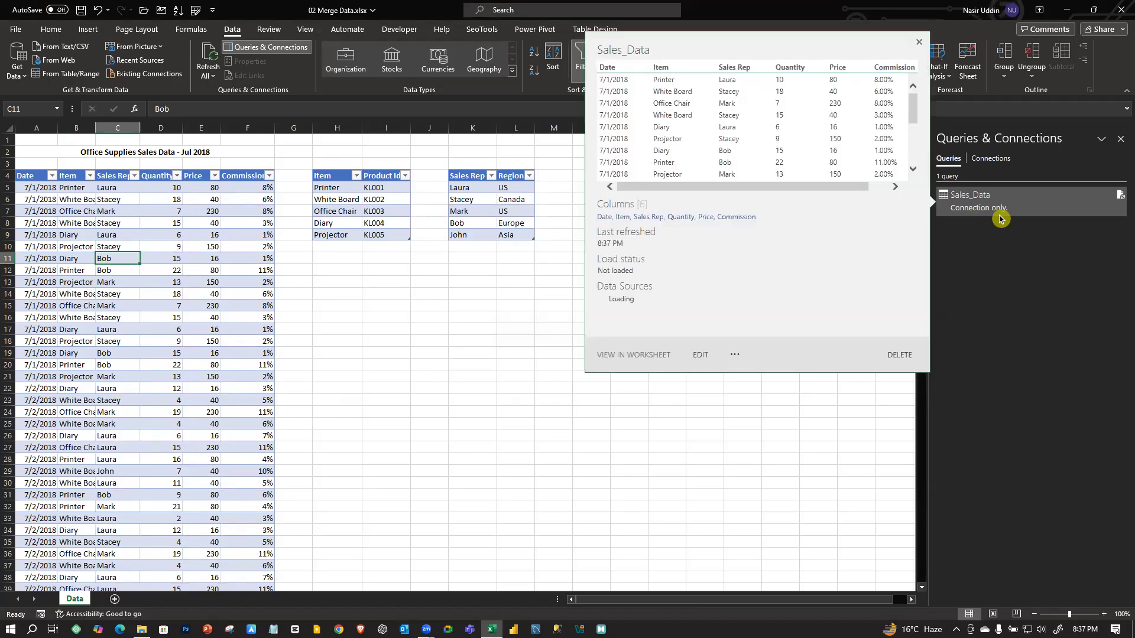
pyautogui.click(484, 349)
# - Bring the Item and Product Id table into Power Query Editor and check its rows
pyautogui.moveTo(358, 213); pyautogui.dragTo(355, 225)
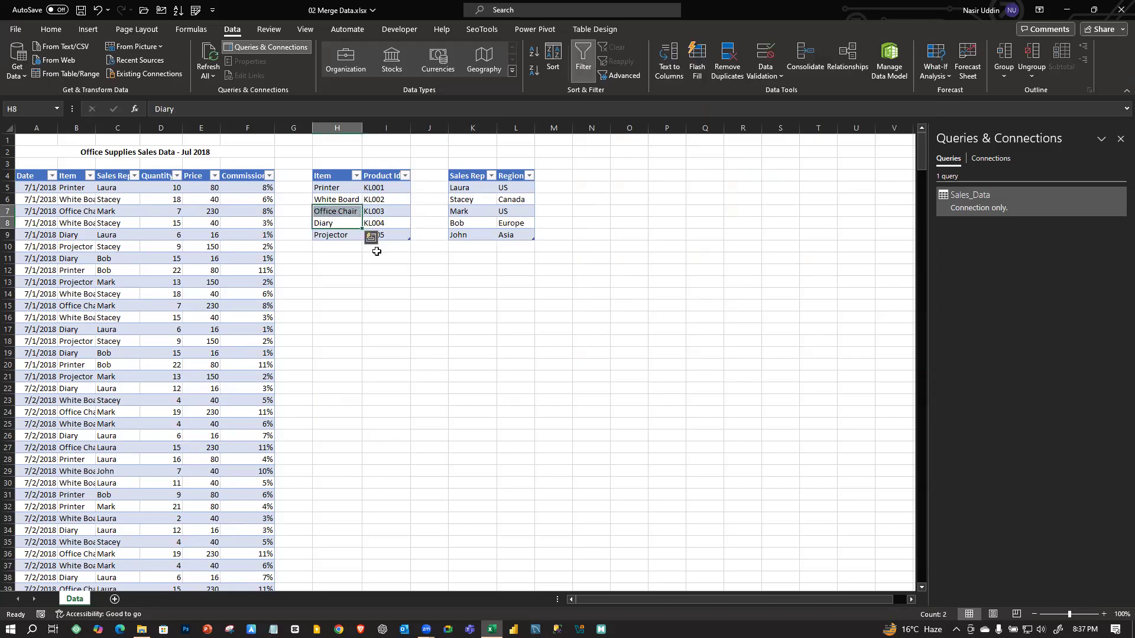
pyautogui.click(382, 191)
pyautogui.click(58, 74)
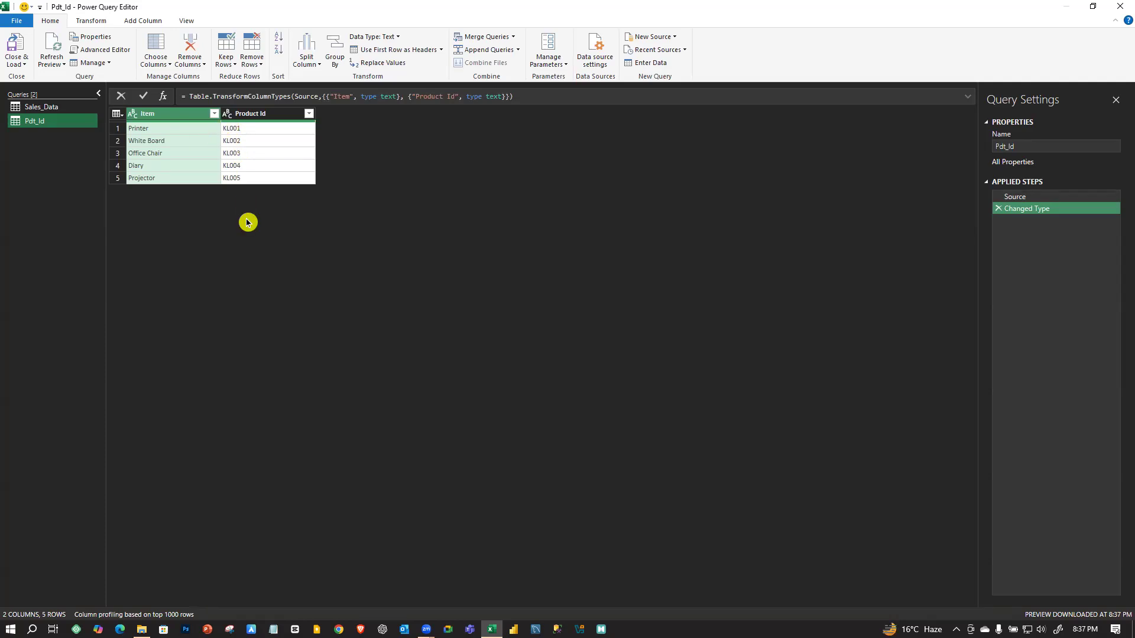
pyautogui.click(172, 166)
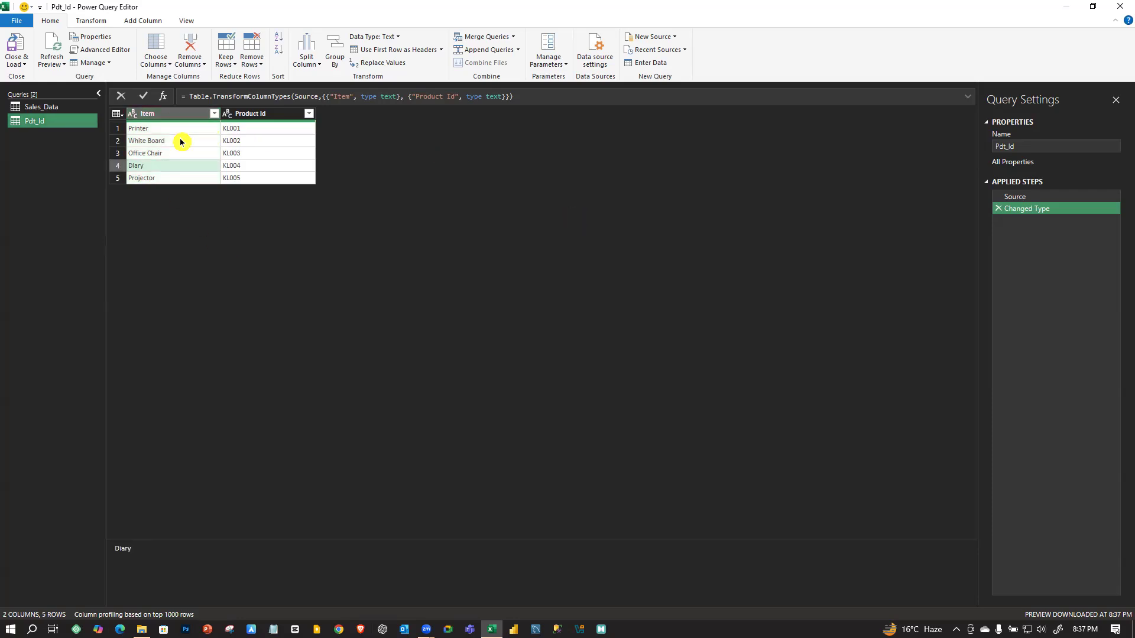
pyautogui.click(183, 143)
# - Close the editor and load the Pdt_Id query as Only Create Connection
pyautogui.click(17, 61)
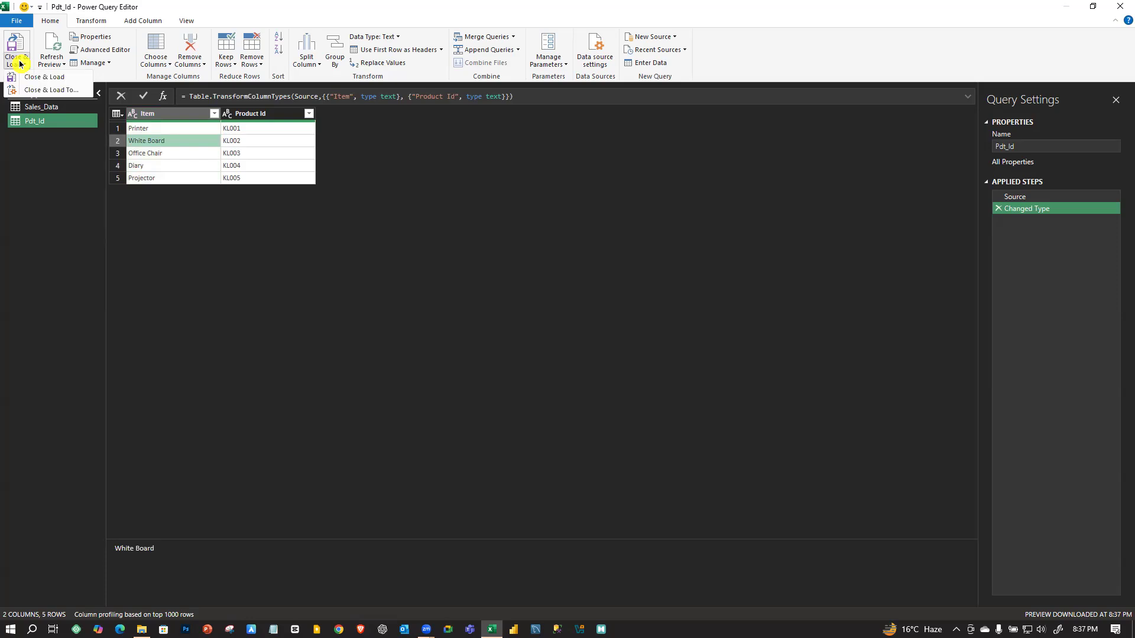
pyautogui.click(48, 94)
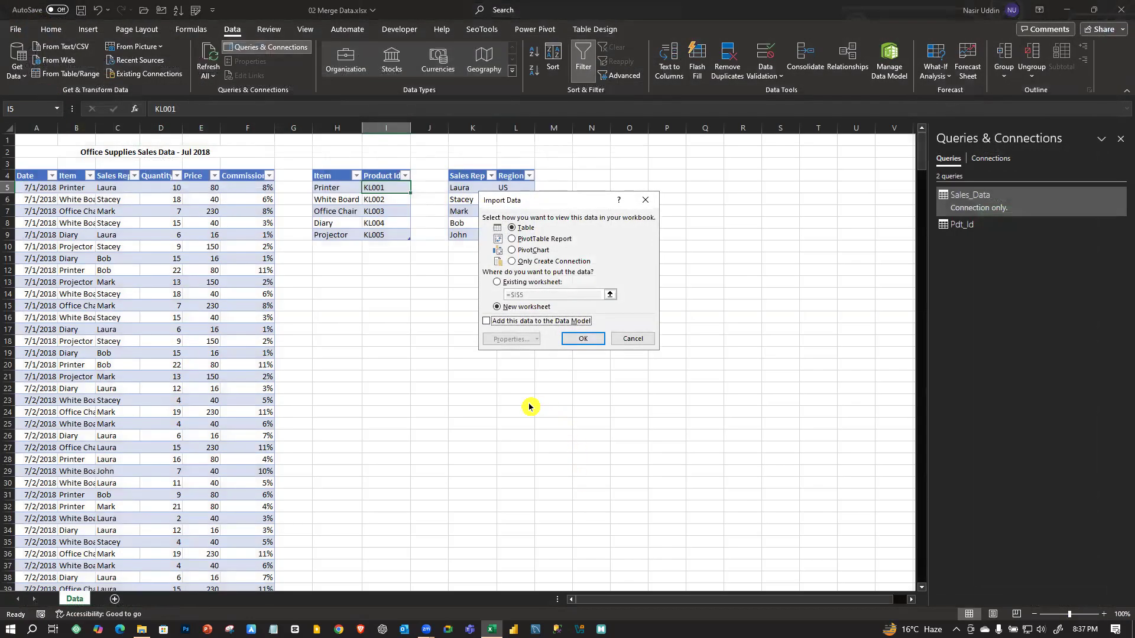
pyautogui.click(534, 262)
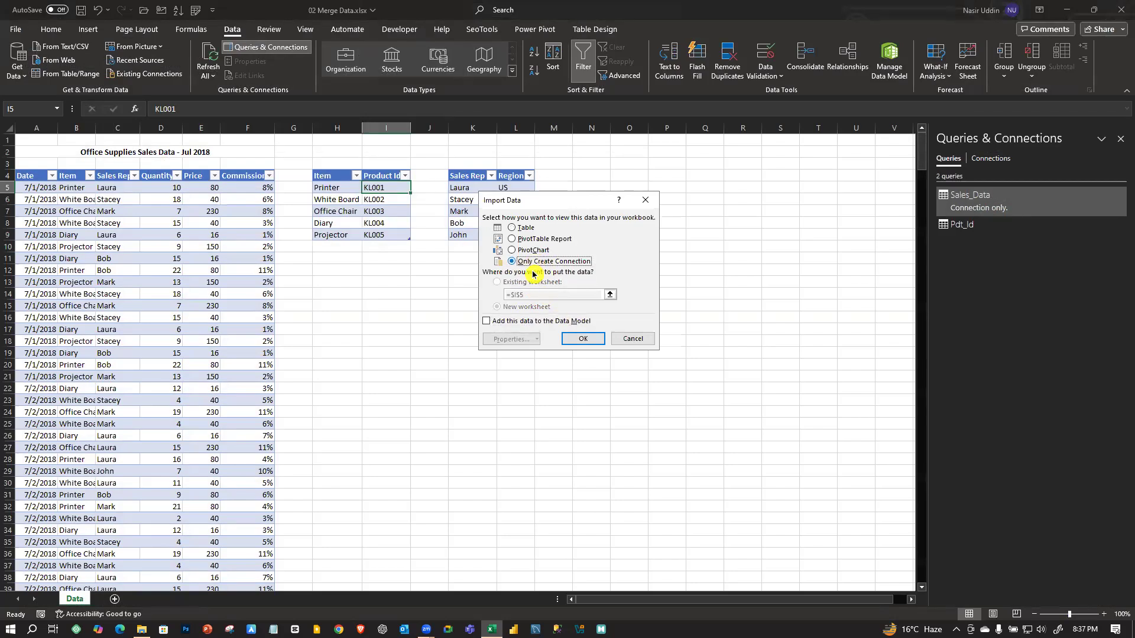
pyautogui.click(580, 338)
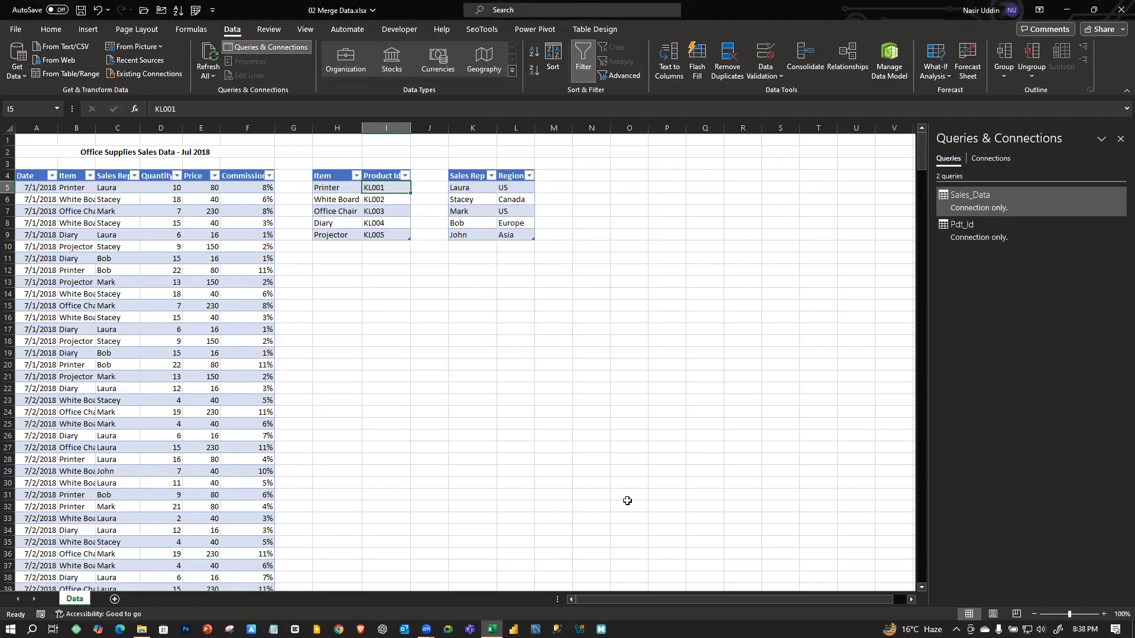
# - Bring the Sales Rep and Region table into Power Query and load it as Only Create Connection
pyautogui.click(472, 203)
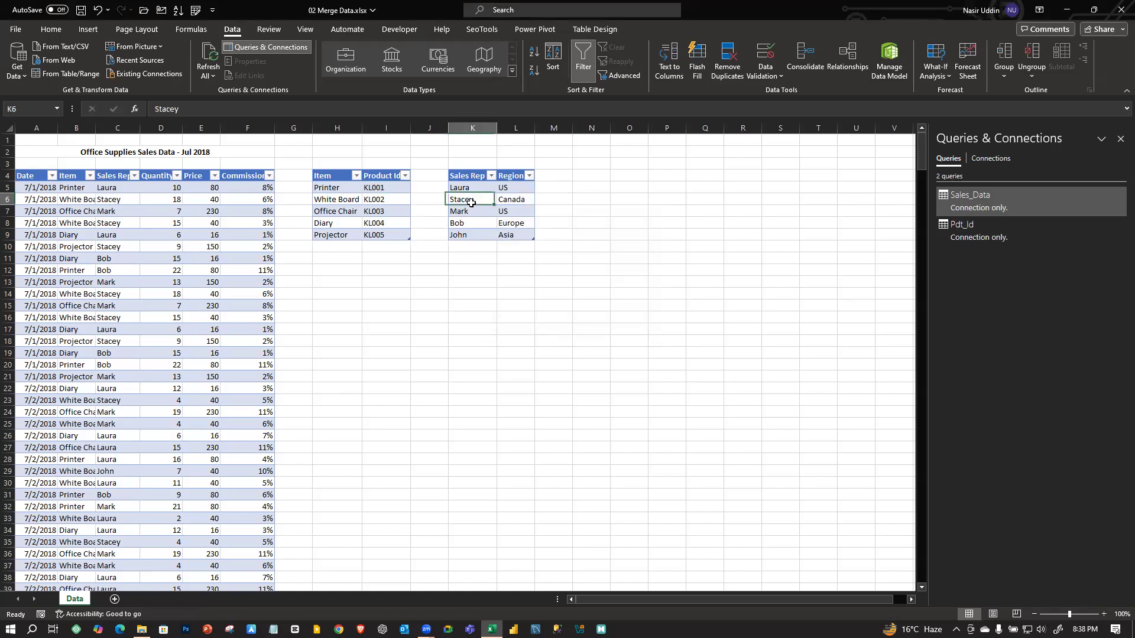
pyautogui.click(81, 73)
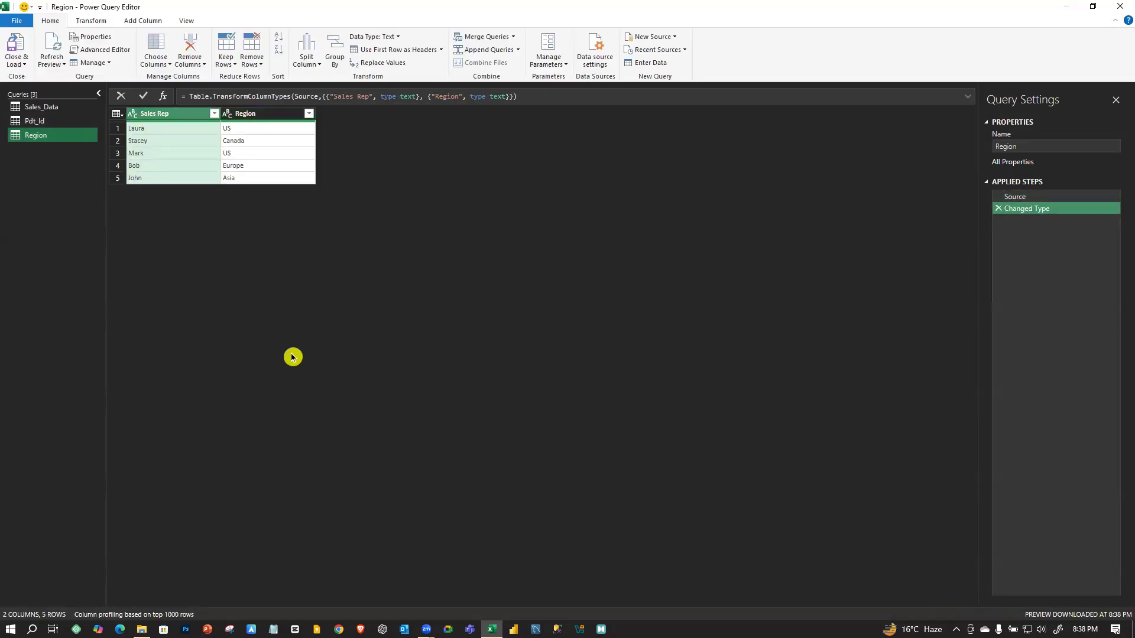
pyautogui.click(16, 64)
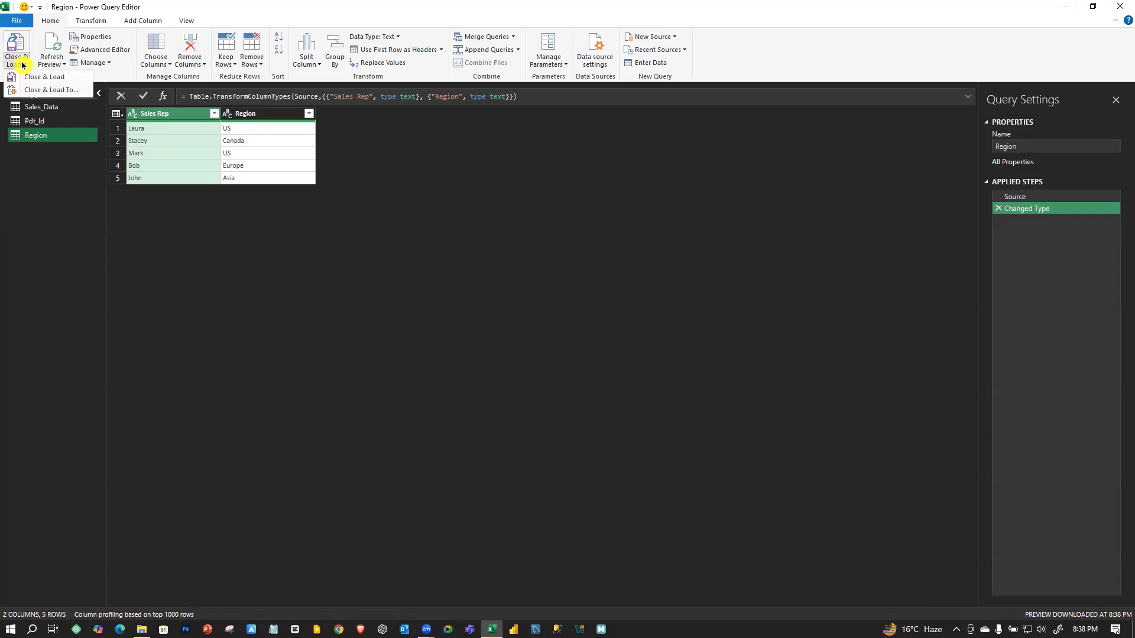
pyautogui.click(62, 90)
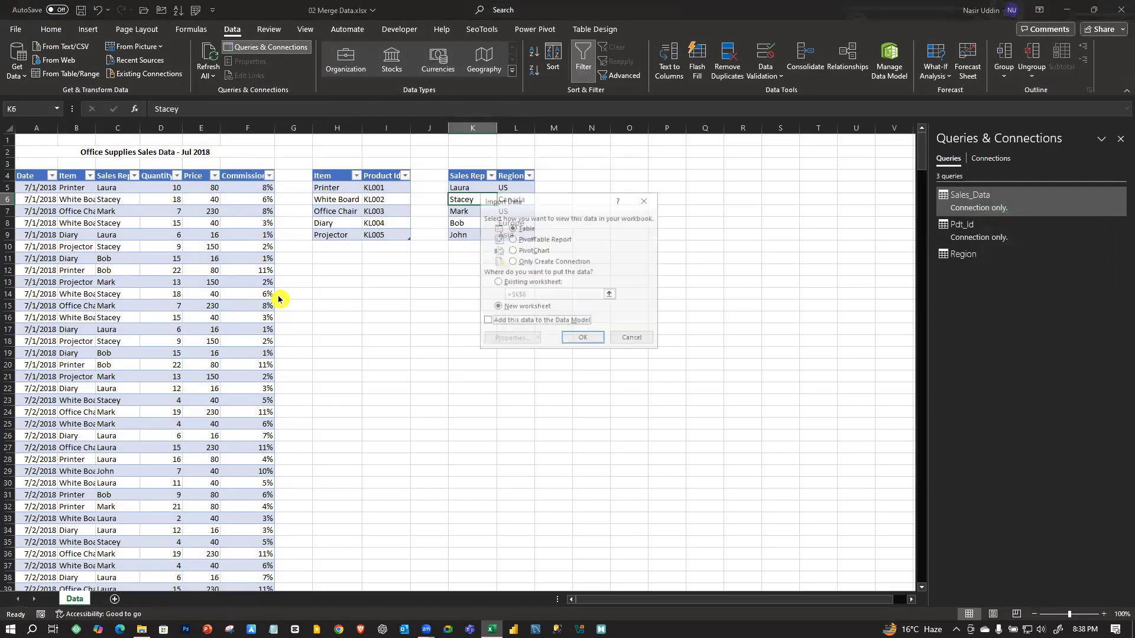
pyautogui.click(511, 261)
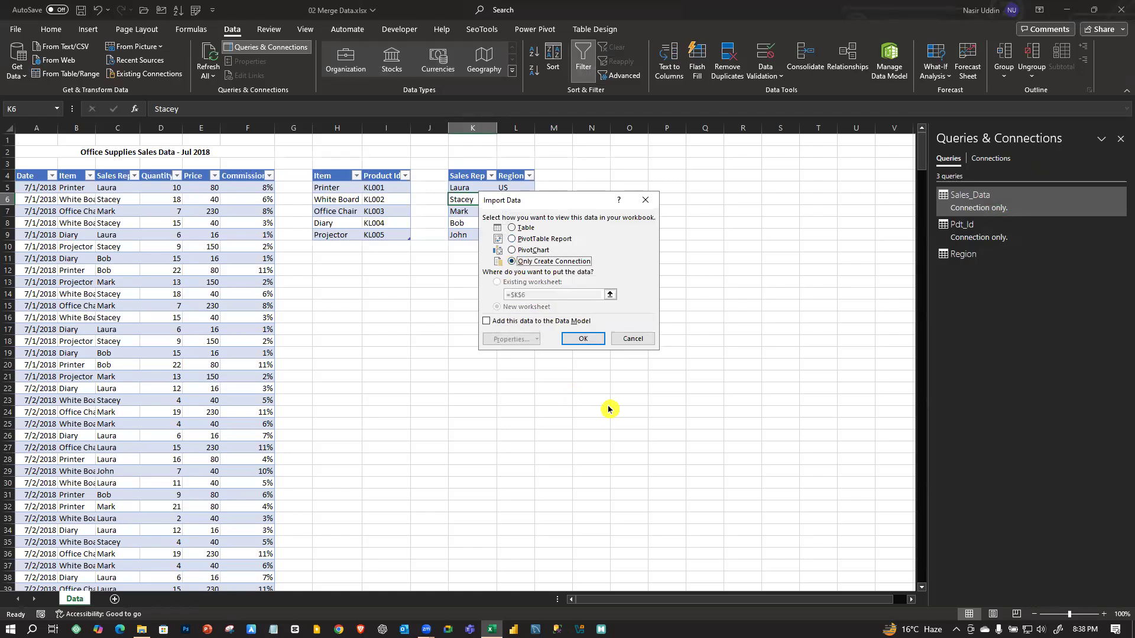
pyautogui.click(584, 339)
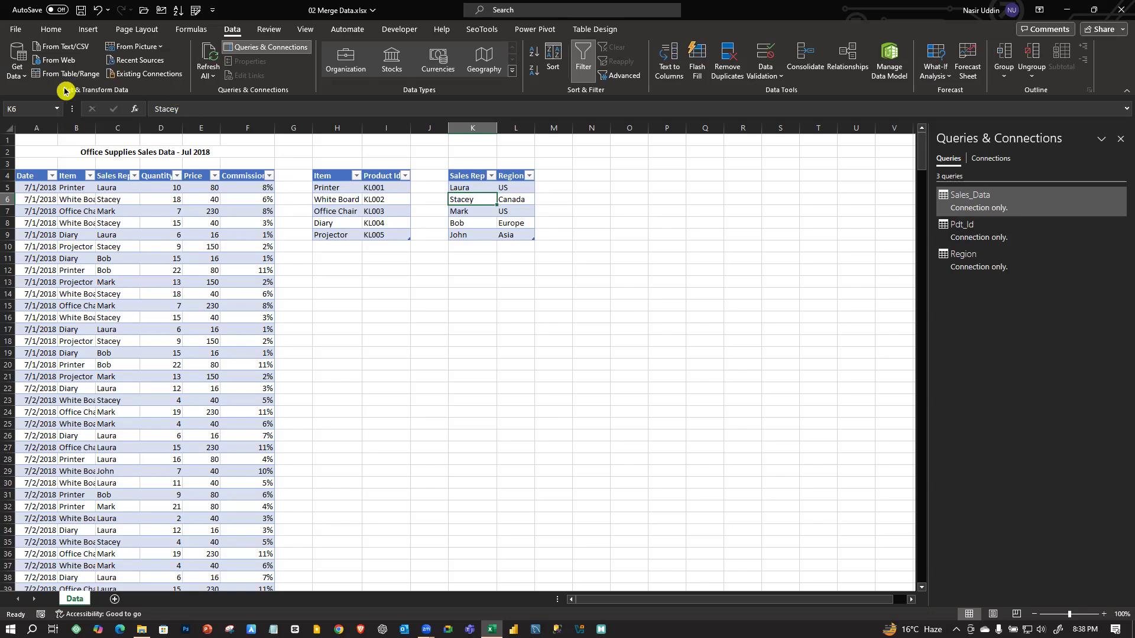
pyautogui.click(19, 72)
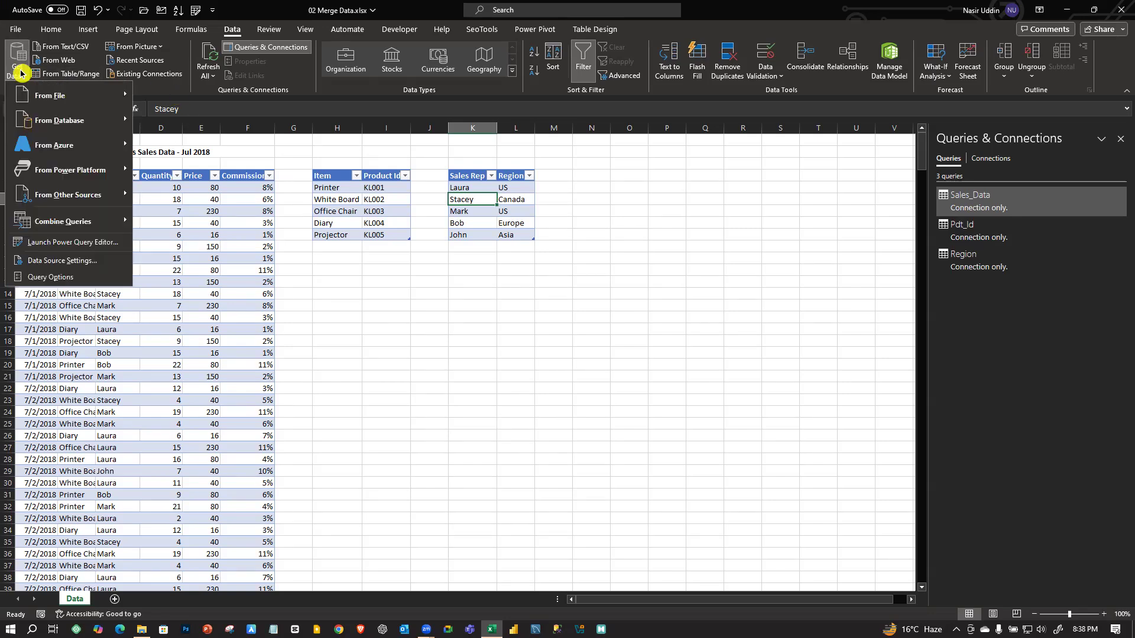
pyautogui.moveTo(93, 224)
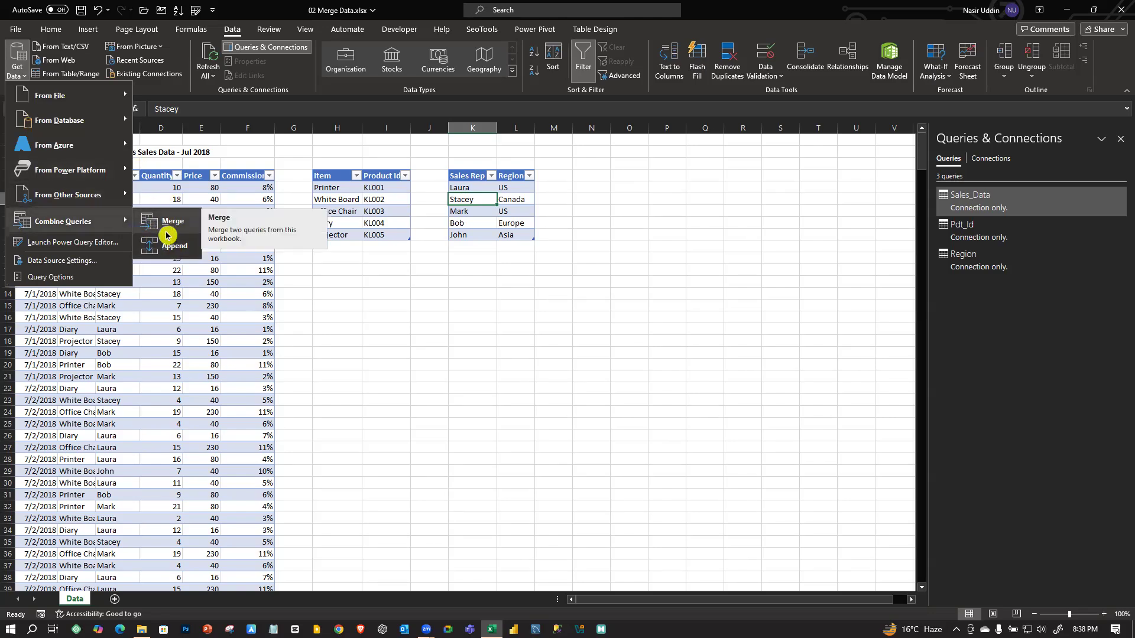
pyautogui.click(666, 357)
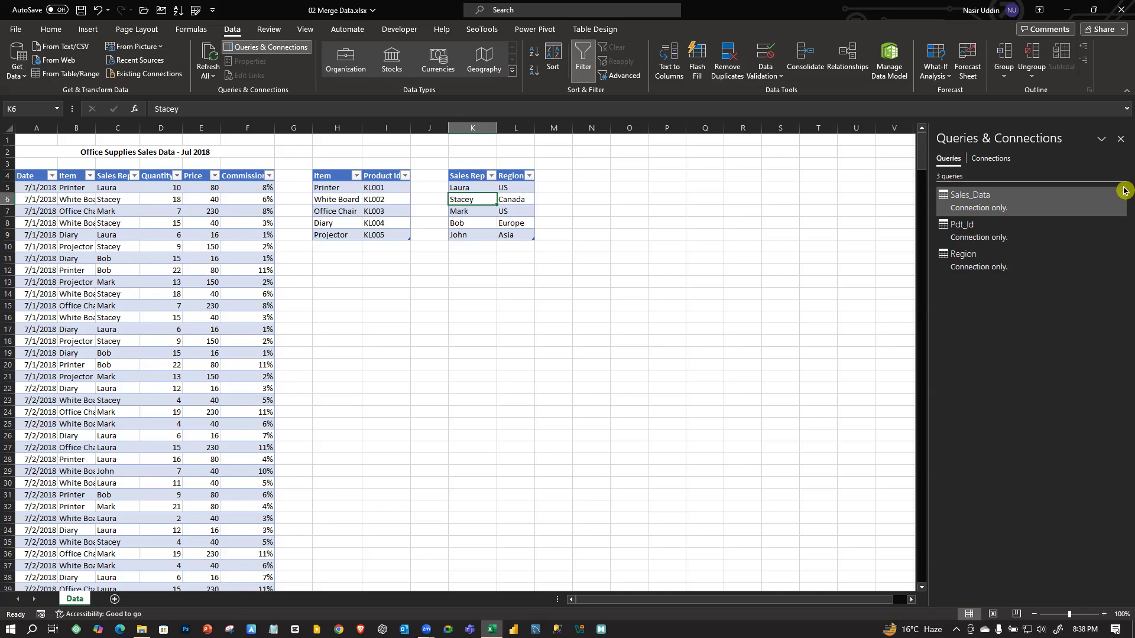
pyautogui.rightClick(990, 206)
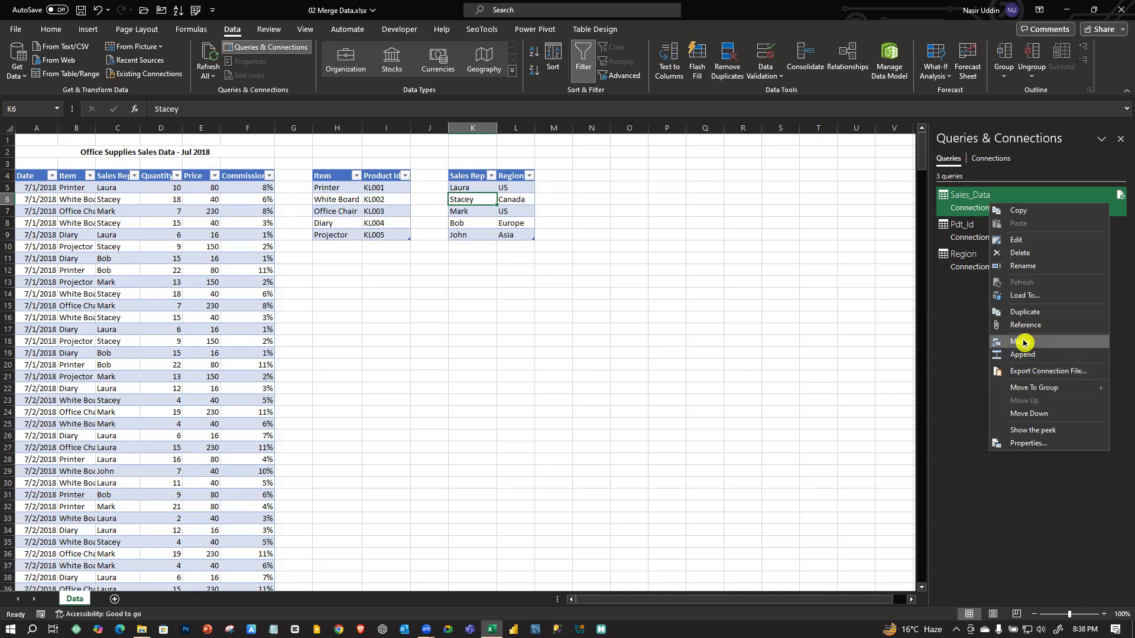
# - Start a query merge with Sales_Data as the first table and Pdt_Id as the second table
pyautogui.click(15, 75)
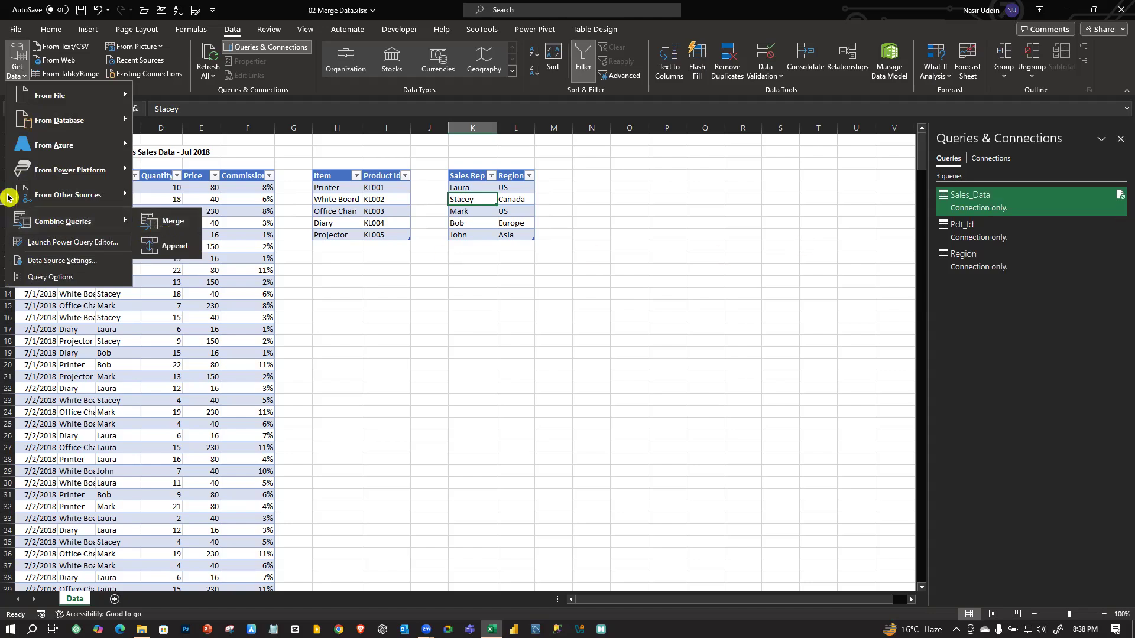
pyautogui.click(168, 223)
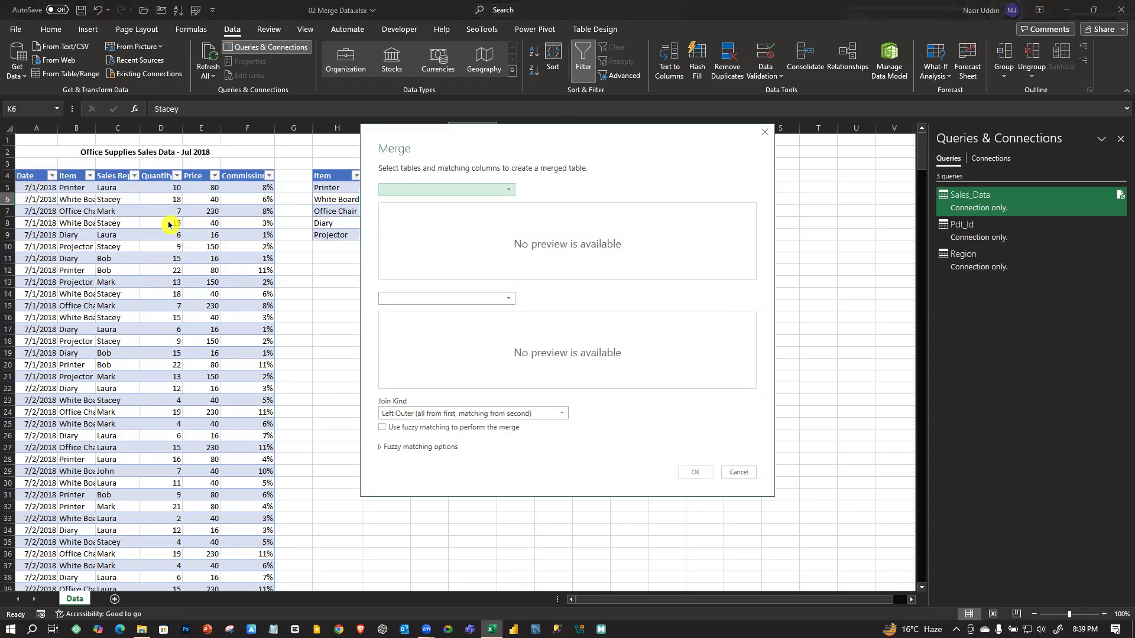
pyautogui.moveTo(580, 140); pyautogui.dragTo(523, 158)
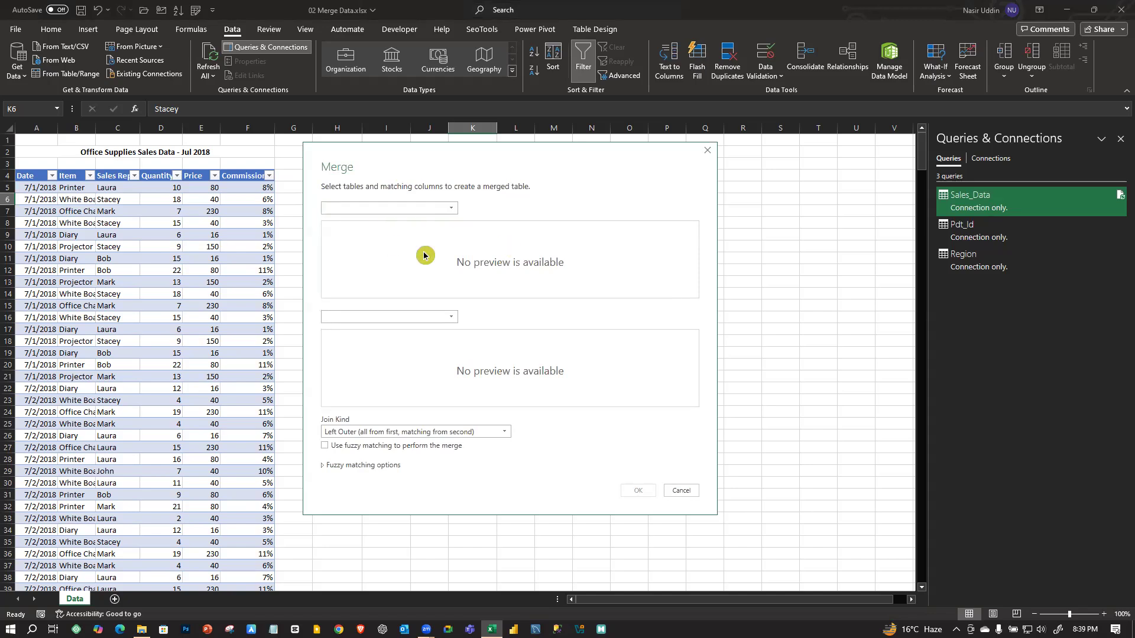
pyautogui.click(441, 211)
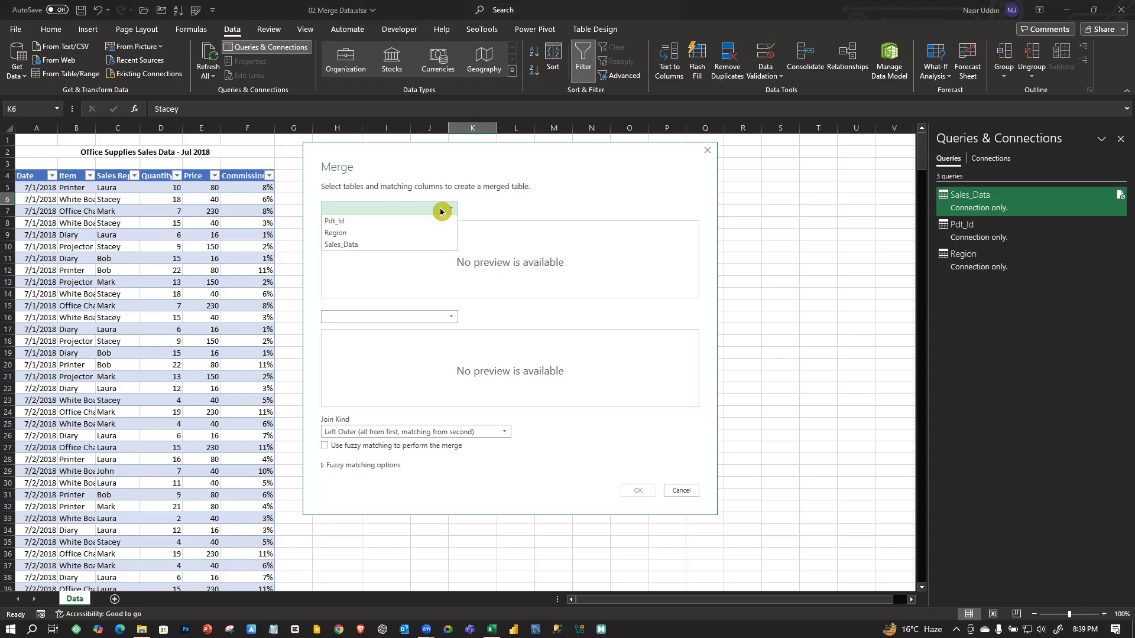
pyautogui.click(544, 208)
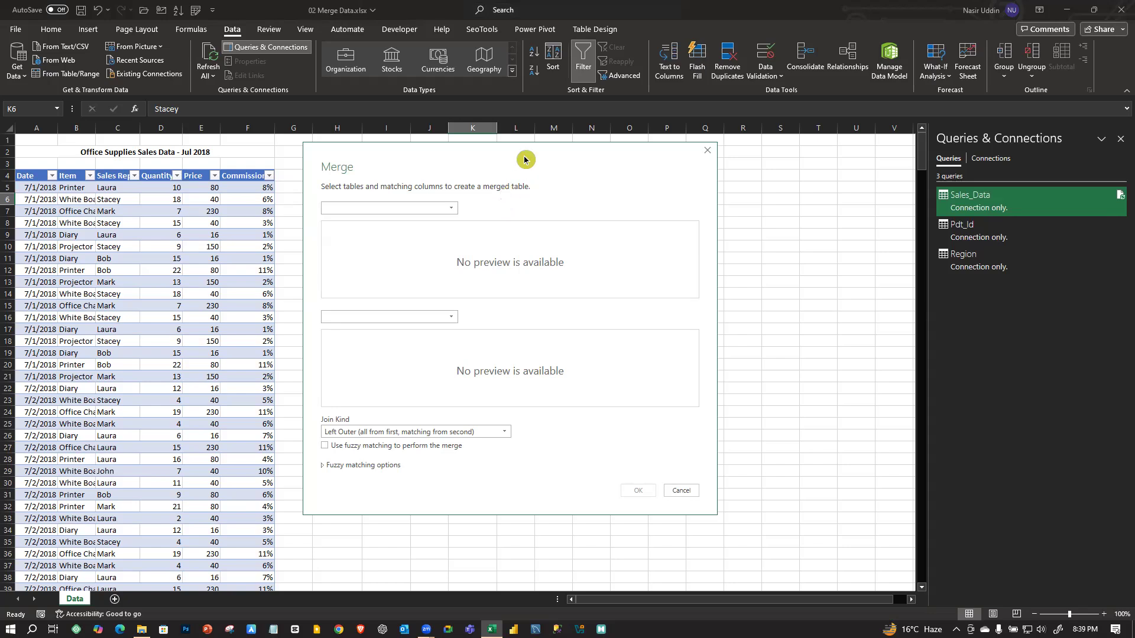
pyautogui.moveTo(525, 159); pyautogui.dragTo(721, 272)
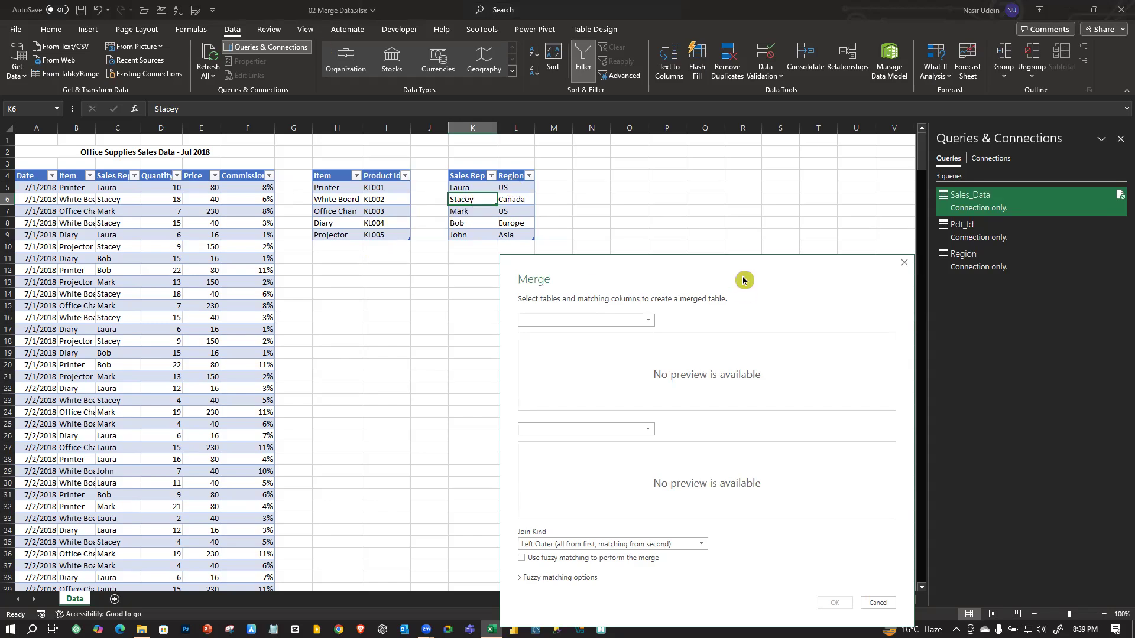
pyautogui.moveTo(744, 280); pyautogui.dragTo(609, 201)
pyautogui.click(518, 245)
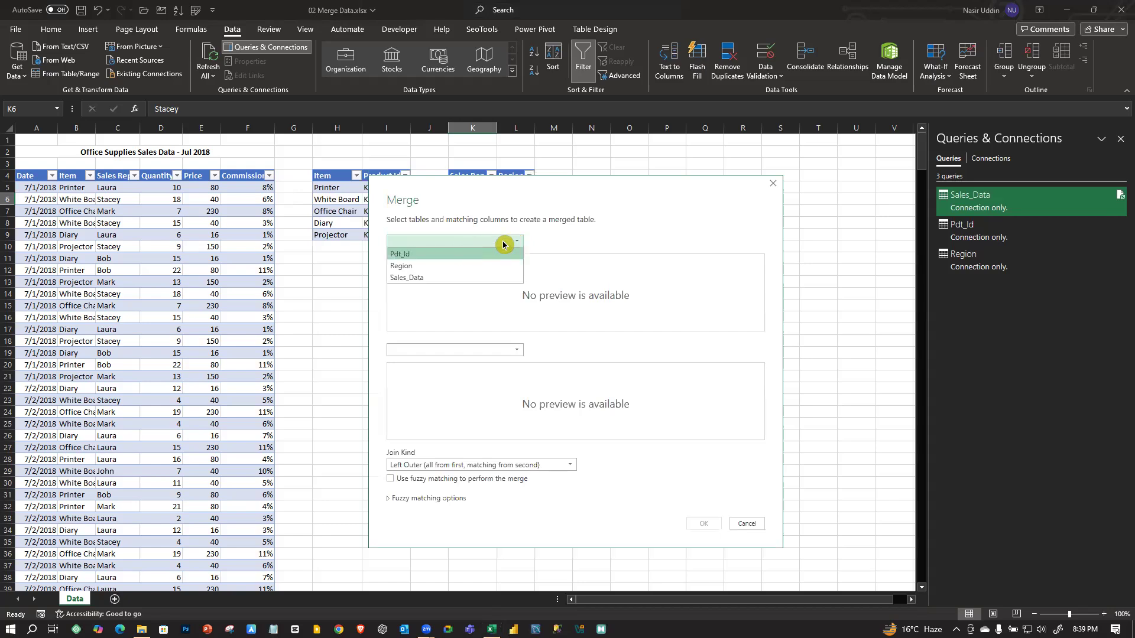
pyautogui.click(443, 279)
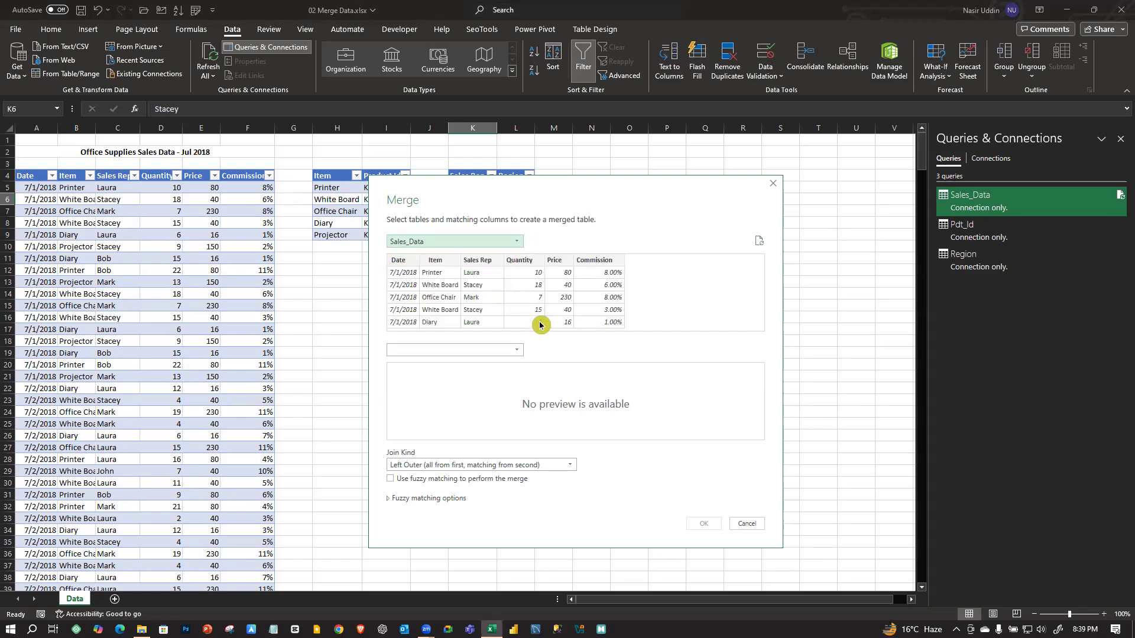
pyautogui.click(518, 351)
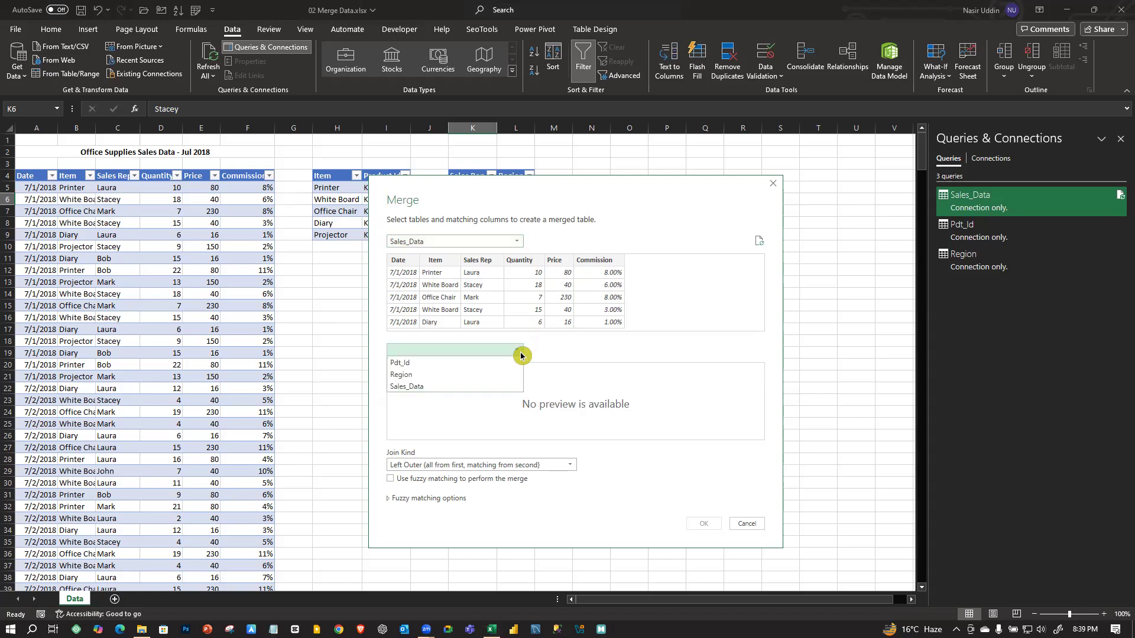
pyautogui.click(458, 363)
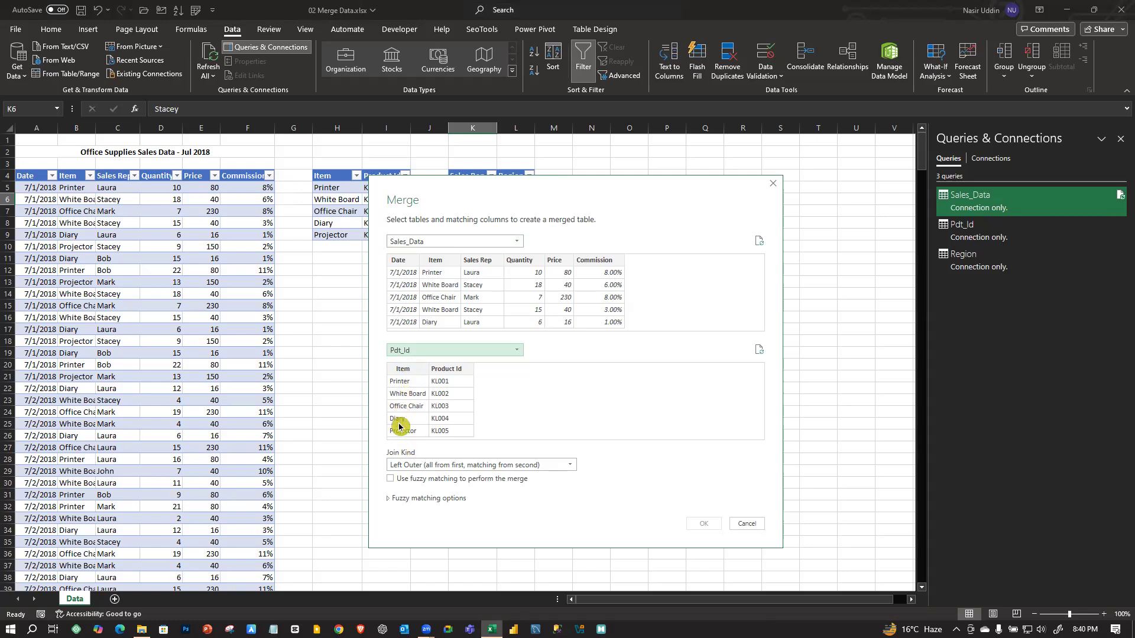
# - Match the two tables on their Item columns and create the merge with the Left Outer join kind
pyautogui.click(442, 260)
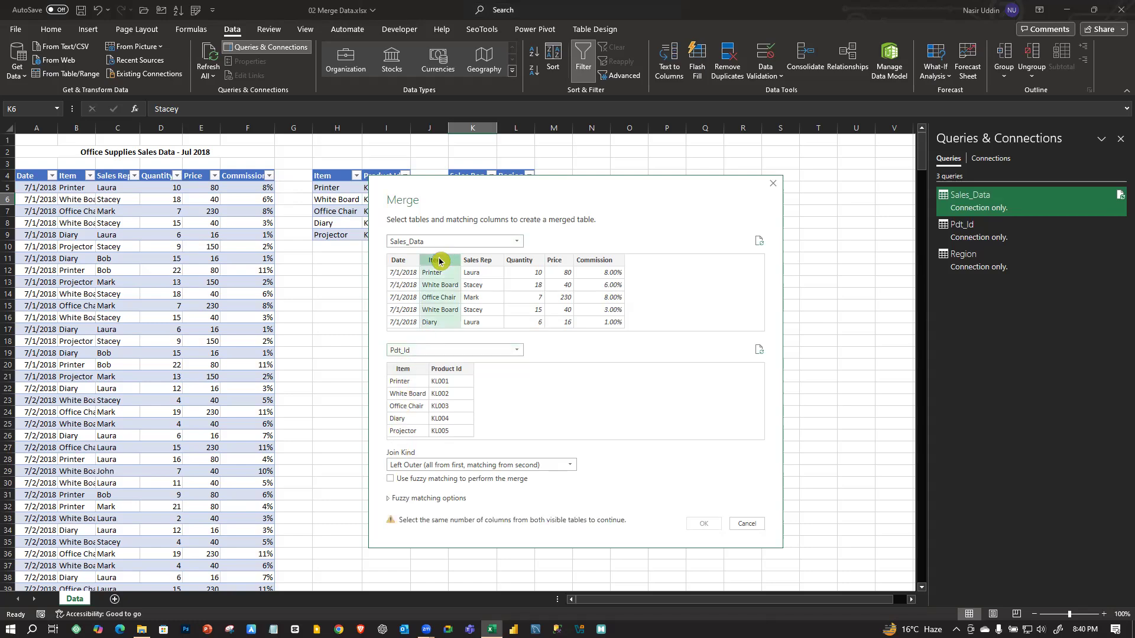
pyautogui.click(408, 383)
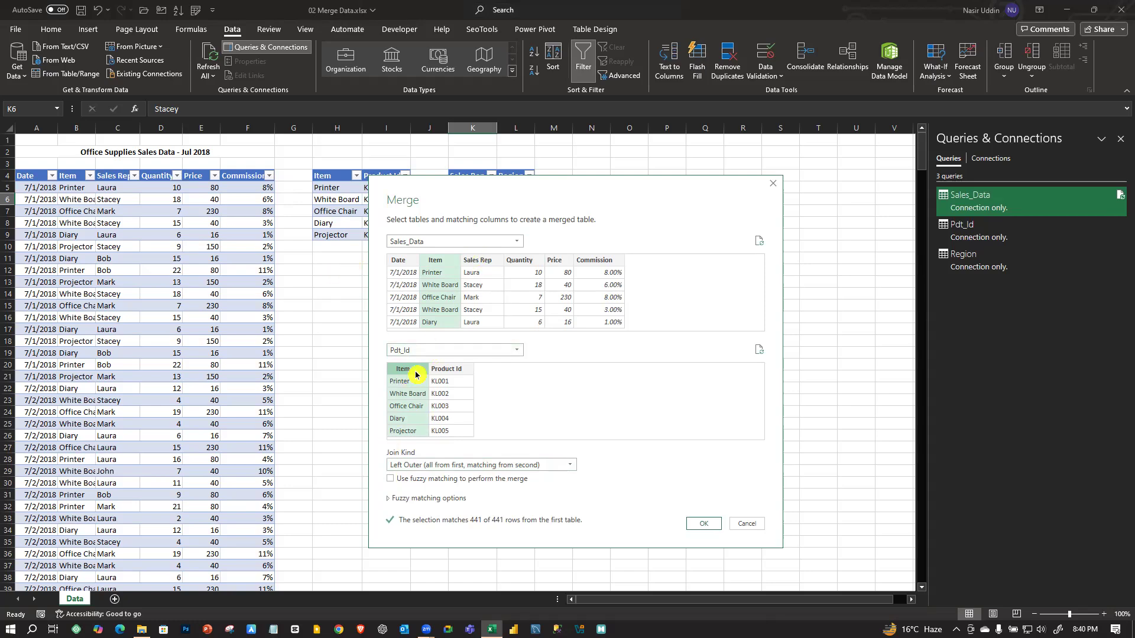
pyautogui.click(572, 470)
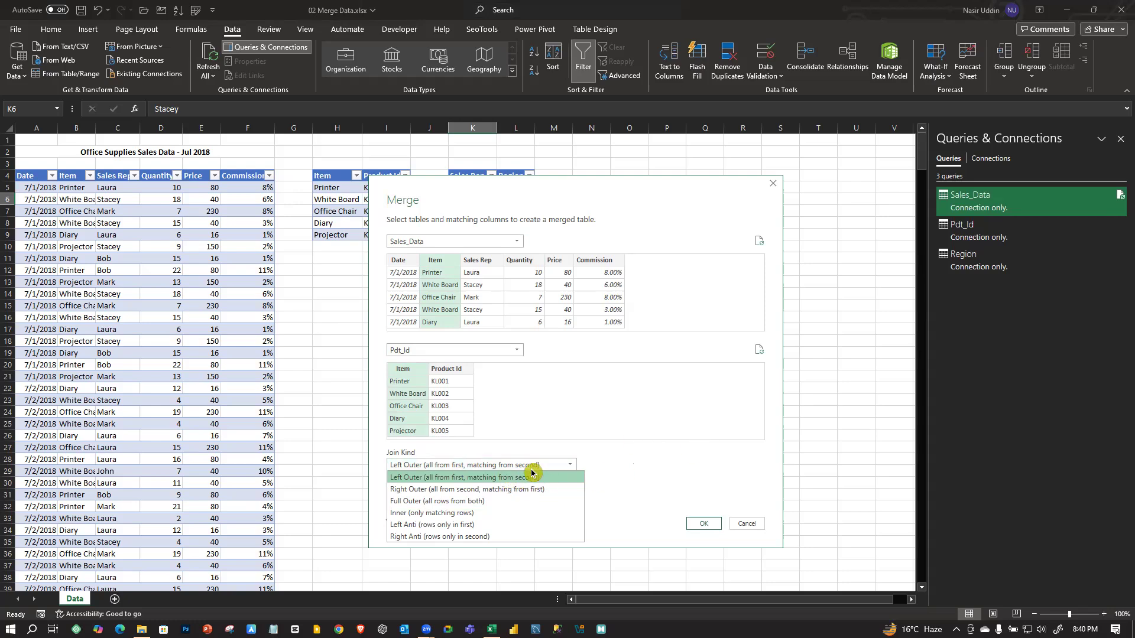
pyautogui.click(631, 459)
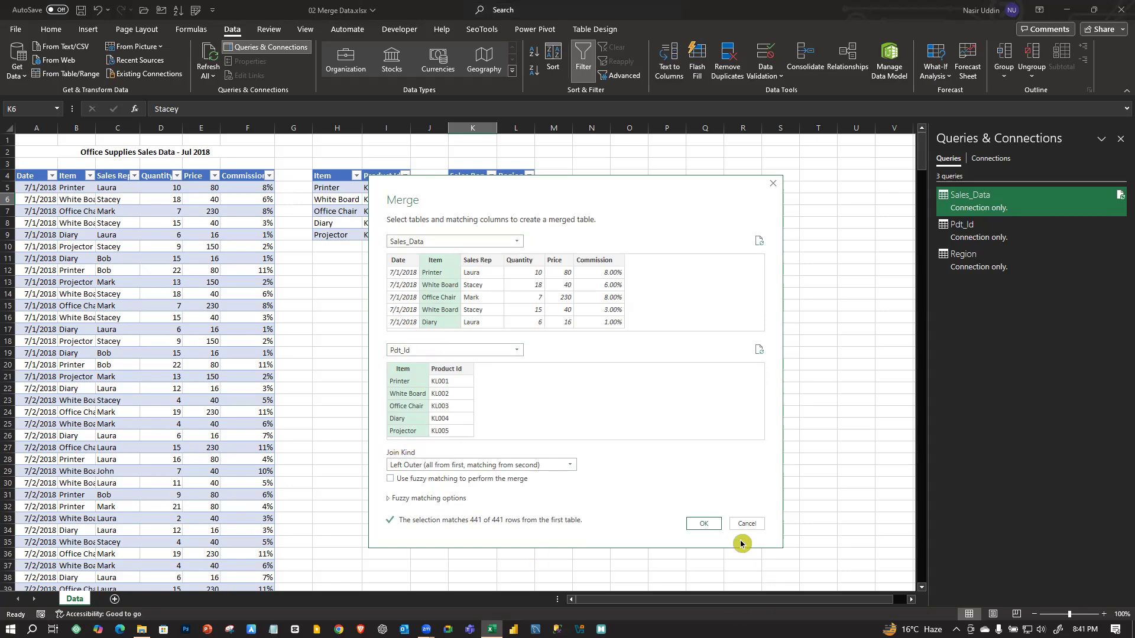
pyautogui.click(706, 526)
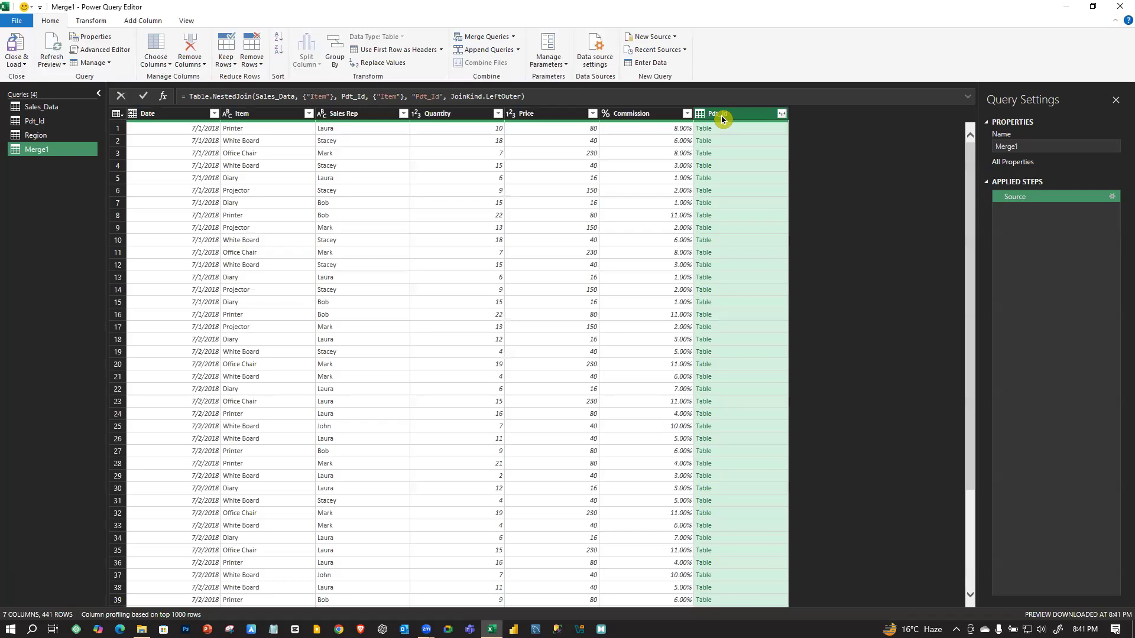
# - Expand the Pdt_Id column to Product Id only, without the original column name as prefix, and place it directly after Item
pyautogui.scroll(-2, 720, 373)
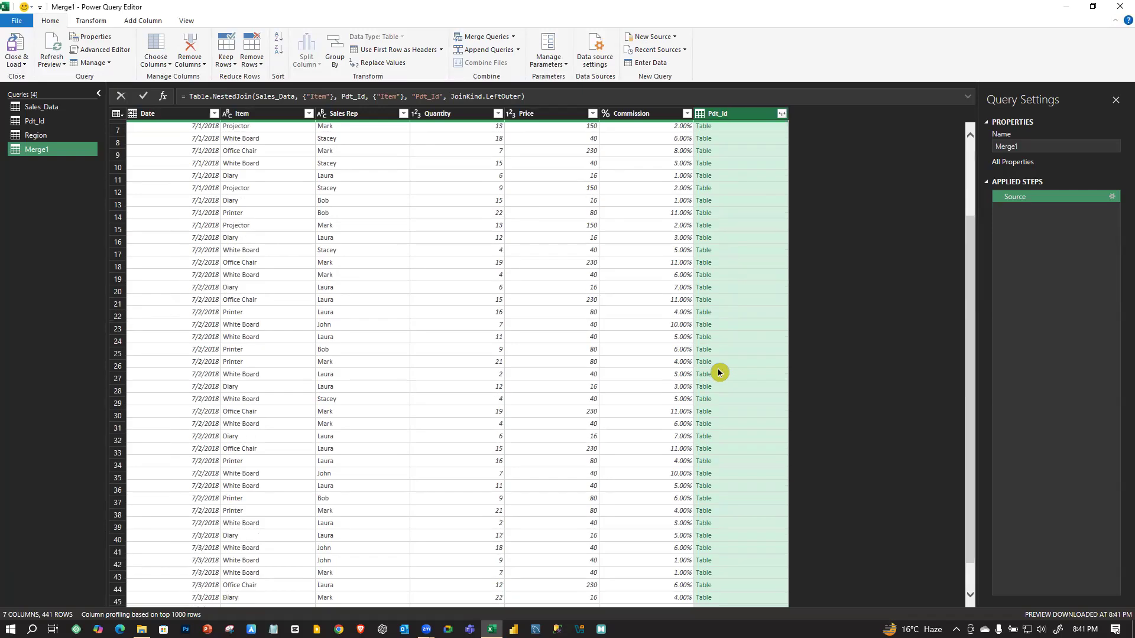
pyautogui.scroll(2, 719, 372)
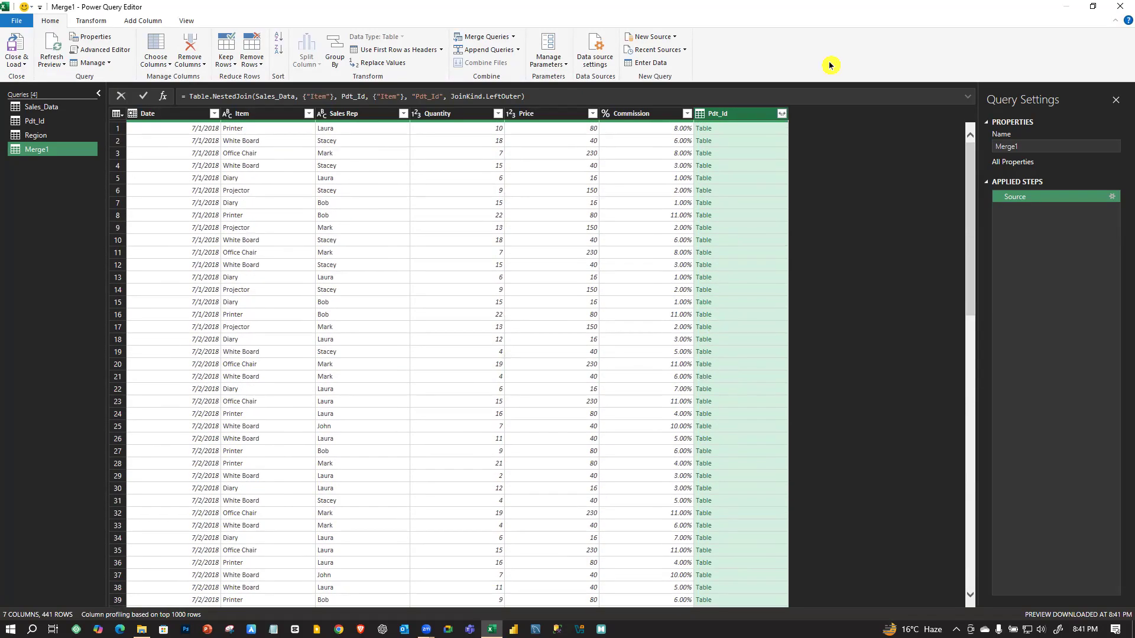
pyautogui.click(781, 114)
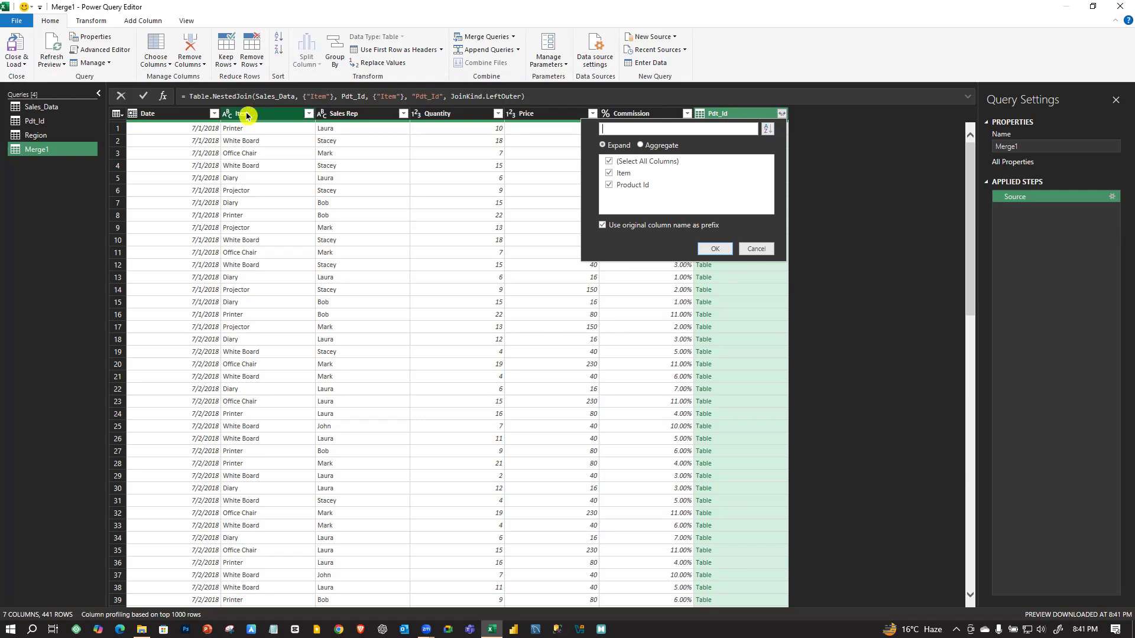
pyautogui.click(609, 186)
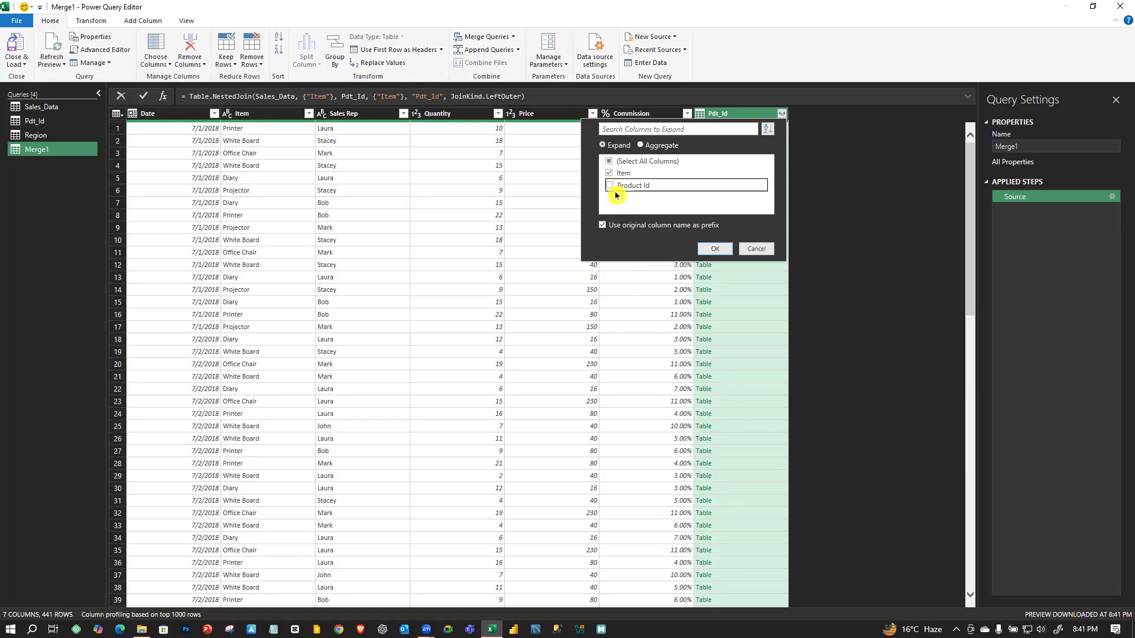
pyautogui.click(609, 174)
pyautogui.click(610, 187)
pyautogui.click(603, 226)
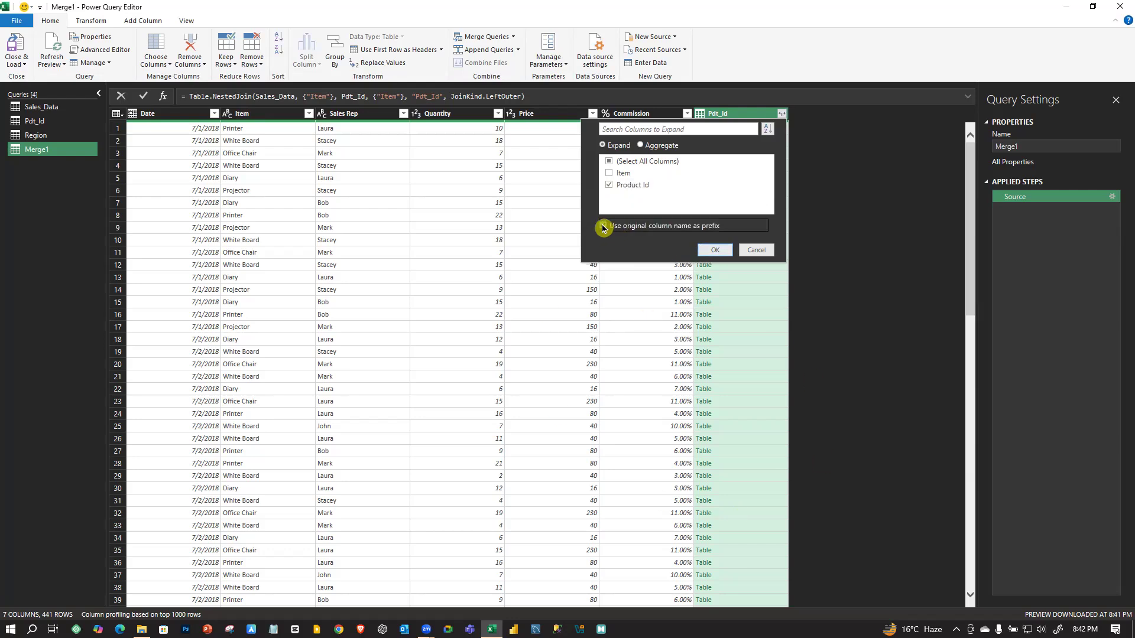
pyautogui.click(717, 251)
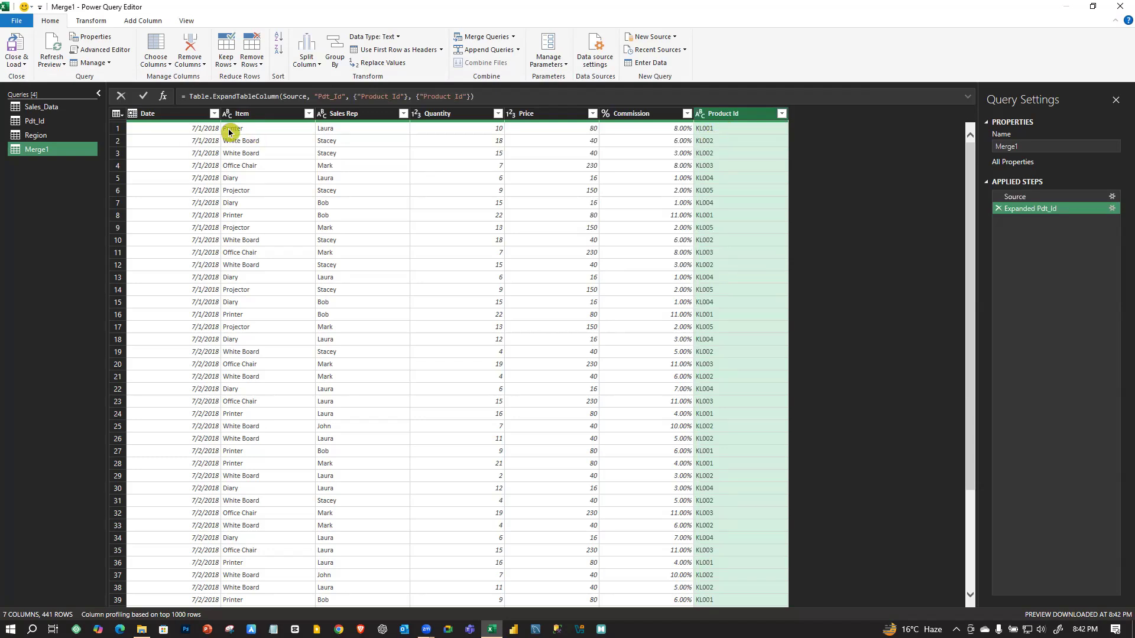
pyautogui.moveTo(727, 114); pyautogui.dragTo(334, 133)
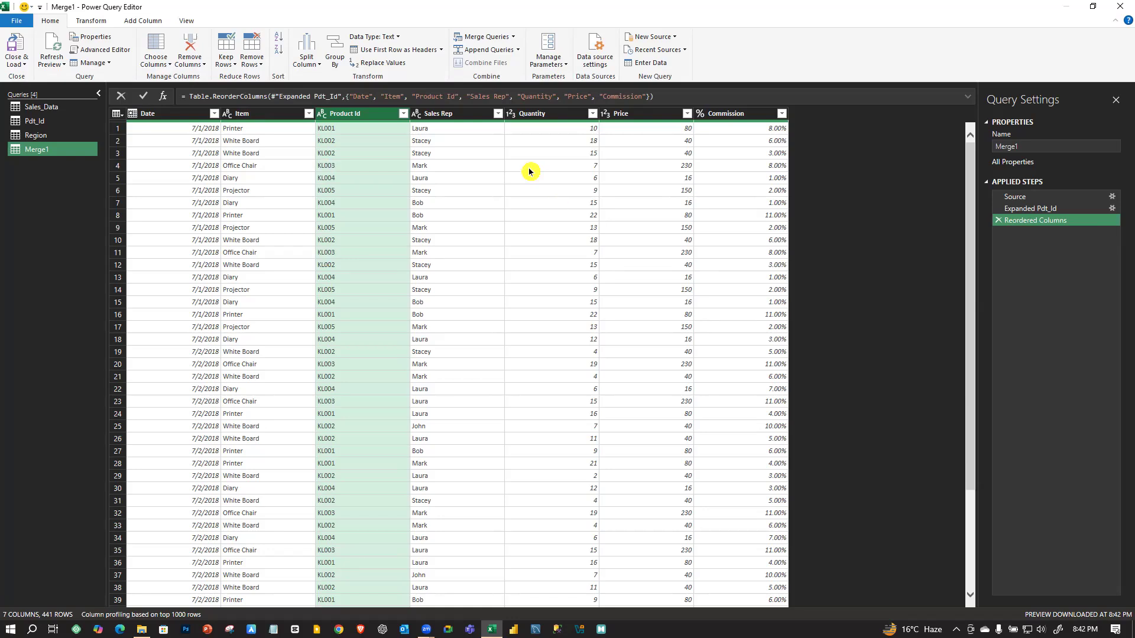
# - Close the query editor and load the Merge1 query as Only Create Connection
pyautogui.click(26, 64)
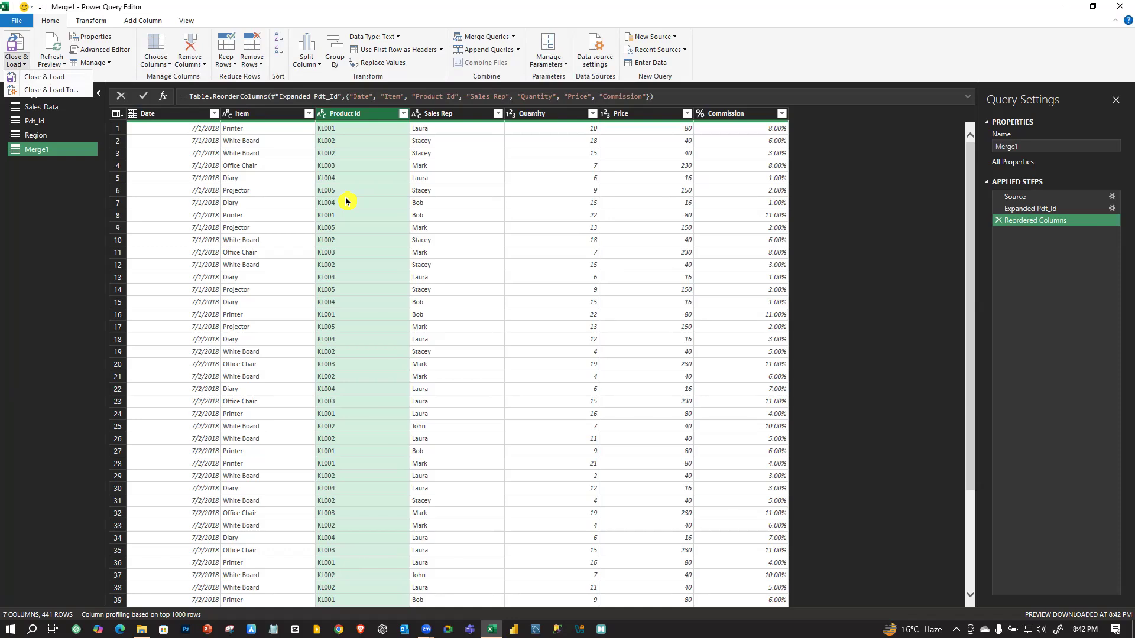
pyautogui.click(57, 92)
pyautogui.click(512, 261)
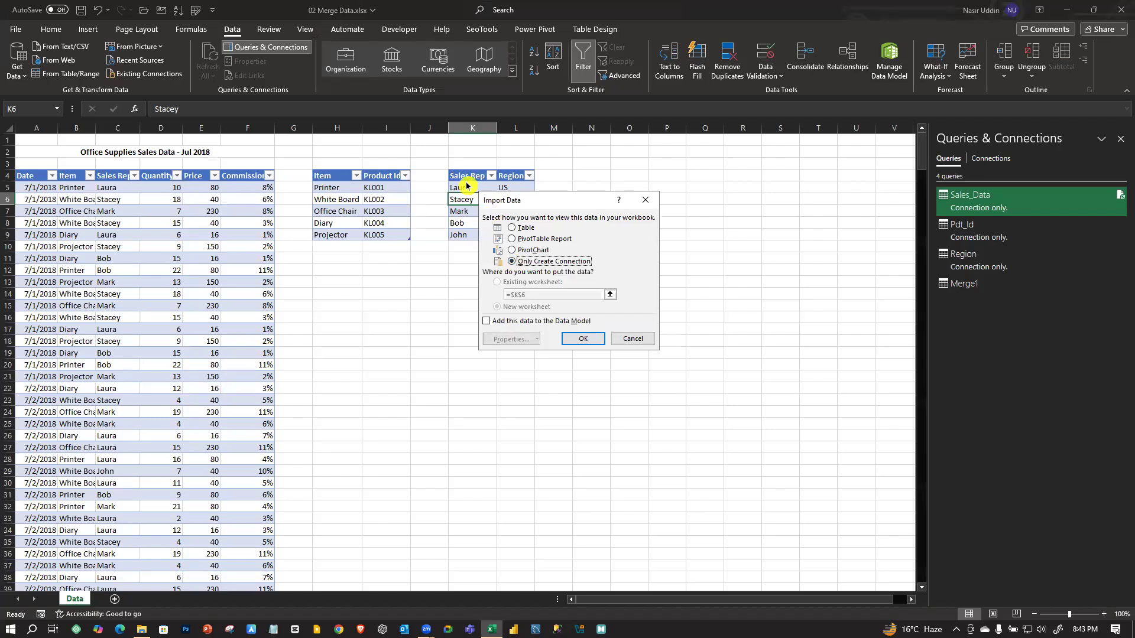
pyautogui.click(584, 339)
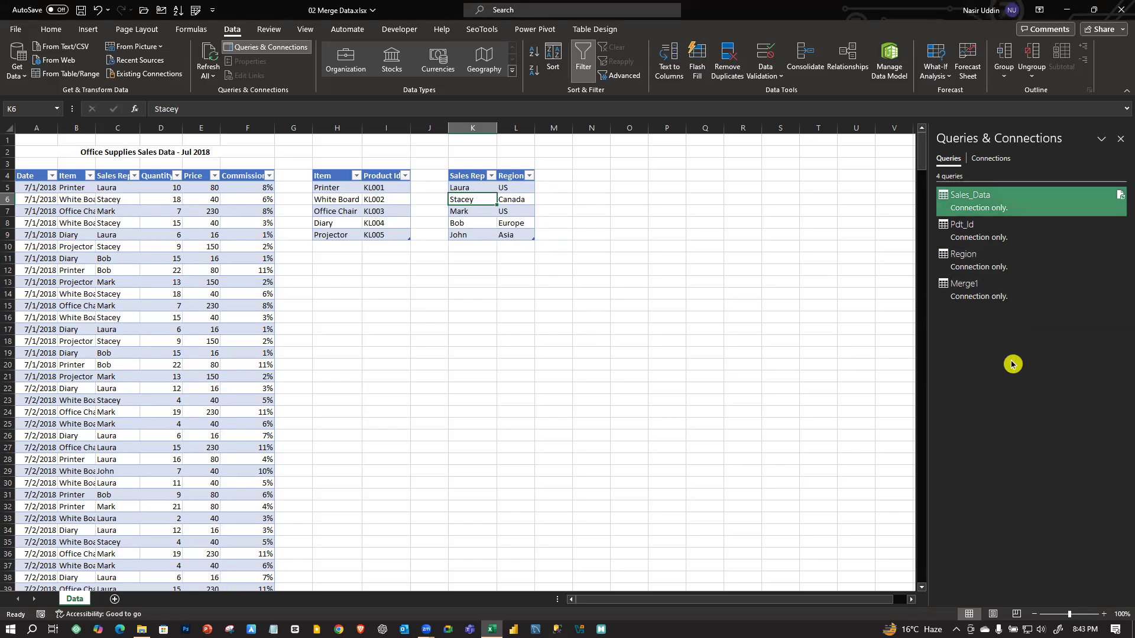
# - Start a query merge with Merge1 as the first table and Region as the second table
pyautogui.click(979, 299)
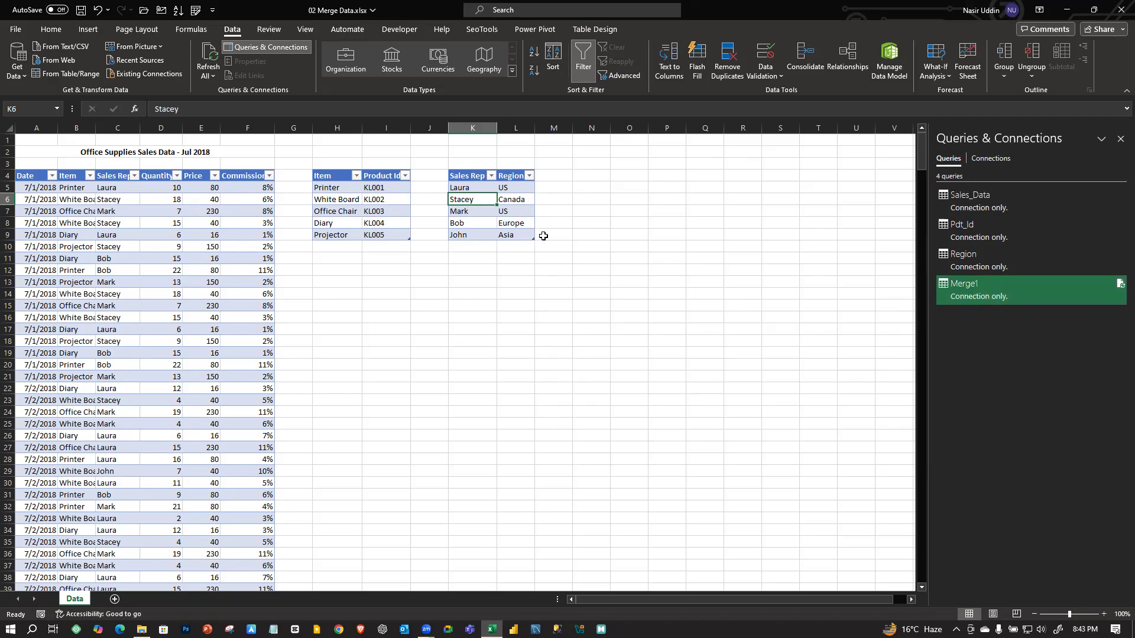
pyautogui.rightClick(984, 294)
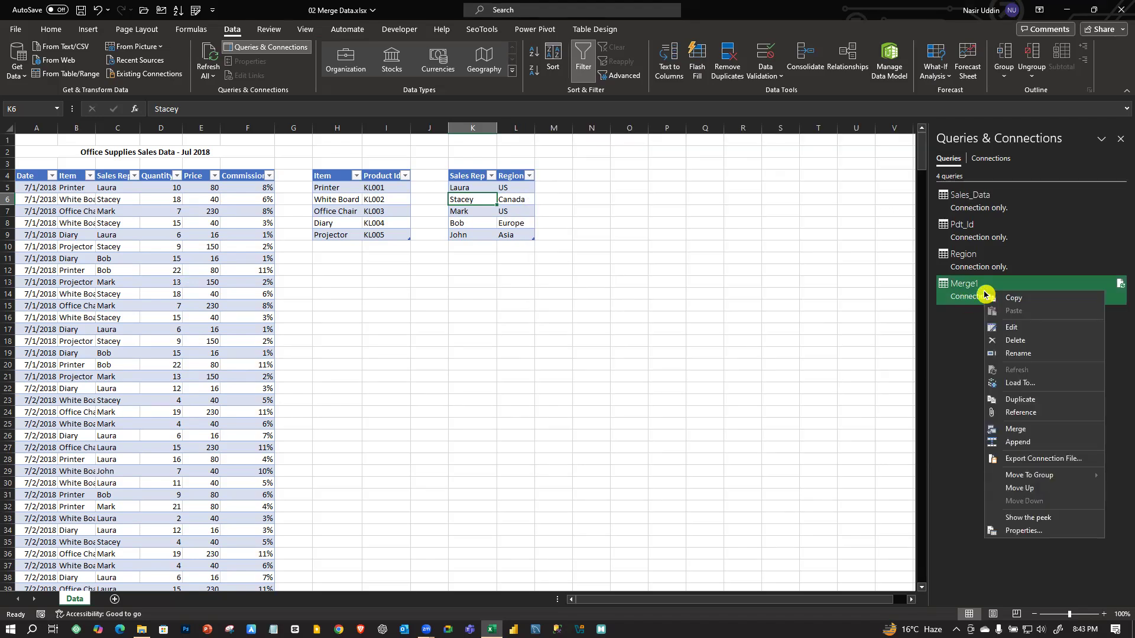
pyautogui.click(1039, 433)
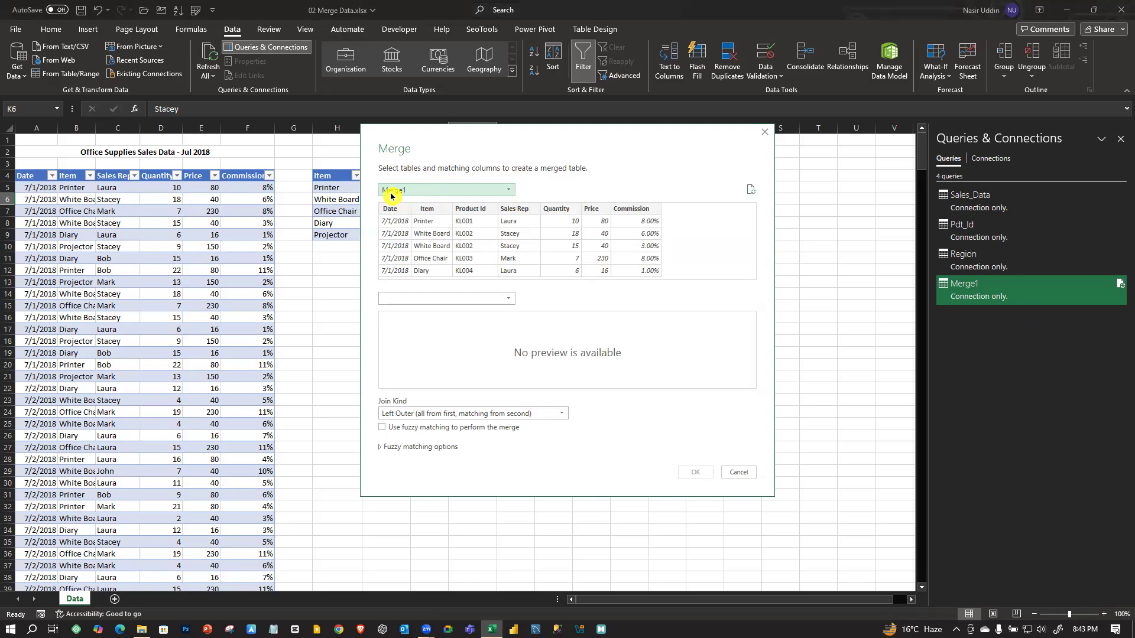
pyautogui.click(508, 298)
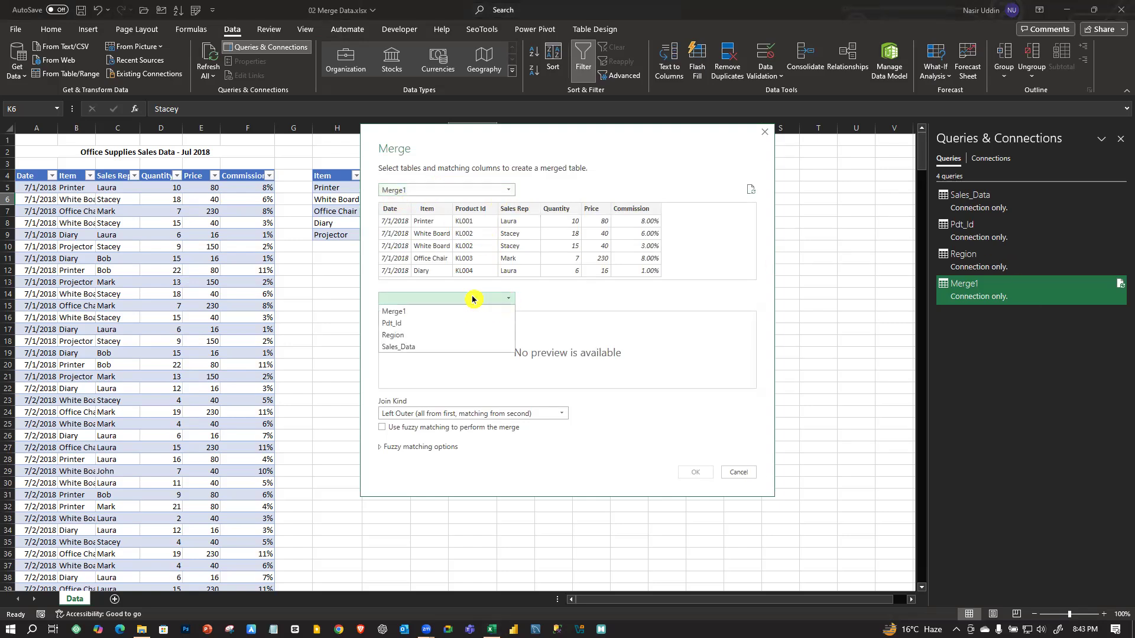
pyautogui.click(395, 336)
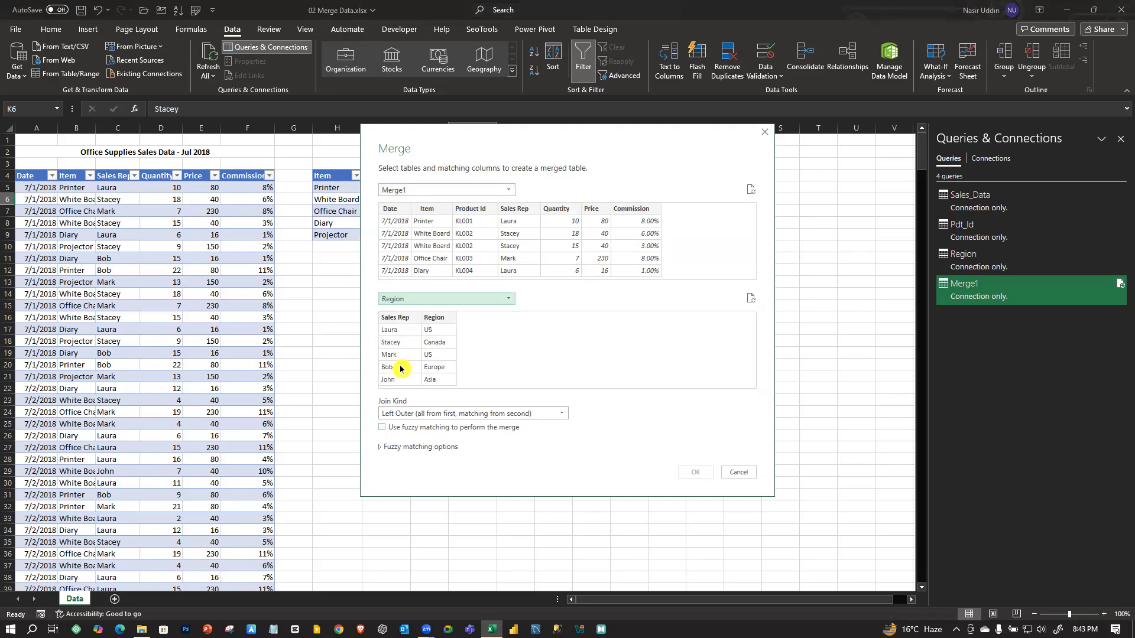
# - Match the two tables on their Sales Rep columns and create the merge with the Left Outer join kind
pyautogui.click(398, 318)
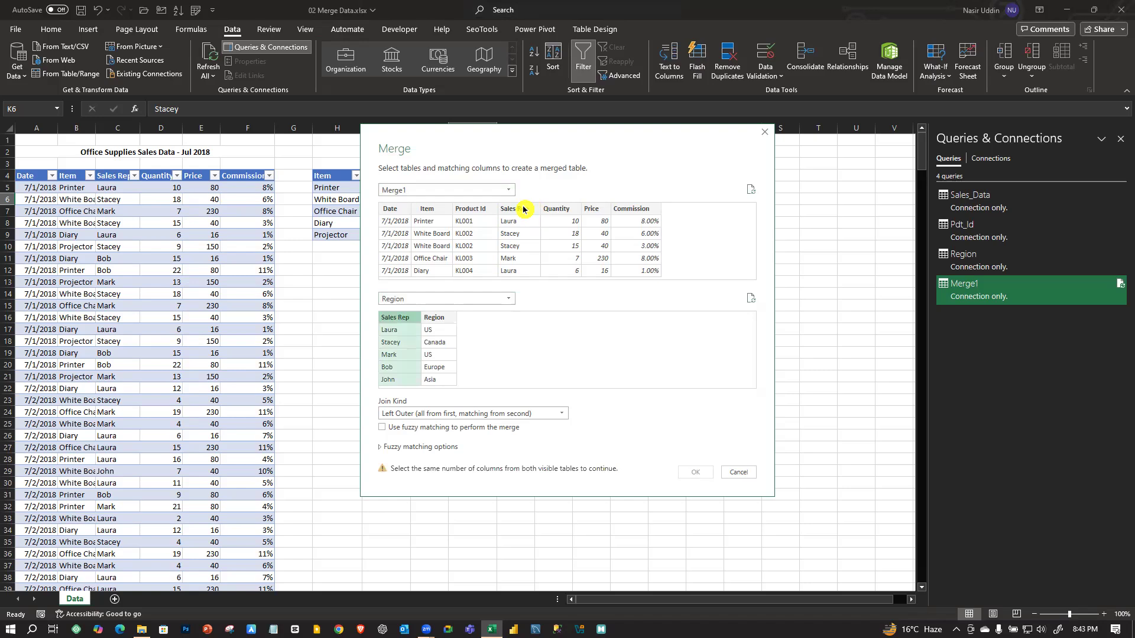
pyautogui.click(520, 210)
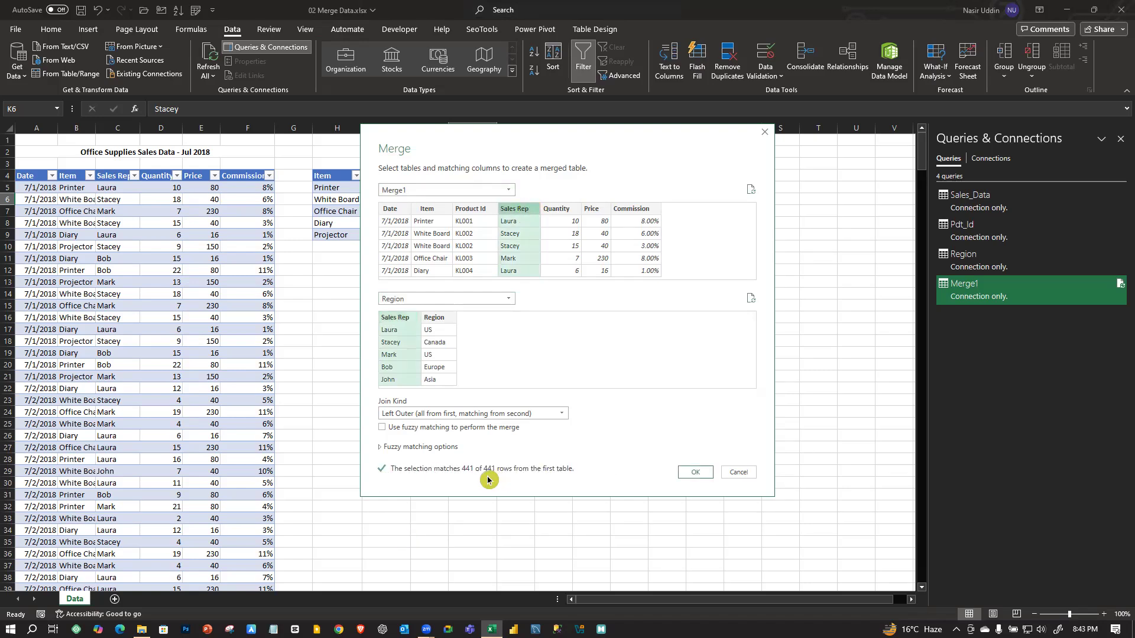
pyautogui.click(696, 472)
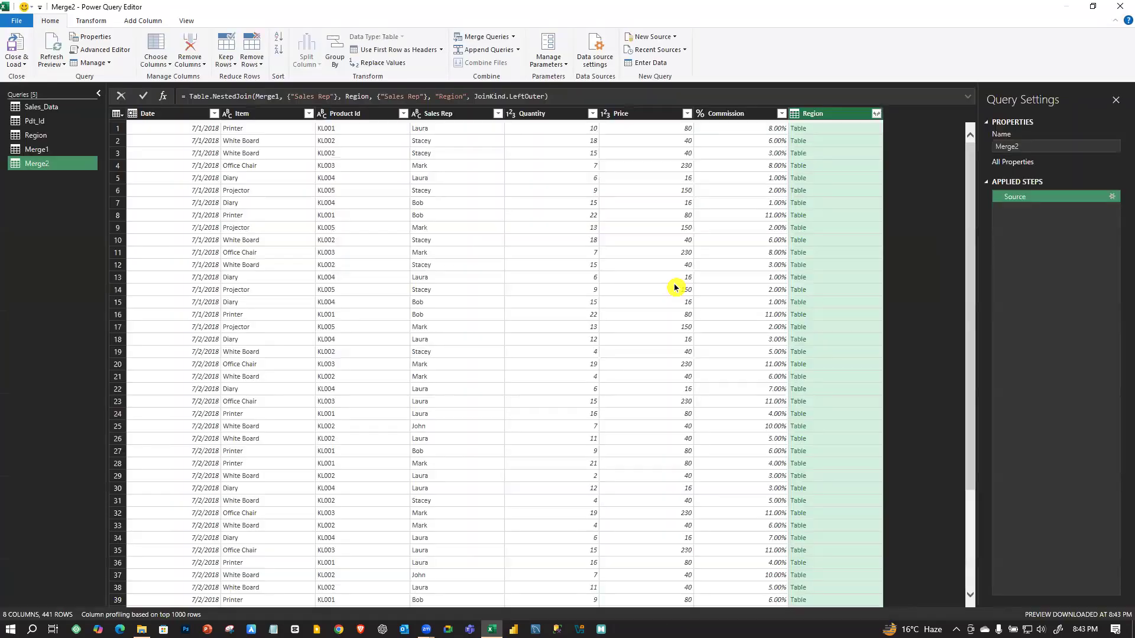
# - Expand the Region table column to its Region field only, without the original column name as prefix
pyautogui.click(878, 114)
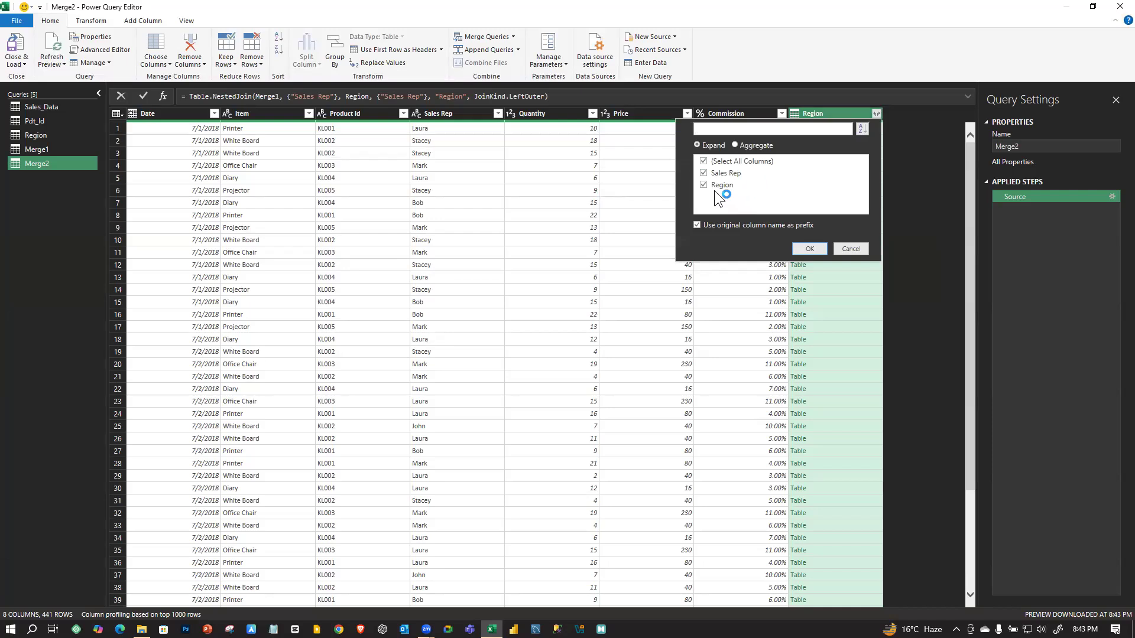
pyautogui.click(704, 174)
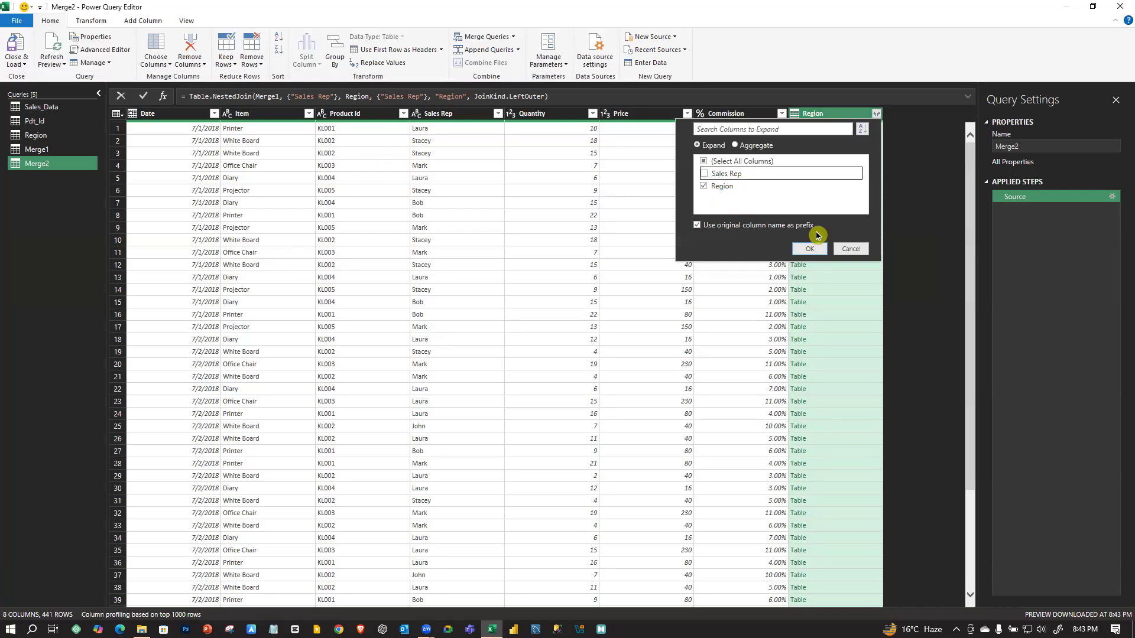
pyautogui.click(700, 227)
pyautogui.click(810, 249)
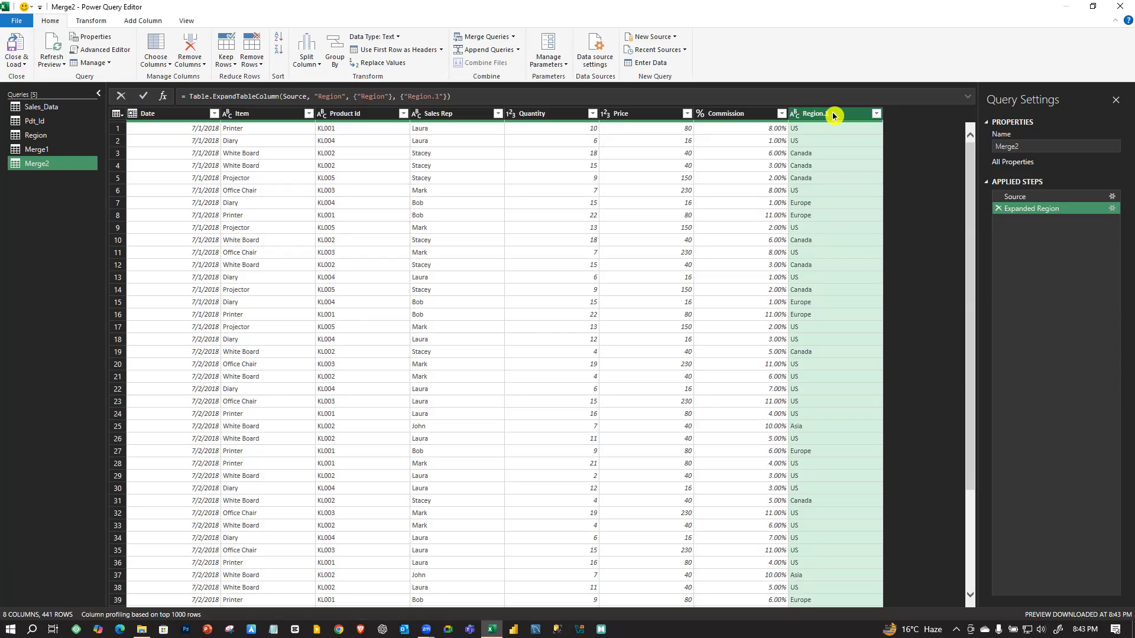
# - Place the expanded Region.1 column directly after Sales Rep and rename it Region
pyautogui.moveTo(830, 115); pyautogui.dragTo(533, 148)
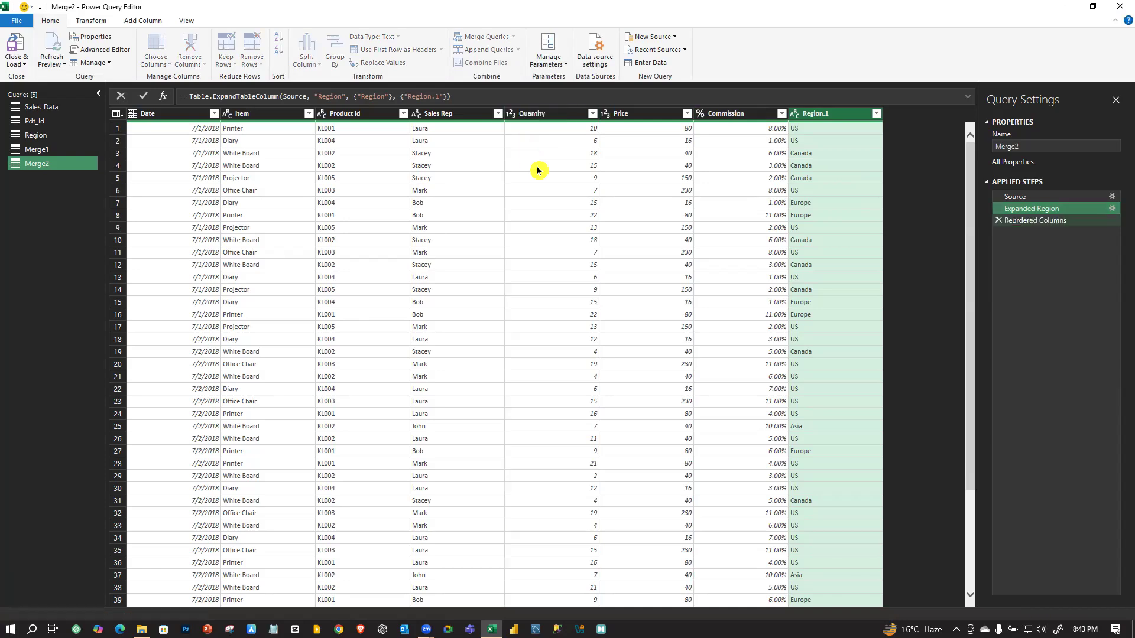
pyautogui.doubleClick(545, 116)
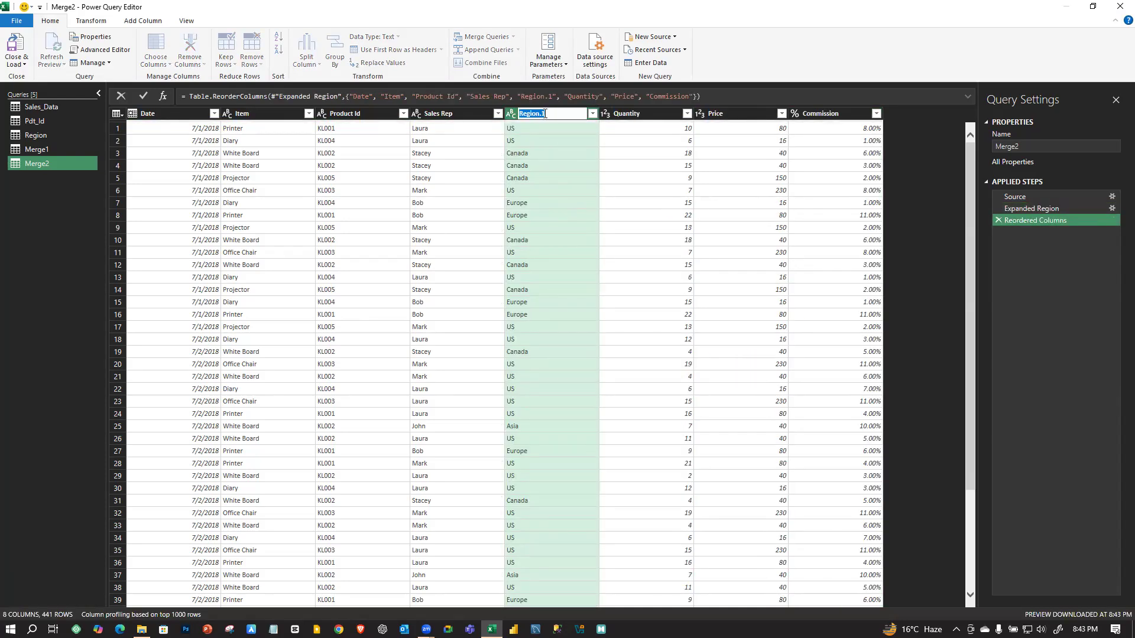
pyautogui.write('R')
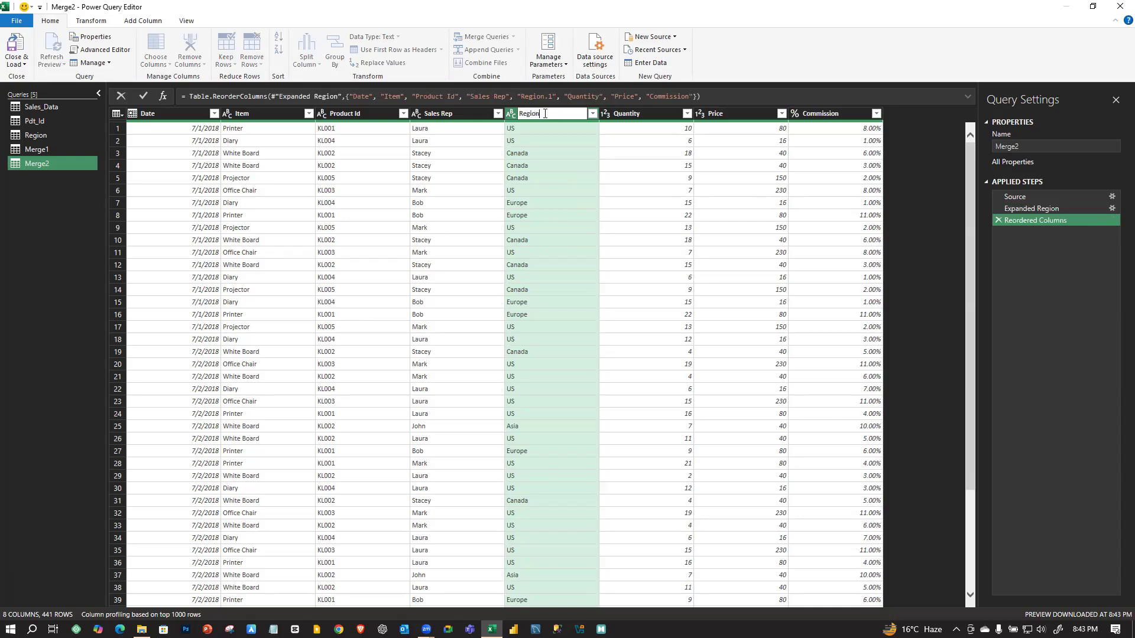
pyautogui.click(926, 167)
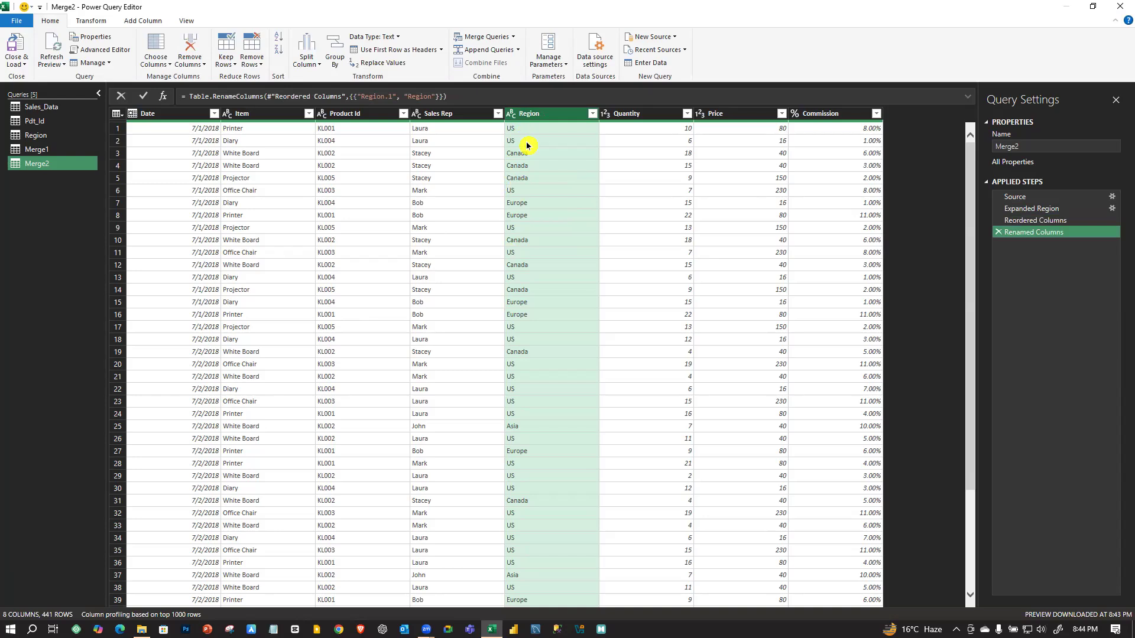
# - Check the Sales Rep and Region values in the first rows, and load the merged query to a new worksheet
pyautogui.click(425, 132)
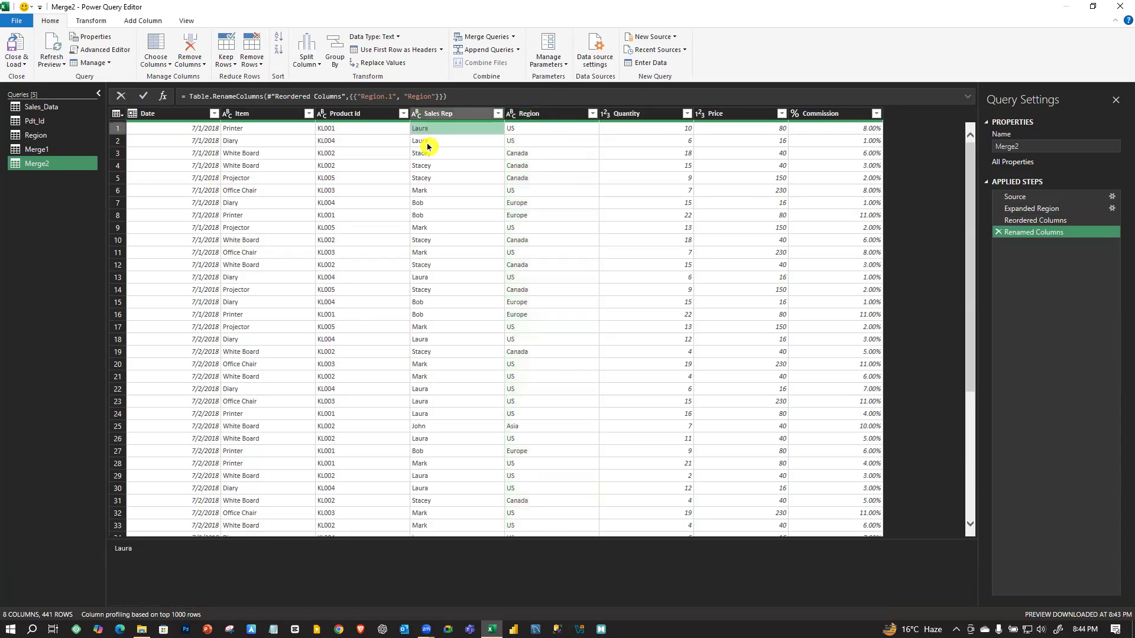
pyautogui.click(428, 144)
pyautogui.click(513, 131)
pyautogui.click(529, 144)
pyautogui.click(528, 167)
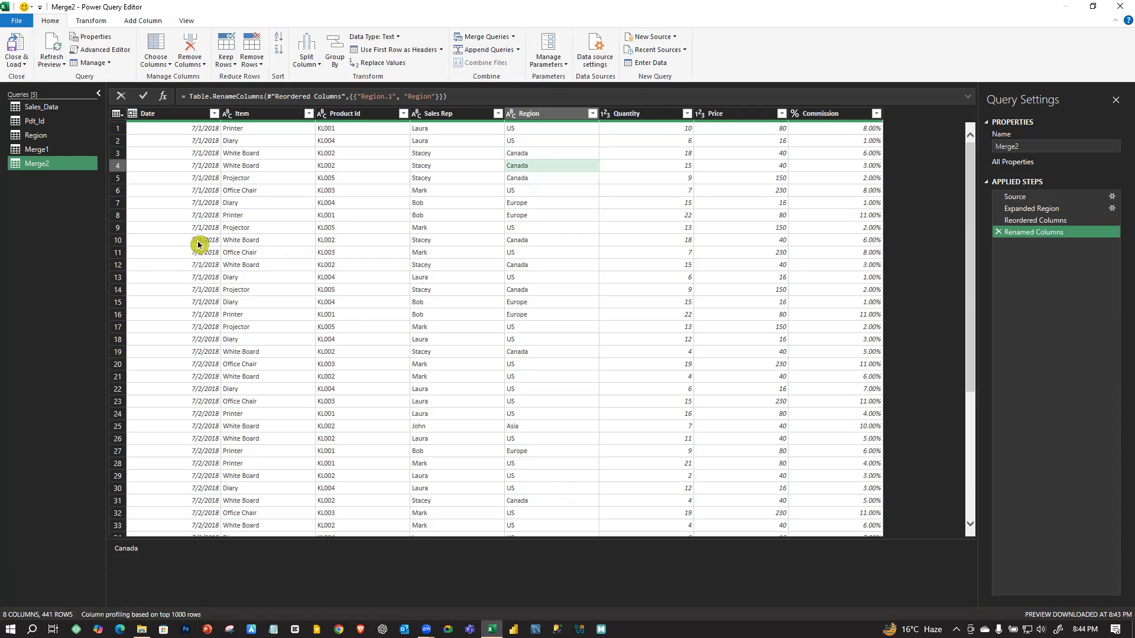
pyautogui.scroll(-3, 276, 365)
pyautogui.scroll(3, 276, 365)
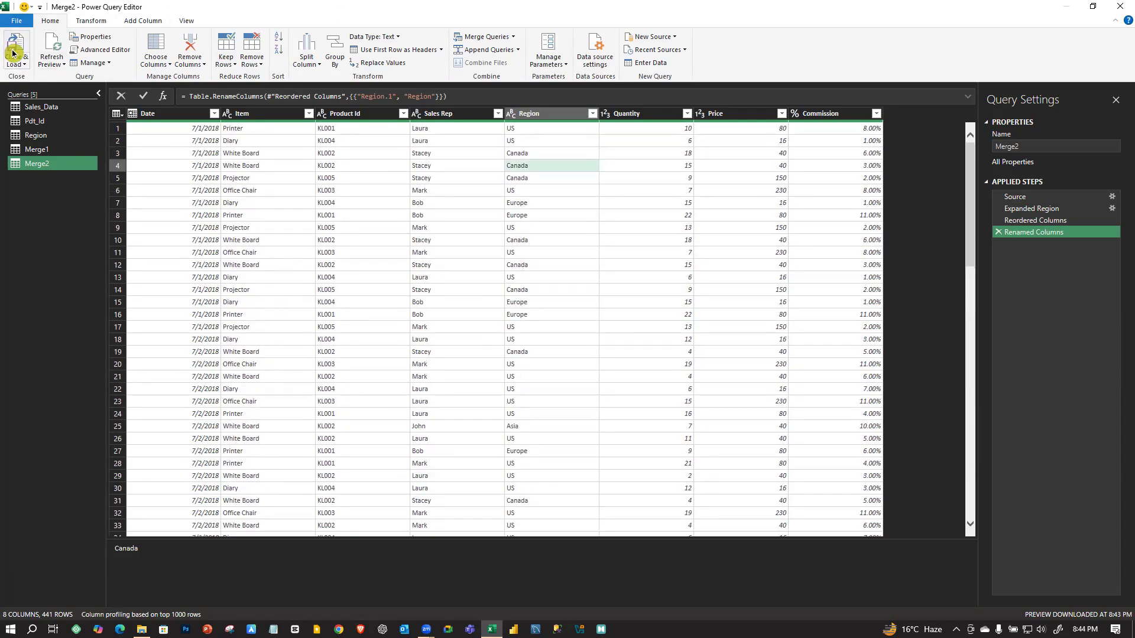
pyautogui.click(18, 49)
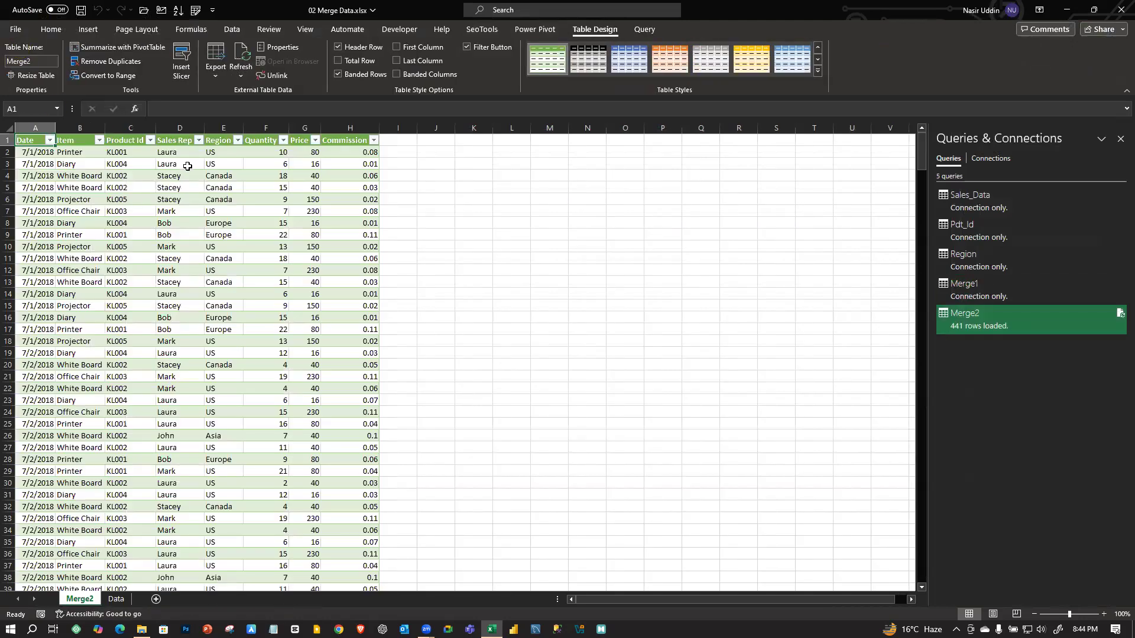
# - Examine the merged table on the Merge2 sheet and compare it with the source tables on the Data sheet
pyautogui.scroll(-10, 187, 166)
pyautogui.scroll(-8, 281, 239)
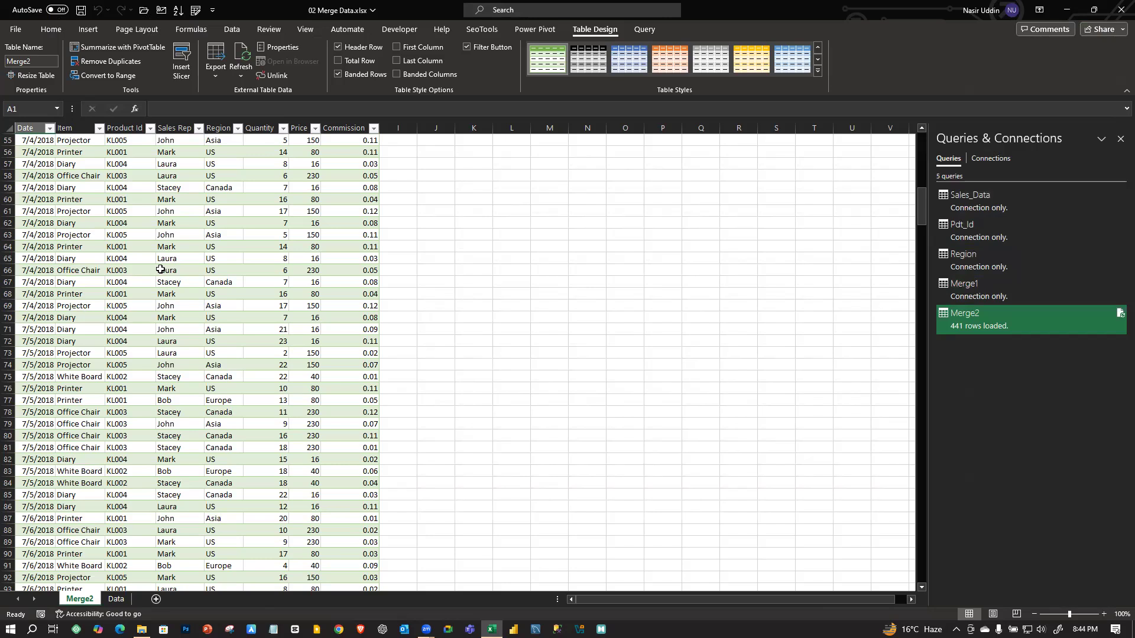
pyautogui.scroll(7, 160, 269)
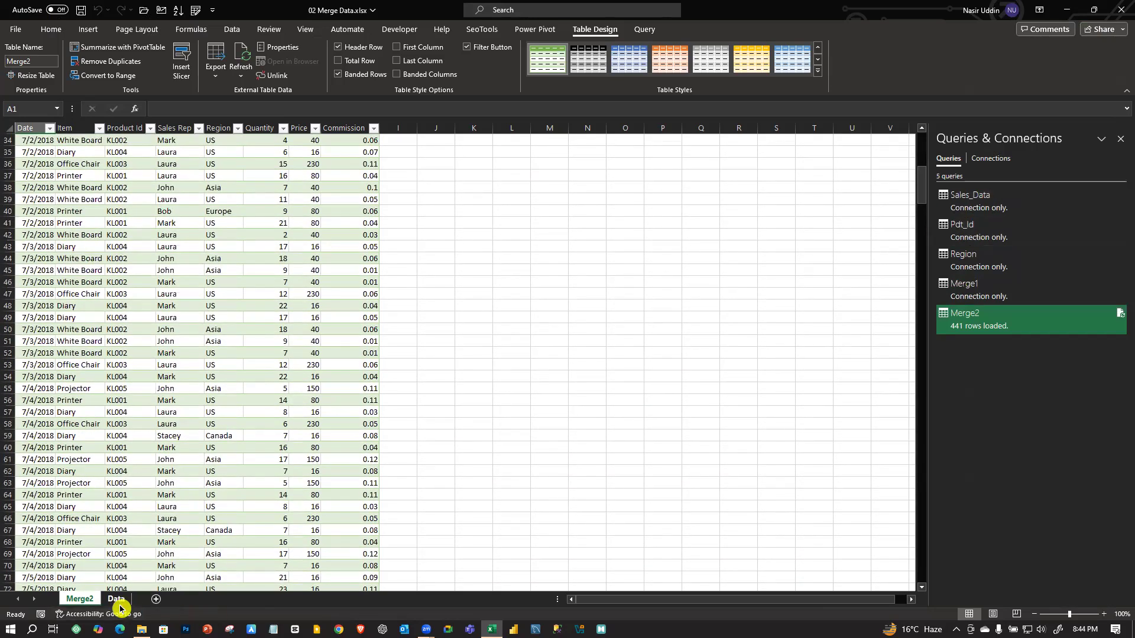
pyautogui.click(116, 599)
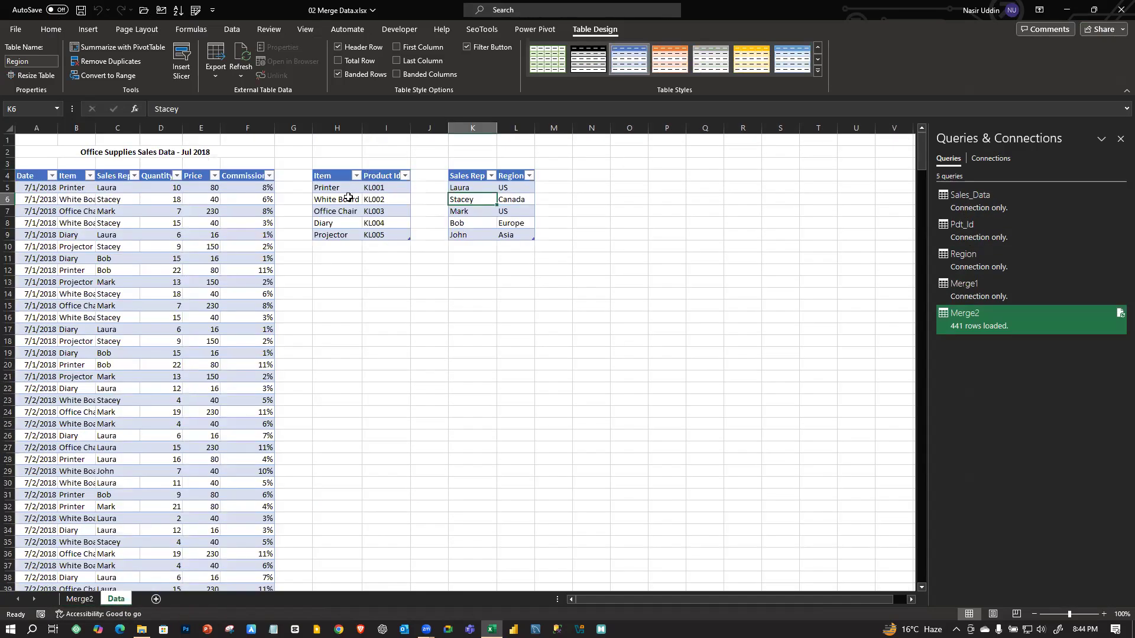
pyautogui.click(79, 600)
pyautogui.scroll(3, 214, 365)
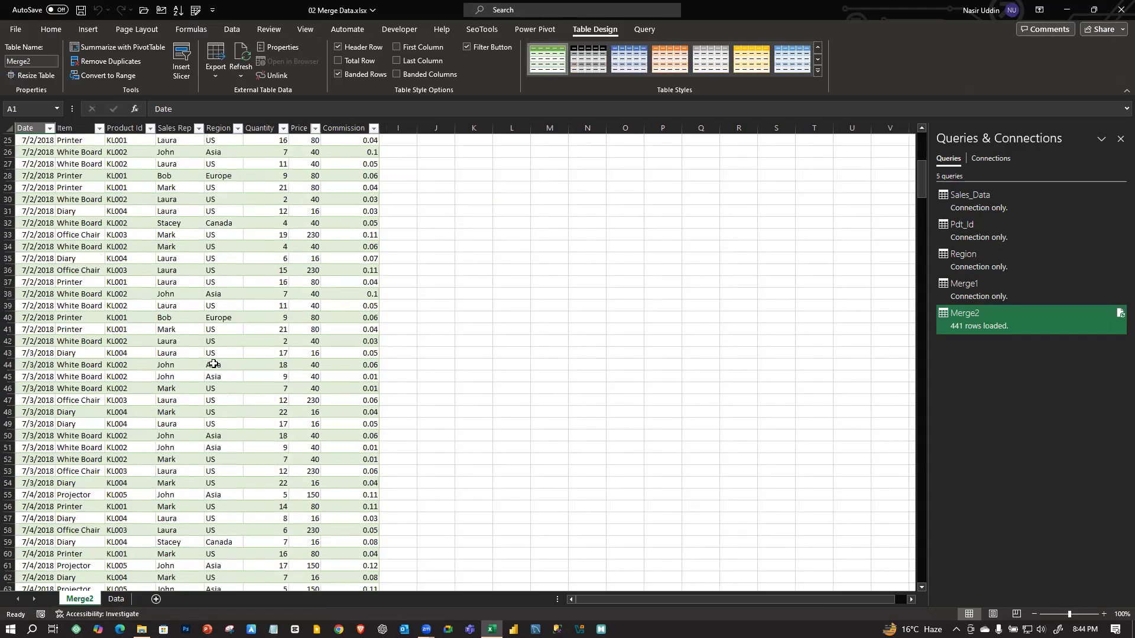
pyautogui.scroll(8, 213, 365)
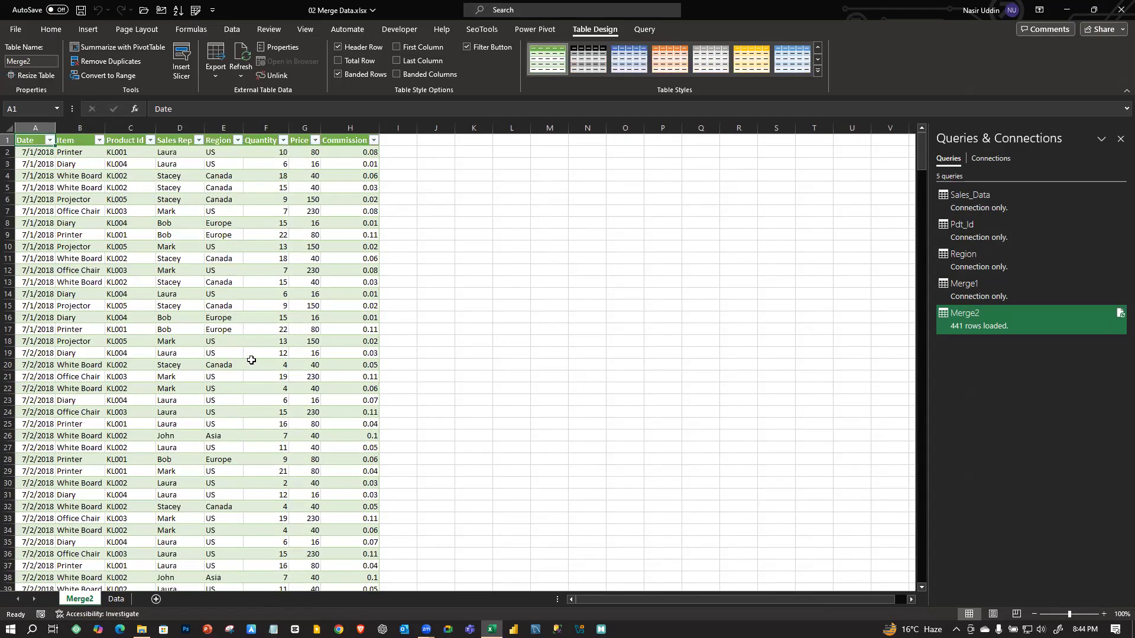
pyautogui.scroll(-20, 251, 360)
pyautogui.scroll(-11, 241, 390)
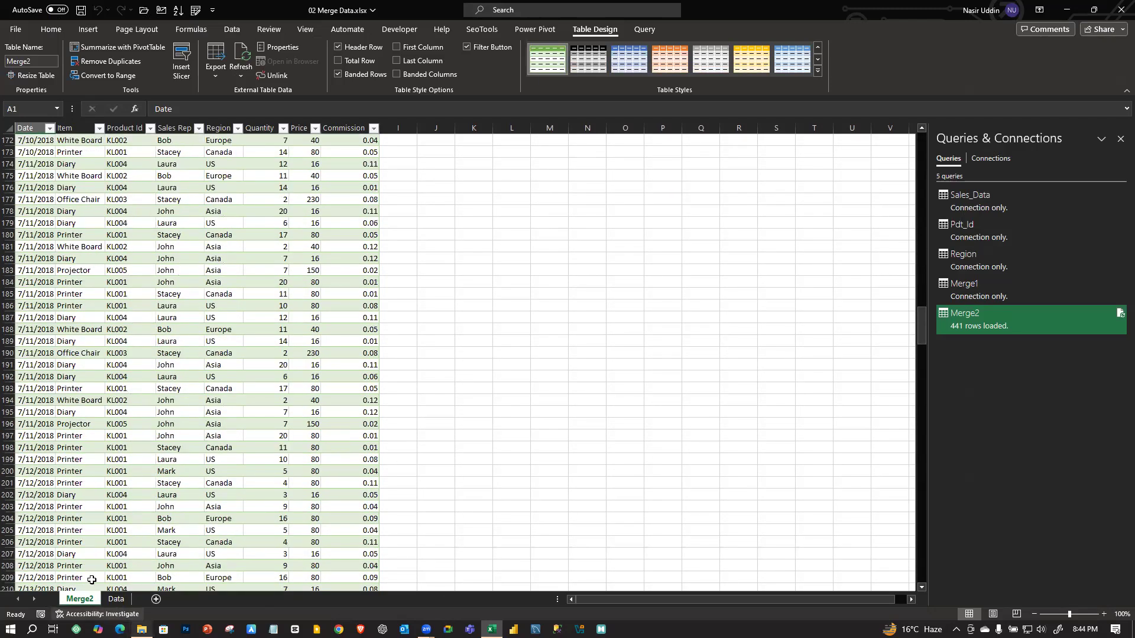
# - Return to the Data sheet and look over the rows of its sales table
pyautogui.click(116, 599)
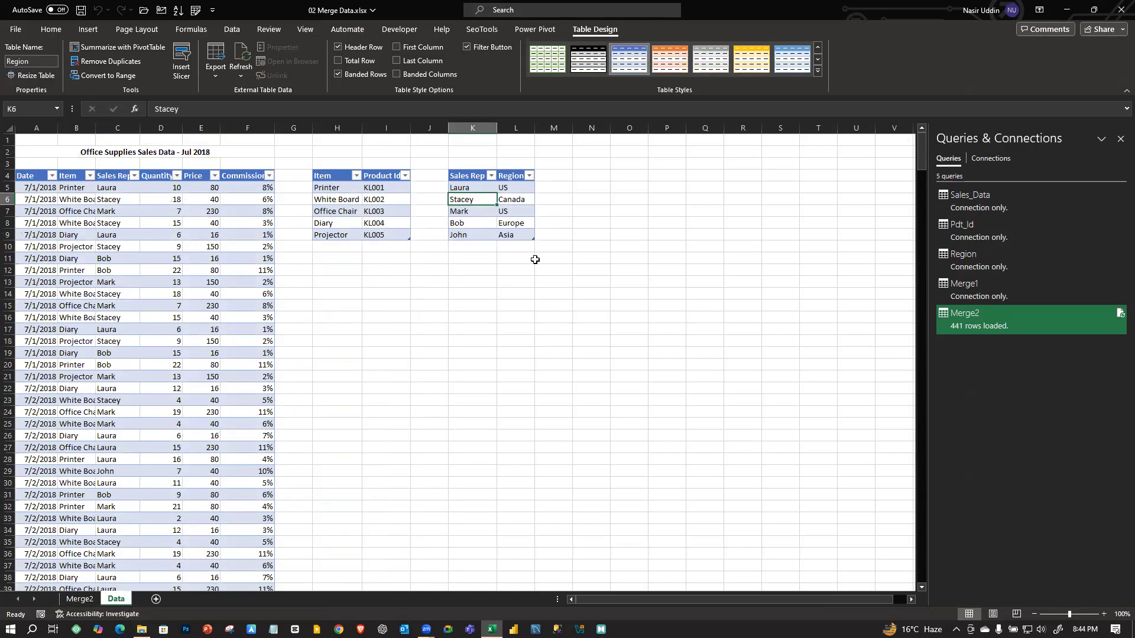
pyautogui.click(93, 484)
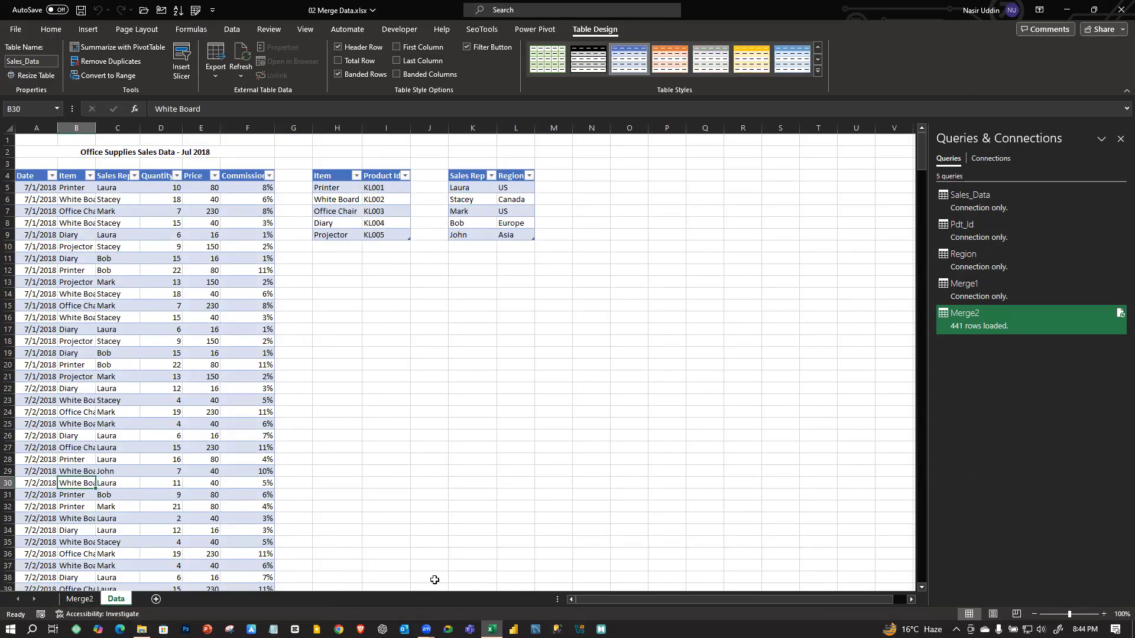
pyautogui.click(167, 342)
pyautogui.click(61, 333)
pyautogui.click(104, 409)
pyautogui.click(61, 304)
pyautogui.click(86, 372)
pyautogui.click(59, 293)
pyautogui.click(109, 354)
pyautogui.click(241, 343)
pyautogui.click(118, 296)
pyautogui.click(116, 354)
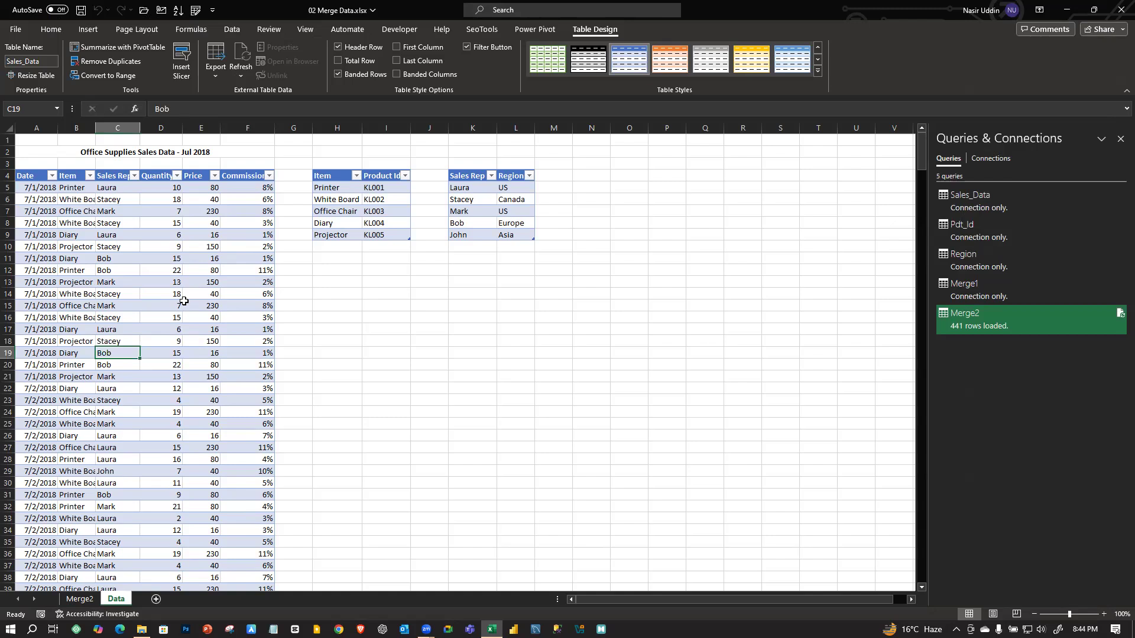
pyautogui.click(183, 302)
pyautogui.click(168, 386)
pyautogui.click(87, 327)
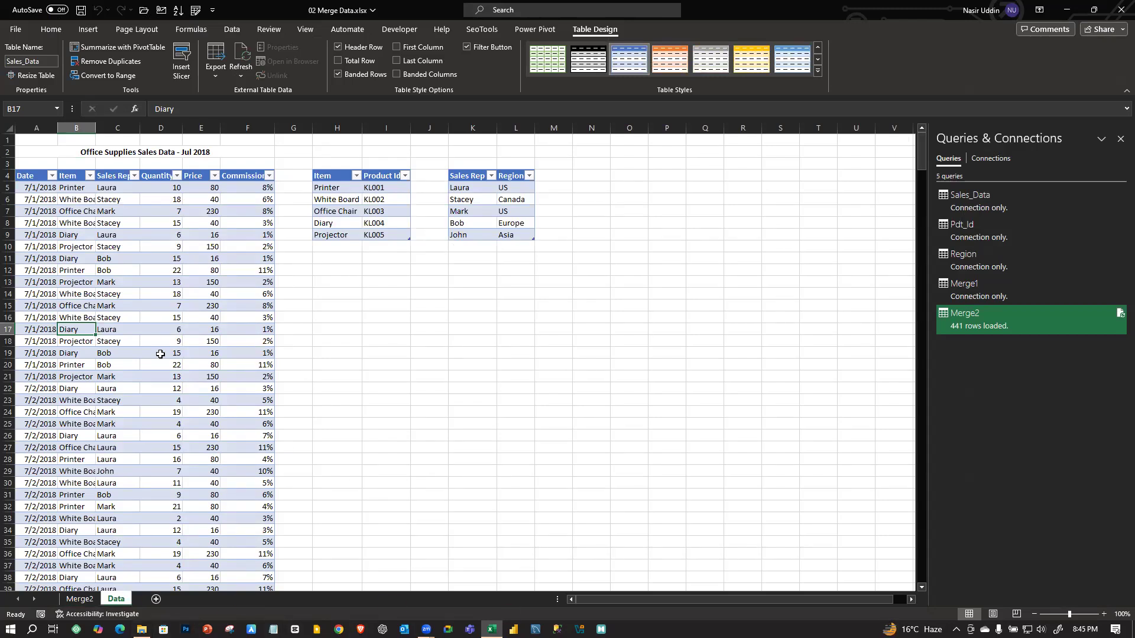
pyautogui.scroll(-3, 302, 383)
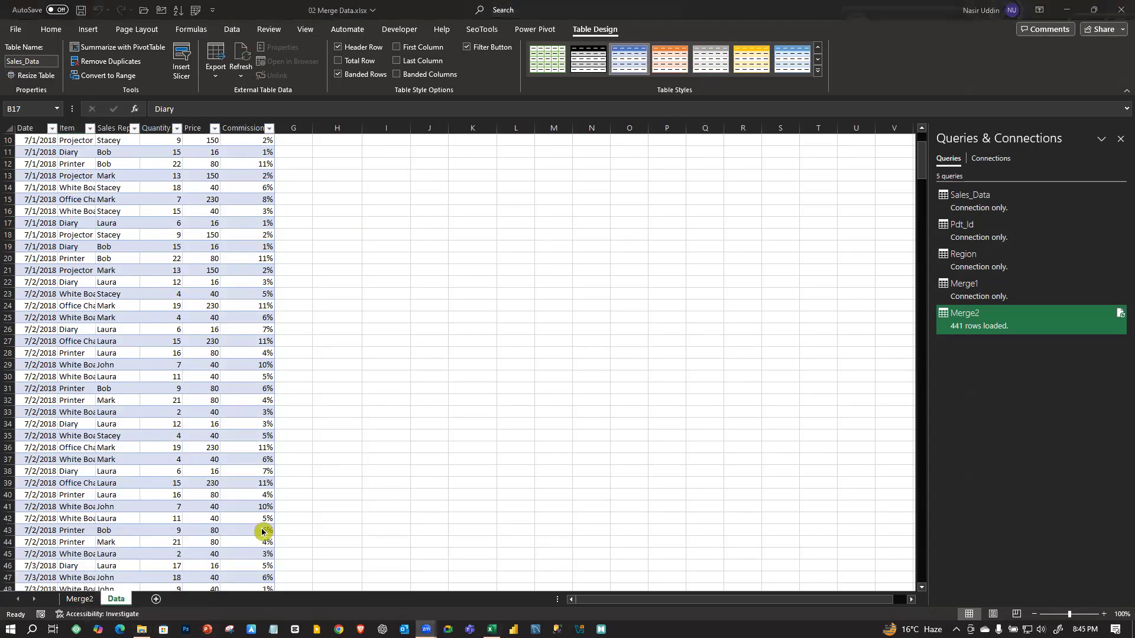
# - Close 02 Merge Data.xlsx without saving and open 03 Merge and other Columns Column operation.xlsx with editing and content enabled
pyautogui.click(1124, 10)
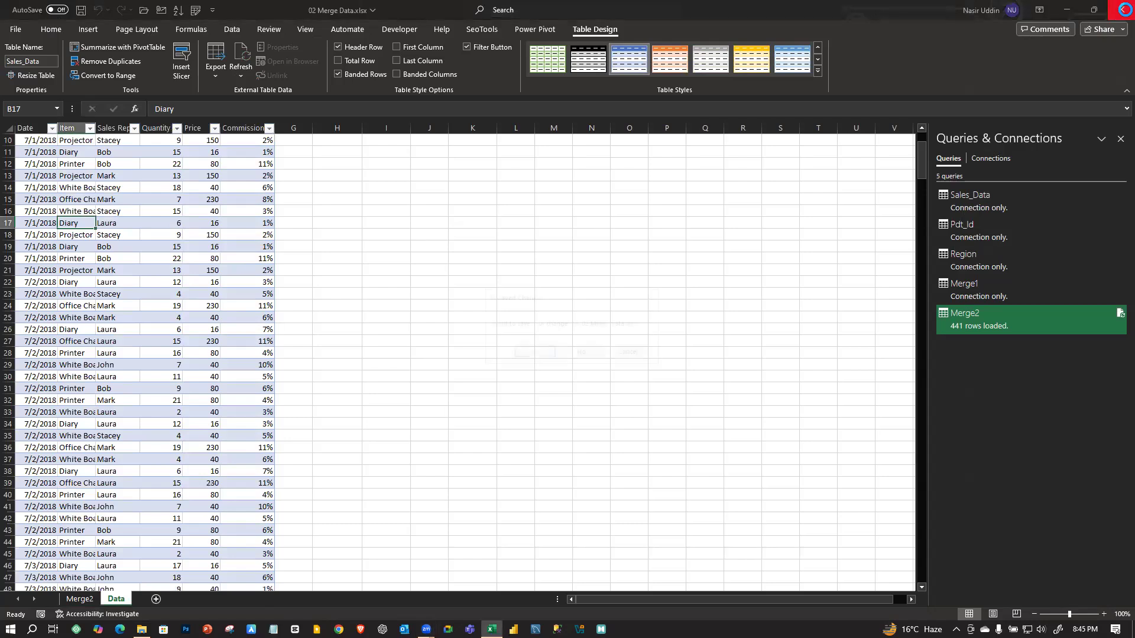
pyautogui.click(582, 352)
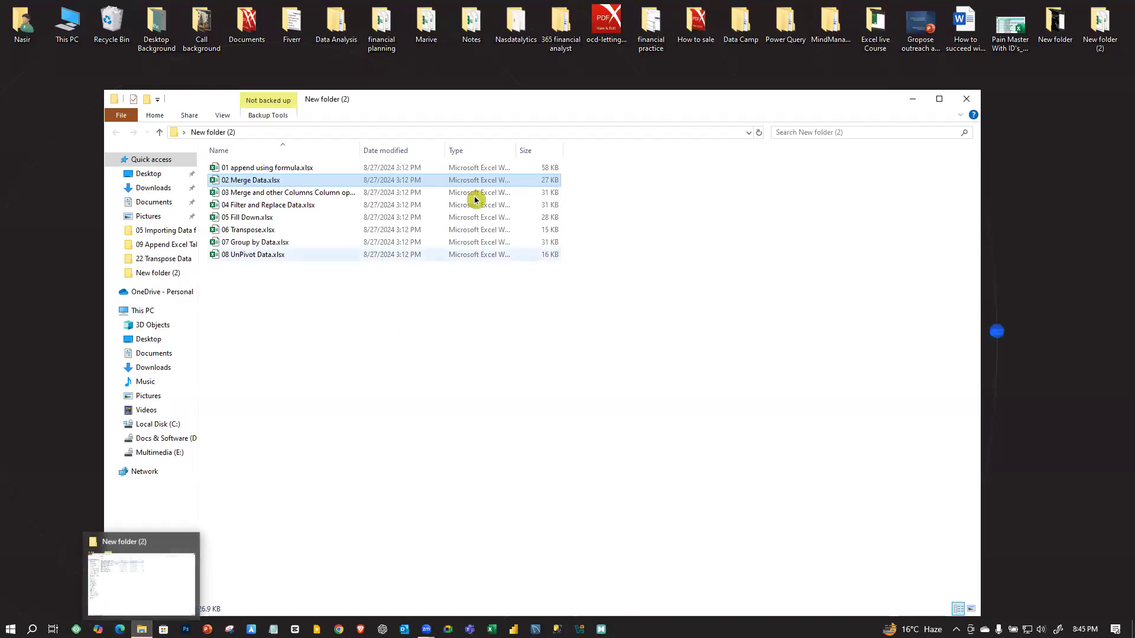
pyautogui.doubleClick(394, 193)
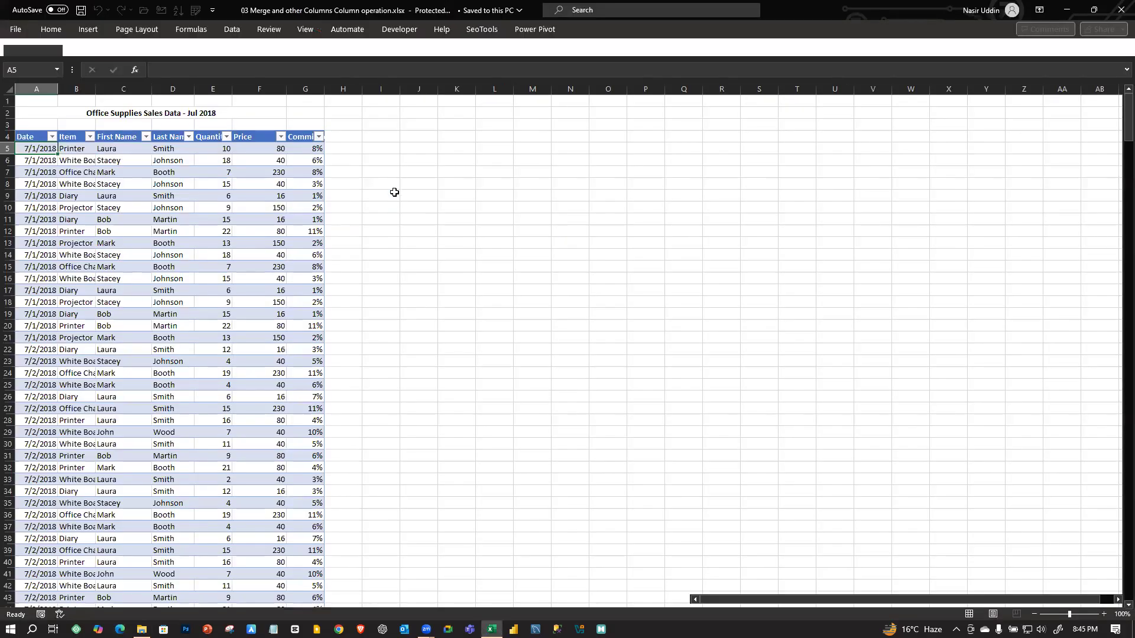
pyautogui.click(495, 49)
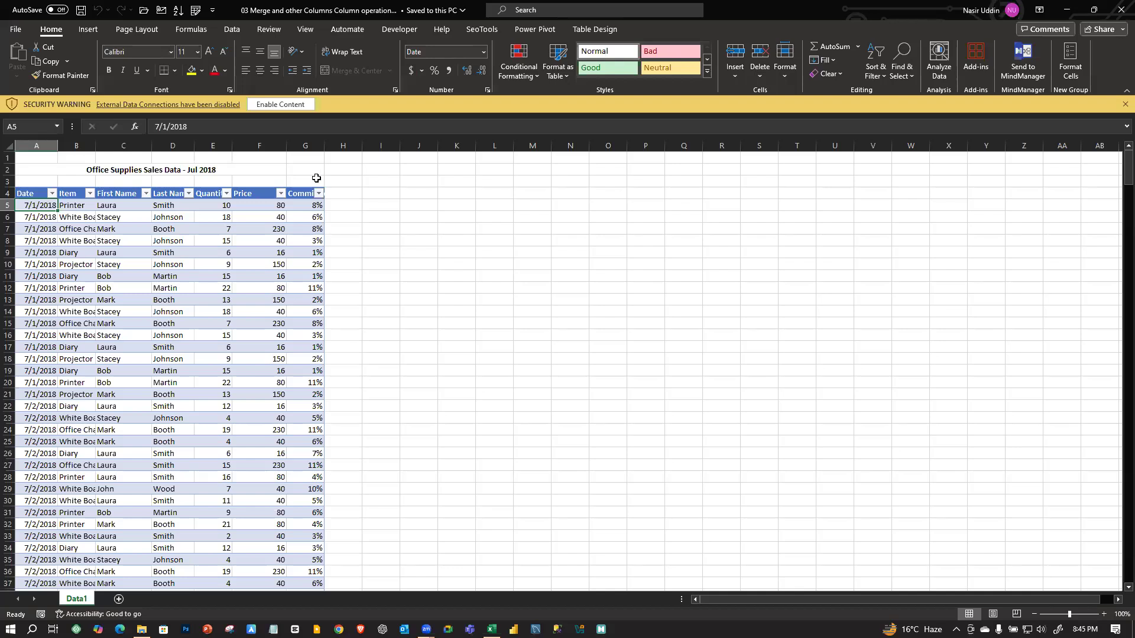
pyautogui.click(299, 105)
# - Examine the First Name and Last Name columns of the sales table on the Data1 sheet
pyautogui.click(155, 245)
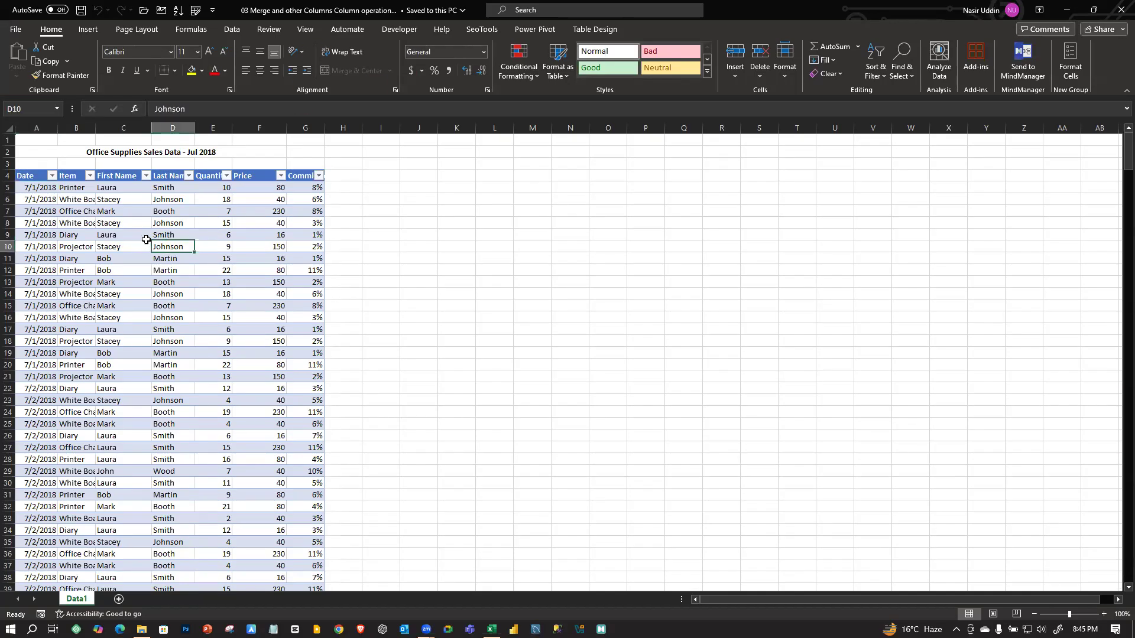
pyautogui.click(123, 129)
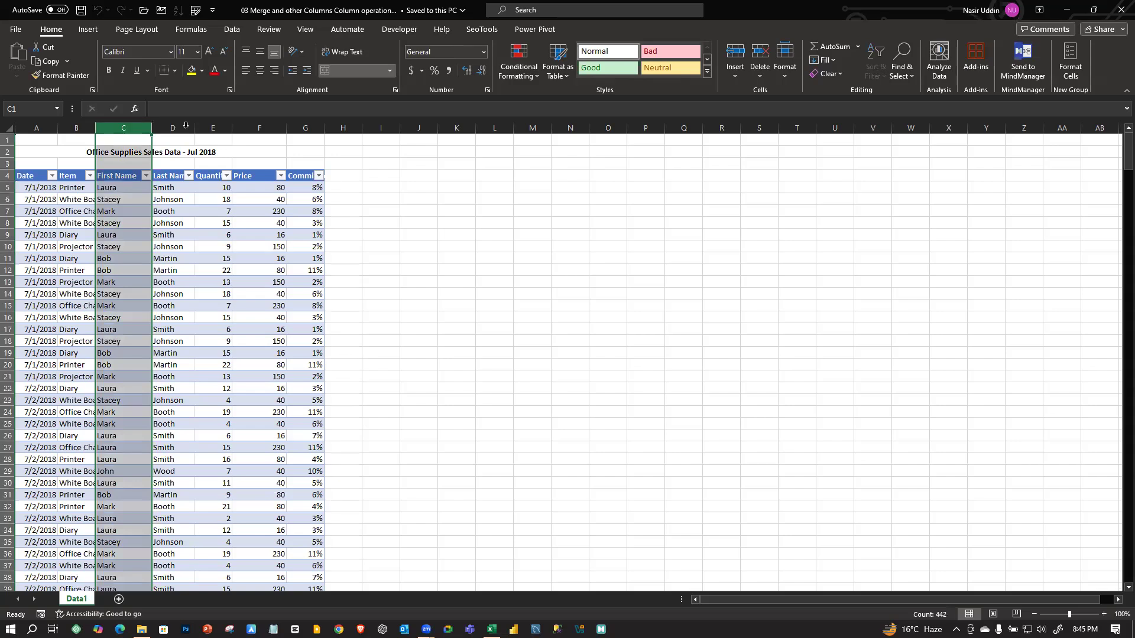
pyautogui.click(184, 122)
pyautogui.click(104, 222)
pyautogui.click(112, 174)
pyautogui.click(123, 129)
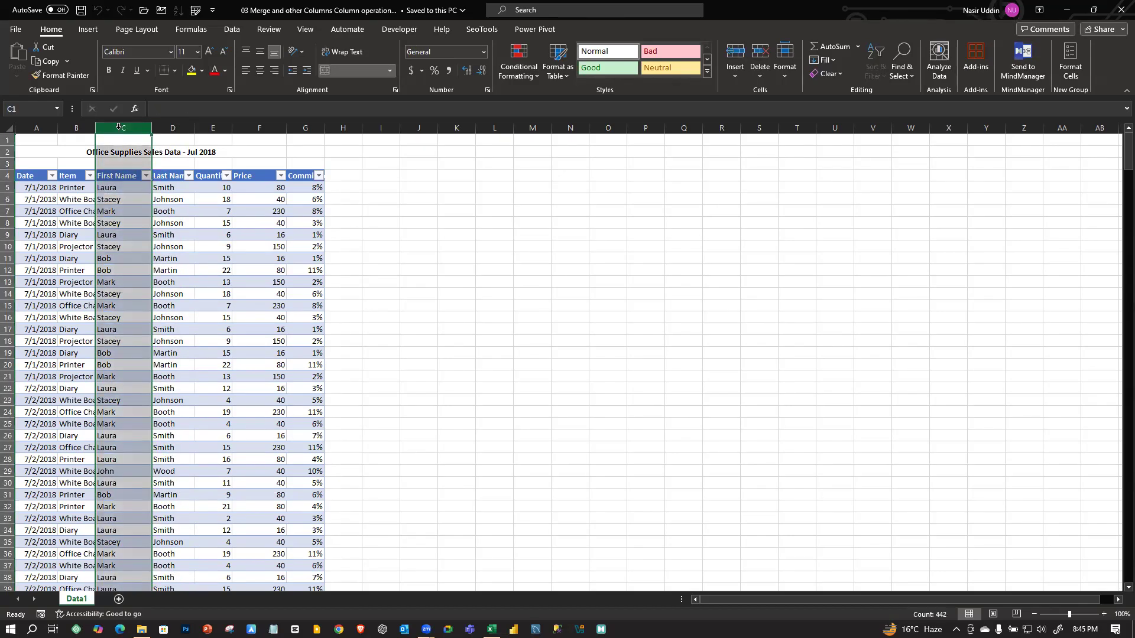
pyautogui.click(182, 128)
pyautogui.click(110, 223)
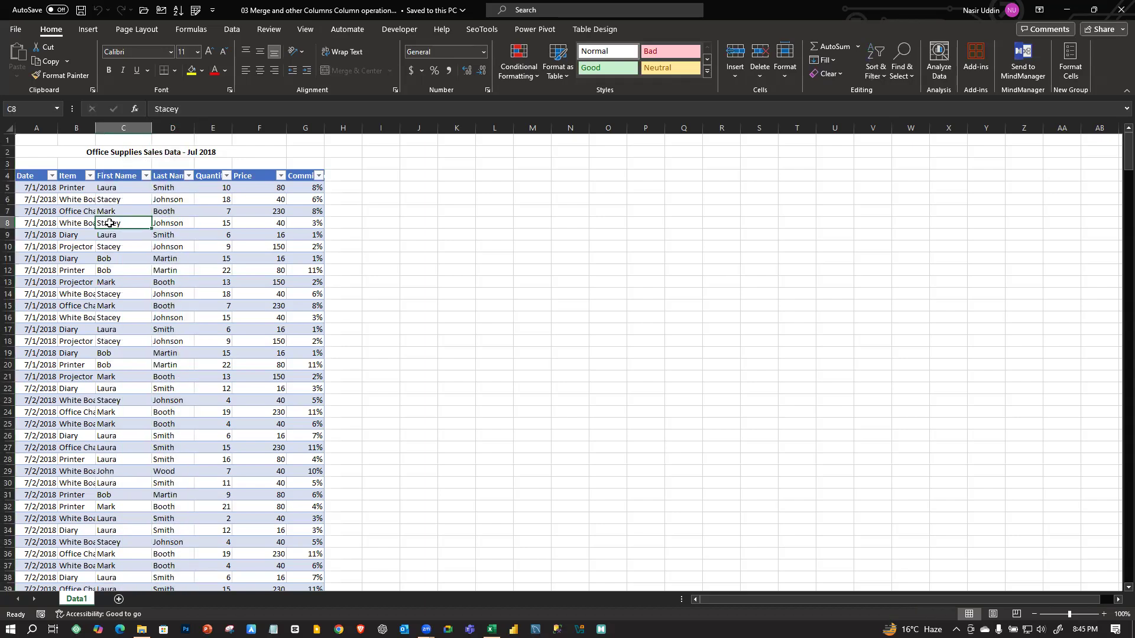
pyautogui.click(122, 128)
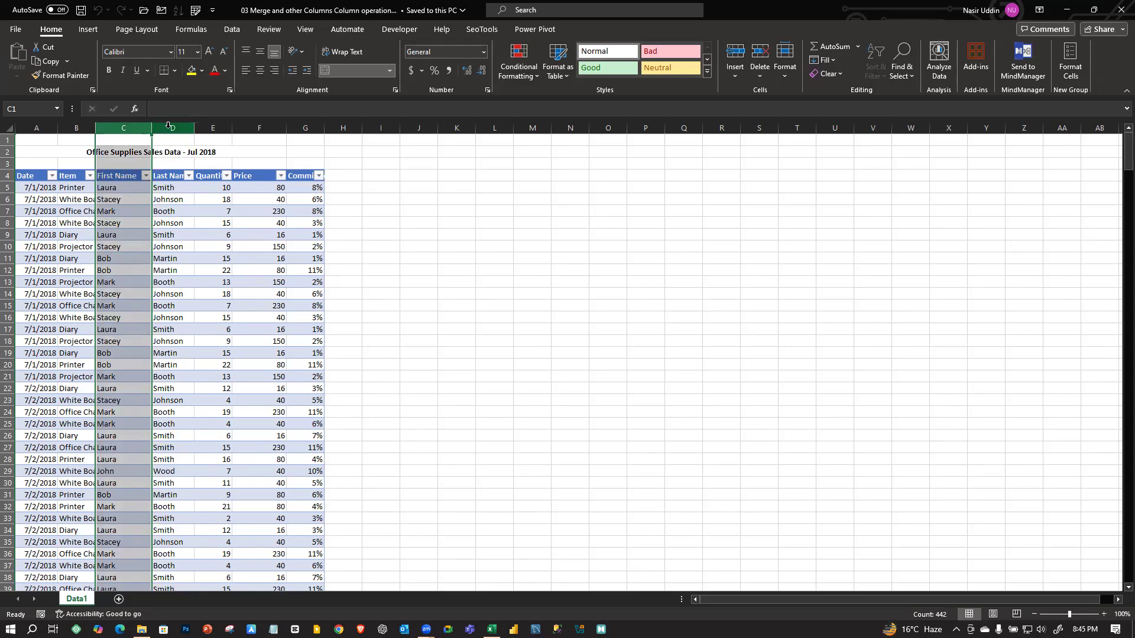
pyautogui.click(443, 328)
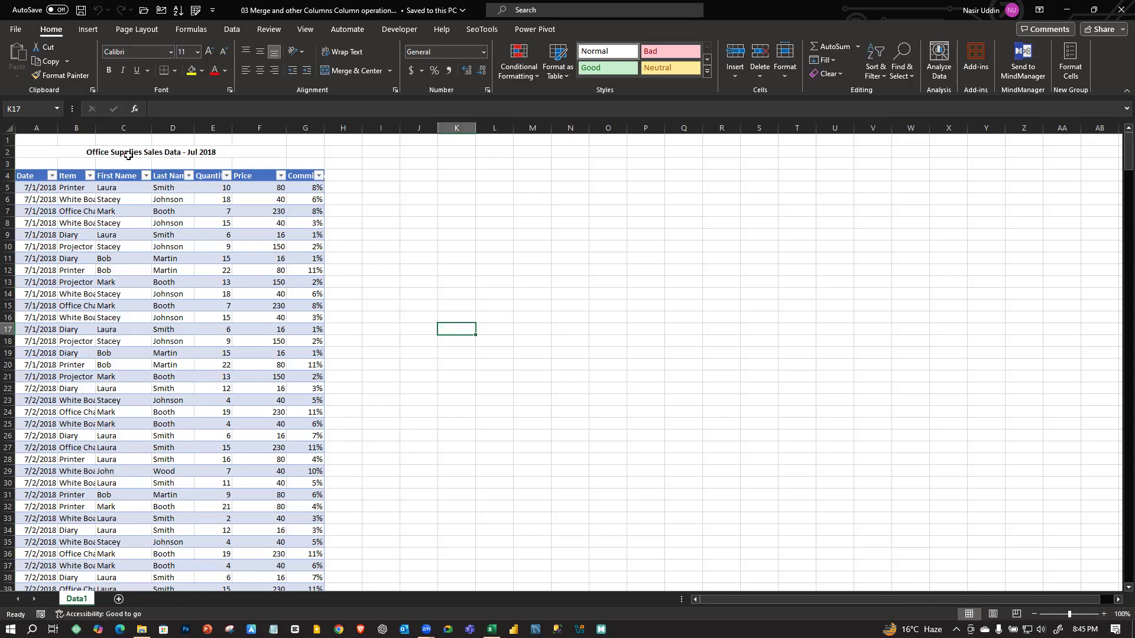
pyautogui.click(137, 269)
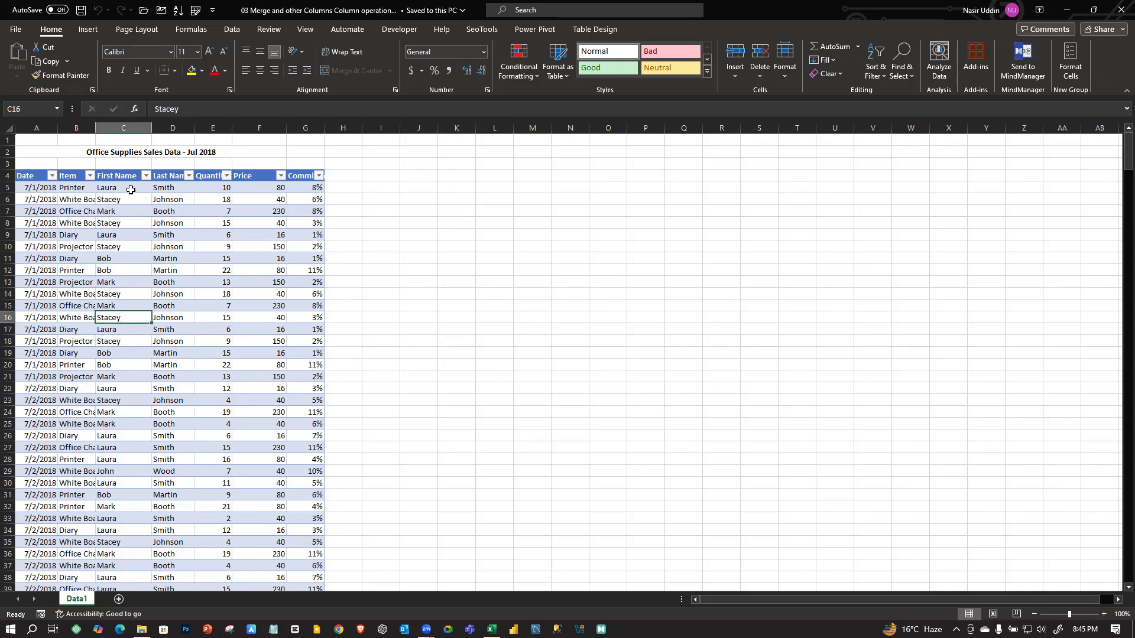
pyautogui.click(119, 128)
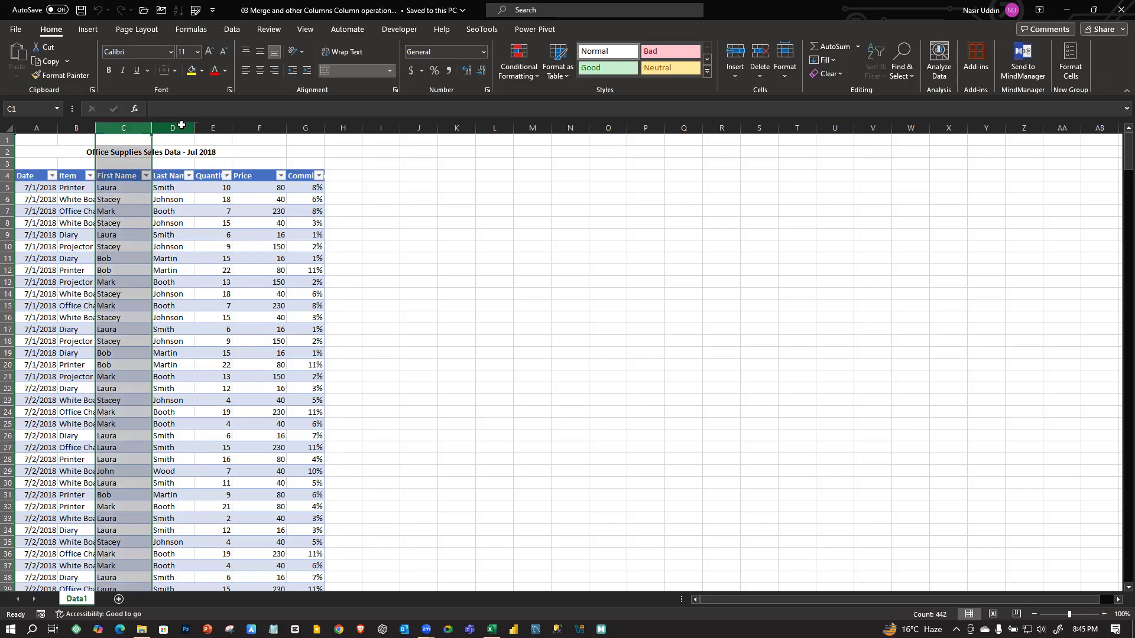
pyautogui.click(88, 223)
pyautogui.moveTo(122, 128); pyautogui.dragTo(184, 130)
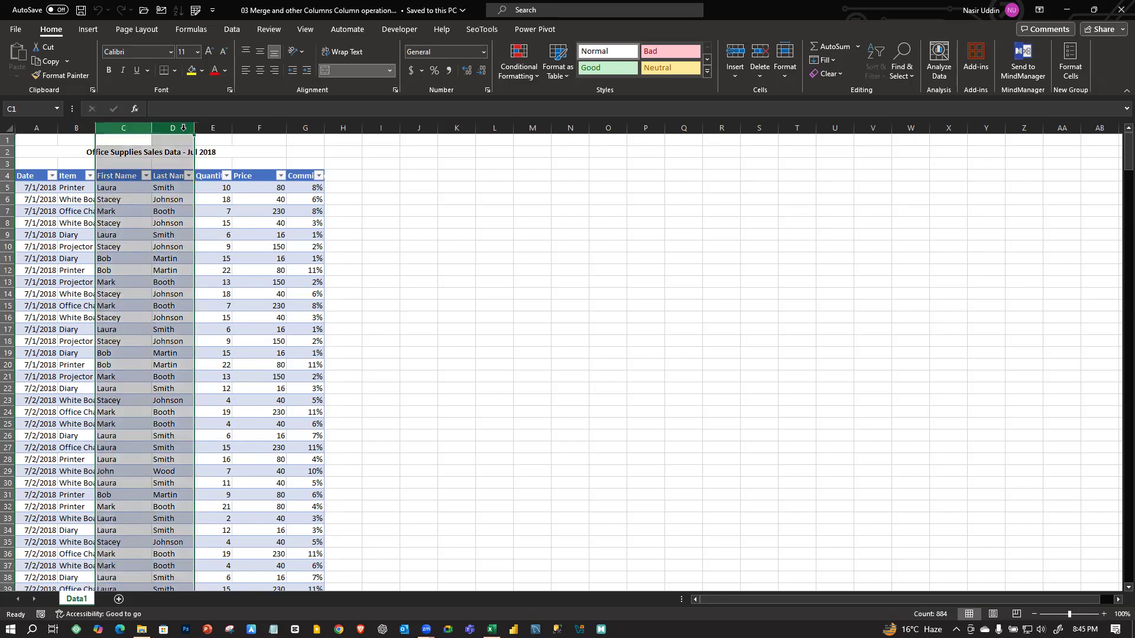
pyautogui.click(241, 341)
pyautogui.click(166, 412)
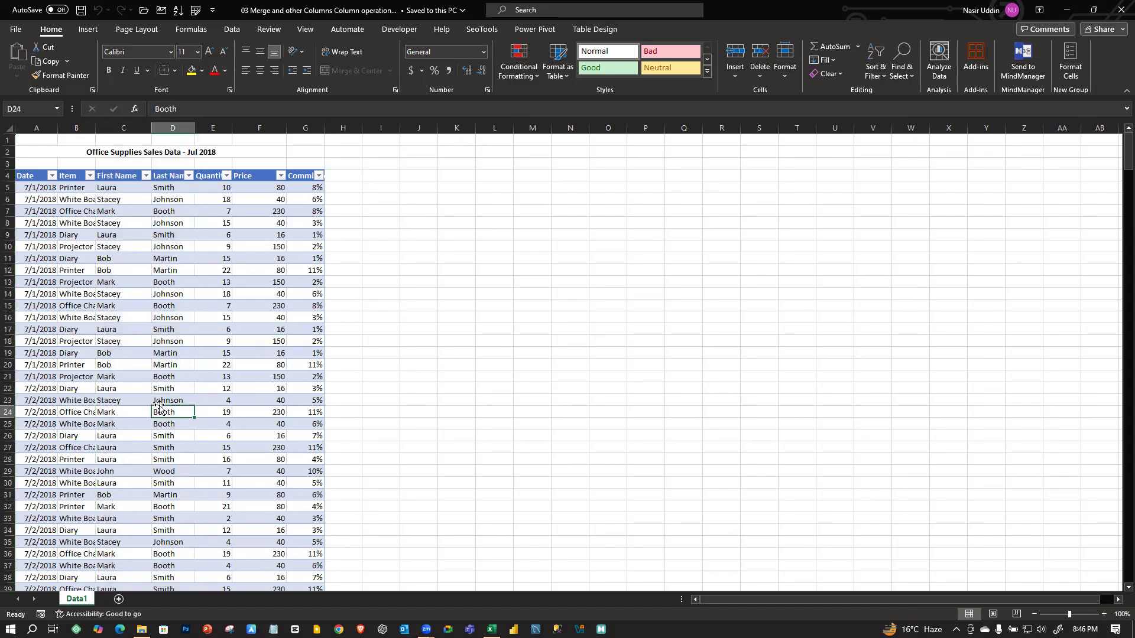
pyautogui.click(122, 313)
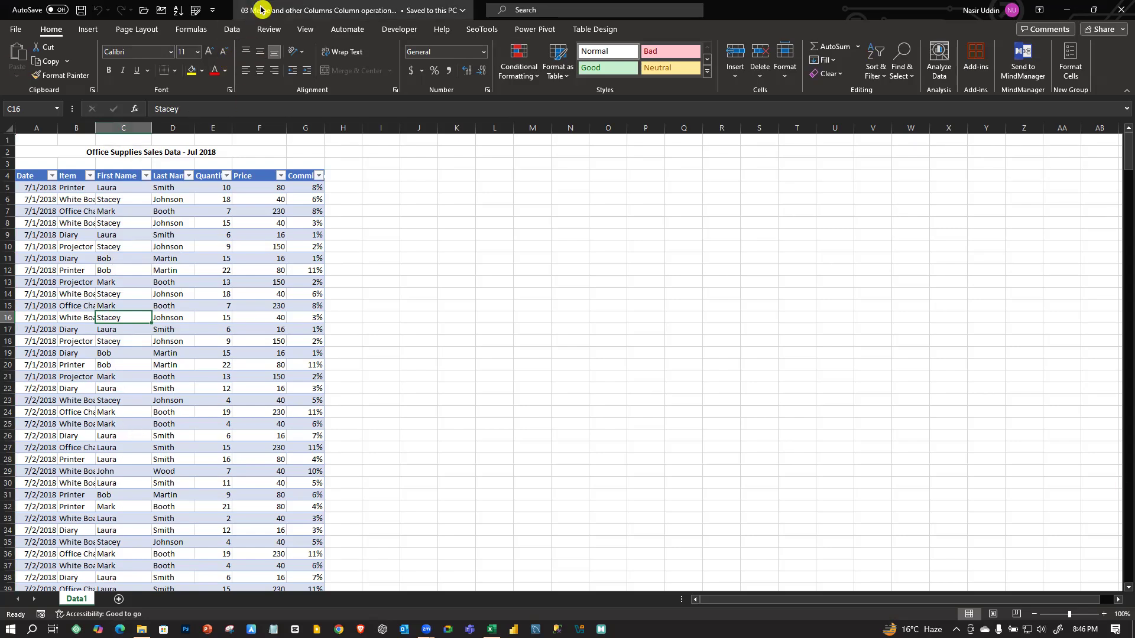
pyautogui.click(131, 342)
pyautogui.click(136, 260)
pyautogui.click(73, 284)
pyautogui.click(78, 214)
pyautogui.click(109, 295)
pyautogui.click(107, 361)
pyautogui.click(54, 223)
pyautogui.click(90, 354)
pyautogui.click(127, 269)
pyautogui.click(170, 364)
pyautogui.click(156, 254)
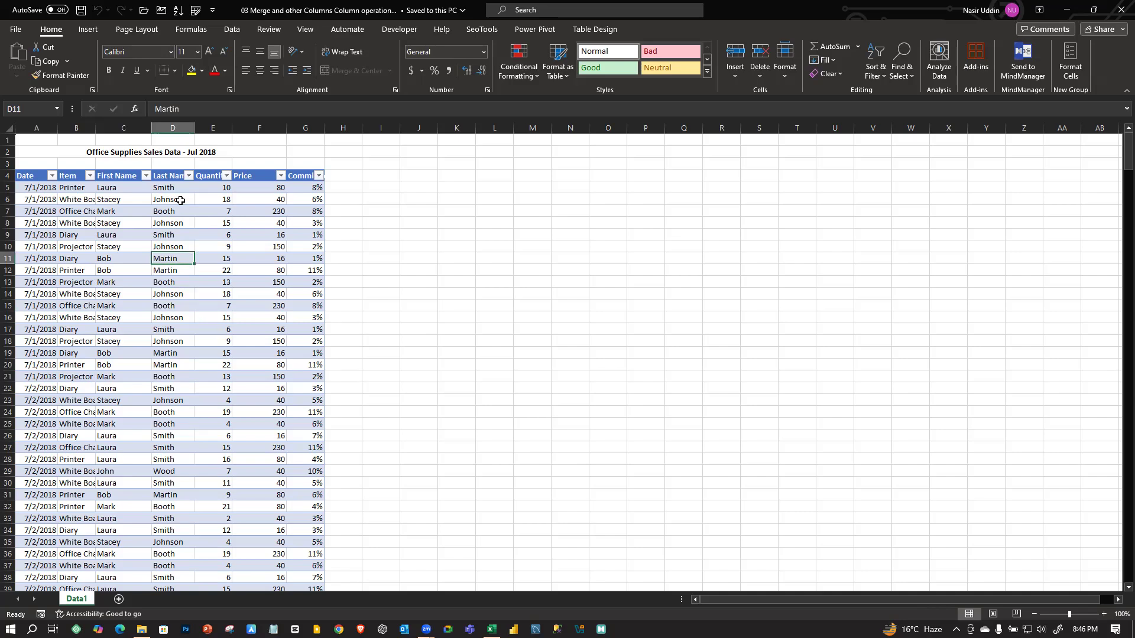
# - Load the sales table on the Data1 sheet into the Power Query Editor
pyautogui.click(231, 29)
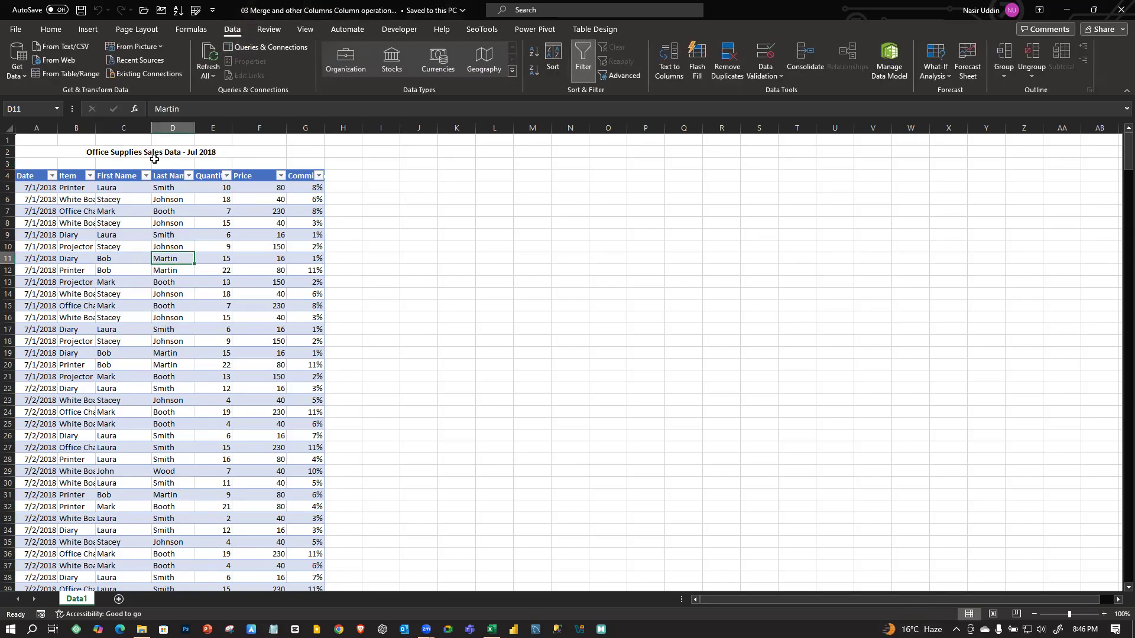
pyautogui.click(72, 74)
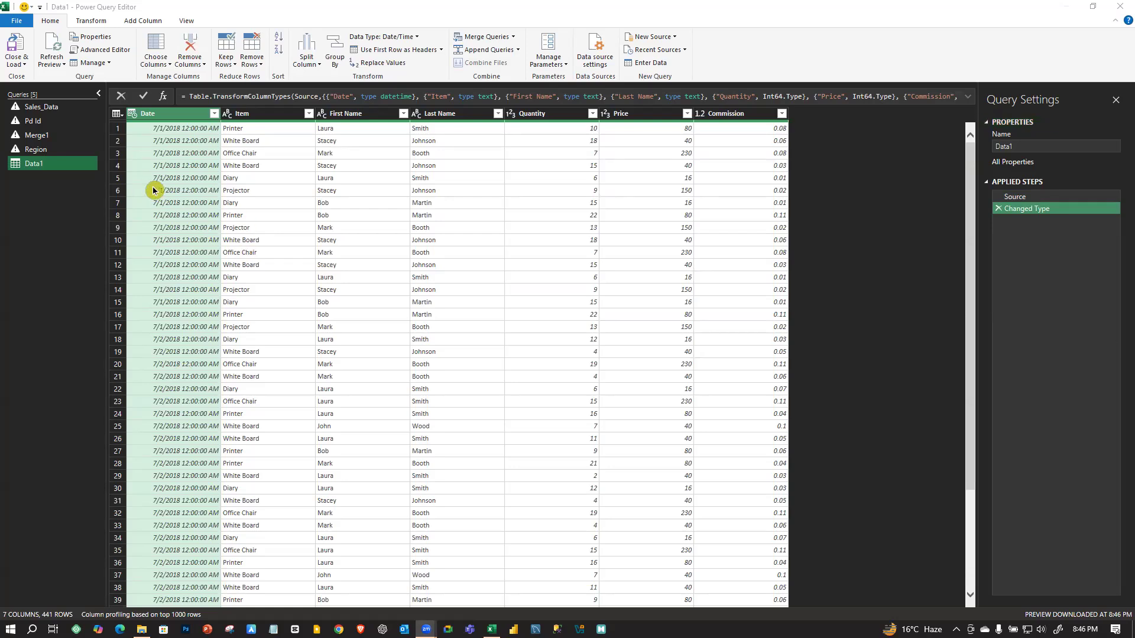
# - Inspect the First Name and Last Name columns of the Data1 query in the Power Query Editor
pyautogui.click(349, 114)
pyautogui.click(434, 114)
pyautogui.click(370, 113)
pyautogui.click(454, 118)
pyautogui.click(379, 115)
pyautogui.click(438, 119)
pyautogui.click(355, 114)
pyautogui.click(451, 115)
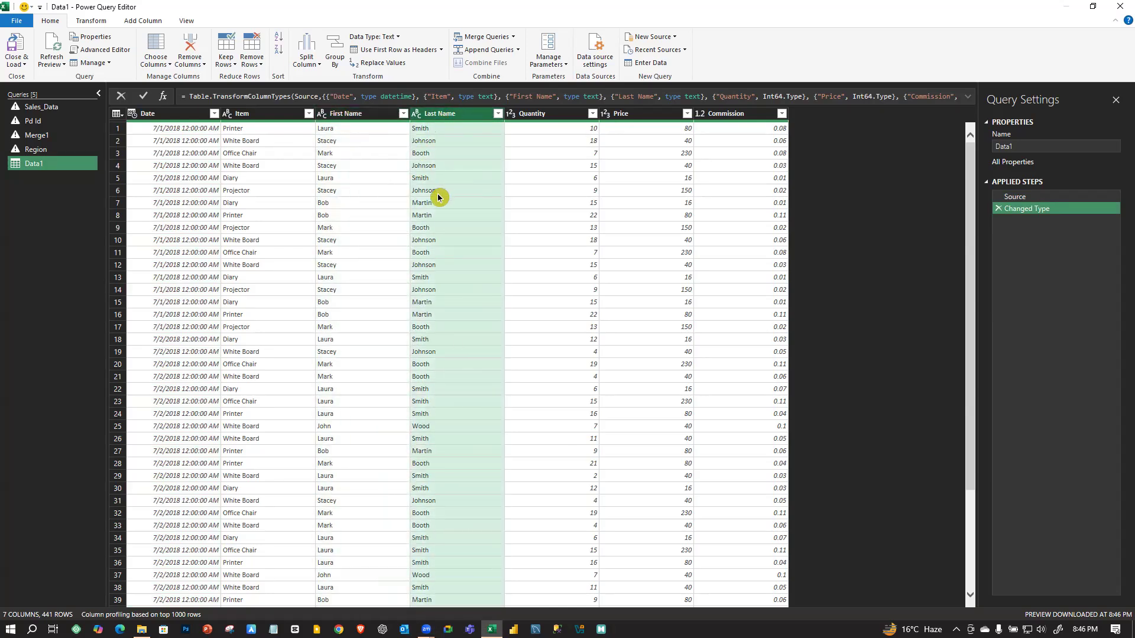
pyautogui.click(360, 180)
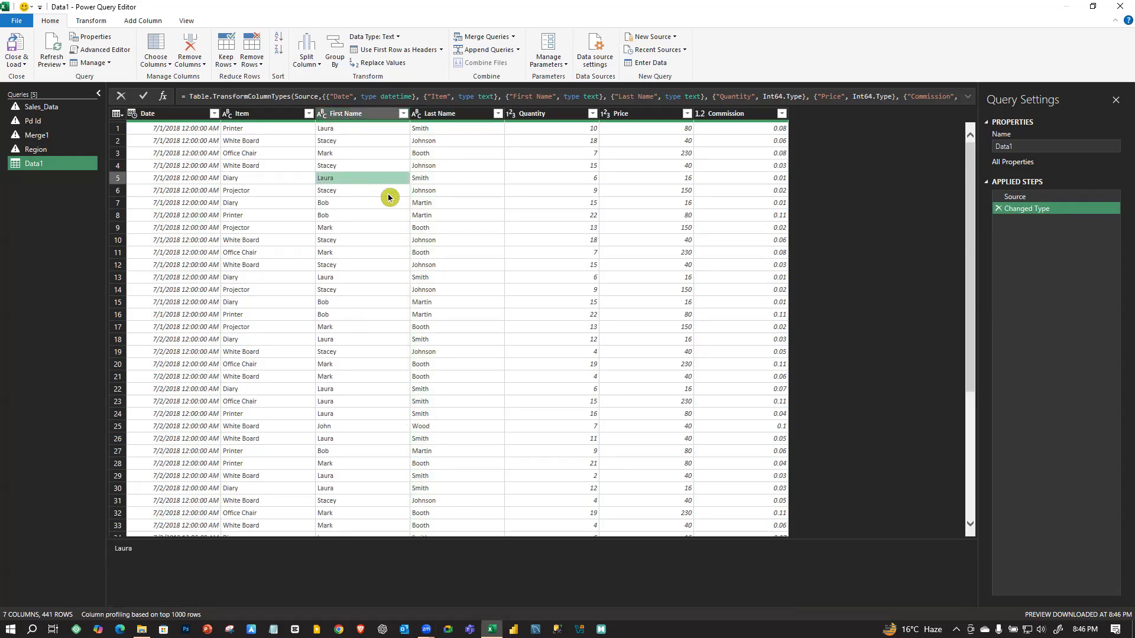
# - Merge the First Name and Last Name columns into a single column named Fullname, using Space as the separator
pyautogui.click(336, 118)
pyautogui.click(350, 118)
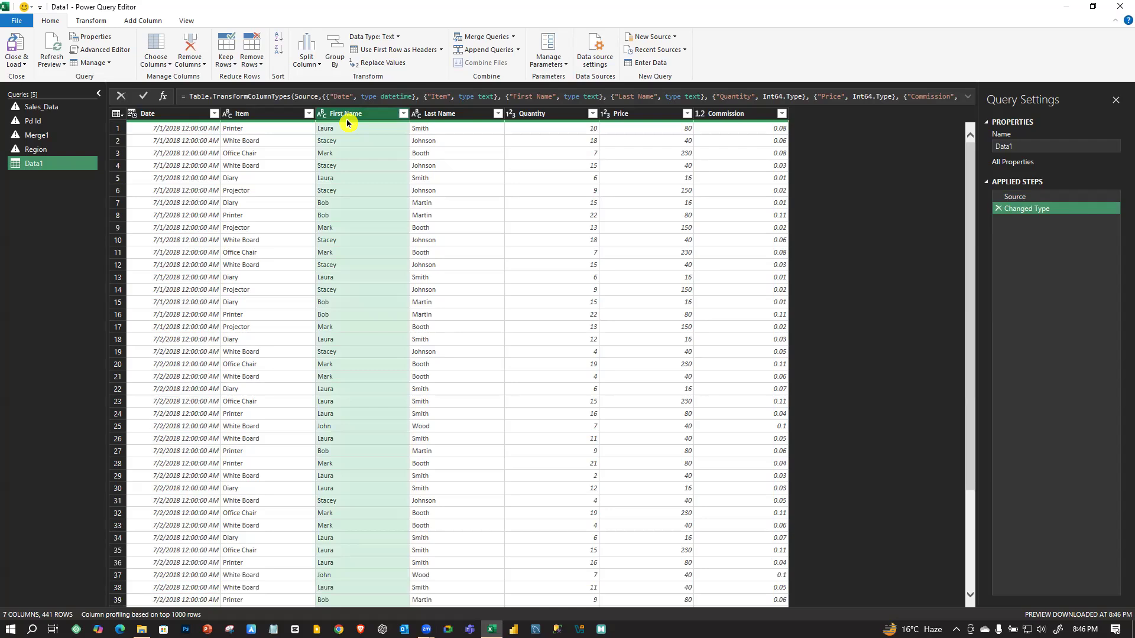
pyautogui.keyDown('ctrl'); pyautogui.click(444, 114); pyautogui.keyUp('ctrl')
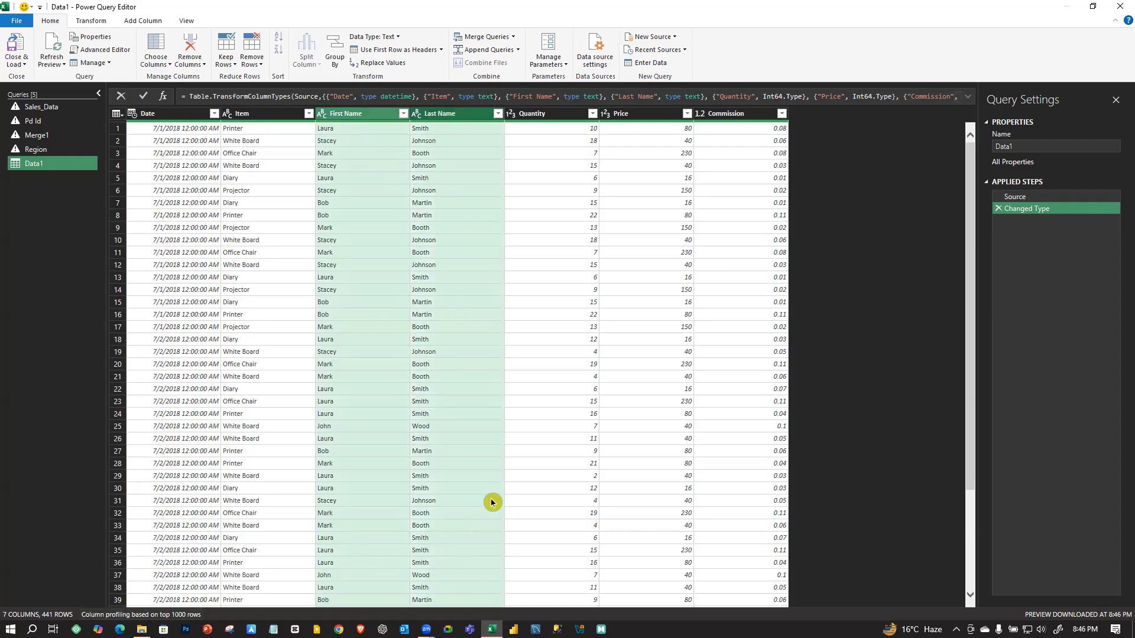
pyautogui.click(88, 23)
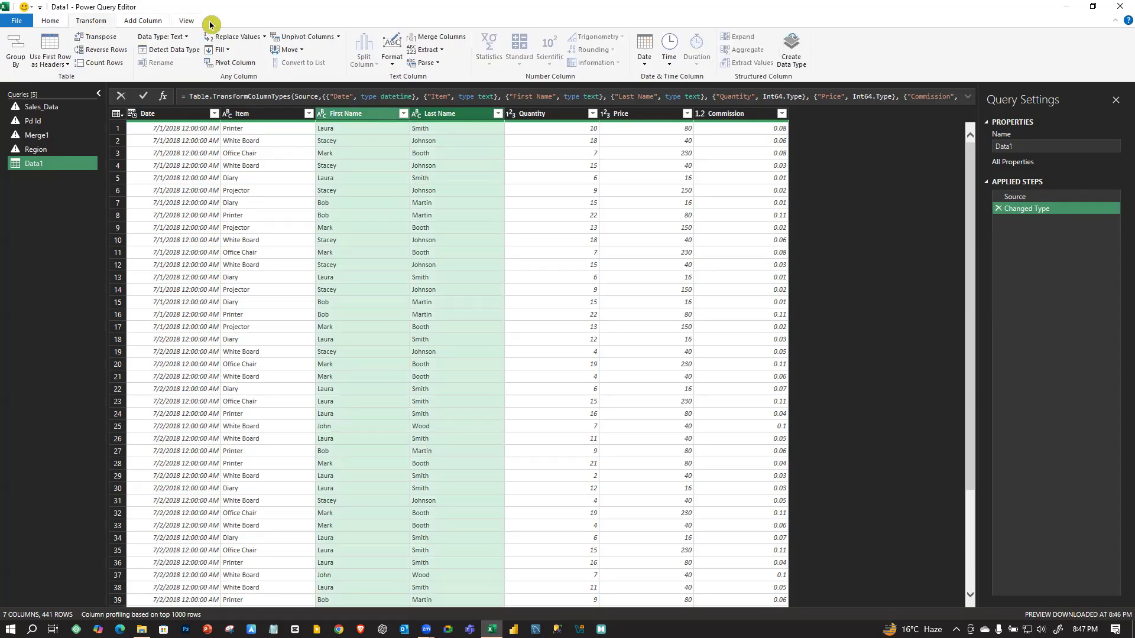
pyautogui.click(447, 39)
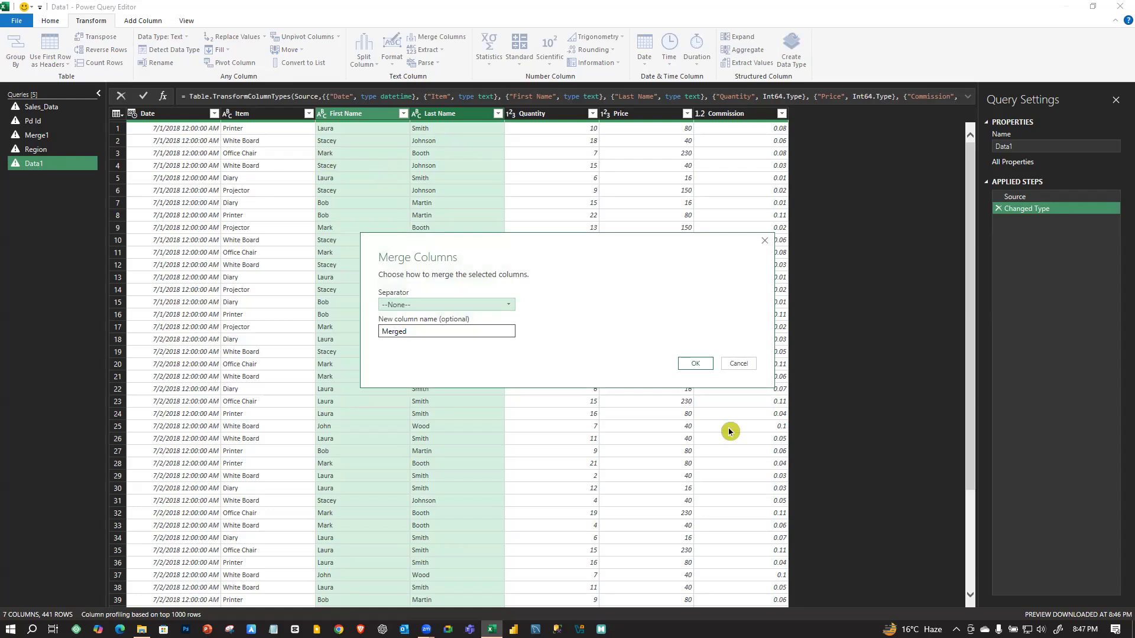
pyautogui.click(506, 304)
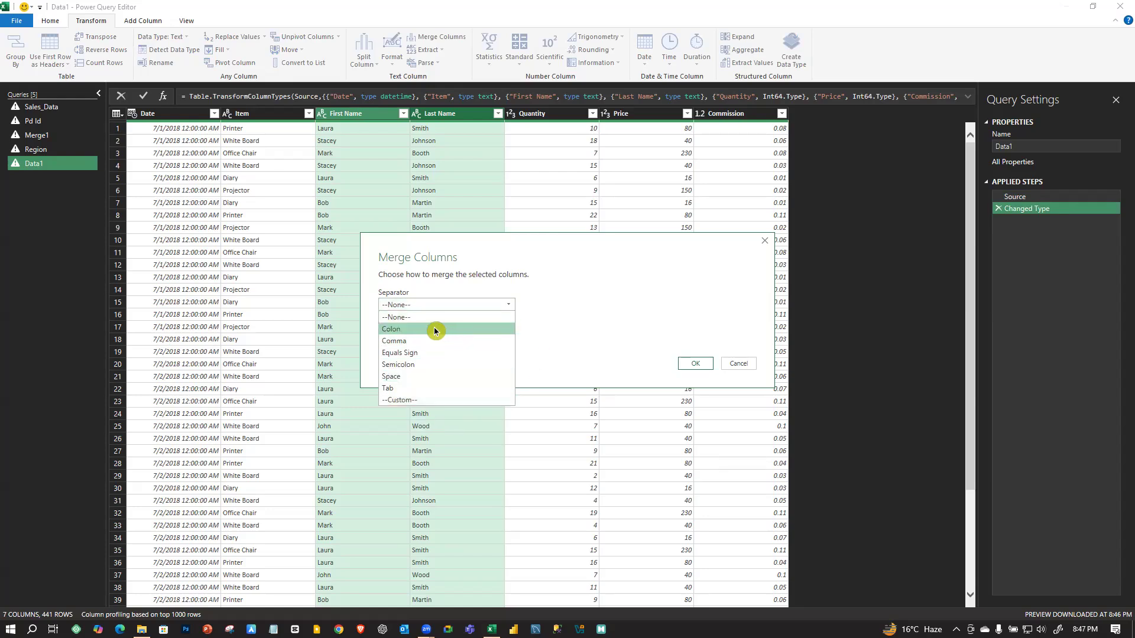
pyautogui.click(416, 378)
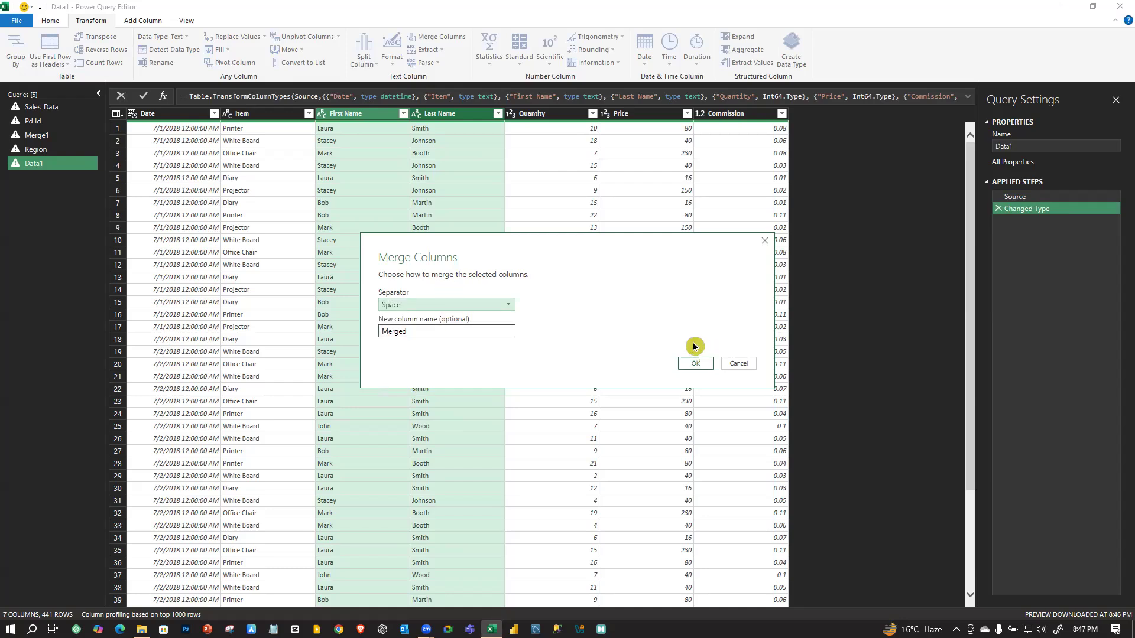
pyautogui.moveTo(425, 329); pyautogui.dragTo(379, 340)
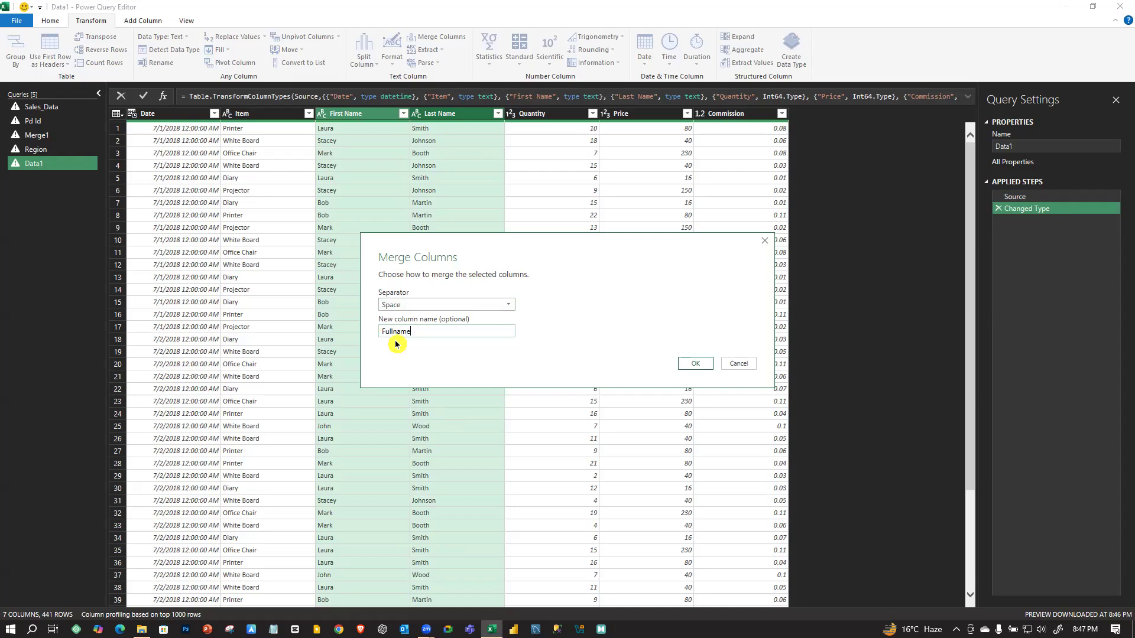
pyautogui.click(697, 364)
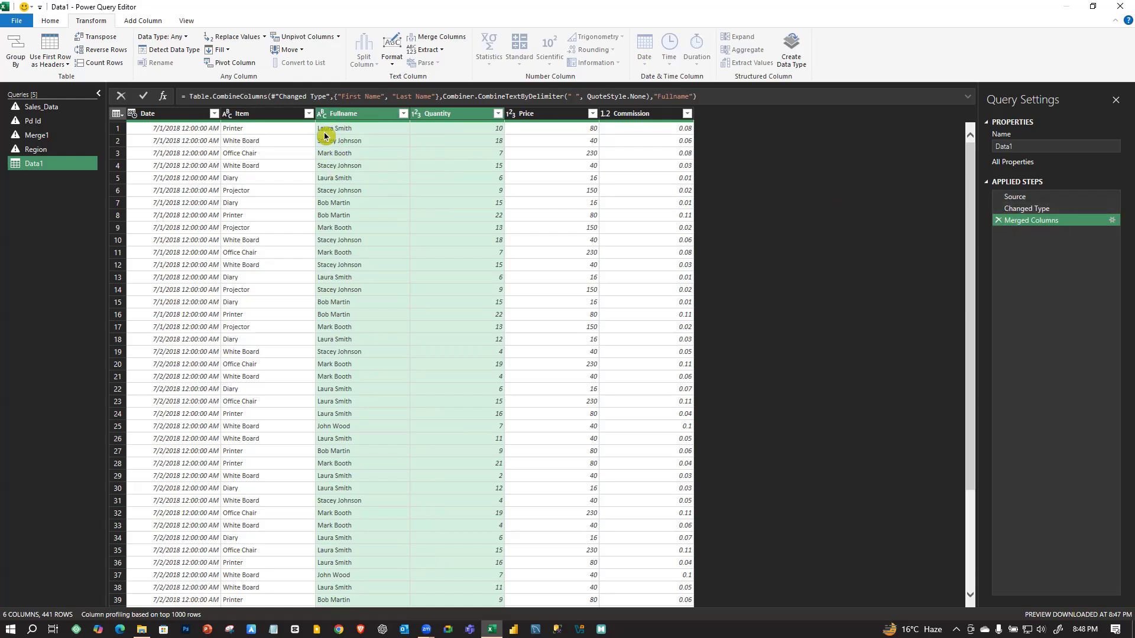
# - Delete the Merged Columns applied step from the Data1 query and bring up the commands for adding a column
pyautogui.click(1002, 221)
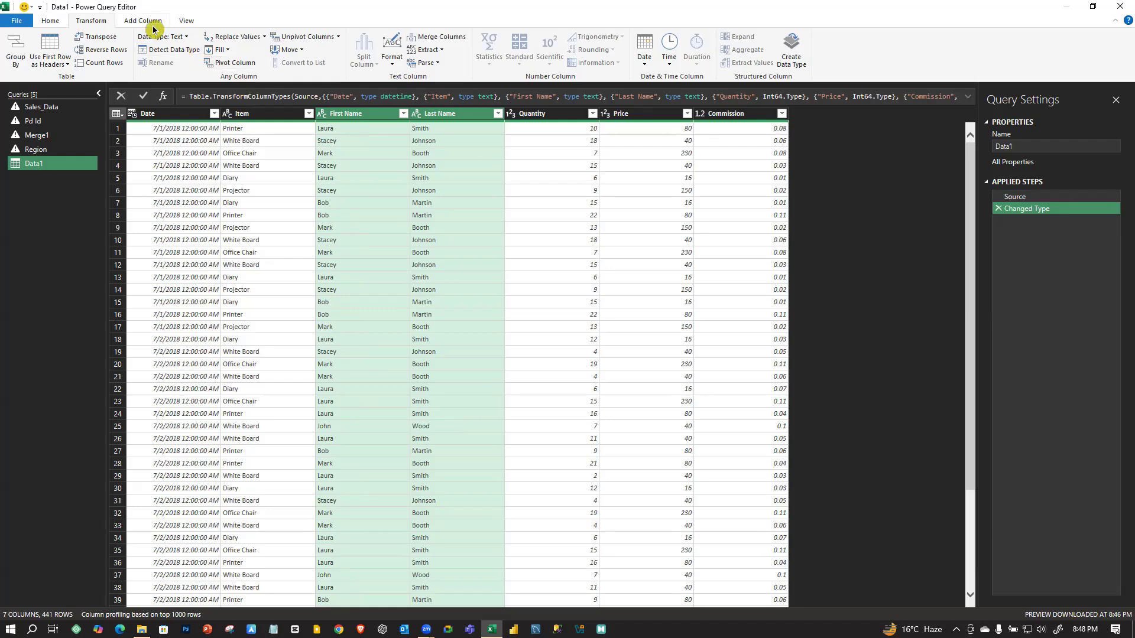
pyautogui.click(551, 242)
pyautogui.click(154, 20)
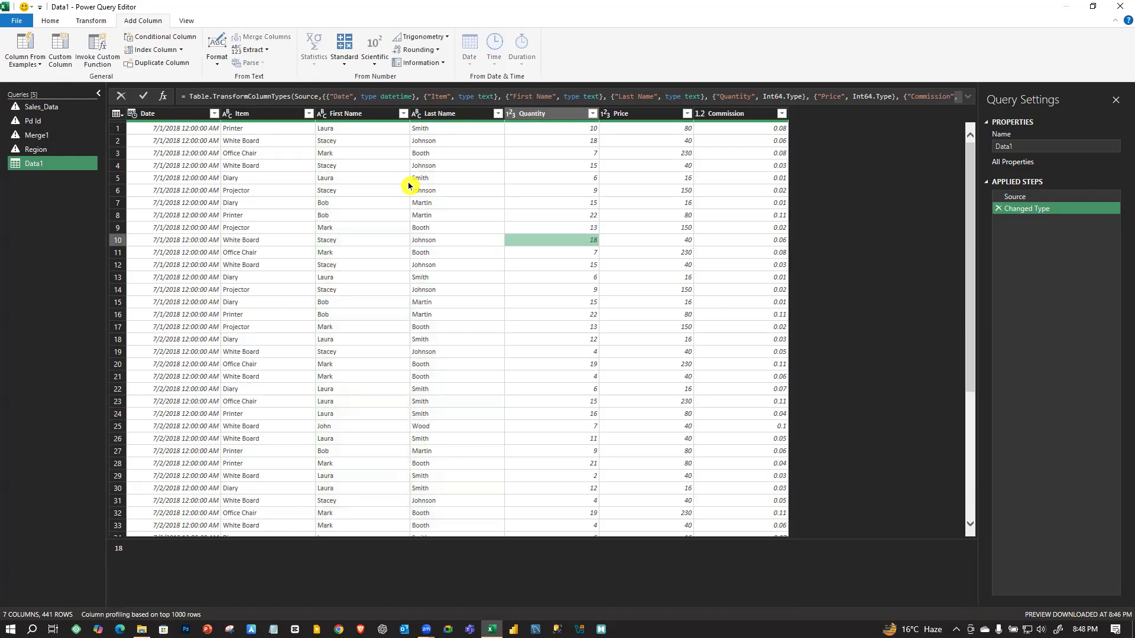
# - Add a new column Fullname merging First Name and Last Name with a Space separator, and move it directly after Last Name
pyautogui.click(344, 114)
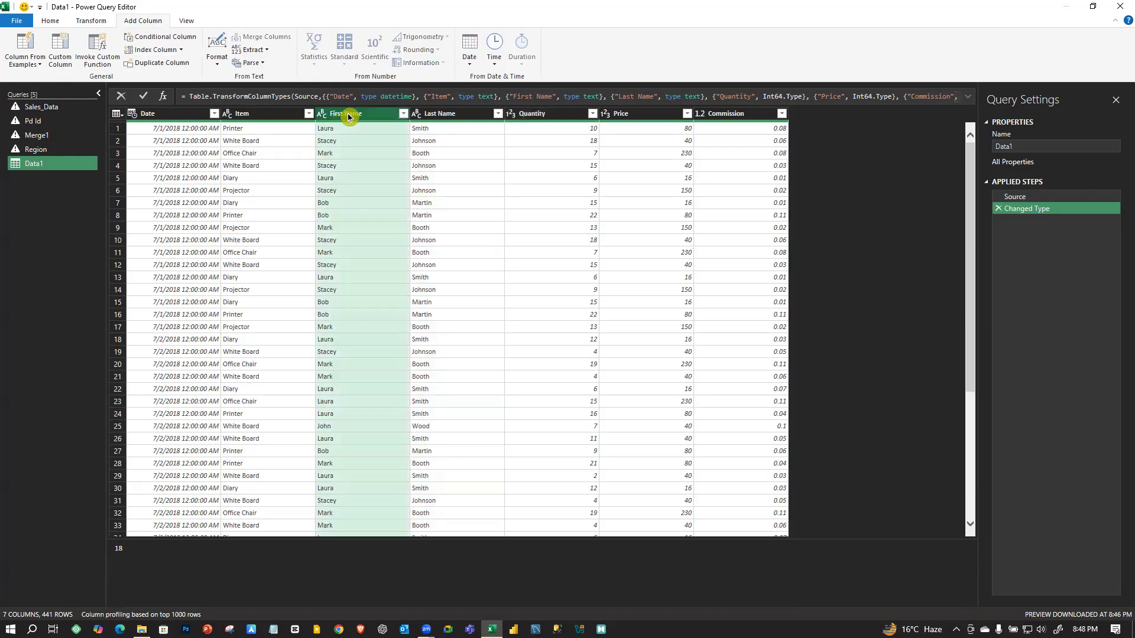
pyautogui.keyDown('ctrl'); pyautogui.click(439, 114); pyautogui.keyUp('ctrl')
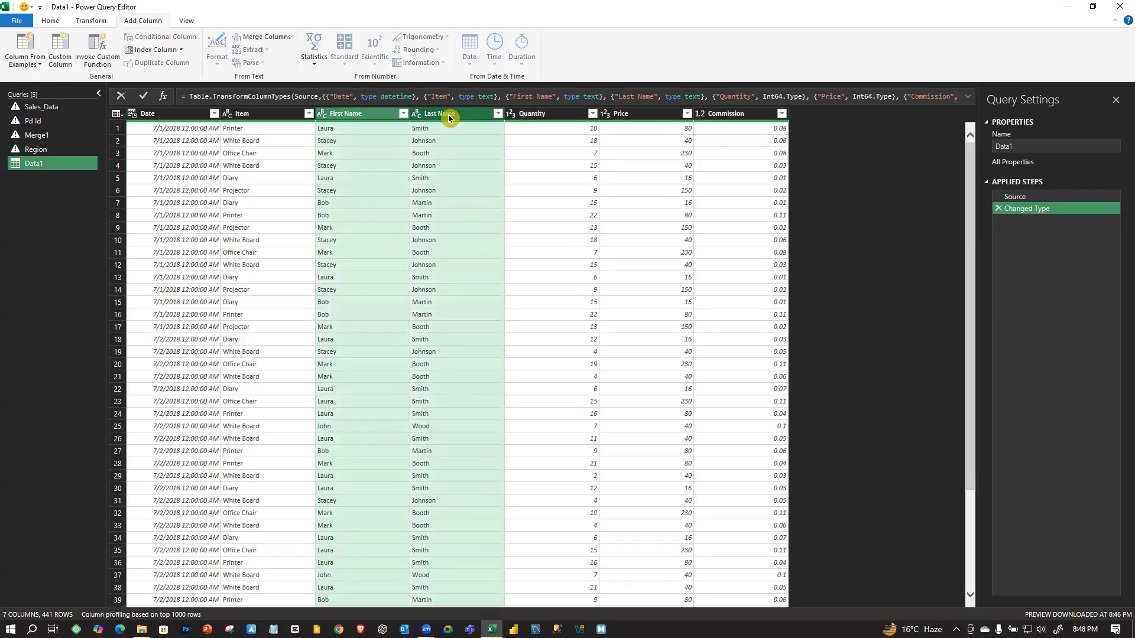
pyautogui.click(263, 37)
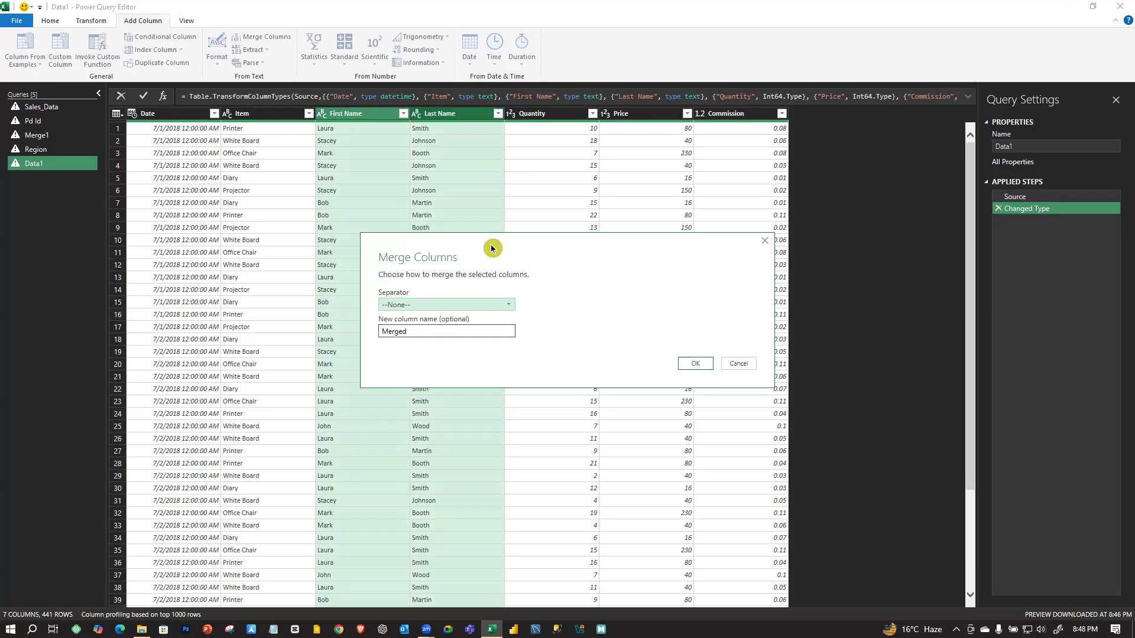
pyautogui.moveTo(492, 249); pyautogui.dragTo(551, 161)
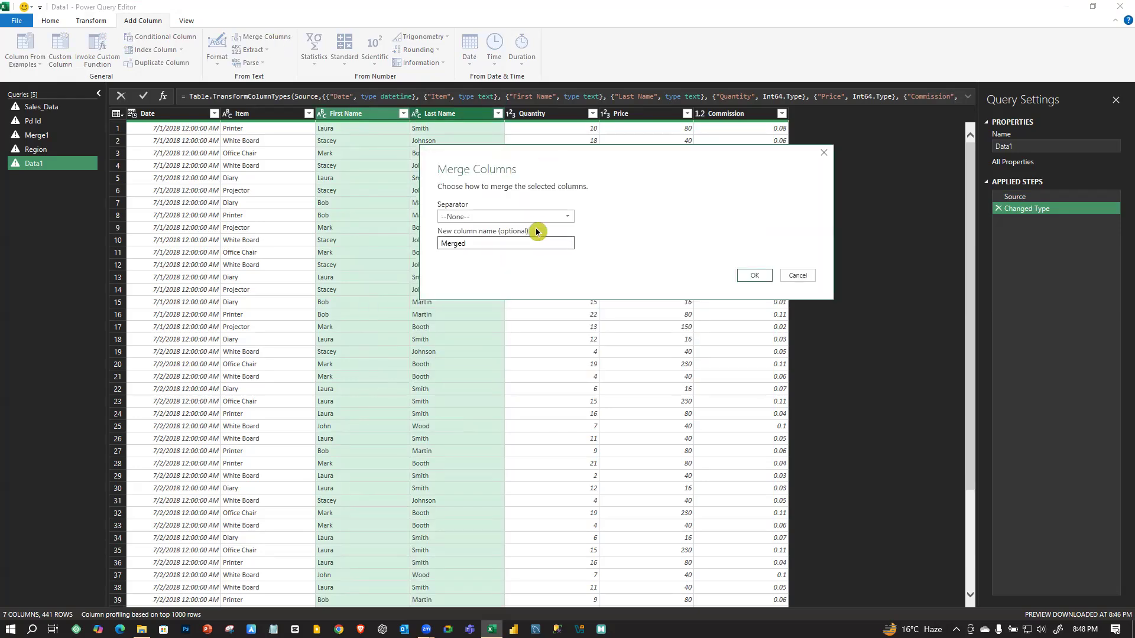
pyautogui.click(535, 217)
pyautogui.click(490, 289)
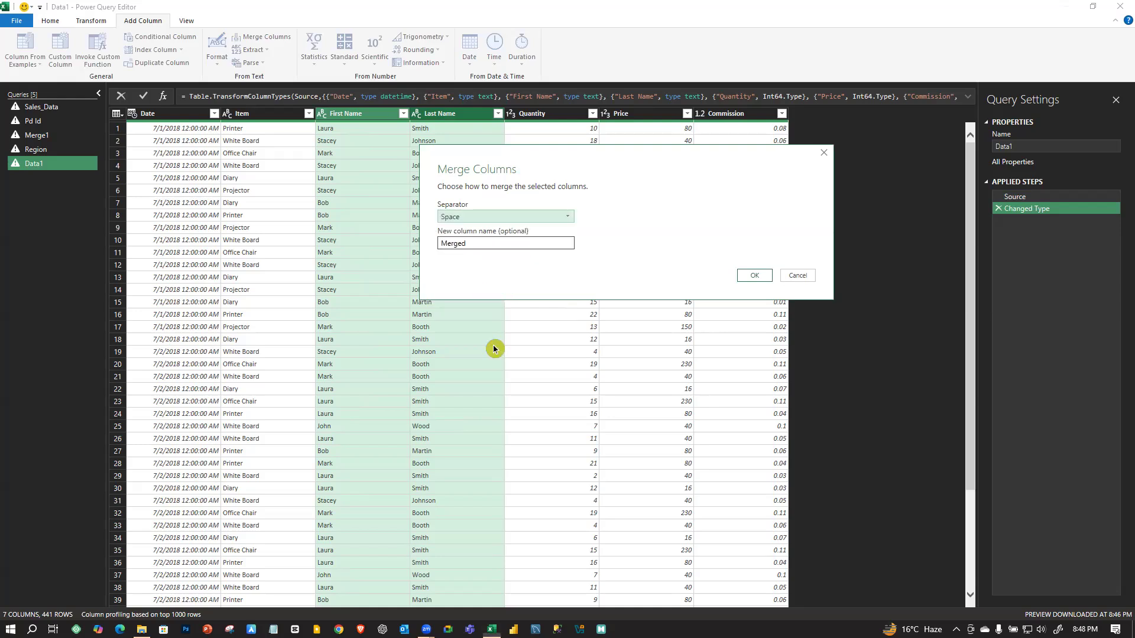
pyautogui.press('Tab')
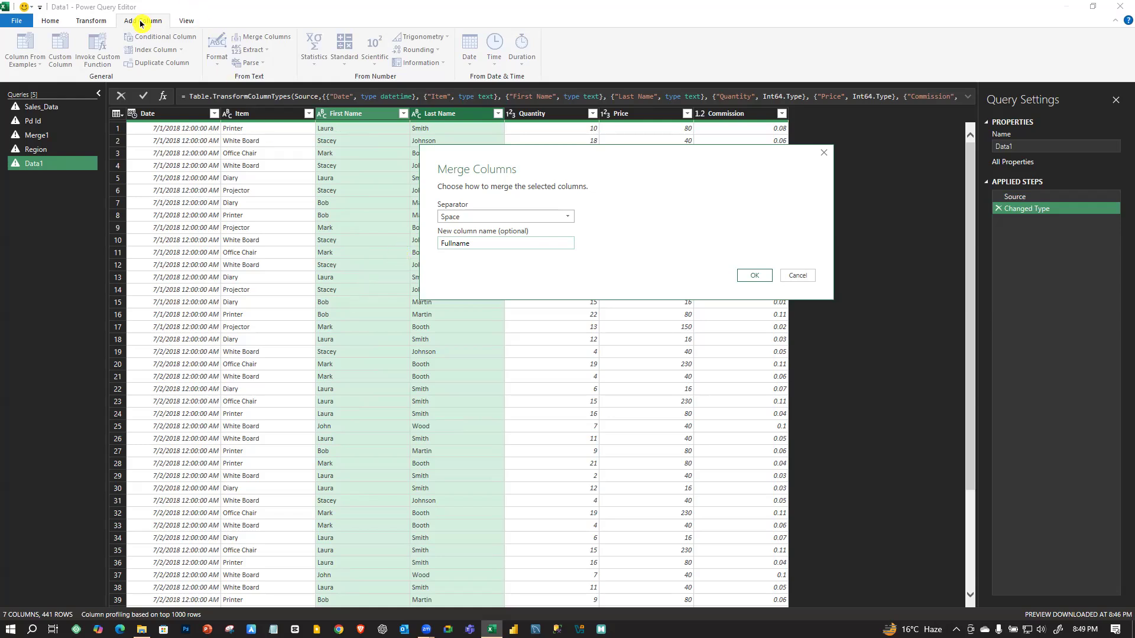
pyautogui.click(755, 275)
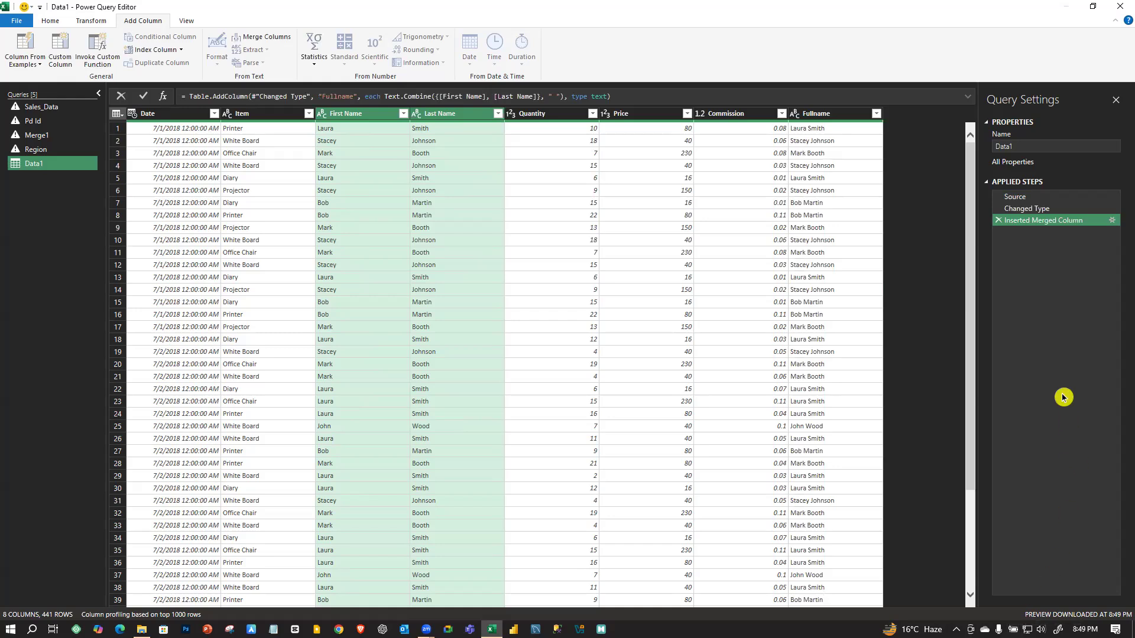
pyautogui.moveTo(827, 114); pyautogui.dragTo(512, 165)
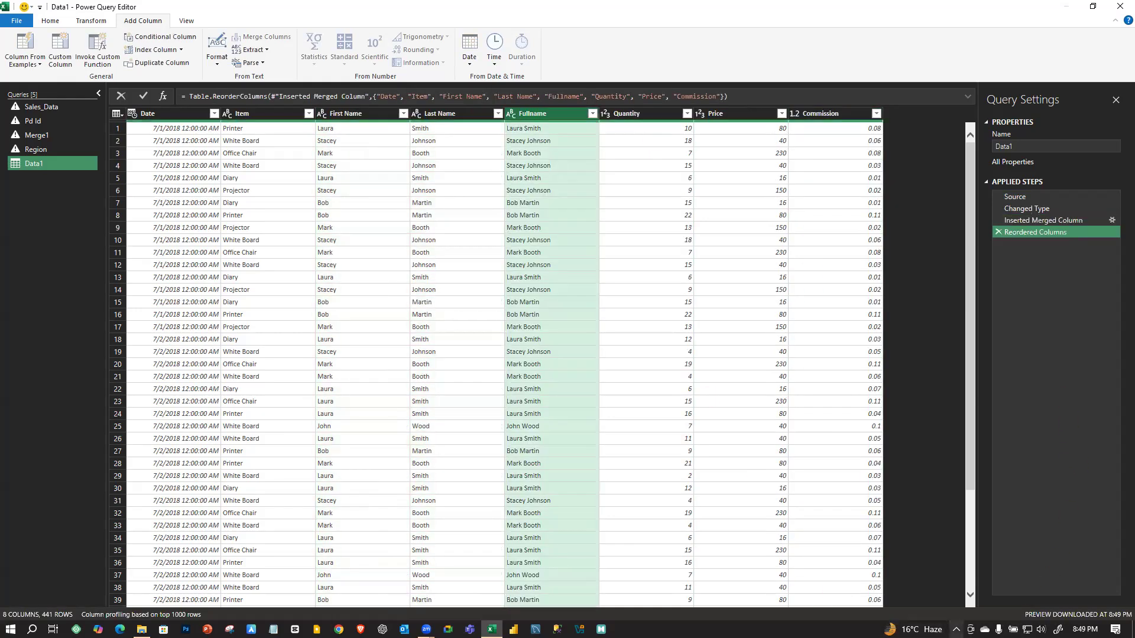
# - Compare the First Name and Last Name values with the Fullname column in the first few rows of the Data1 query
pyautogui.click(540, 167)
pyautogui.click(438, 156)
pyautogui.click(538, 156)
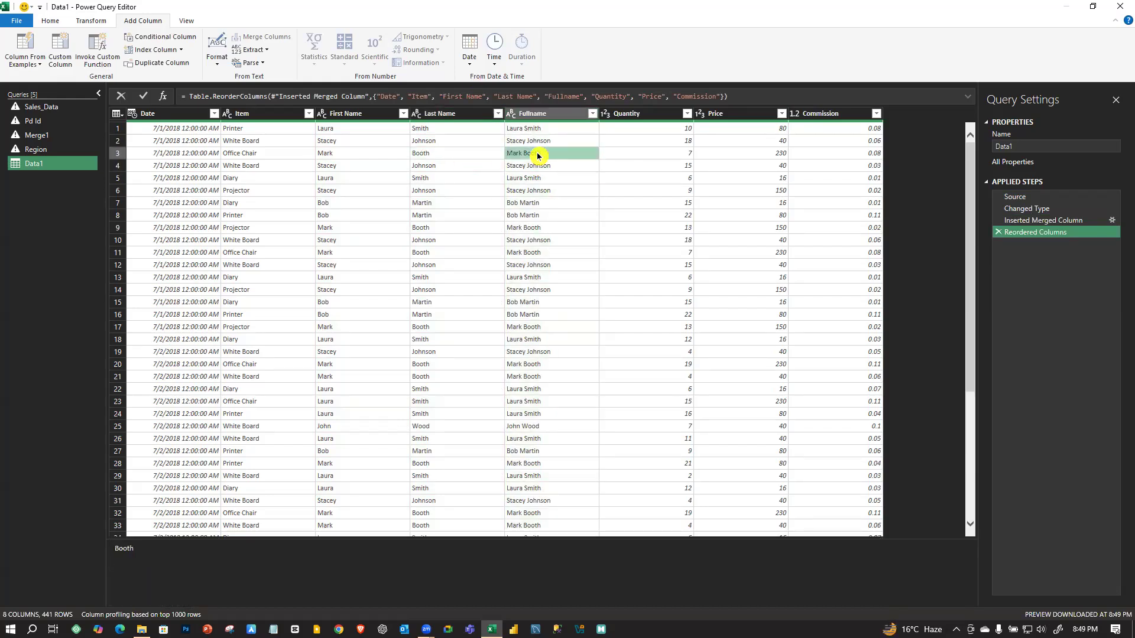
pyautogui.click(386, 157)
pyautogui.click(482, 161)
pyautogui.click(539, 156)
pyautogui.click(424, 166)
pyautogui.click(327, 166)
pyautogui.click(452, 168)
pyautogui.click(540, 167)
pyautogui.click(444, 180)
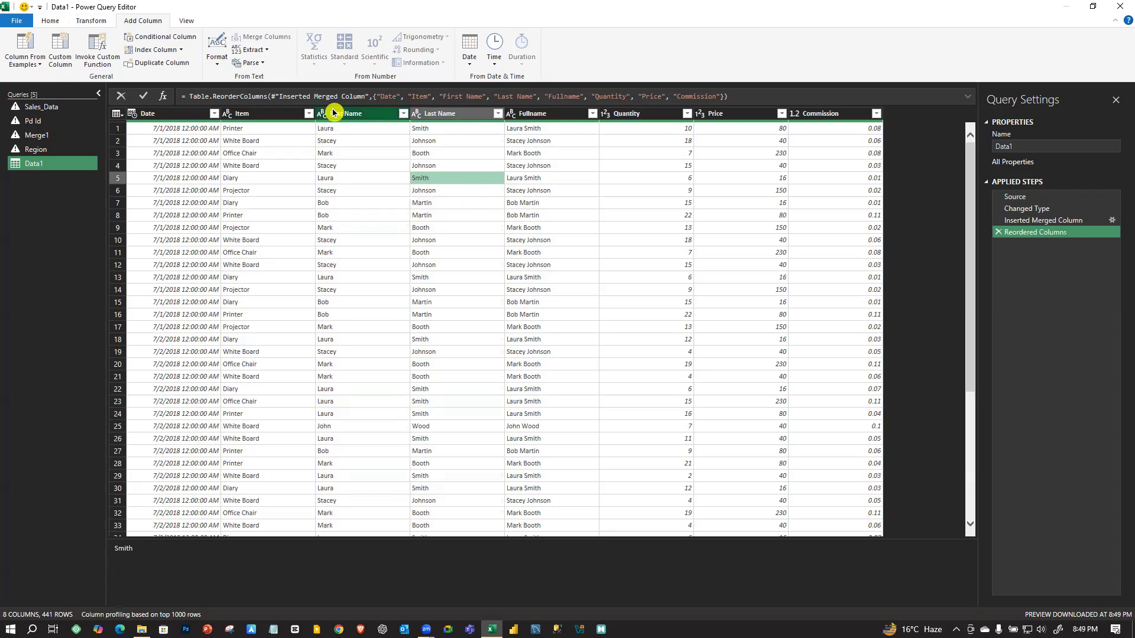
# - Move the Last Name column ahead of the First Name column in the Data1 query
pyautogui.click(385, 240)
pyautogui.click(359, 141)
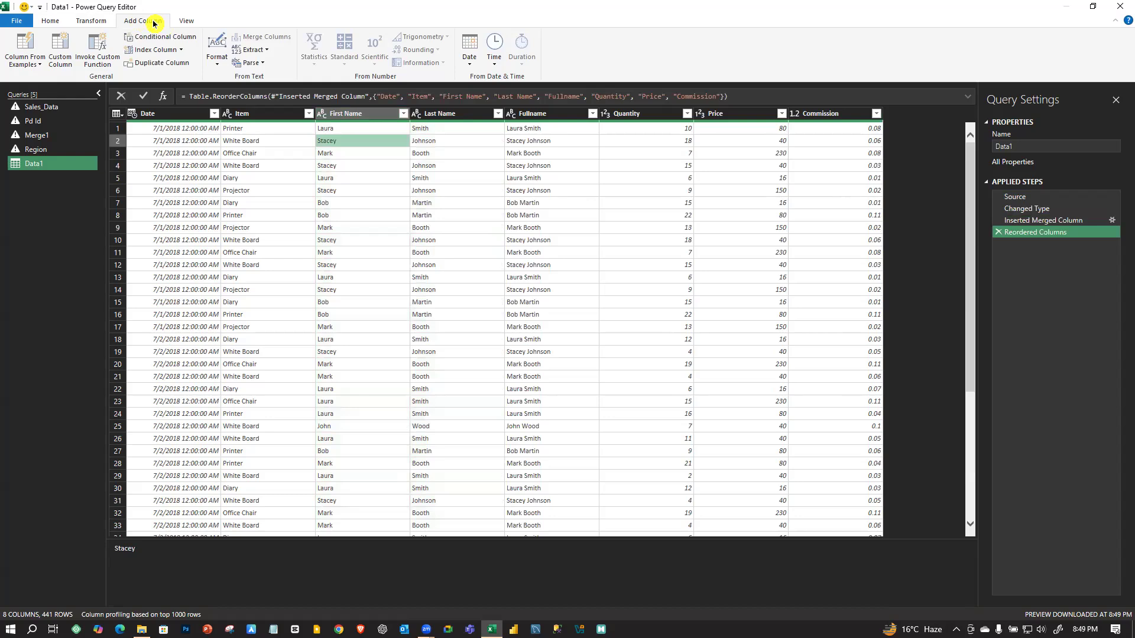
pyautogui.click(95, 21)
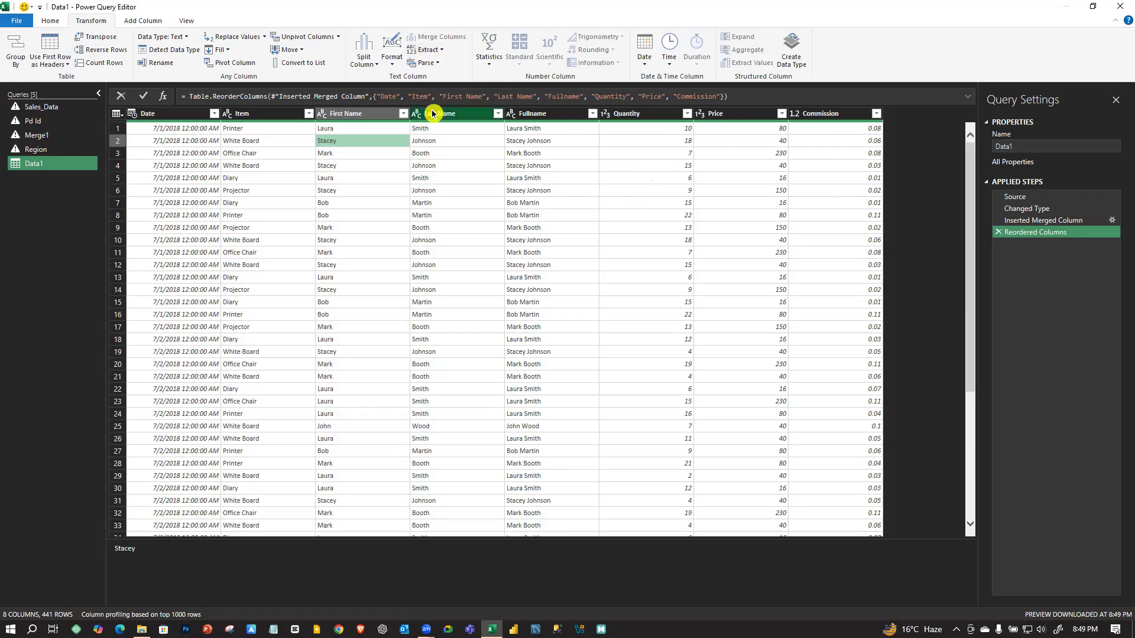
pyautogui.moveTo(462, 119); pyautogui.dragTo(520, 161)
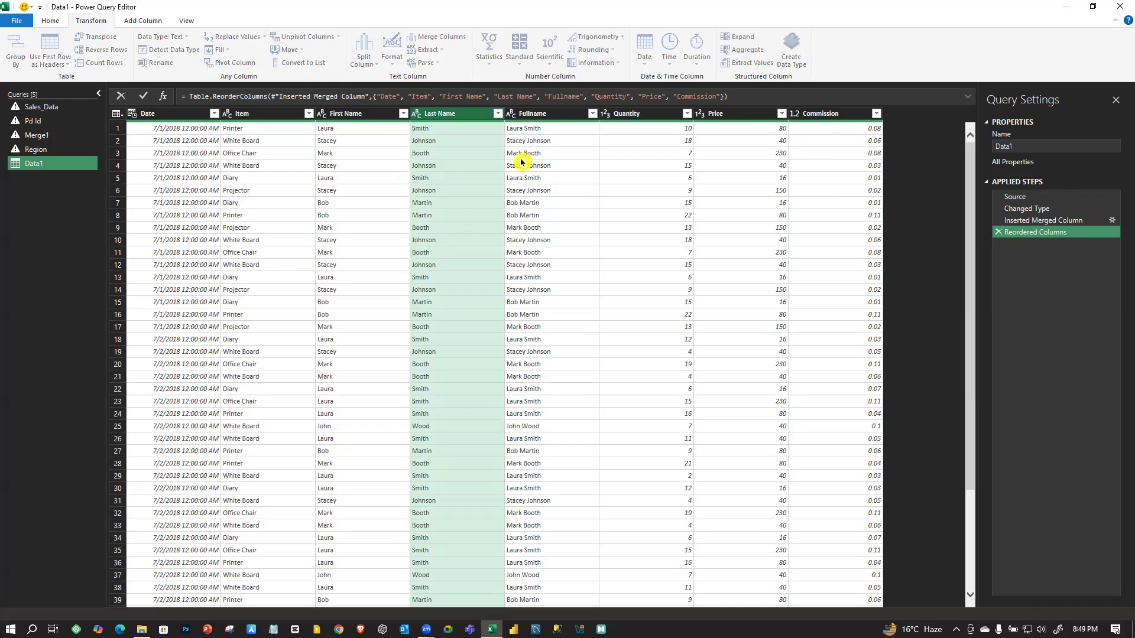
# - Remove the Commission column, and delete the resulting applied step to restore it
pyautogui.rightClick(822, 115)
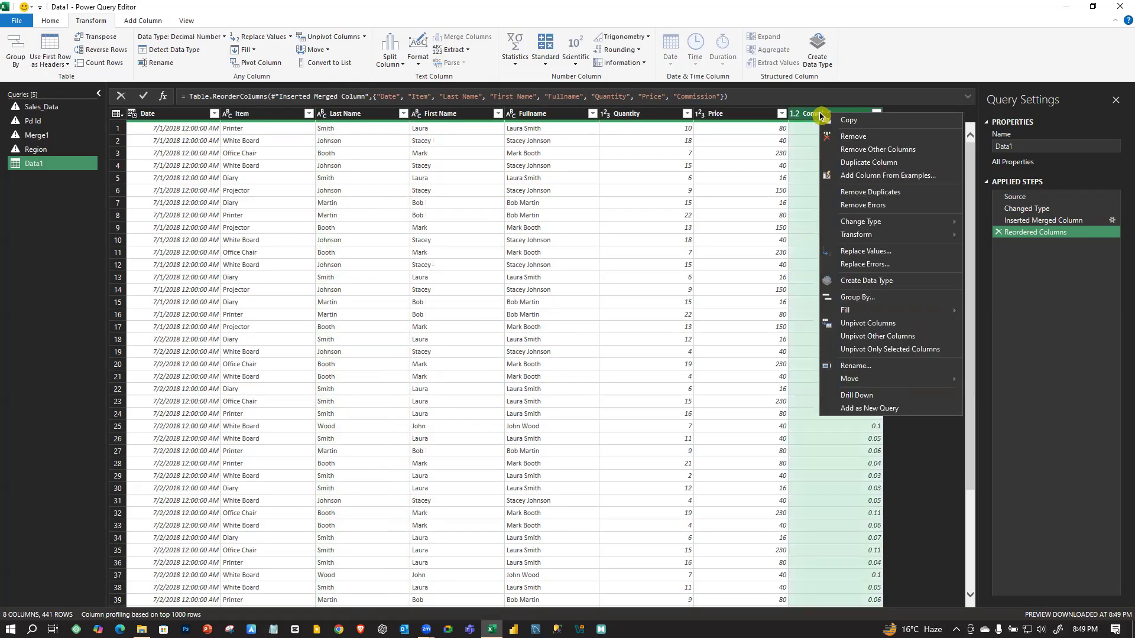
pyautogui.click(846, 138)
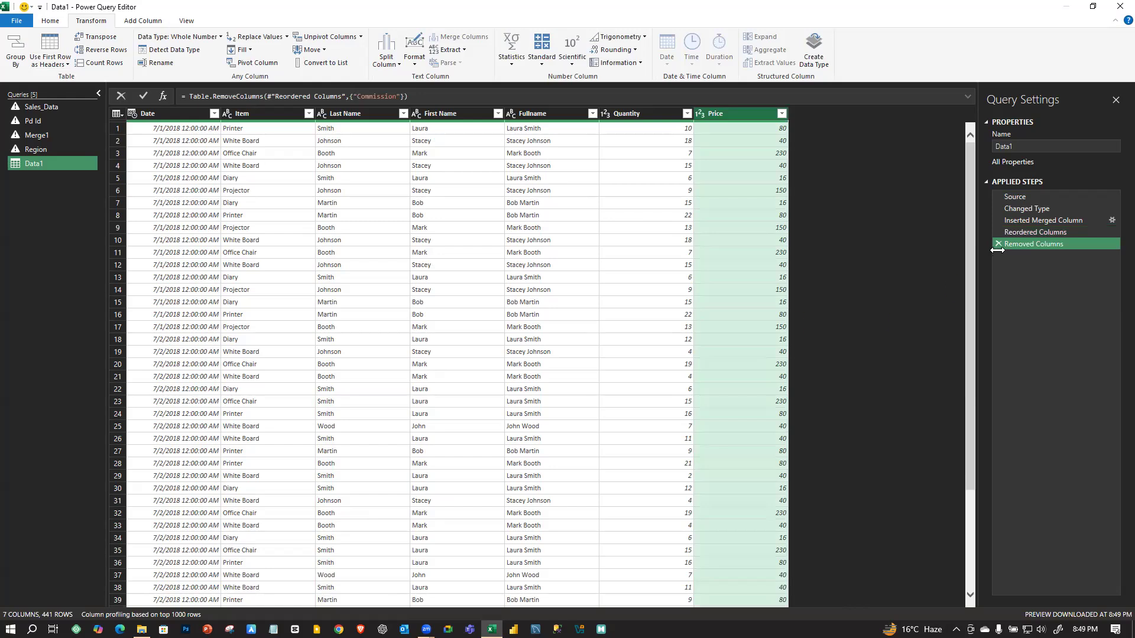
pyautogui.click(1000, 245)
# - Remove all columns other than Commission, and delete that applied step to bring the full table back
pyautogui.rightClick(826, 118)
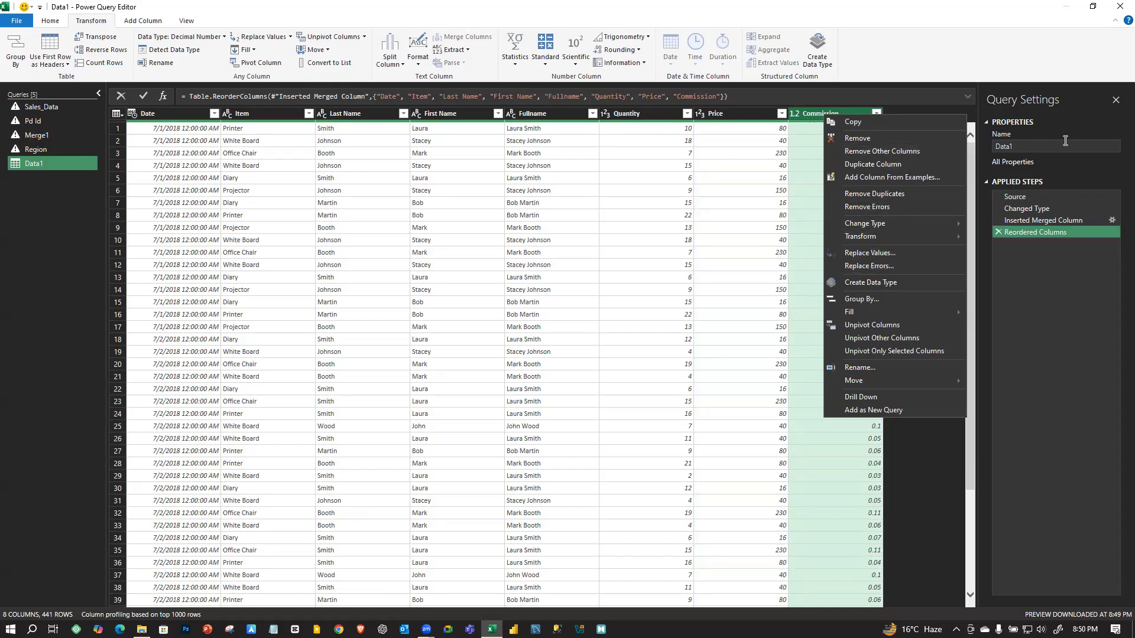
pyautogui.click(882, 152)
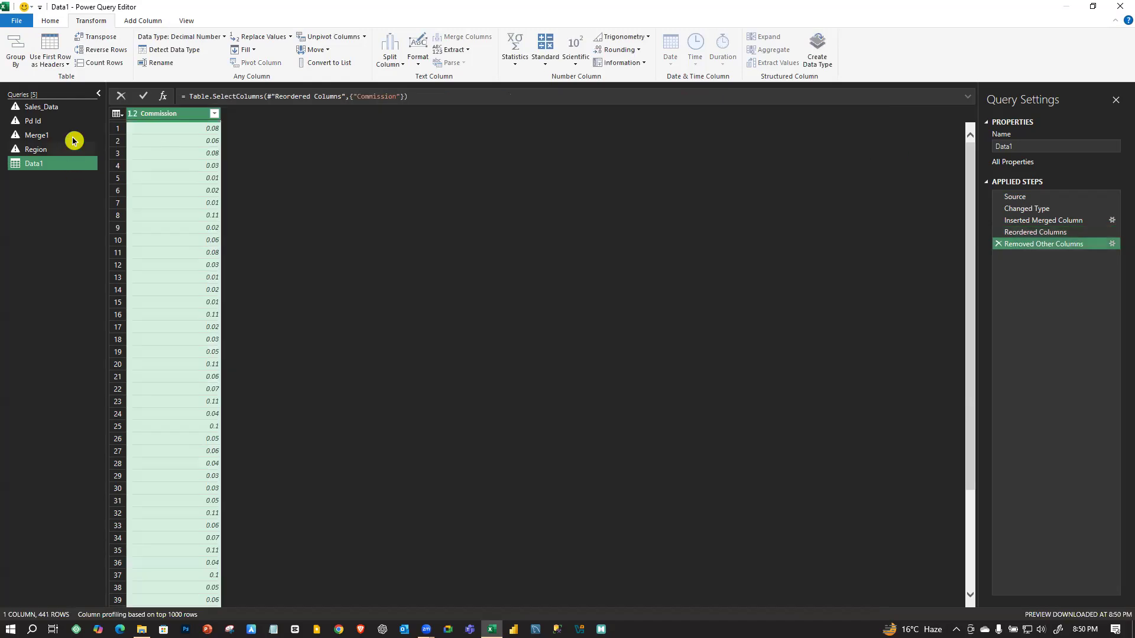
pyautogui.click(998, 244)
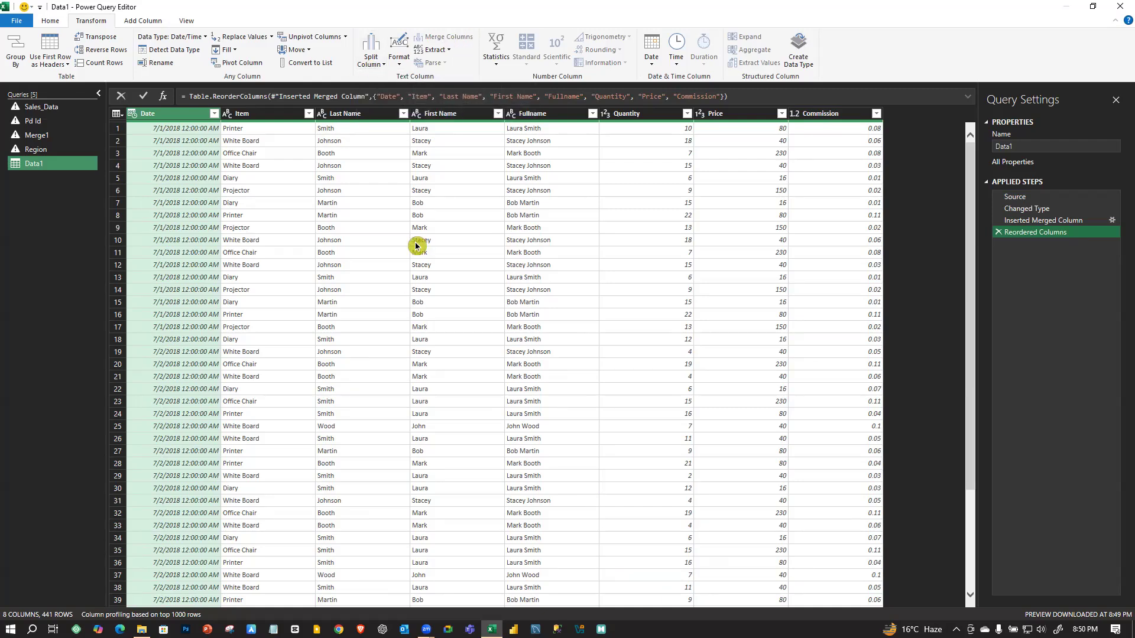
pyautogui.scroll(-4, 497, 325)
pyautogui.scroll(4, 501, 354)
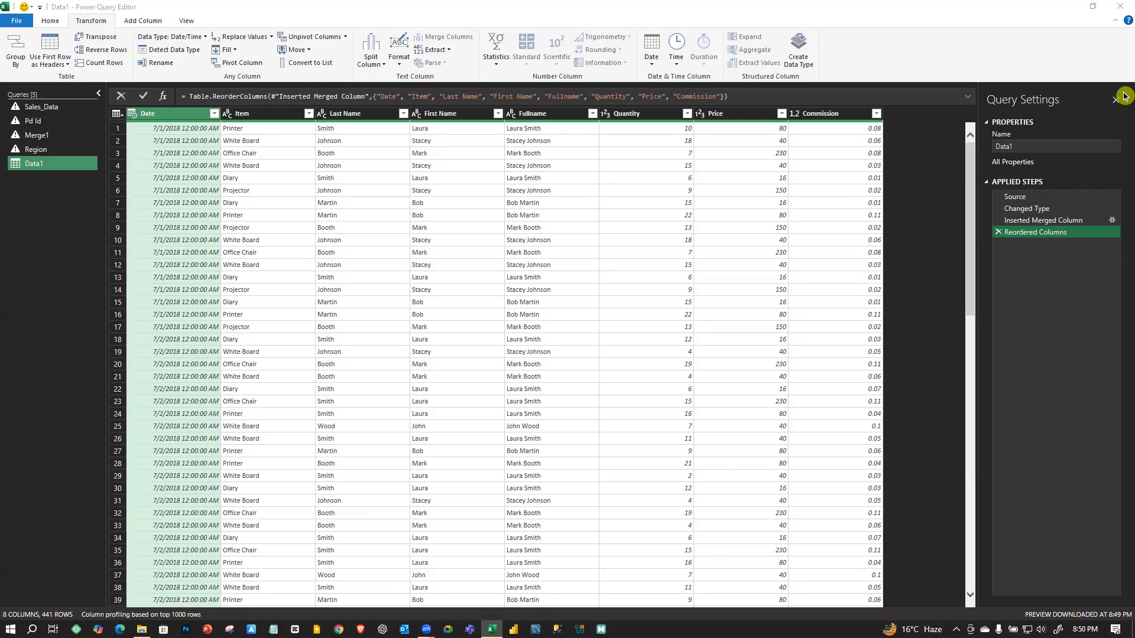
# - Duplicate the Fullname column in the Data1 query
pyautogui.rightClick(632, 113)
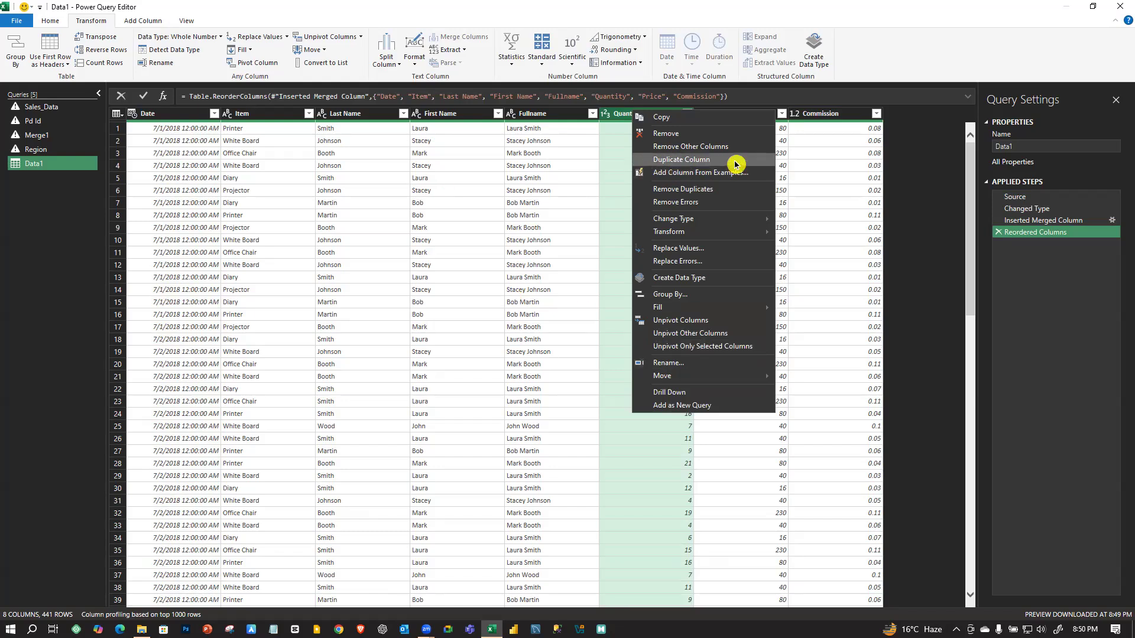
pyautogui.click(528, 241)
pyautogui.click(443, 290)
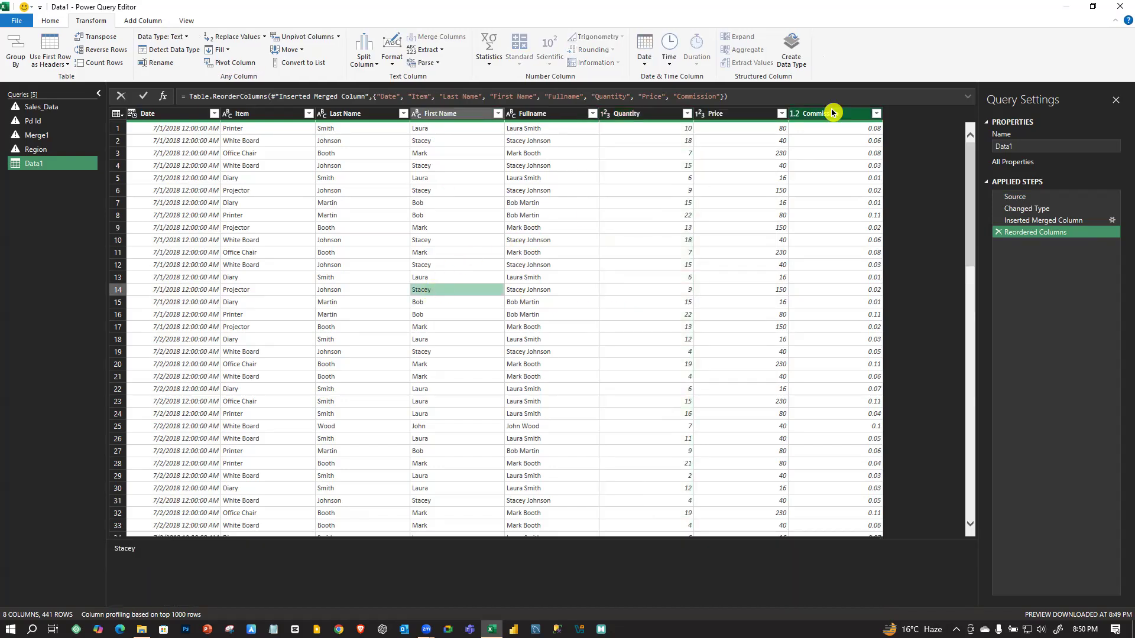
pyautogui.click(526, 116)
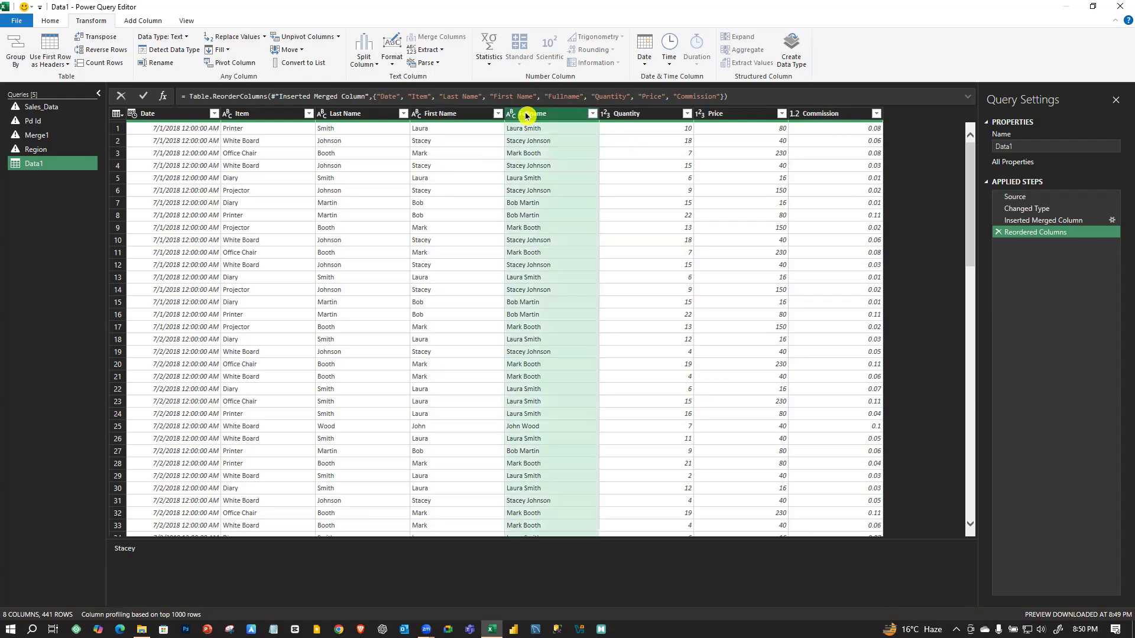
pyautogui.rightClick(526, 116)
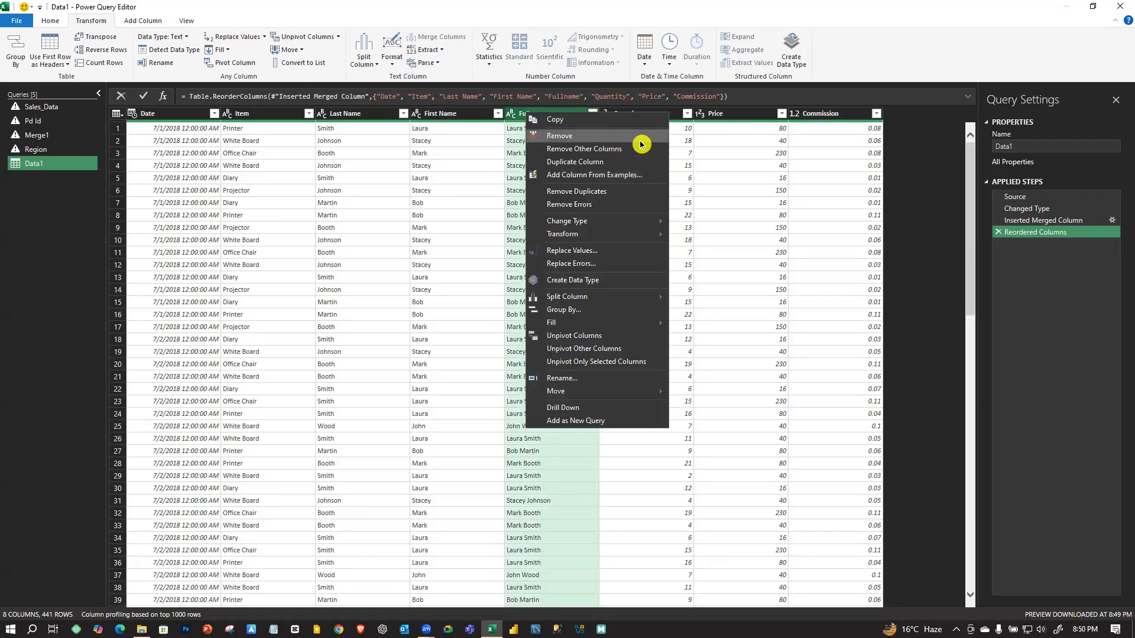
pyautogui.click(609, 162)
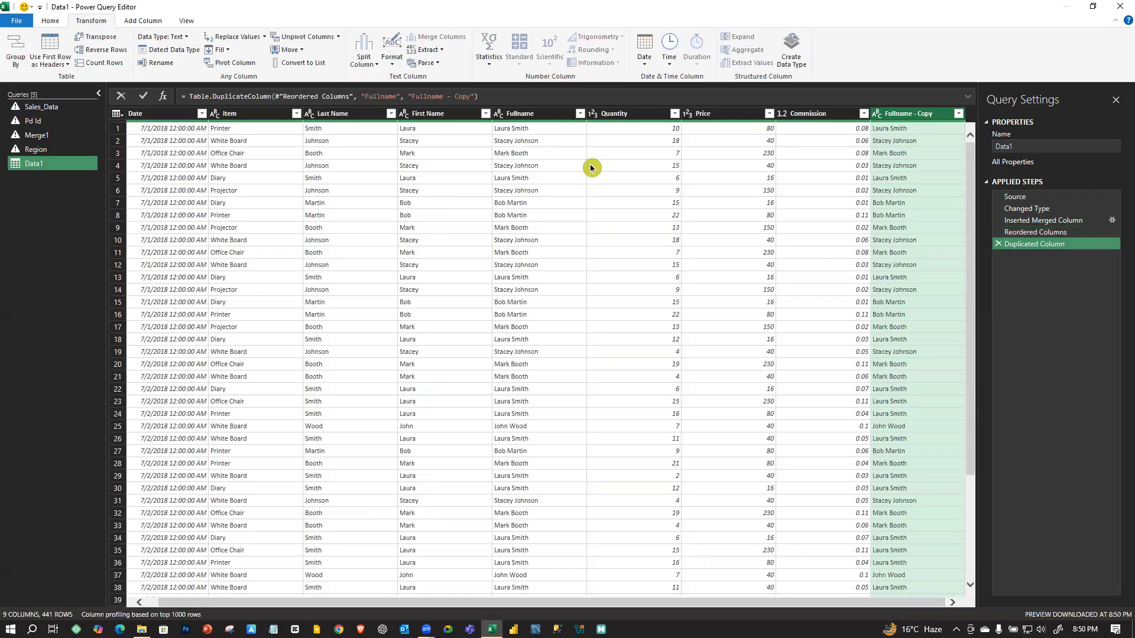
# - Remove the duplicated Fullname - Copy column
pyautogui.rightClick(917, 117)
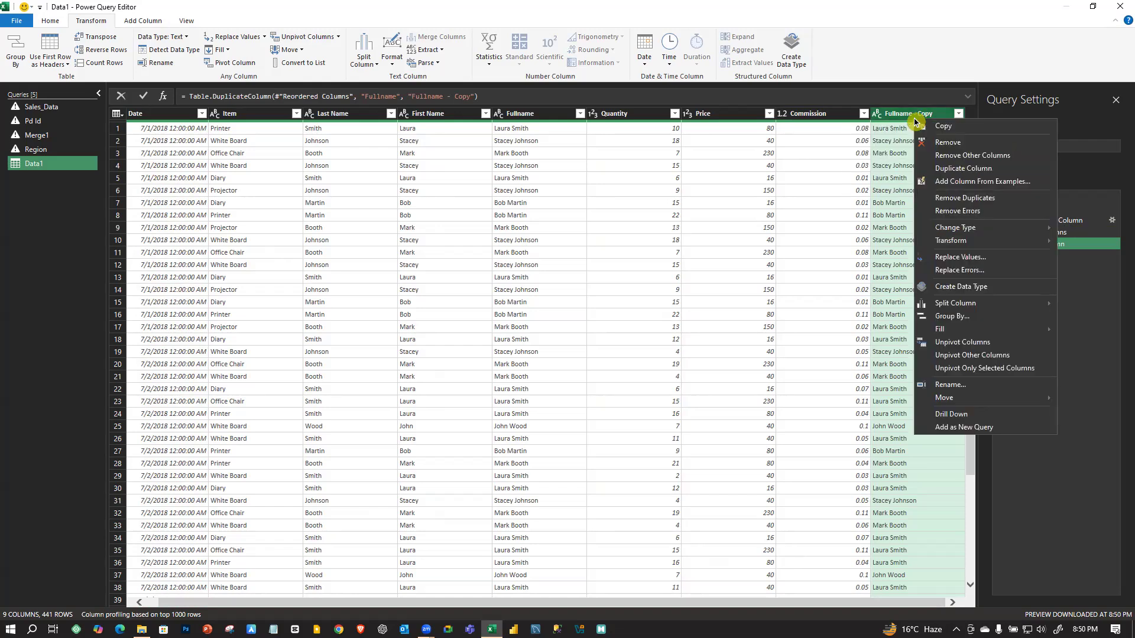
pyautogui.click(946, 143)
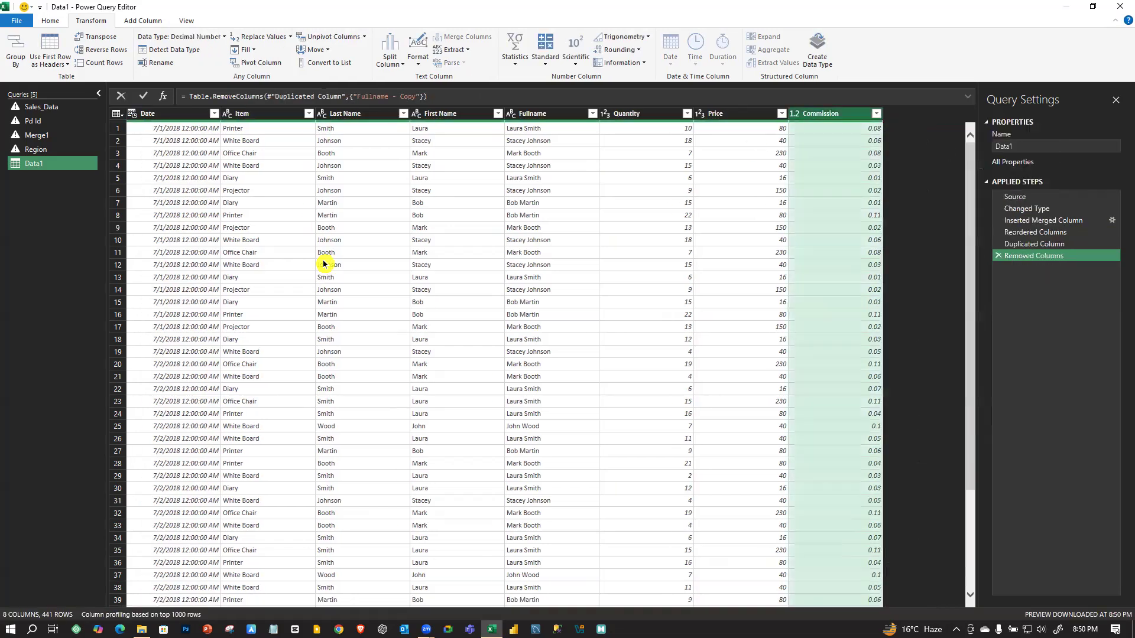
pyautogui.click(407, 264)
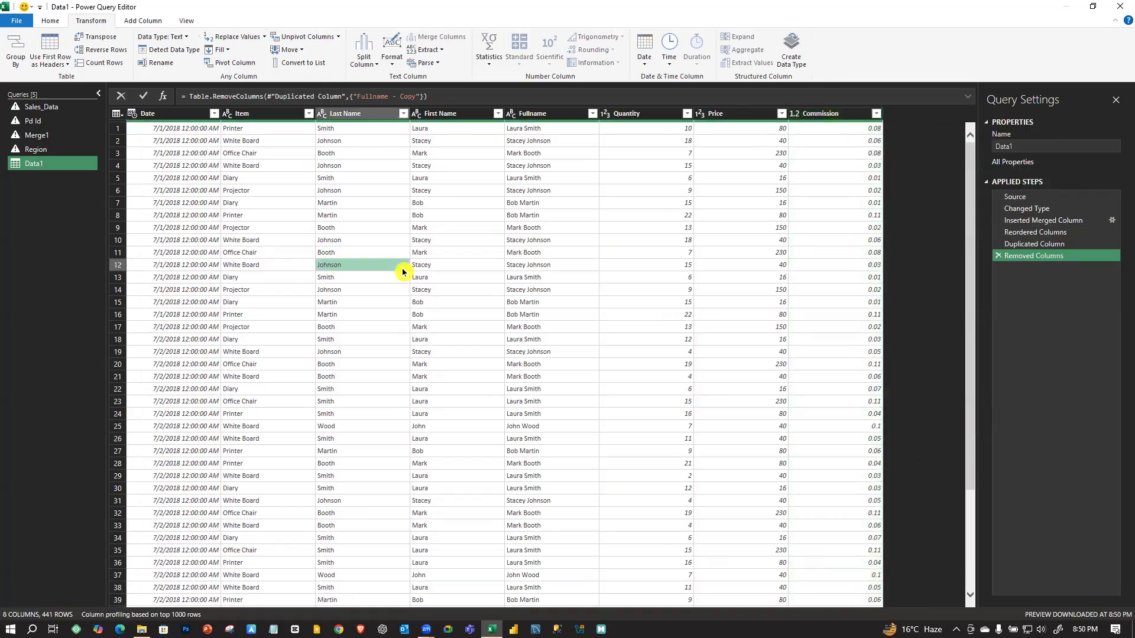
# - Close the query editor discarding the changes, and close the workbook without saving
pyautogui.click(1120, 8)
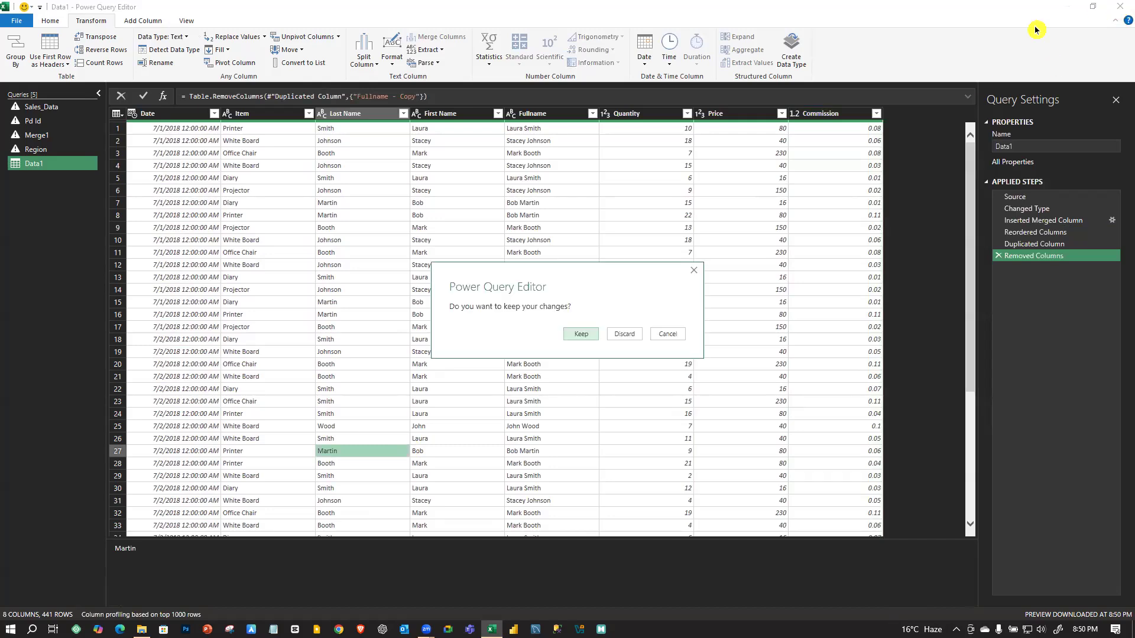
pyautogui.click(626, 338)
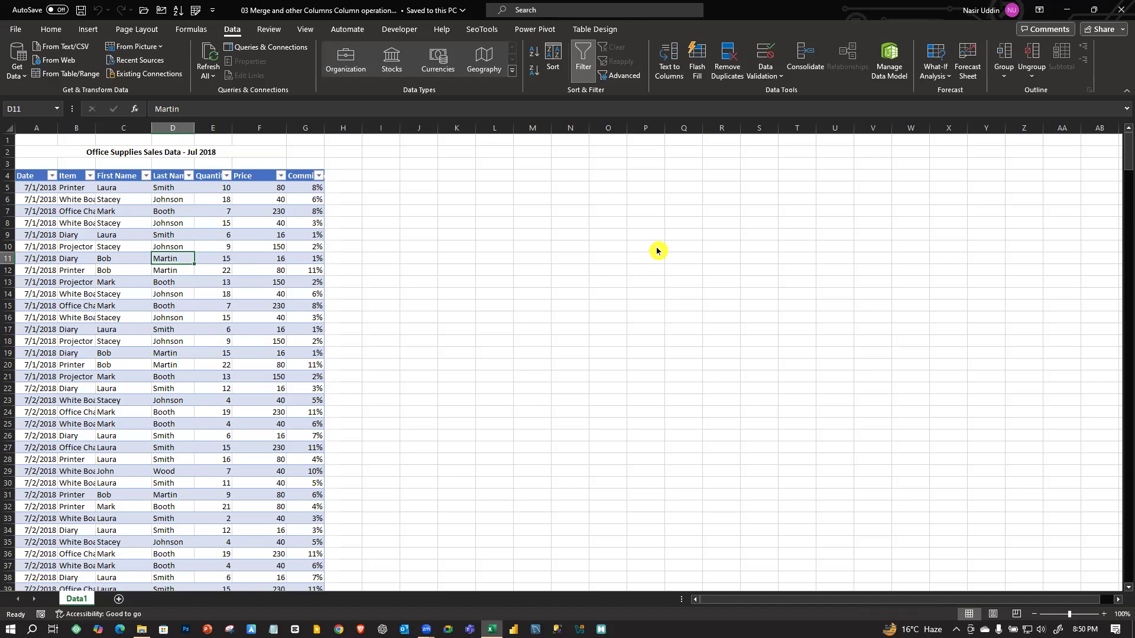
pyautogui.click(1120, 8)
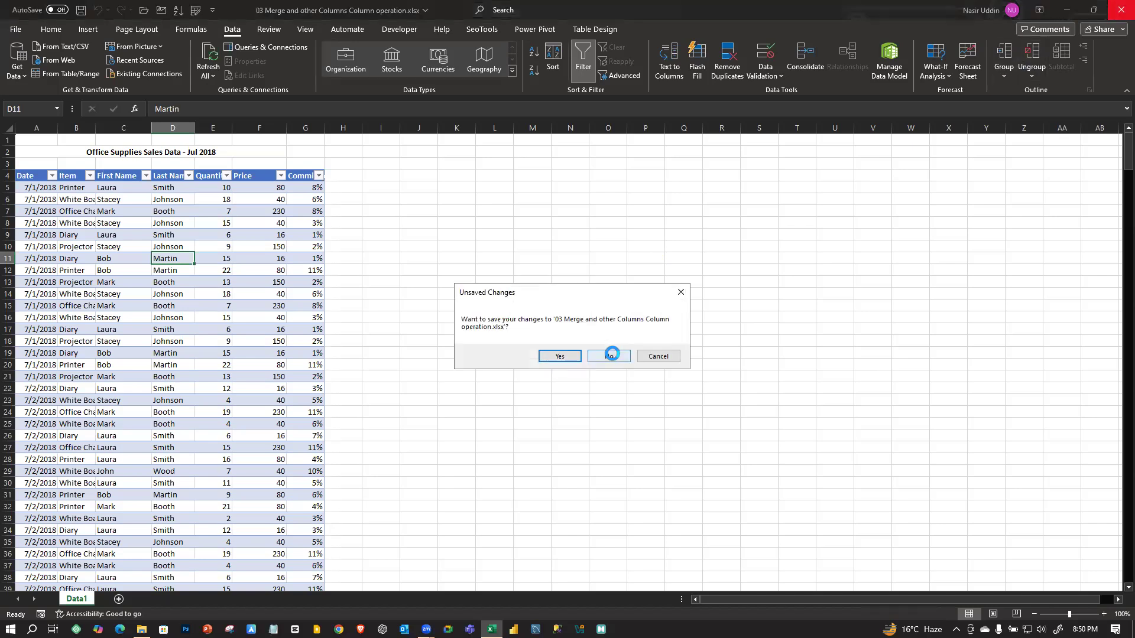
pyautogui.click(610, 356)
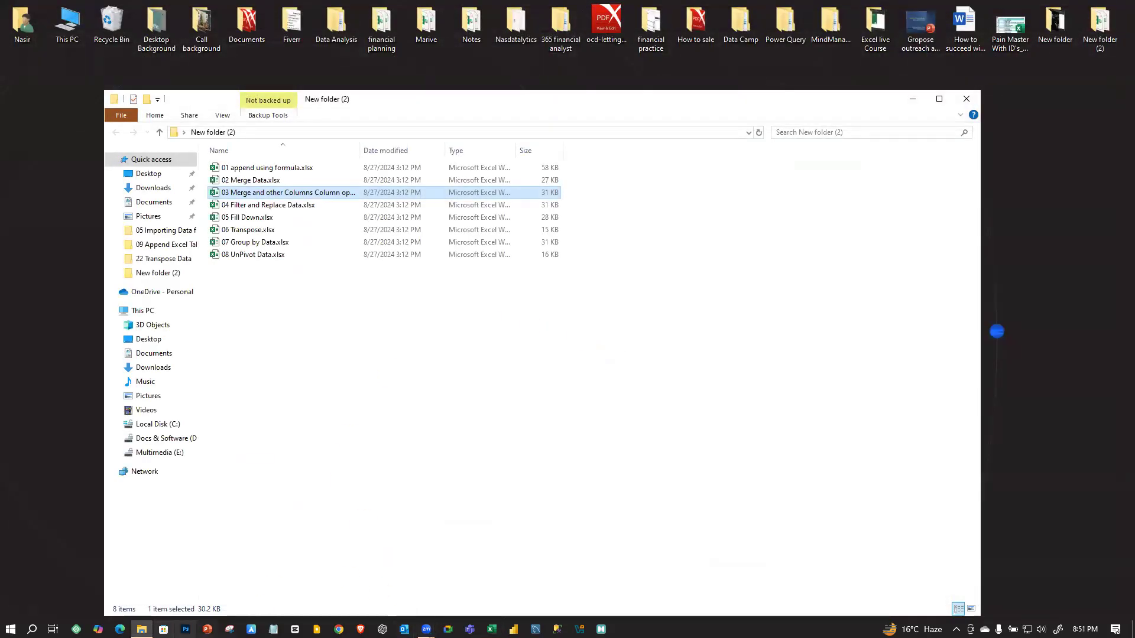
# - Open the workbook 04 Filter and Replace Data.xlsx from the folder, enabling editing and its external data content
pyautogui.click(294, 427)
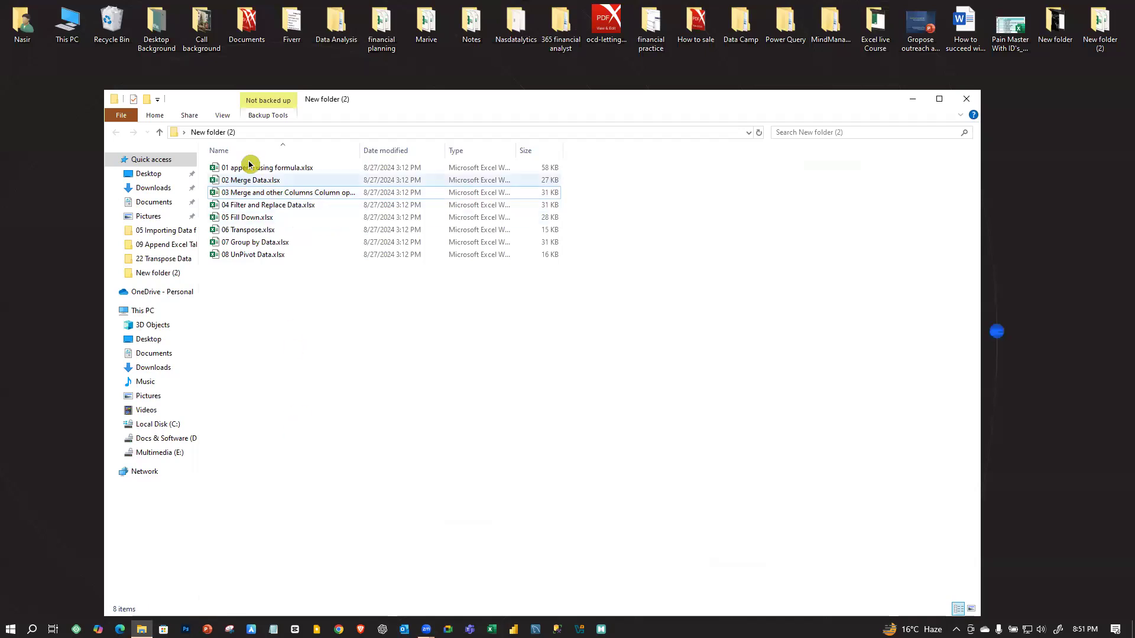
pyautogui.doubleClick(304, 206)
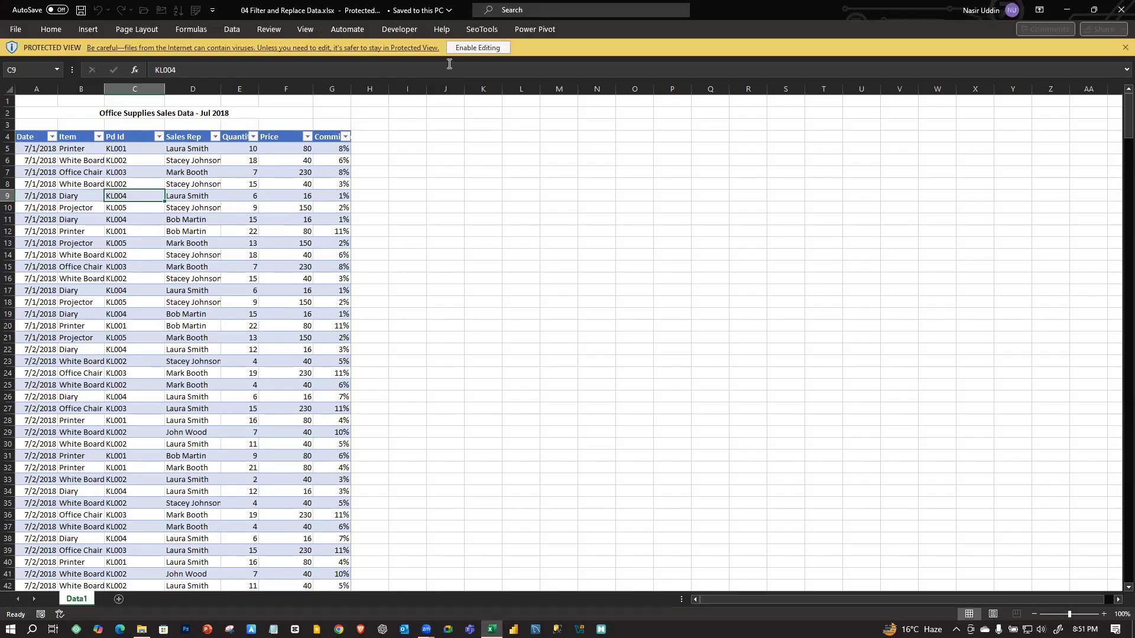
pyautogui.click(454, 48)
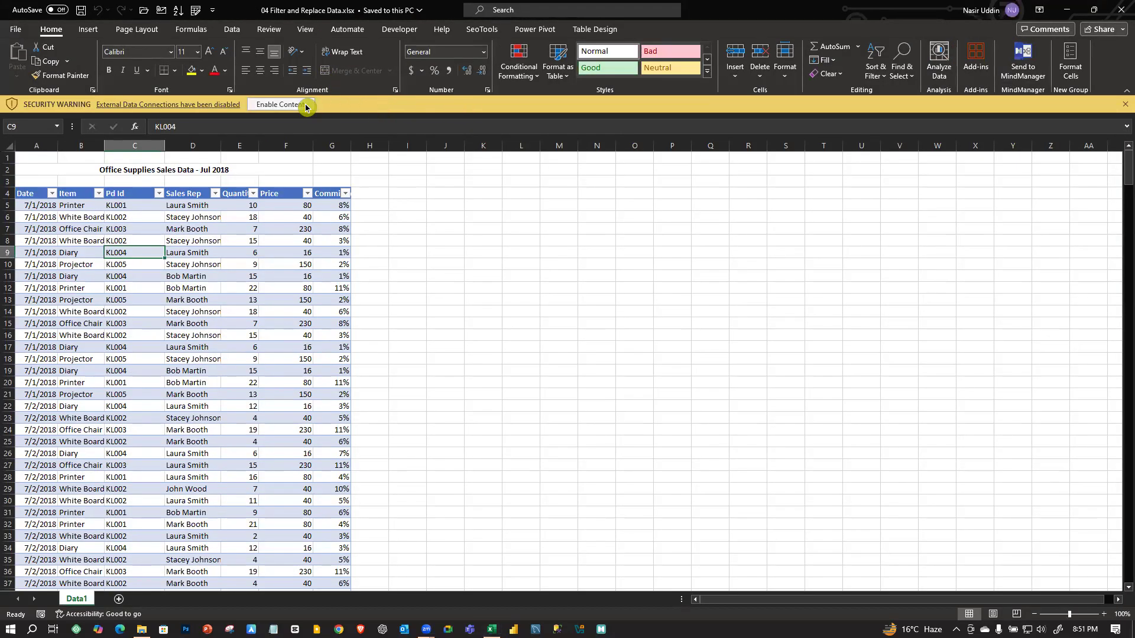
pyautogui.click(304, 105)
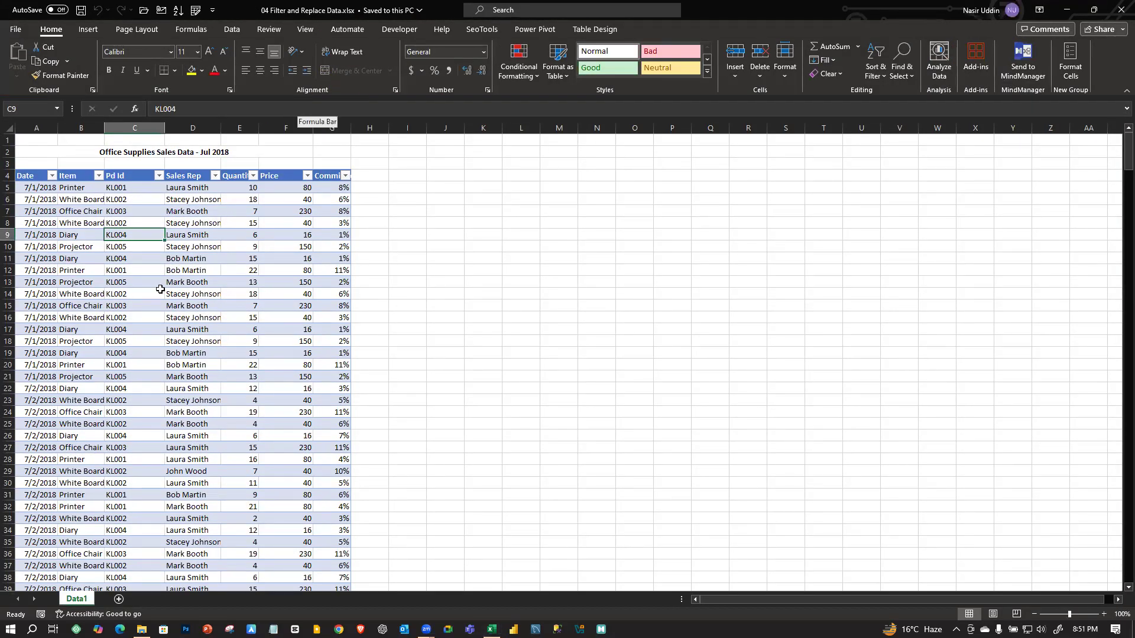
# - Load the office supplies sales table on the Data1 sheet into the Power Query Editor
pyautogui.click(156, 279)
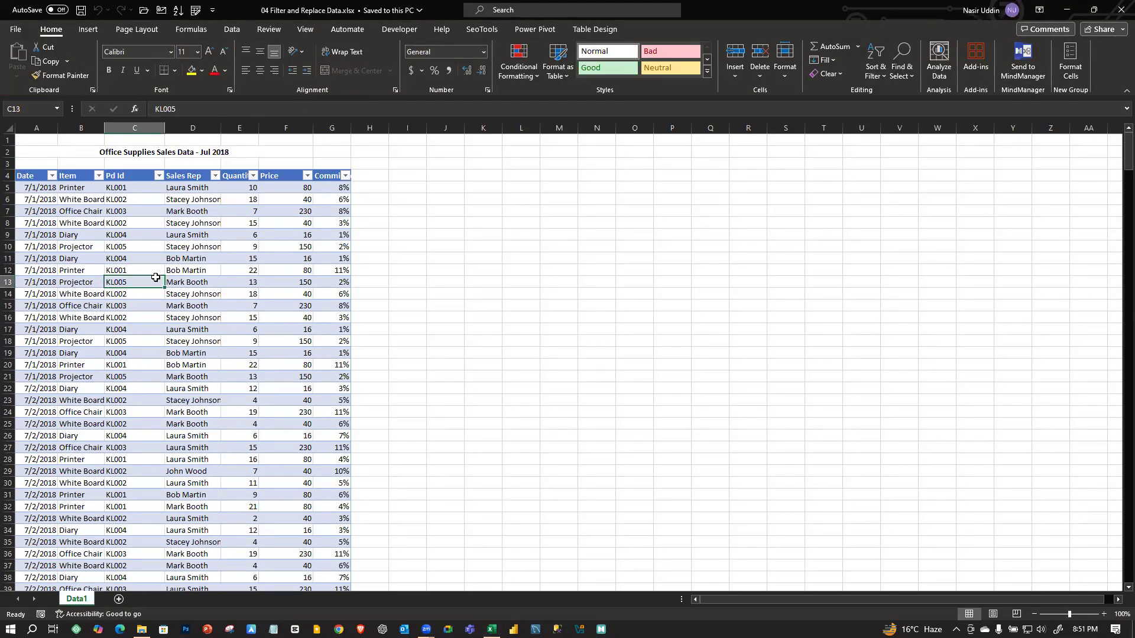
pyautogui.click(231, 29)
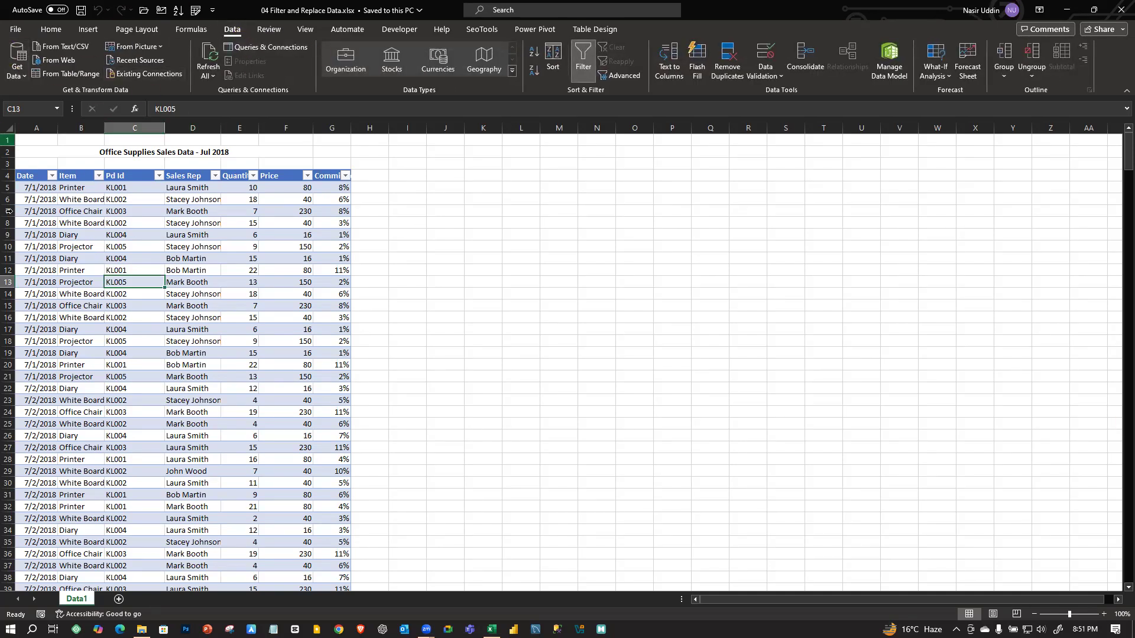
pyautogui.click(66, 74)
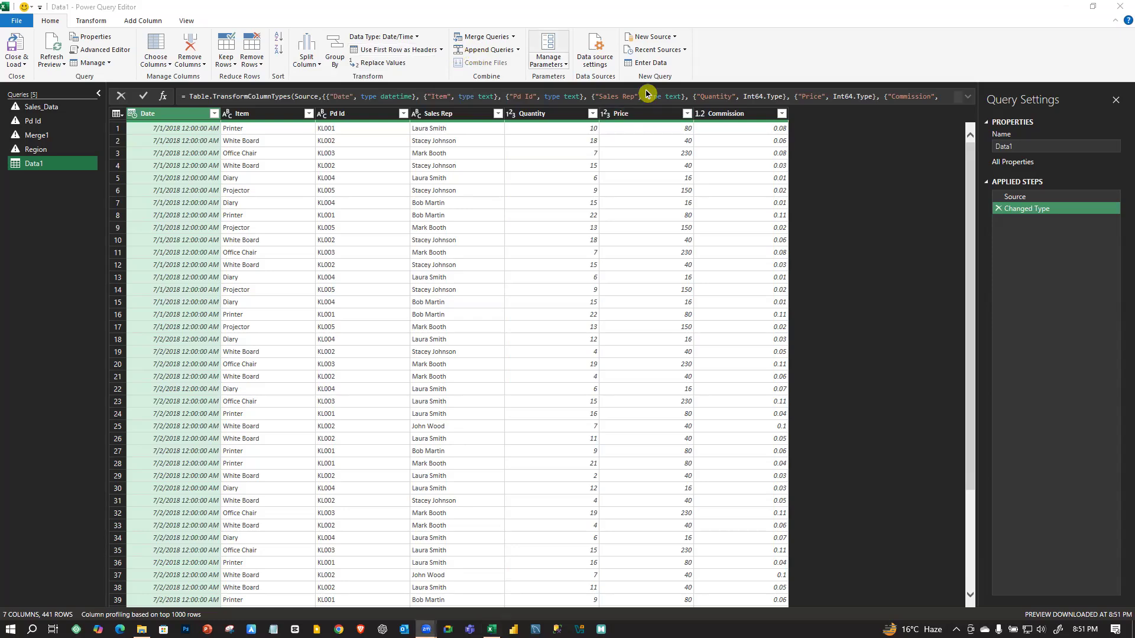
pyautogui.click(93, 22)
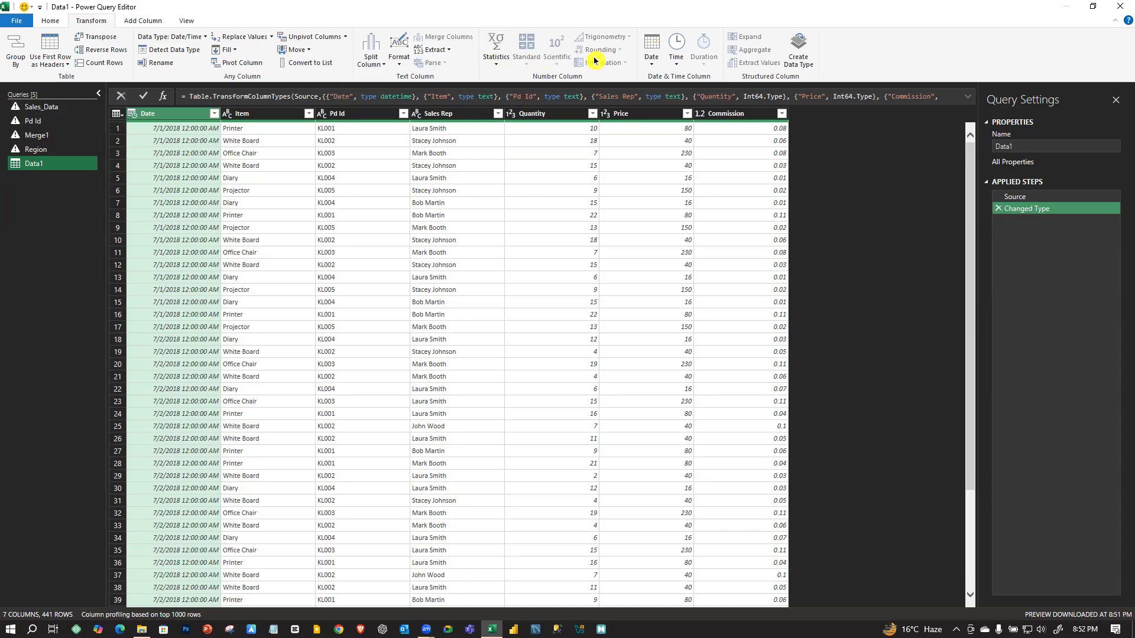
pyautogui.click(497, 58)
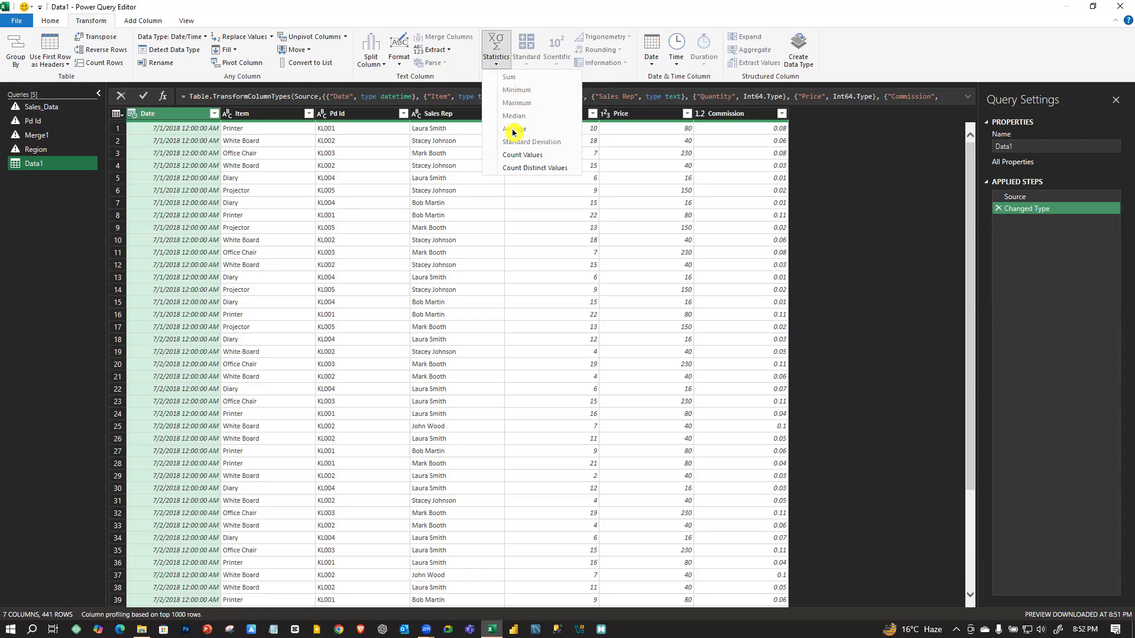
pyautogui.click(604, 77)
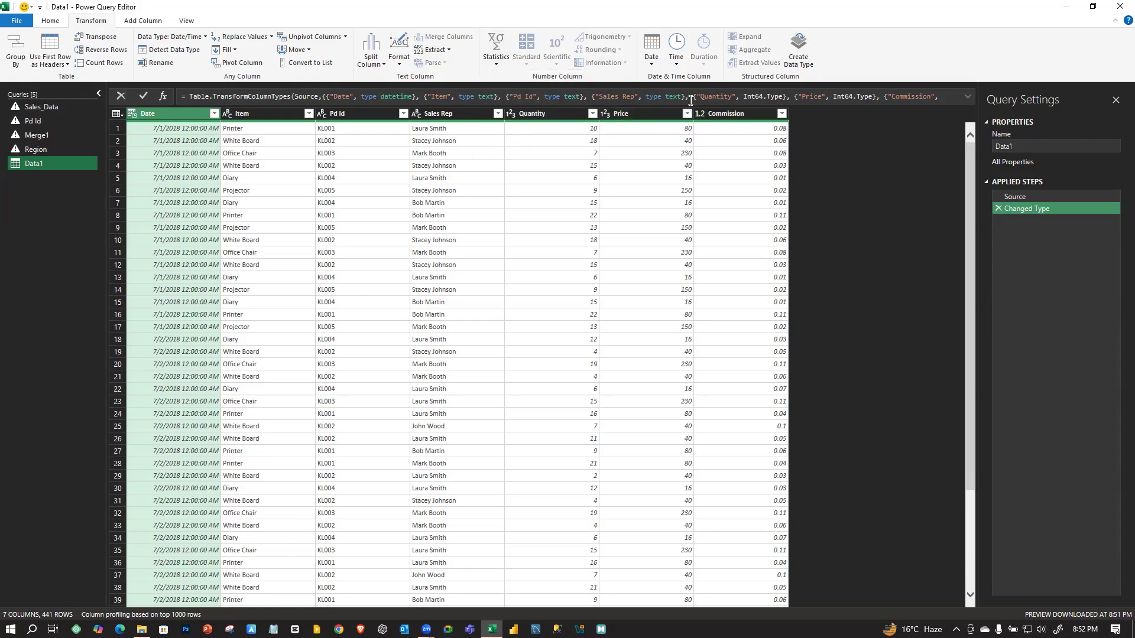
pyautogui.click(652, 68)
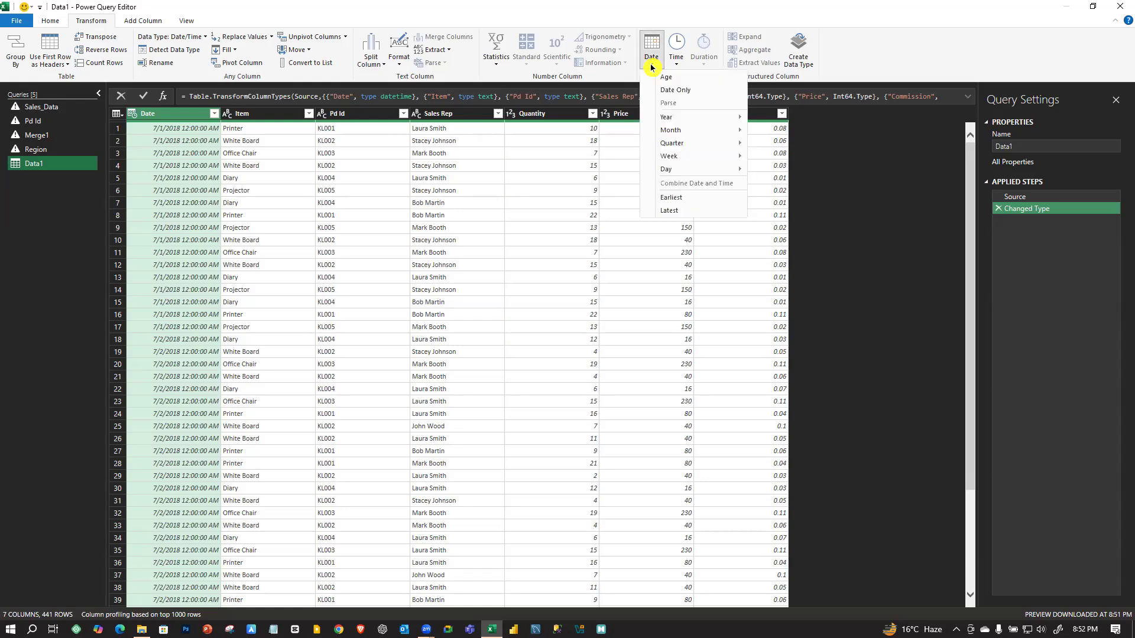
pyautogui.click(615, 78)
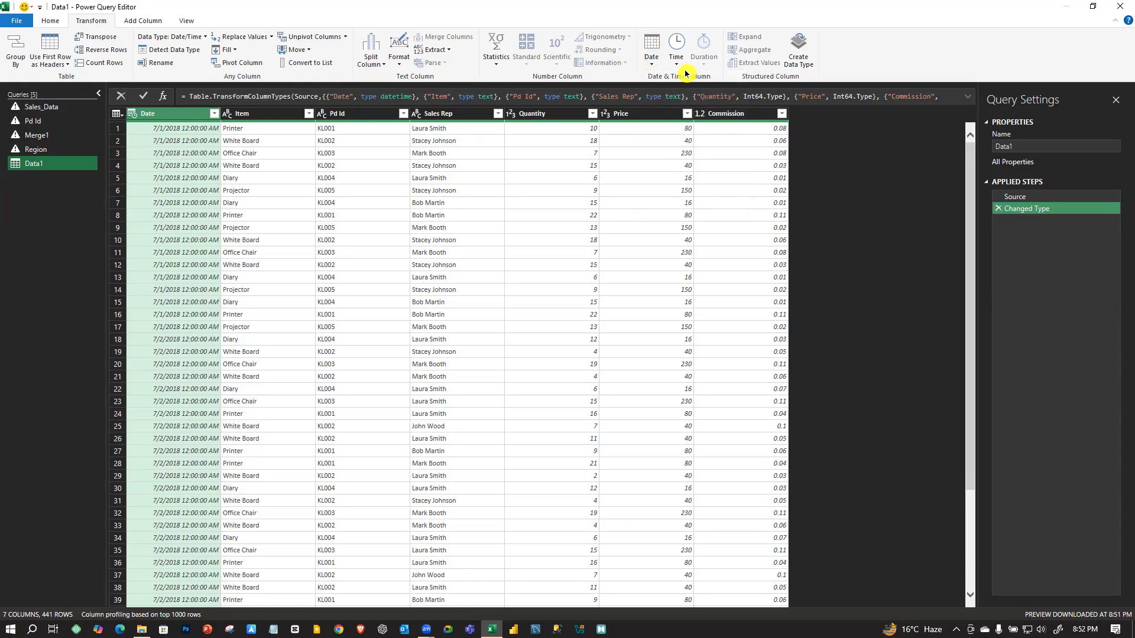
pyautogui.click(143, 21)
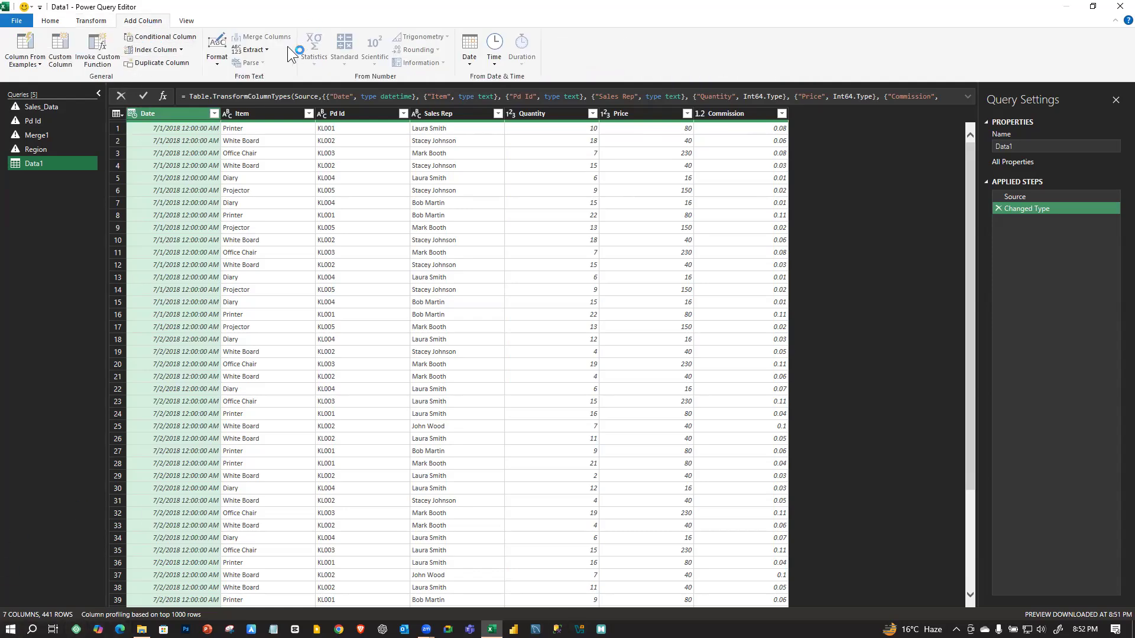
pyautogui.click(91, 21)
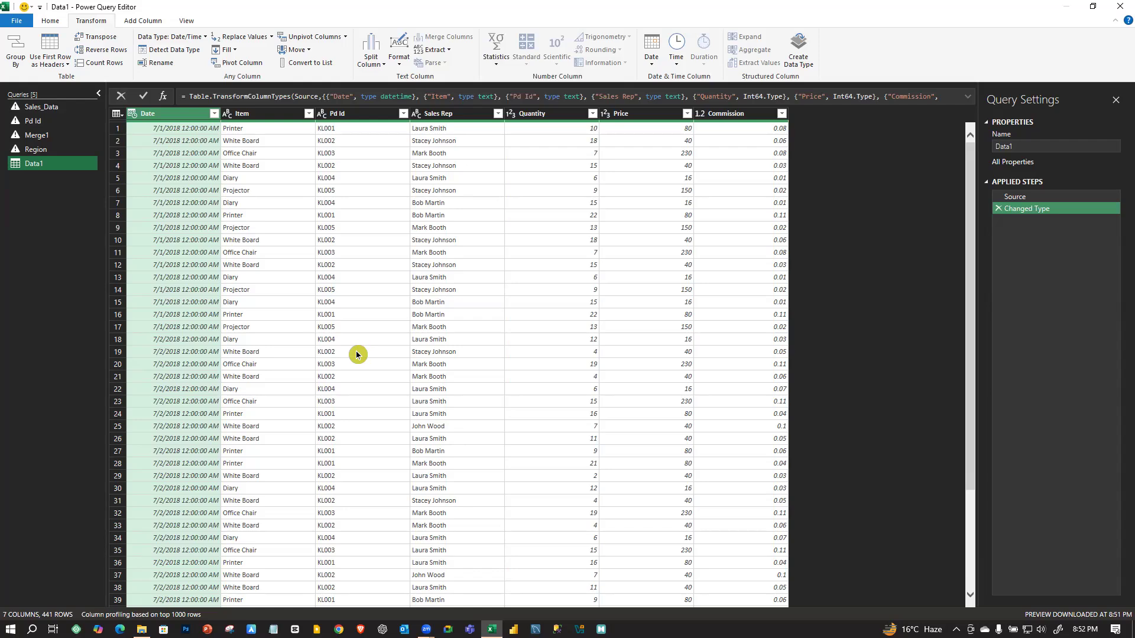
# - Examine the Quantity column's filter list and its number filter options, leaving all values included
pyautogui.click(644, 166)
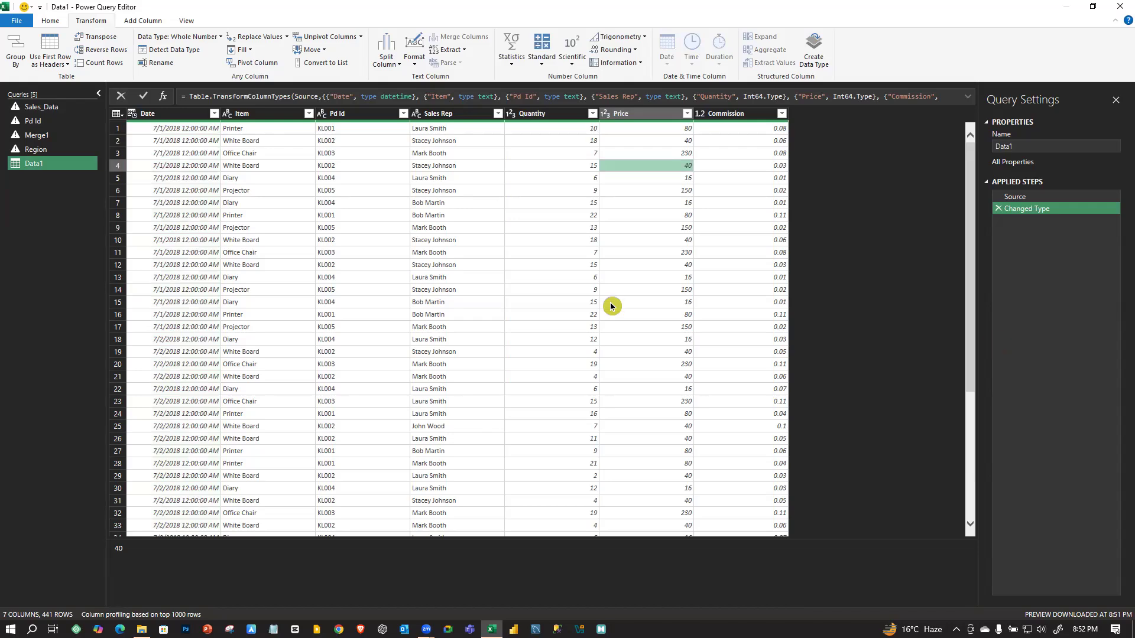
pyautogui.click(543, 114)
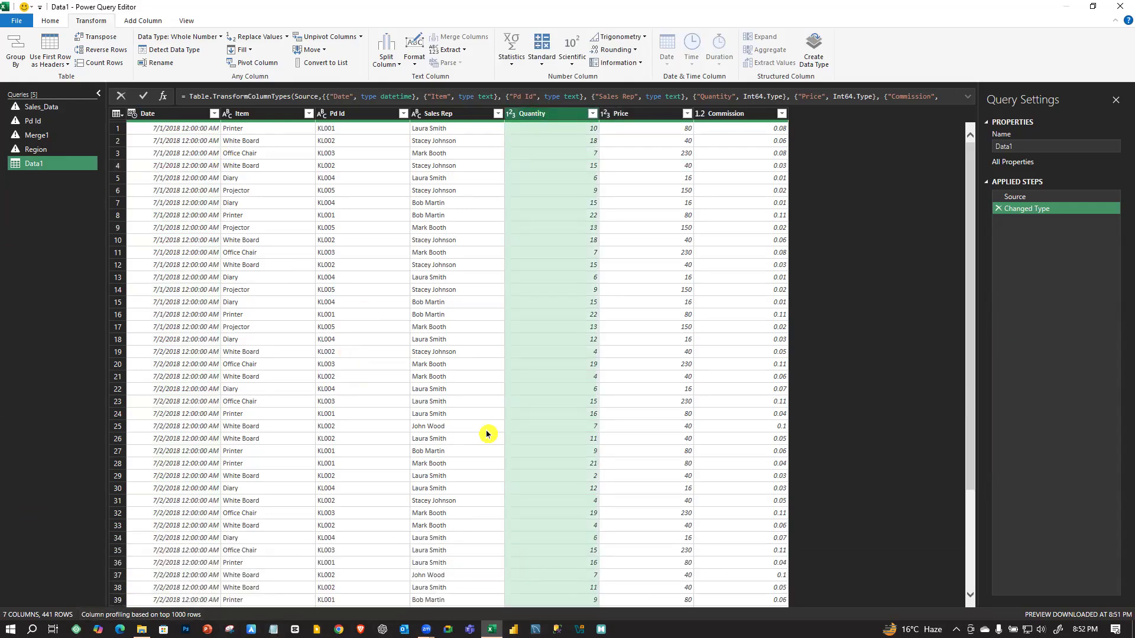
pyautogui.click(593, 114)
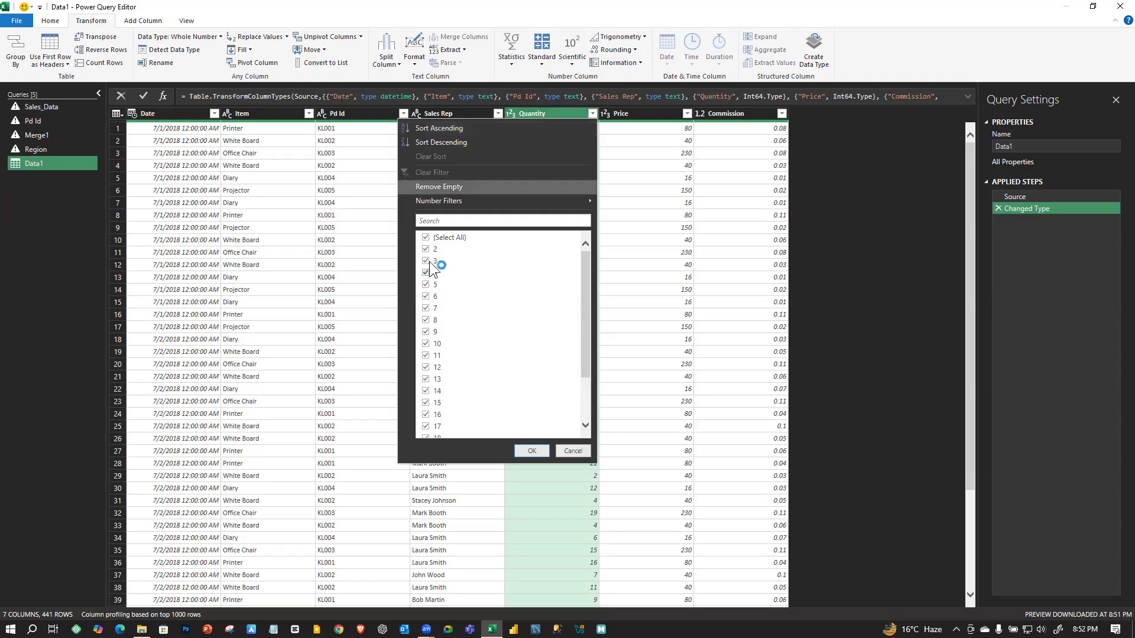
pyautogui.scroll(-2, 445, 316)
pyautogui.scroll(-1, 446, 316)
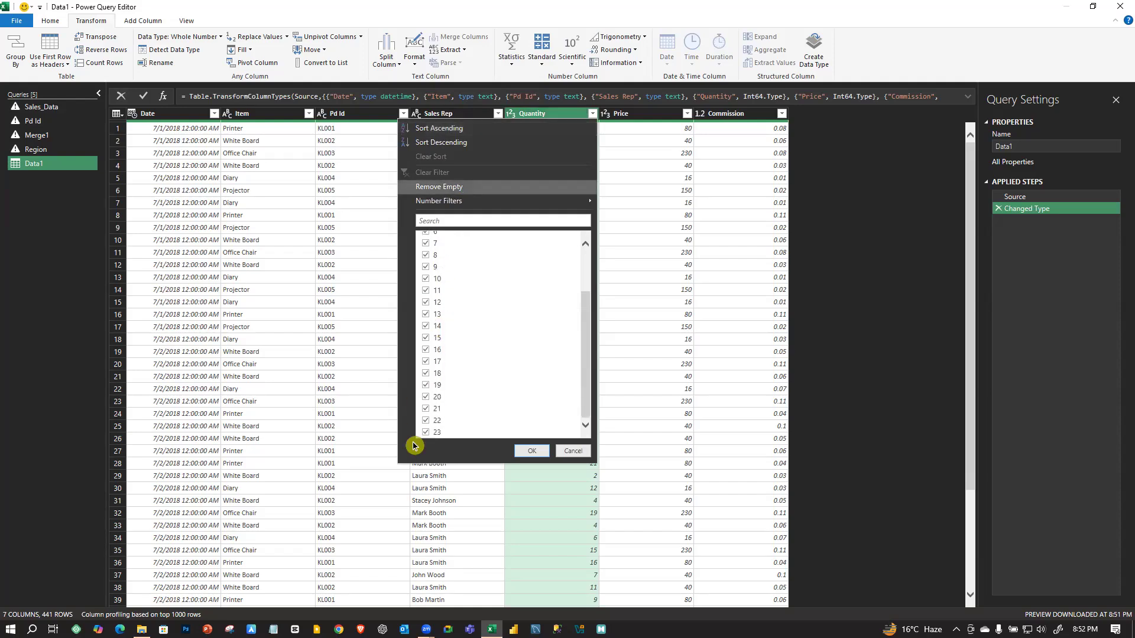
pyautogui.click(425, 376)
pyautogui.click(425, 386)
pyautogui.click(425, 374)
pyautogui.click(426, 385)
pyautogui.moveTo(450, 211)
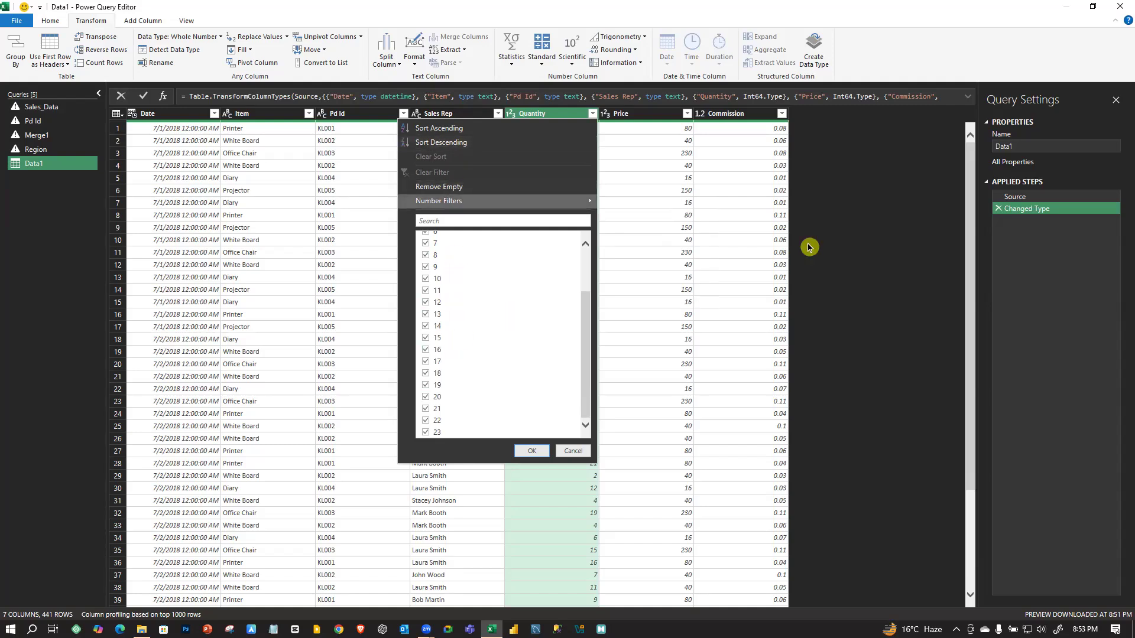
pyautogui.click(884, 235)
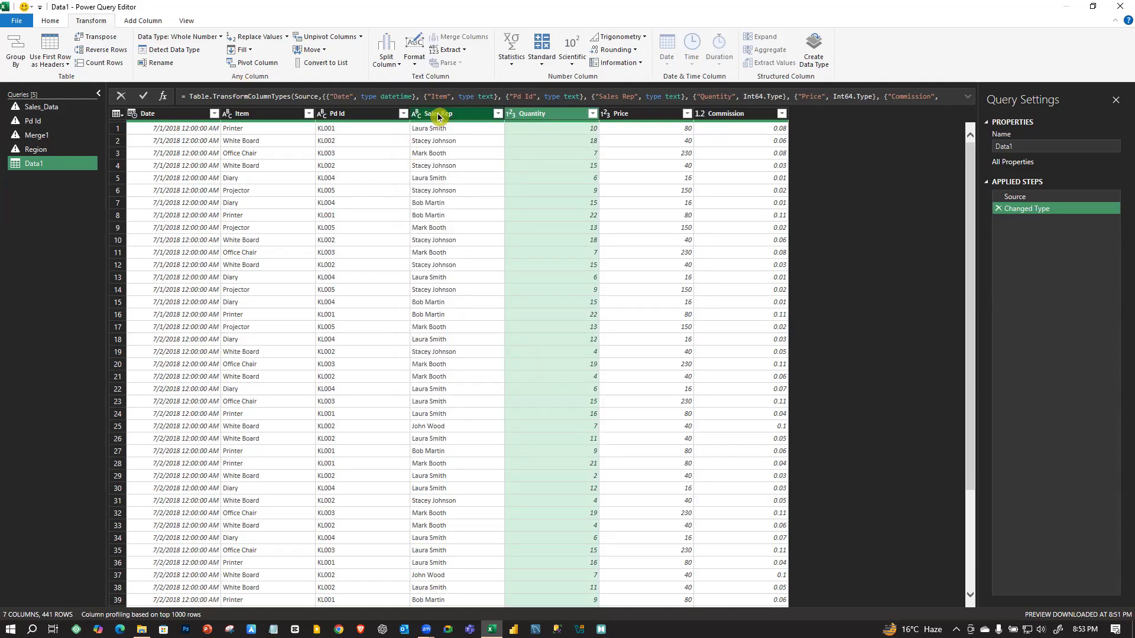
# - Look at the text filter options of the Sales Rep column and the date/time filter options of the Date column
pyautogui.click(498, 114)
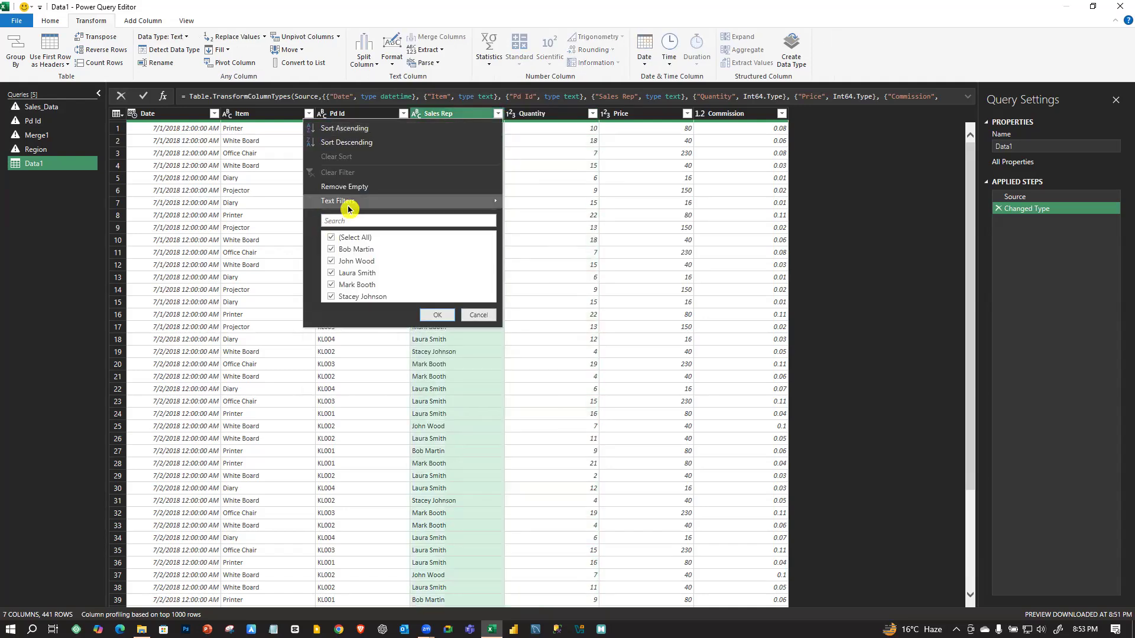
pyautogui.click(215, 115)
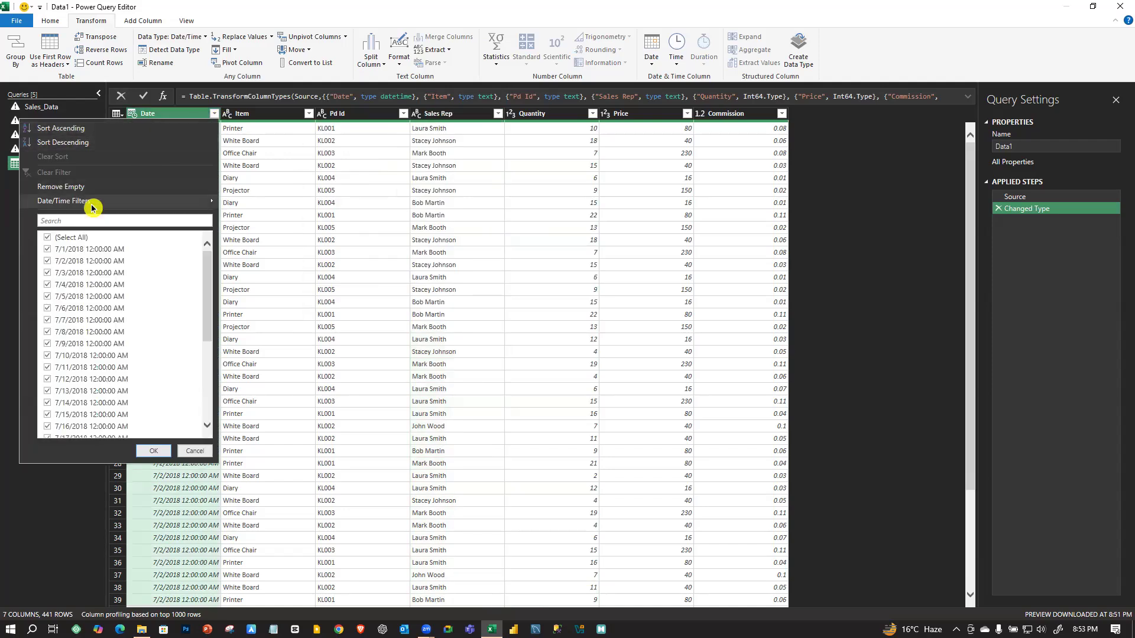
pyautogui.moveTo(110, 207)
pyautogui.click(291, 169)
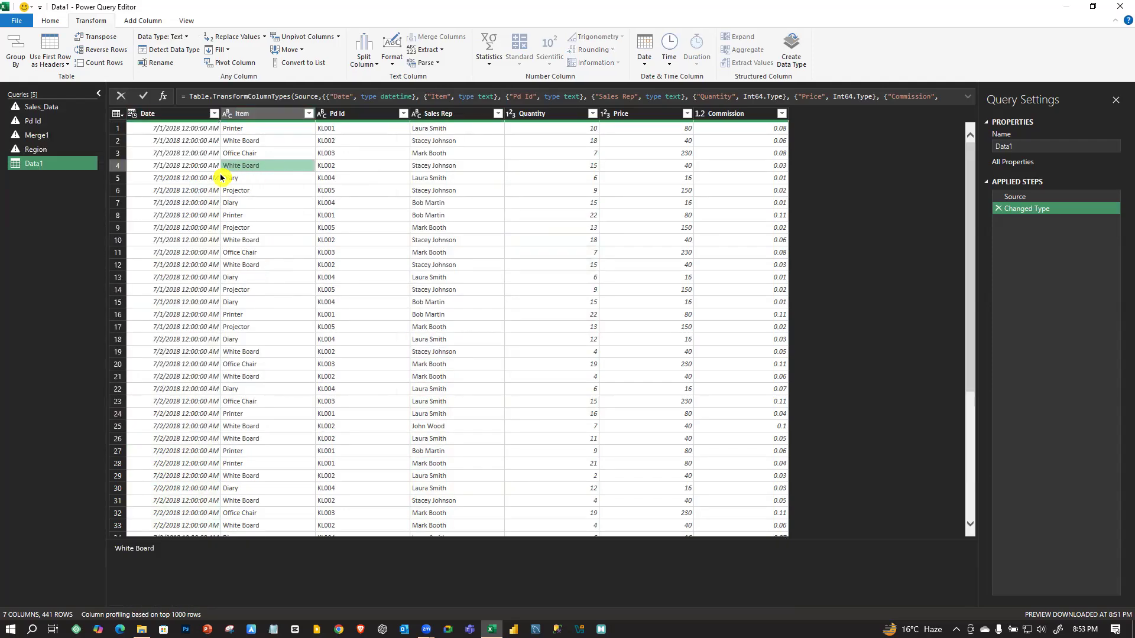
pyautogui.click(181, 168)
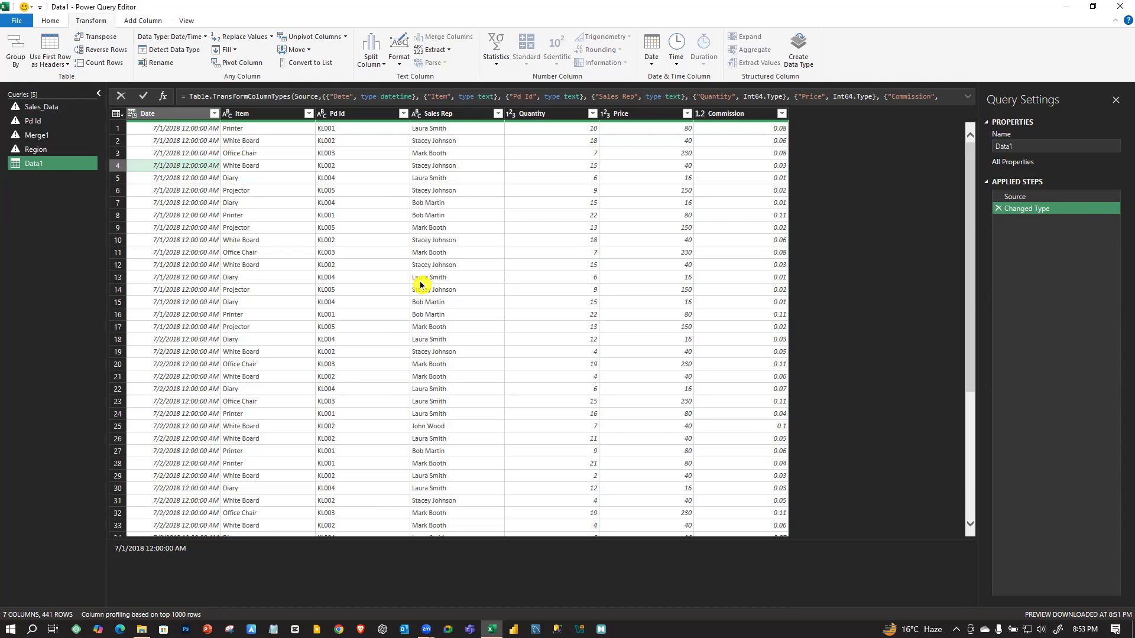
# - Filter the table to keep only rows where Quantity equals 5
pyautogui.click(592, 113)
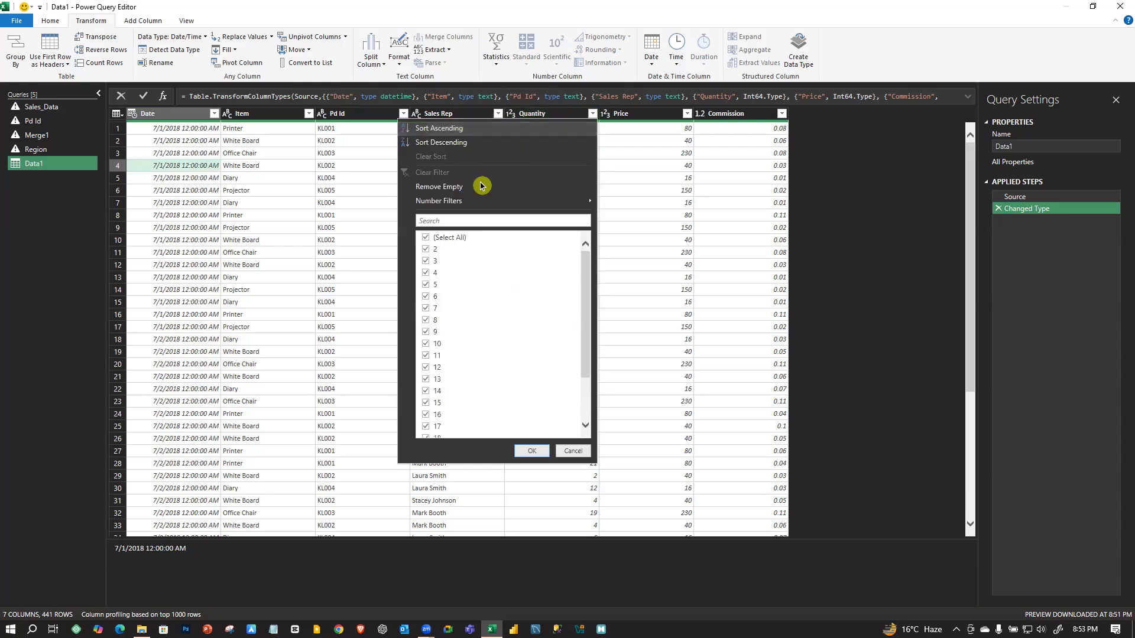
pyautogui.moveTo(486, 203)
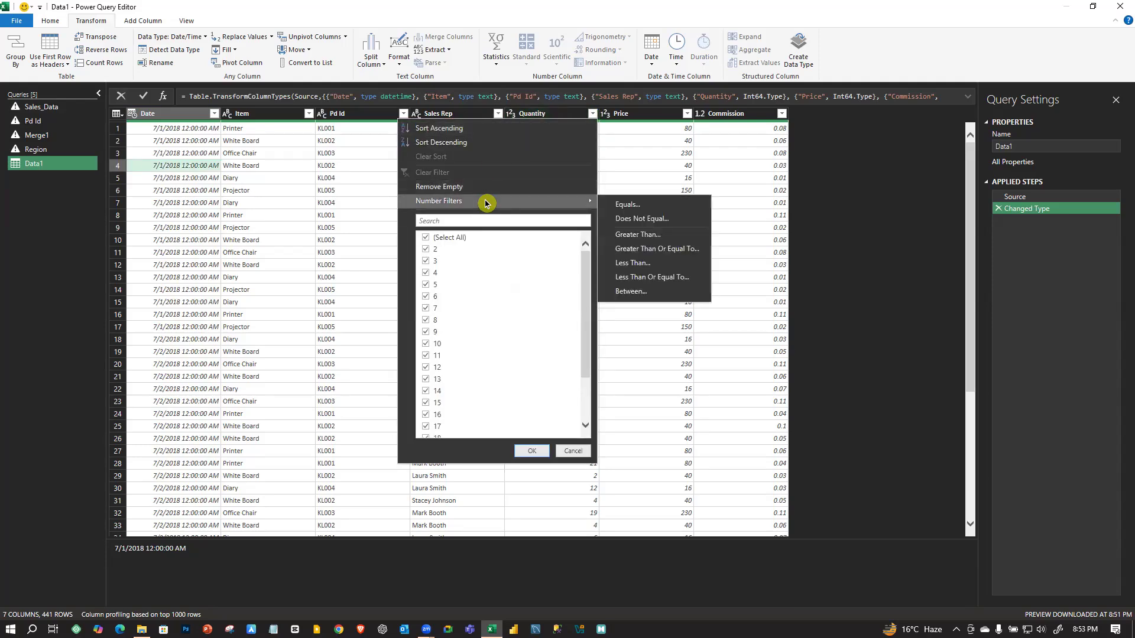
pyautogui.click(657, 204)
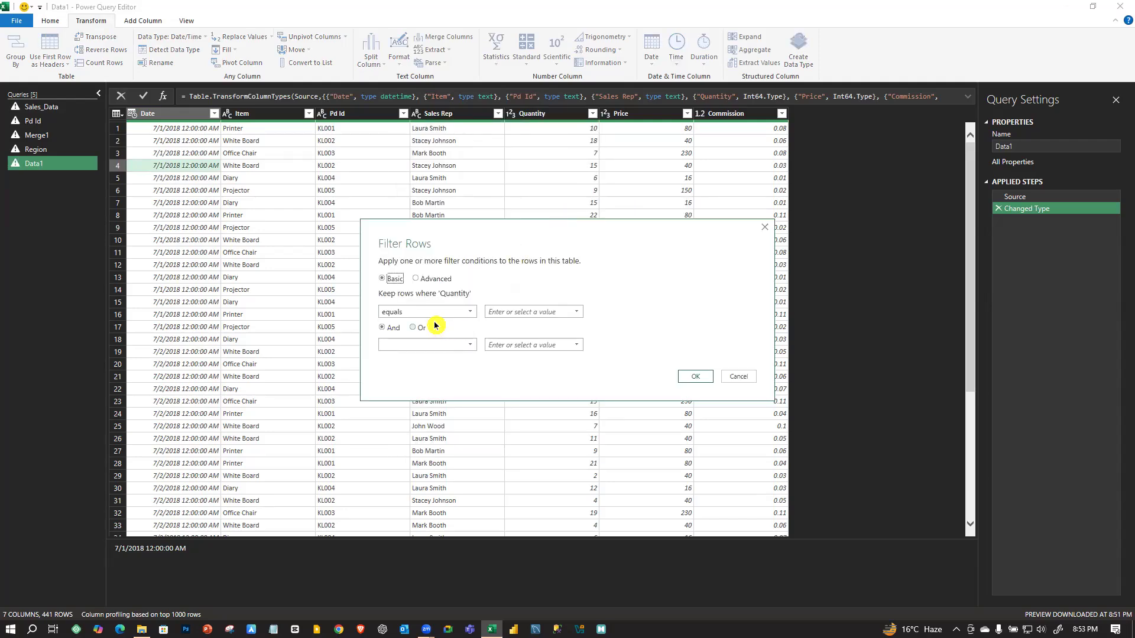
pyautogui.click(531, 309)
pyautogui.write('5')
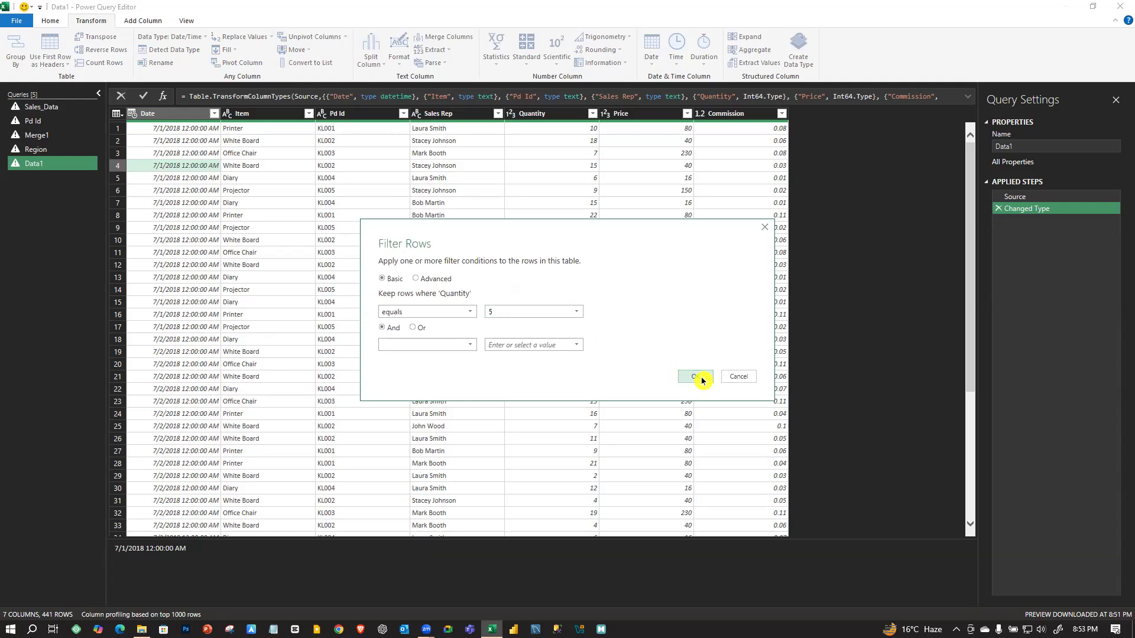
pyautogui.click(698, 378)
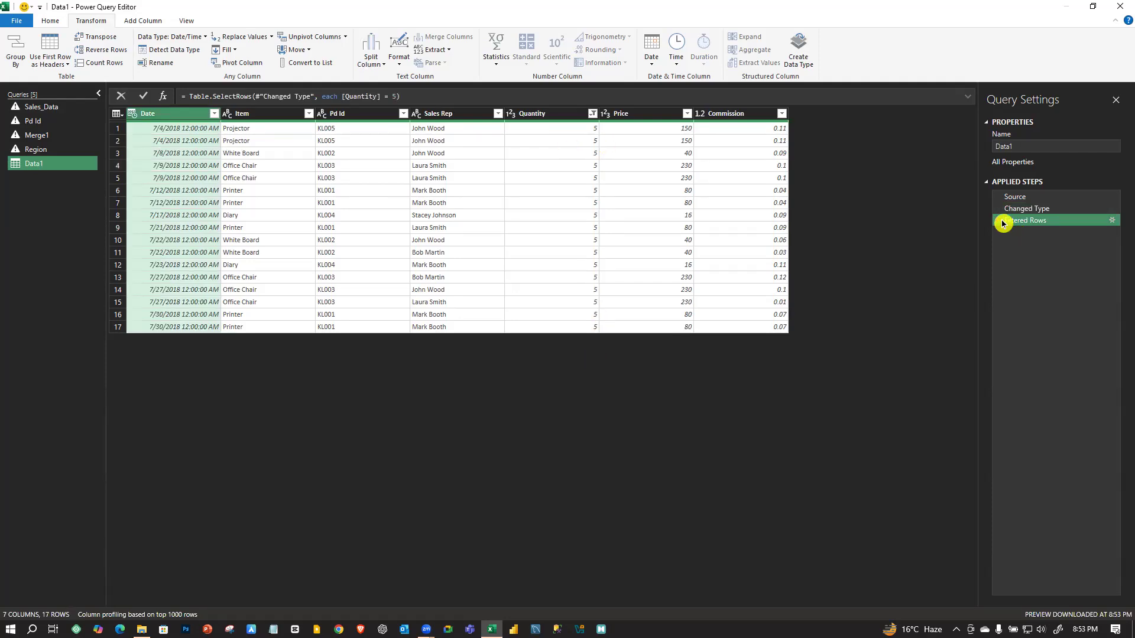
# - Edit the Filtered Rows step to add a second condition joined by And: Quantity is less than 10
pyautogui.click(1115, 224)
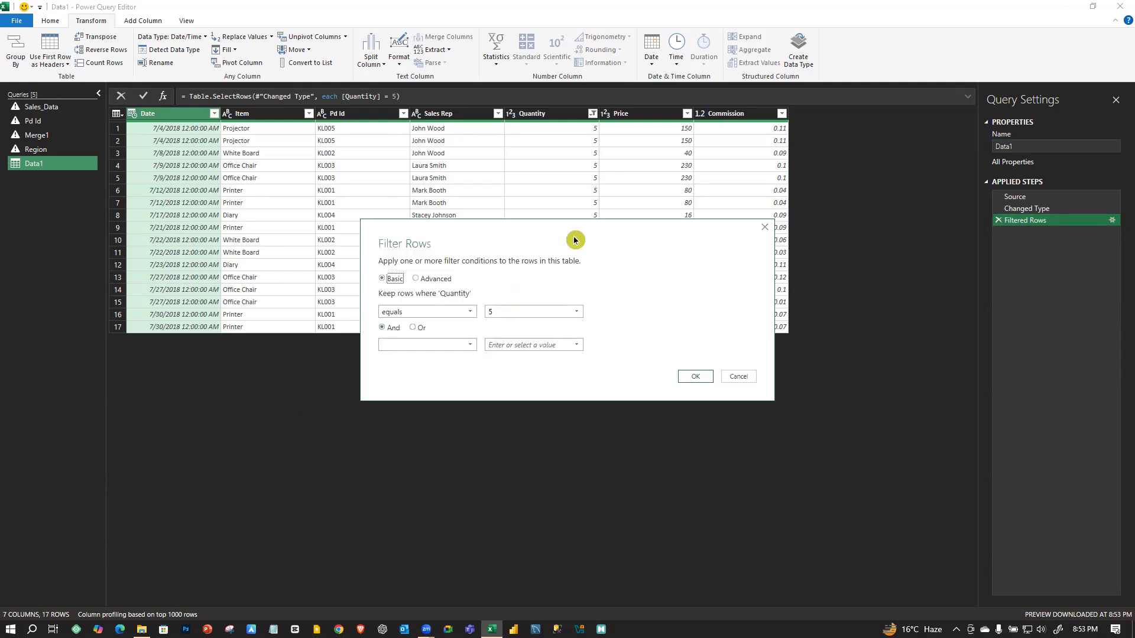
pyautogui.moveTo(573, 241); pyautogui.dragTo(521, 203)
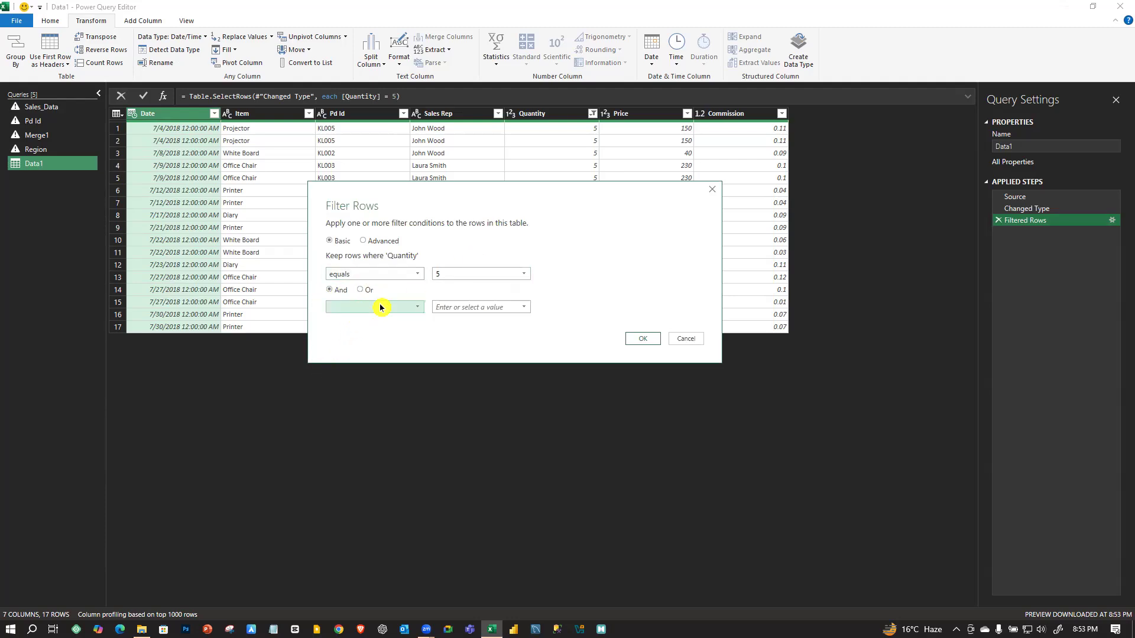
pyautogui.click(400, 310)
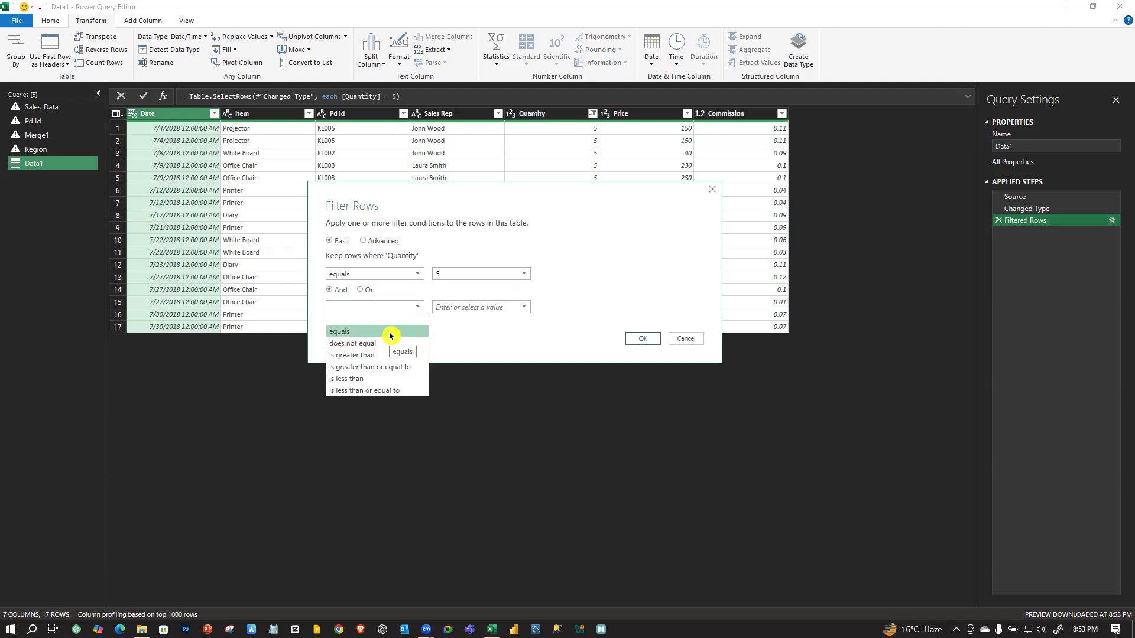
pyautogui.click(357, 381)
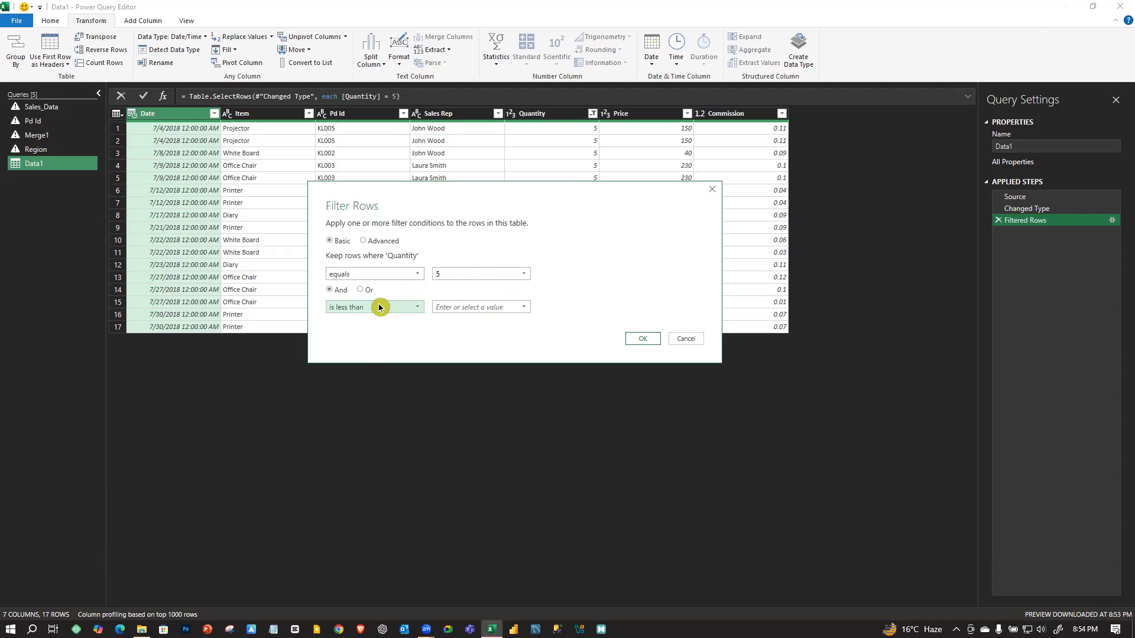
pyautogui.click(484, 310)
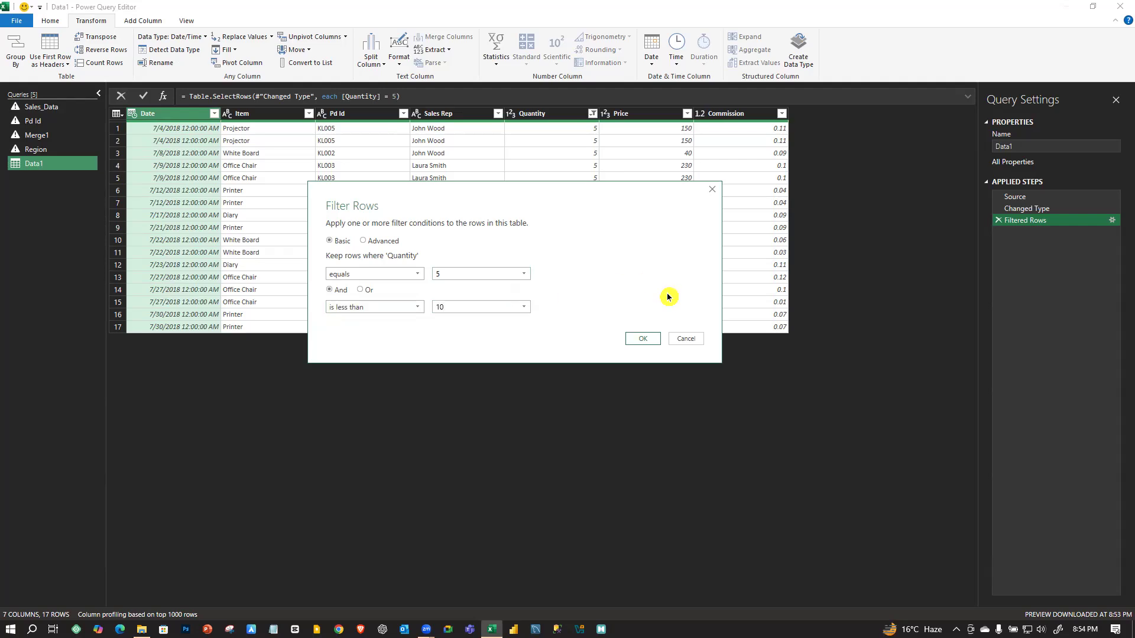
pyautogui.click(642, 339)
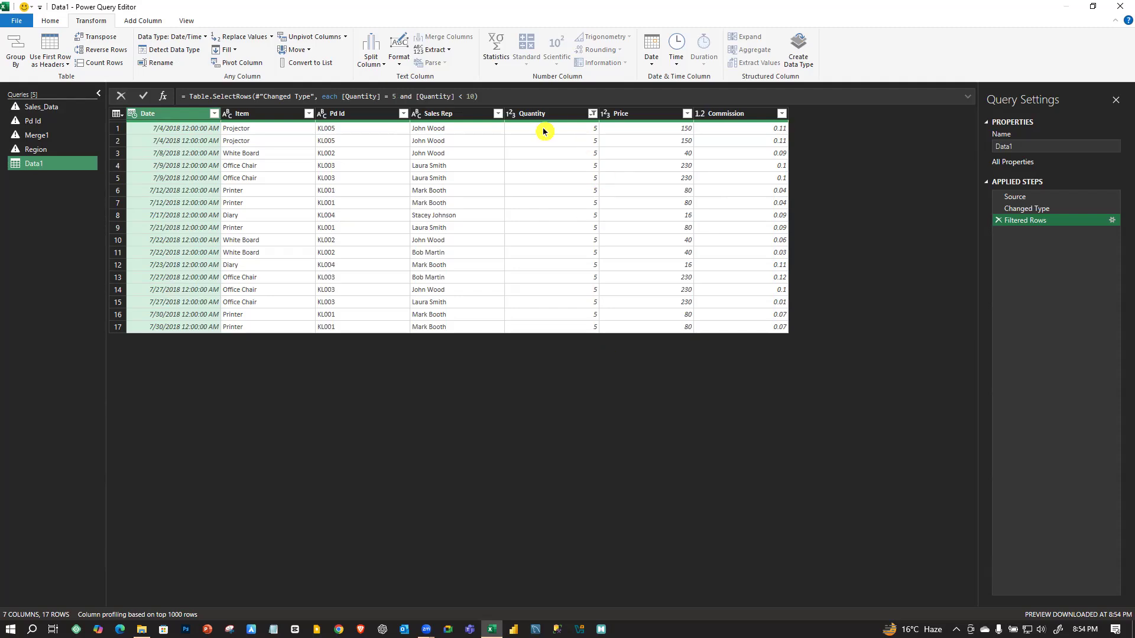
# - Change the less-than value in the Quantity filter's second condition to 25
pyautogui.click(1117, 220)
pyautogui.click(495, 344)
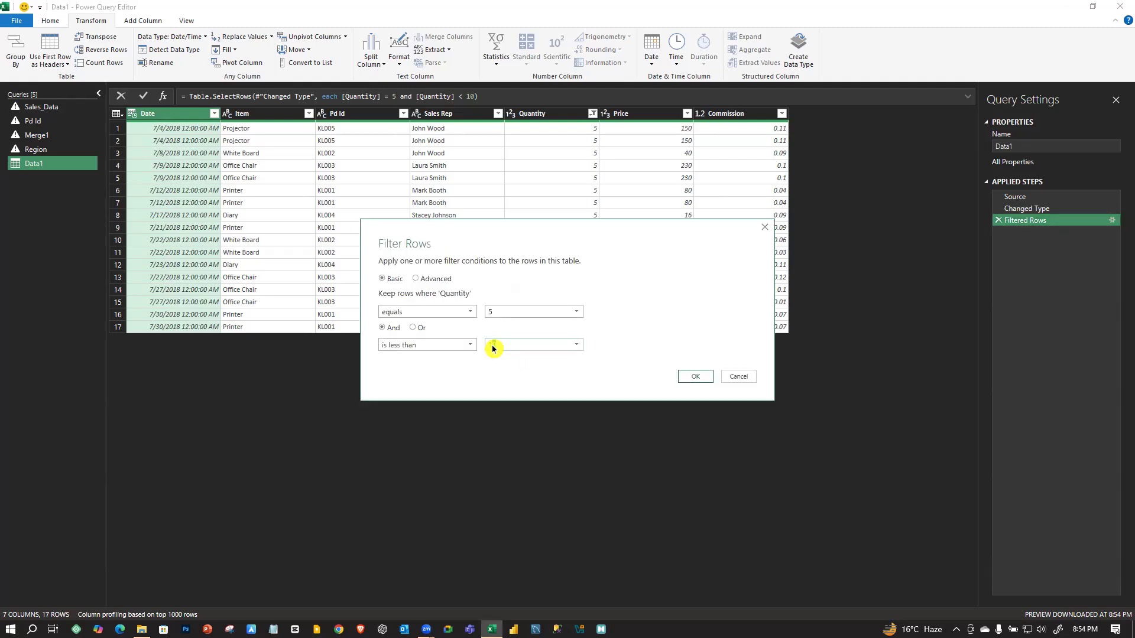
pyautogui.click(506, 345)
pyautogui.write('25')
pyautogui.click(697, 377)
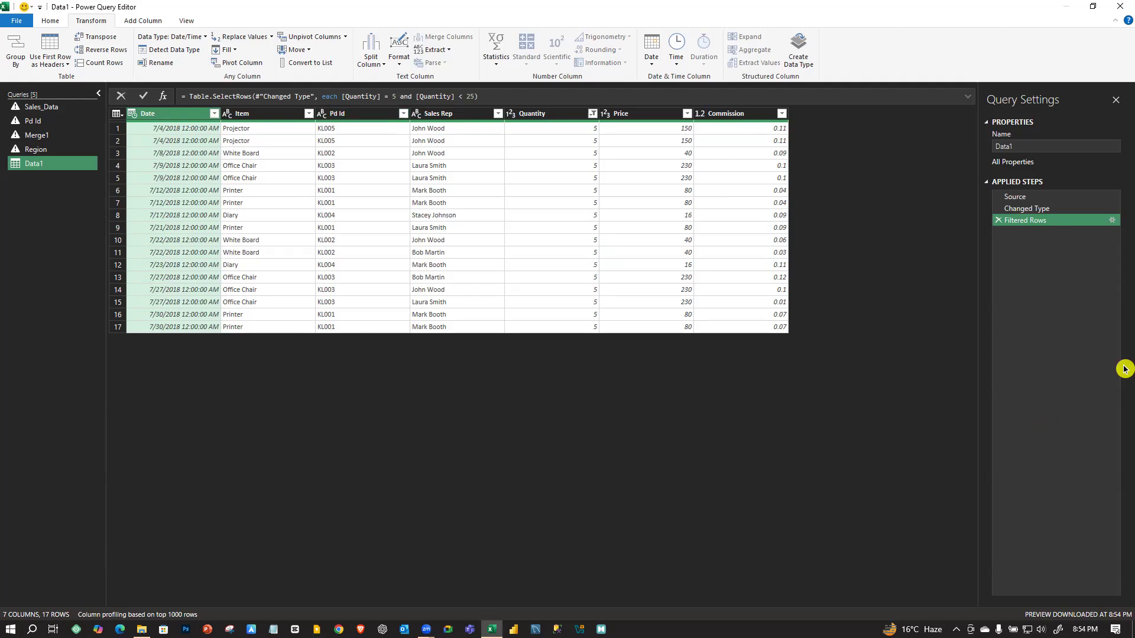
pyautogui.click(1112, 220)
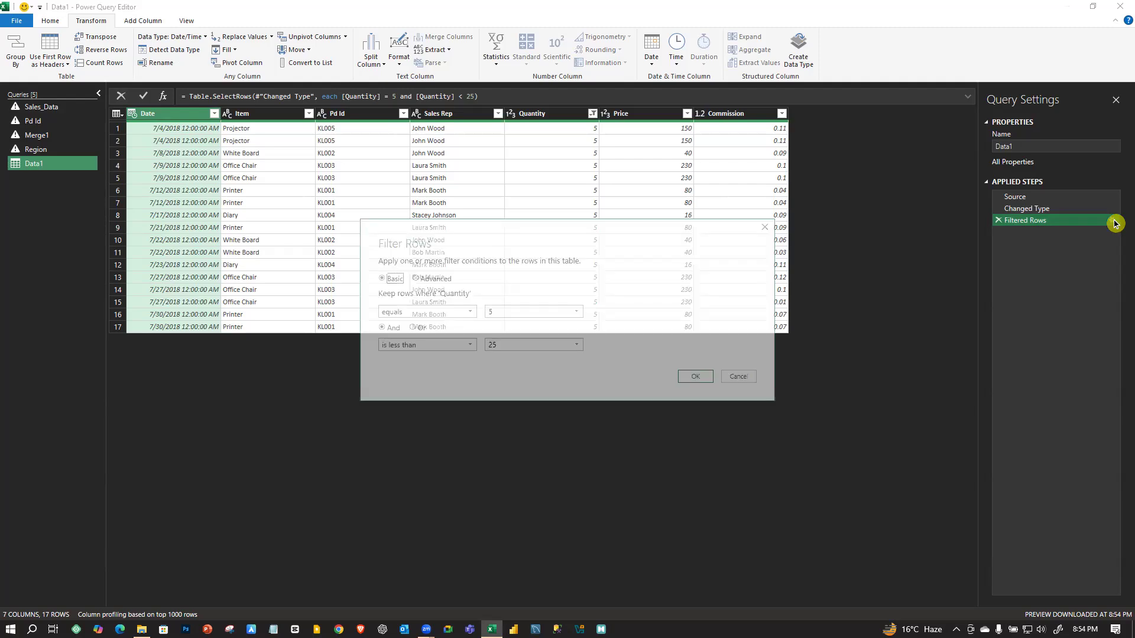
pyautogui.click(415, 329)
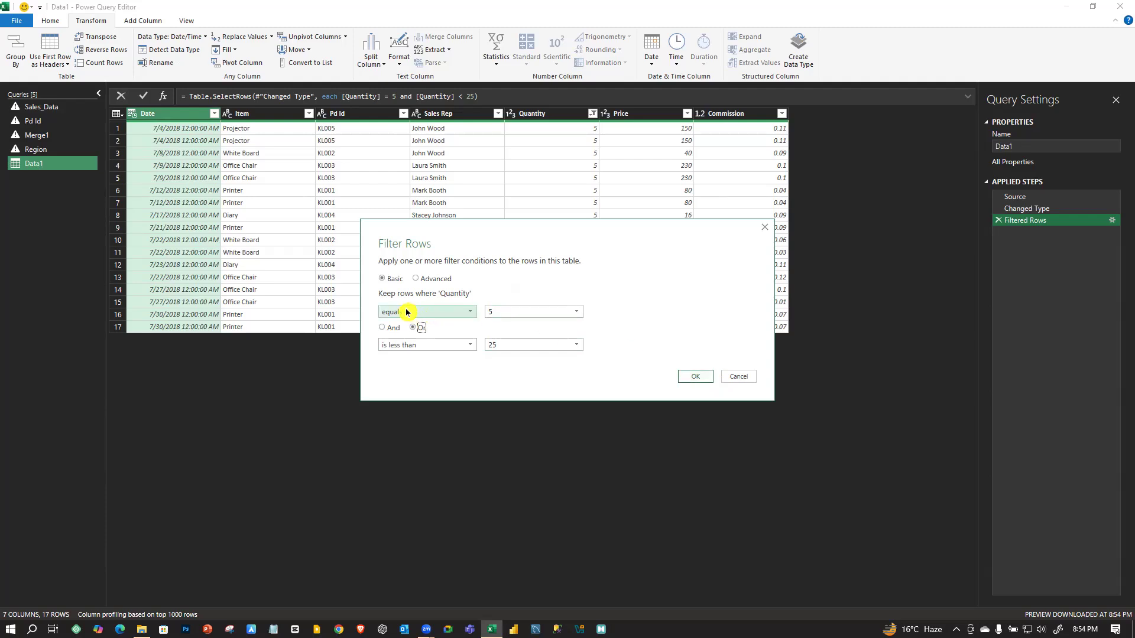
pyautogui.click(467, 312)
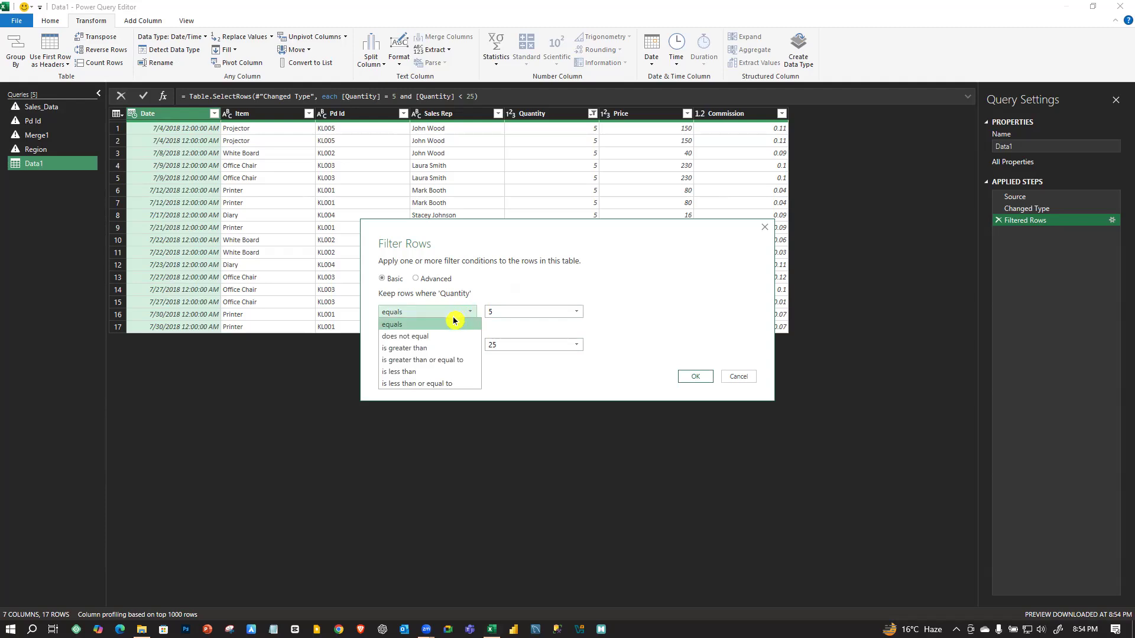
pyautogui.click(764, 229)
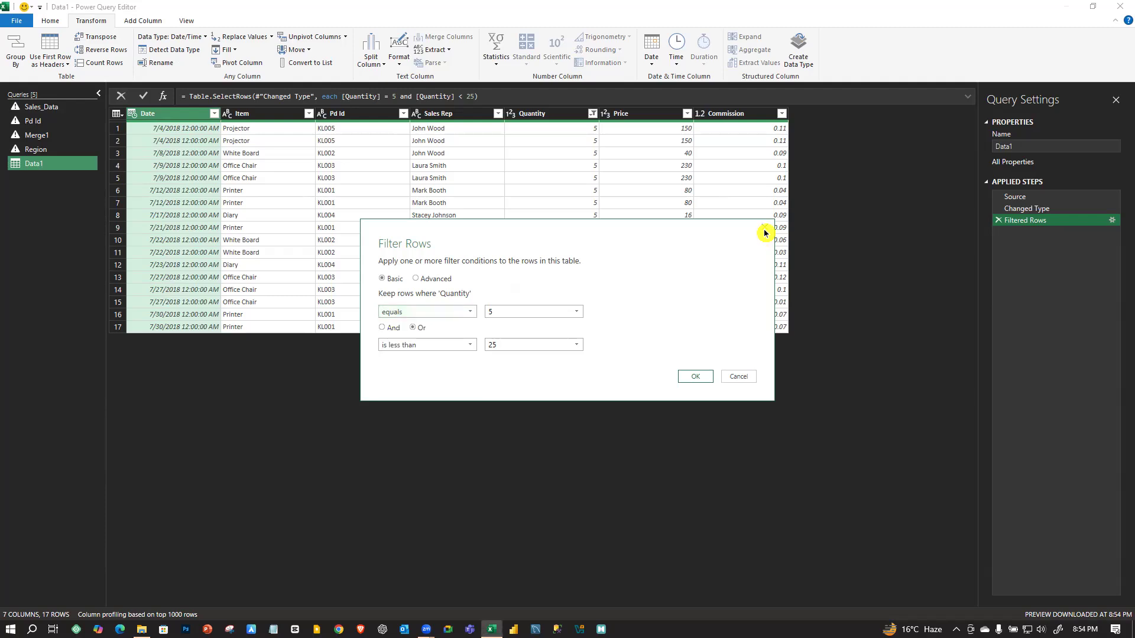
pyautogui.click(764, 229)
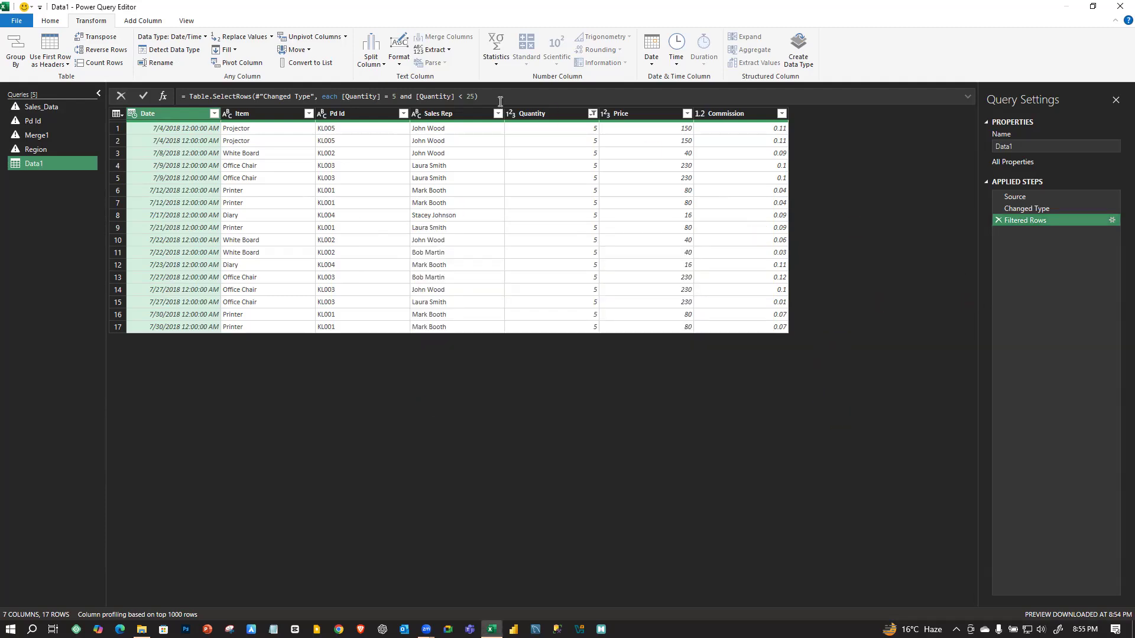
# - Edit the Filtered Rows step so the two Quantity conditions are joined by Or
pyautogui.click(534, 114)
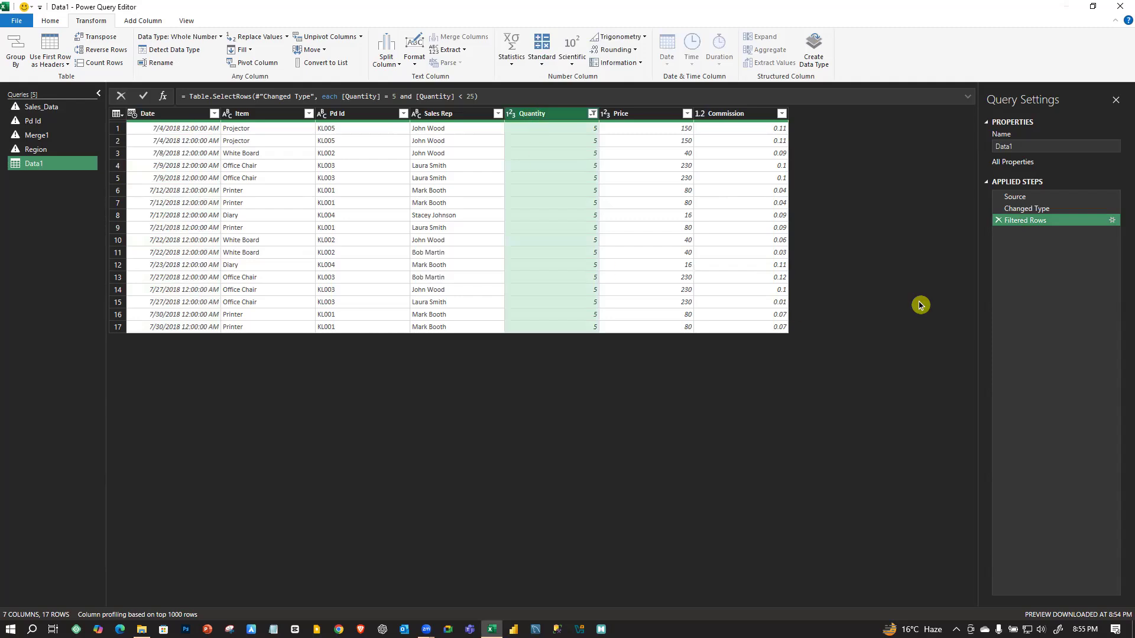
pyautogui.click(1112, 220)
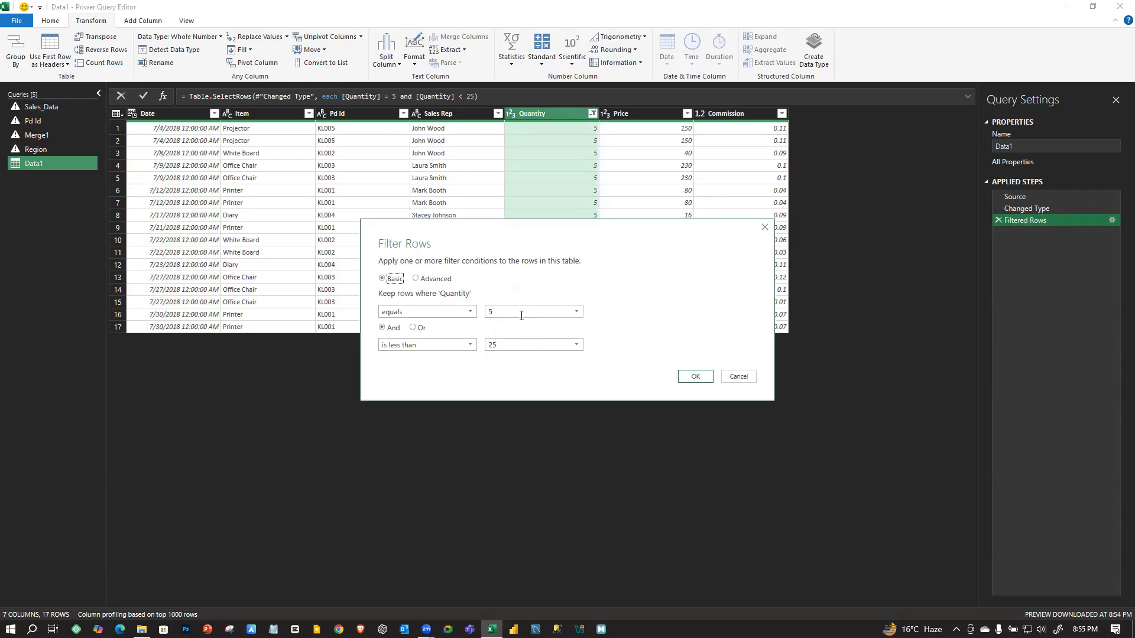
pyautogui.click(416, 328)
pyautogui.click(695, 377)
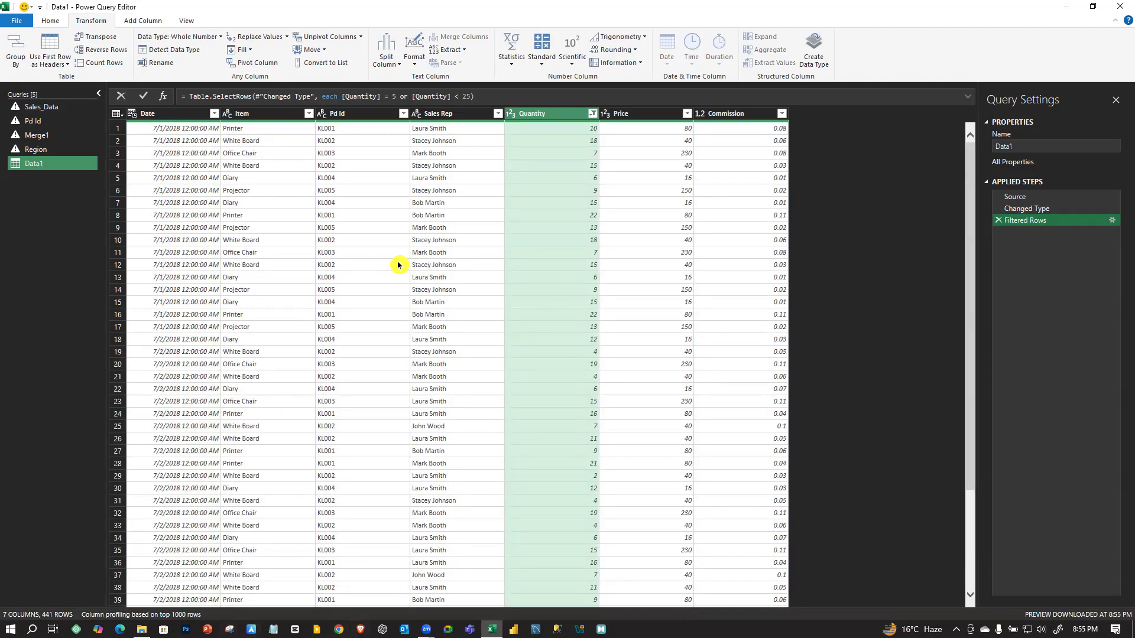
# - Edit the Filtered Rows step to clear the second condition, keeping only rows where Quantity equals 5
pyautogui.click(1113, 221)
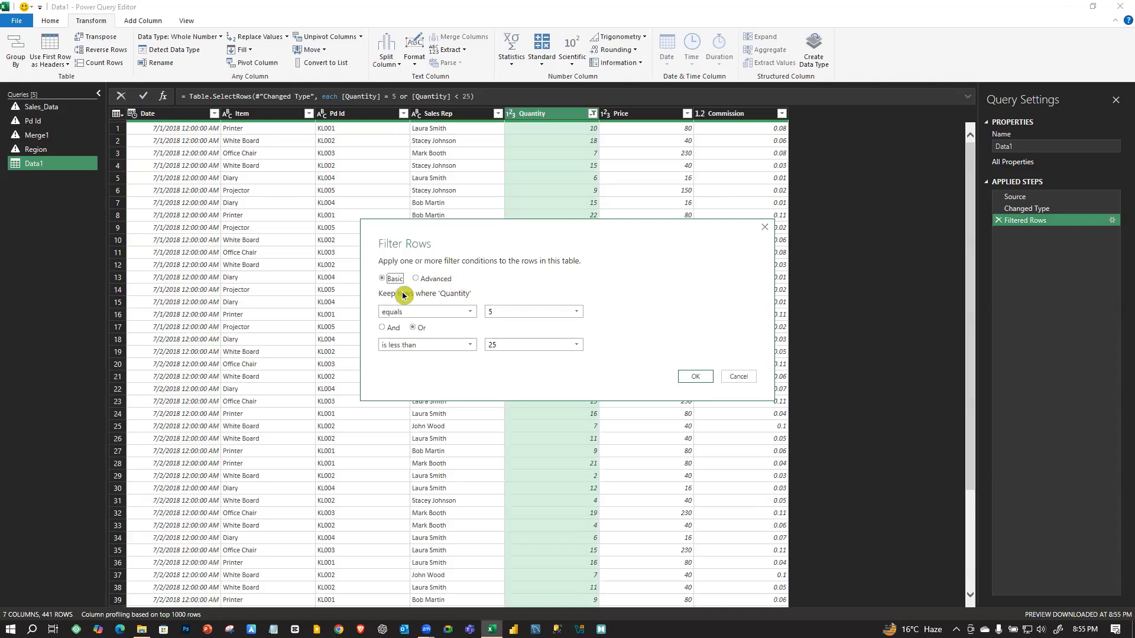
pyautogui.click(416, 279)
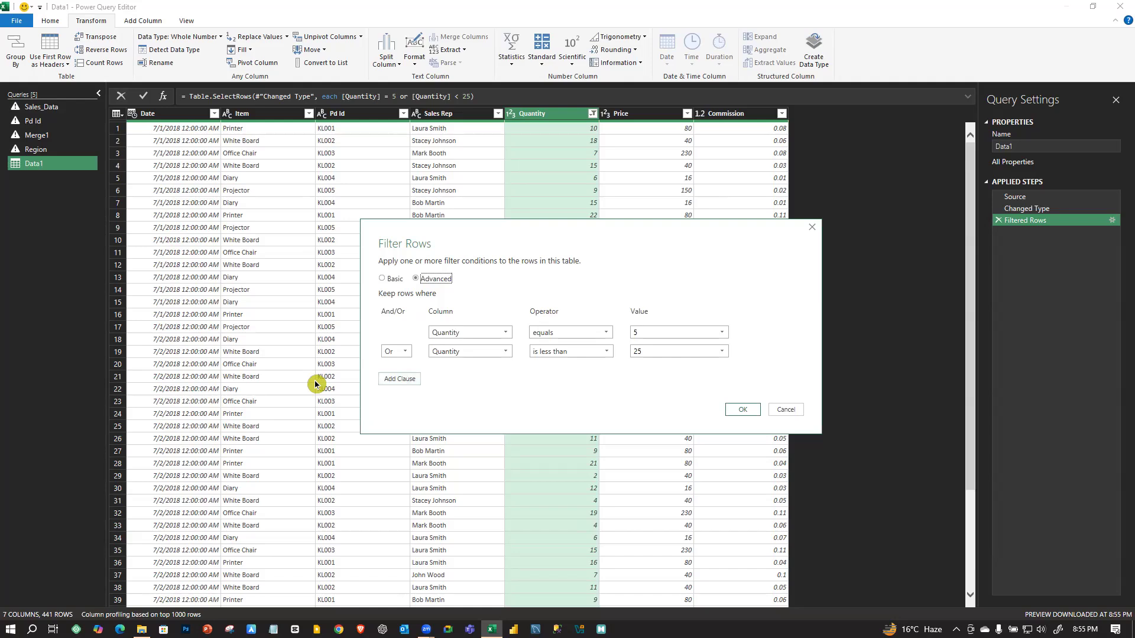
pyautogui.click(382, 280)
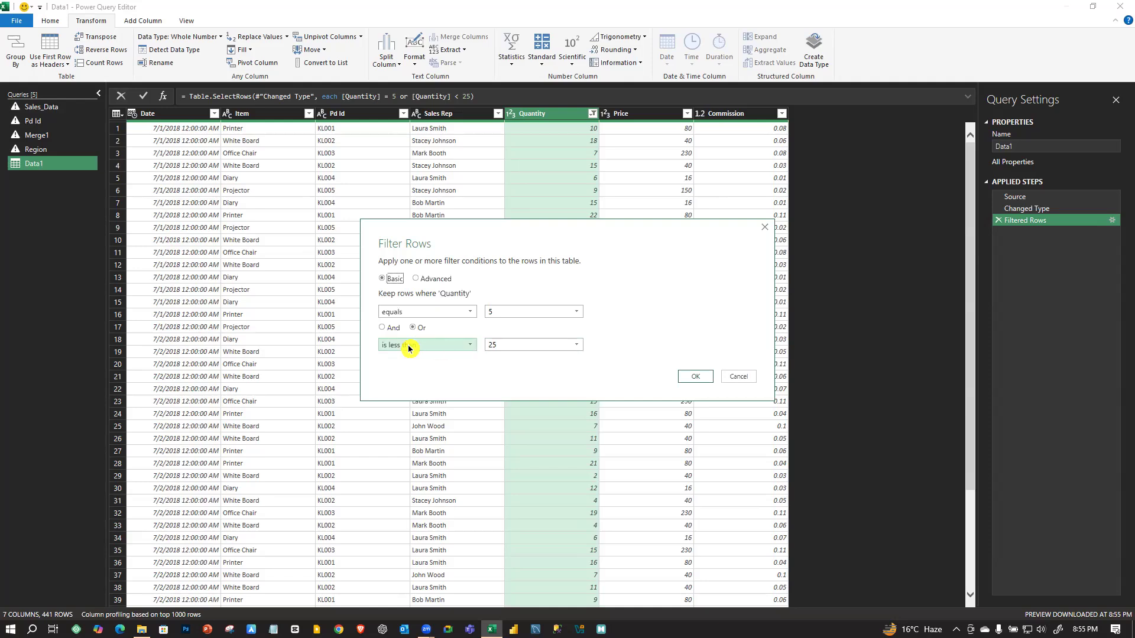
pyautogui.click(393, 335)
pyautogui.click(445, 346)
pyautogui.click(447, 357)
pyautogui.click(569, 283)
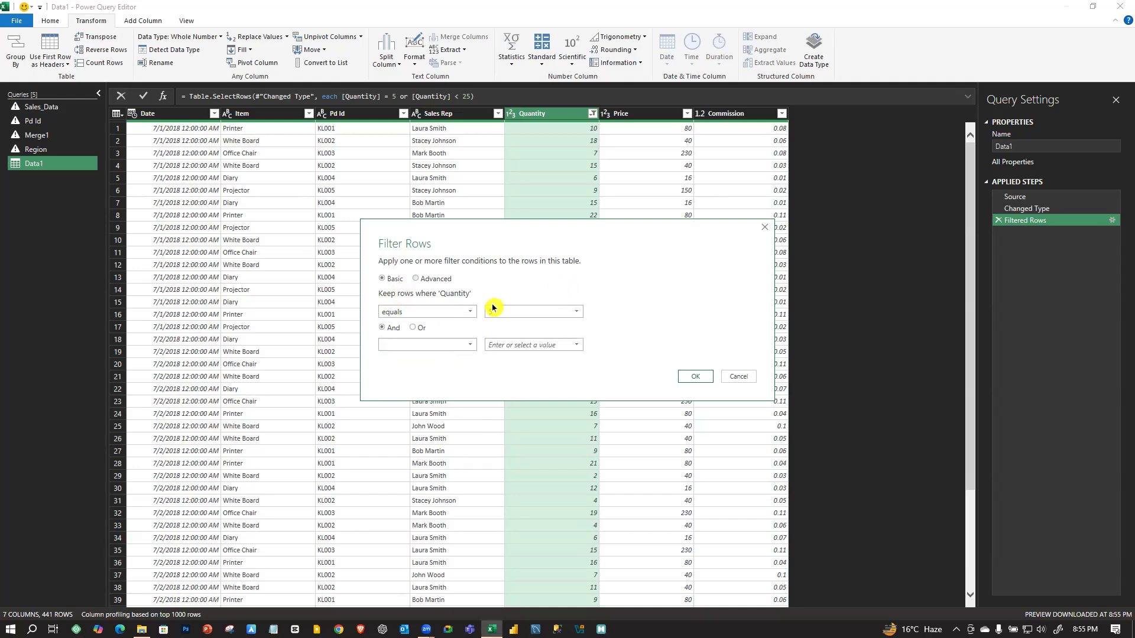
pyautogui.click(697, 384)
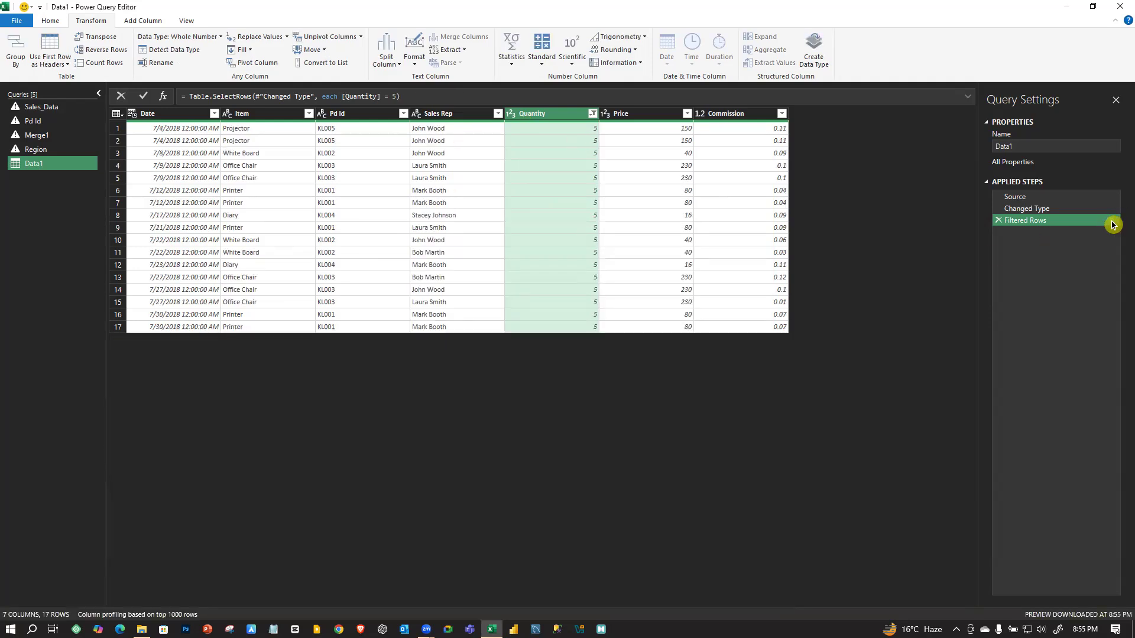
# - Edit the Filtered Rows step to keep rows where Quantity is greater than 5 And is less than 20
pyautogui.click(1112, 221)
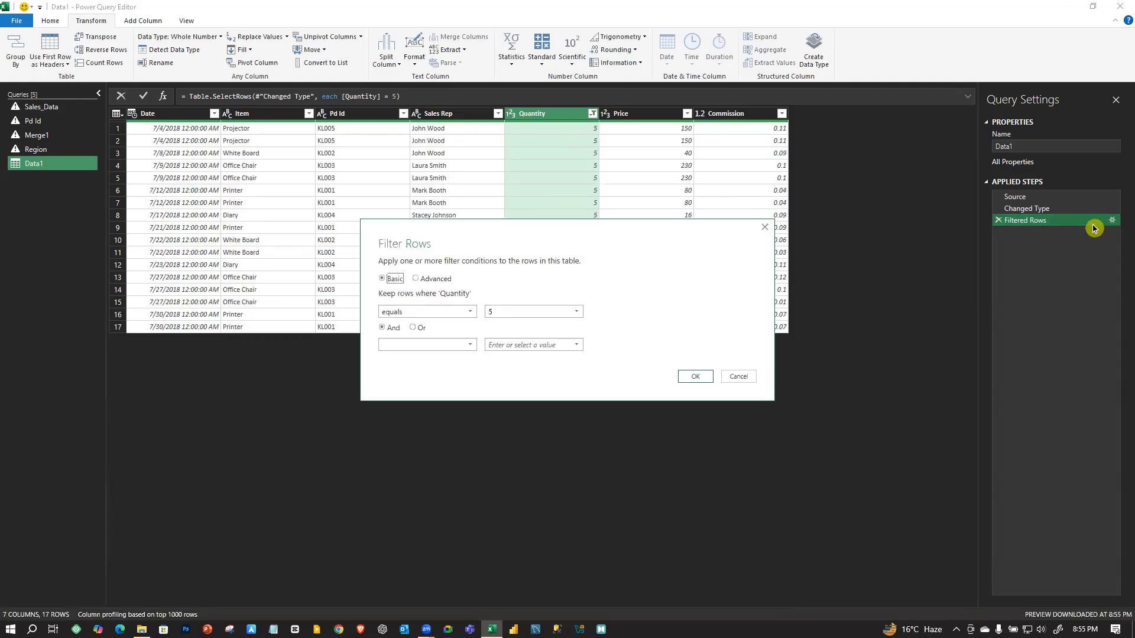
pyautogui.click(458, 314)
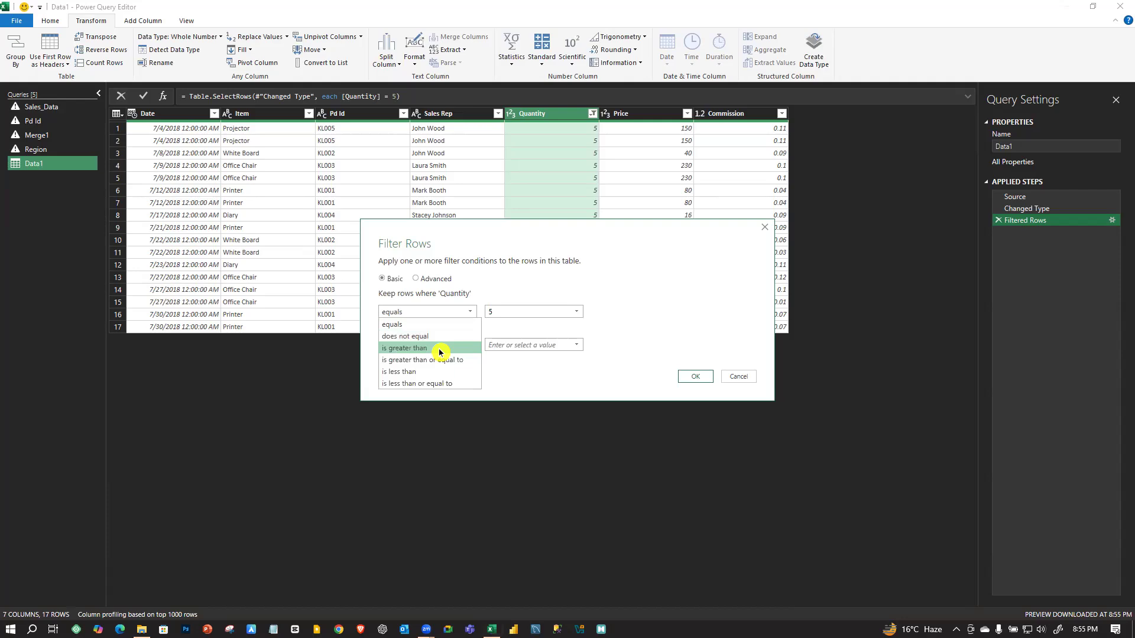
pyautogui.click(440, 350)
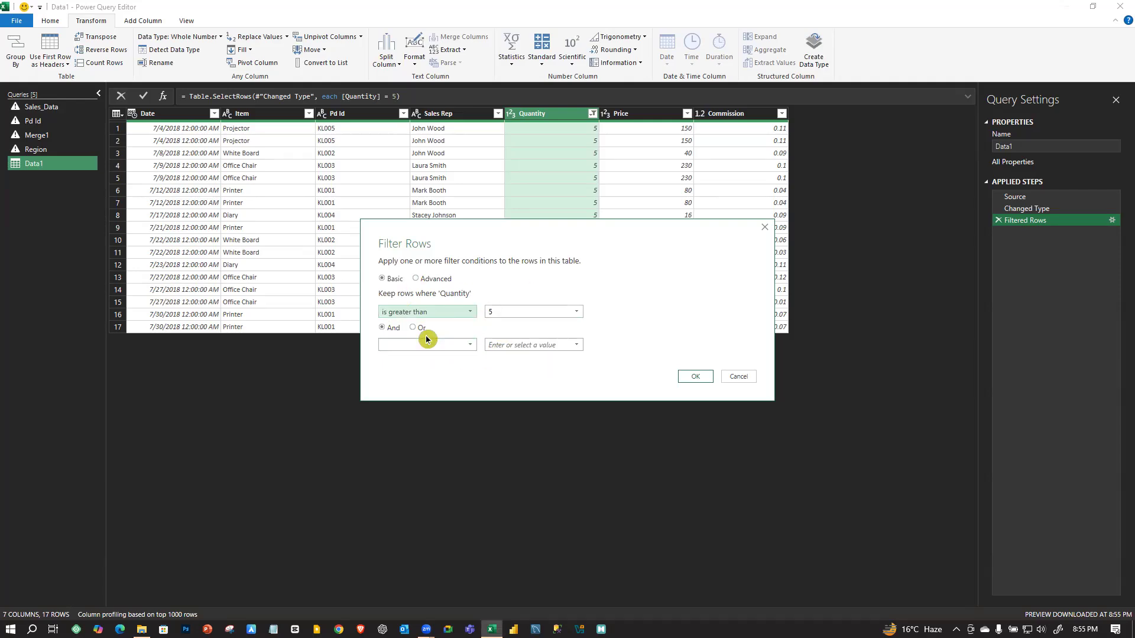
pyautogui.click(464, 314)
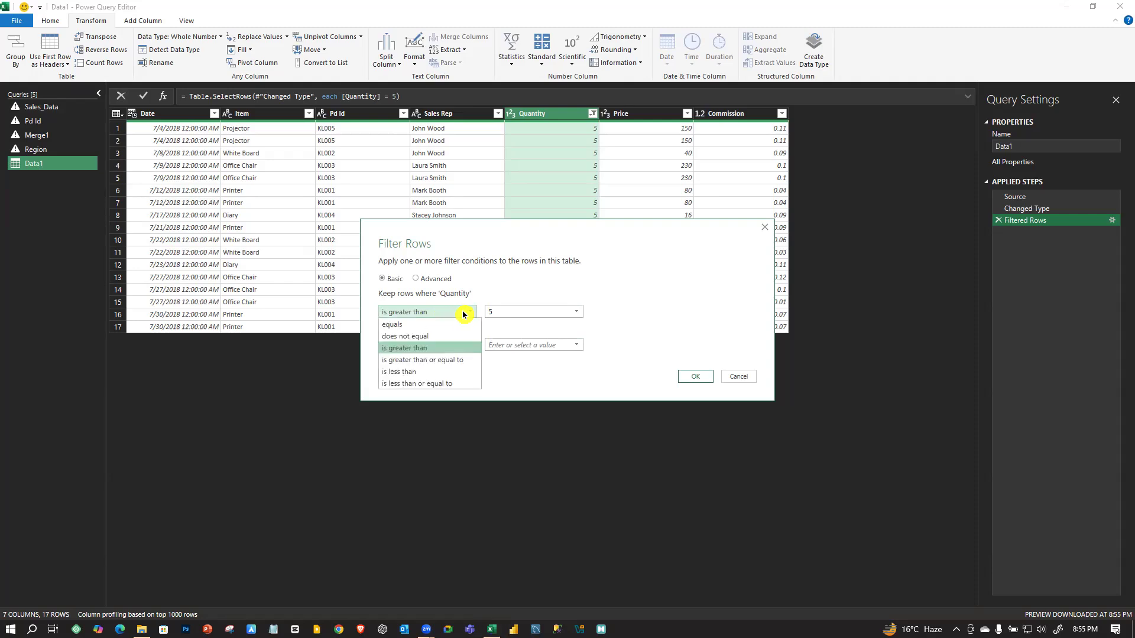
pyautogui.click(544, 323)
pyautogui.click(453, 346)
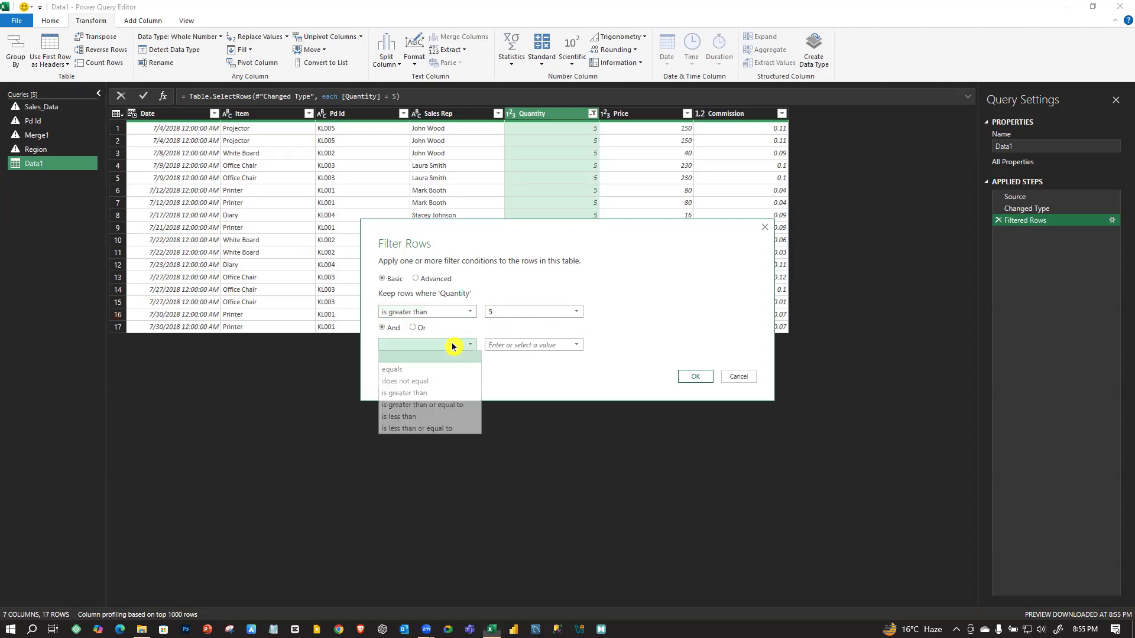
pyautogui.click(419, 417)
pyautogui.click(555, 348)
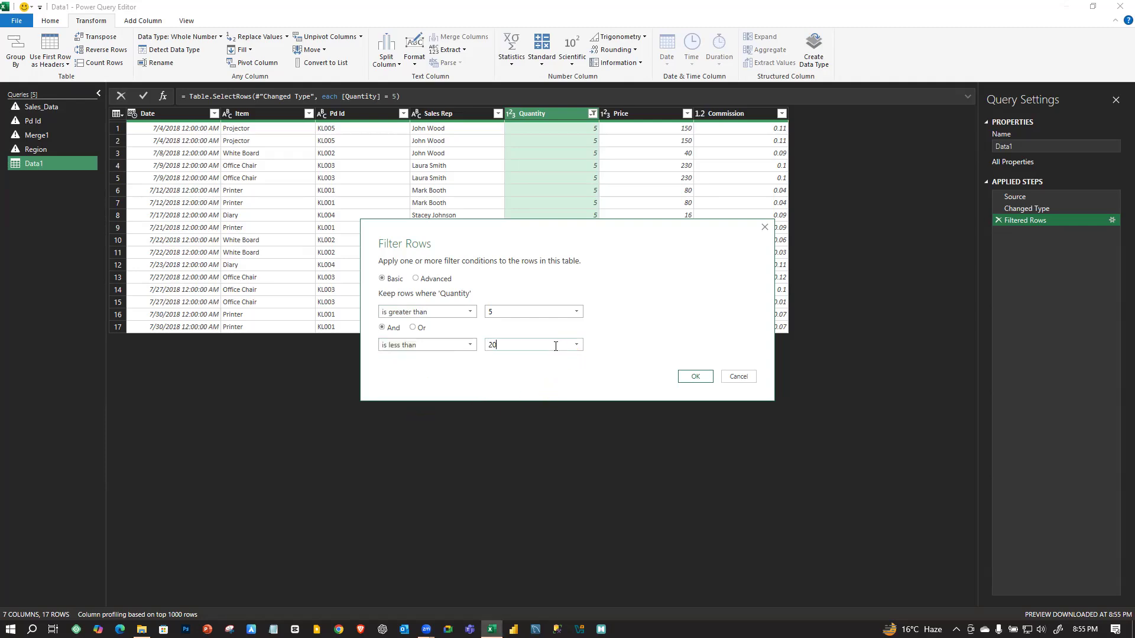
pyautogui.click(693, 377)
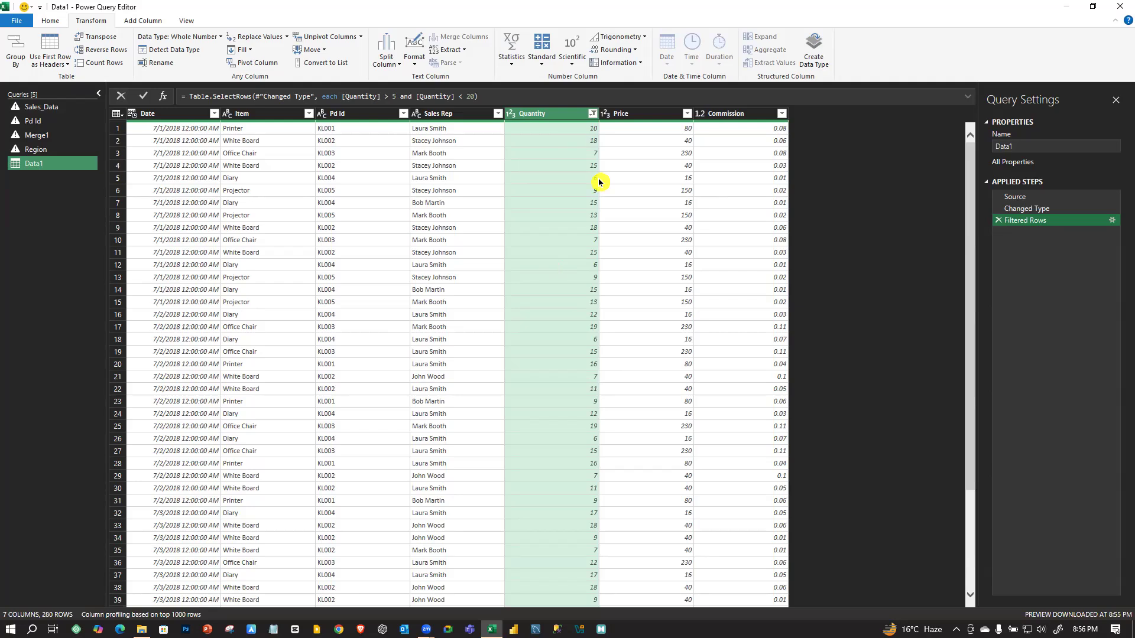
# - Reopen the Filtered Rows settings in Advanced mode and change the first clause to Price is greater than 150
pyautogui.click(1112, 220)
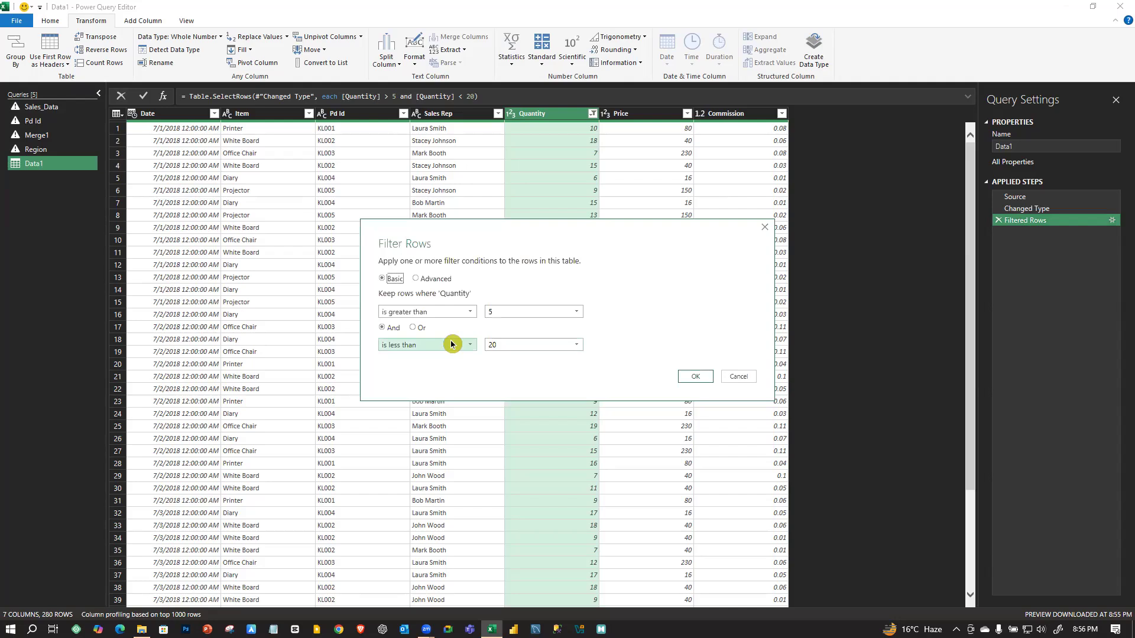
pyautogui.click(424, 283)
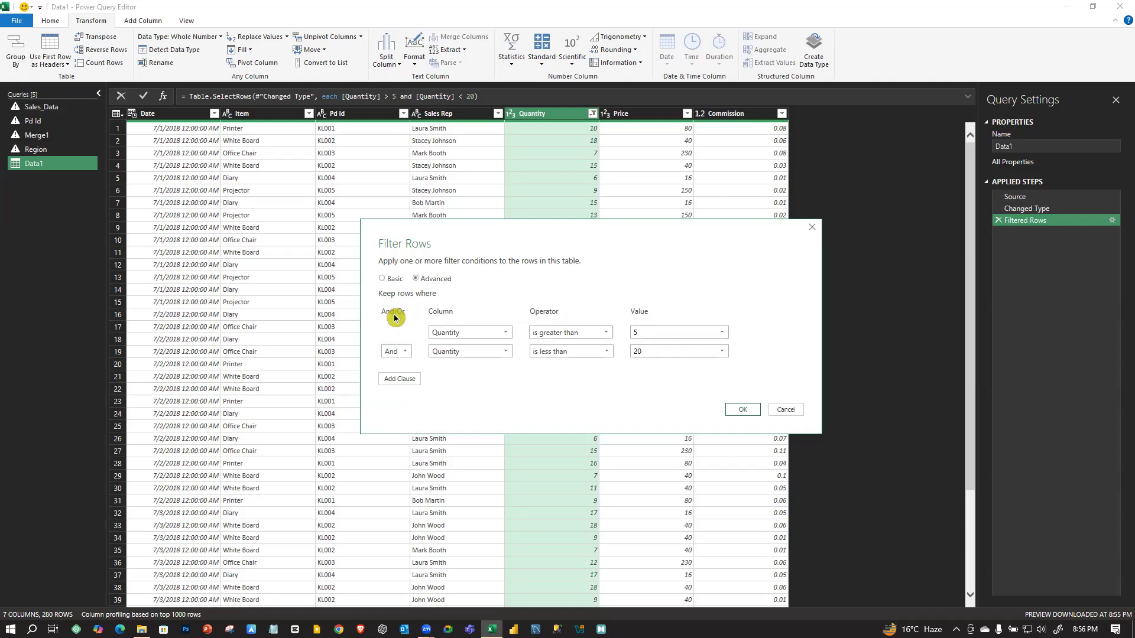
pyautogui.click(402, 352)
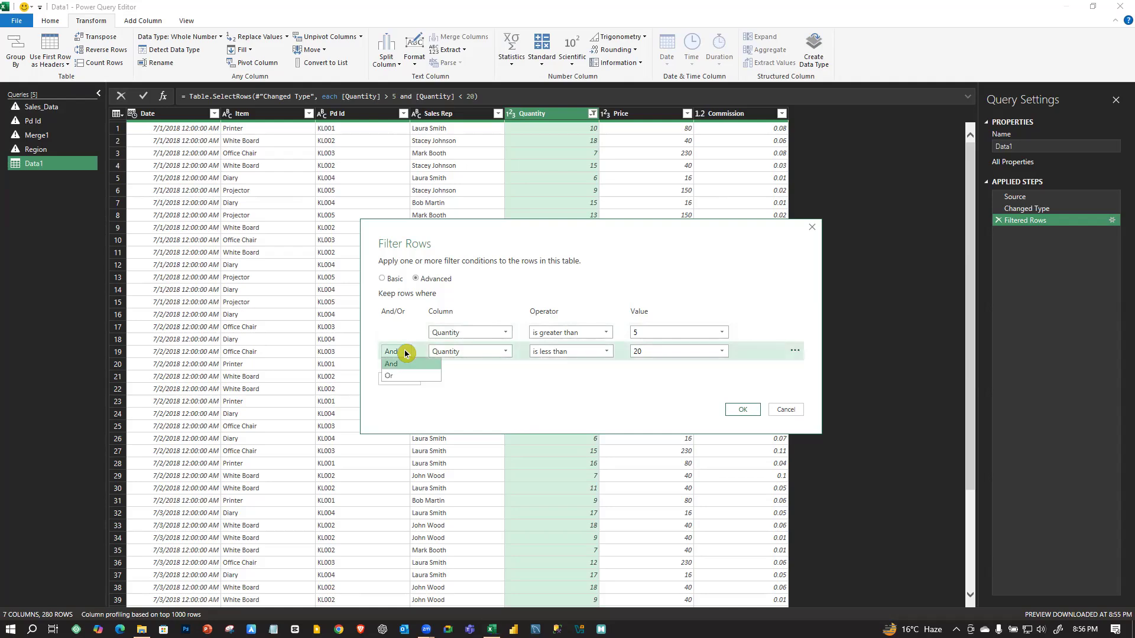
pyautogui.click(511, 393)
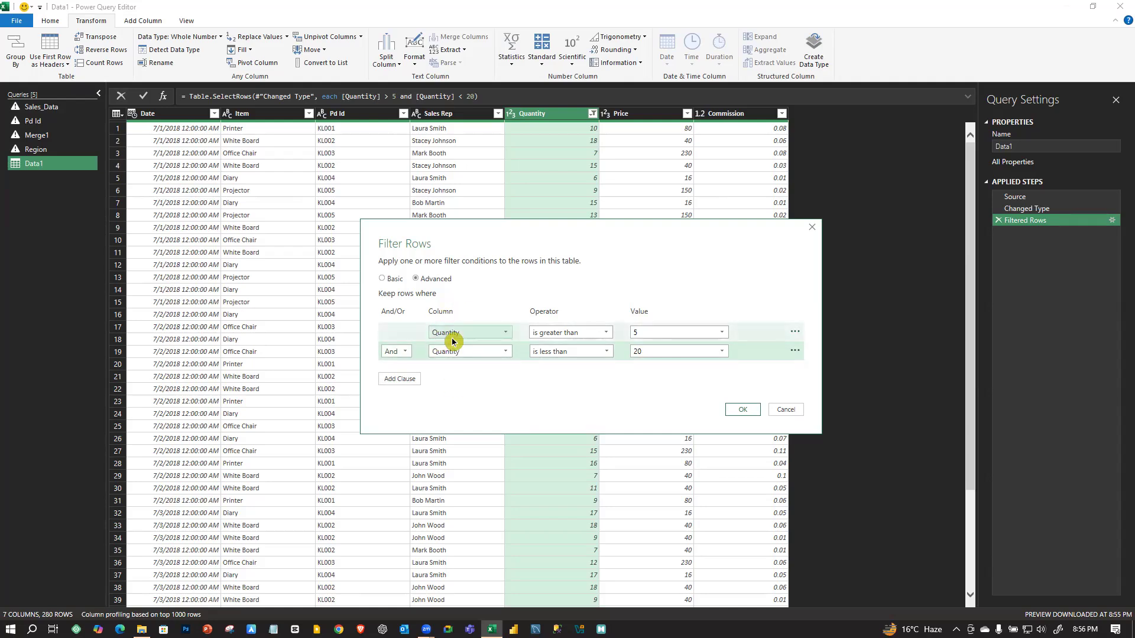
pyautogui.click(498, 335)
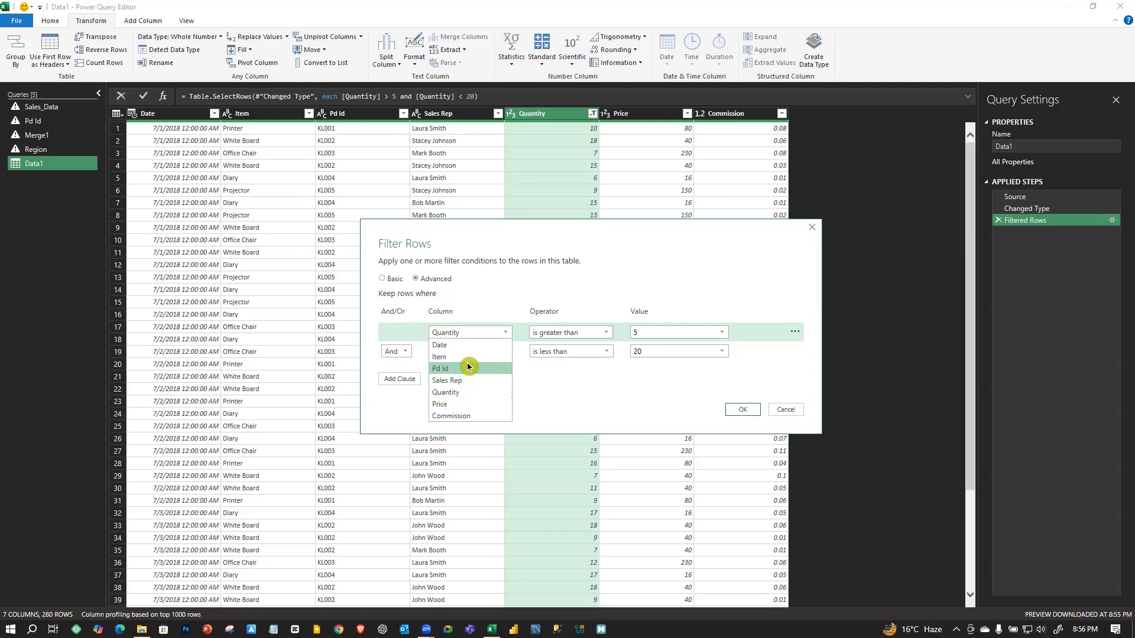
pyautogui.click(443, 404)
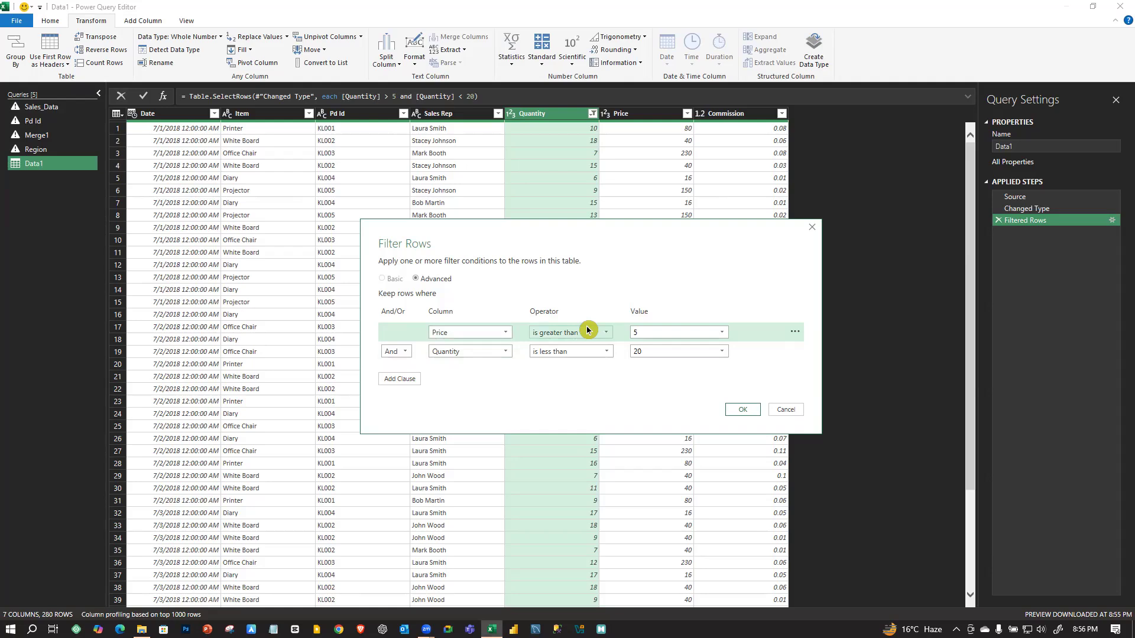
pyautogui.click(721, 333)
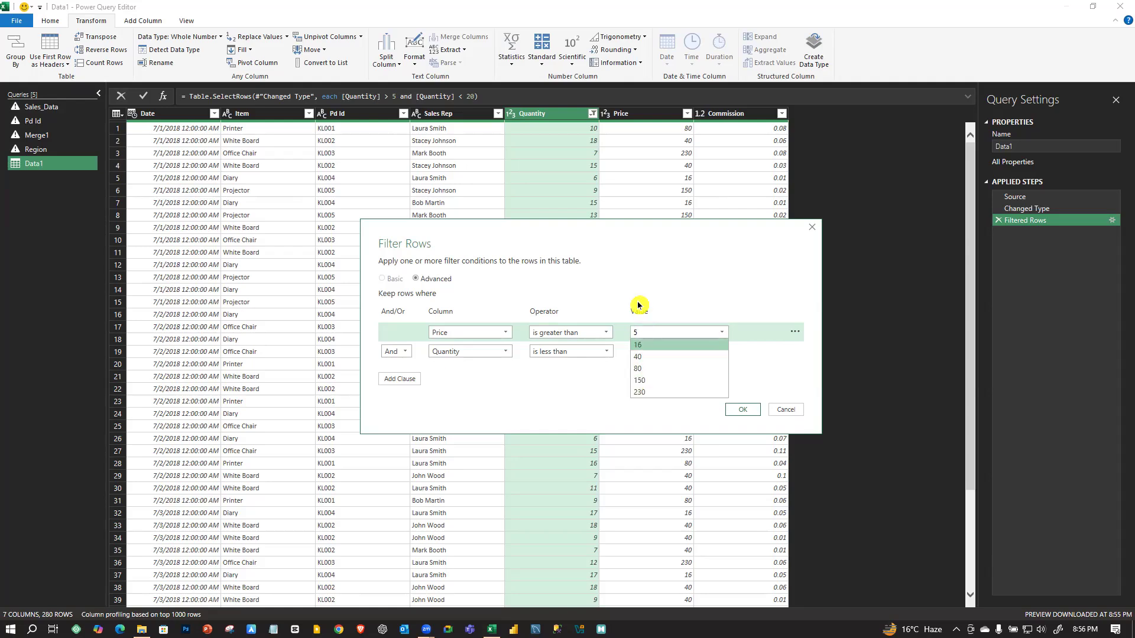
pyautogui.click(645, 380)
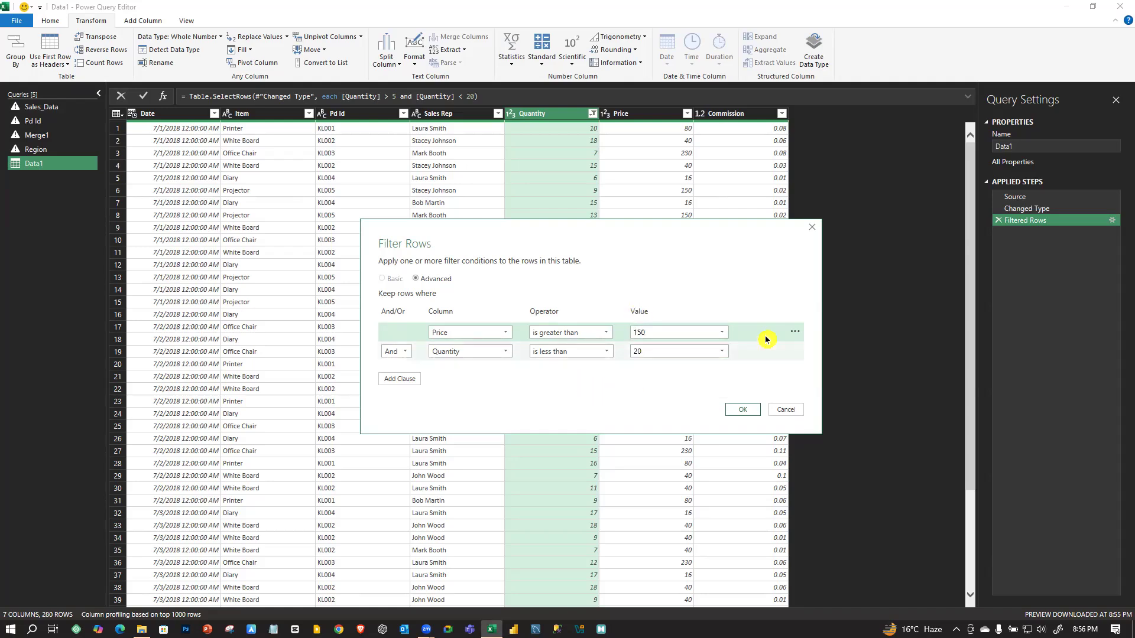
# - Move the Price clause below the Quantity clause and back up to first place
pyautogui.click(793, 337)
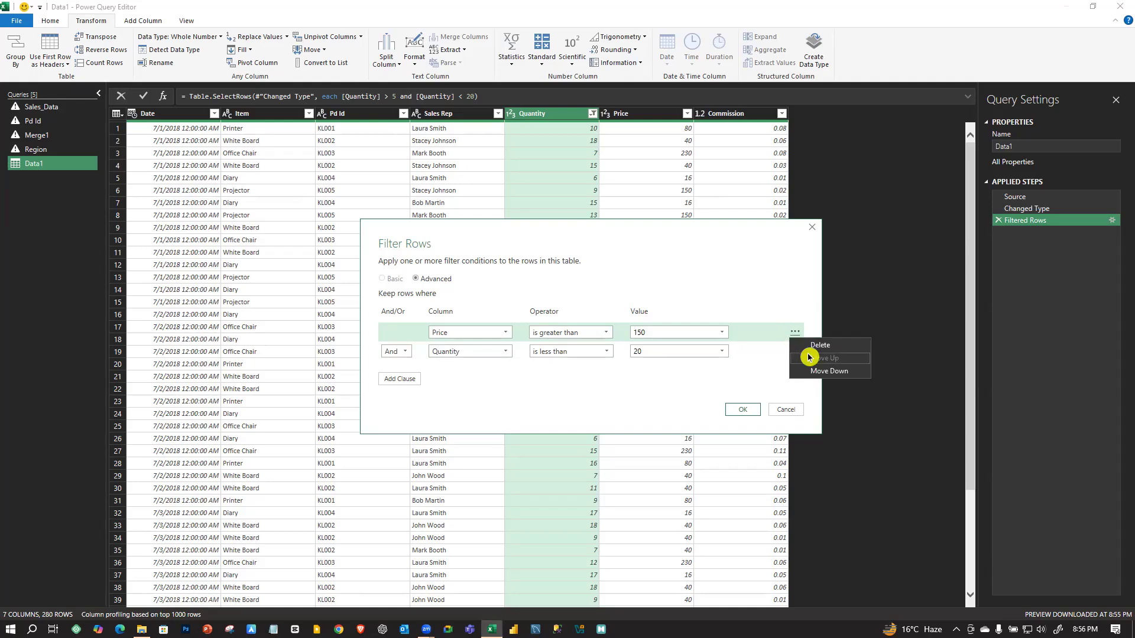
pyautogui.click(755, 355)
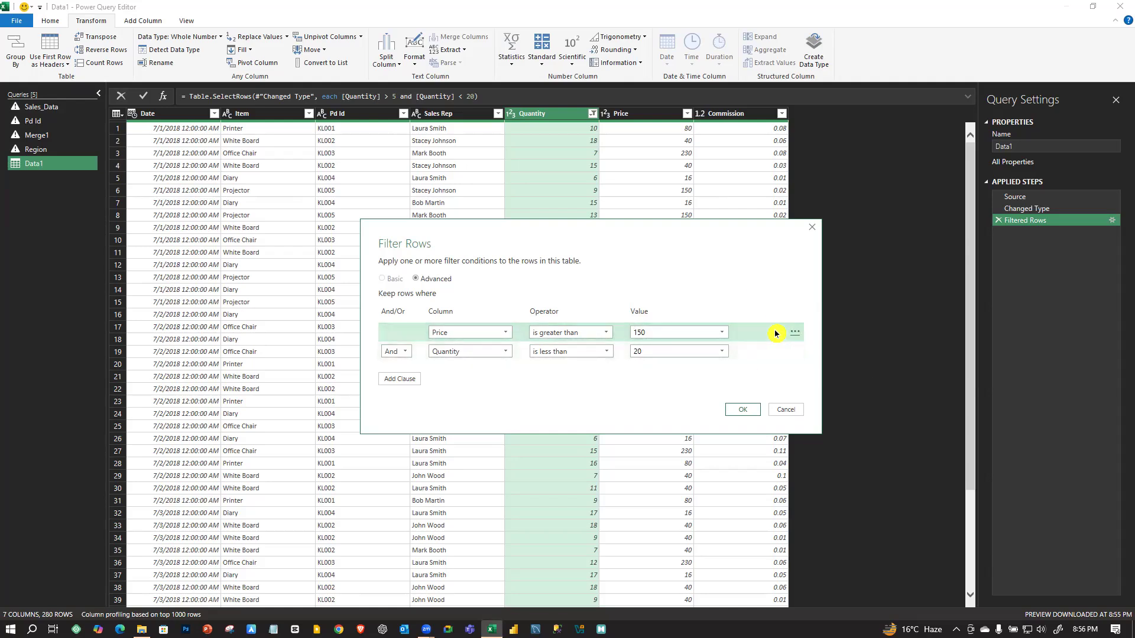
pyautogui.click(796, 332)
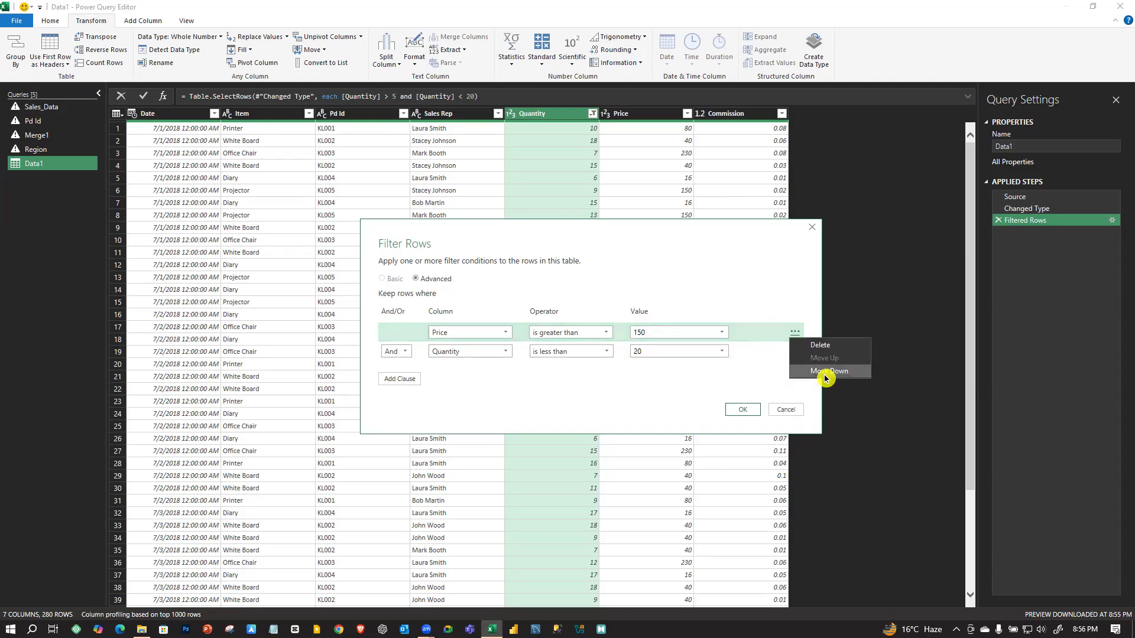
pyautogui.click(825, 378)
pyautogui.click(796, 352)
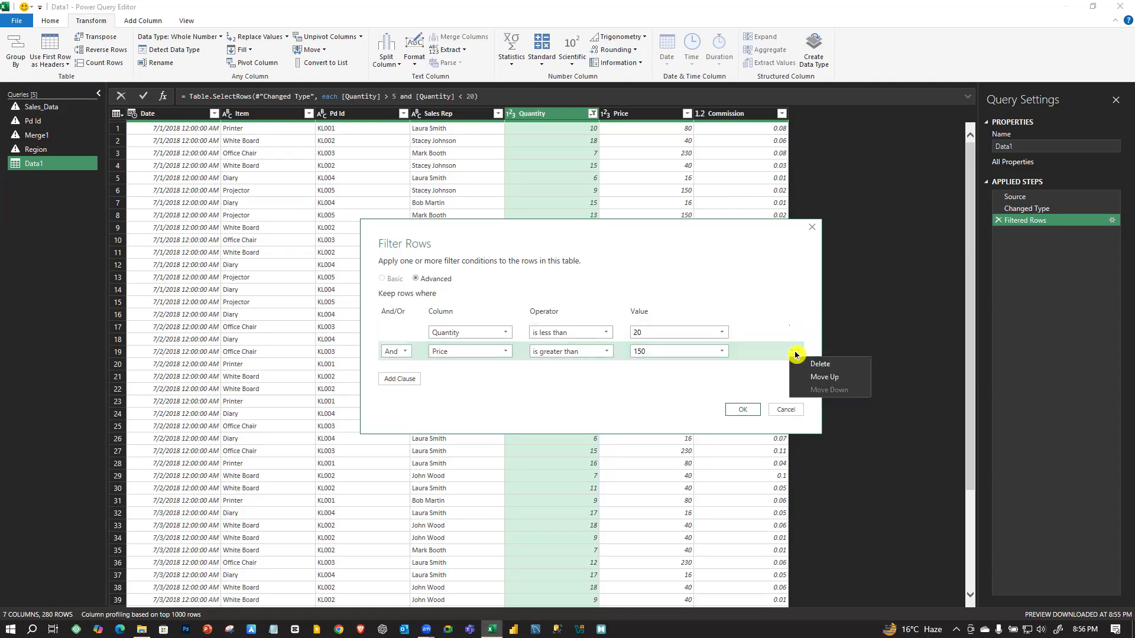
pyautogui.click(818, 377)
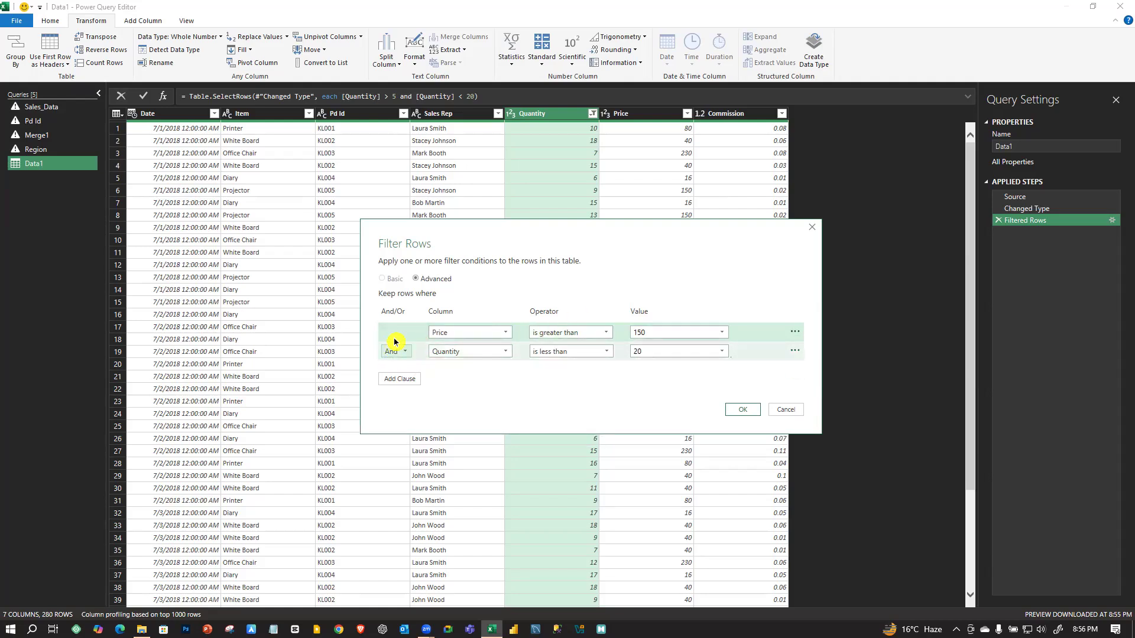
# - Switch the connector before the Quantity clause to Or and back to And
pyautogui.click(407, 354)
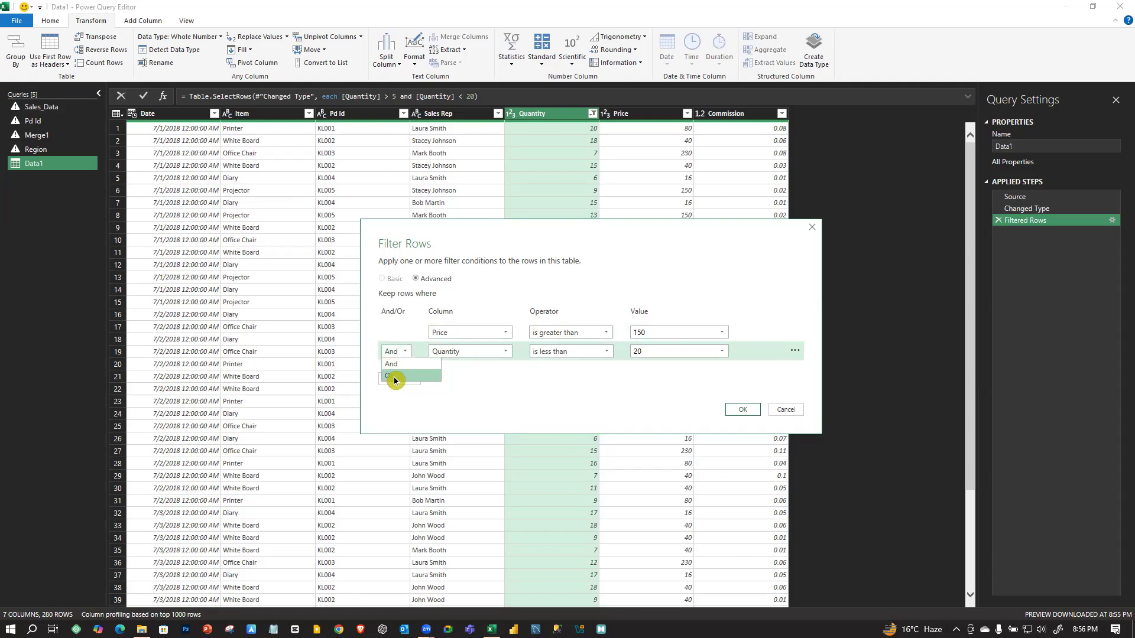
pyautogui.click(395, 378)
pyautogui.click(405, 353)
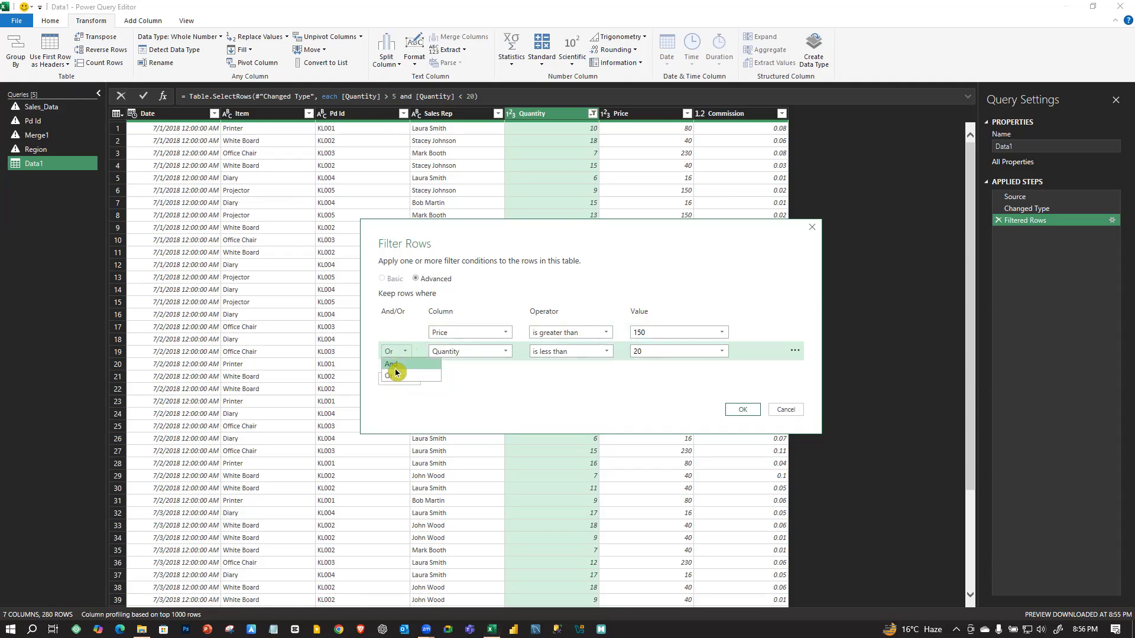
pyautogui.click(395, 378)
pyautogui.click(405, 354)
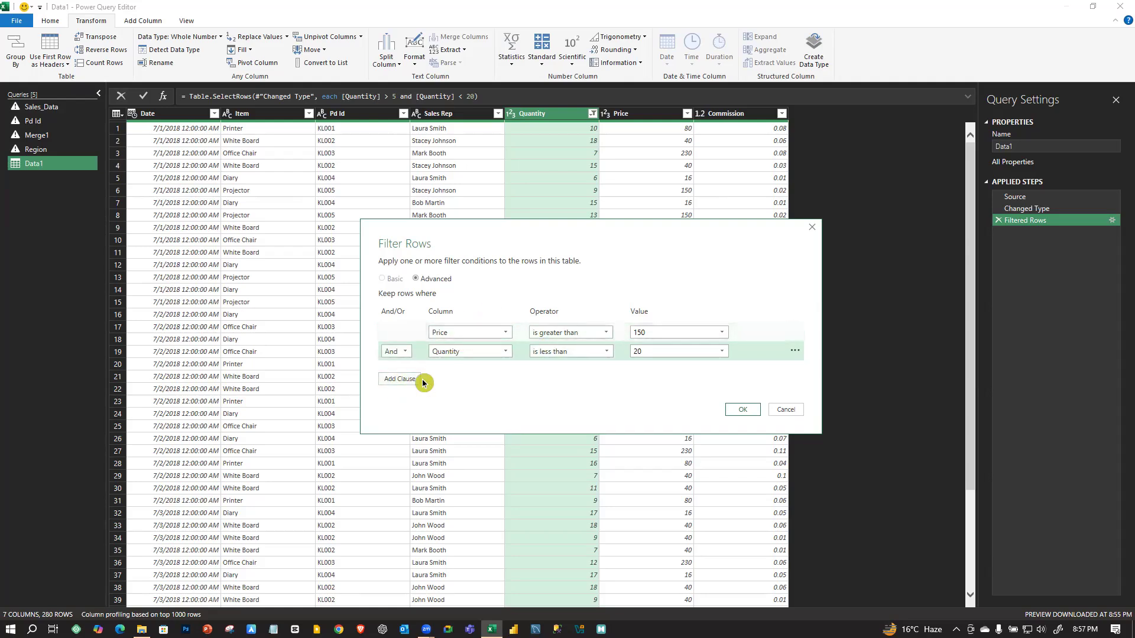
# - Add three blank clauses to the advanced row filter
pyautogui.click(400, 381)
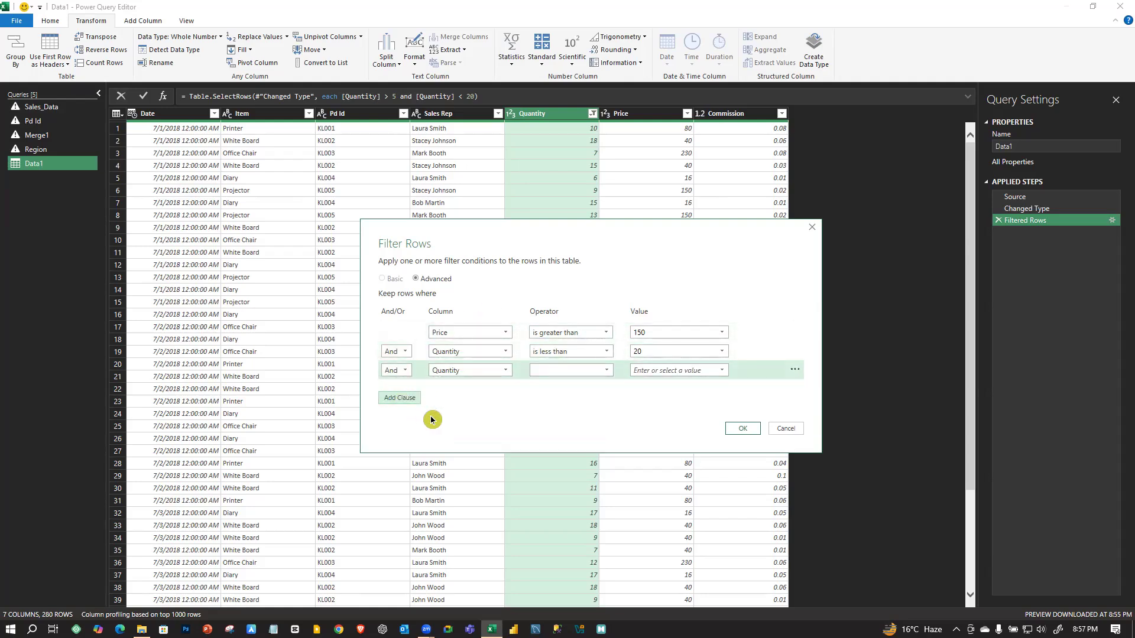
pyautogui.click(406, 398)
pyautogui.click(413, 416)
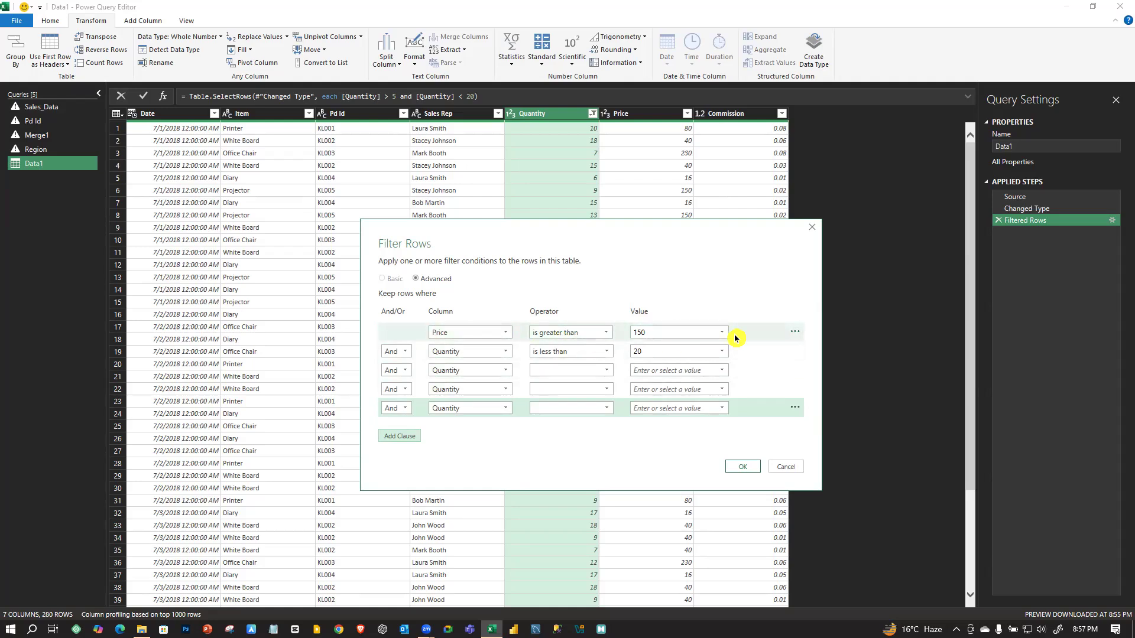
# - Set the second clause's connector to Or and check the column and connector choices for the third clause
pyautogui.click(395, 353)
pyautogui.click(390, 376)
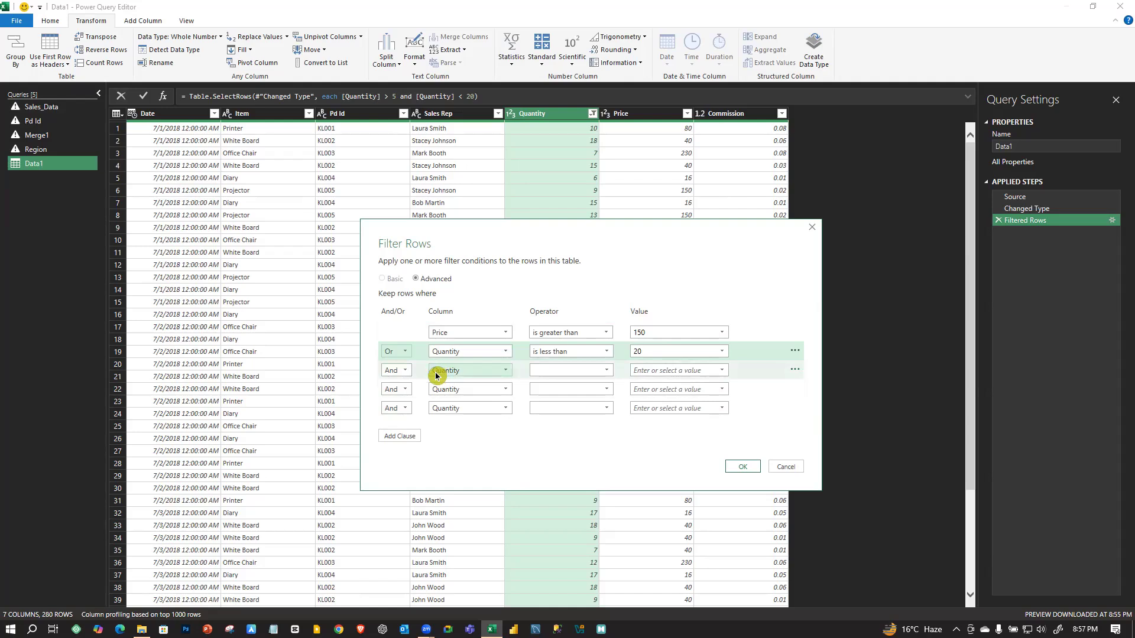
pyautogui.click(497, 372)
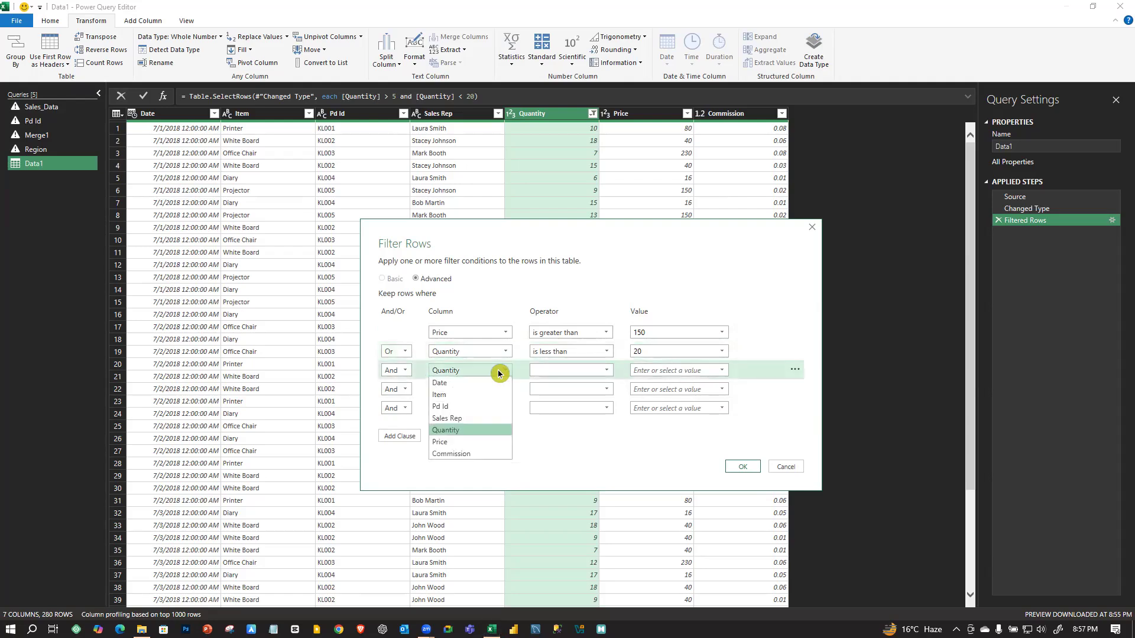
pyautogui.click(401, 372)
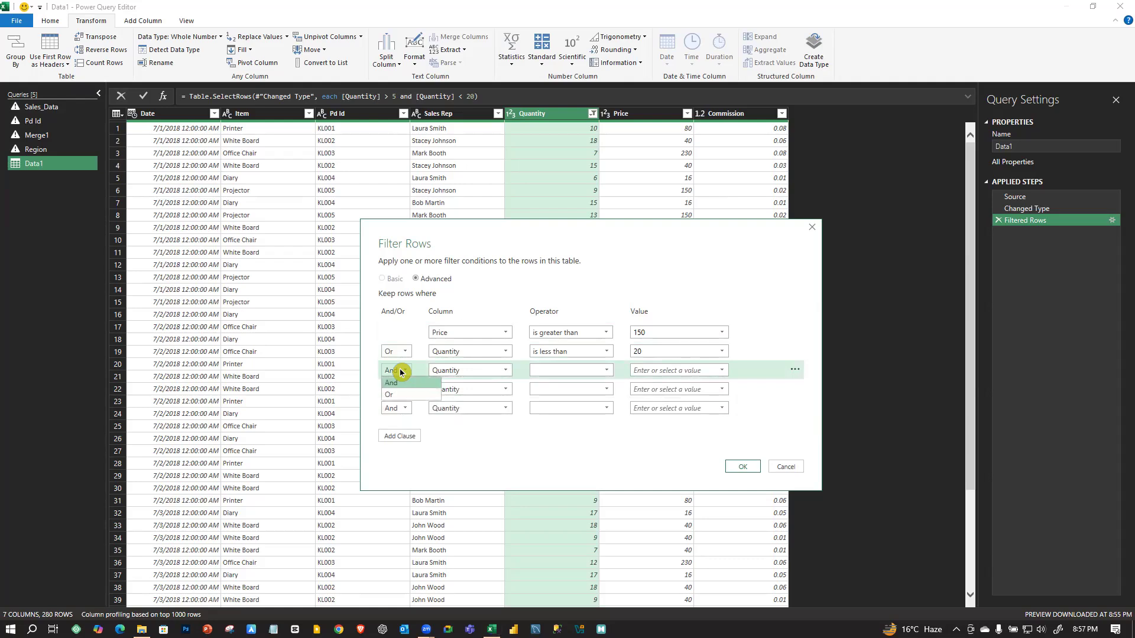
pyautogui.click(440, 434)
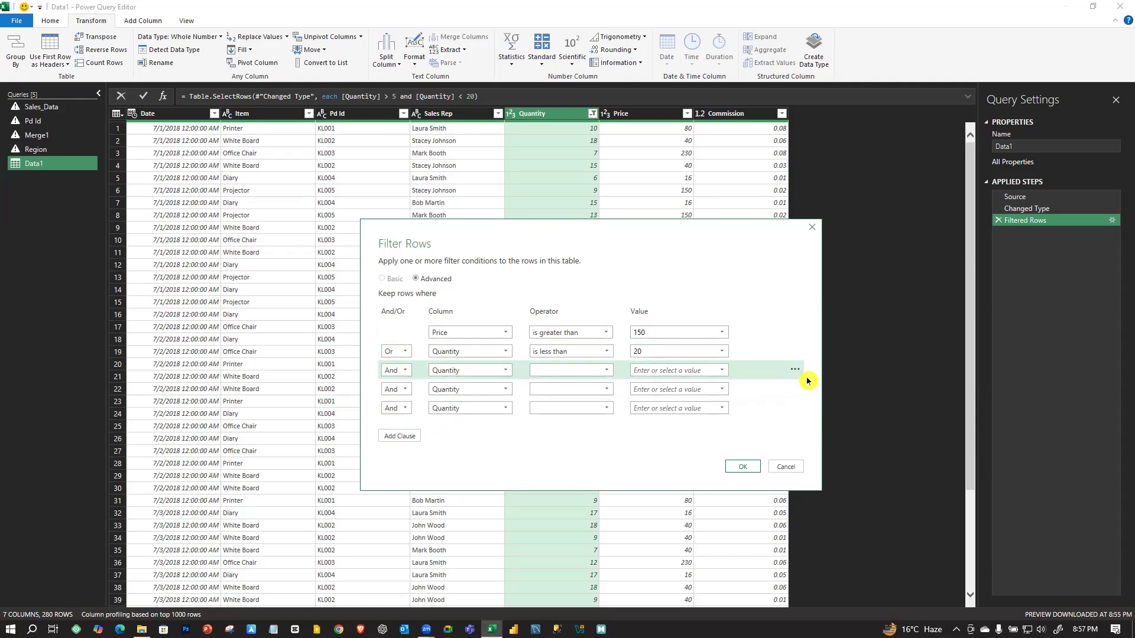
# - Delete the three blank clauses from the advanced row filter
pyautogui.click(786, 409)
pyautogui.click(795, 408)
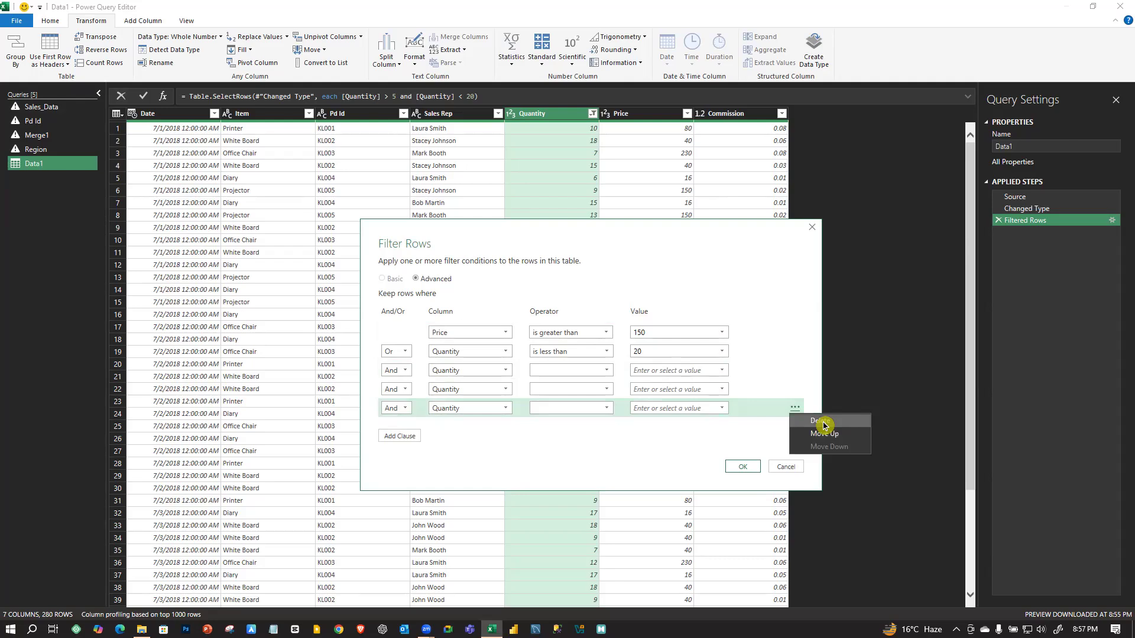
pyautogui.click(810, 426)
pyautogui.click(795, 390)
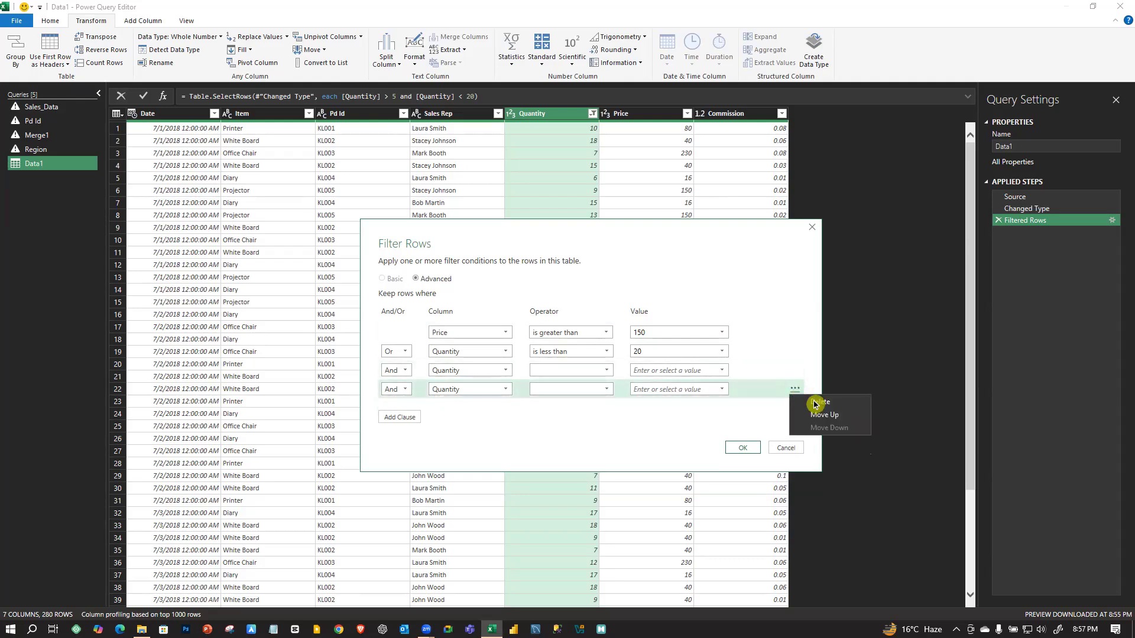
pyautogui.click(810, 406)
pyautogui.click(795, 374)
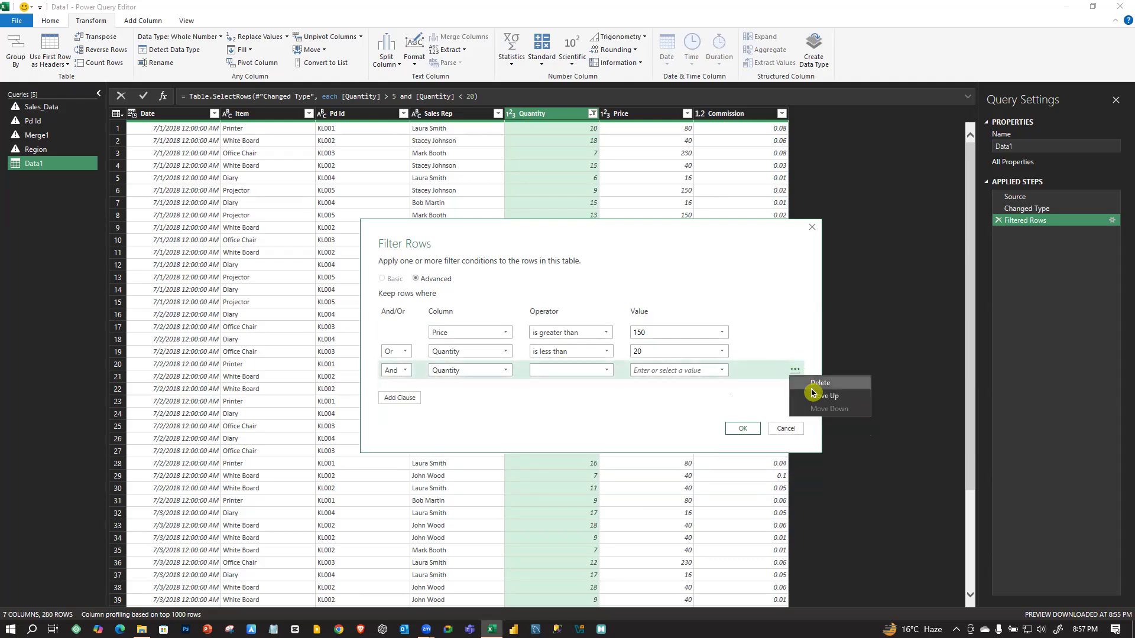
pyautogui.click(810, 392)
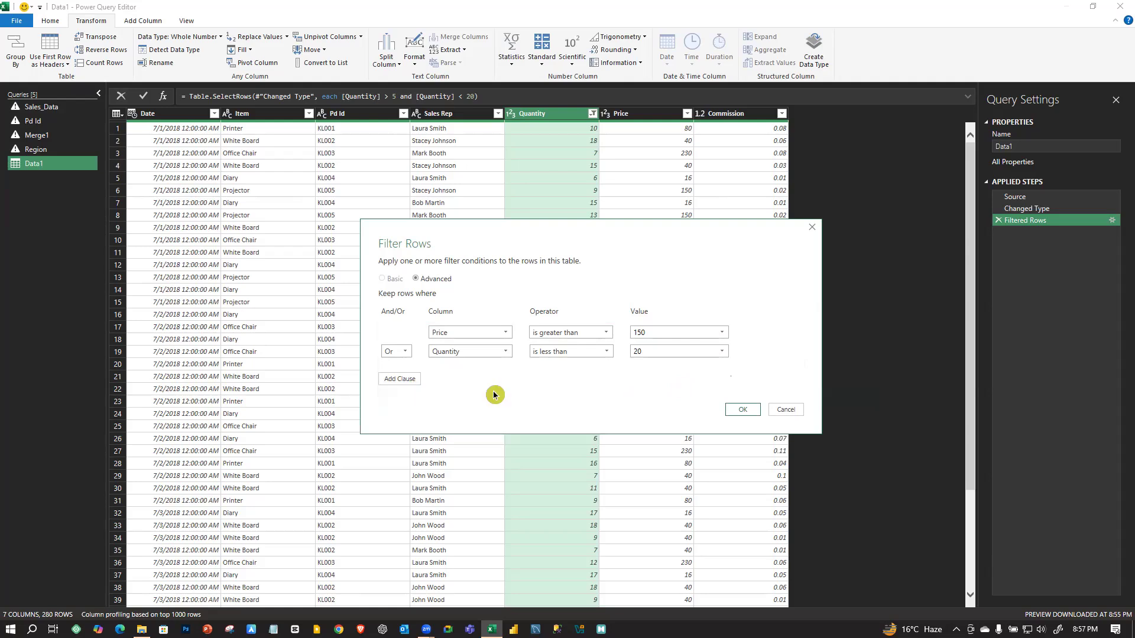
# - Add a third clause to the advanced filter, joining the second clause with And and the third with Or
pyautogui.click(395, 379)
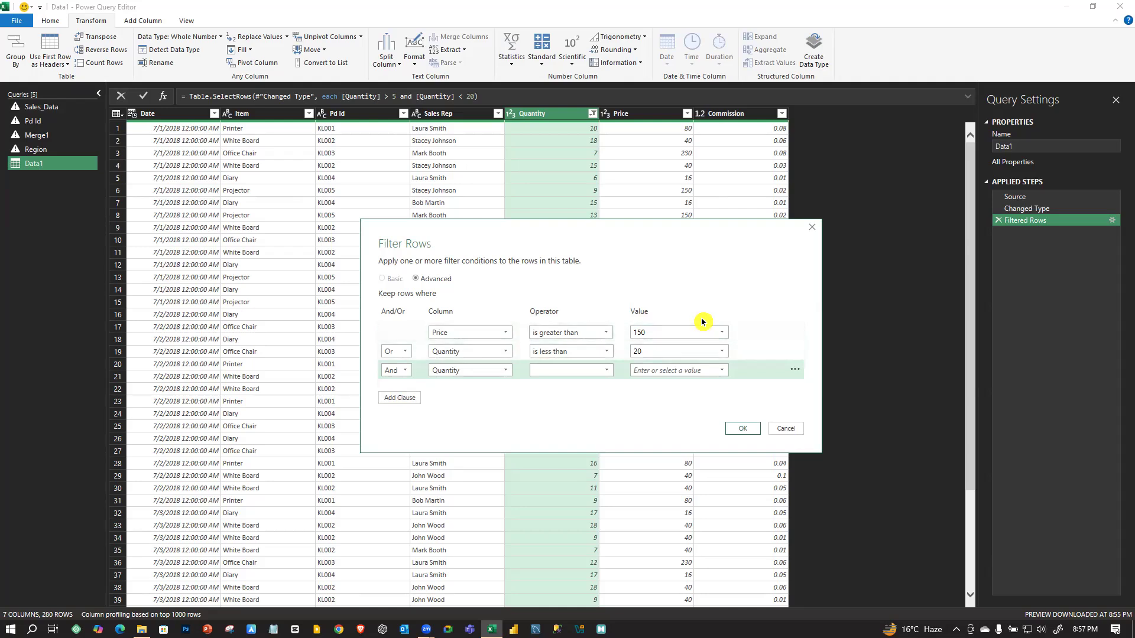
pyautogui.click(404, 352)
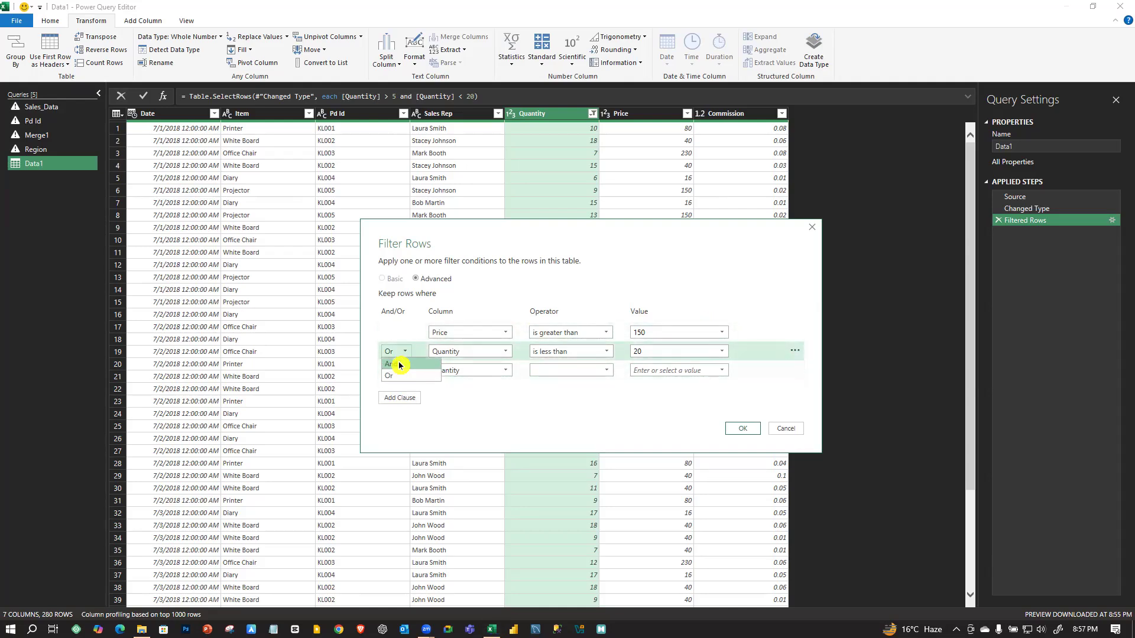
pyautogui.click(397, 364)
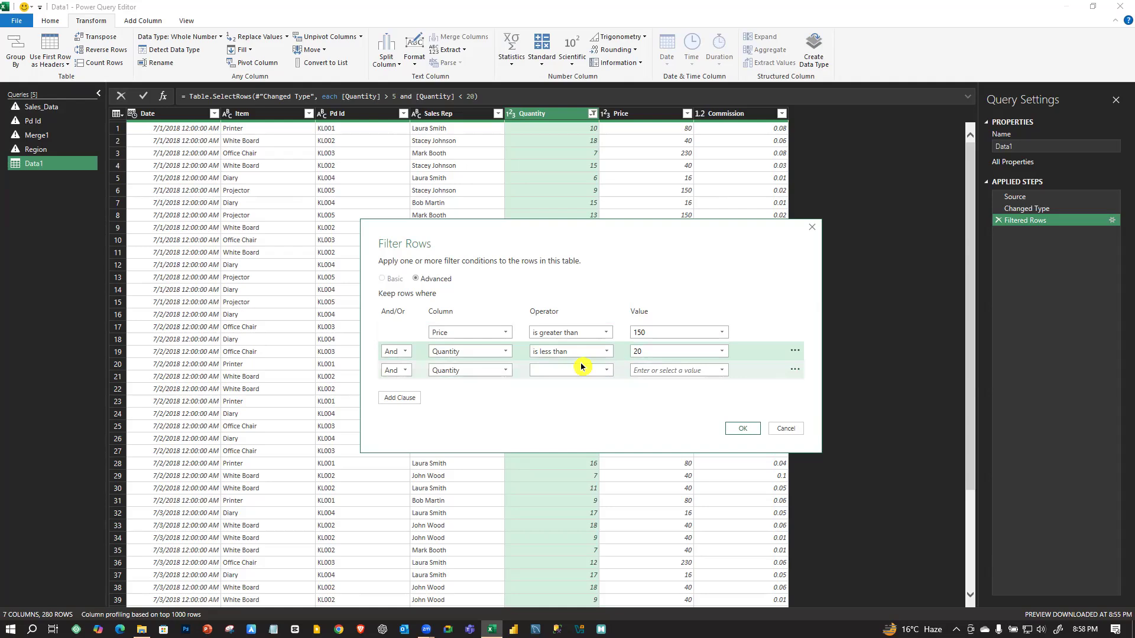
pyautogui.click(397, 370)
pyautogui.click(387, 393)
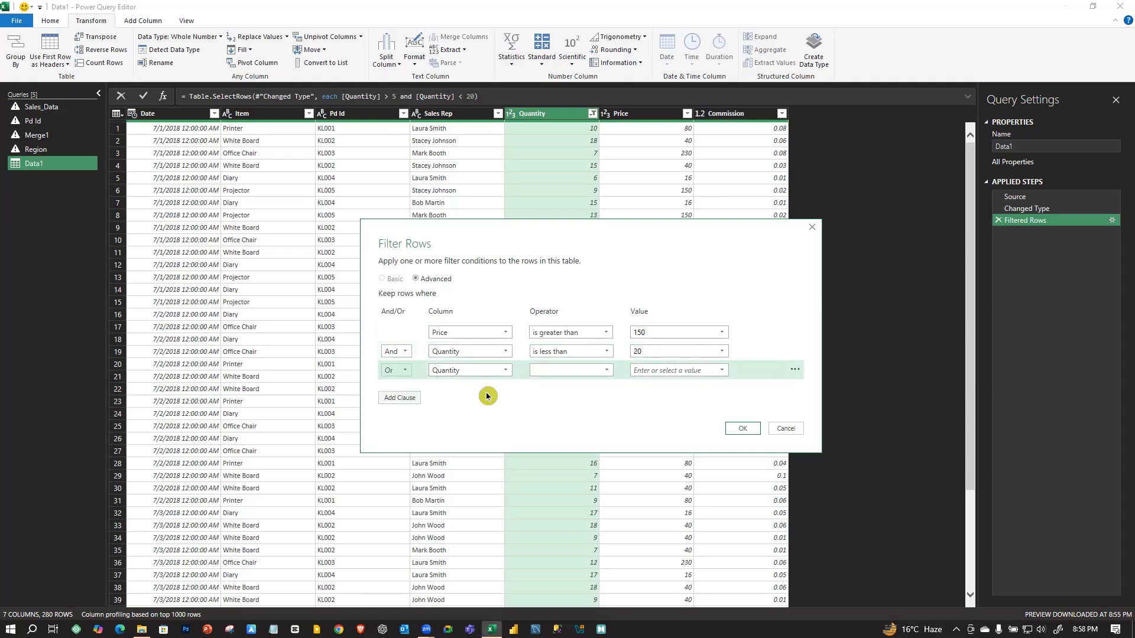
# - Set the third clause to Quantity is greater than 5 and apply the row filter
pyautogui.click(508, 371)
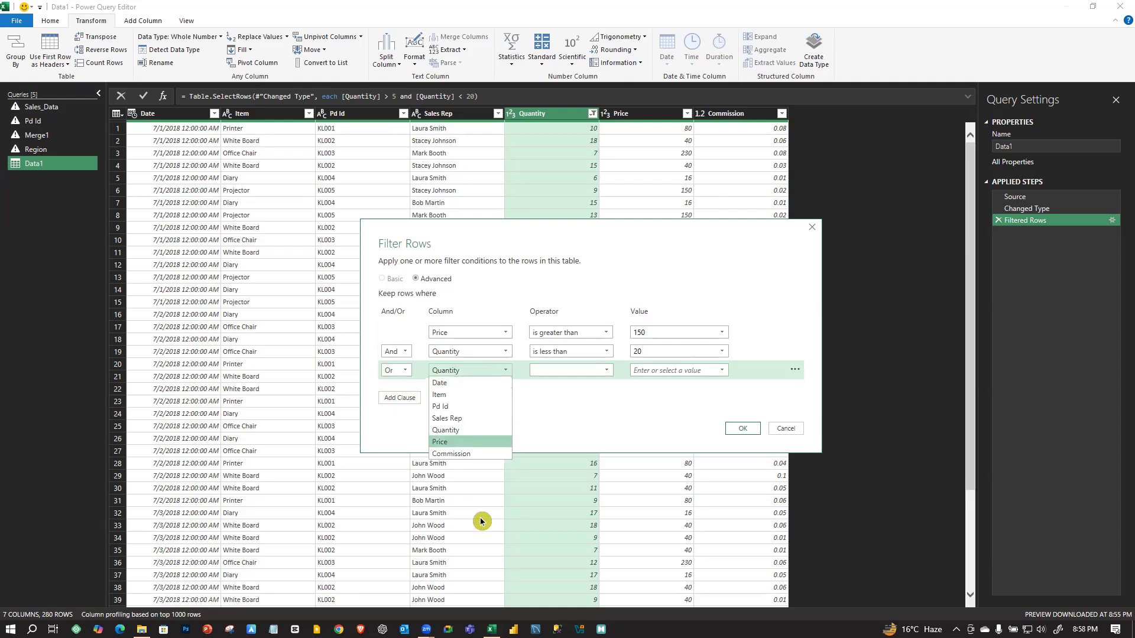
pyautogui.click(464, 429)
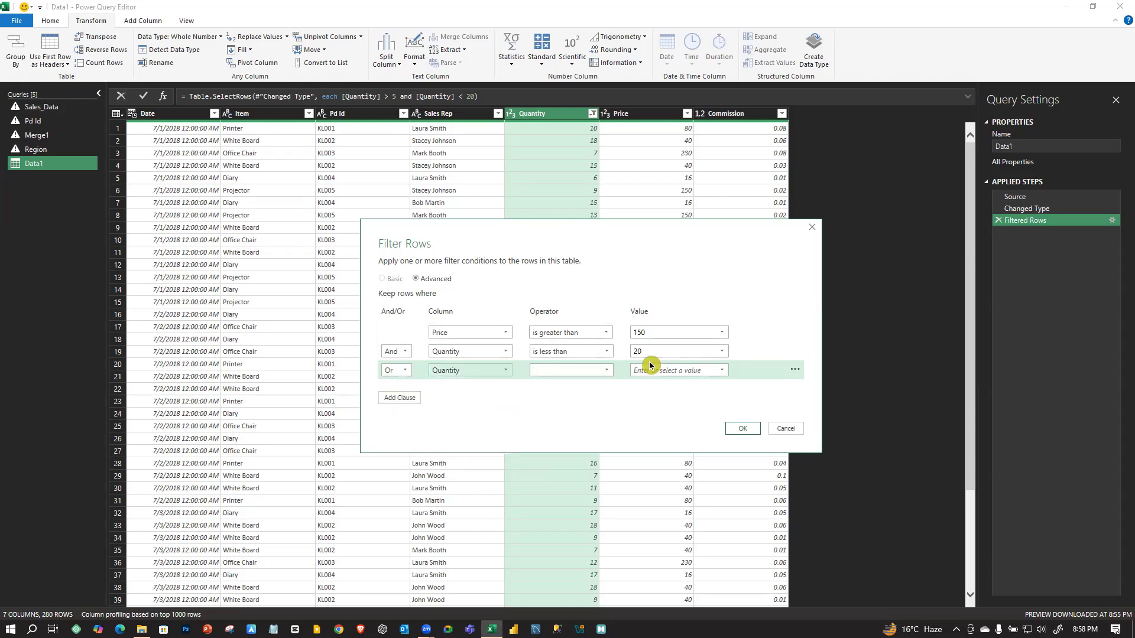
pyautogui.click(605, 373)
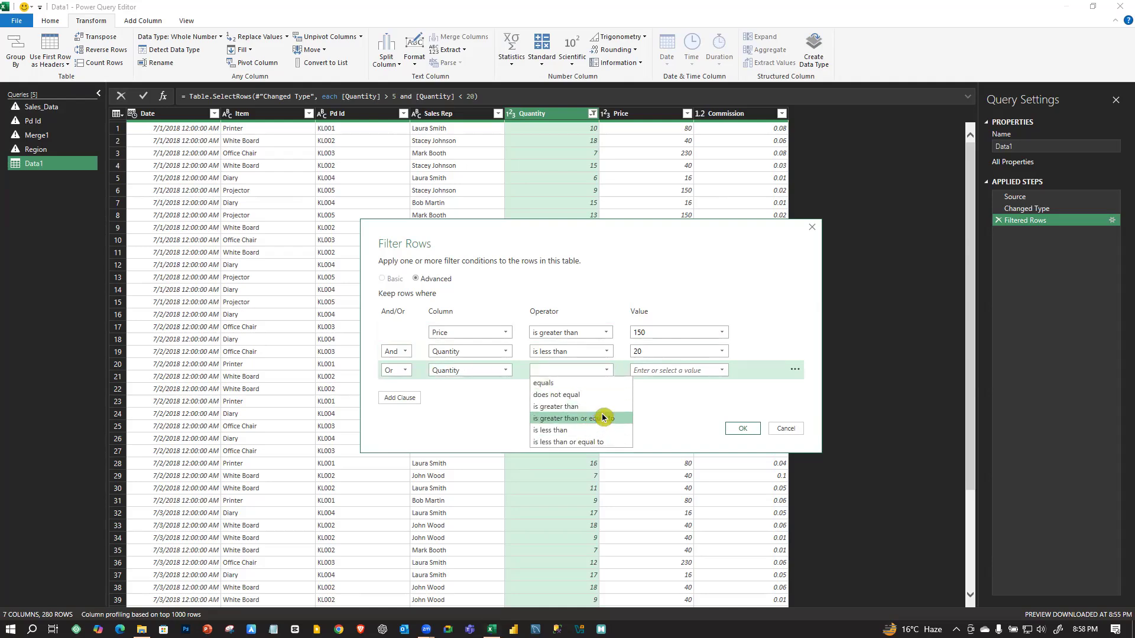
pyautogui.click(576, 407)
pyautogui.click(662, 371)
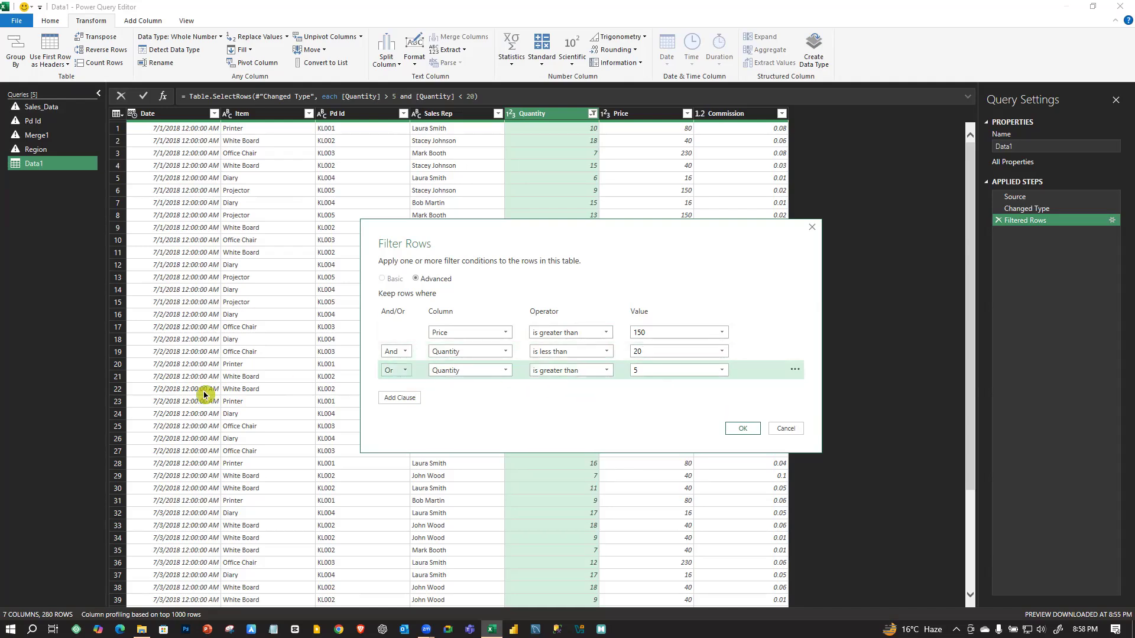
pyautogui.click(742, 428)
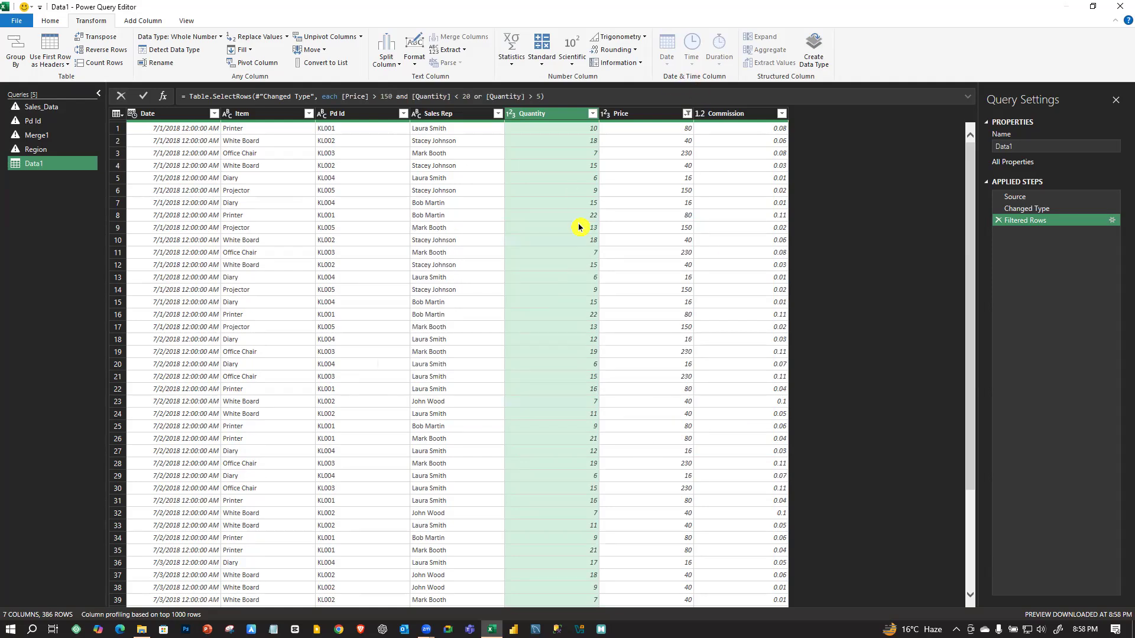
# - Review the filtered rows and examine the number filter options available for the Quantity column
pyautogui.scroll(-20, 540, 373)
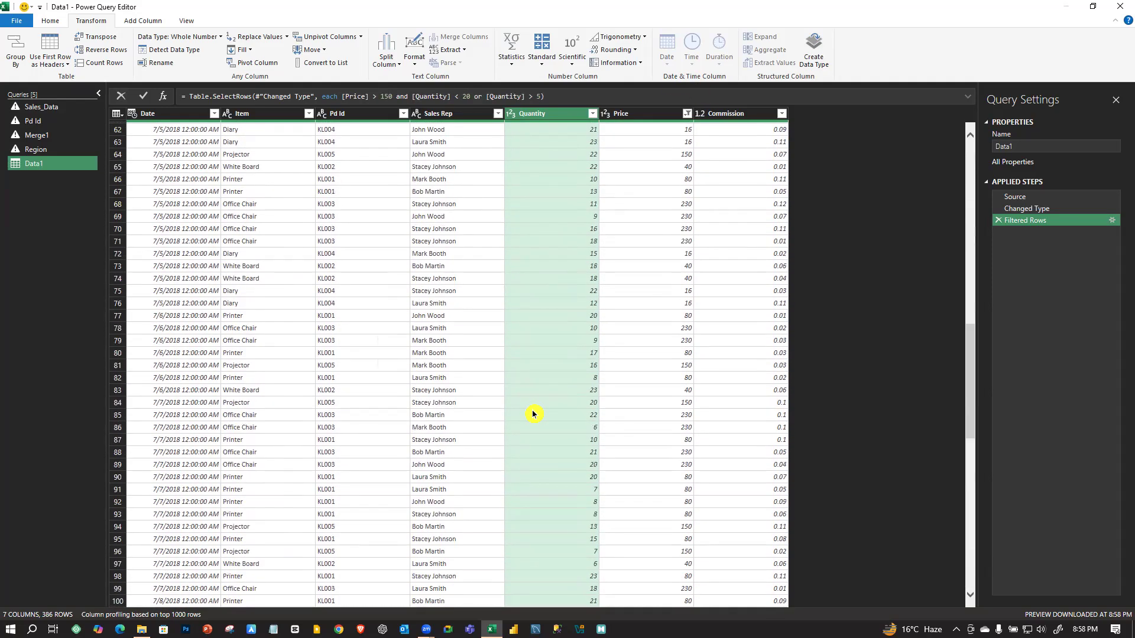
pyautogui.rightClick(595, 117)
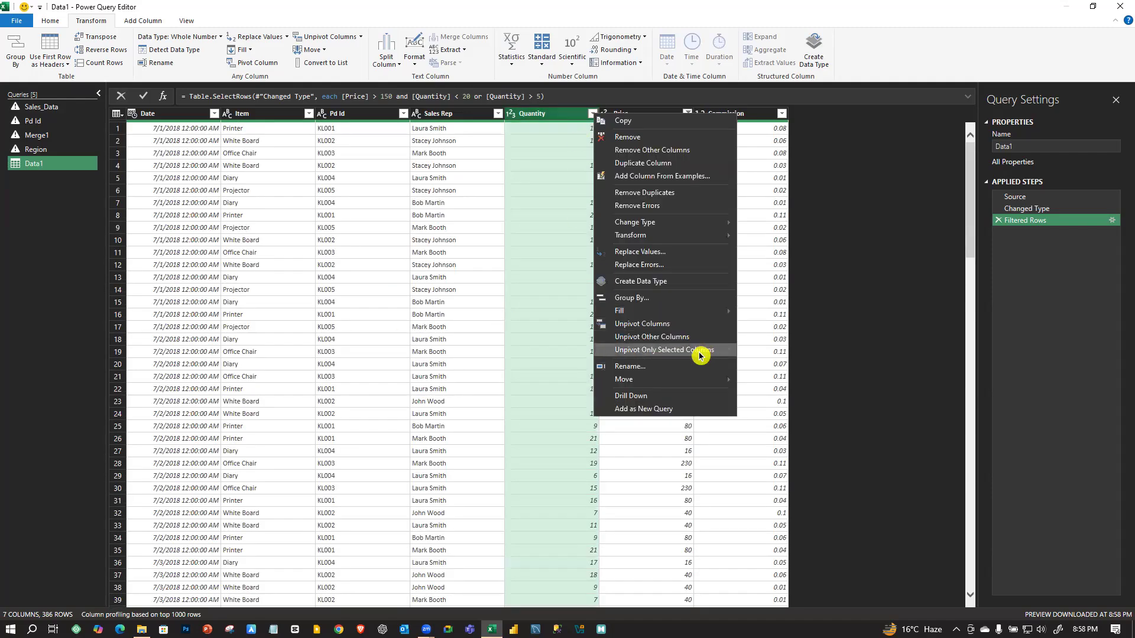
pyautogui.click(567, 302)
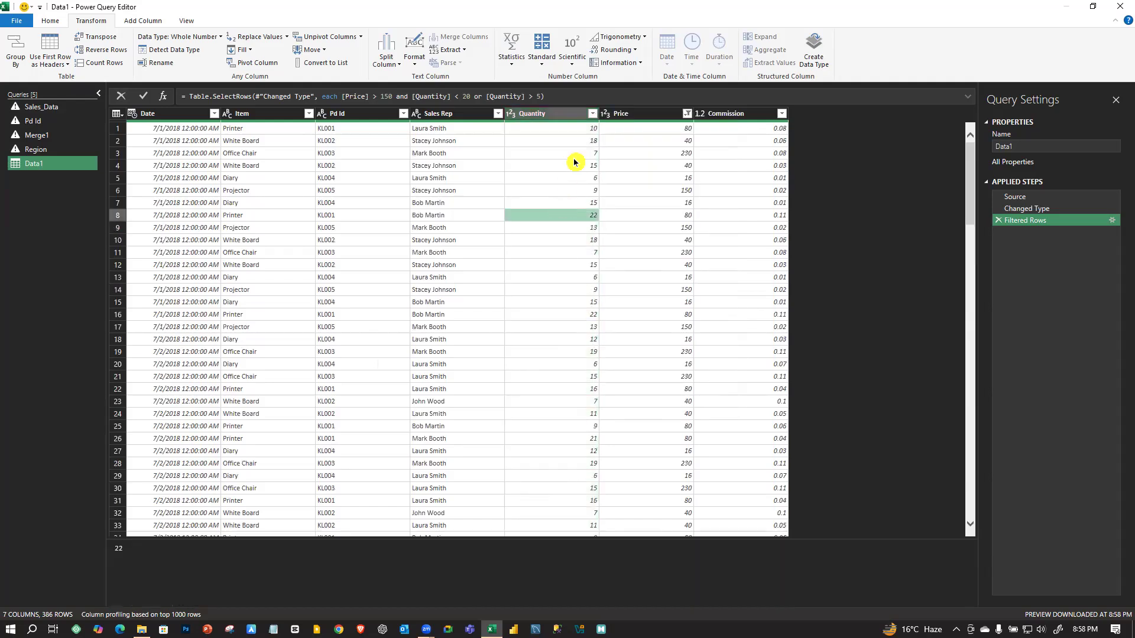
pyautogui.click(593, 117)
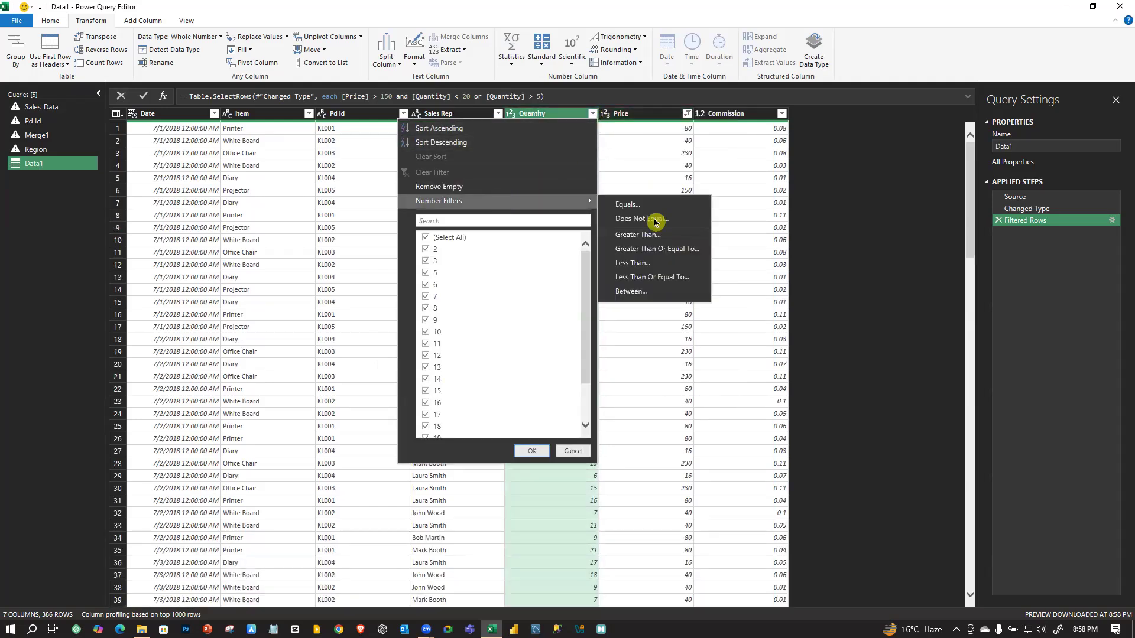
pyautogui.moveTo(550, 204)
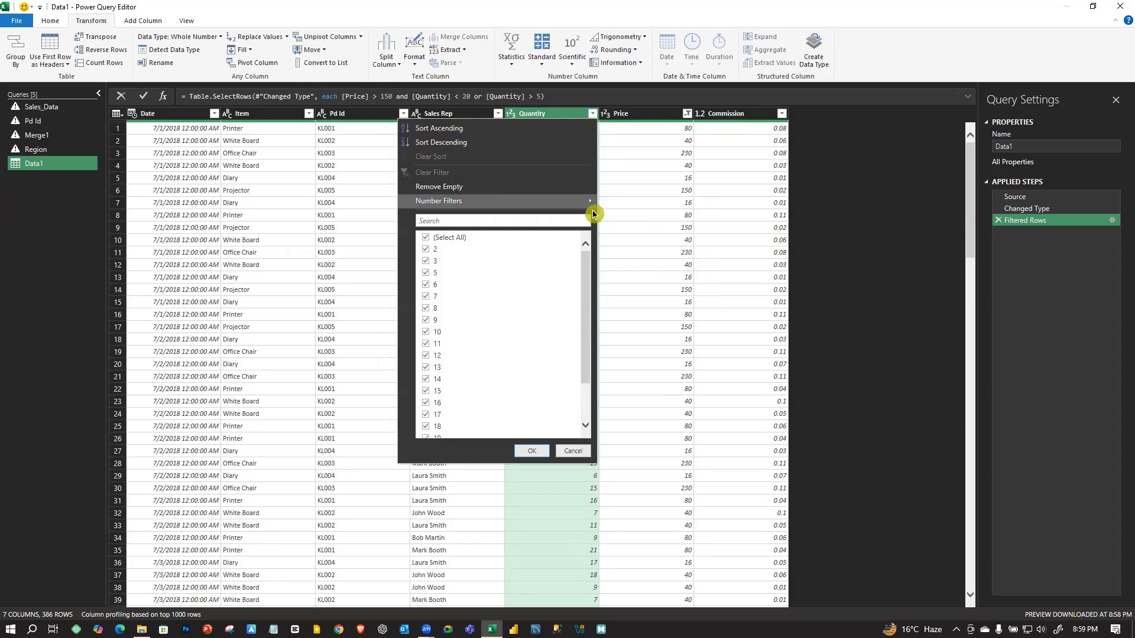
pyautogui.moveTo(588, 204)
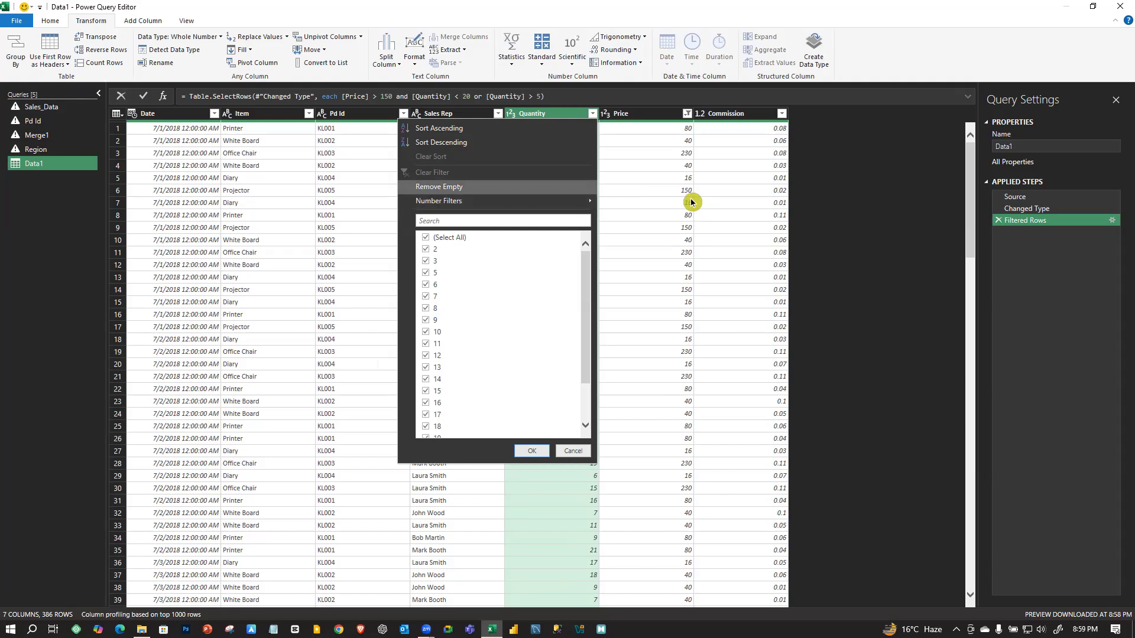
pyautogui.click(691, 203)
pyautogui.click(523, 168)
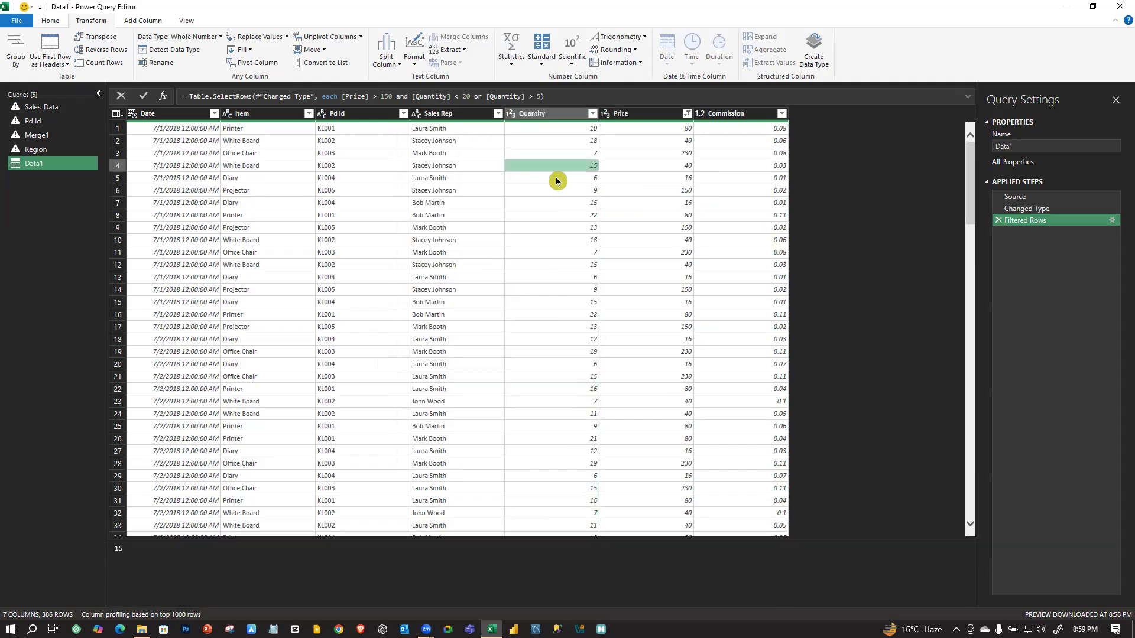
pyautogui.click(549, 116)
pyautogui.click(648, 240)
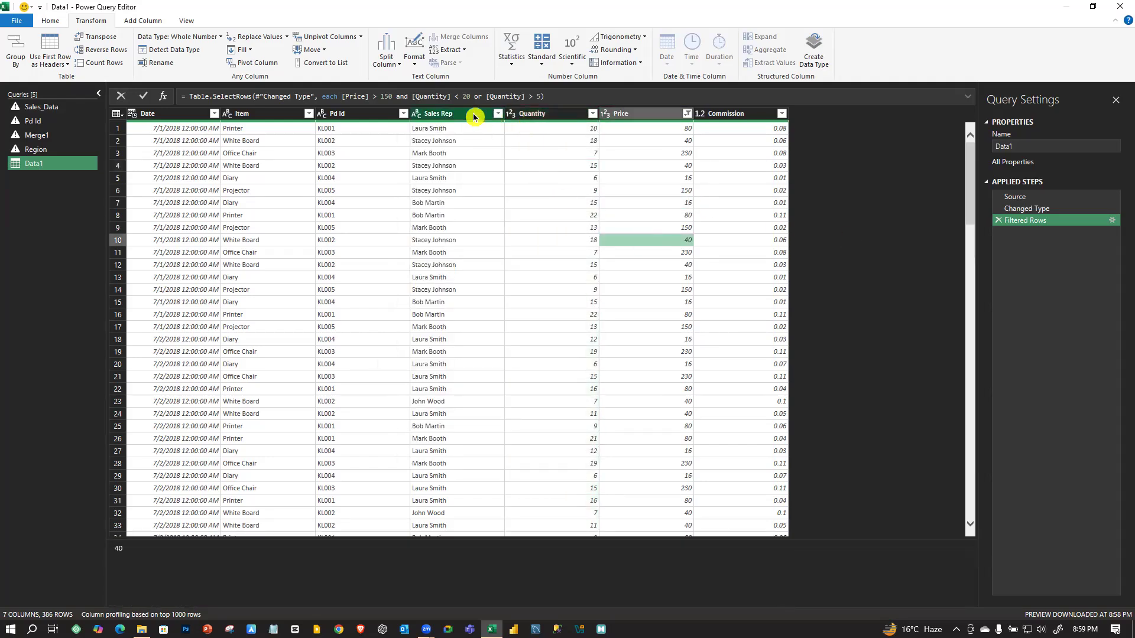
# - Apply an equals text filter on the Sales Rep column using one rep's full name enclosed in double quotes
pyautogui.click(498, 114)
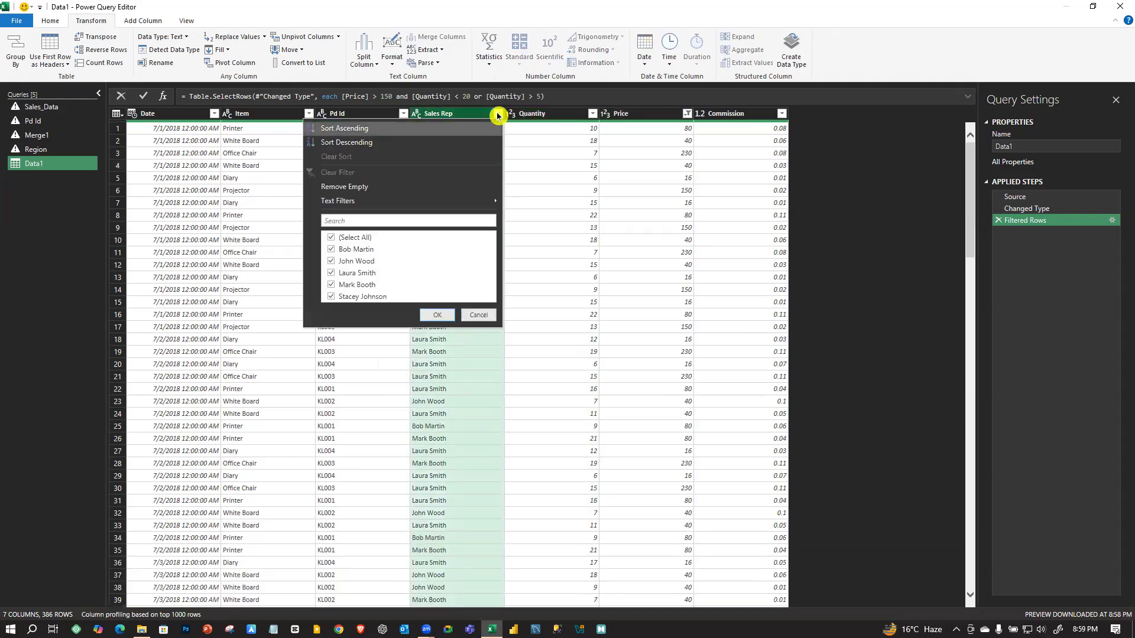
pyautogui.moveTo(418, 201)
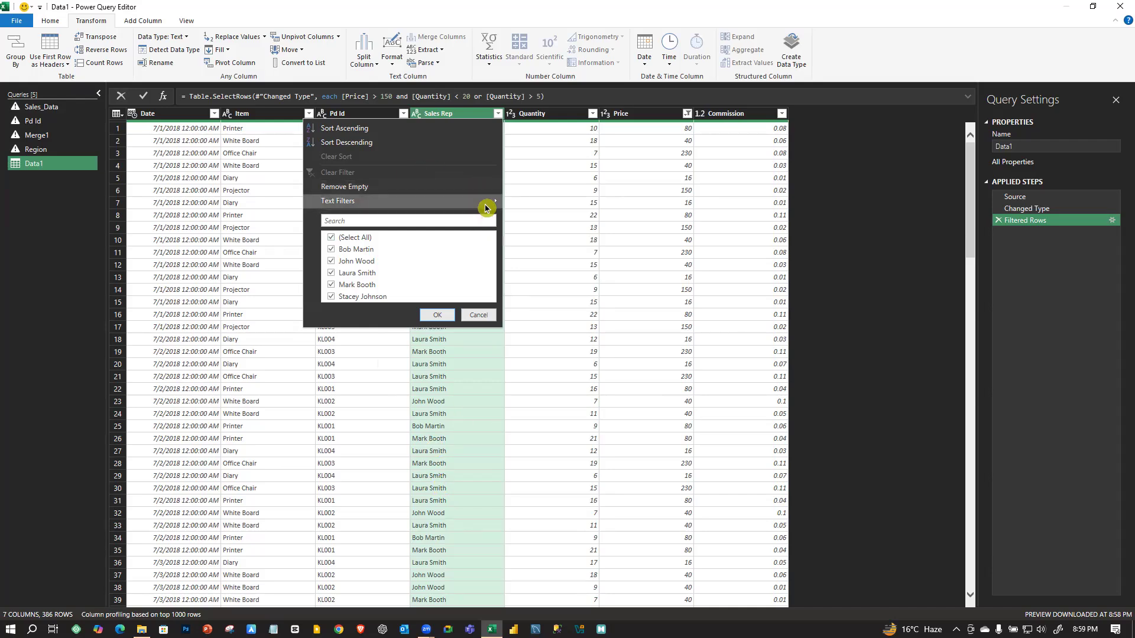
pyautogui.moveTo(486, 202)
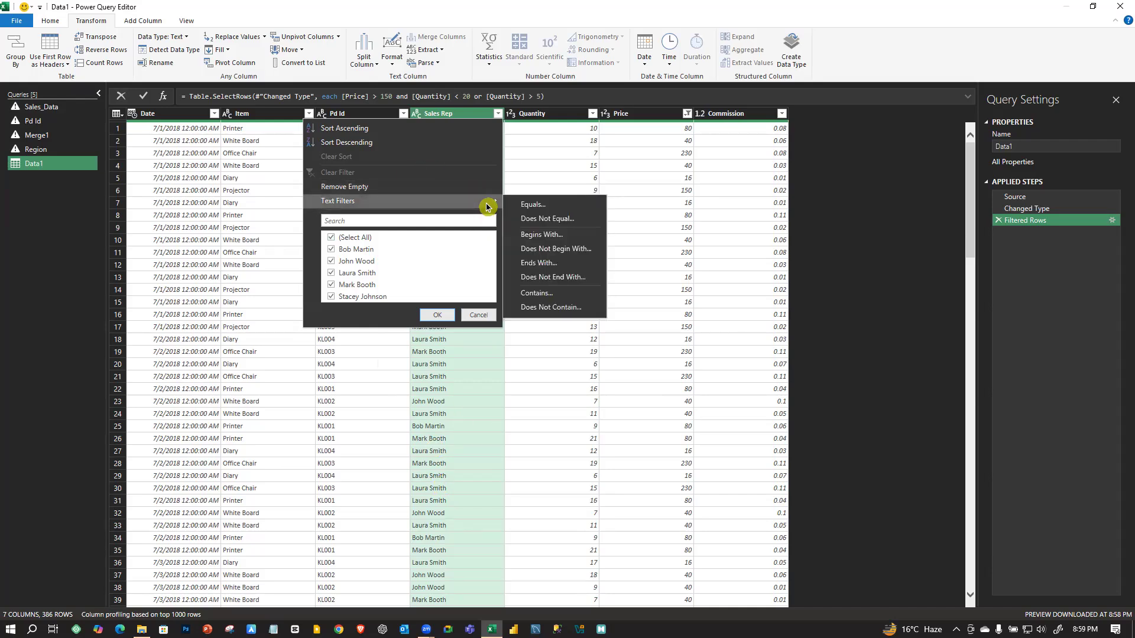
pyautogui.click(548, 206)
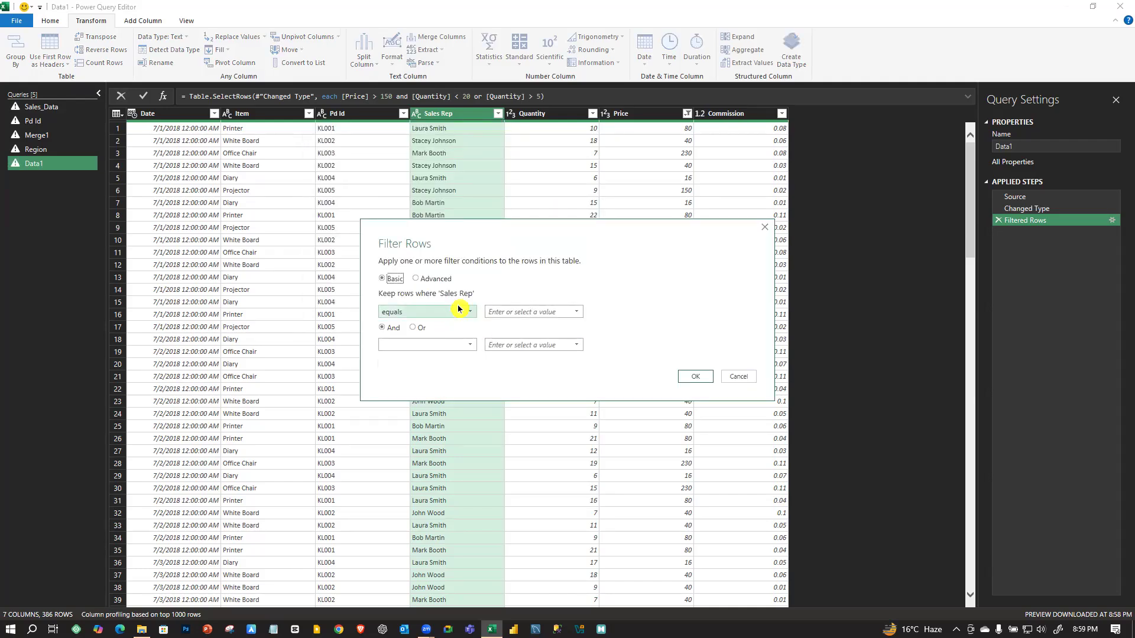
pyautogui.click(525, 313)
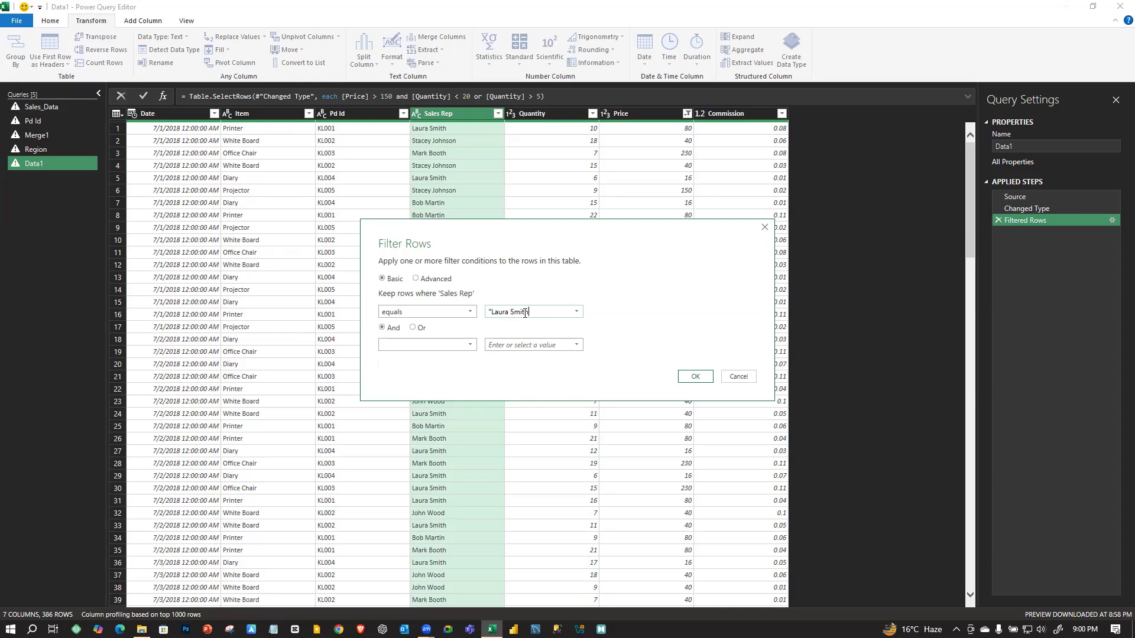
pyautogui.click(694, 378)
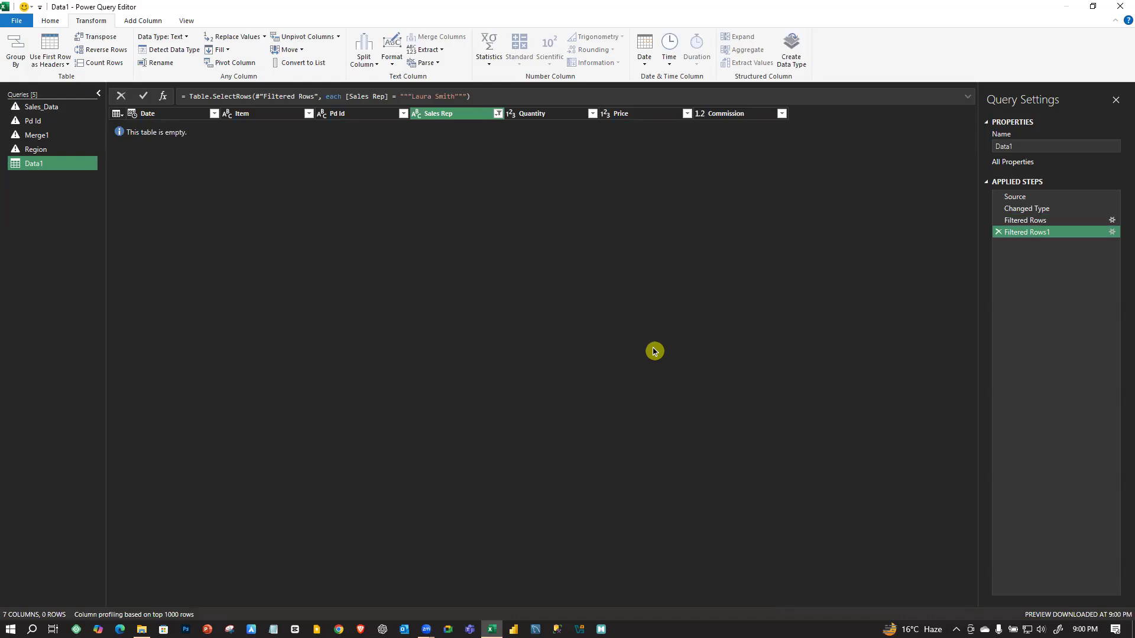
# - Edit the Sales Rep filter to equal the same rep's name without quotes, and look through the filtered rows
pyautogui.click(1112, 232)
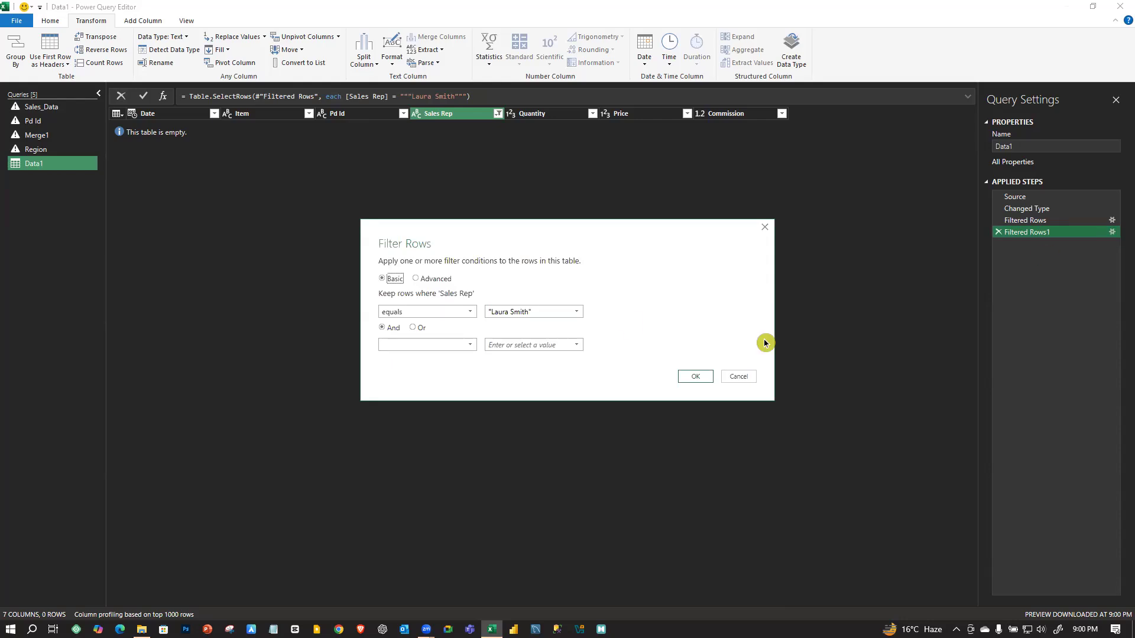
pyautogui.click(578, 314)
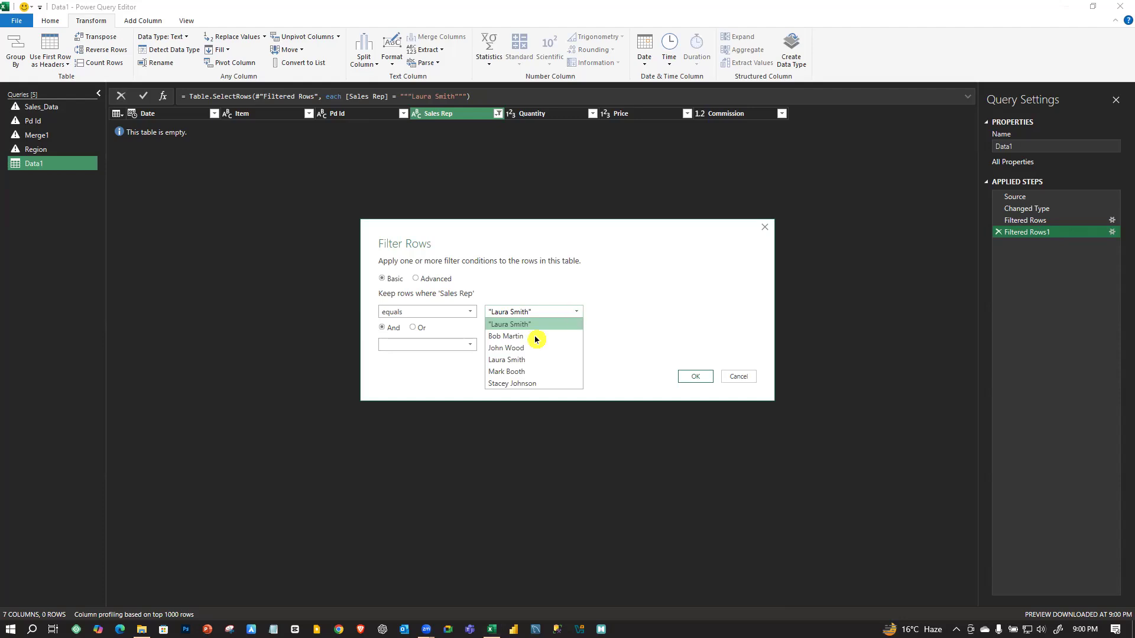
pyautogui.click(534, 360)
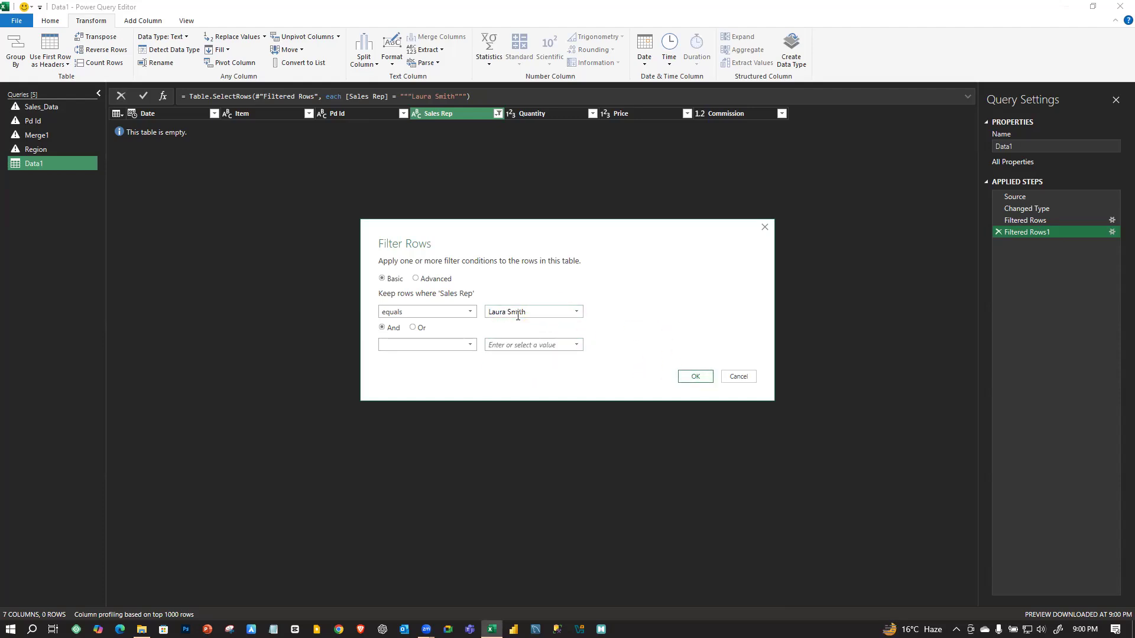
pyautogui.click(695, 376)
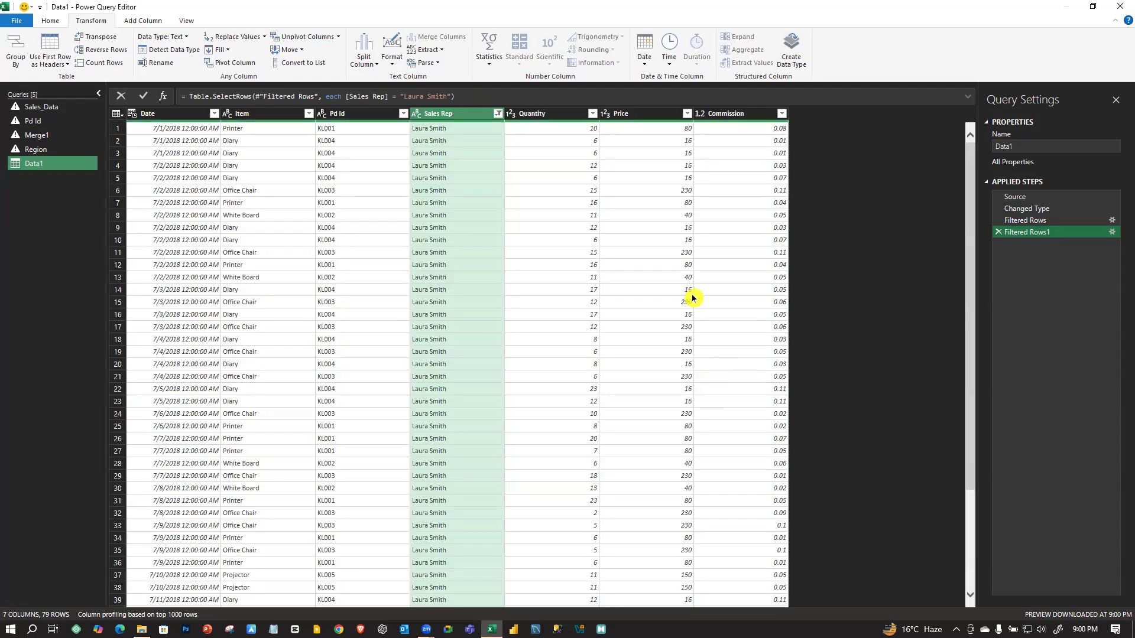
pyautogui.scroll(-10, 464, 195)
pyautogui.scroll(10, 463, 267)
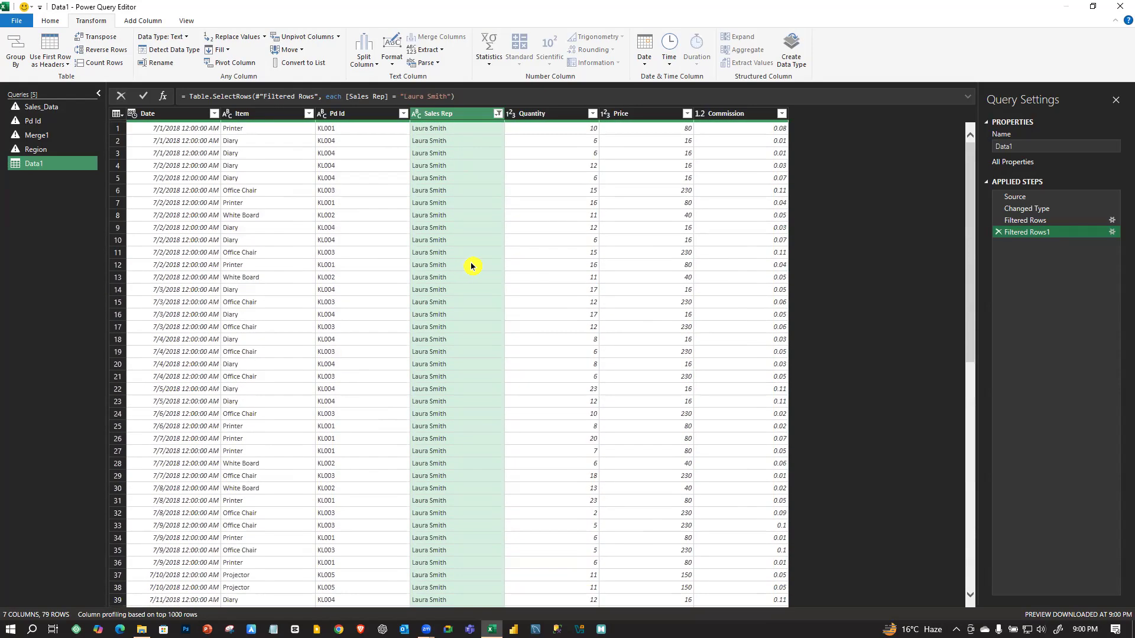
pyautogui.scroll(-10, 444, 286)
pyautogui.scroll(10, 445, 296)
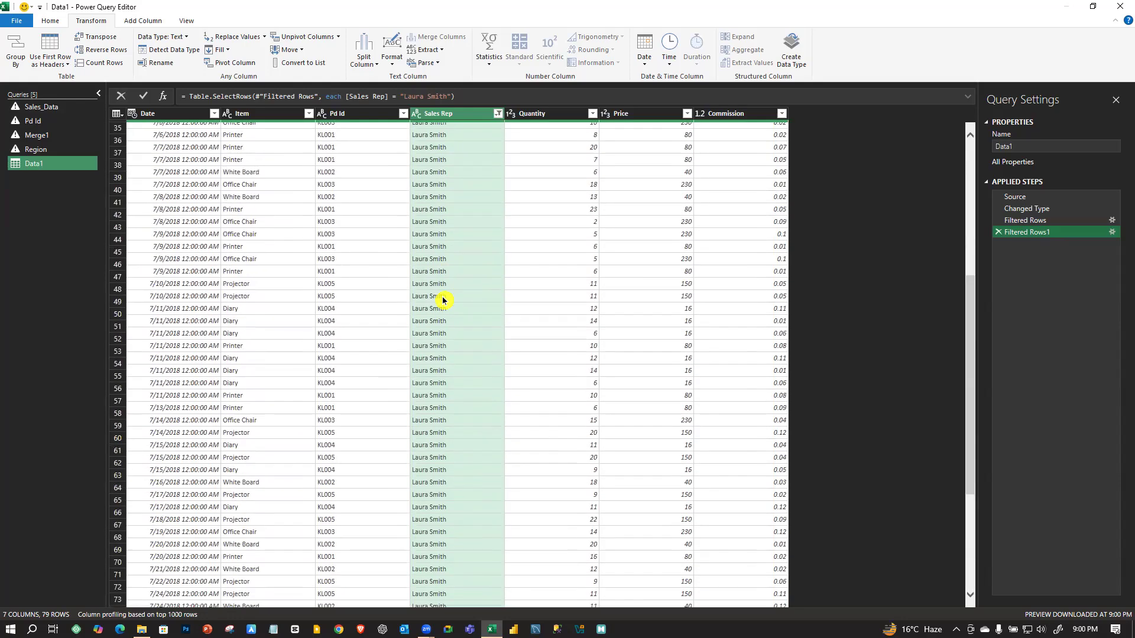
# - Remove the Sales Rep filter from the query's applied steps
pyautogui.click(999, 232)
pyautogui.rightClick(496, 114)
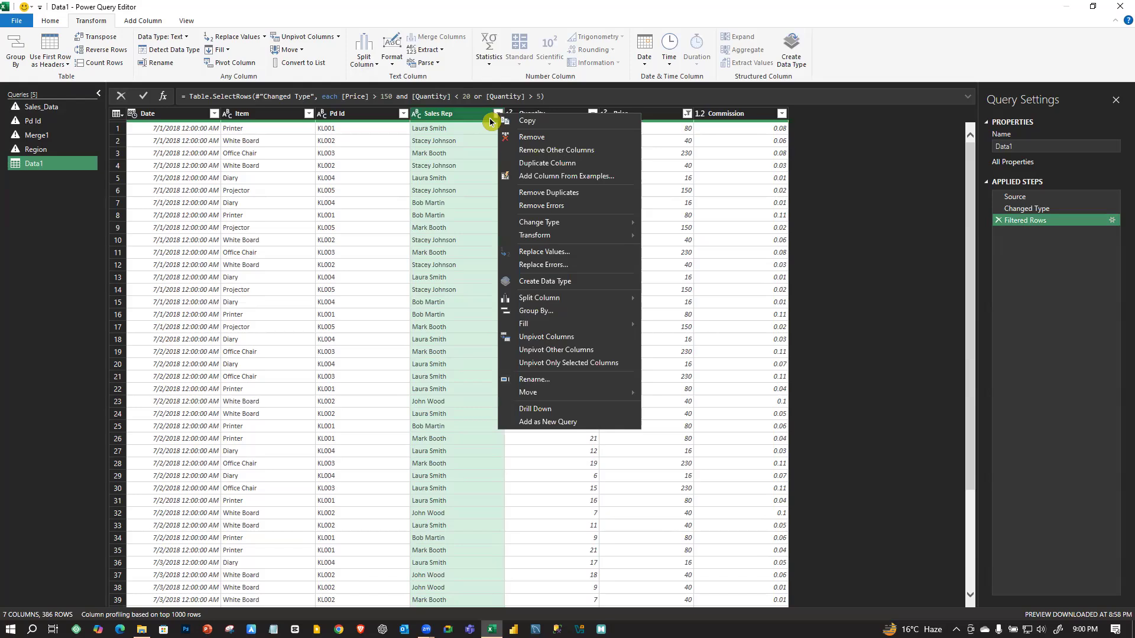
pyautogui.click(417, 192)
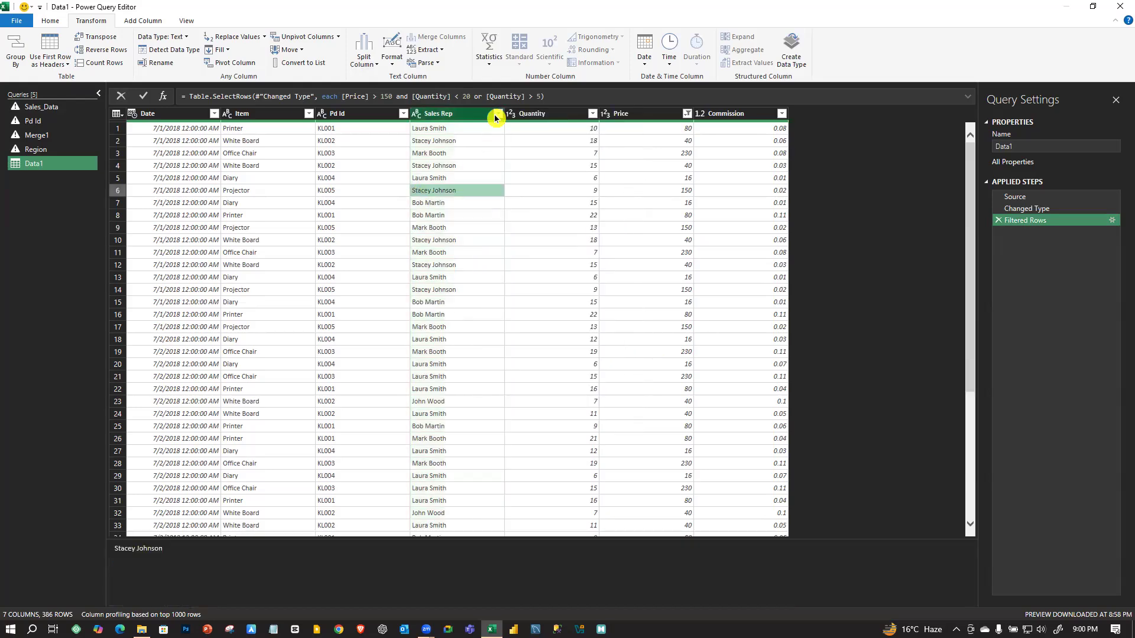
# - Filter the Sales Rep column to values beginning with "L", and remove that filter from the applied steps after reviewing the rows
pyautogui.click(498, 113)
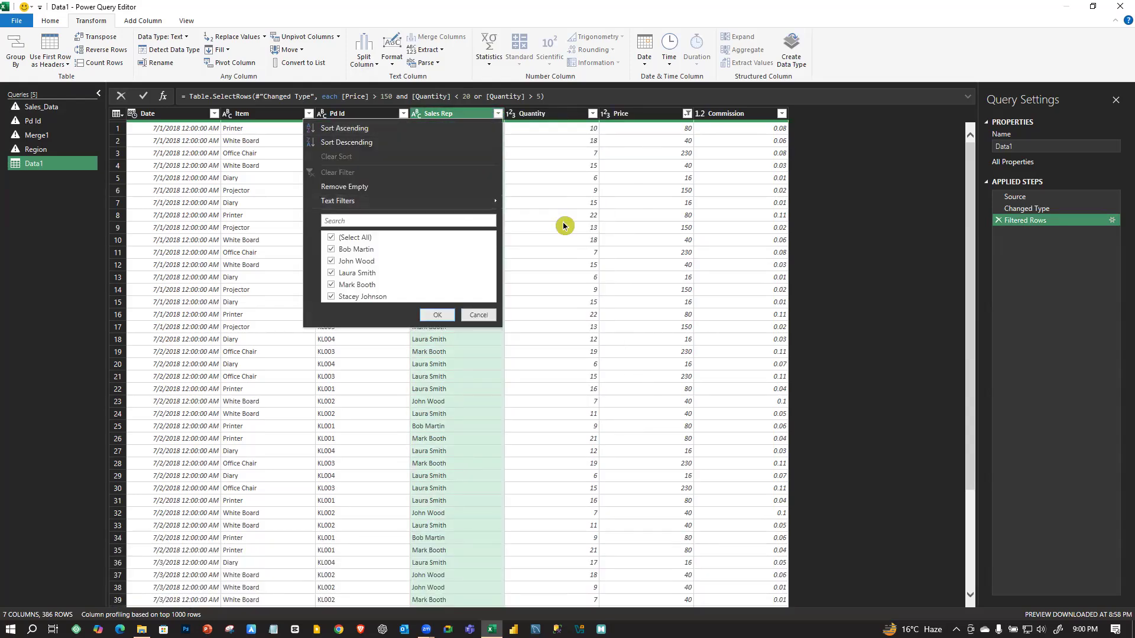
pyautogui.moveTo(483, 206)
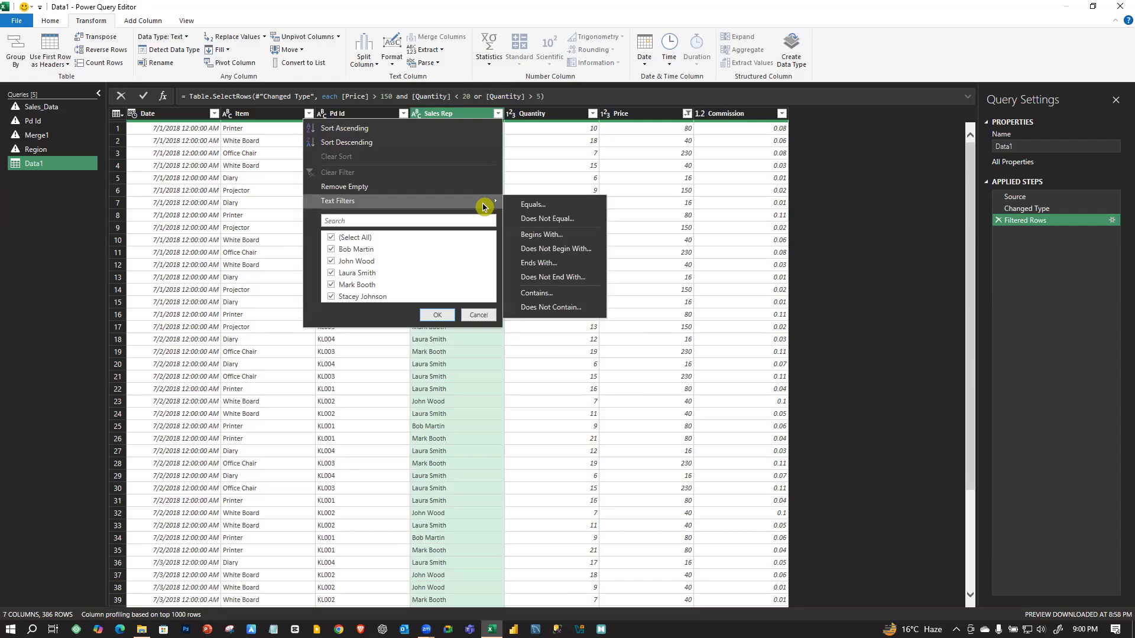
pyautogui.click(550, 238)
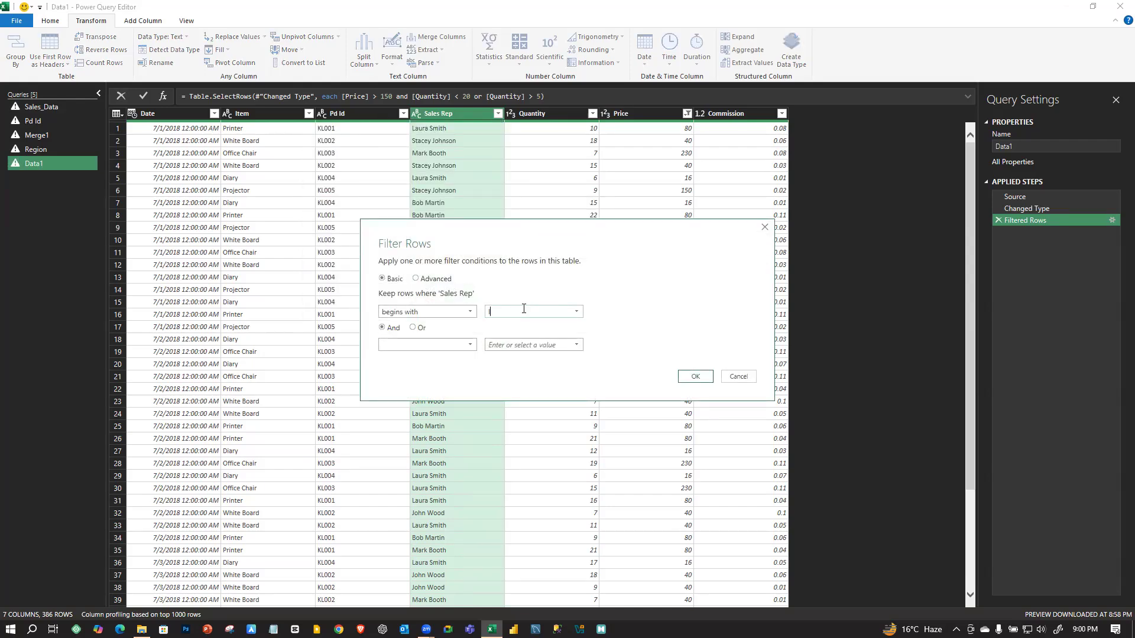
pyautogui.click(694, 378)
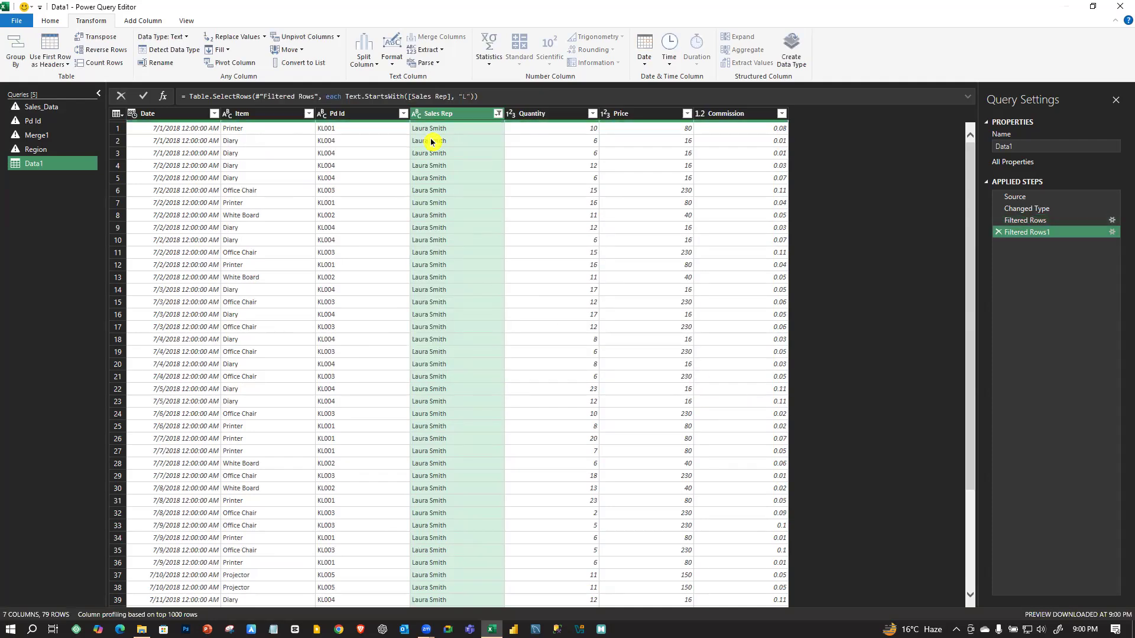
pyautogui.scroll(-4, 436, 401)
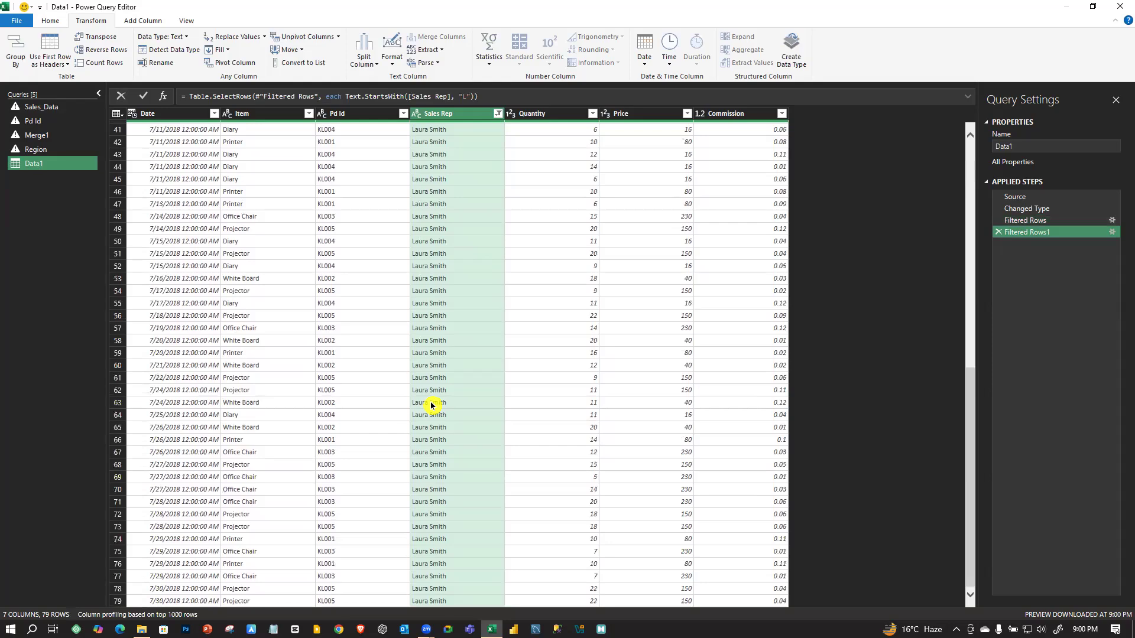
pyautogui.scroll(4, 436, 401)
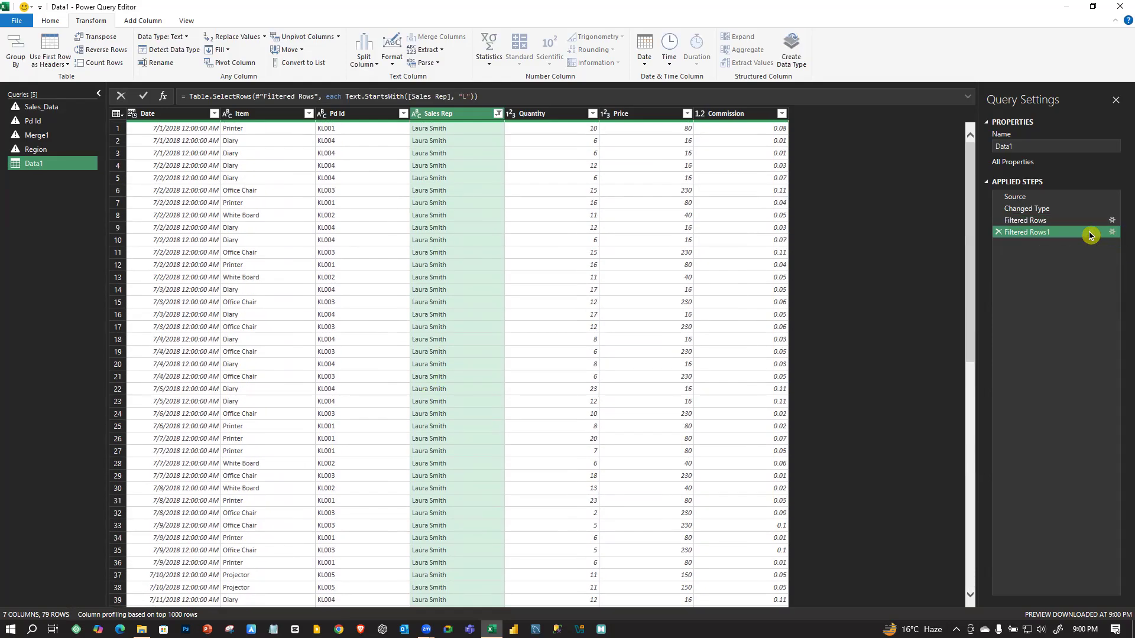
pyautogui.click(999, 234)
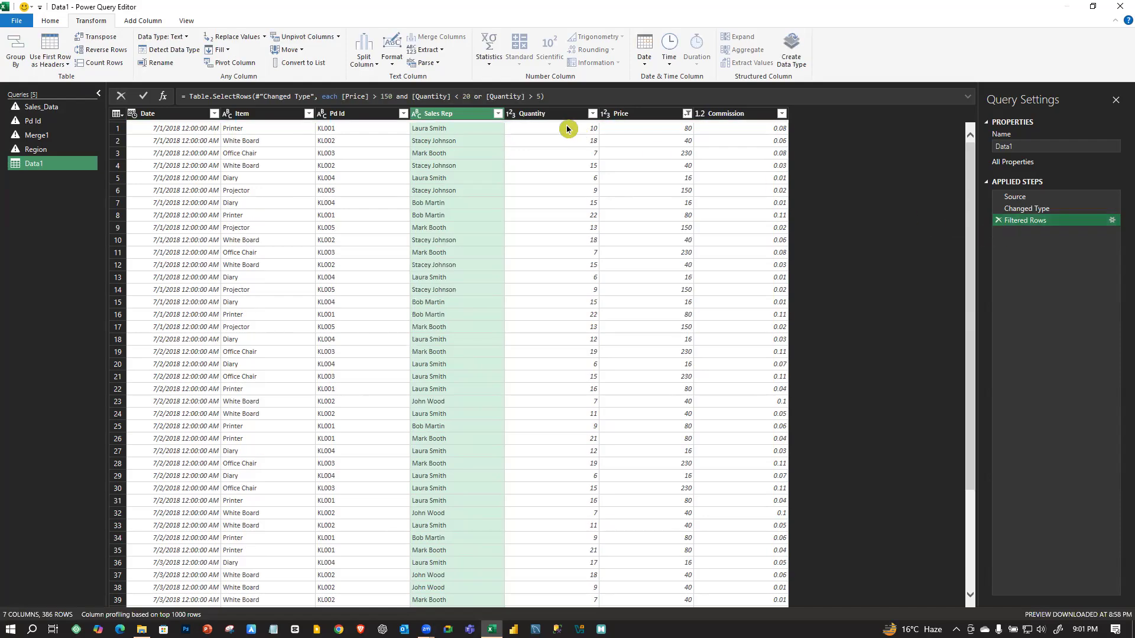
# - Examine the text filter options available for the Sales Rep column without applying one
pyautogui.rightClick(500, 117)
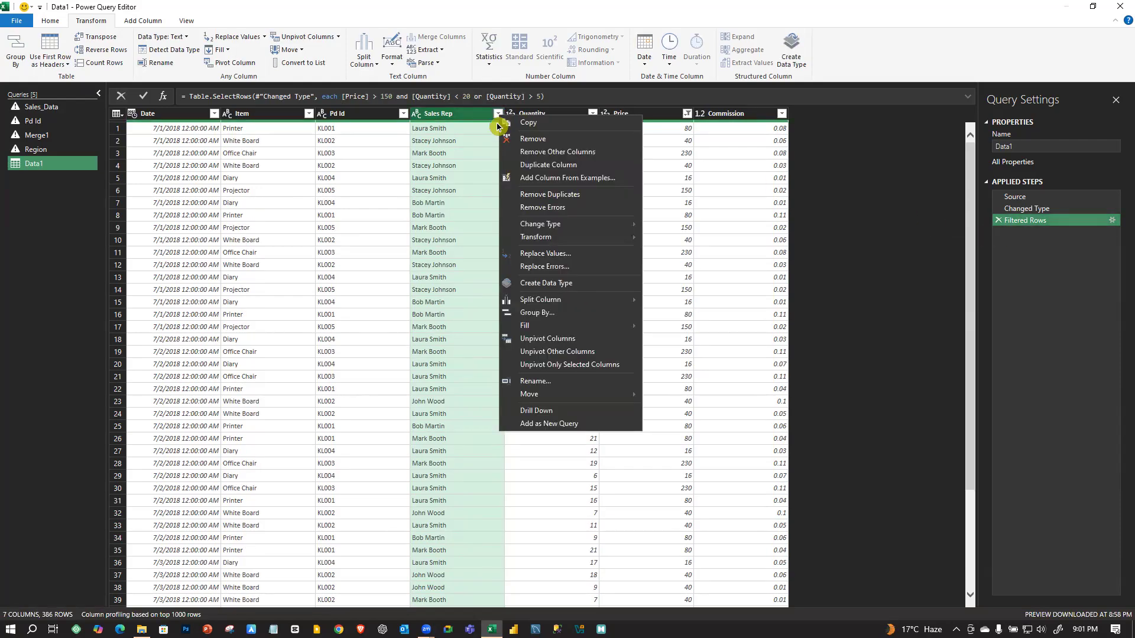
pyautogui.click(485, 204)
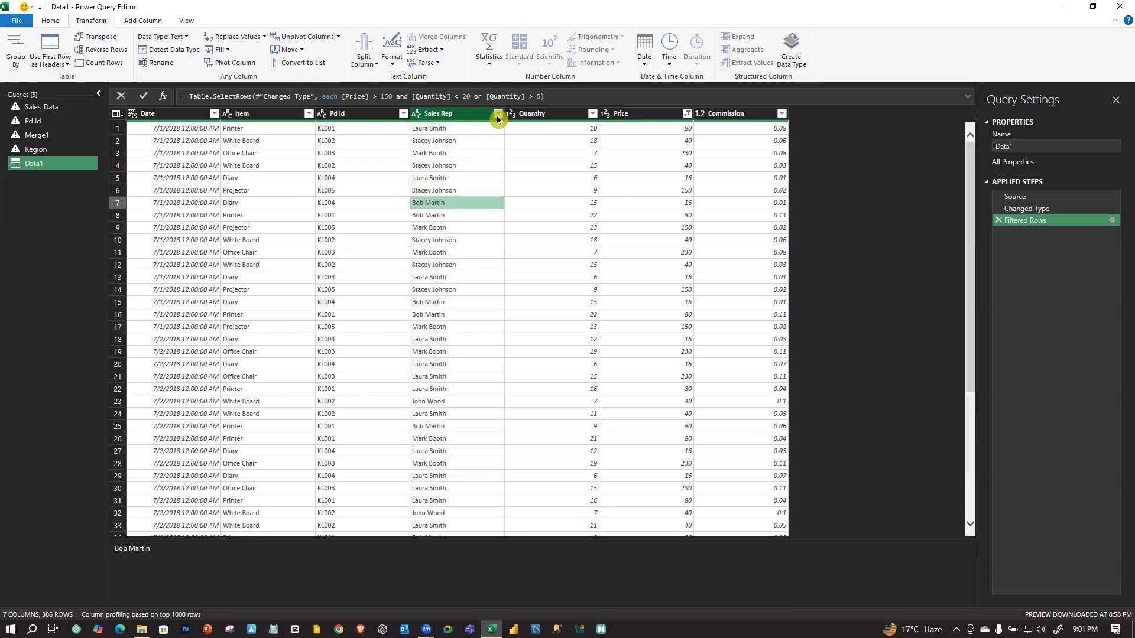
pyautogui.click(496, 115)
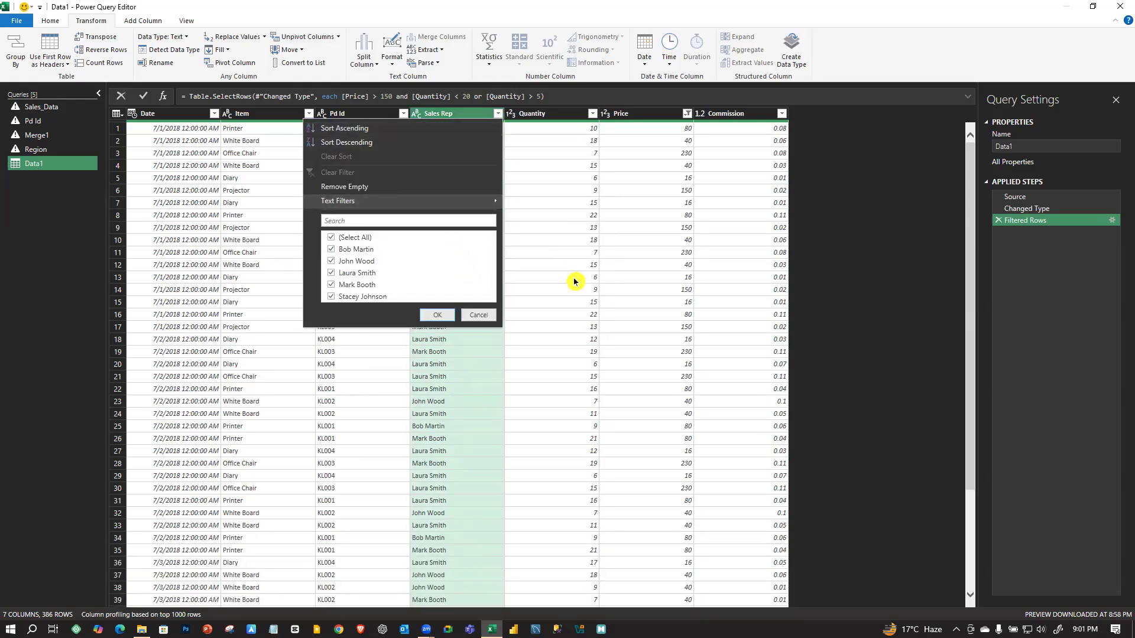
pyautogui.moveTo(489, 206)
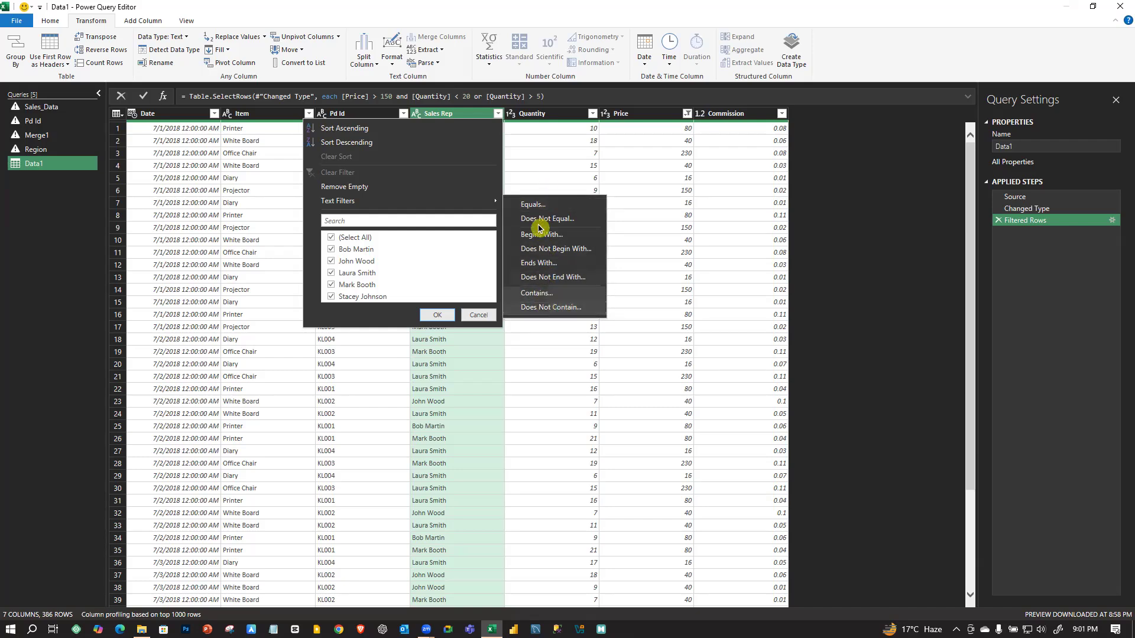
pyautogui.click(544, 345)
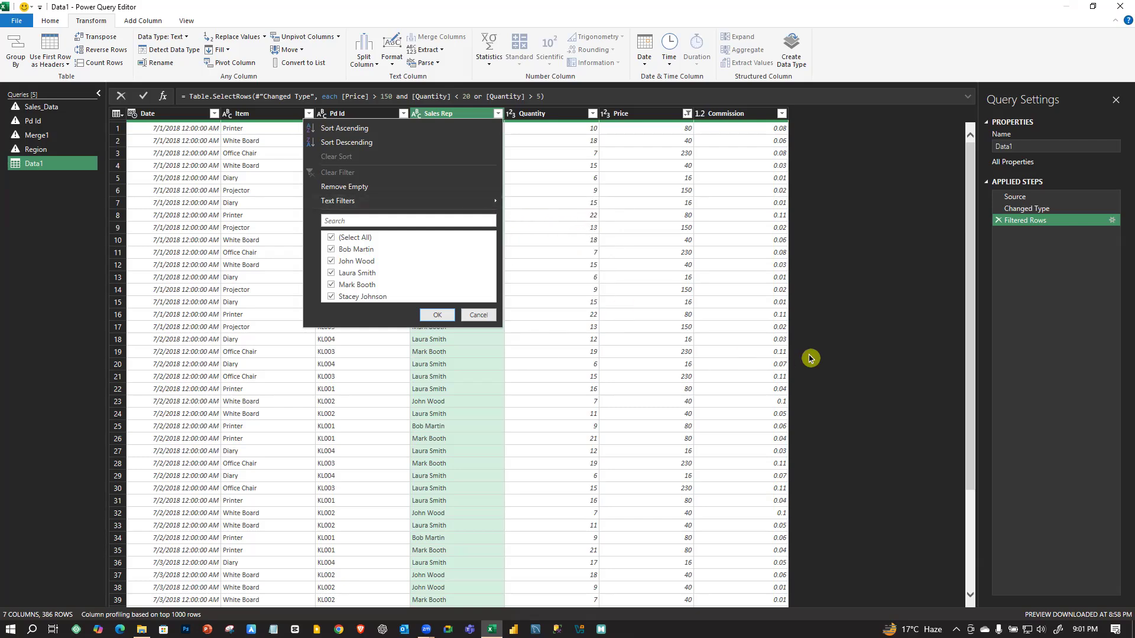
pyautogui.click(836, 272)
# - Change the Date column's data type from Date/Time to Date
pyautogui.click(165, 119)
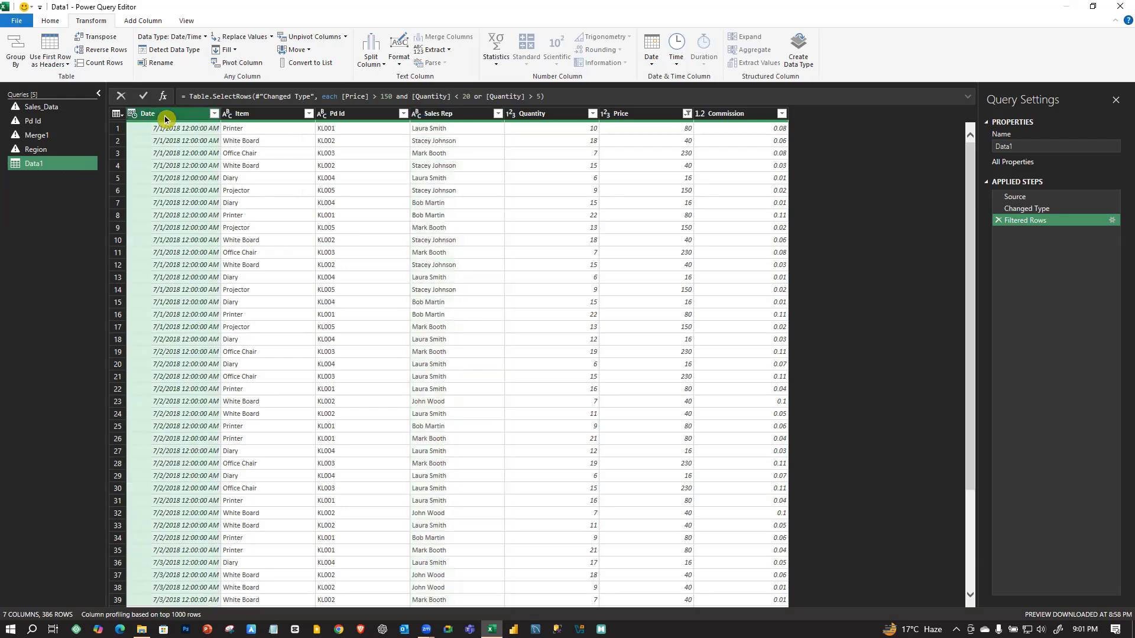
pyautogui.click(134, 114)
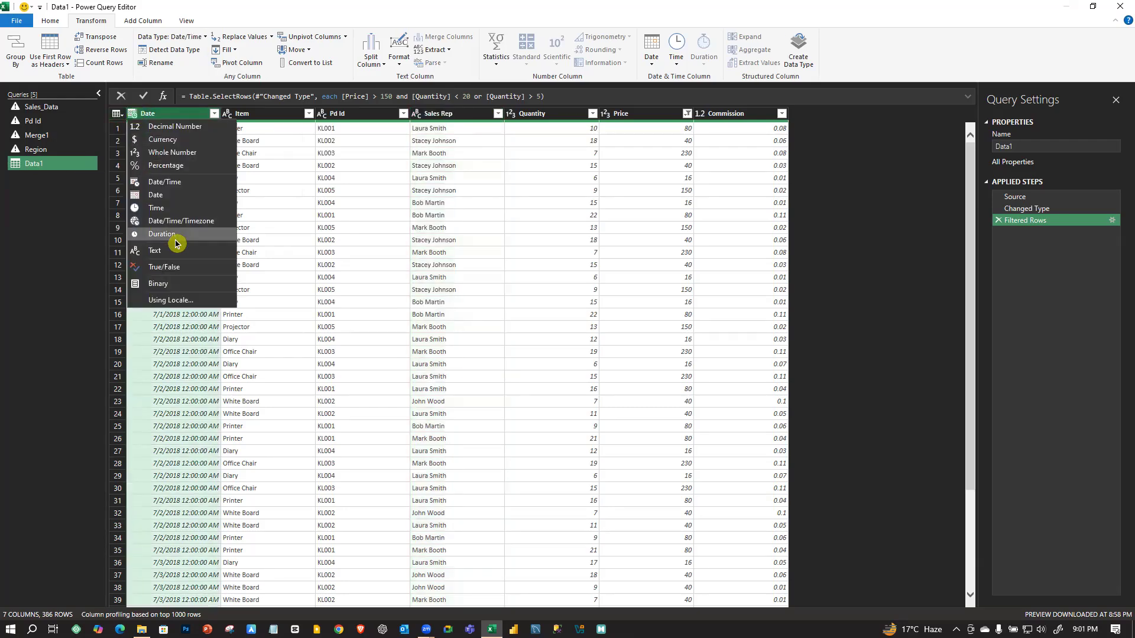
pyautogui.click(158, 195)
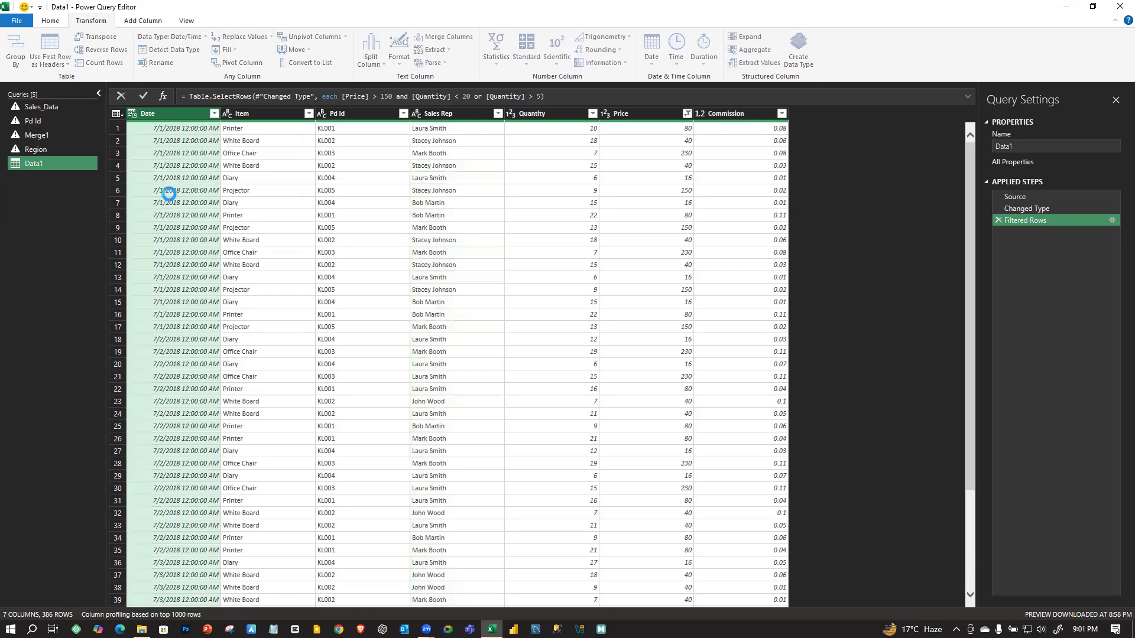
# - Examine the date filter options for the Date column, including the Year choices, without applying one
pyautogui.rightClick(214, 114)
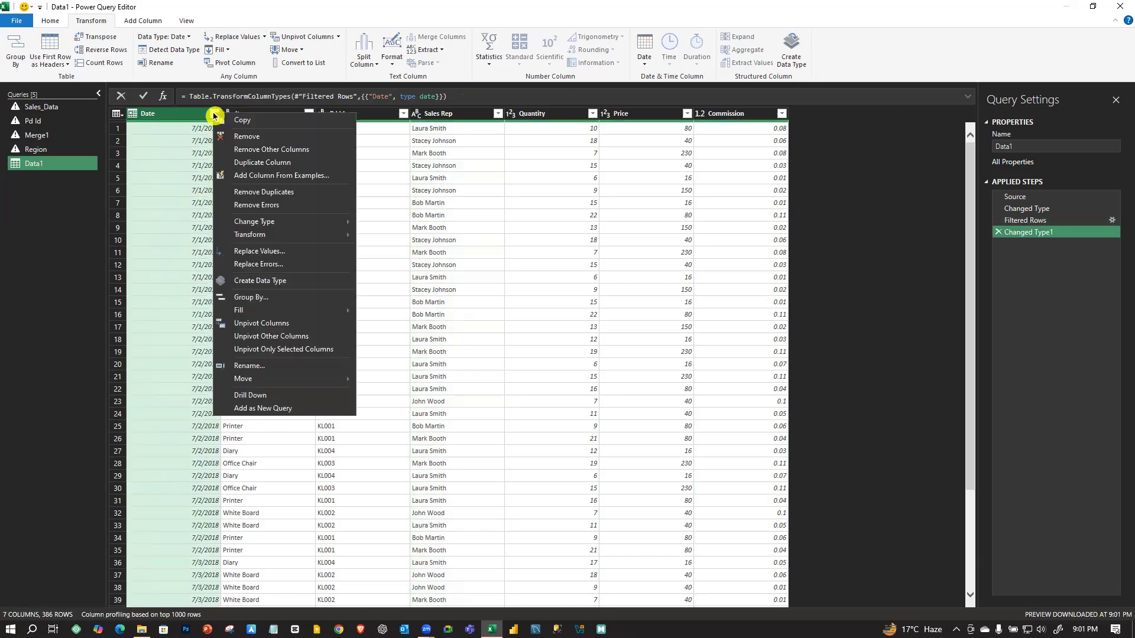
pyautogui.click(176, 114)
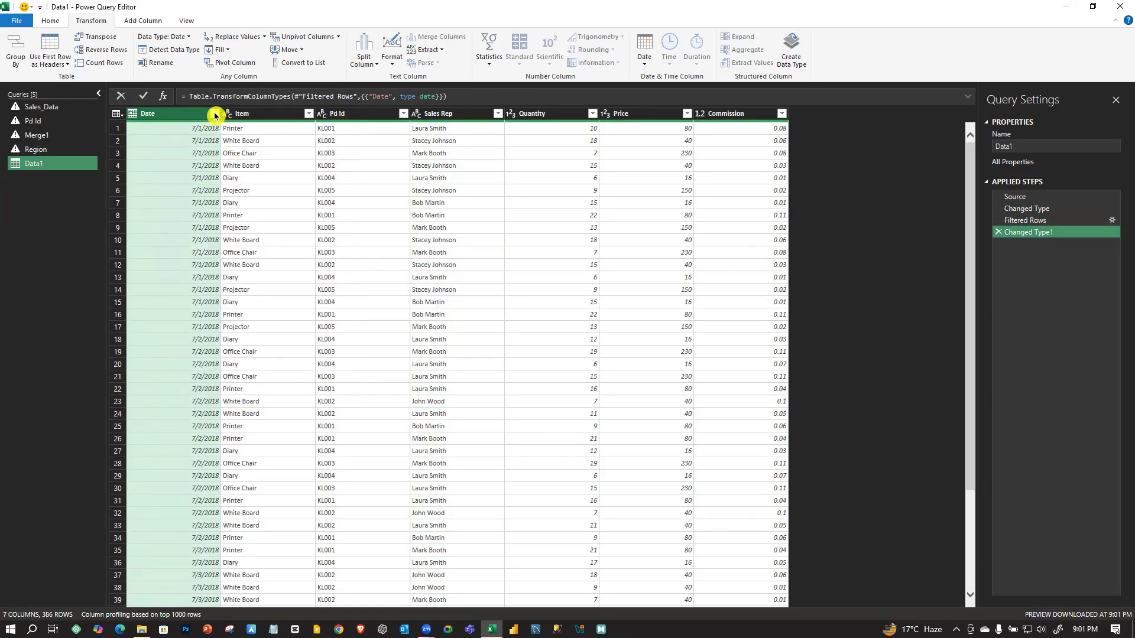
pyautogui.click(214, 113)
pyautogui.moveTo(126, 204)
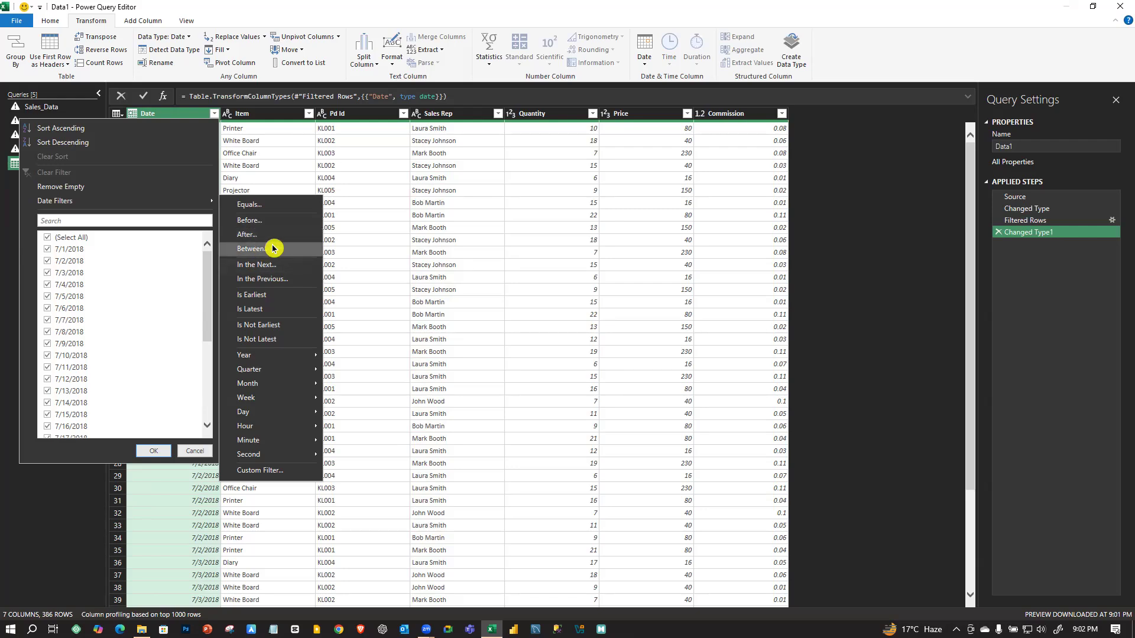
pyautogui.moveTo(286, 356)
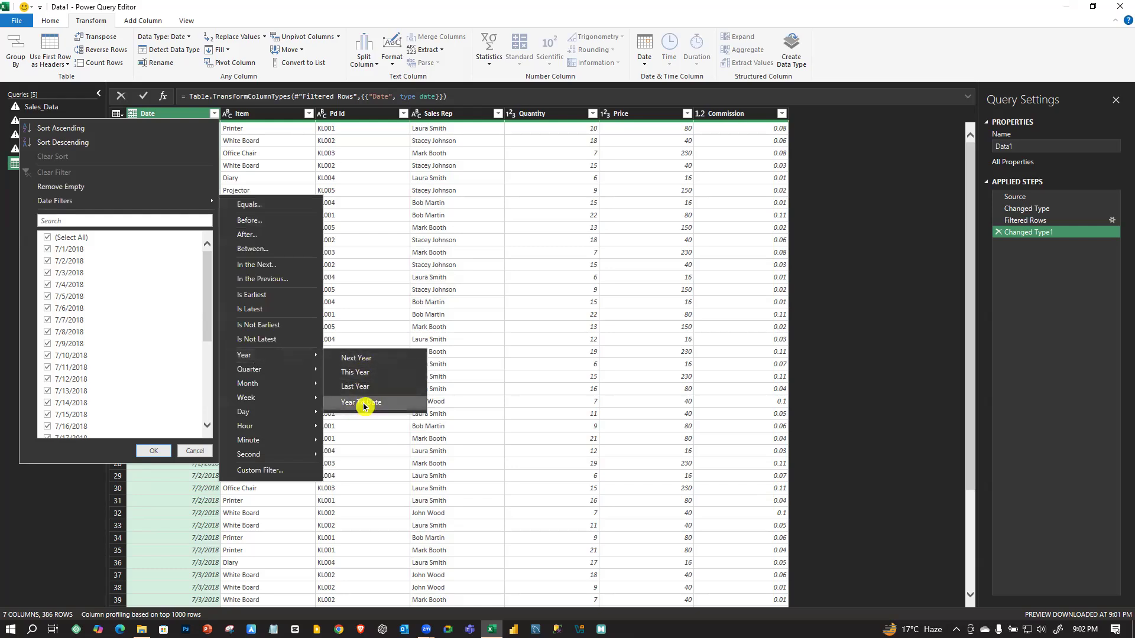
pyautogui.moveTo(256, 385)
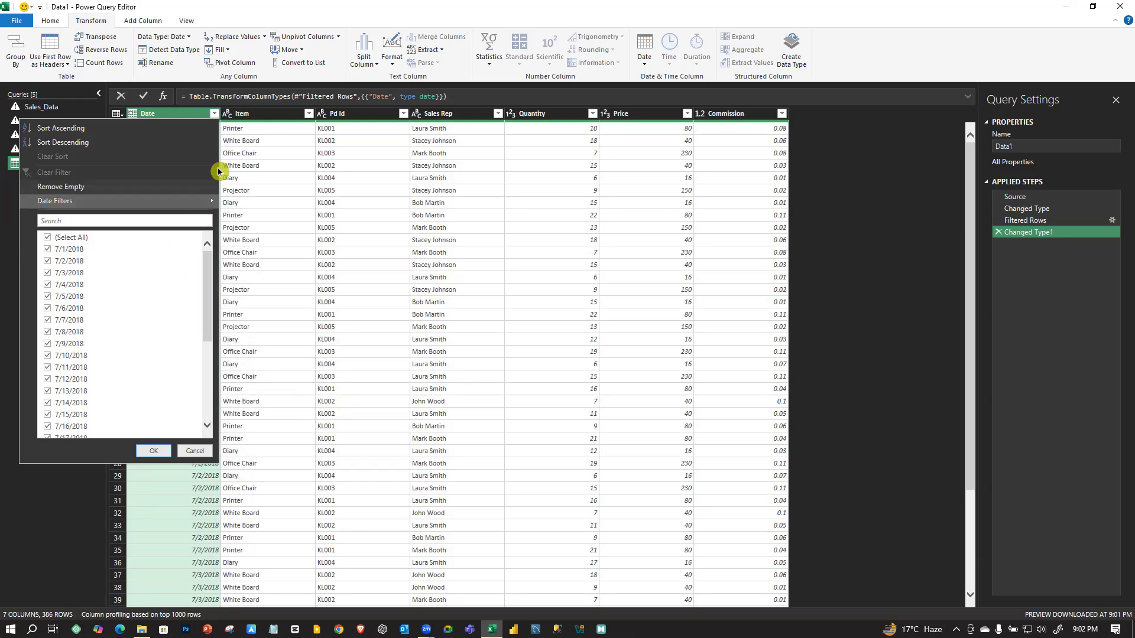
pyautogui.moveTo(208, 216)
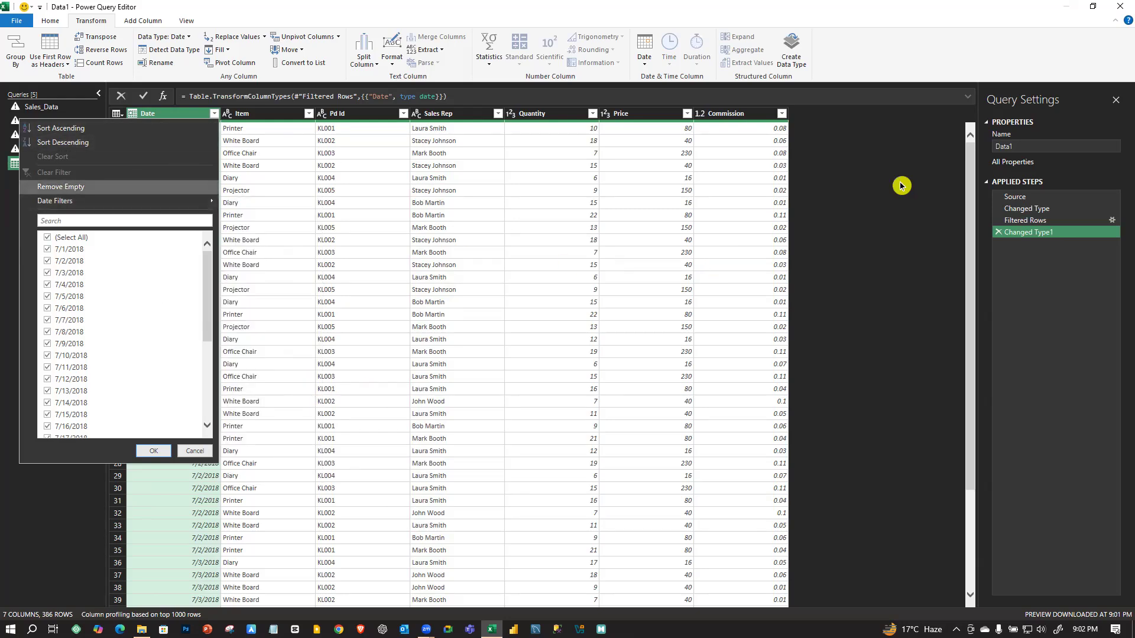
pyautogui.press('Escape')
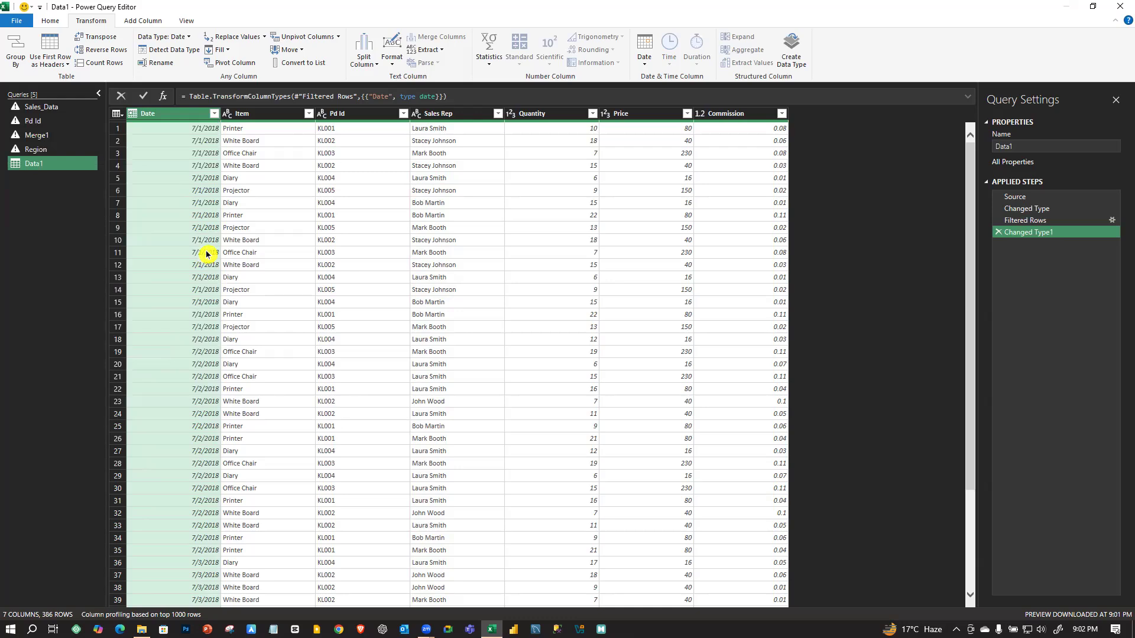
pyautogui.click(295, 278)
pyautogui.click(234, 215)
pyautogui.click(275, 178)
pyautogui.click(204, 167)
pyautogui.click(243, 265)
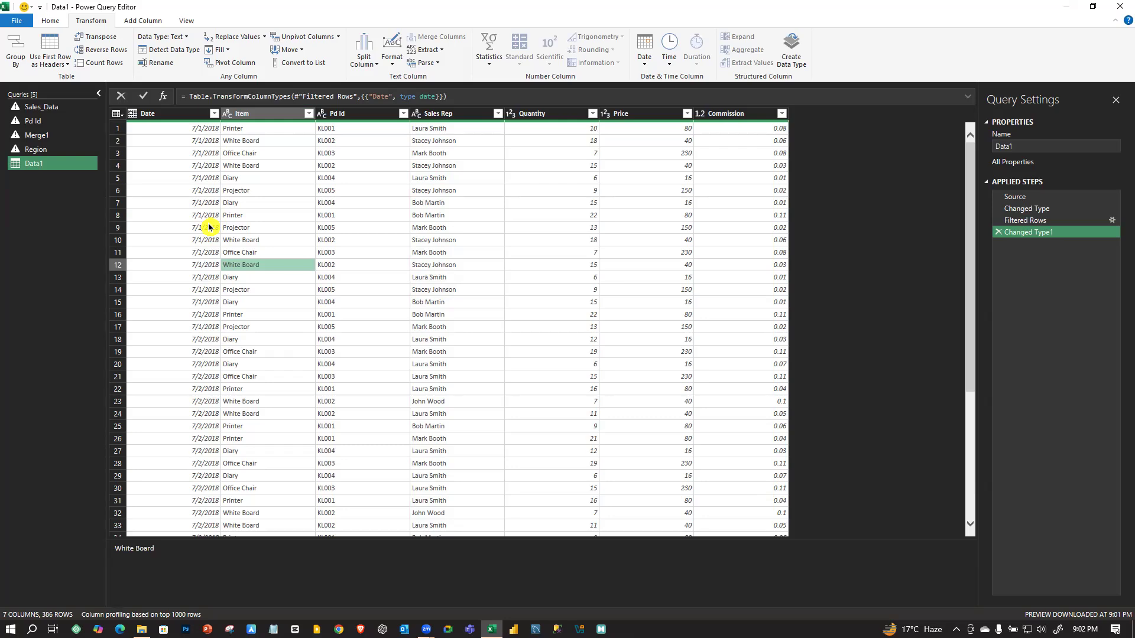
pyautogui.click(246, 166)
pyautogui.click(133, 21)
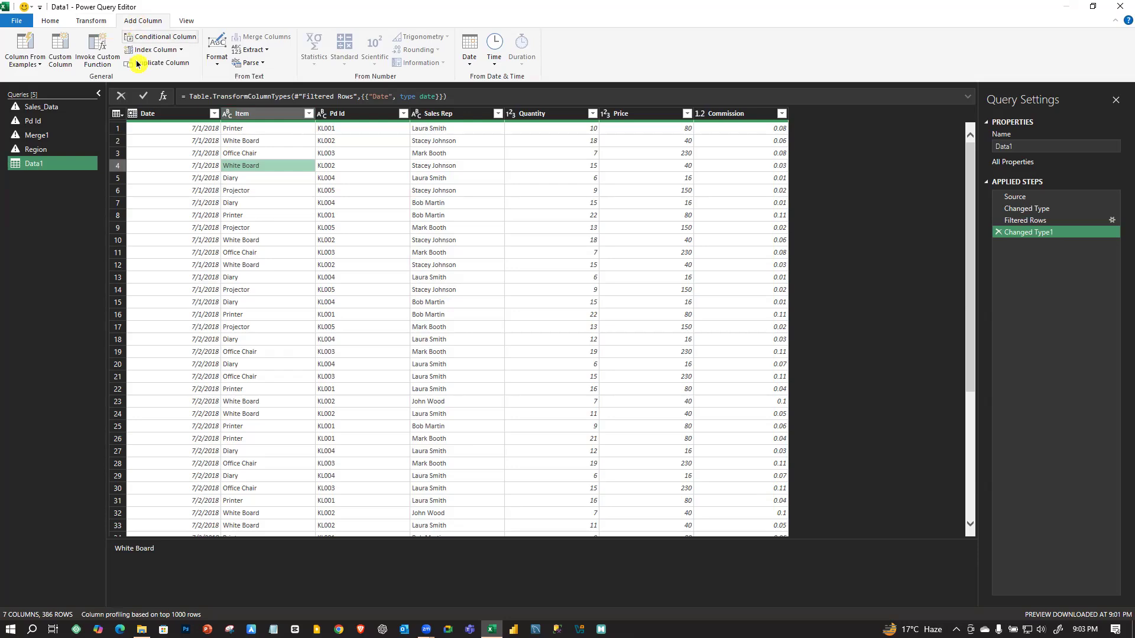
pyautogui.click(141, 629)
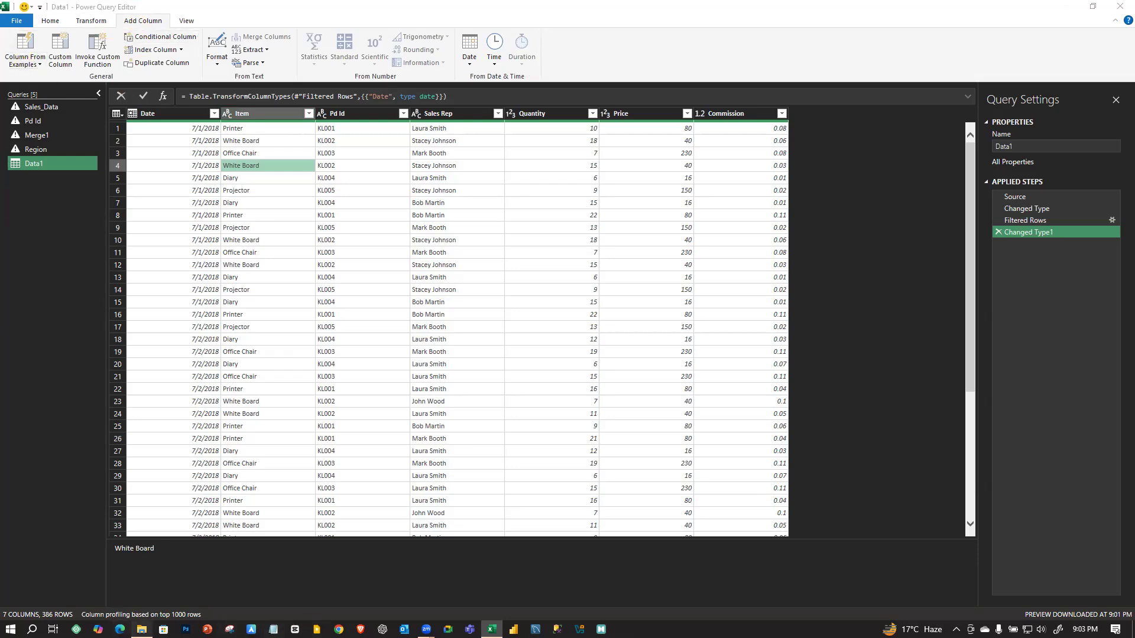
pyautogui.click(141, 630)
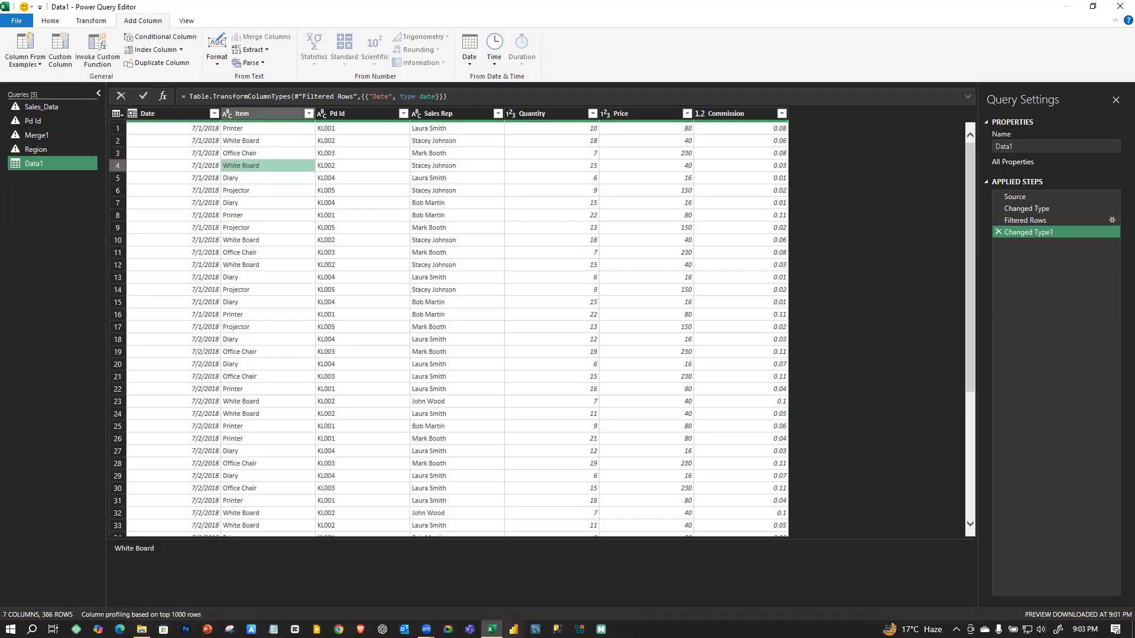
pyautogui.click(89, 21)
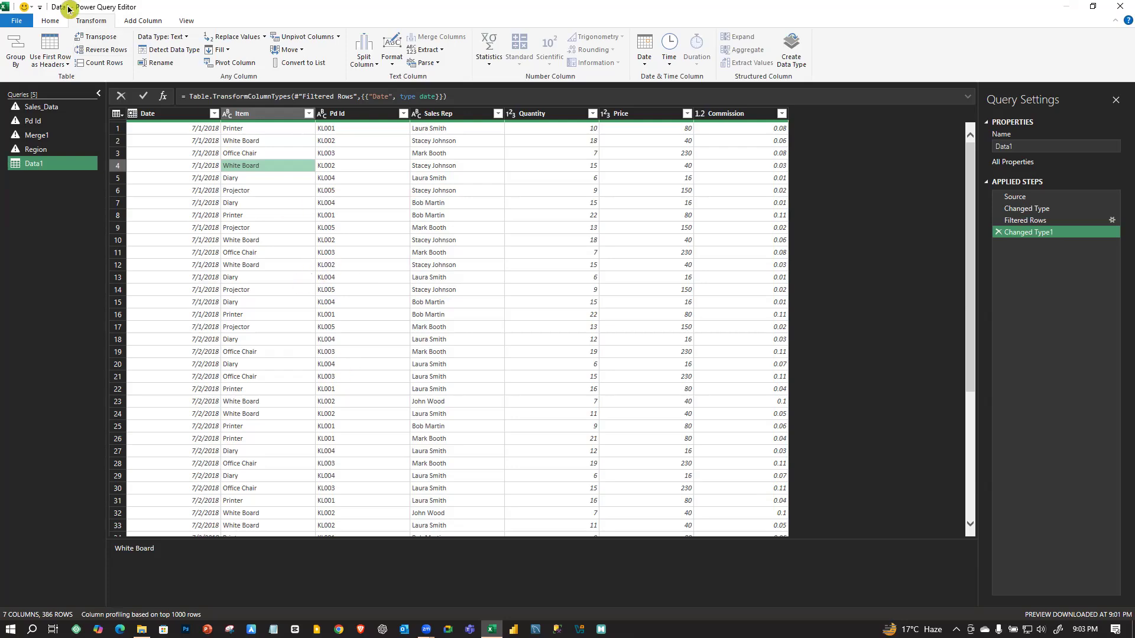
# - Replace "K" with "M" in the Pd Id column, and remove that replacement from the applied steps
pyautogui.click(50, 25)
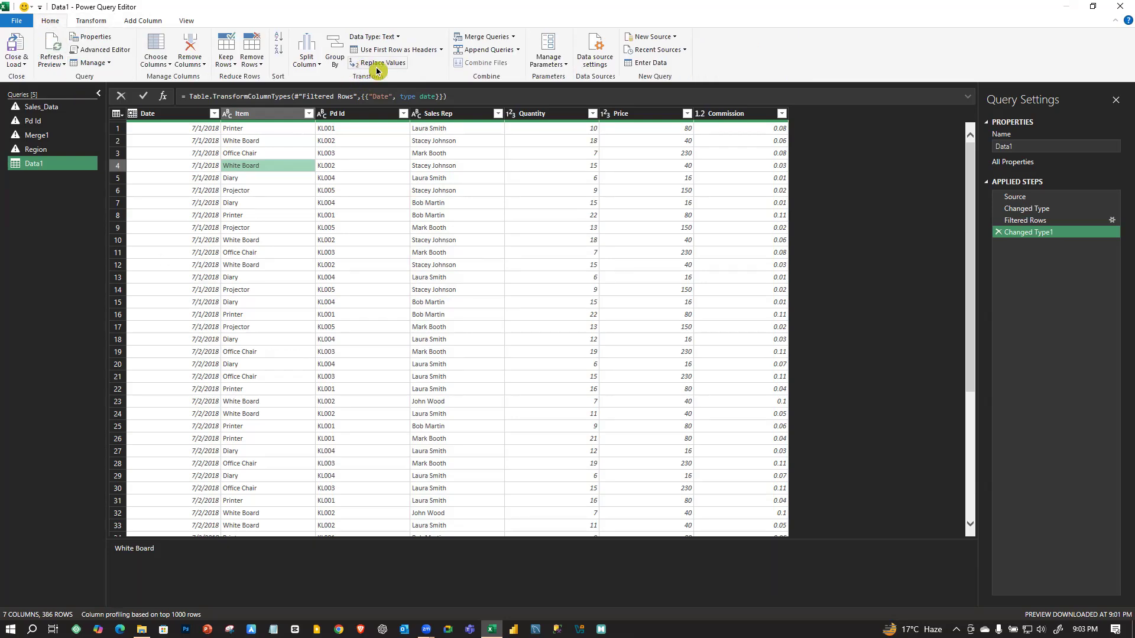
pyautogui.click(440, 264)
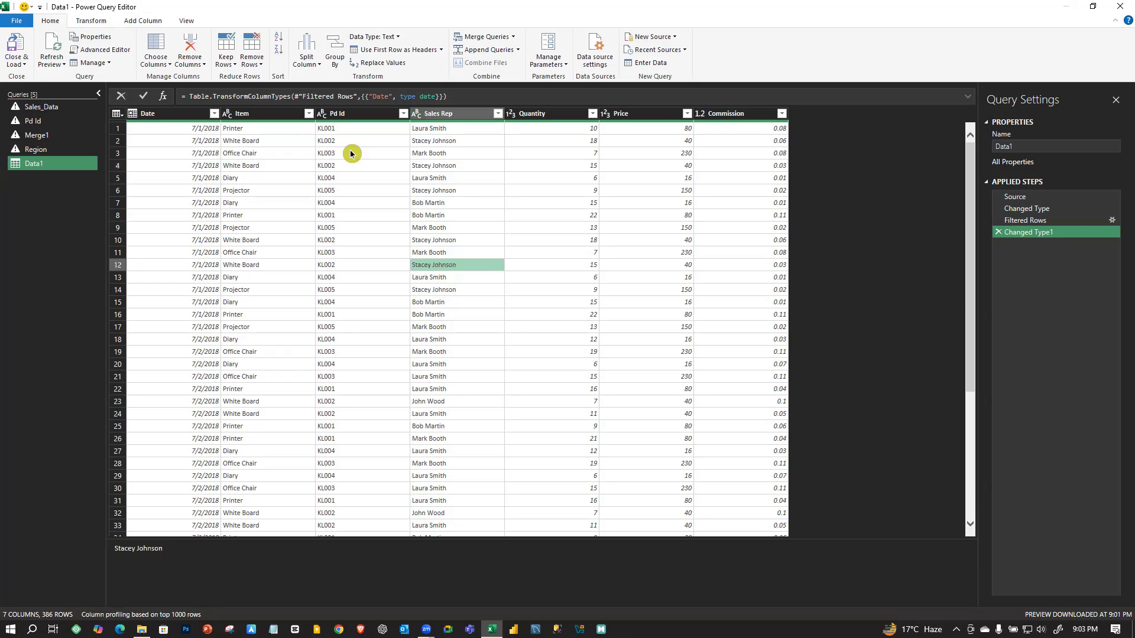
pyautogui.rightClick(330, 114)
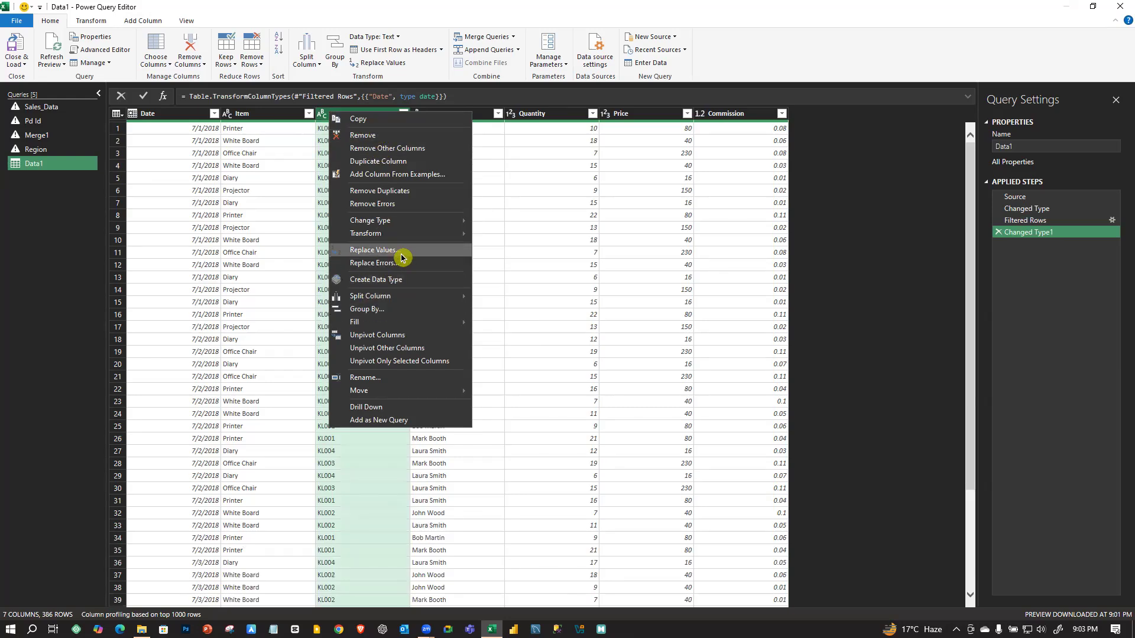
pyautogui.click(431, 70)
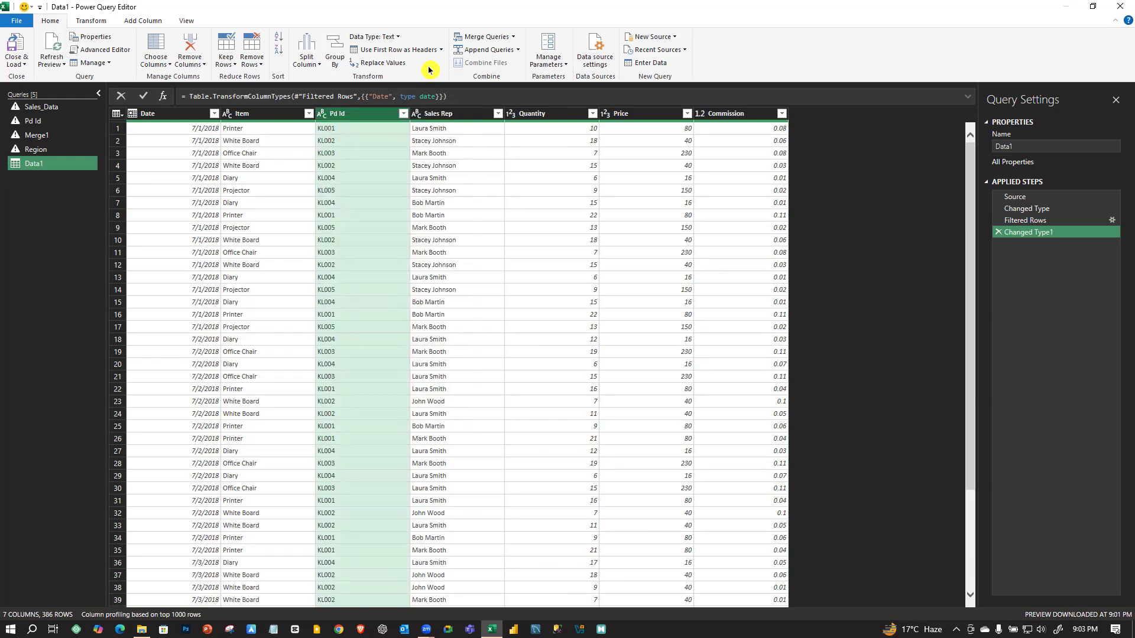
pyautogui.click(378, 63)
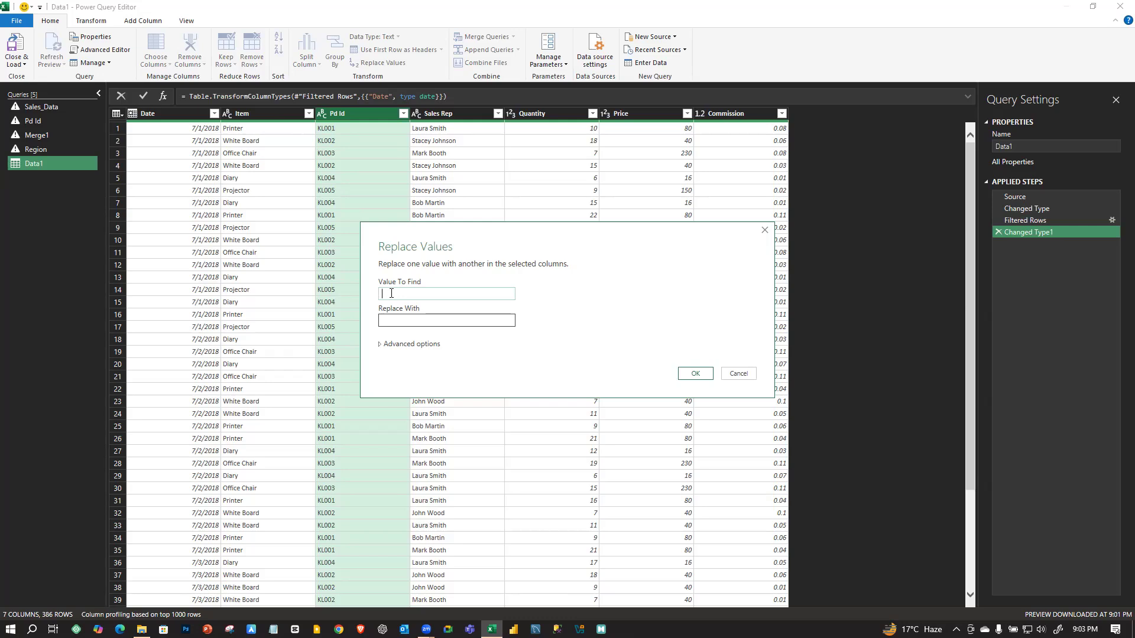
pyautogui.click(405, 318)
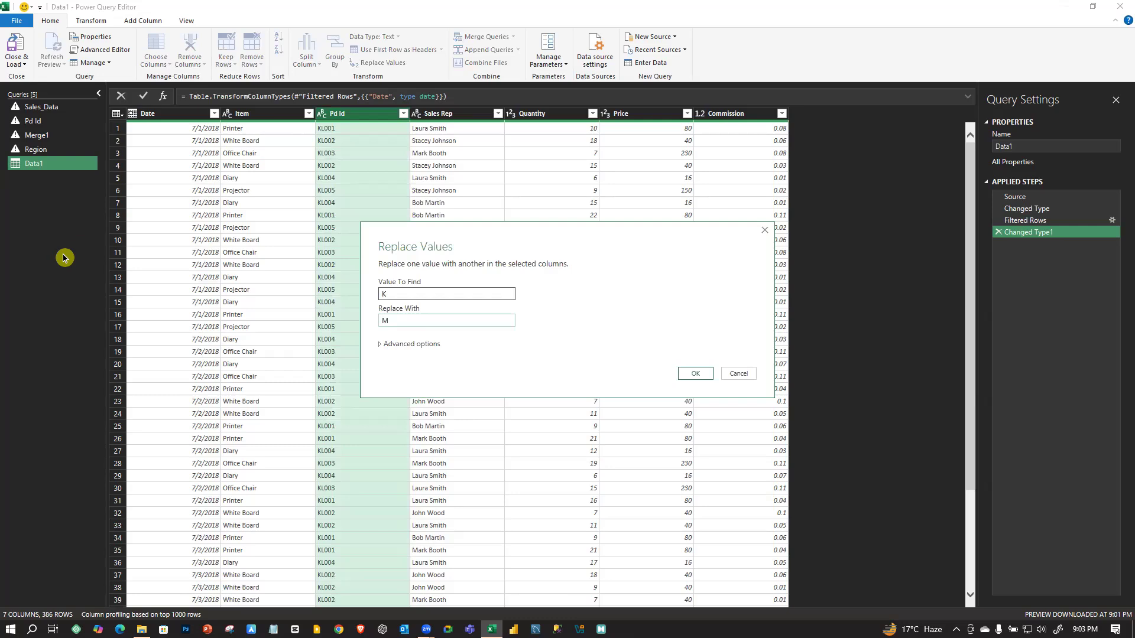
pyautogui.click(698, 376)
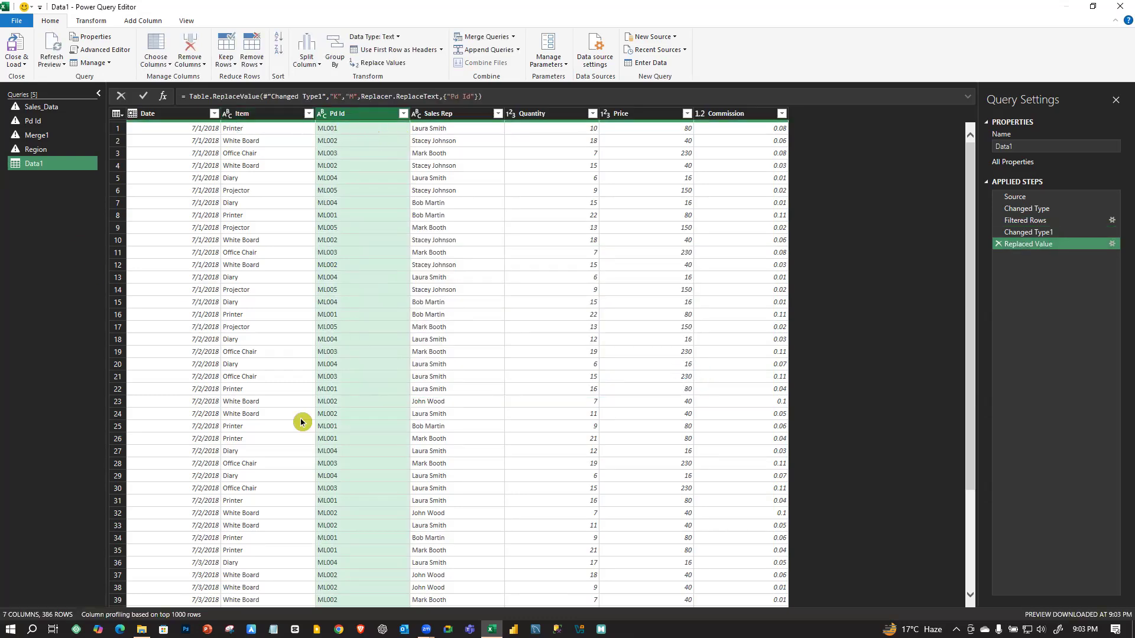
pyautogui.click(1004, 244)
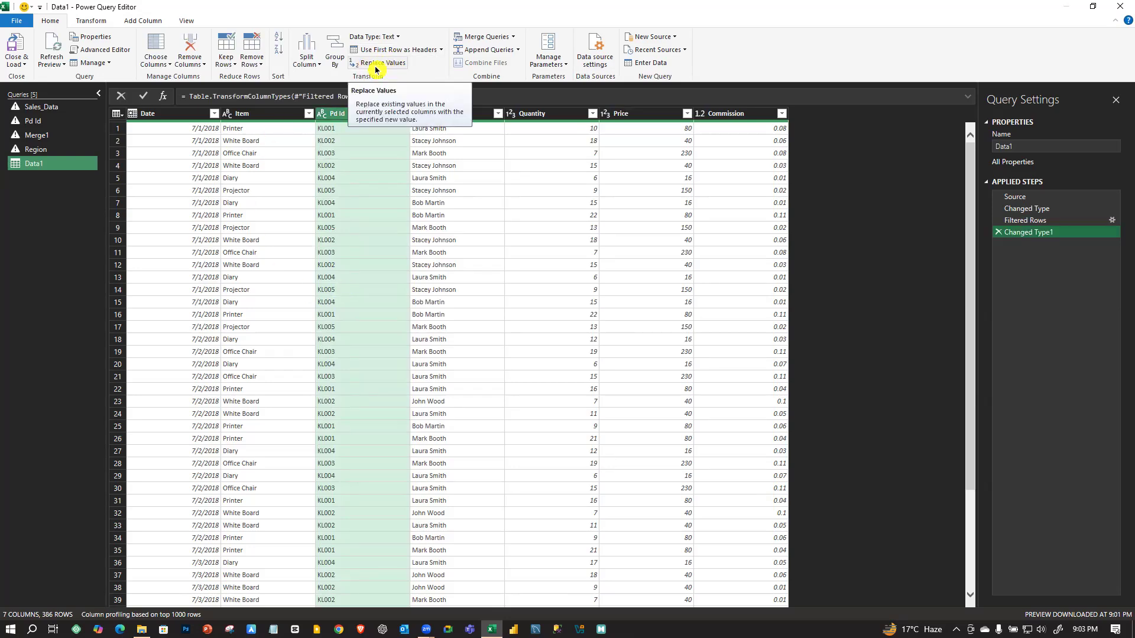
# - Examine the Replace Errors option for the Quantity column with 6 as the replacement value, without applying it
pyautogui.rightClick(344, 114)
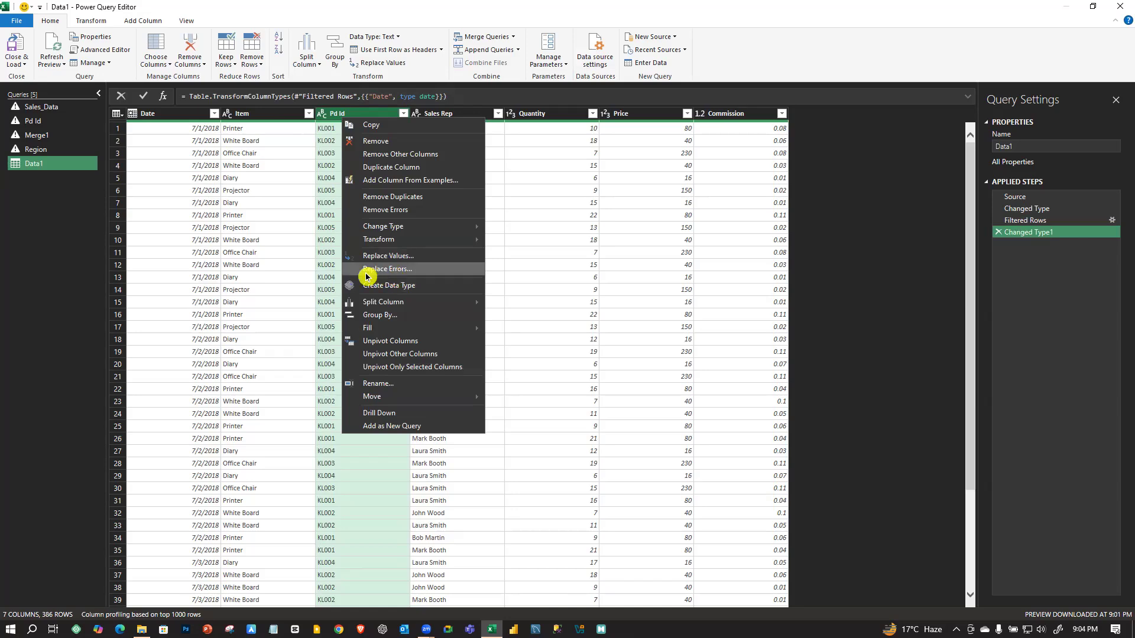
pyautogui.click(580, 302)
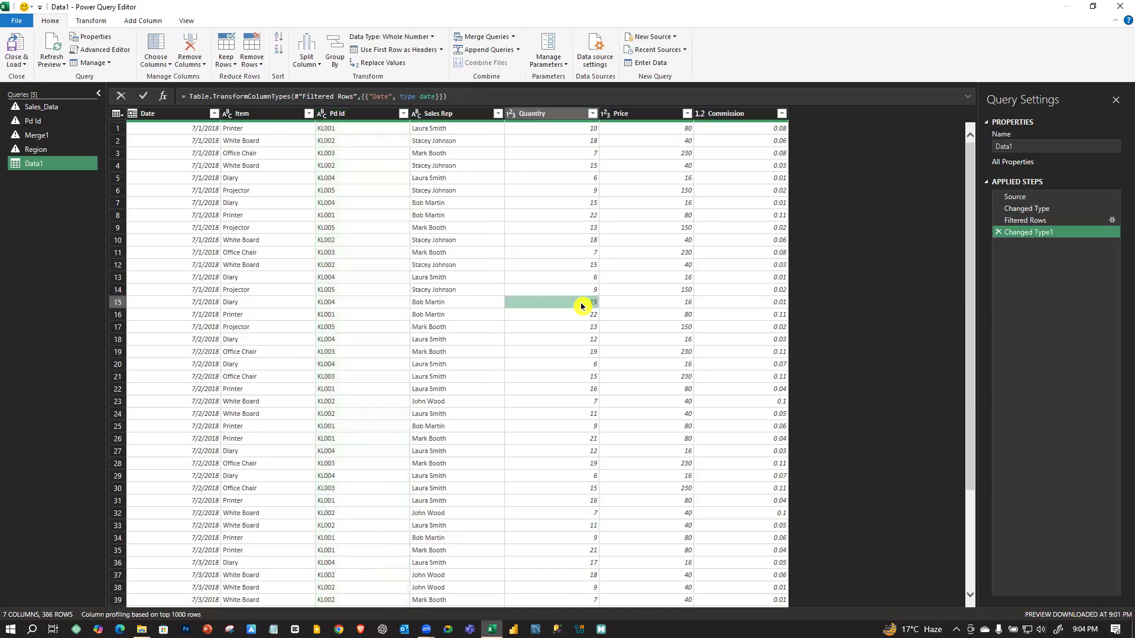
pyautogui.click(567, 353)
pyautogui.click(574, 303)
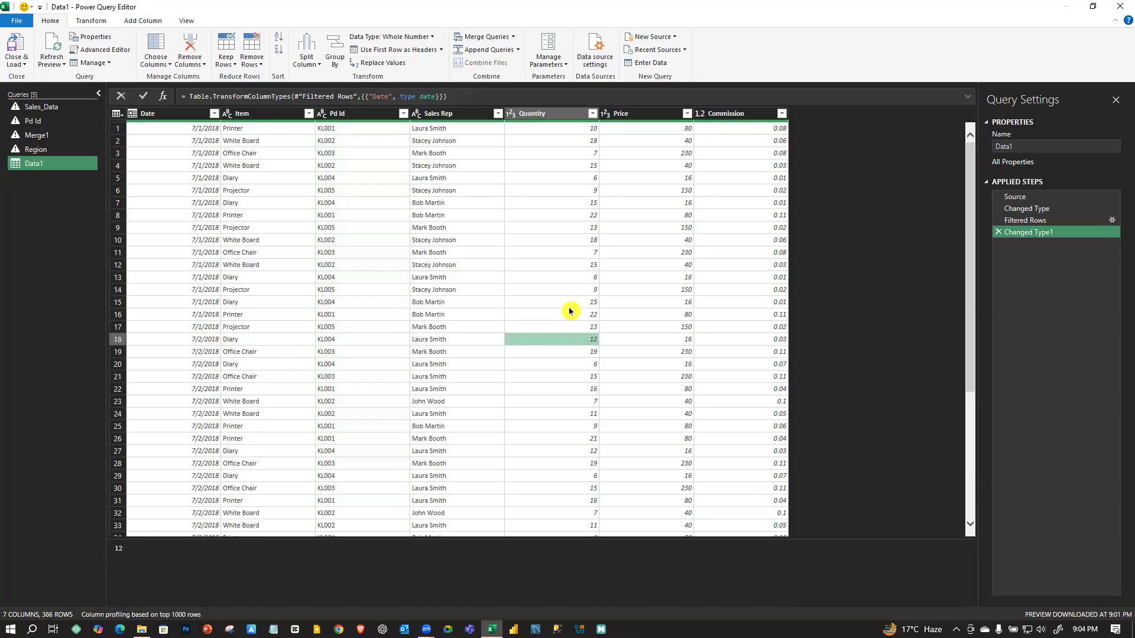
pyautogui.rightClick(532, 113)
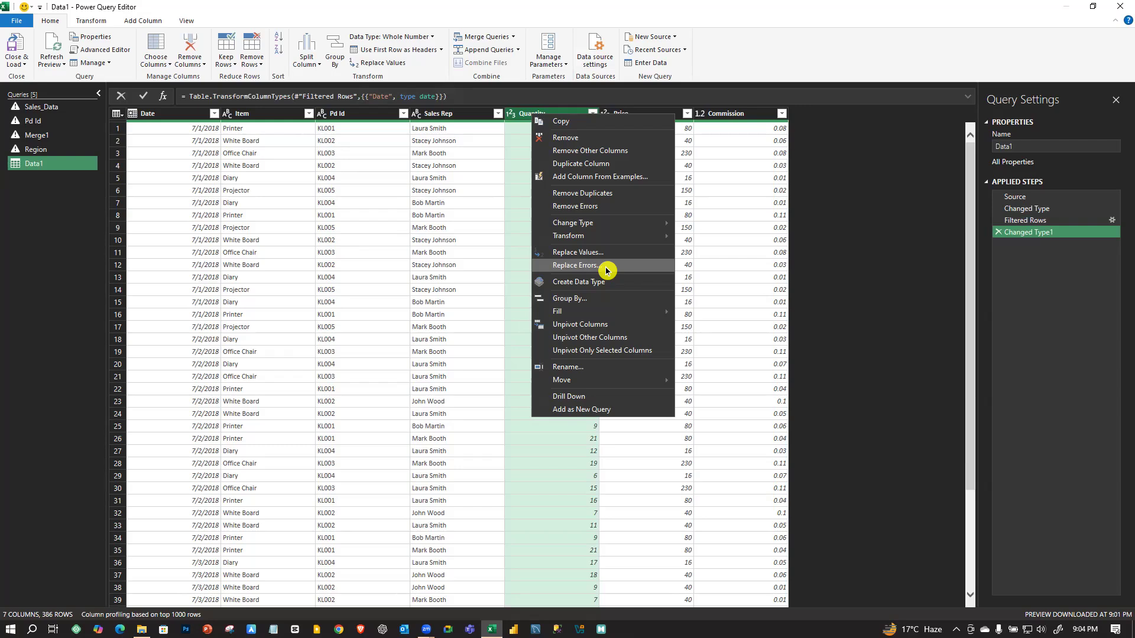
pyautogui.click(600, 267)
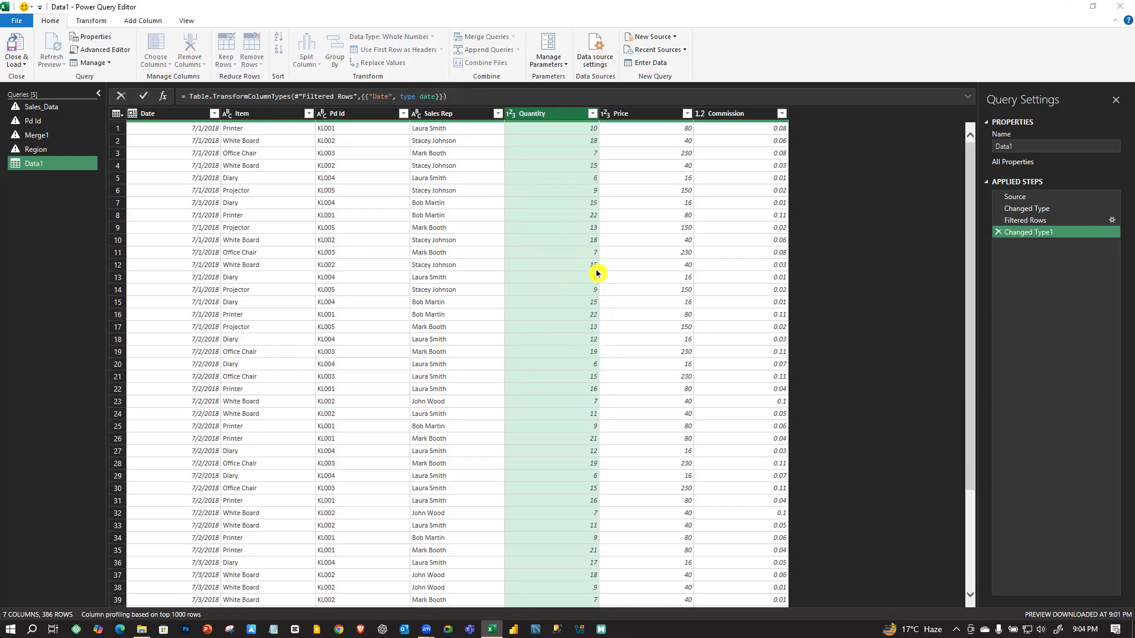
pyautogui.click(391, 318)
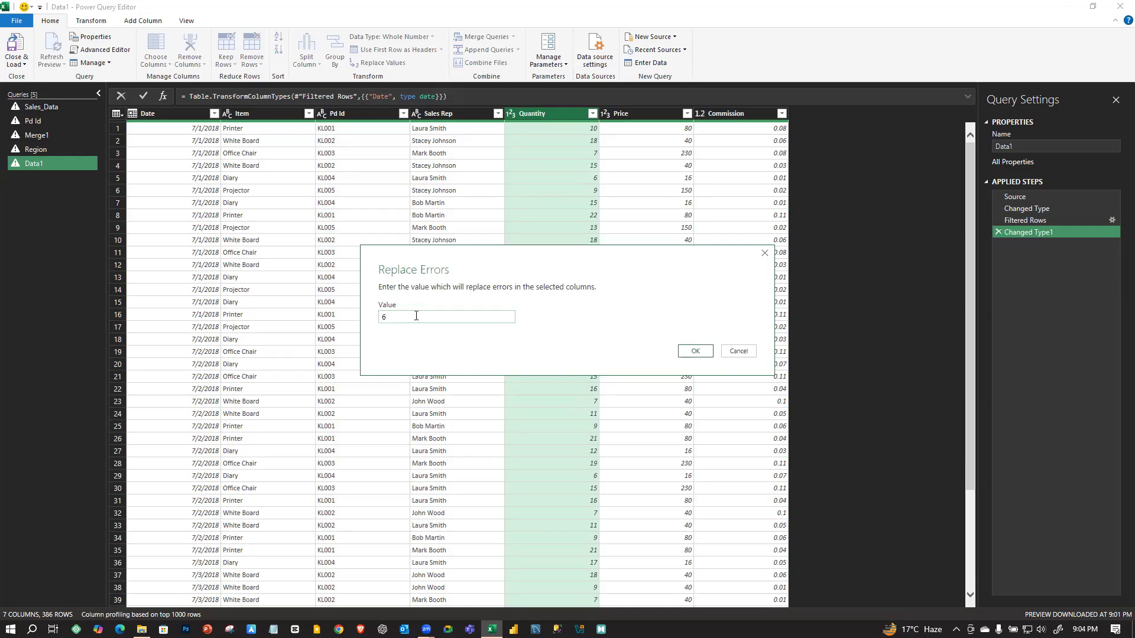
pyautogui.click(766, 256)
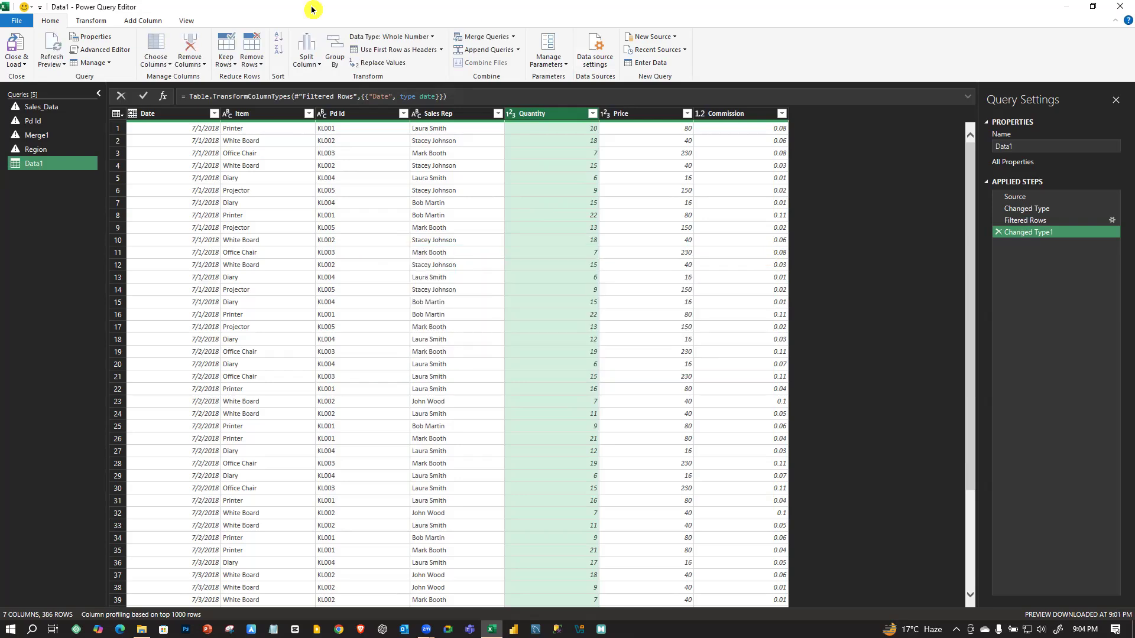
# - Close the Power Query Editor and discard the changes made to the query
pyautogui.doubleClick(492, 16)
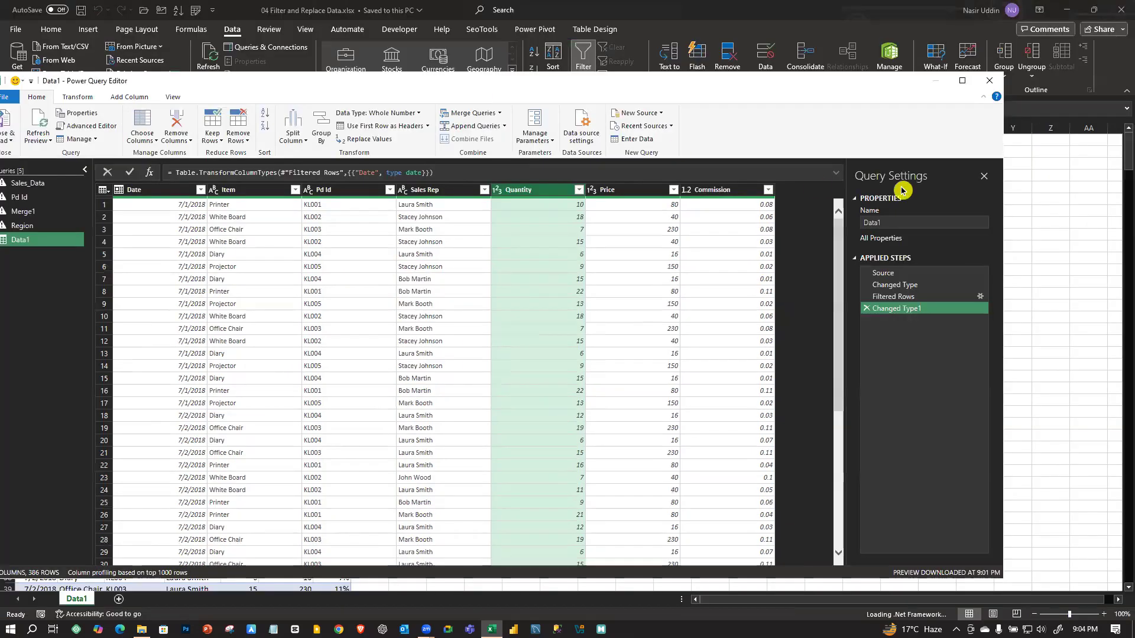
pyautogui.click(986, 83)
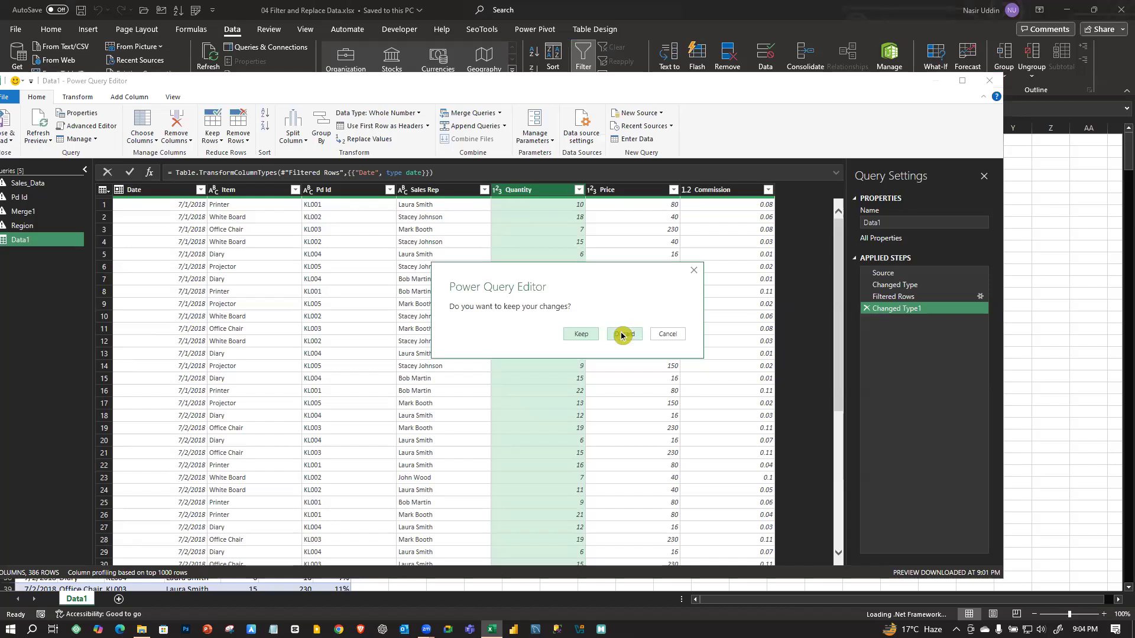
pyautogui.click(622, 336)
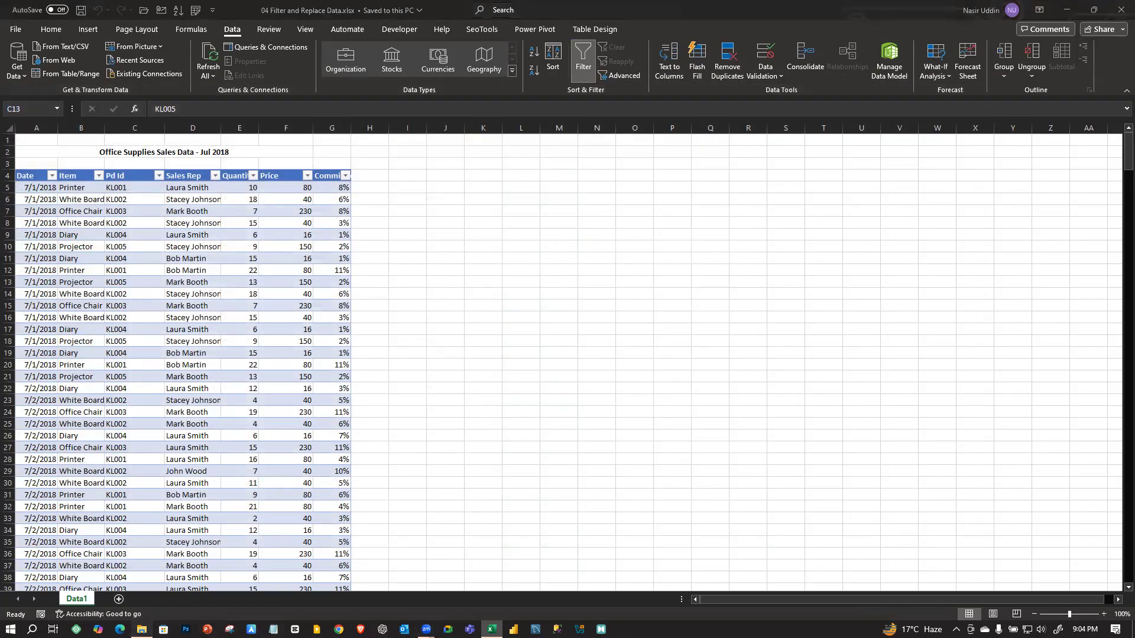
# - Close the 04 Filter and Replace Data.xlsx workbook without saving its changes
pyautogui.hotkey('alt', 'Tab')
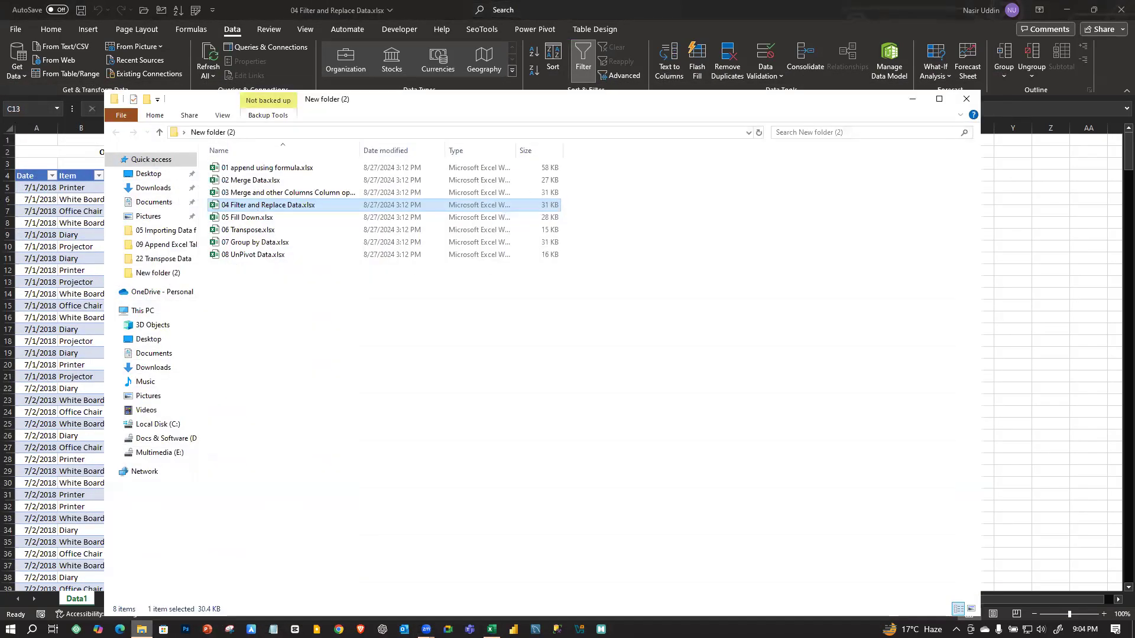
pyautogui.click(142, 629)
pyautogui.moveTo(423, 8); pyautogui.dragTo(353, 135)
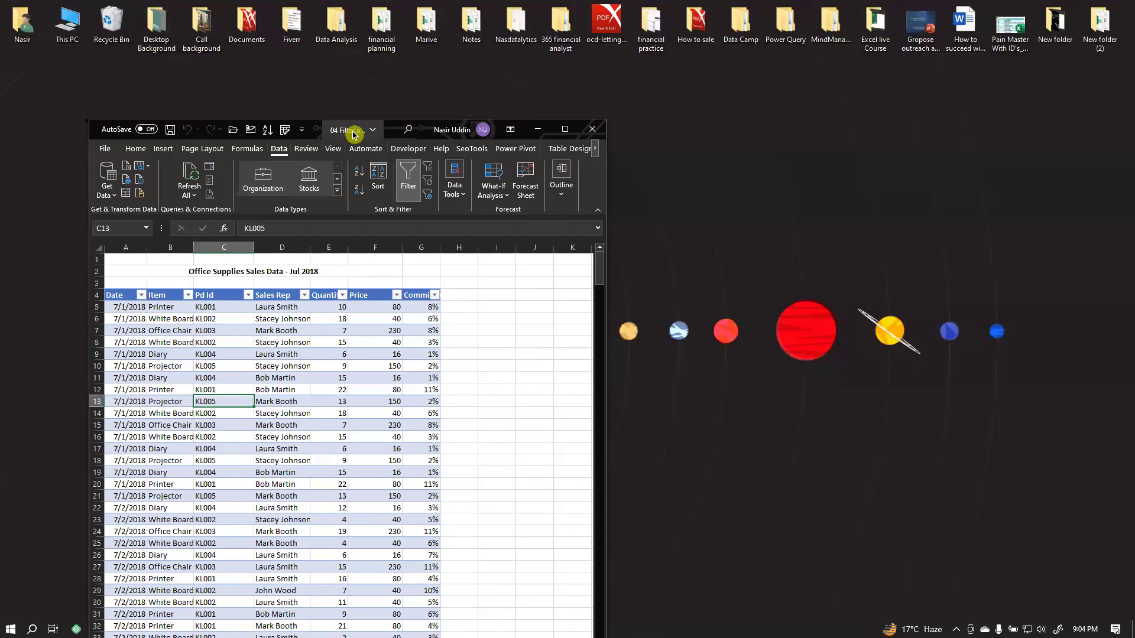
pyautogui.click(586, 129)
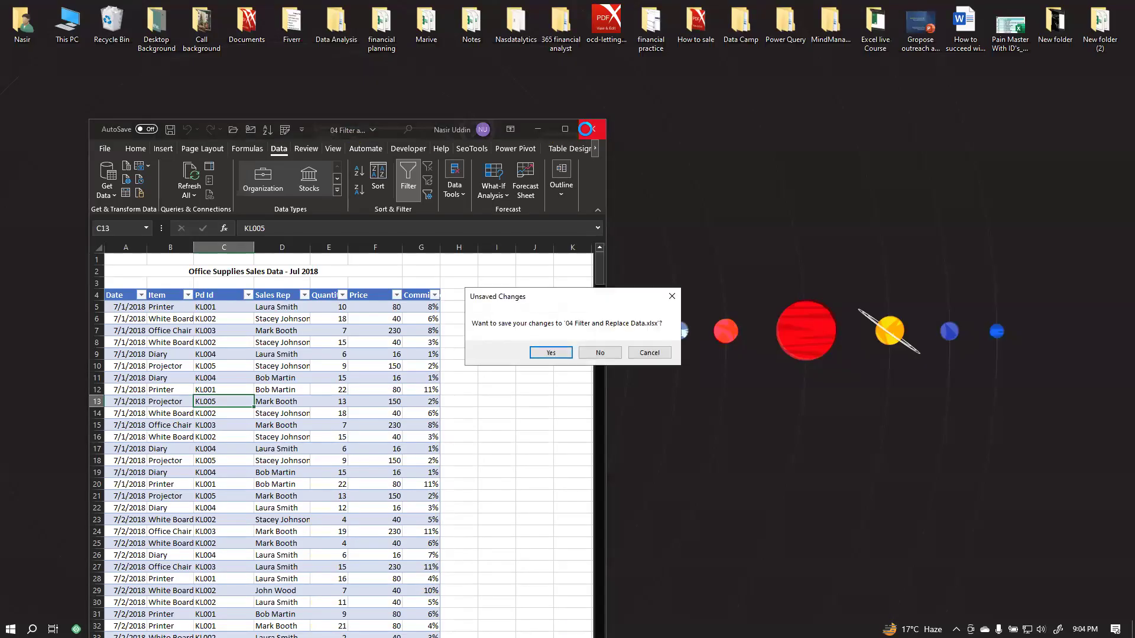
pyautogui.click(600, 353)
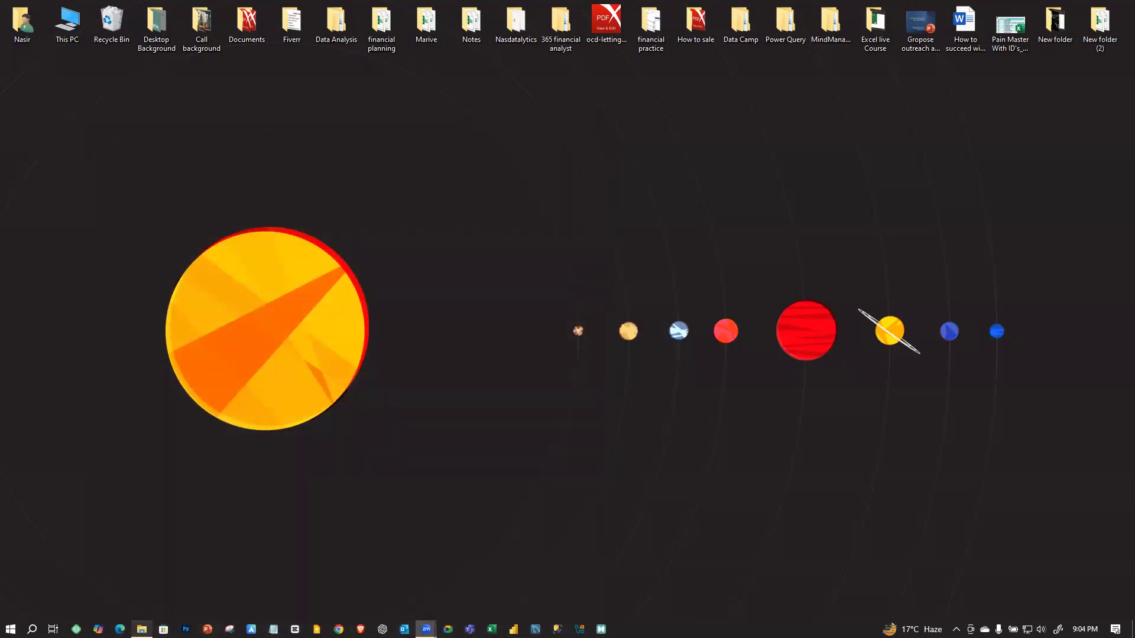
# - Open 05 Fill Down.xlsx from File Explorer, enable editing, and maximize the workbook window
pyautogui.click(141, 629)
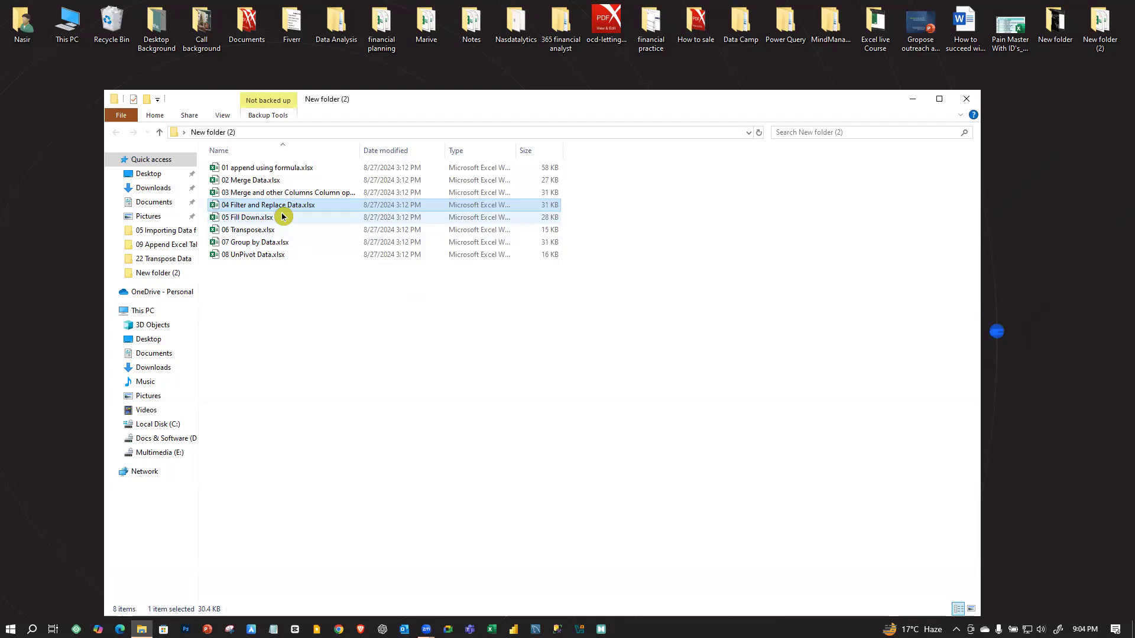
pyautogui.doubleClick(291, 219)
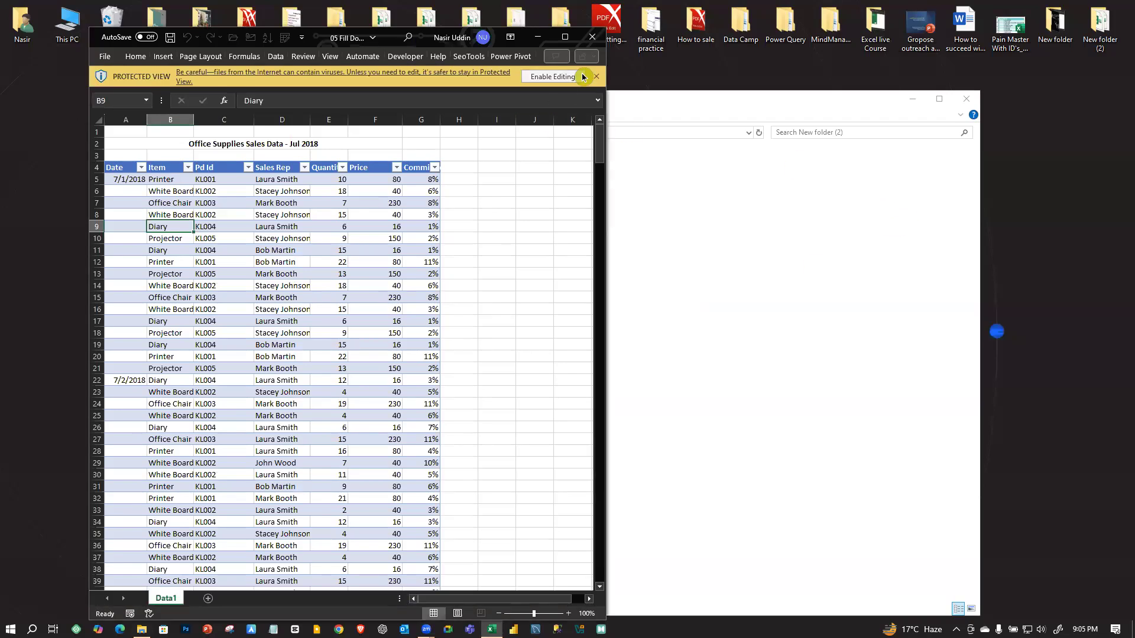
pyautogui.click(552, 76)
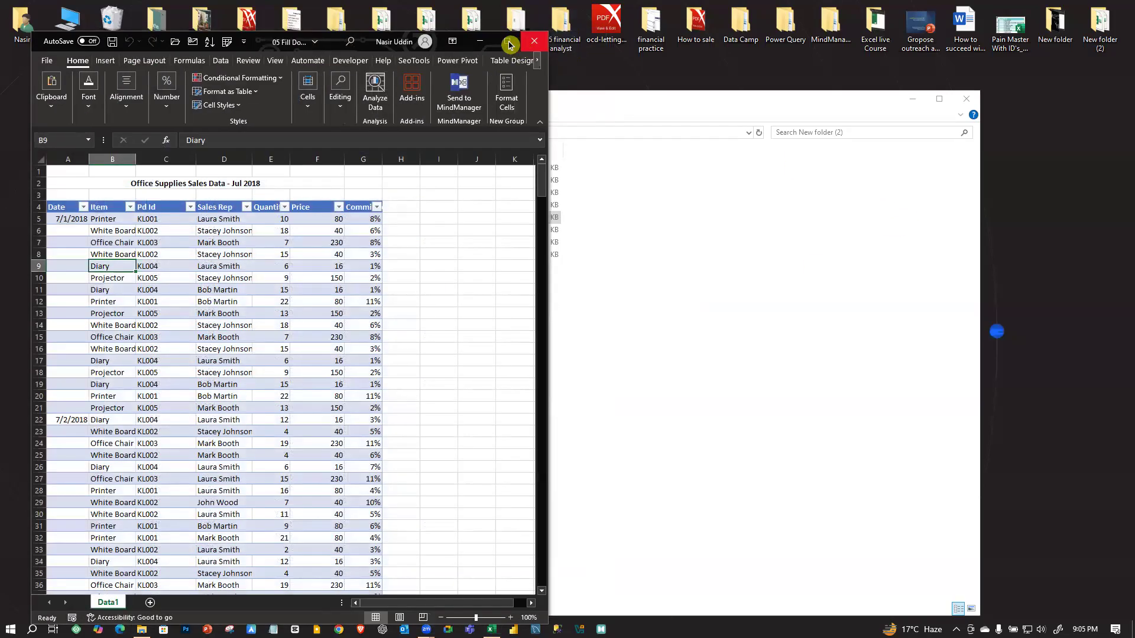
pyautogui.click(507, 40)
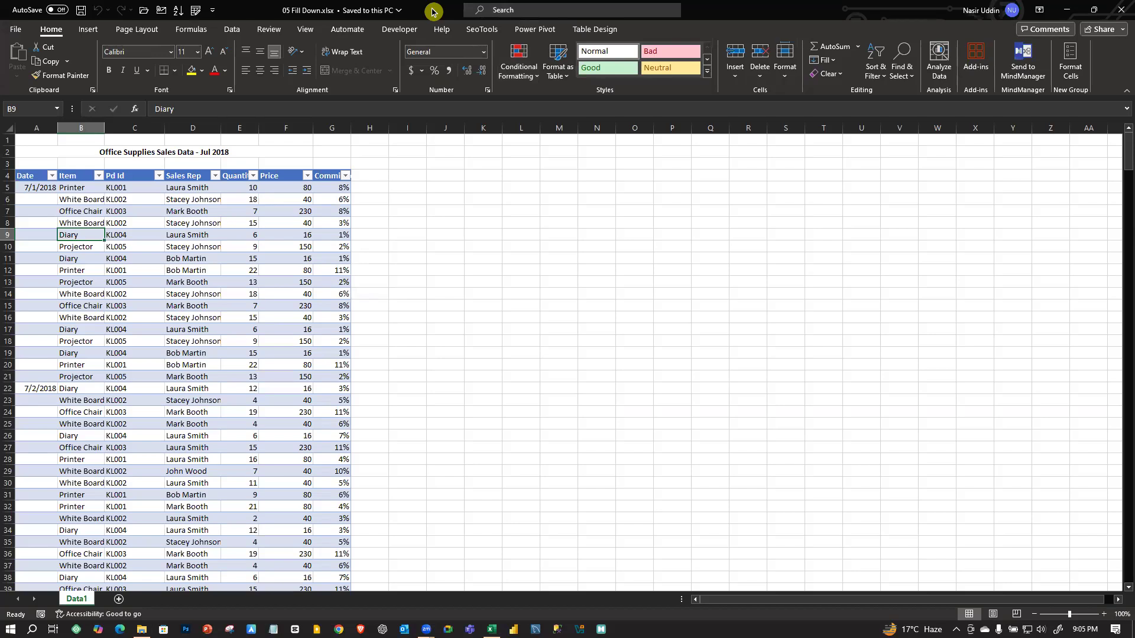
pyautogui.doubleClick(428, 11)
pyautogui.moveTo(455, 14); pyautogui.dragTo(412, 78)
pyautogui.click(660, 77)
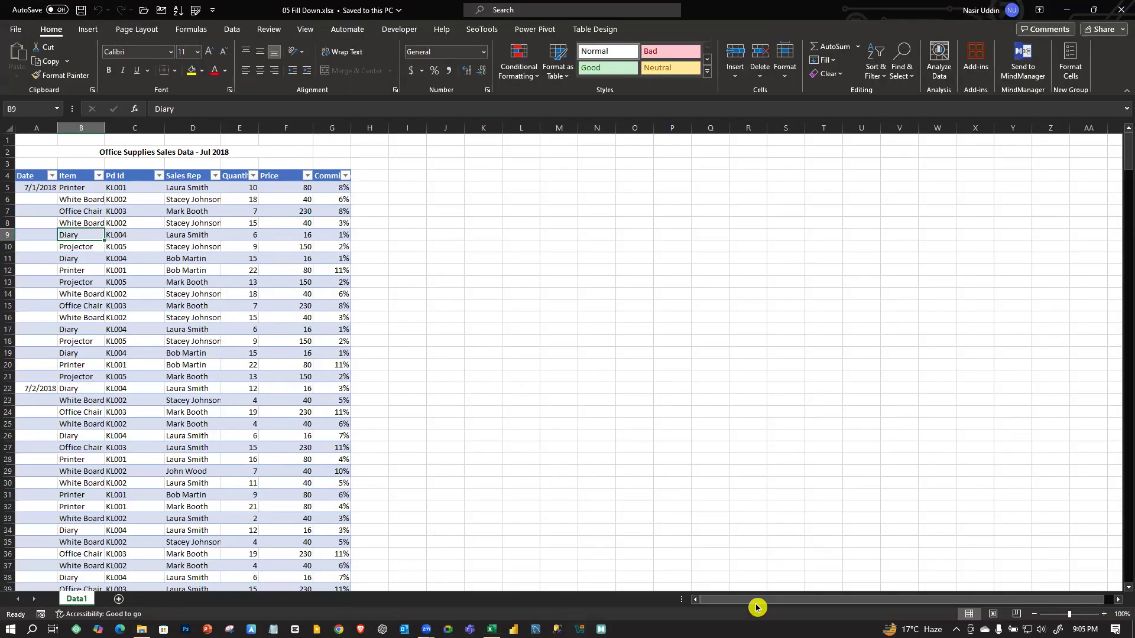
# - Examine the Date column of the sales table for the blank cells below each date
pyautogui.click(35, 189)
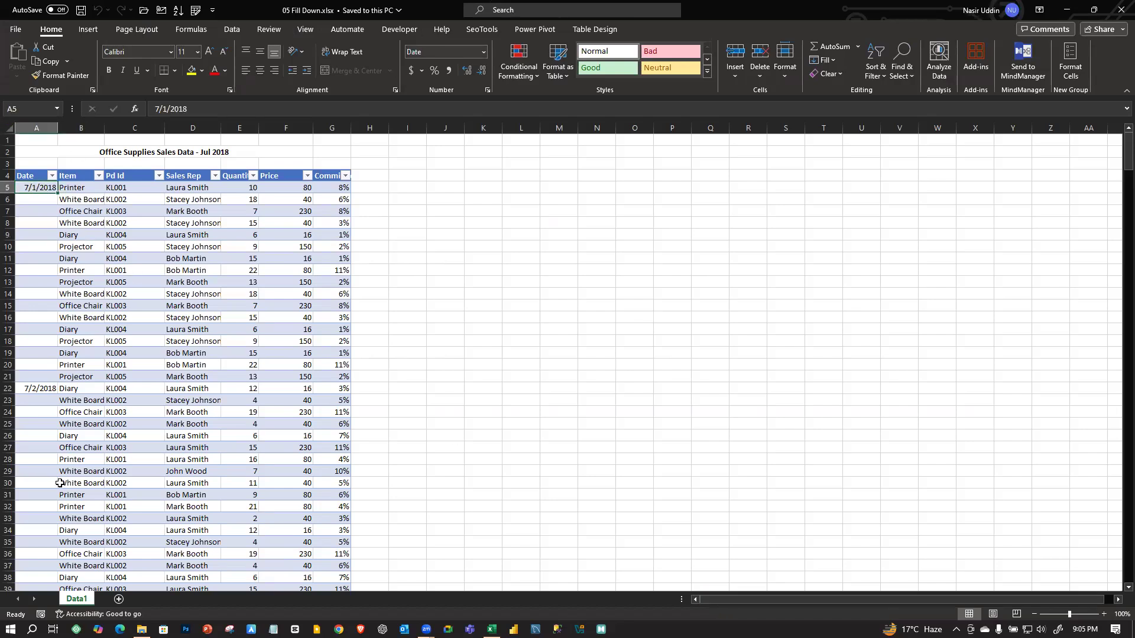
pyautogui.click(28, 388)
pyautogui.moveTo(28, 193); pyautogui.dragTo(35, 368)
pyautogui.click(583, 307)
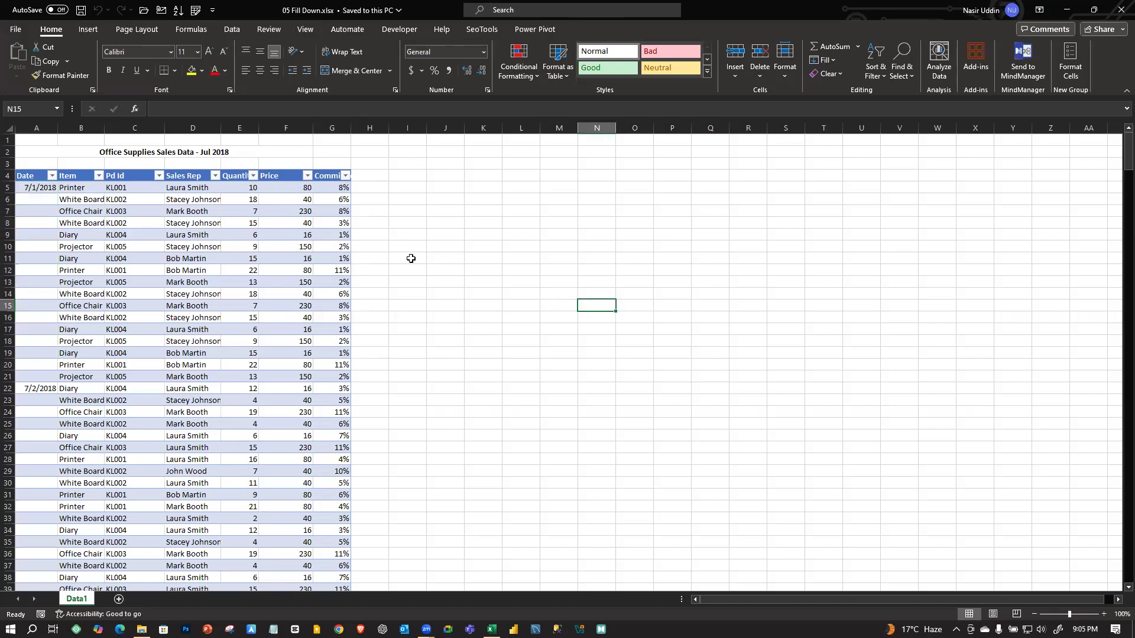
pyautogui.click(38, 200)
pyautogui.click(30, 267)
pyautogui.click(32, 189)
pyautogui.click(31, 233)
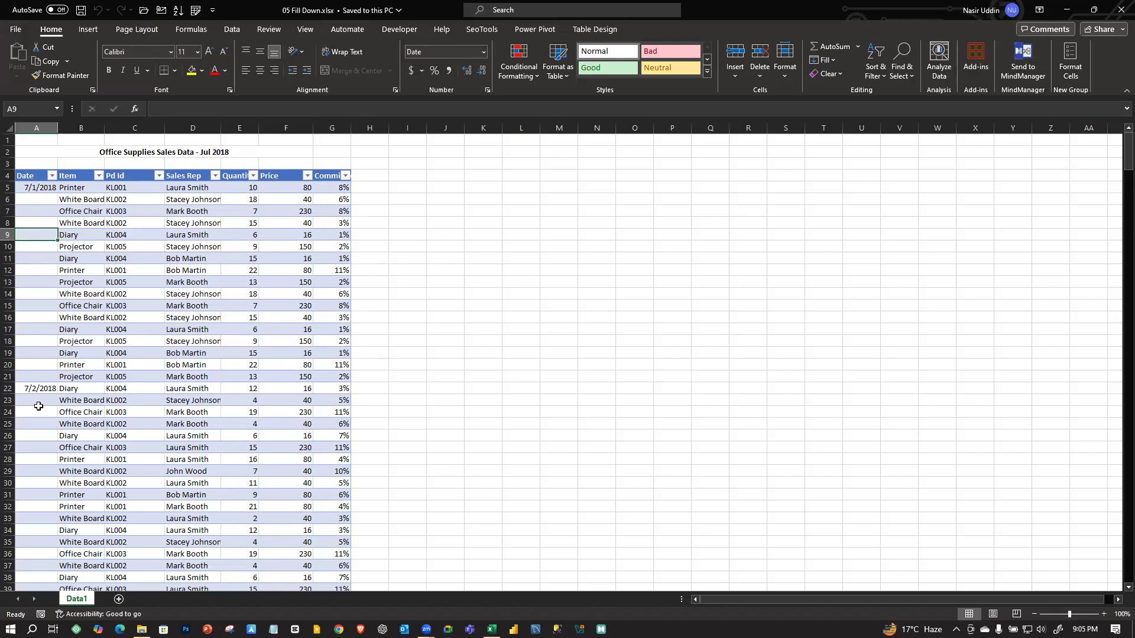
pyautogui.scroll(-18, 166, 266)
pyautogui.scroll(10, 188, 248)
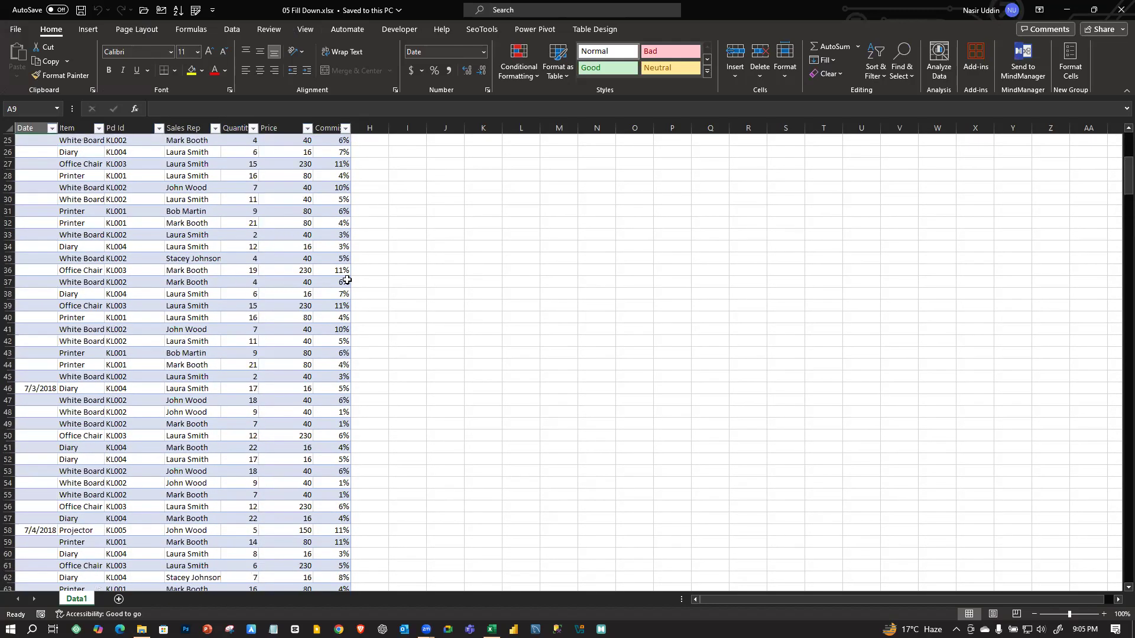
pyautogui.scroll(8, 347, 280)
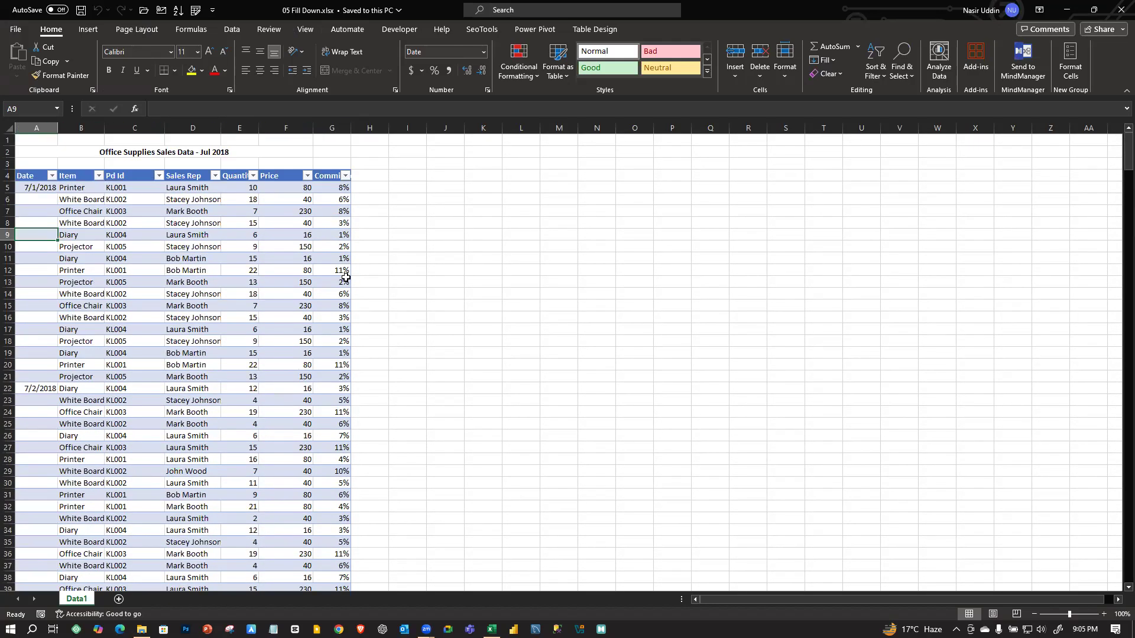
# - Load the office supplies sales table into the Power Query Editor
pyautogui.click(148, 262)
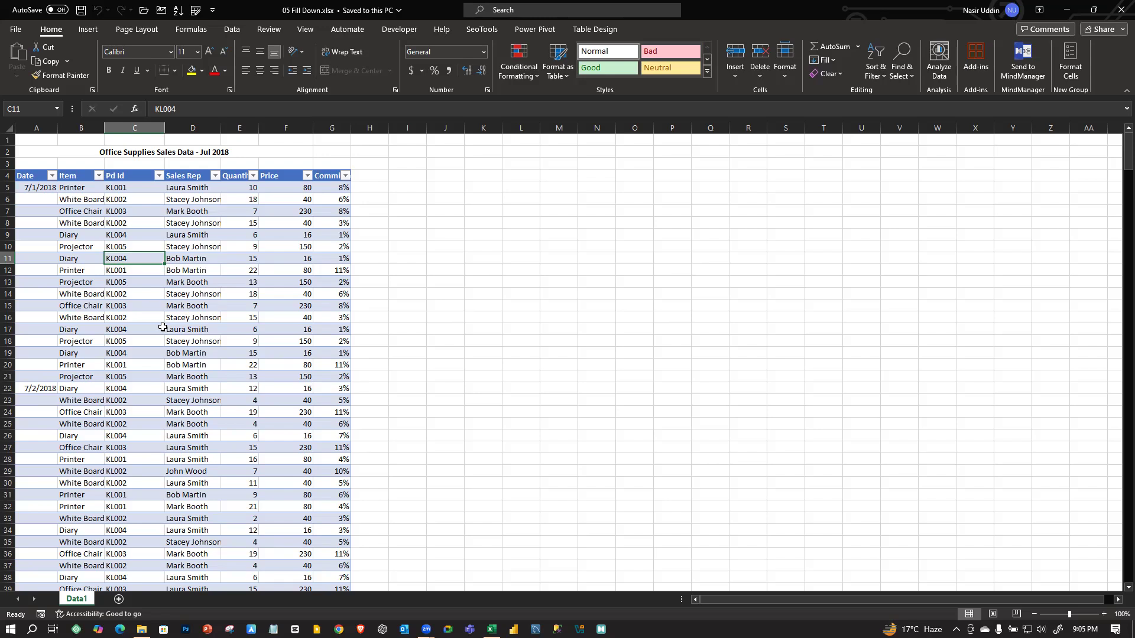
pyautogui.click(236, 29)
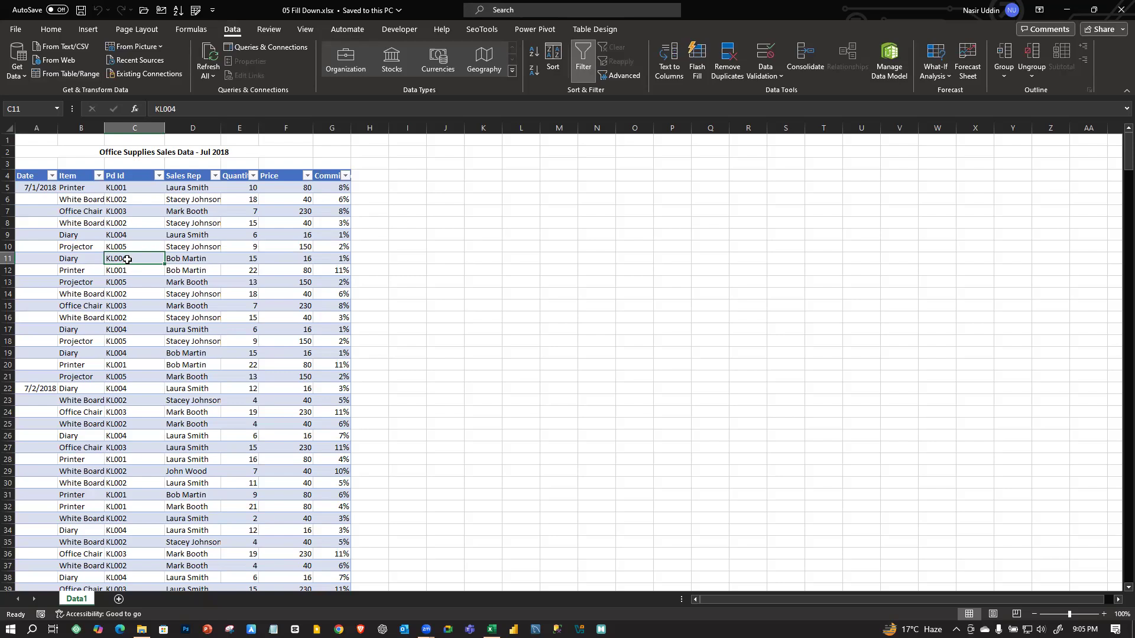
pyautogui.click(66, 74)
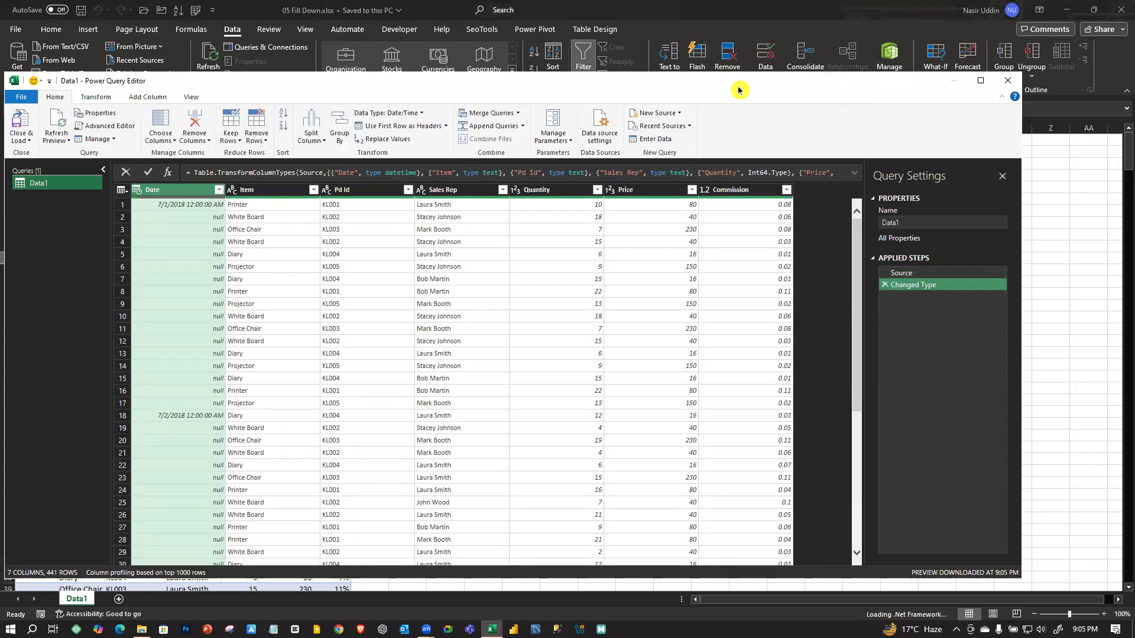
pyautogui.moveTo(739, 90); pyautogui.dragTo(755, 72)
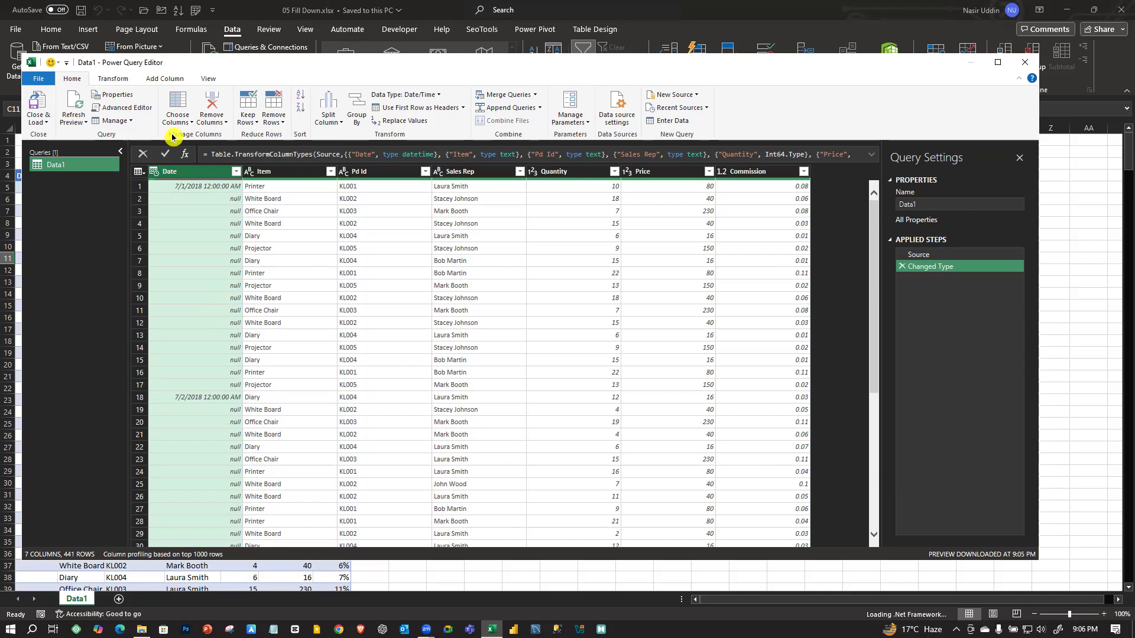
# - Fill the Date column down over its null values, check the filled rows, and remove that fill from the applied steps
pyautogui.rightClick(178, 176)
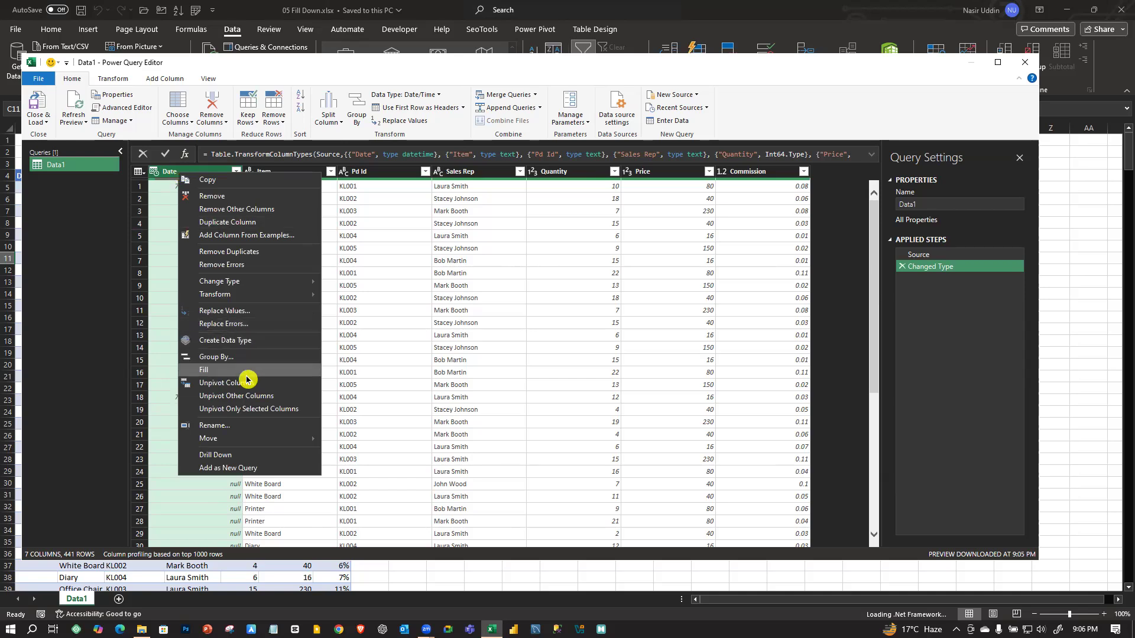
pyautogui.moveTo(255, 377)
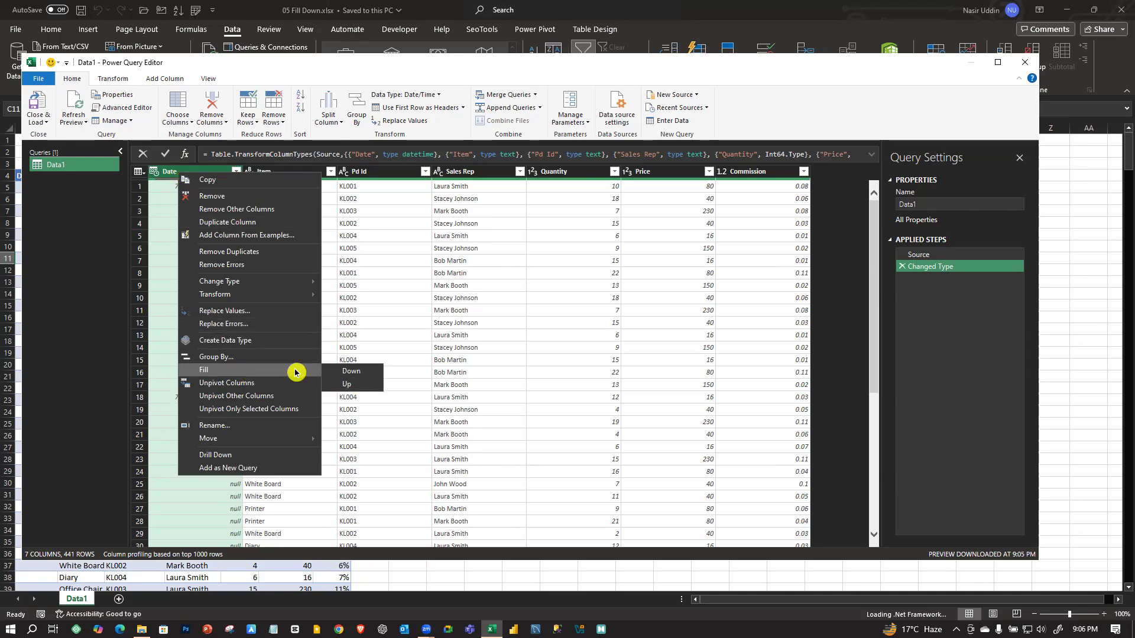
pyautogui.click(354, 373)
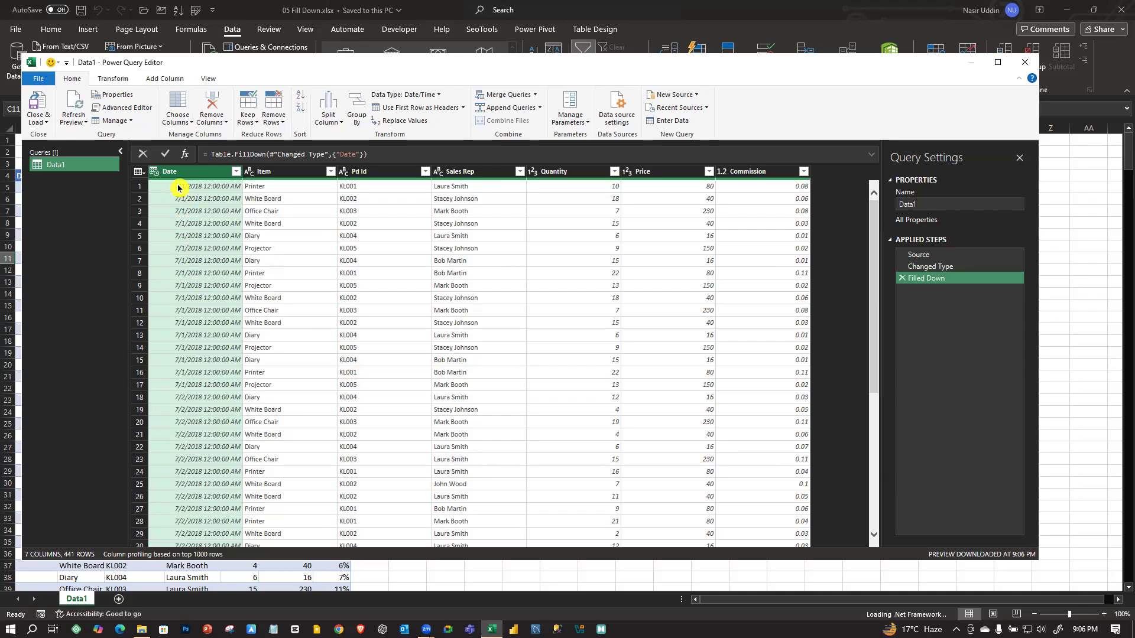
pyautogui.scroll(-20, 220, 290)
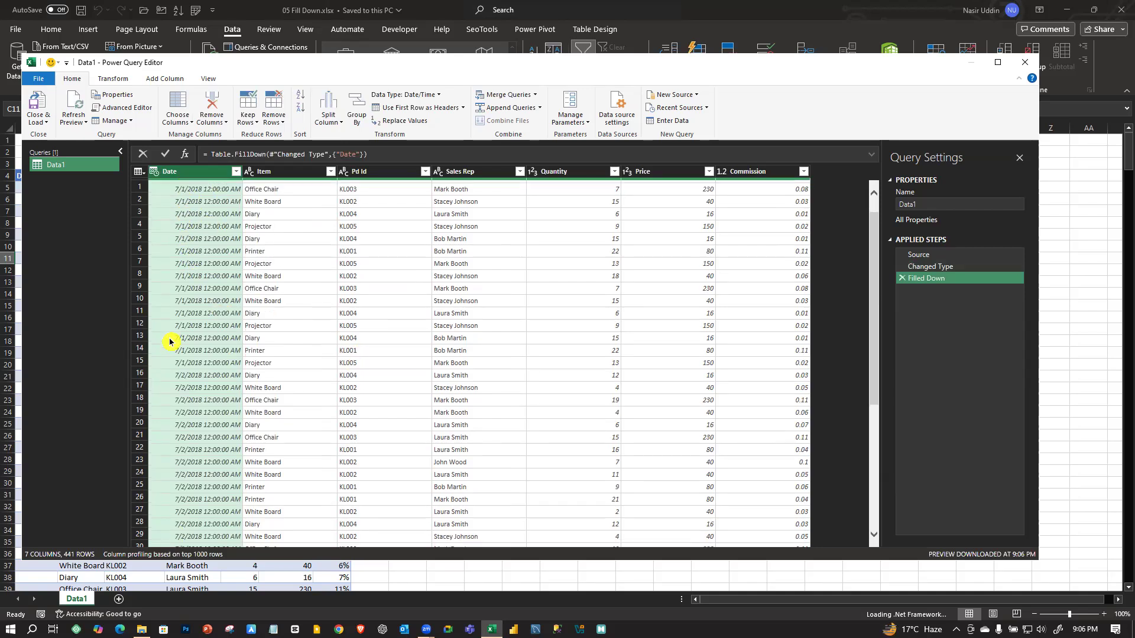
pyautogui.scroll(-17, 216, 293)
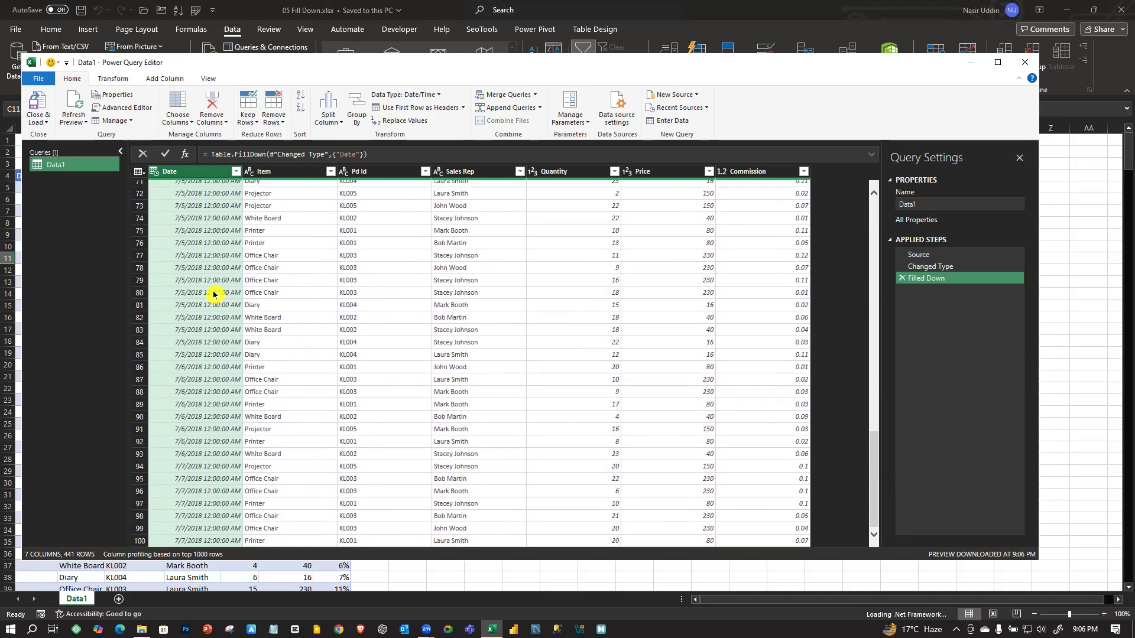
pyautogui.scroll(17, 209, 278)
pyautogui.scroll(20, 222, 270)
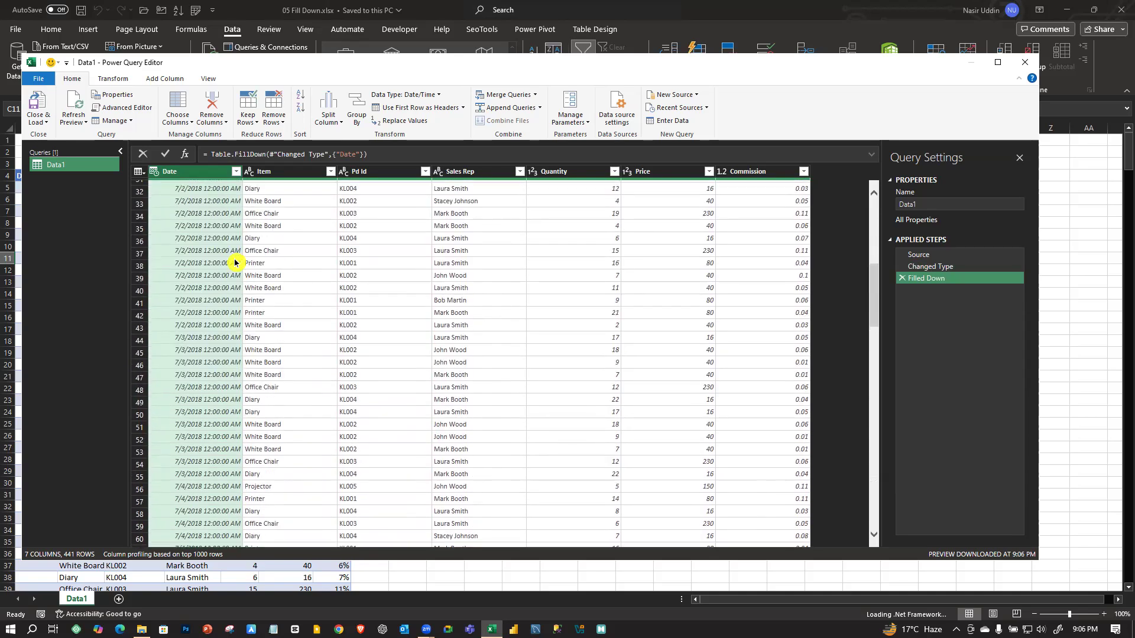
pyautogui.click(902, 277)
pyautogui.click(204, 401)
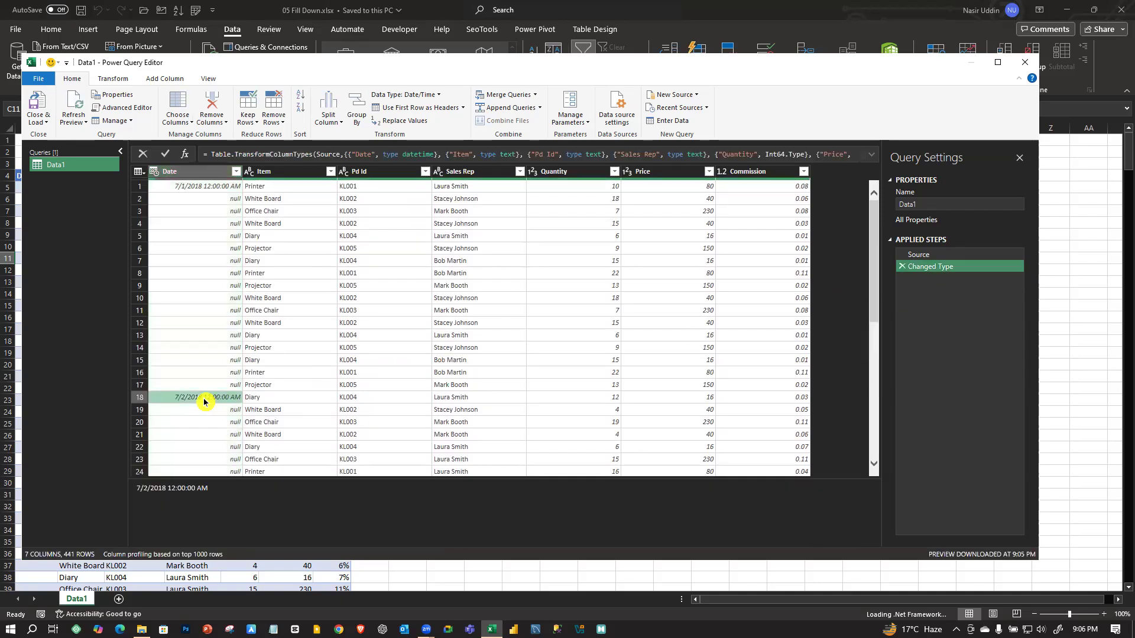
# - Fill the null values in the Date column downward and check the dates in the filled rows
pyautogui.click(180, 311)
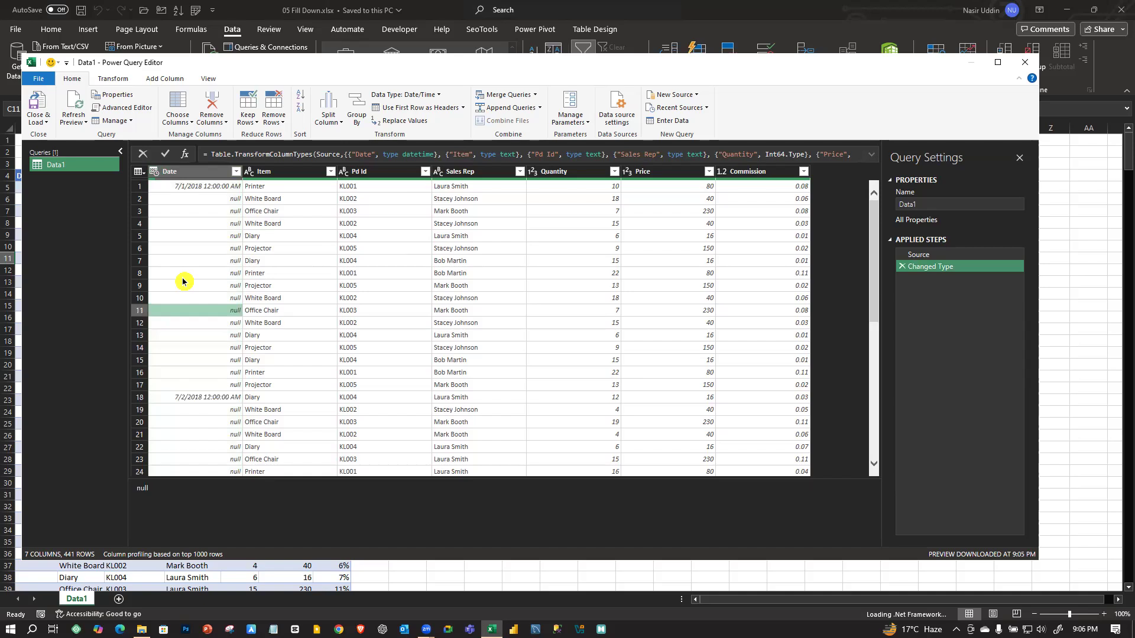
pyautogui.click(109, 79)
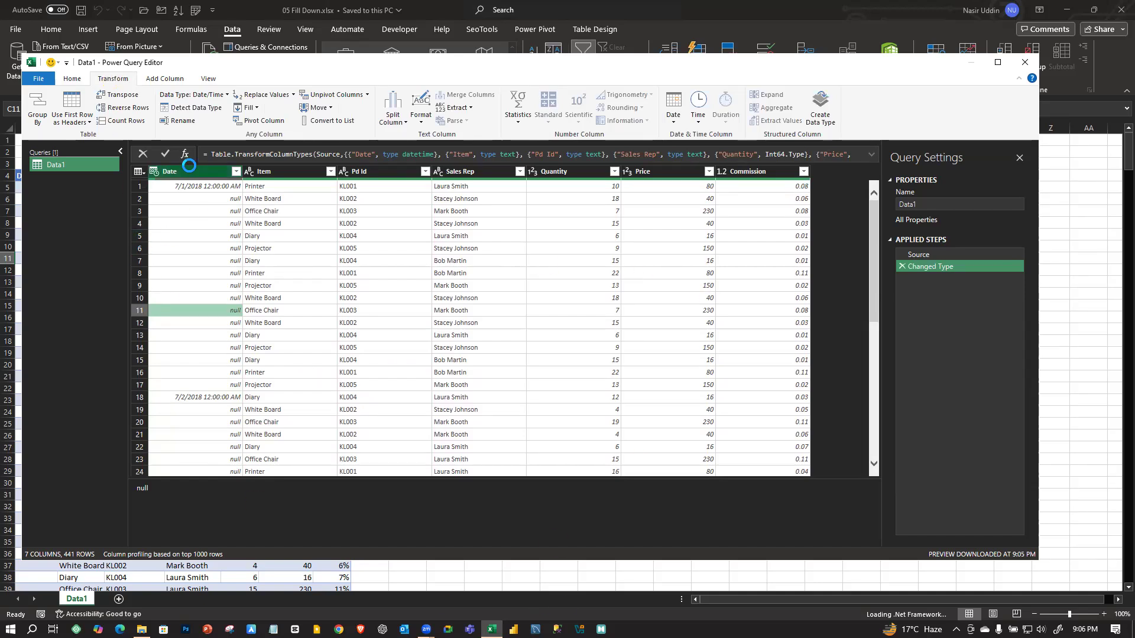
pyautogui.rightClick(185, 171)
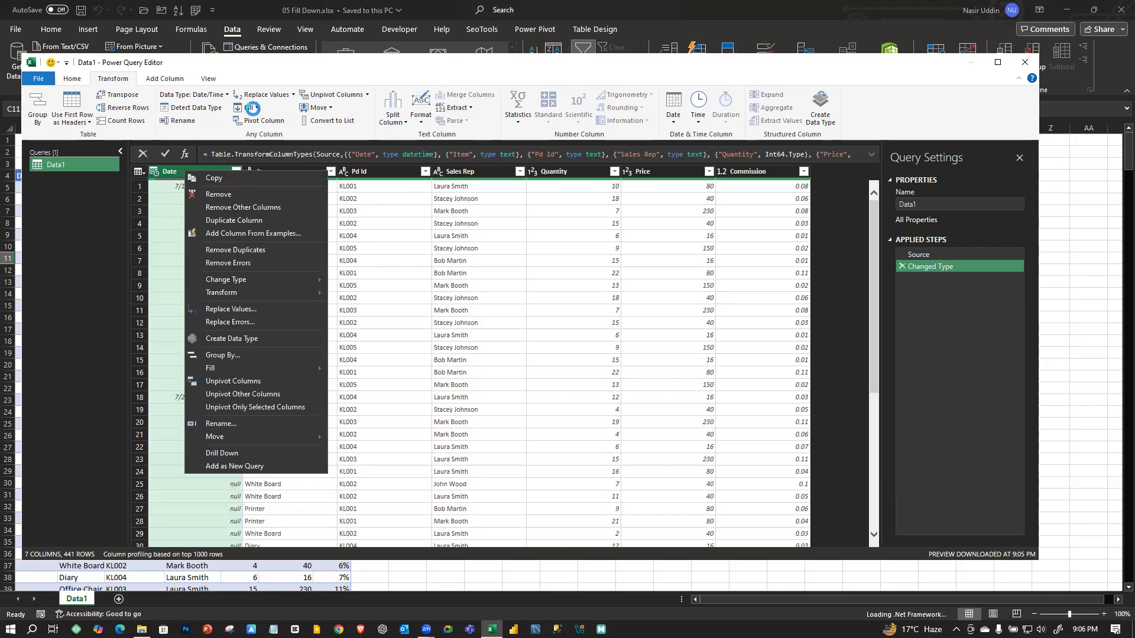
pyautogui.click(254, 107)
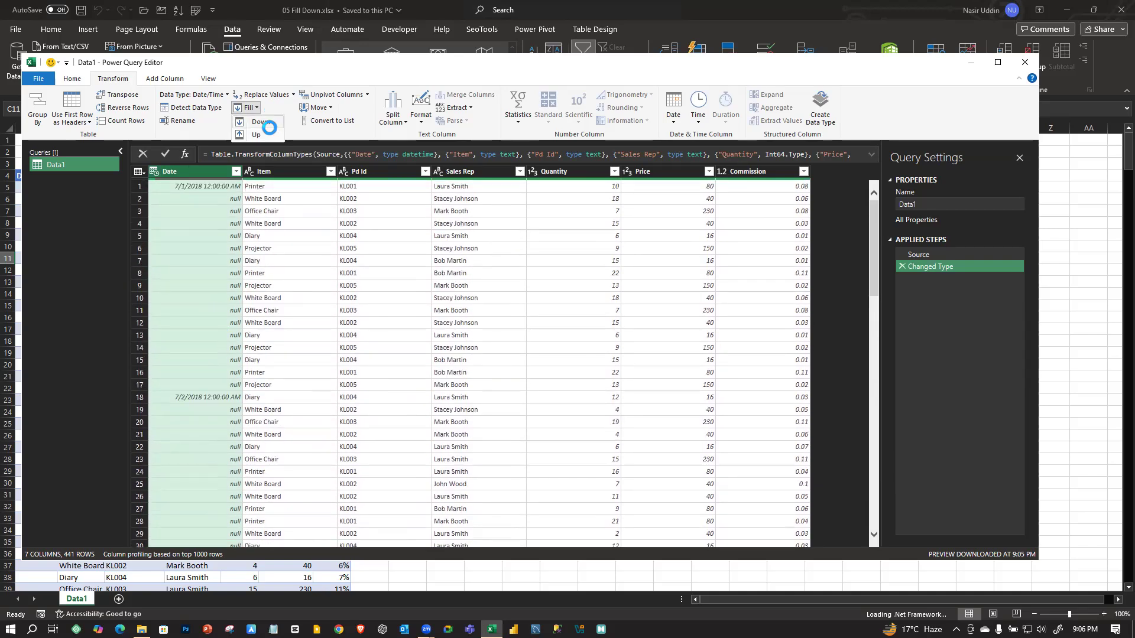
pyautogui.click(260, 121)
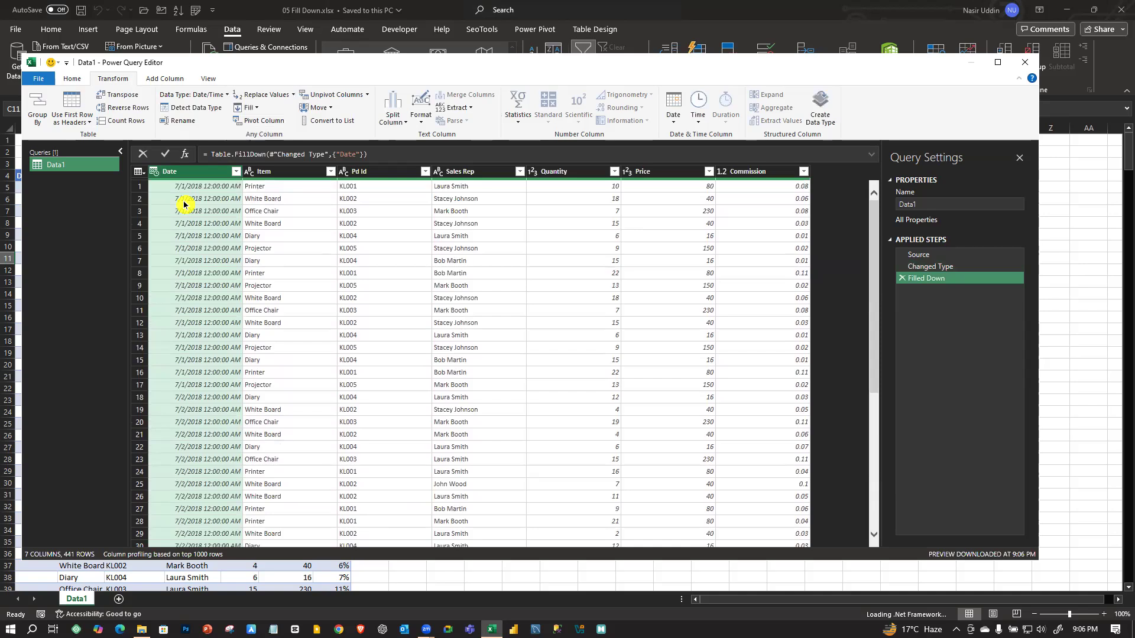
pyautogui.click(181, 404)
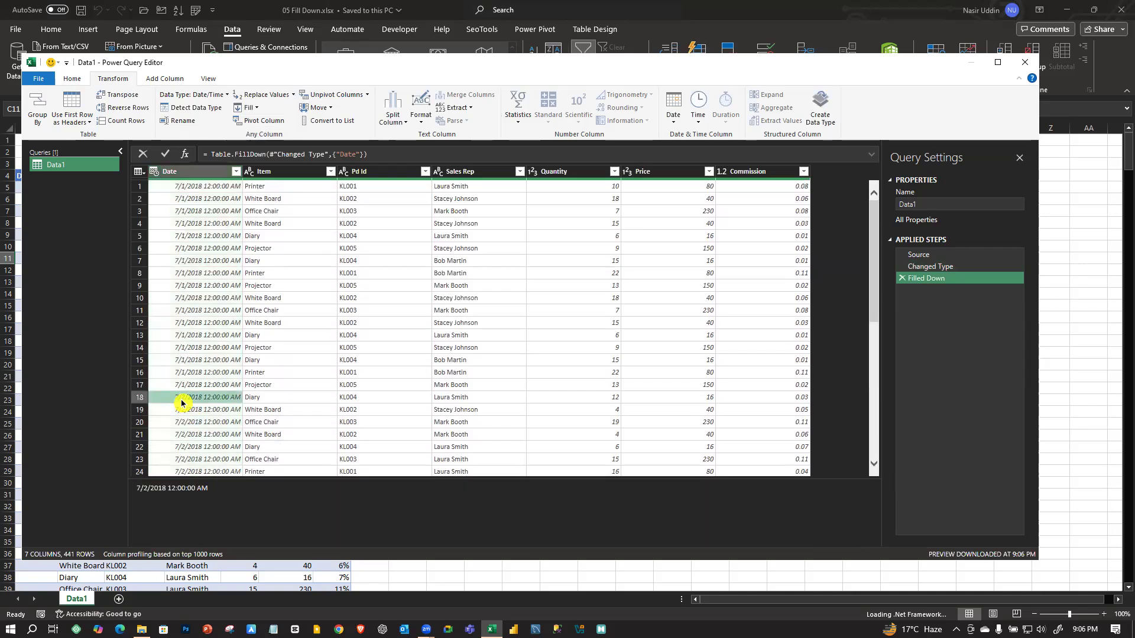
pyautogui.click(172, 199)
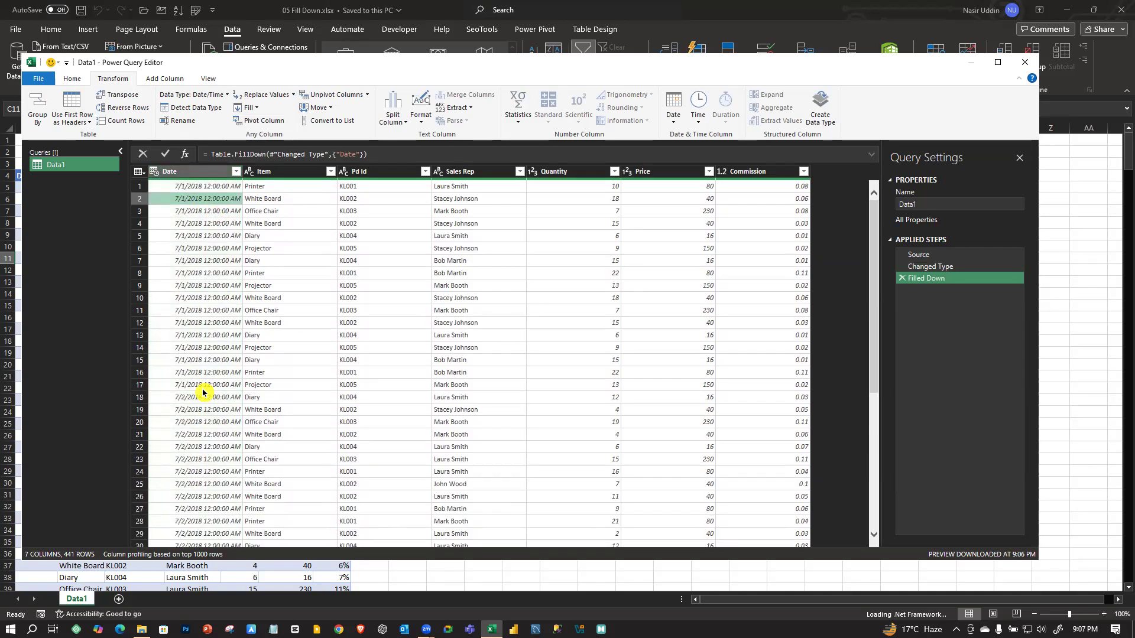
pyautogui.click(202, 388)
pyautogui.click(185, 224)
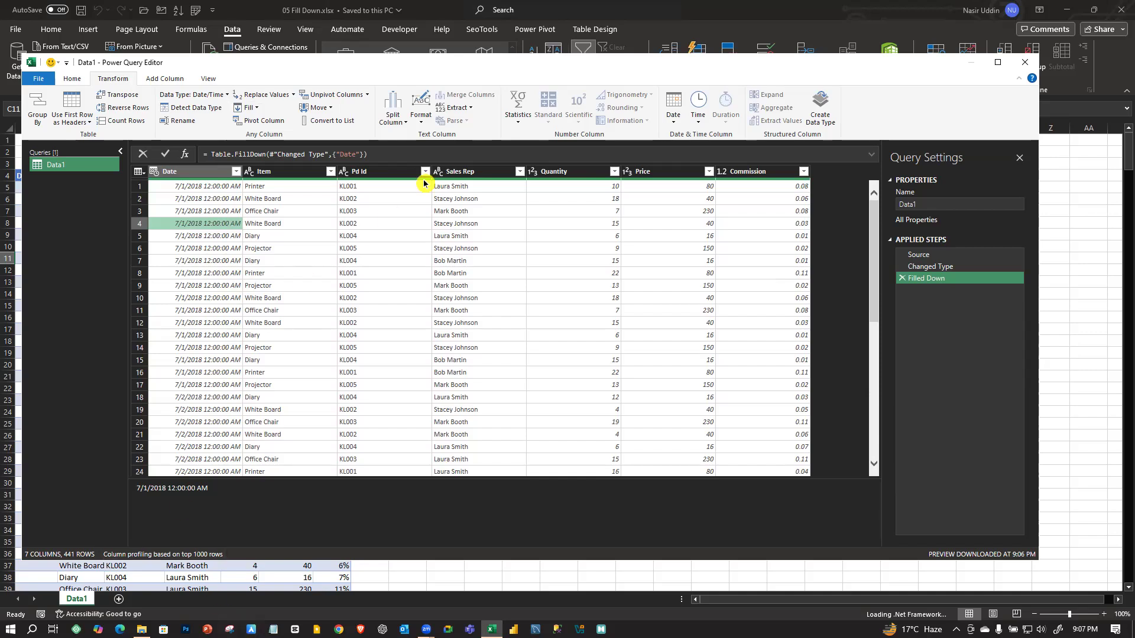
# - Close the query editor, discarding the query, and close the 05 Fill Down workbook without saving
pyautogui.click(1025, 62)
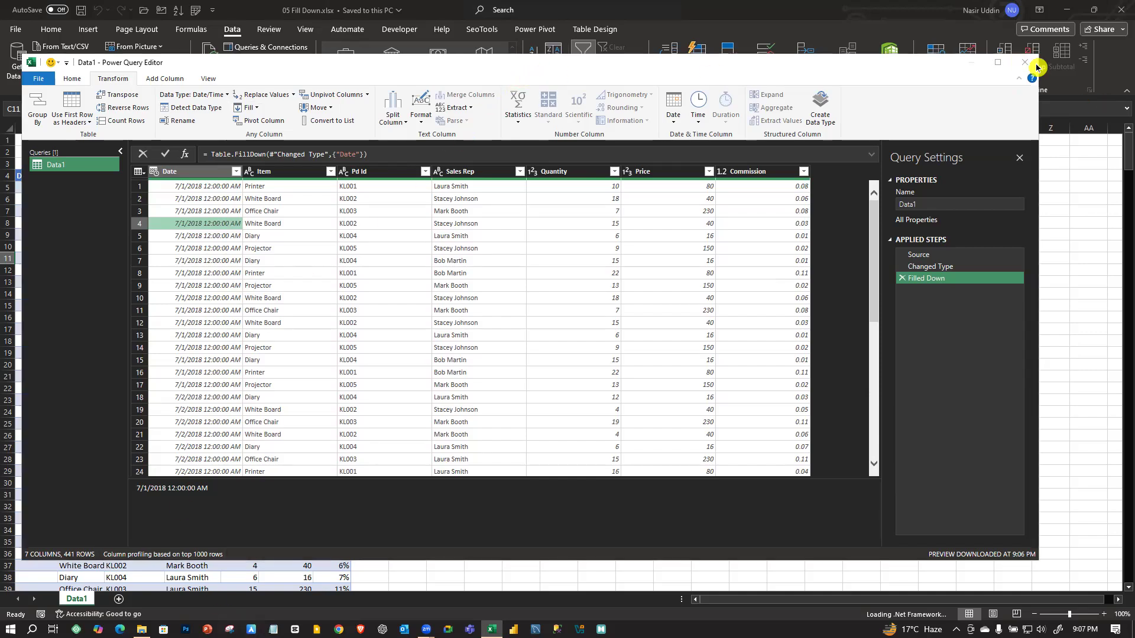
pyautogui.click(624, 334)
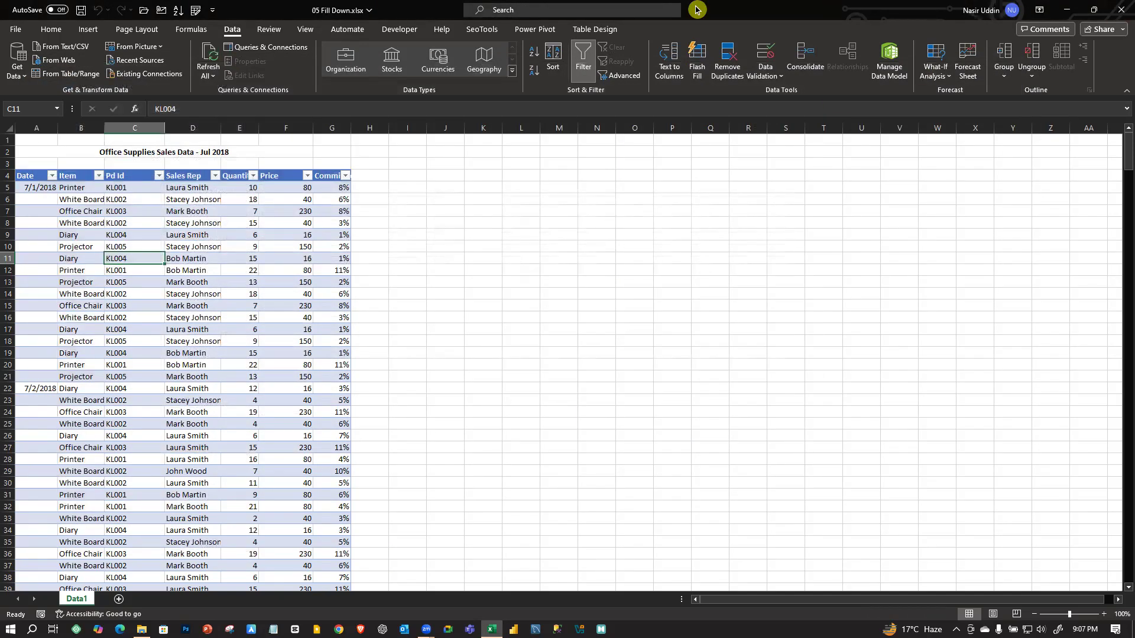
pyautogui.click(1120, 9)
pyautogui.click(593, 350)
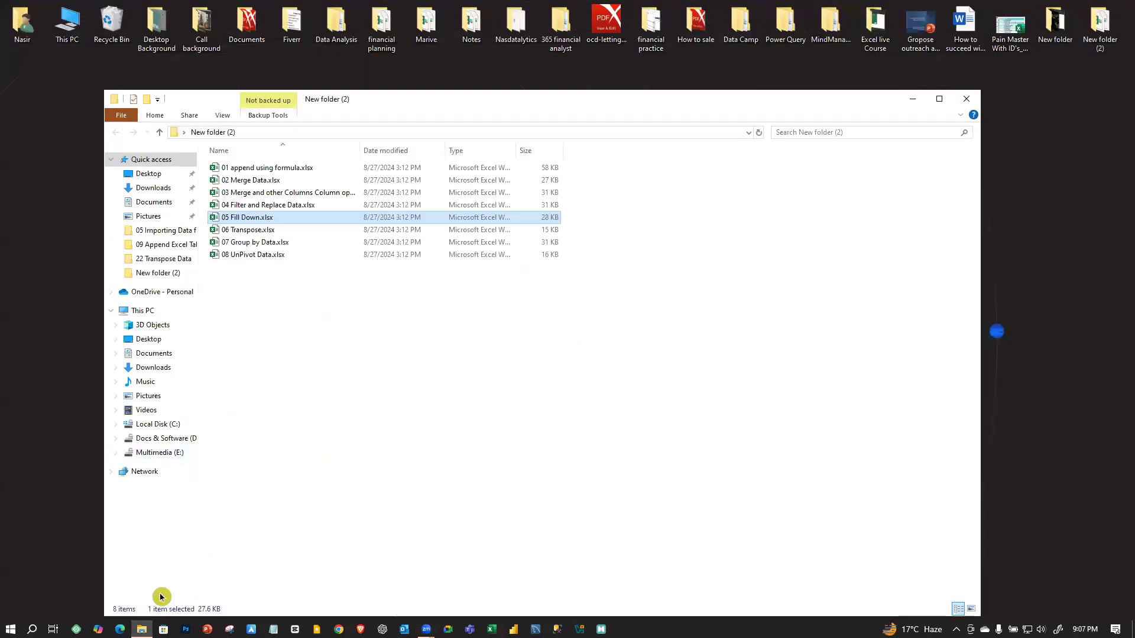
# - Open 06 Transpose.xlsx from File Explorer and enable editing
pyautogui.doubleClick(292, 231)
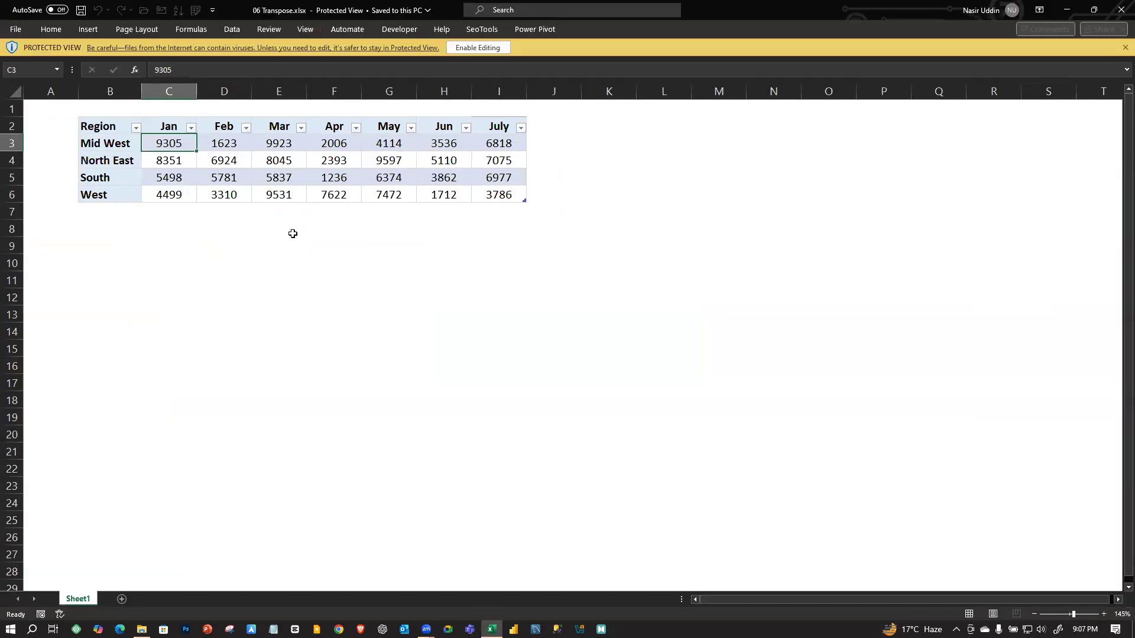
pyautogui.click(477, 47)
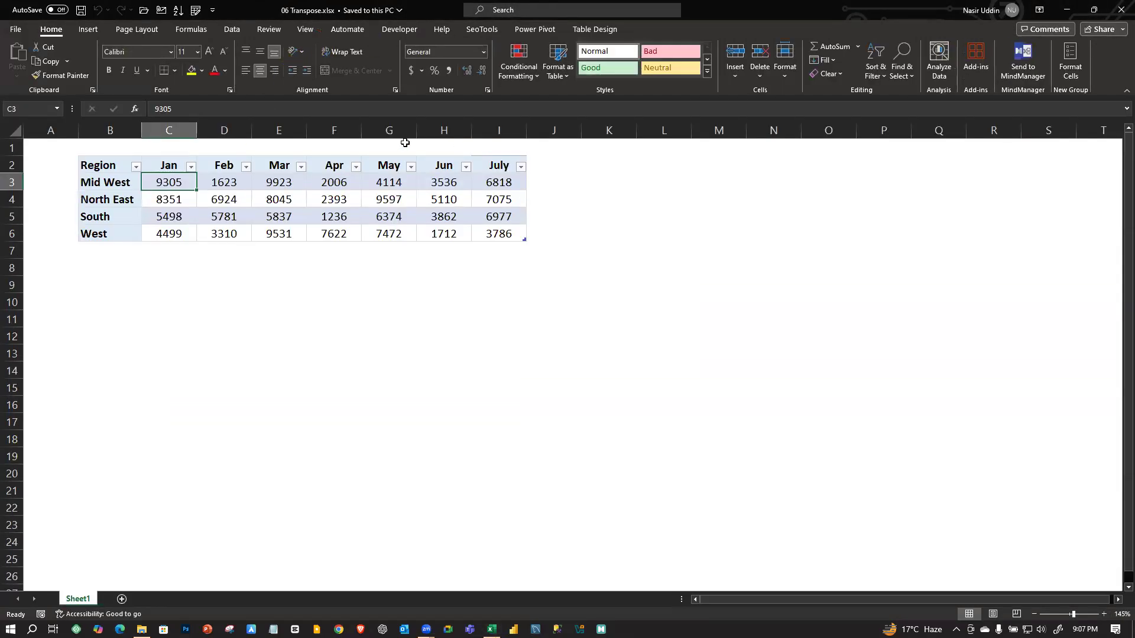
pyautogui.click(359, 406)
pyautogui.click(276, 297)
# - Load the regional monthly table into the Power Query Editor
pyautogui.click(238, 200)
pyautogui.click(232, 29)
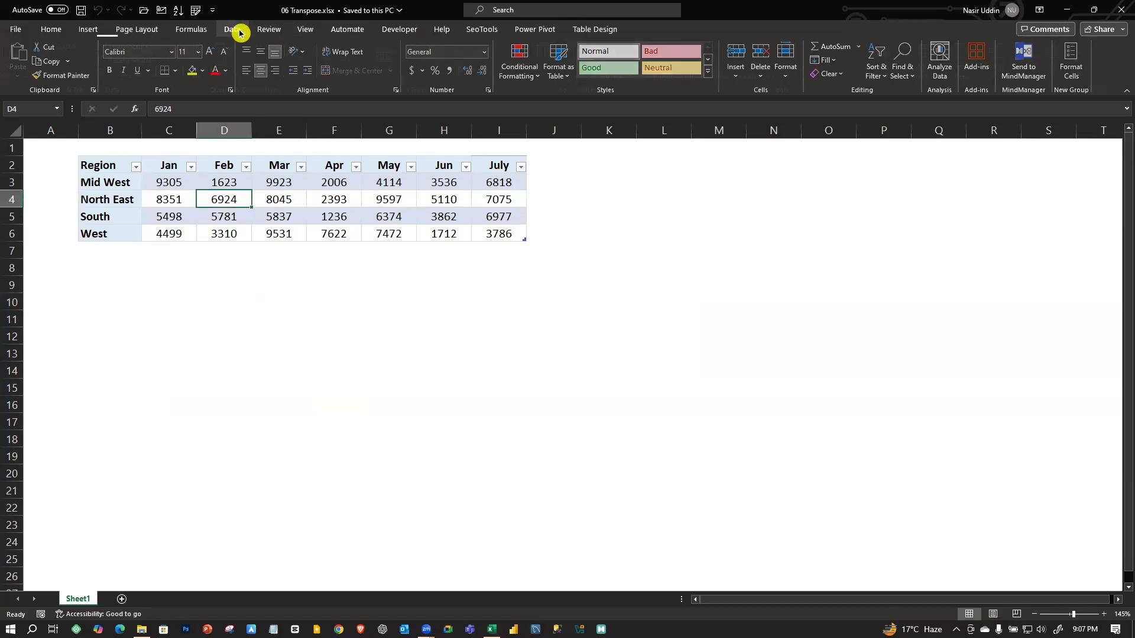
pyautogui.click(63, 73)
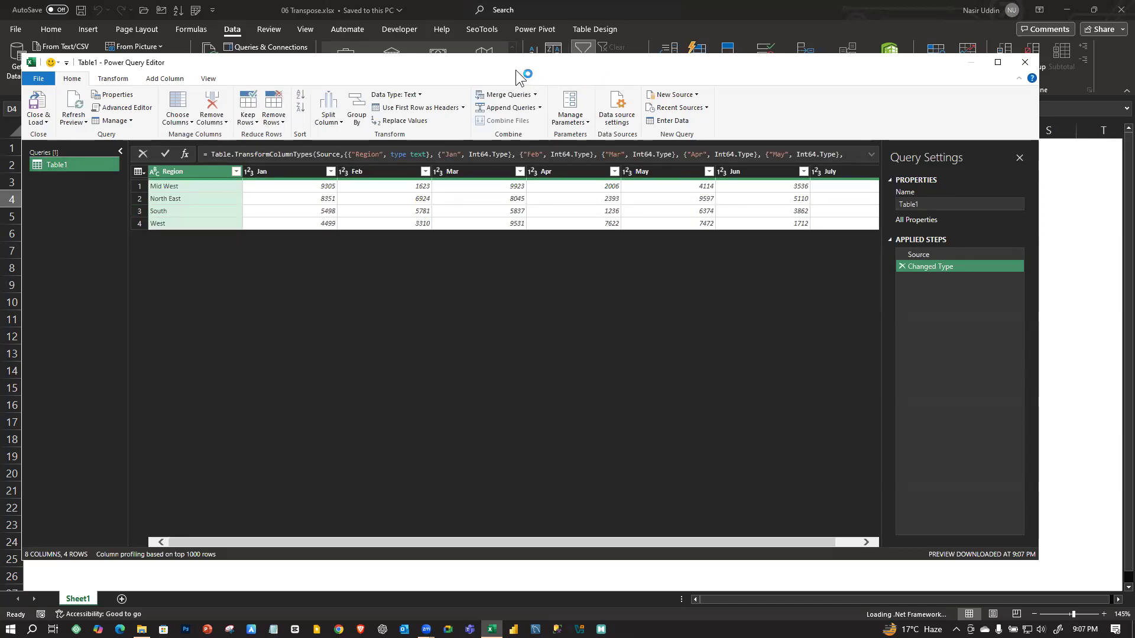
# - Transpose the table with the Jan through July columns selected, and remove the transposition from the applied steps
pyautogui.click(113, 79)
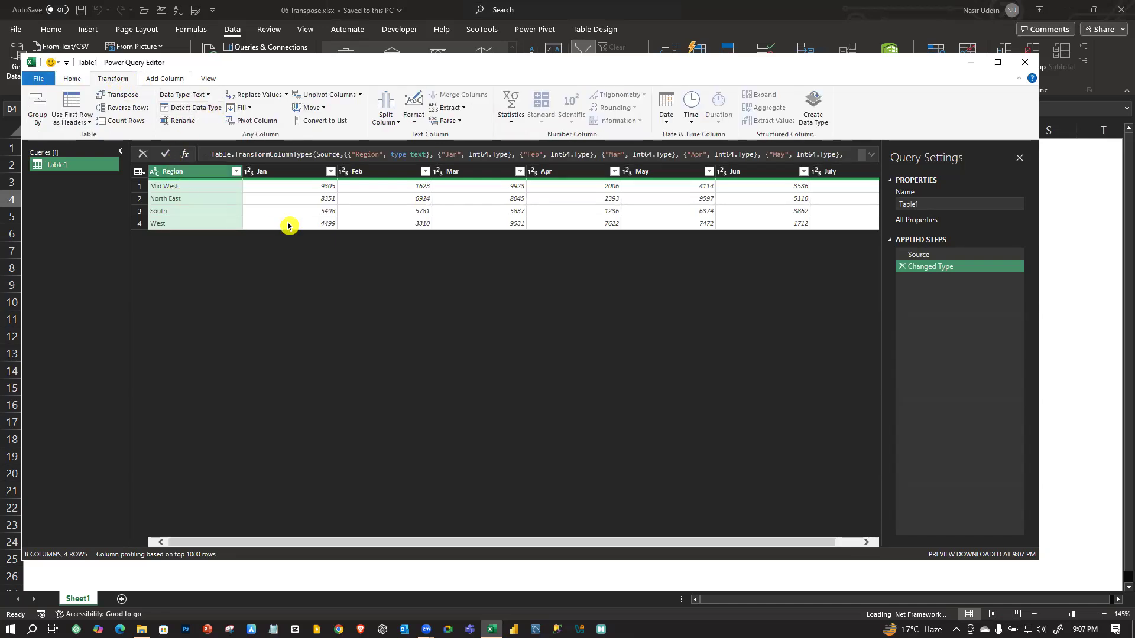
pyautogui.click(297, 200)
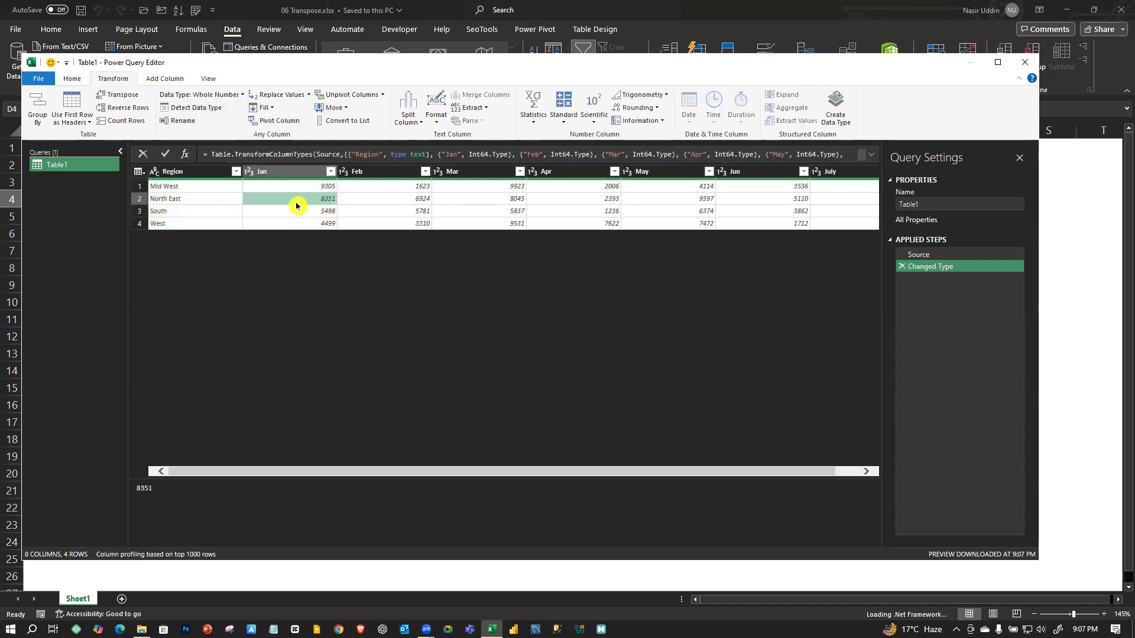
pyautogui.click(279, 171)
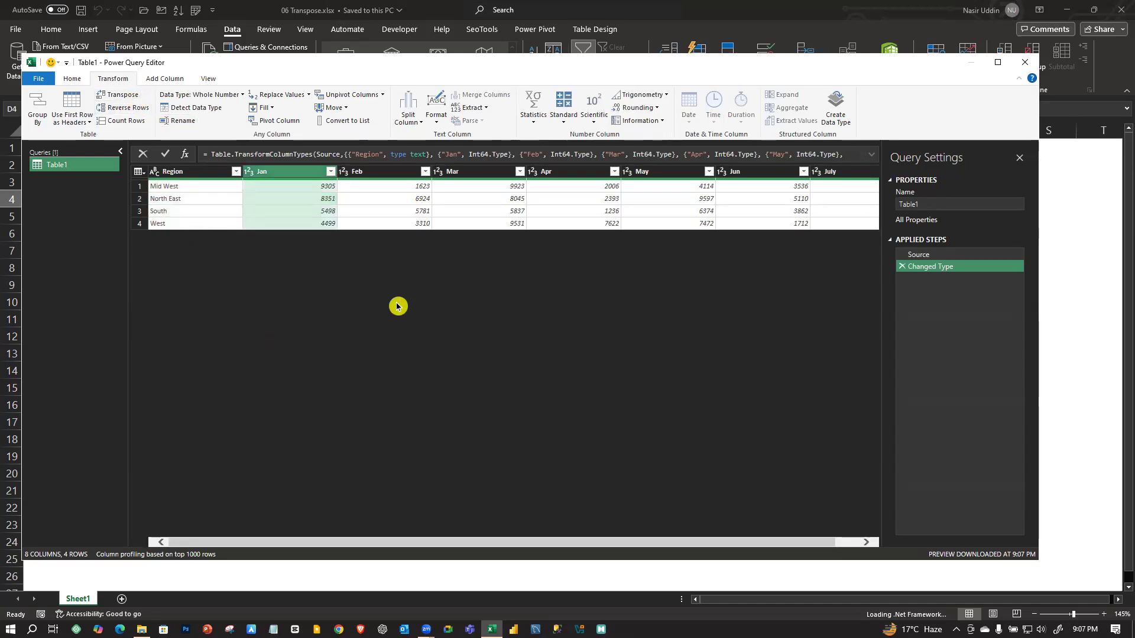
pyautogui.click(387, 220)
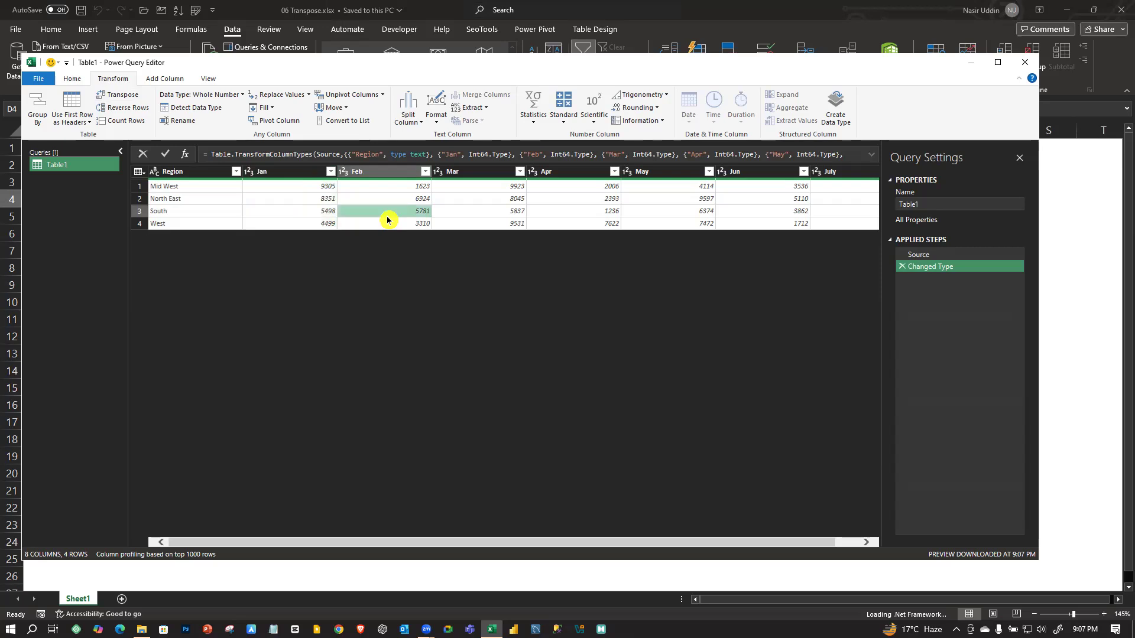
pyautogui.click(272, 176)
pyautogui.moveTo(272, 176)
pyautogui.mouseDown()
pyautogui.moveTo(359, 177)
pyautogui.moveTo(278, 177)
pyautogui.mouseUp()
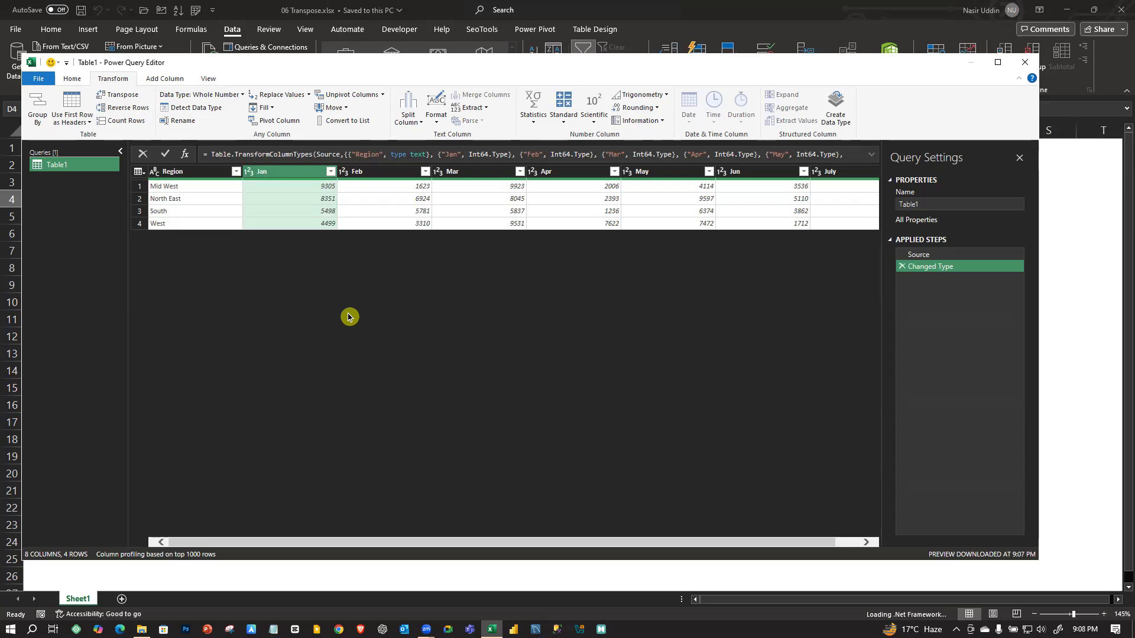
pyautogui.keyDown('ctrl'); pyautogui.click(362, 175); pyautogui.keyUp('ctrl')
pyautogui.keyDown('ctrl'); pyautogui.click(471, 175); pyautogui.keyUp('ctrl')
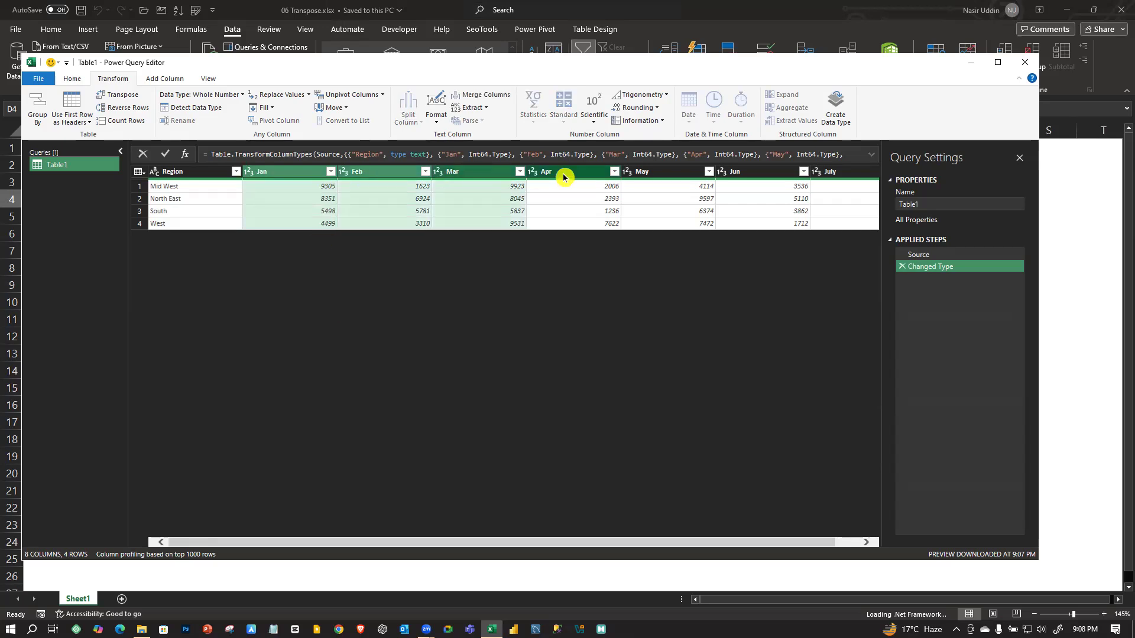
pyautogui.keyDown('ctrl'); pyautogui.click(562, 174); pyautogui.keyUp('ctrl')
pyautogui.keyDown('ctrl'); pyautogui.click(658, 173); pyautogui.keyUp('ctrl')
pyautogui.keyDown('ctrl'); pyautogui.click(796, 173); pyautogui.keyUp('ctrl')
pyautogui.keyDown('ctrl'); pyautogui.click(851, 177); pyautogui.keyUp('ctrl')
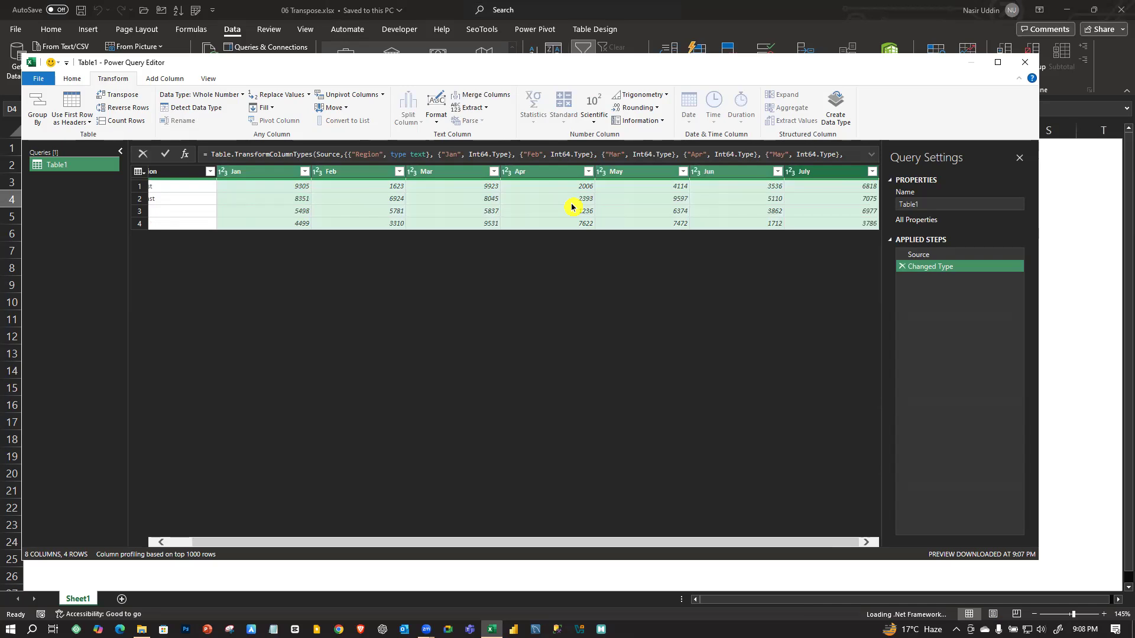
pyautogui.click(119, 95)
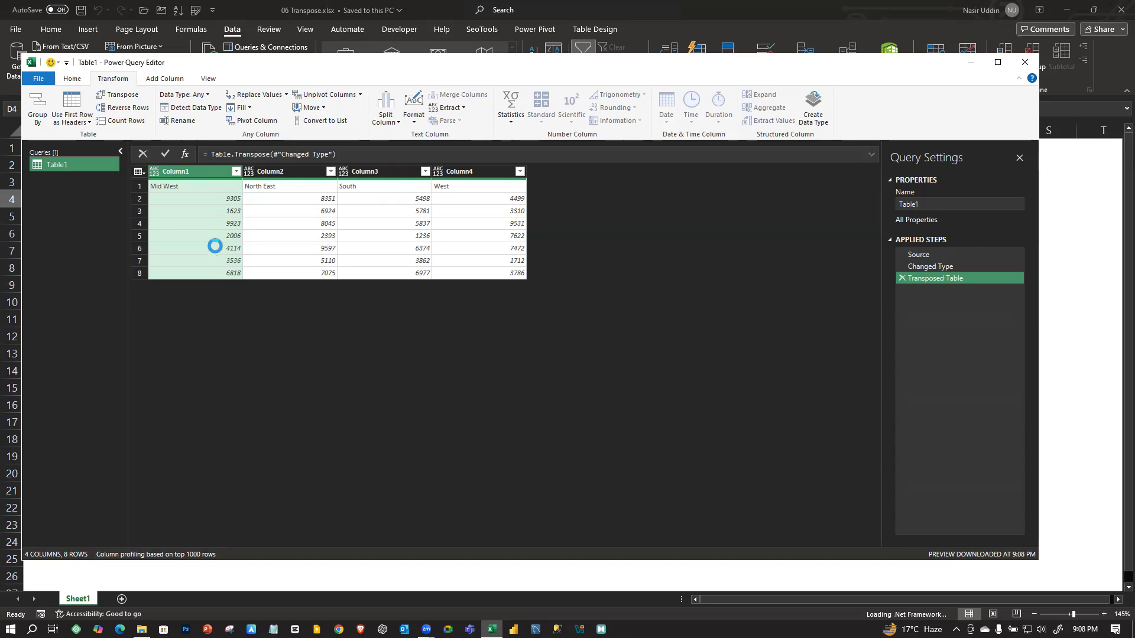
pyautogui.click(899, 280)
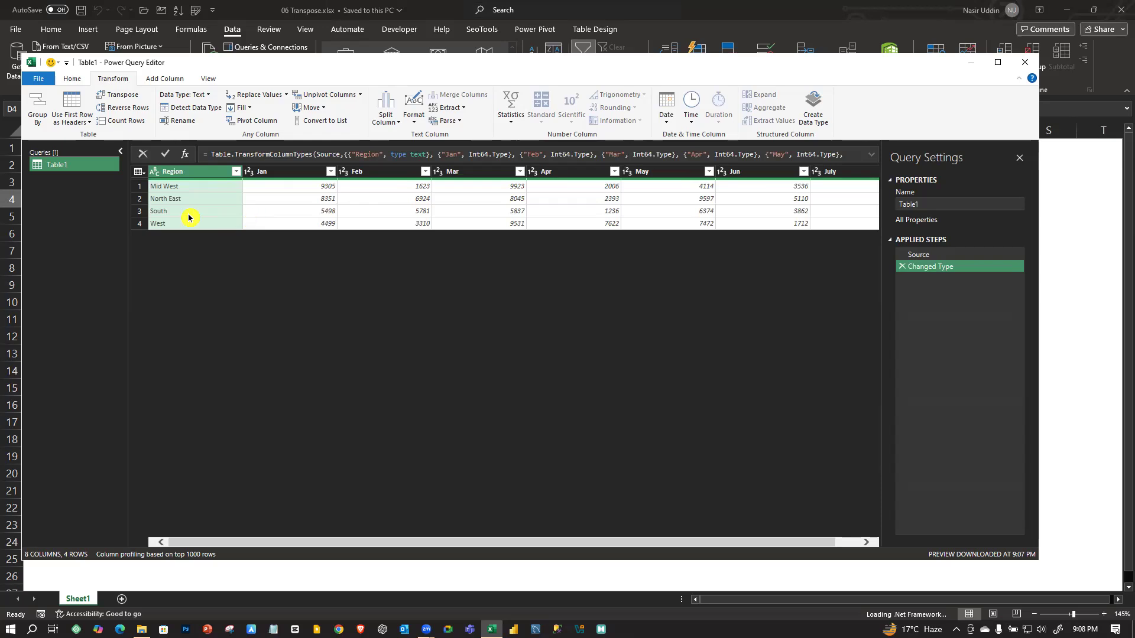
# - Reselect all month columns from Jan to July, transpose the table once more, and delete that applied step
pyautogui.click(264, 174)
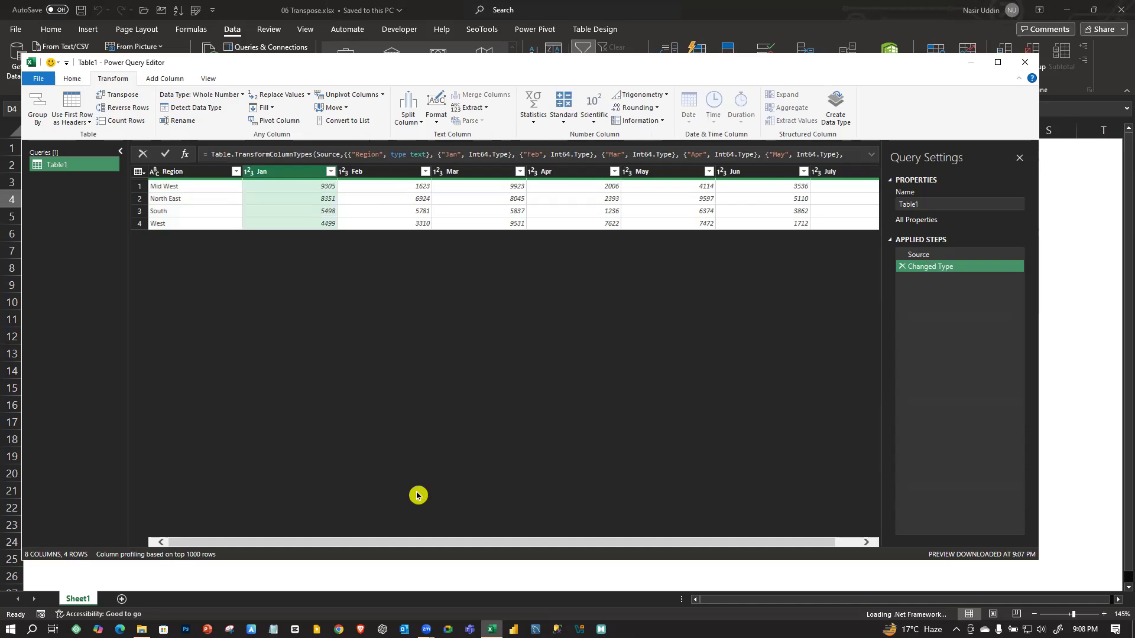
pyautogui.keyDown('ctrl'); pyautogui.click(833, 172); pyautogui.keyUp('ctrl')
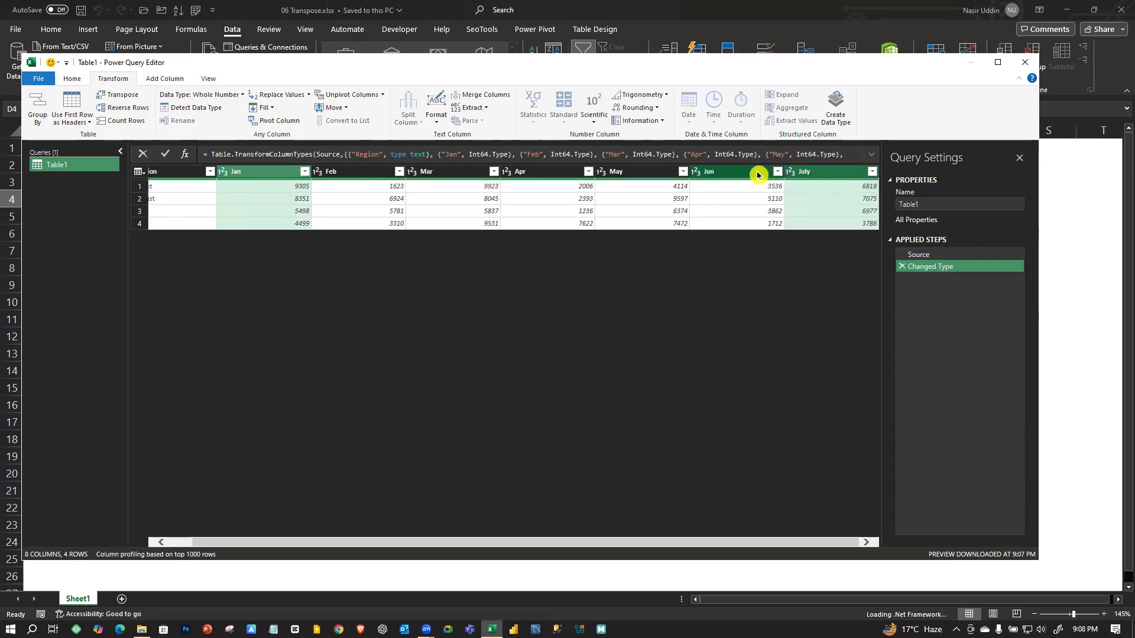
pyautogui.keyDown('ctrl'); pyautogui.click(757, 173); pyautogui.keyUp('ctrl')
pyautogui.keyDown('ctrl'); pyautogui.click(646, 175); pyautogui.keyUp('ctrl')
pyautogui.keyDown('ctrl'); pyautogui.click(524, 175); pyautogui.keyUp('ctrl')
pyautogui.keyDown('ctrl'); pyautogui.click(438, 175); pyautogui.keyUp('ctrl')
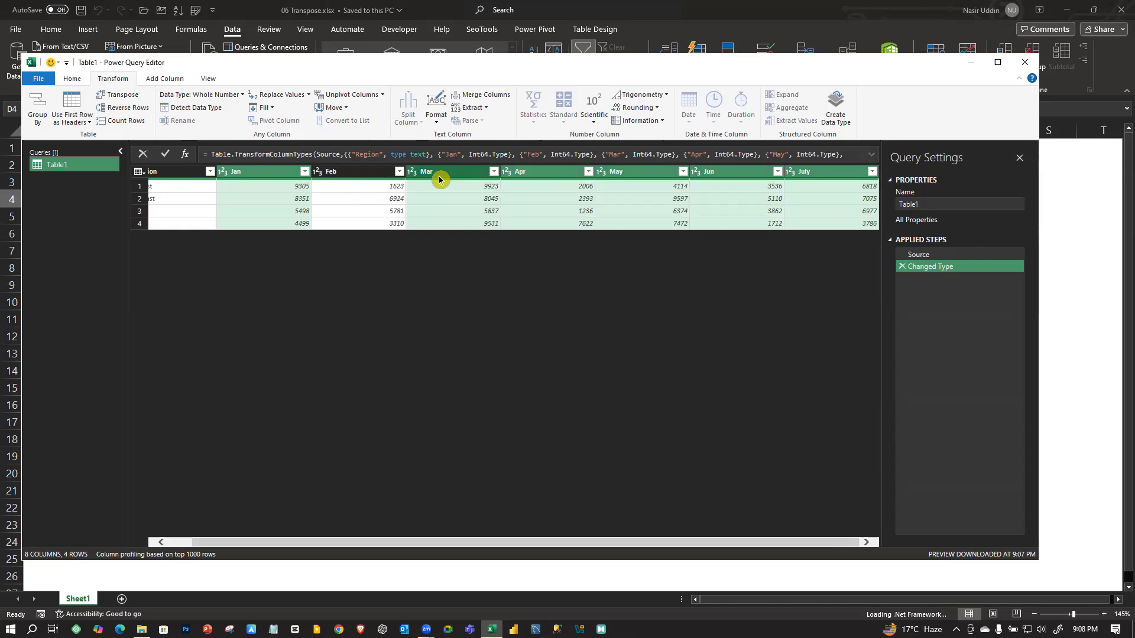
pyautogui.keyDown('ctrl'); pyautogui.click(346, 178); pyautogui.keyUp('ctrl')
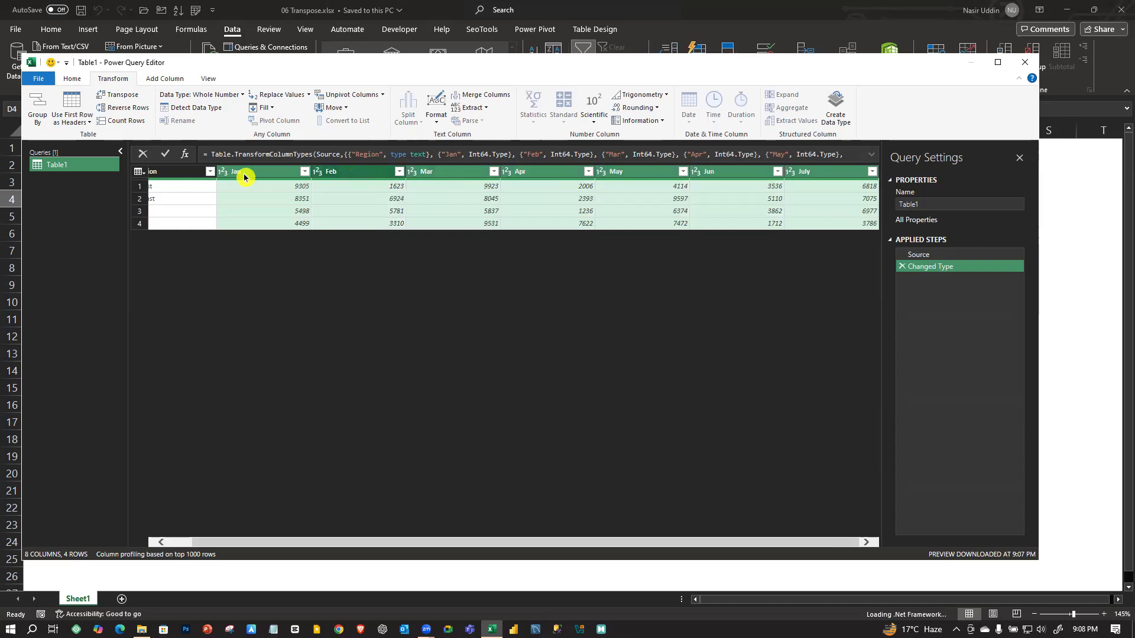
pyautogui.rightClick(342, 179)
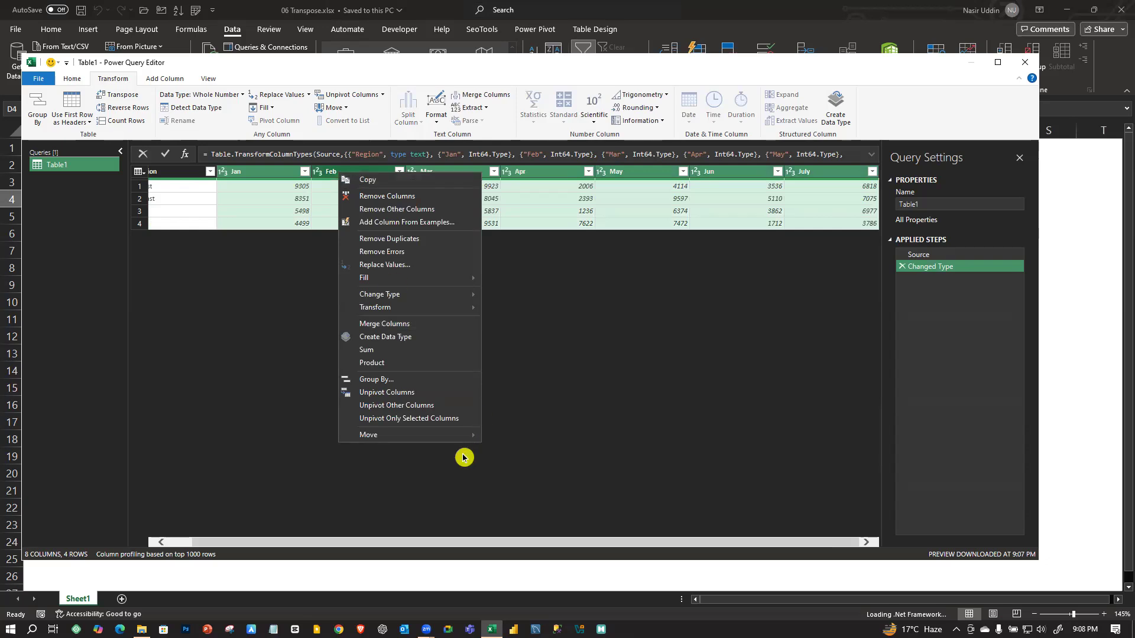
pyautogui.click(124, 96)
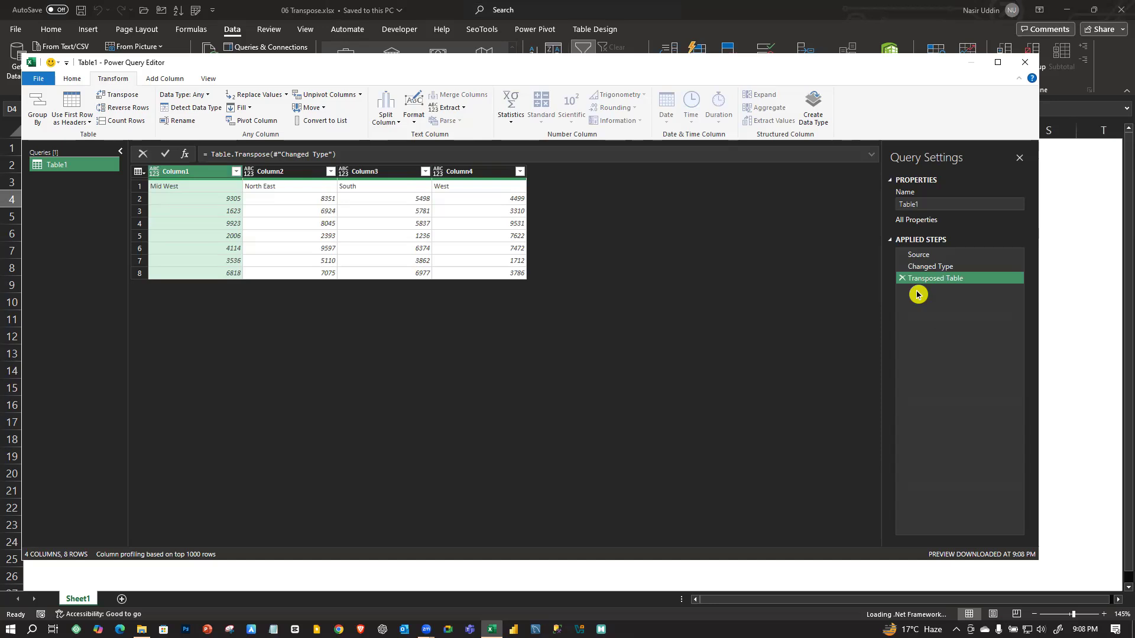
pyautogui.click(902, 278)
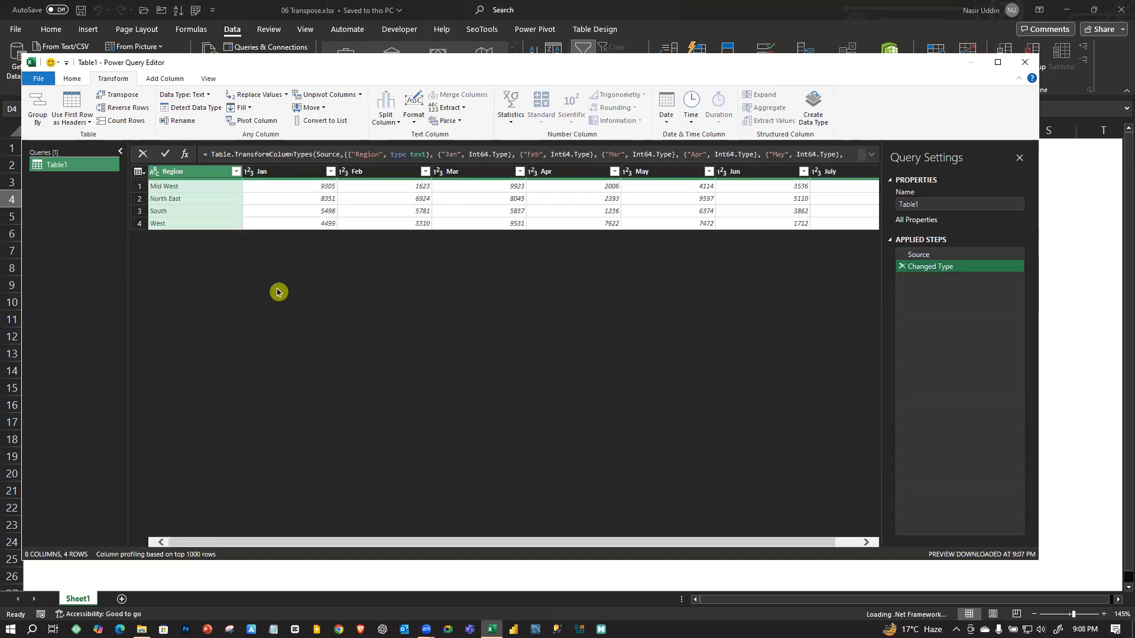
pyautogui.click(179, 187)
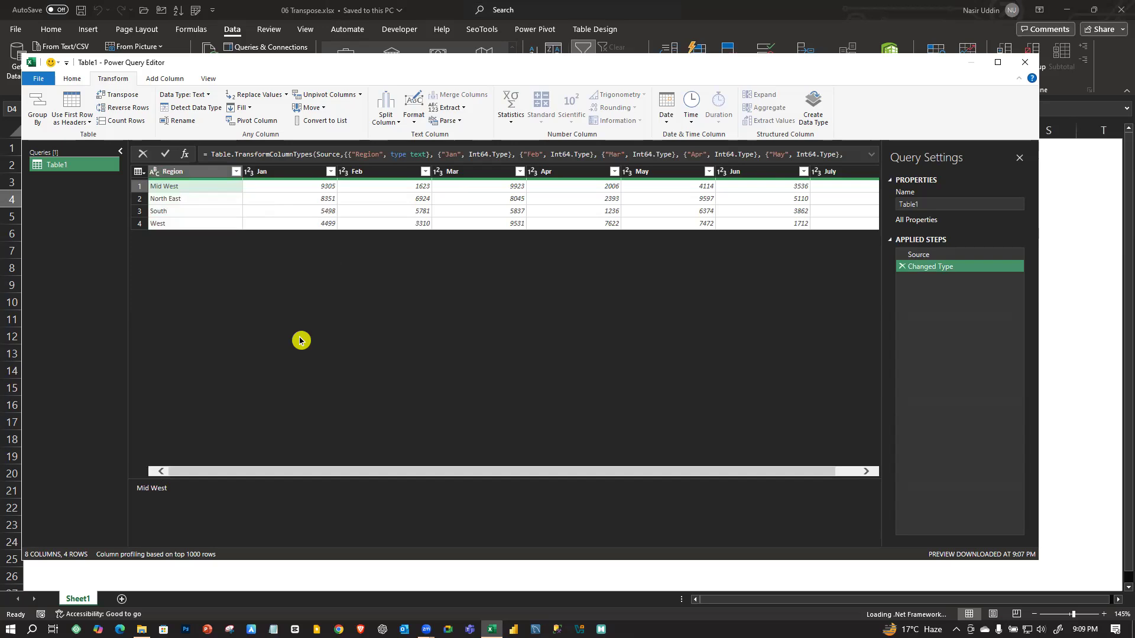
pyautogui.click(317, 211)
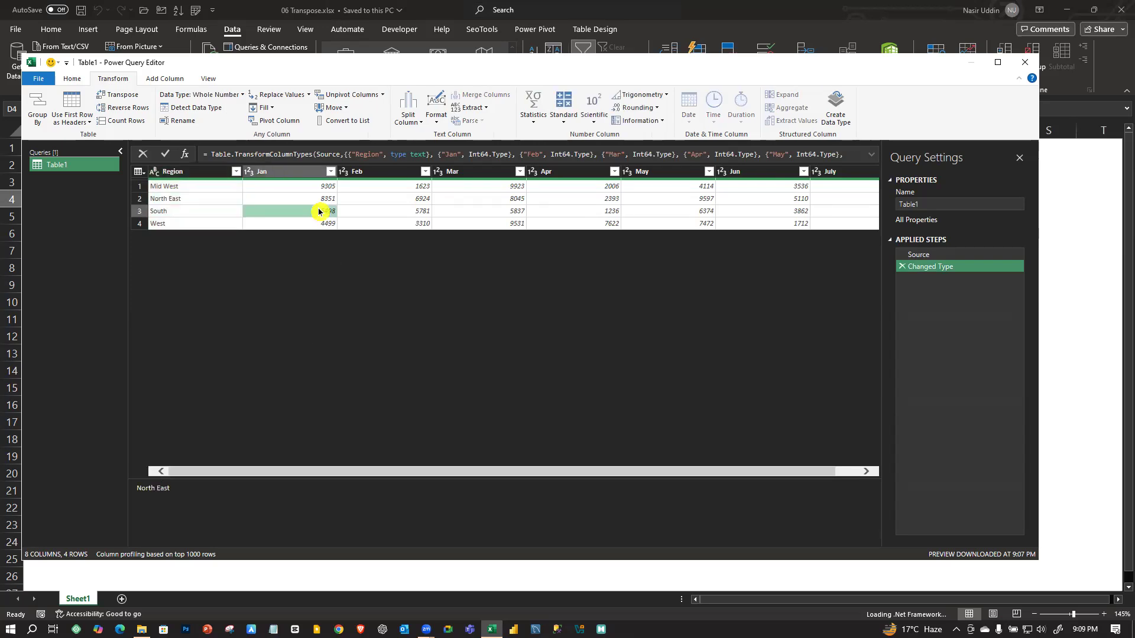
pyautogui.click(190, 186)
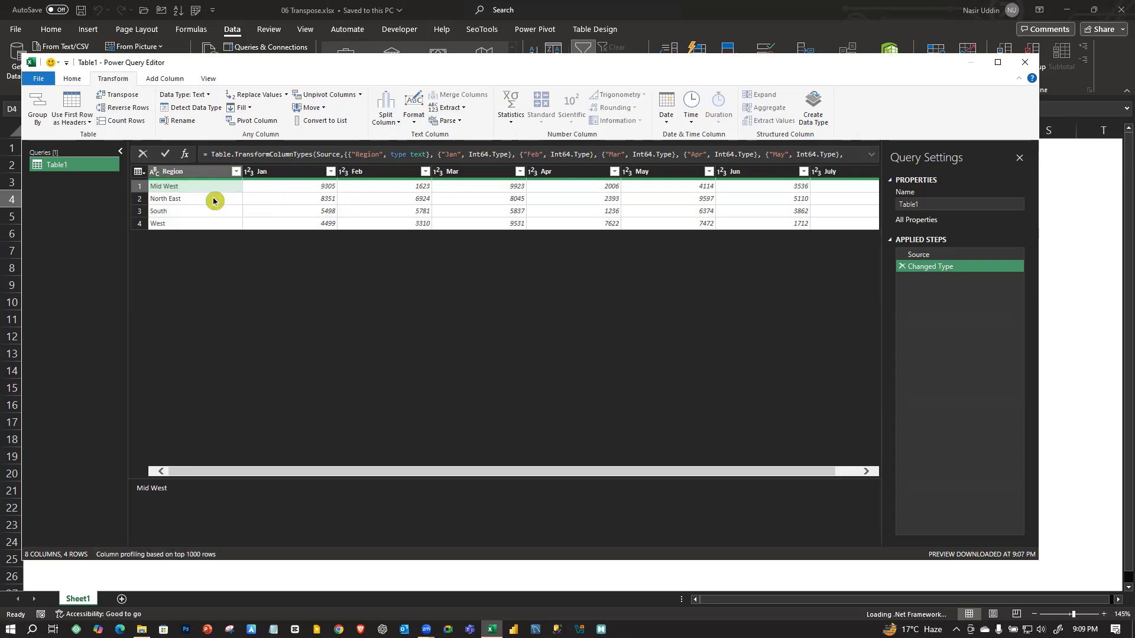
pyautogui.click(193, 199)
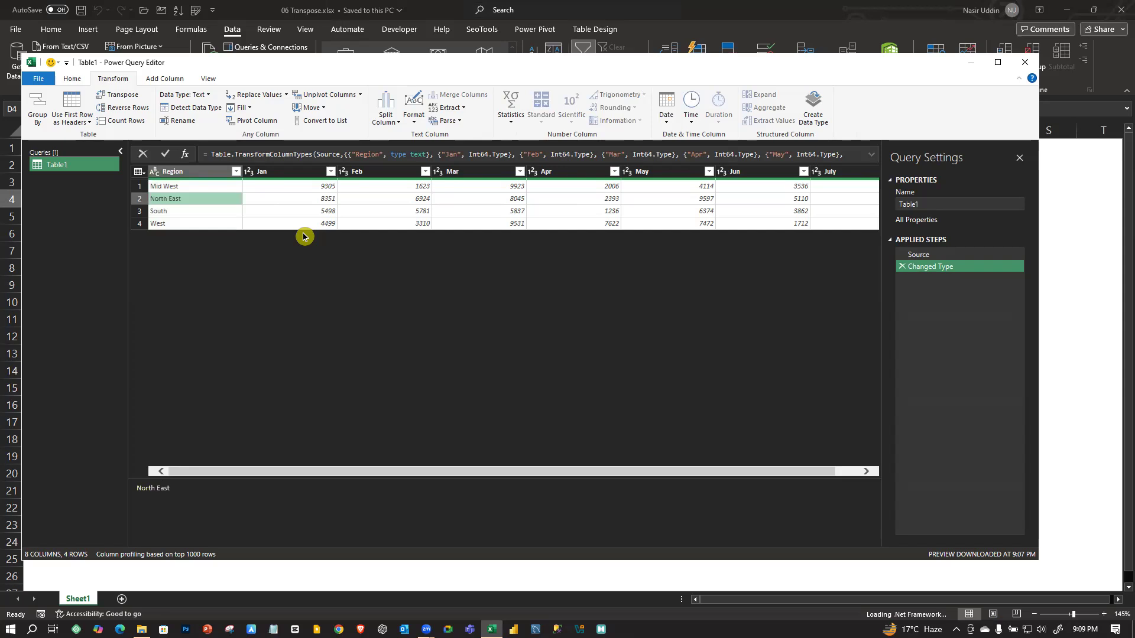
# - Demote the header row of the regional table so the Region and month names become its first row
pyautogui.click(71, 78)
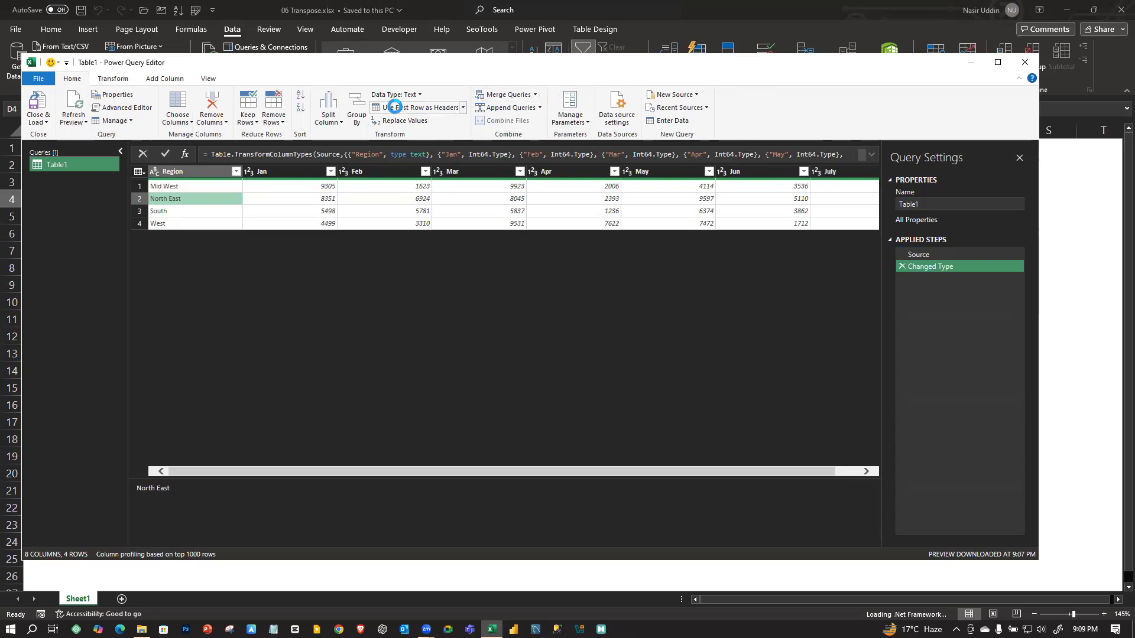
pyautogui.click(463, 107)
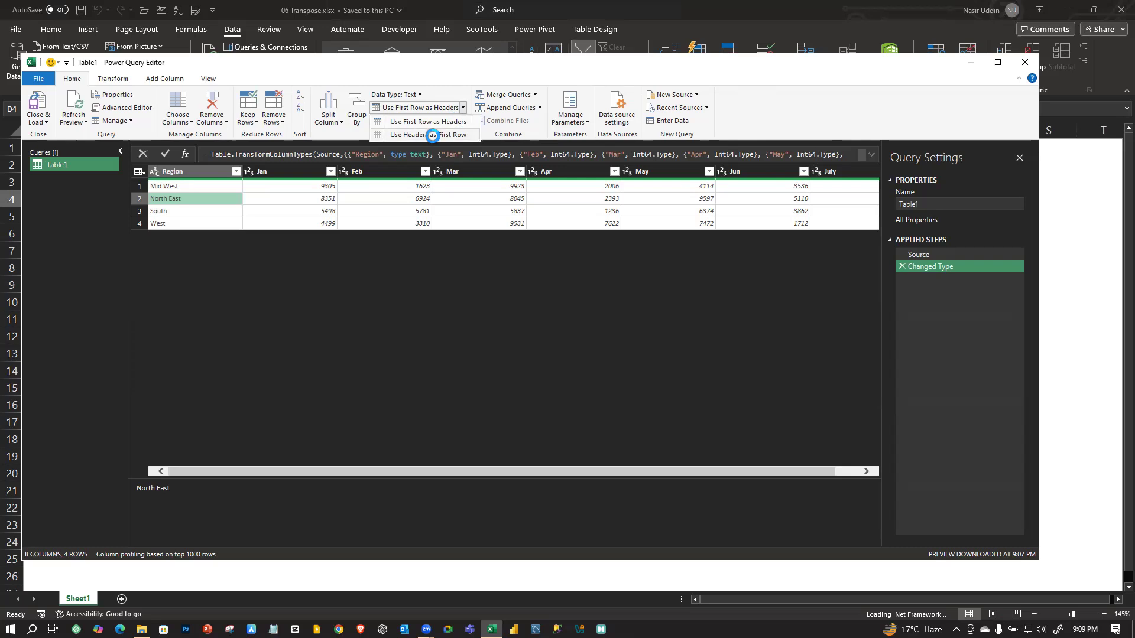
pyautogui.click(444, 135)
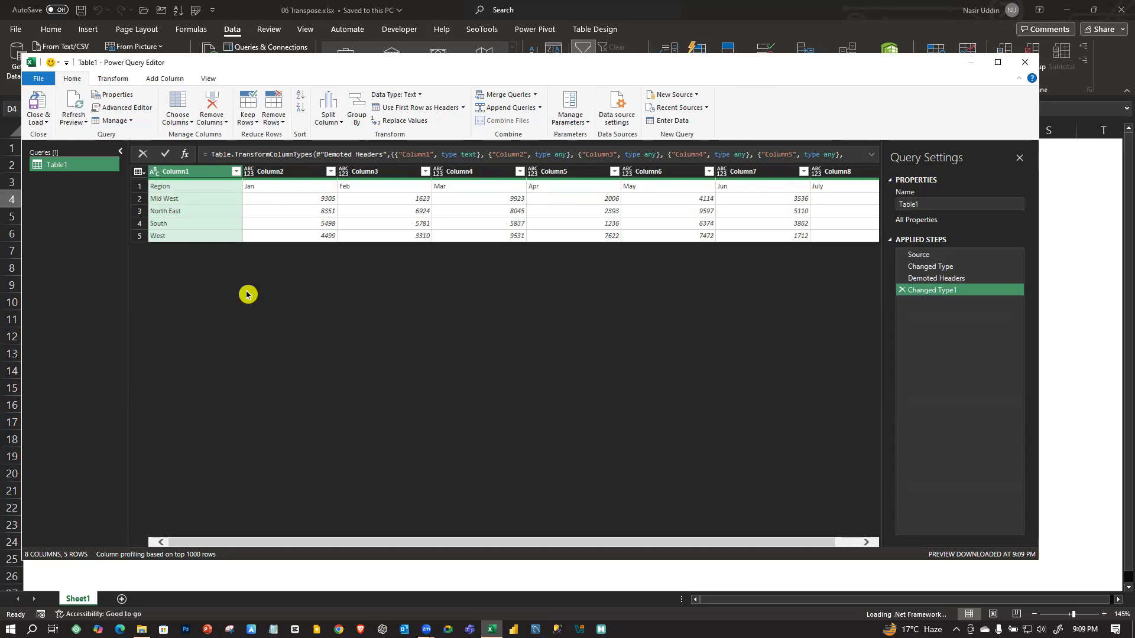
pyautogui.click(264, 222)
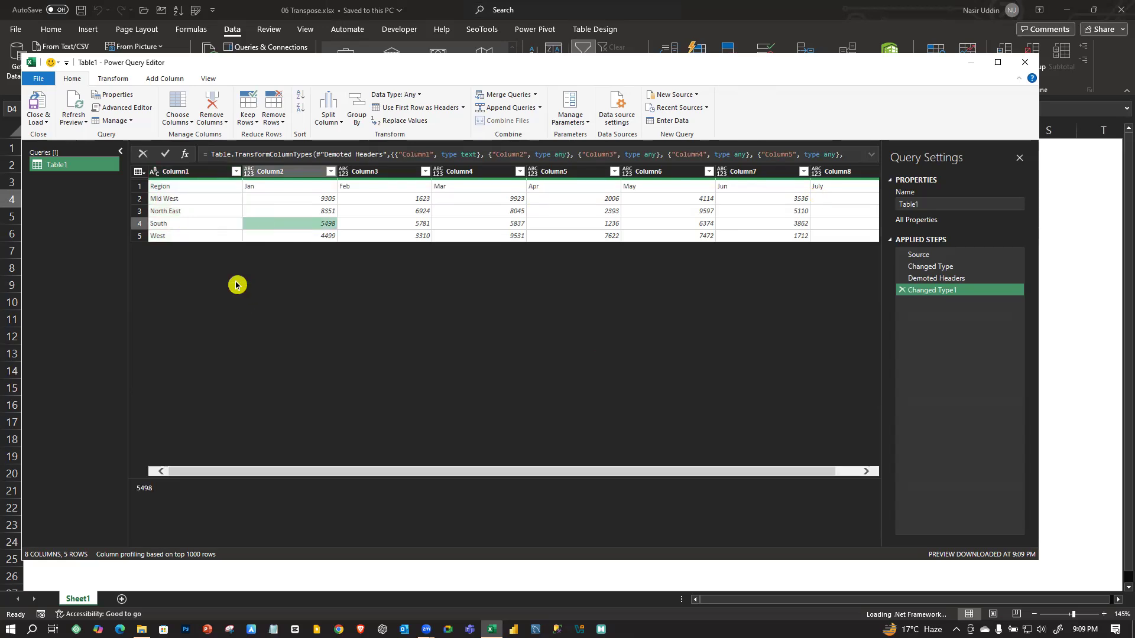
pyautogui.click(192, 190)
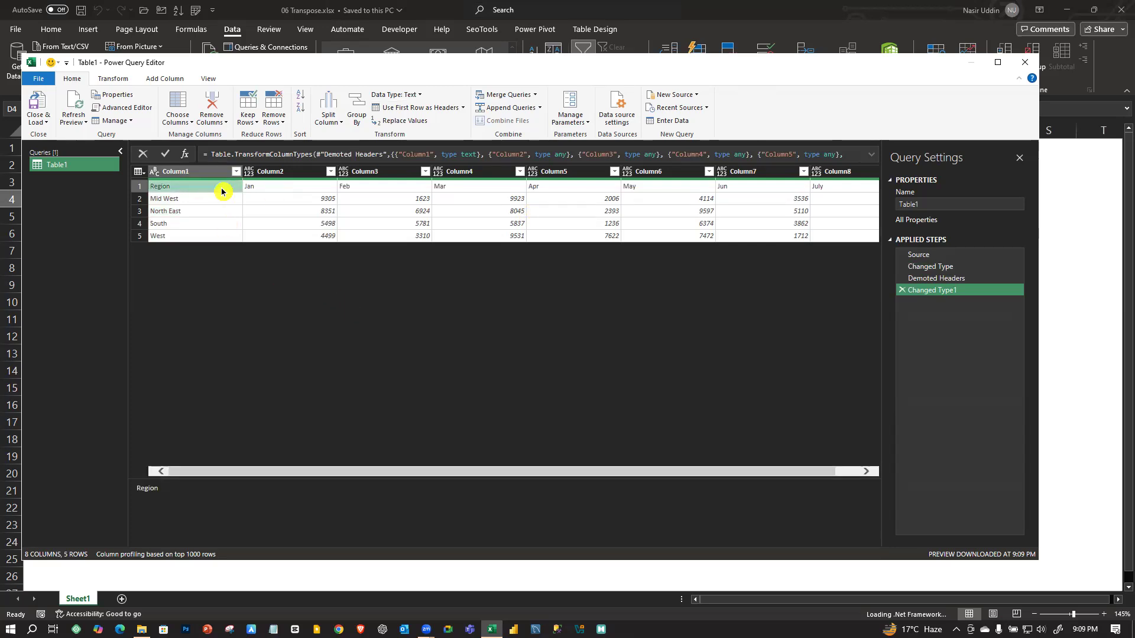
# - Select all eight columns, Column1 through Column8, and transpose the table
pyautogui.click(201, 171)
pyautogui.keyDown('ctrl'); pyautogui.click(274, 174); pyautogui.keyUp('ctrl')
pyautogui.keyDown('ctrl'); pyautogui.click(376, 175); pyautogui.keyUp('ctrl')
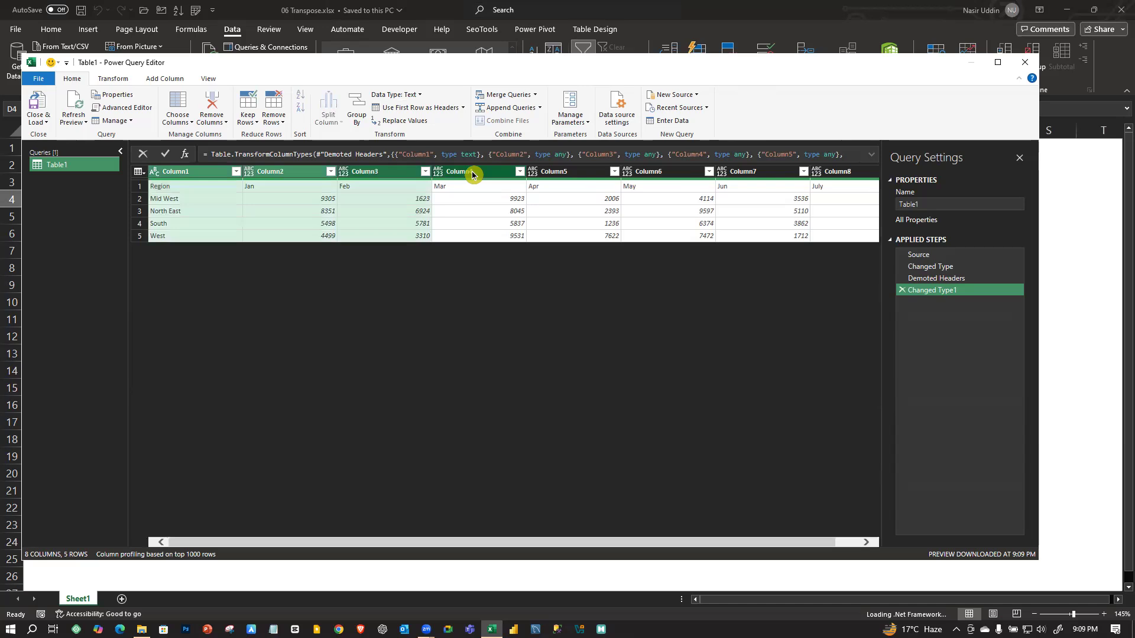
pyautogui.keyDown('ctrl'); pyautogui.click(474, 175); pyautogui.keyUp('ctrl')
pyautogui.keyDown('ctrl'); pyautogui.click(577, 177); pyautogui.keyUp('ctrl')
pyautogui.keyDown('ctrl'); pyautogui.click(686, 177); pyautogui.keyUp('ctrl')
pyautogui.keyDown('ctrl'); pyautogui.click(756, 175); pyautogui.keyUp('ctrl')
pyautogui.keyDown('ctrl'); pyautogui.click(834, 175); pyautogui.keyUp('ctrl')
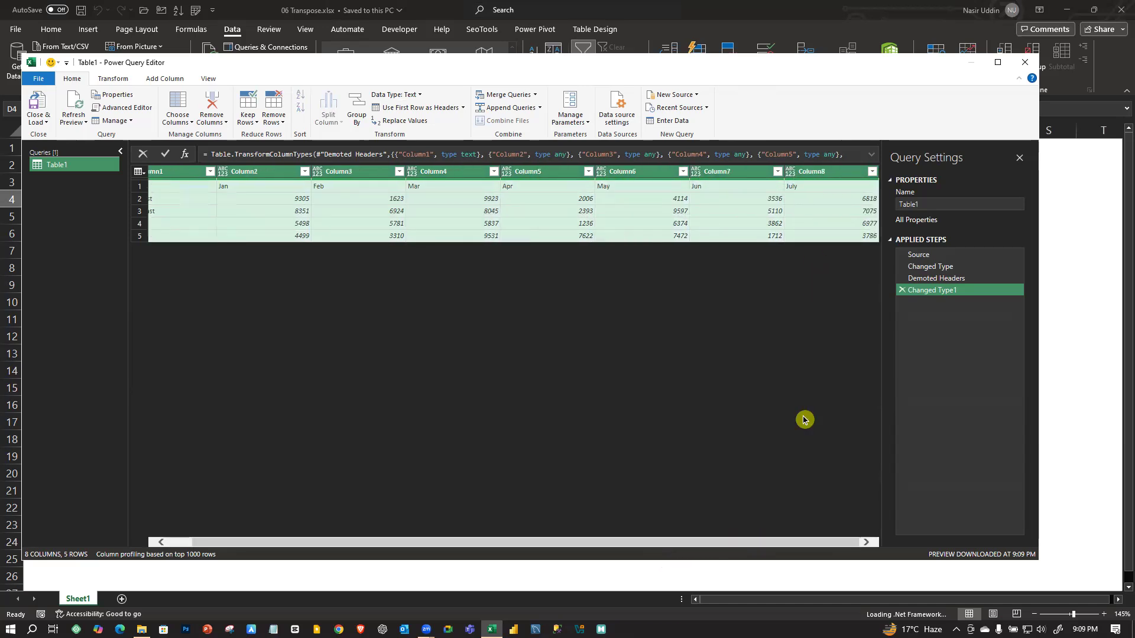
pyautogui.click(113, 78)
pyautogui.click(126, 95)
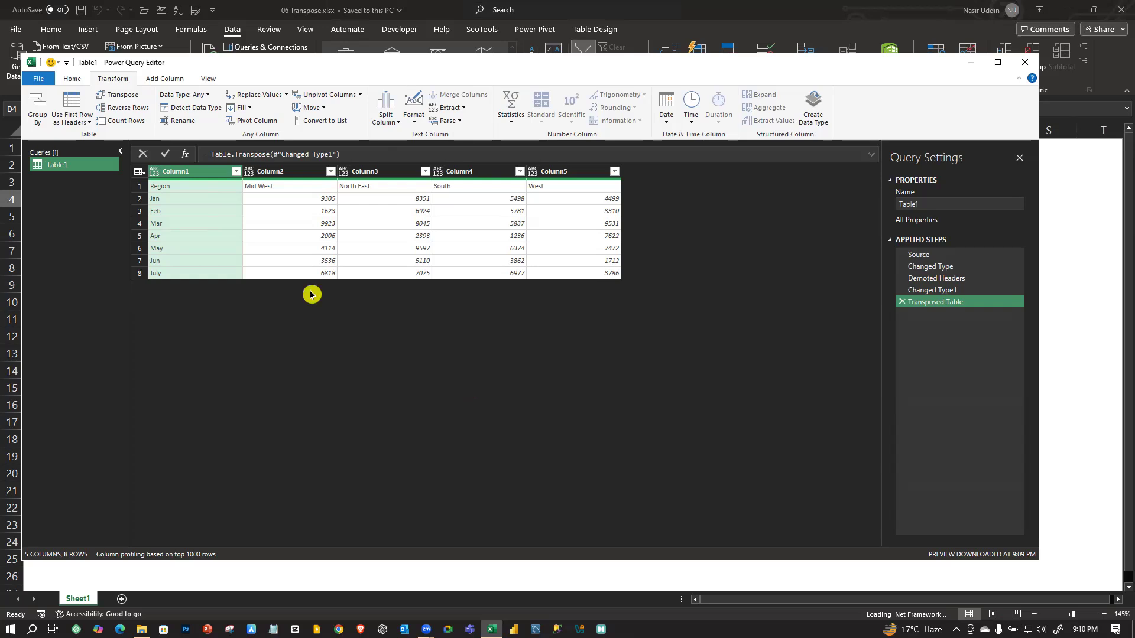
# - Reverse the row order of the transposed table, and reverse it back again
pyautogui.click(253, 236)
pyautogui.click(162, 226)
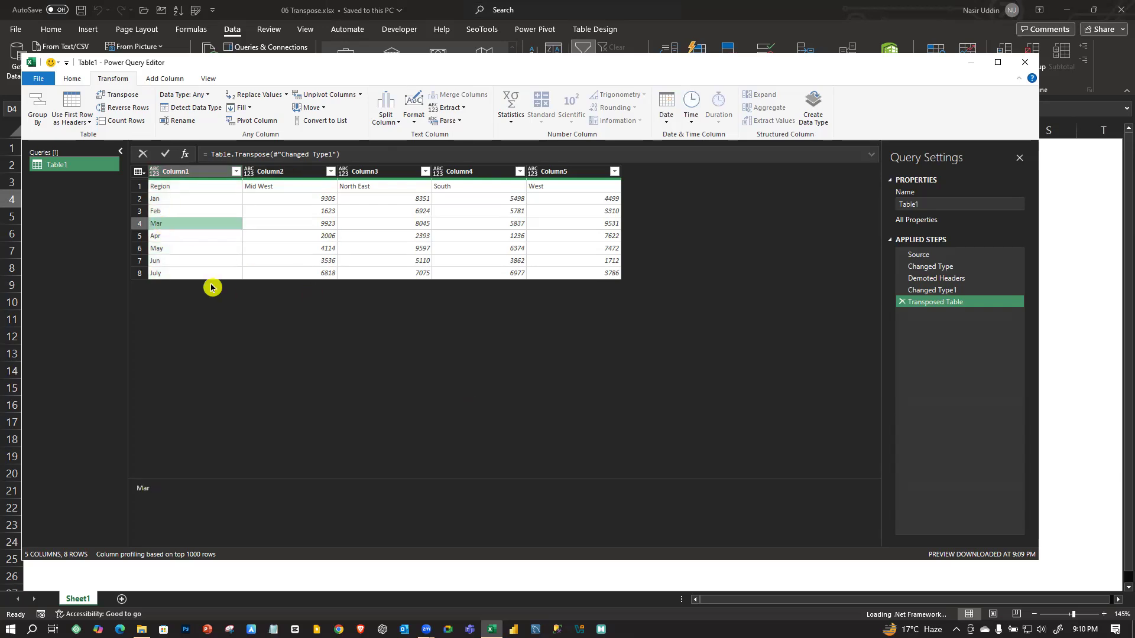
pyautogui.click(181, 202)
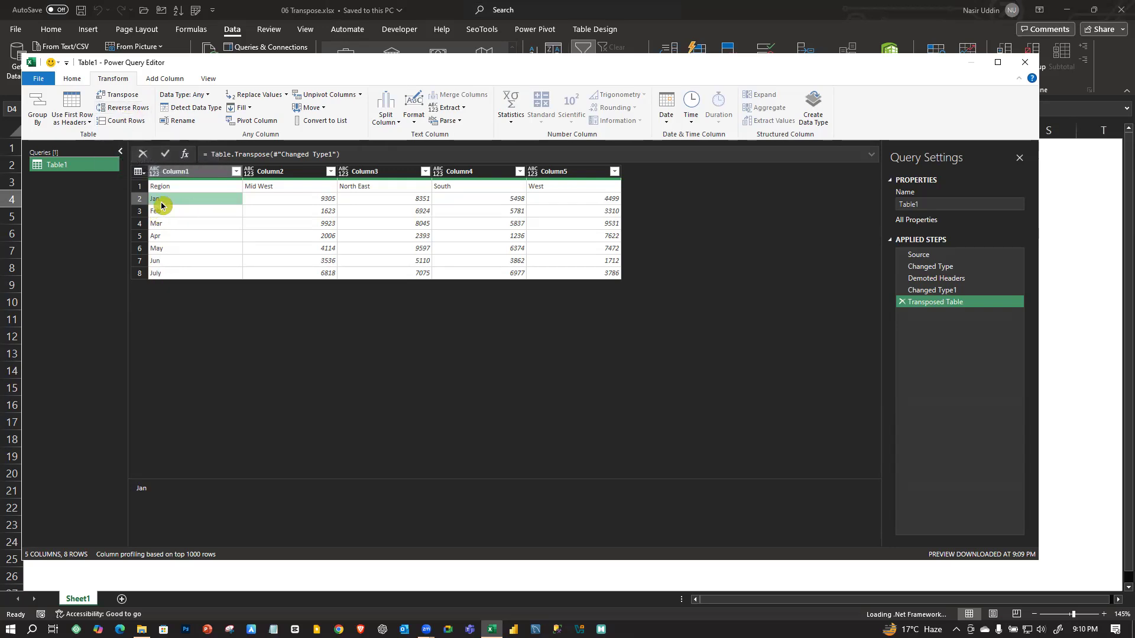
pyautogui.click(128, 110)
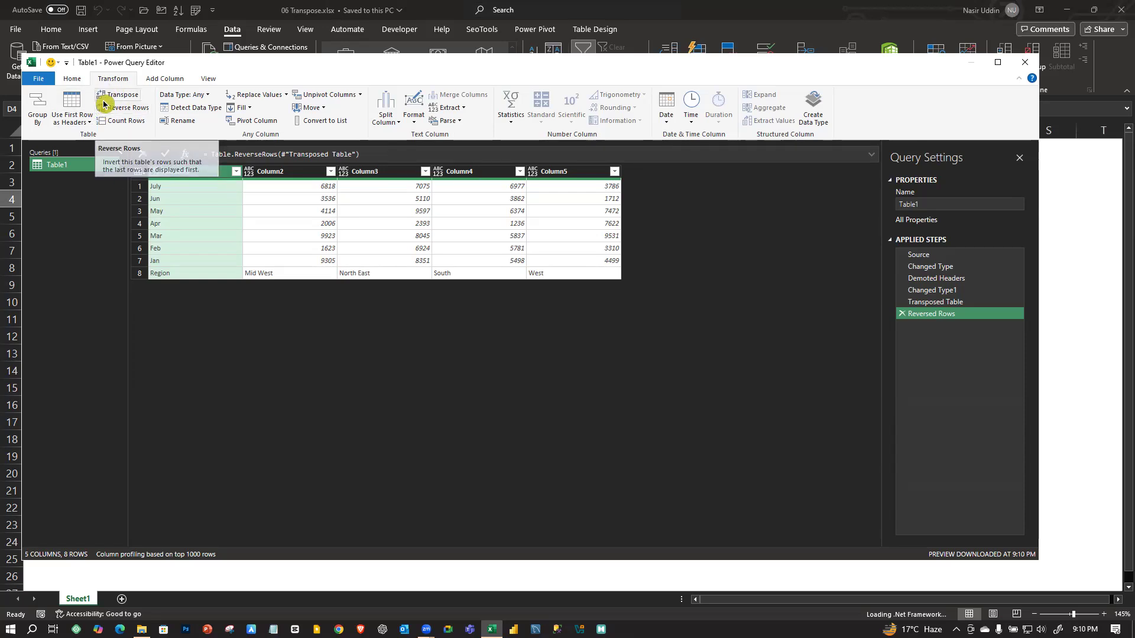
pyautogui.click(134, 107)
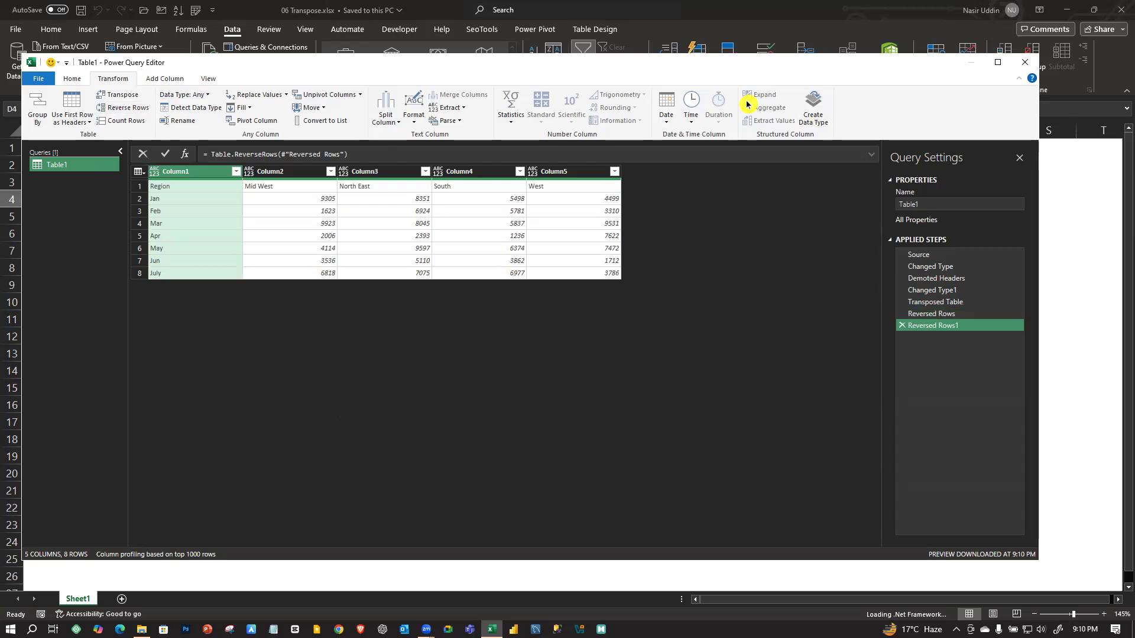
# - Close the Power Query Editor and discard the query changes
pyautogui.moveTo(445, 69); pyautogui.dragTo(423, 103)
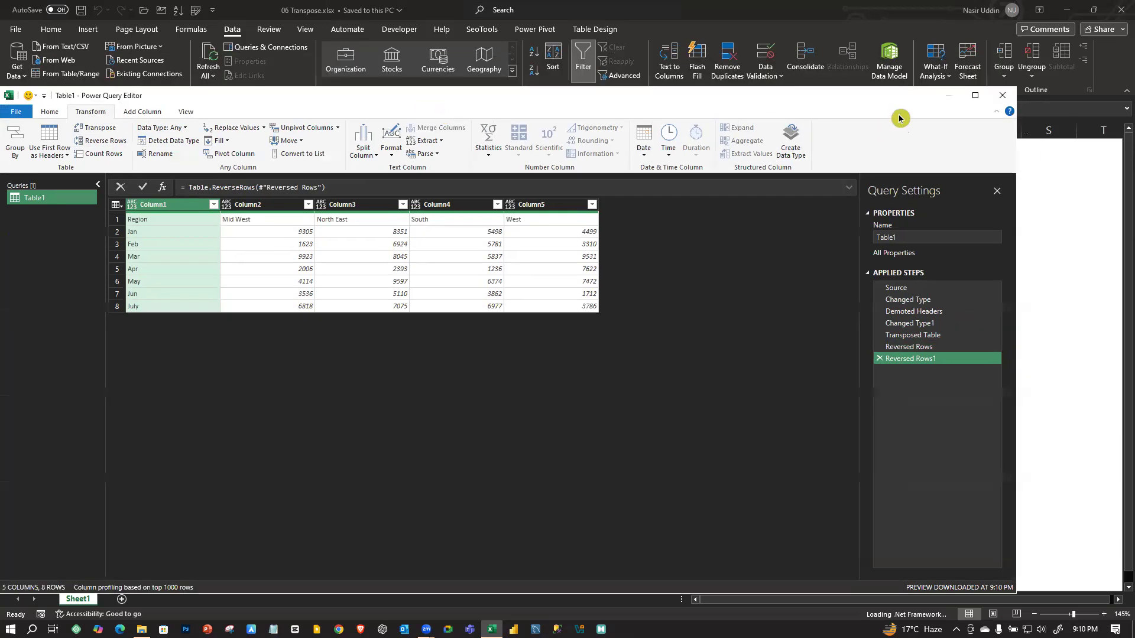
pyautogui.click(1005, 96)
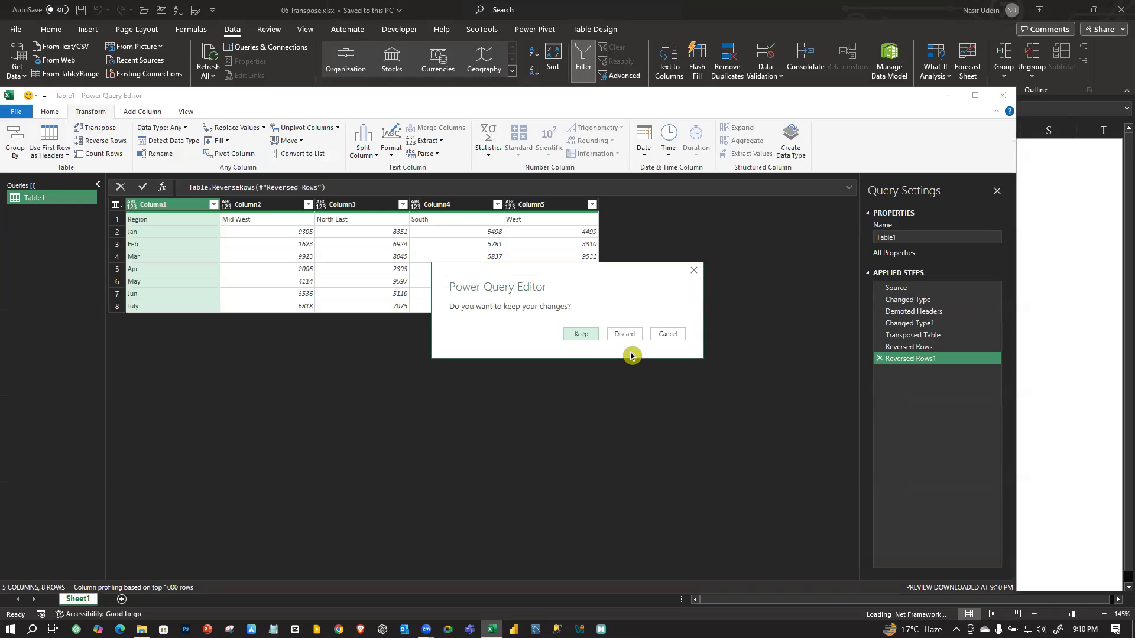
pyautogui.click(625, 333)
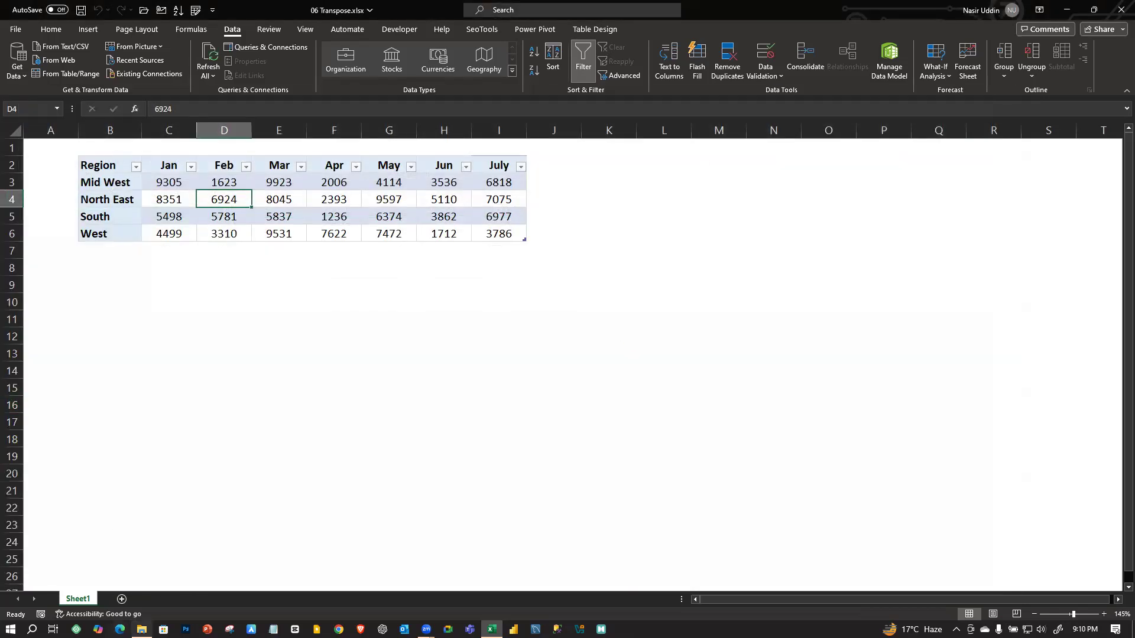
pyautogui.click(141, 629)
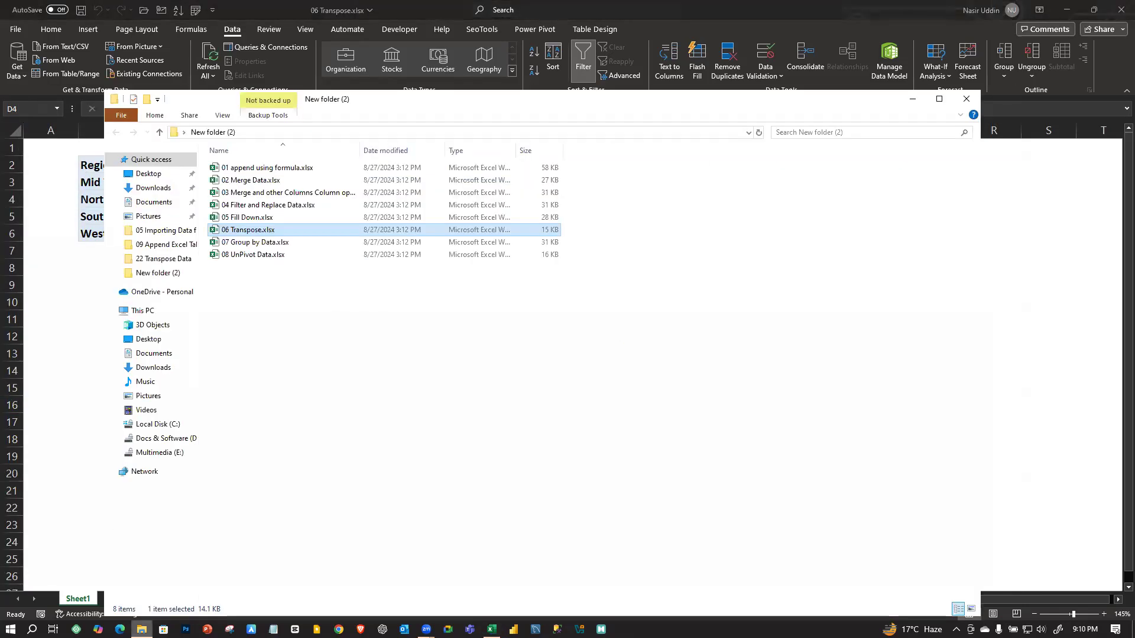
pyautogui.hotkey('alt', 'Tab')
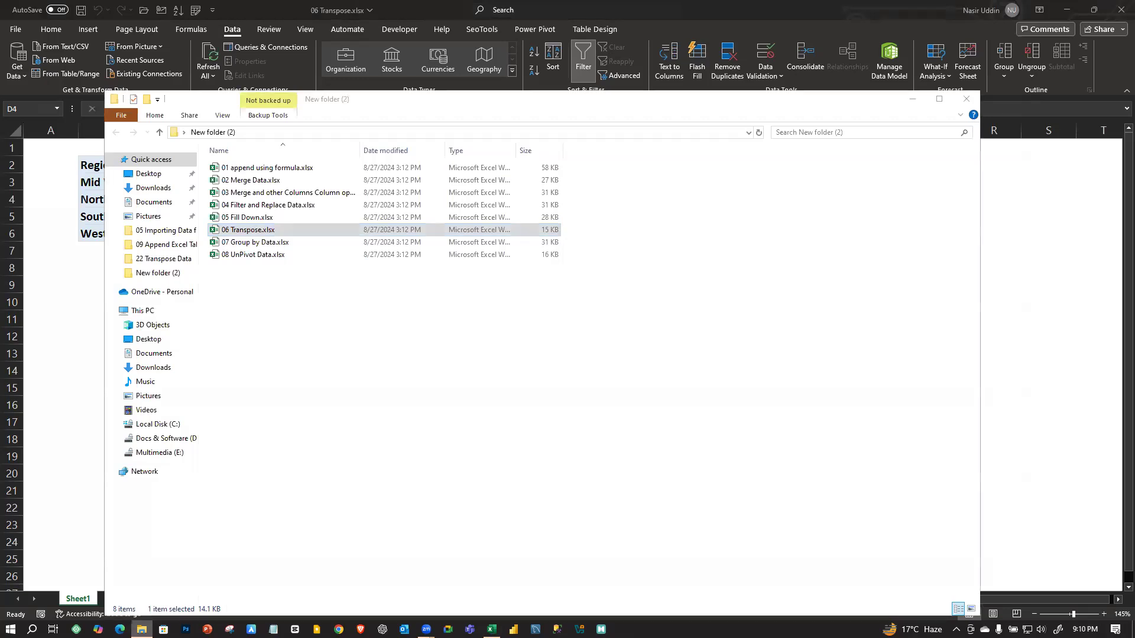
pyautogui.moveTo(284, 303); pyautogui.dragTo(291, 322)
pyautogui.click(249, 383)
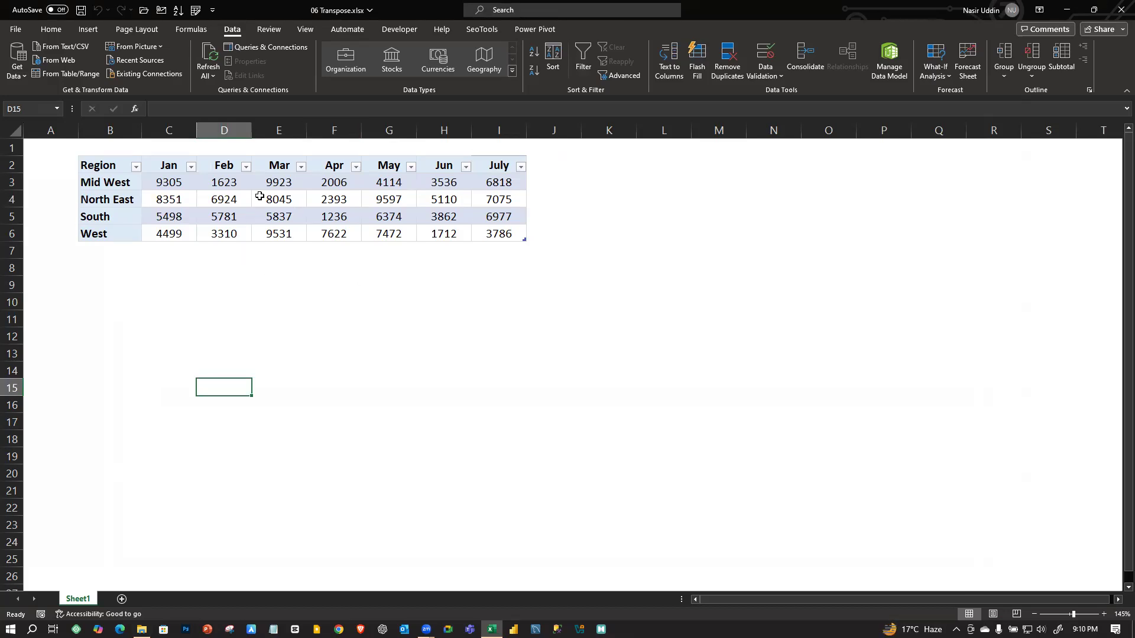
pyautogui.rightClick(207, 203)
pyautogui.click(532, 342)
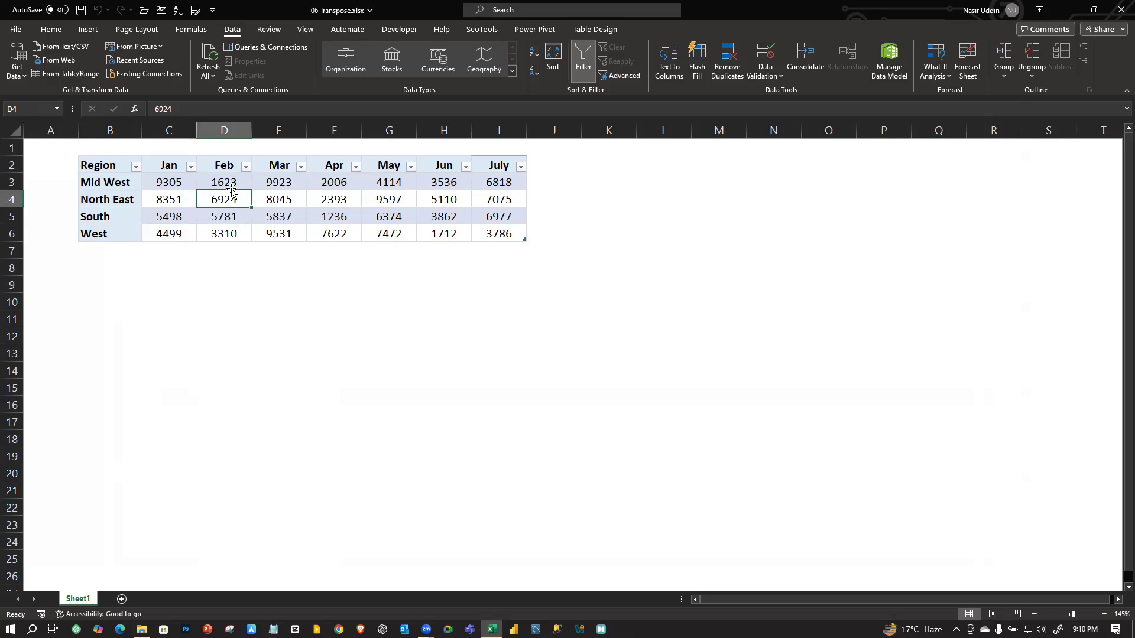
pyautogui.click(283, 278)
pyautogui.click(226, 201)
pyautogui.click(275, 317)
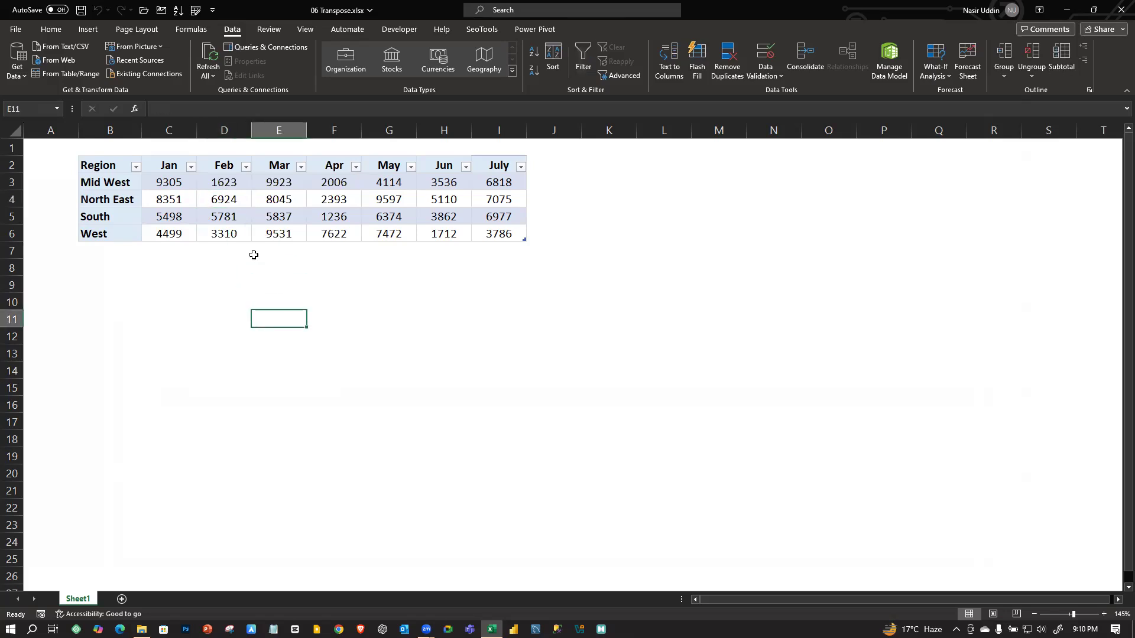
# - Load the regional monthly table from the worksheet into the Power Query Editor again
pyautogui.click(224, 206)
pyautogui.click(223, 287)
pyautogui.rightClick(220, 202)
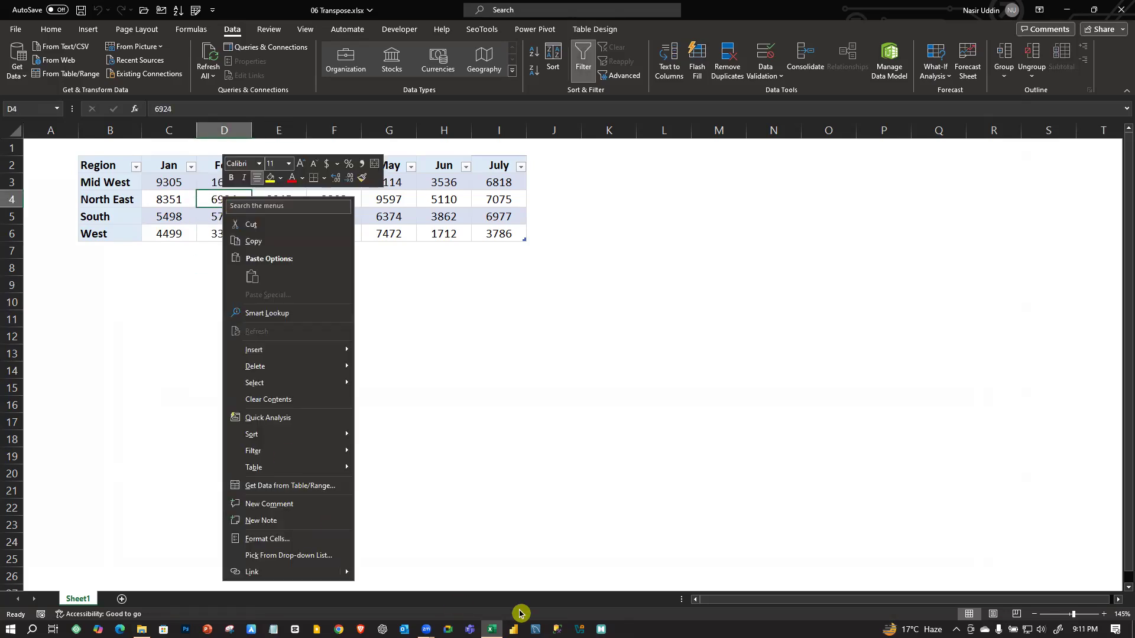
pyautogui.click(66, 76)
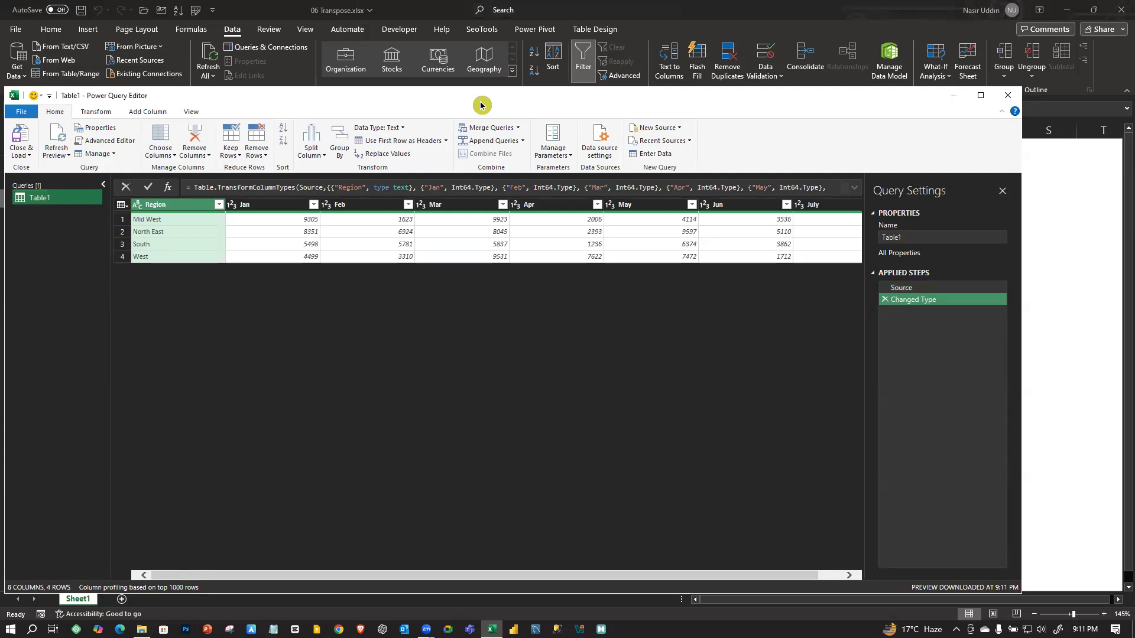
# - Reposition and enlarge the Power Query Editor window, and narrow the Query Settings pane so every month column fits
pyautogui.moveTo(475, 107); pyautogui.dragTo(550, 67)
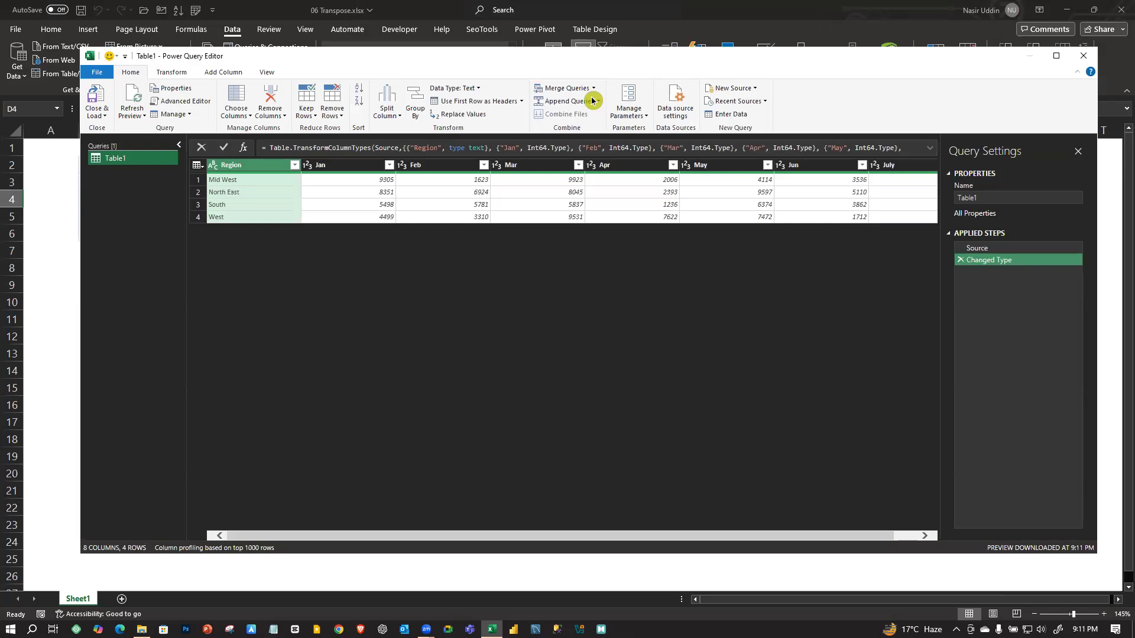
pyautogui.moveTo(593, 54); pyautogui.dragTo(550, 45)
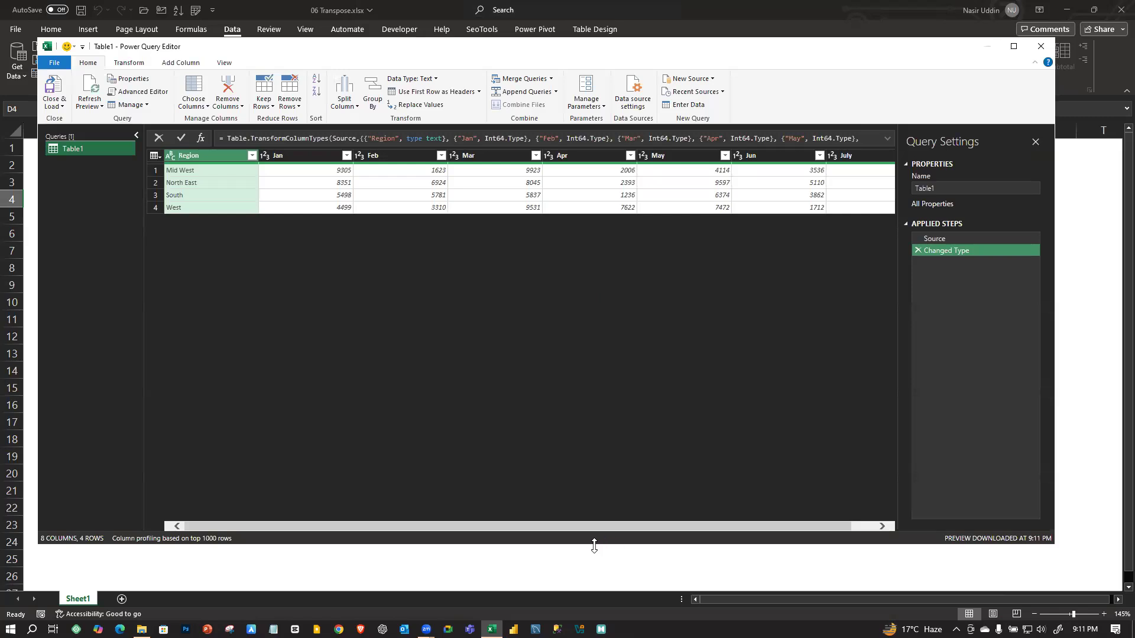
pyautogui.moveTo(594, 546); pyautogui.dragTo(596, 579)
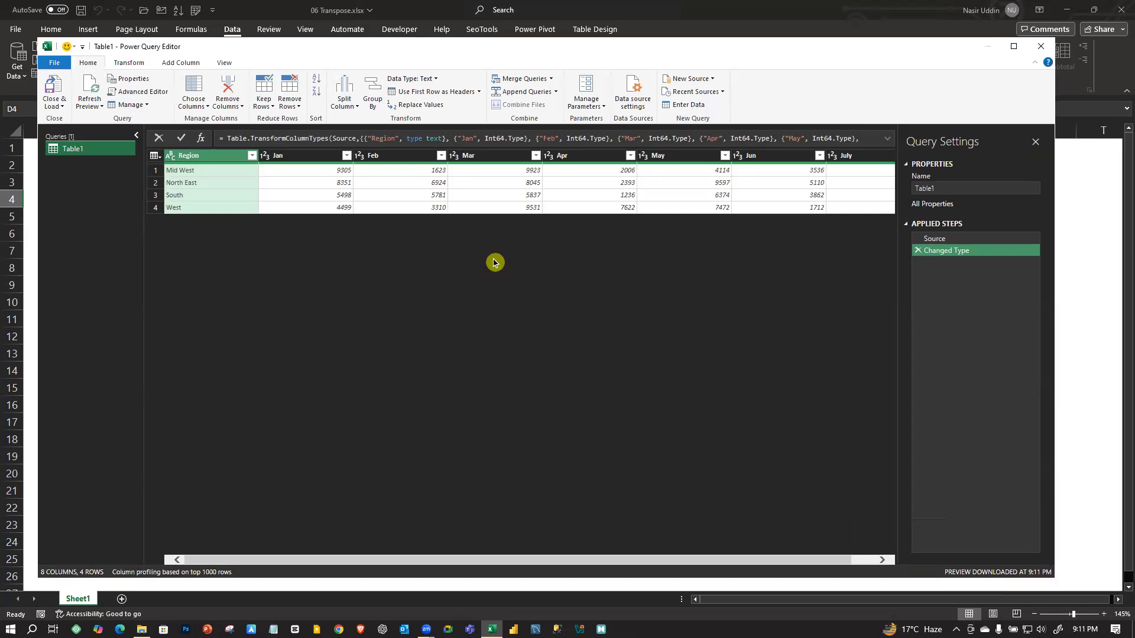
pyautogui.moveTo(898, 296); pyautogui.dragTo(958, 296)
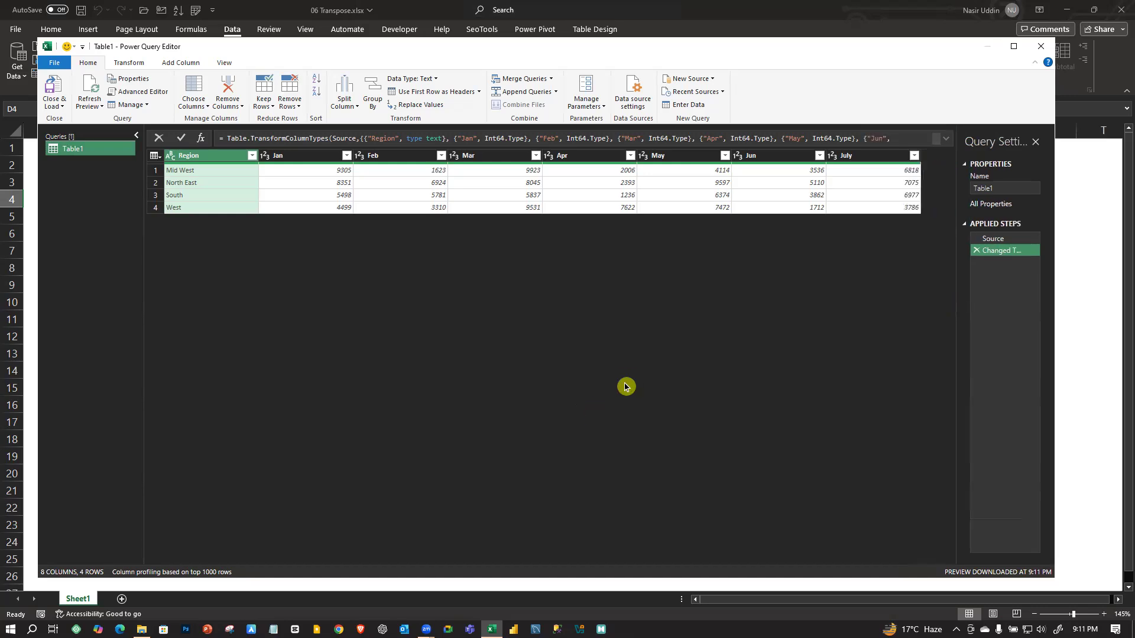
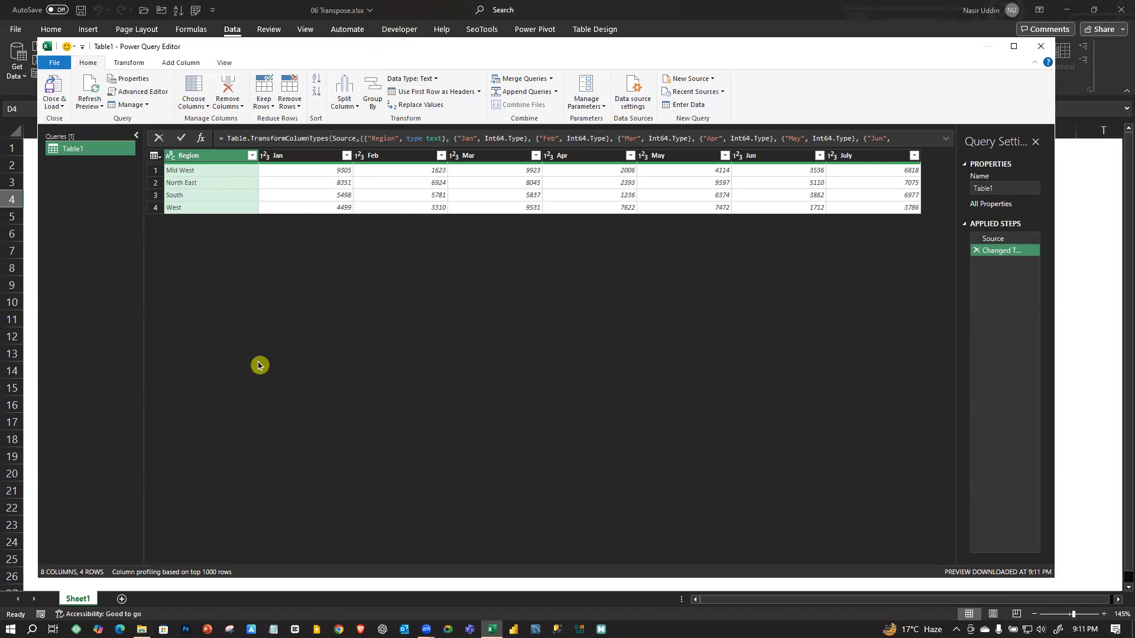
# - Unpivot the Jan through July columns into attribute and value columns, and remove the unpivot from the applied steps
pyautogui.click(296, 157)
pyautogui.moveTo(296, 158); pyautogui.dragTo(869, 159)
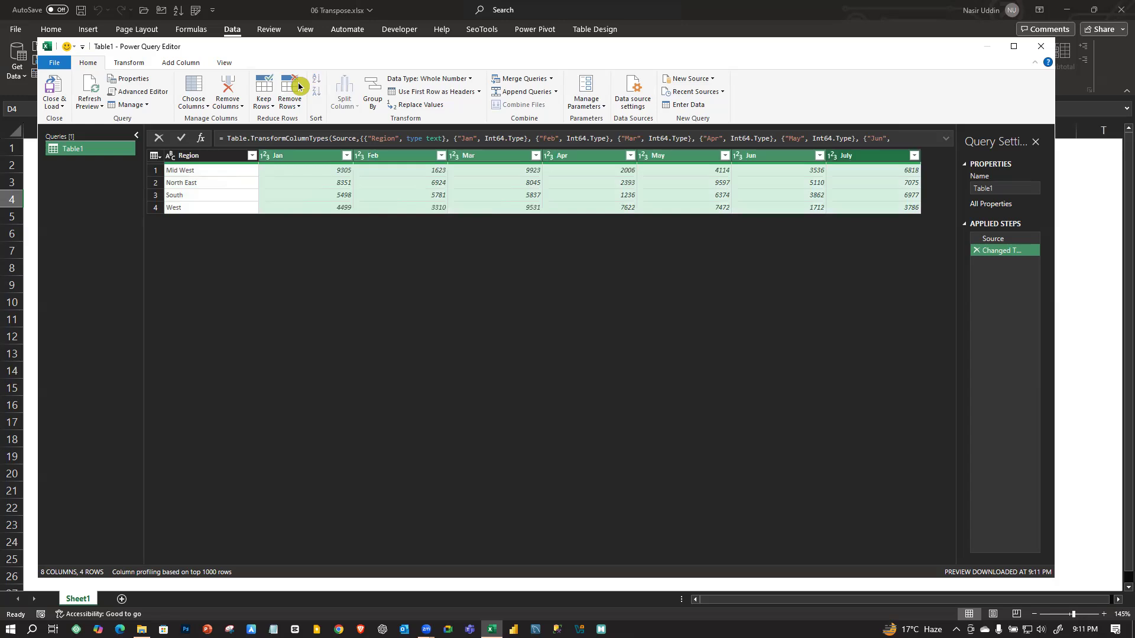
pyautogui.click(124, 65)
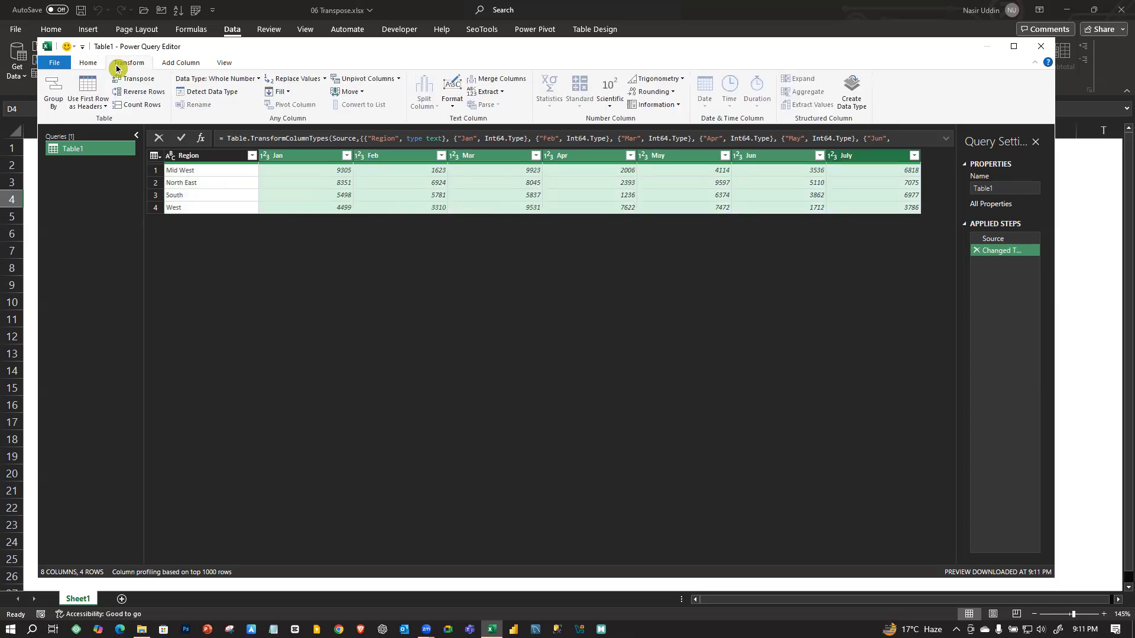
pyautogui.click(399, 79)
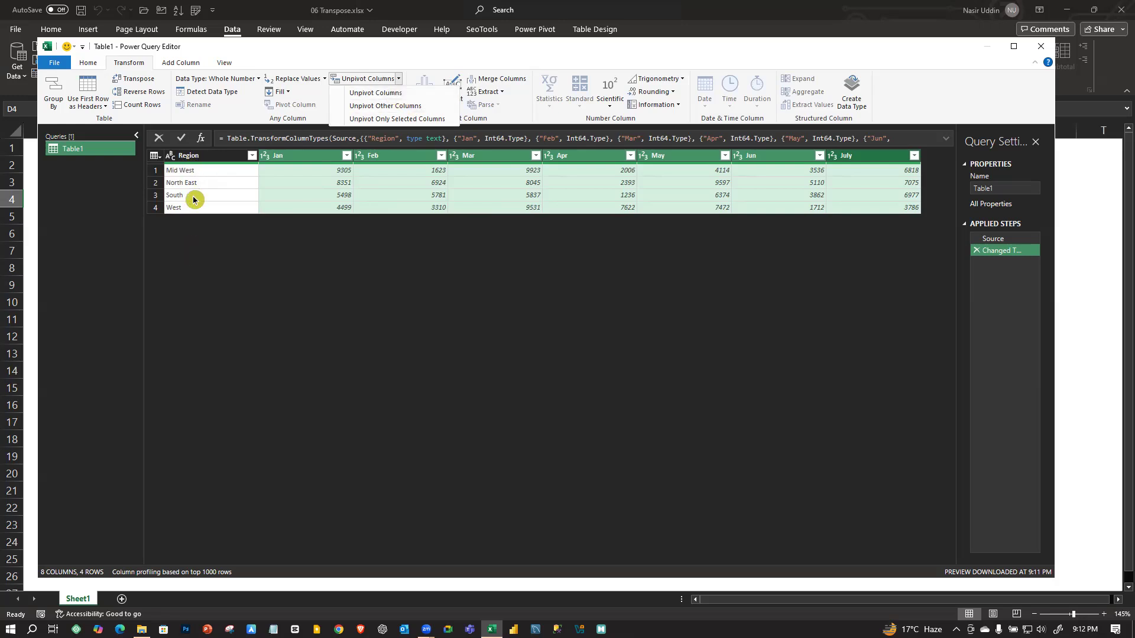
pyautogui.click(386, 95)
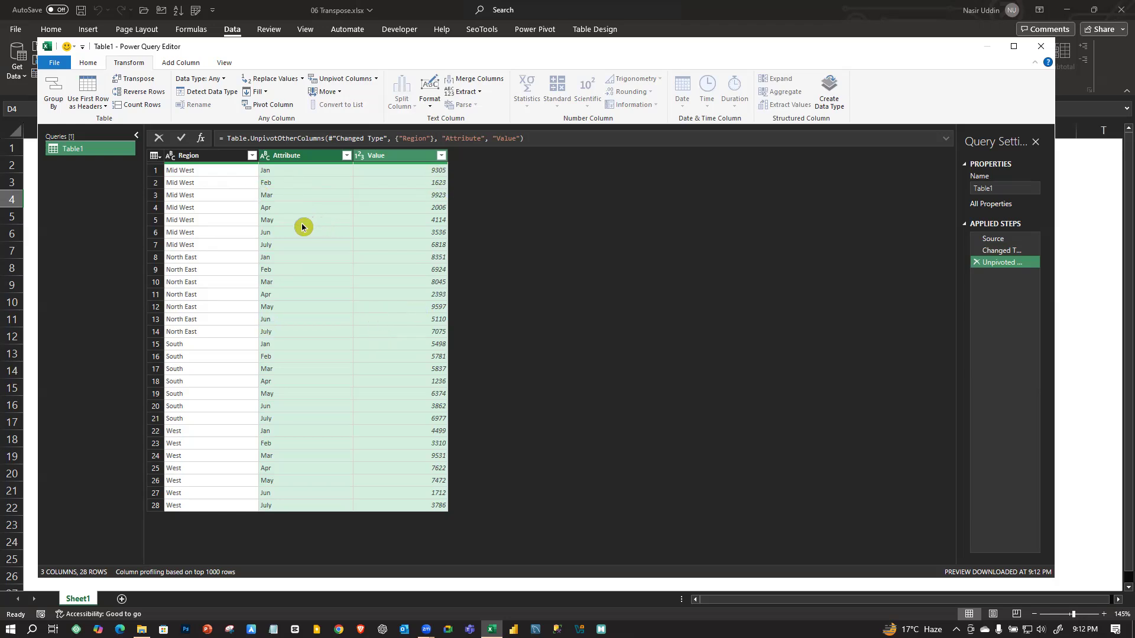
pyautogui.click(977, 266)
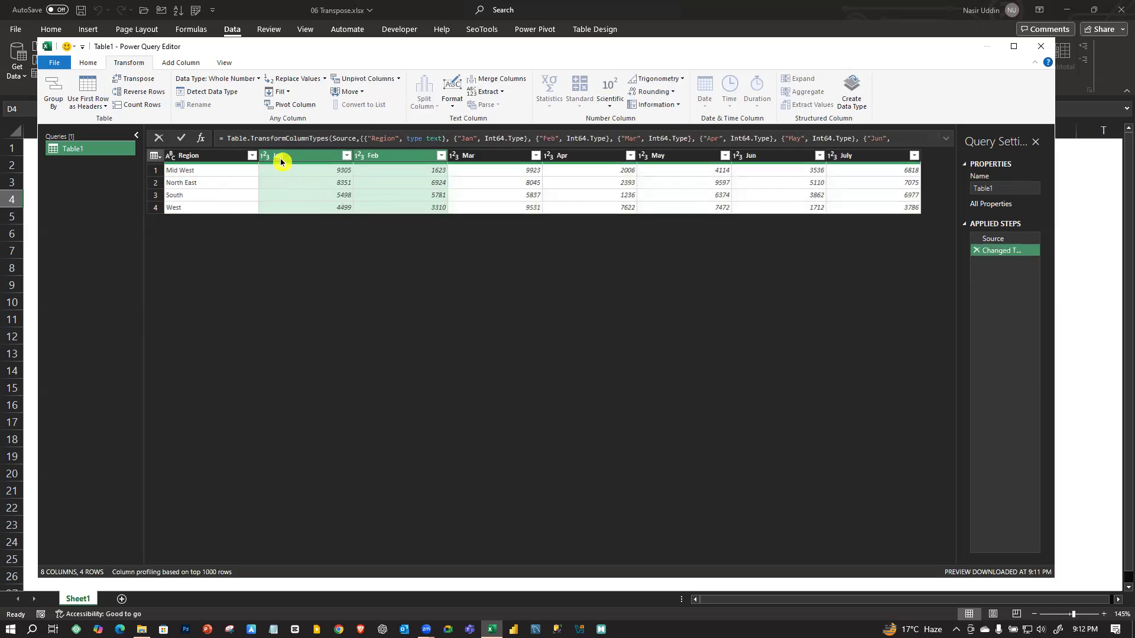
# - Unpivot only the Region column of the regional monthly table, and remove that unpivot from the applied steps
pyautogui.click(187, 154)
pyautogui.click(186, 207)
pyautogui.click(218, 155)
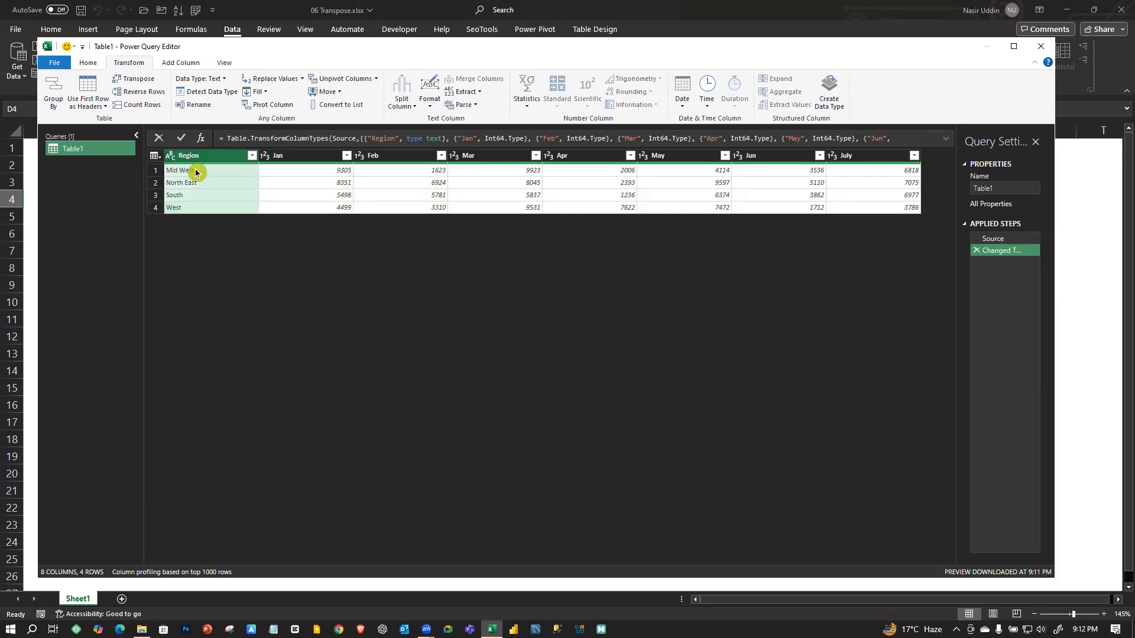
pyautogui.click(290, 157)
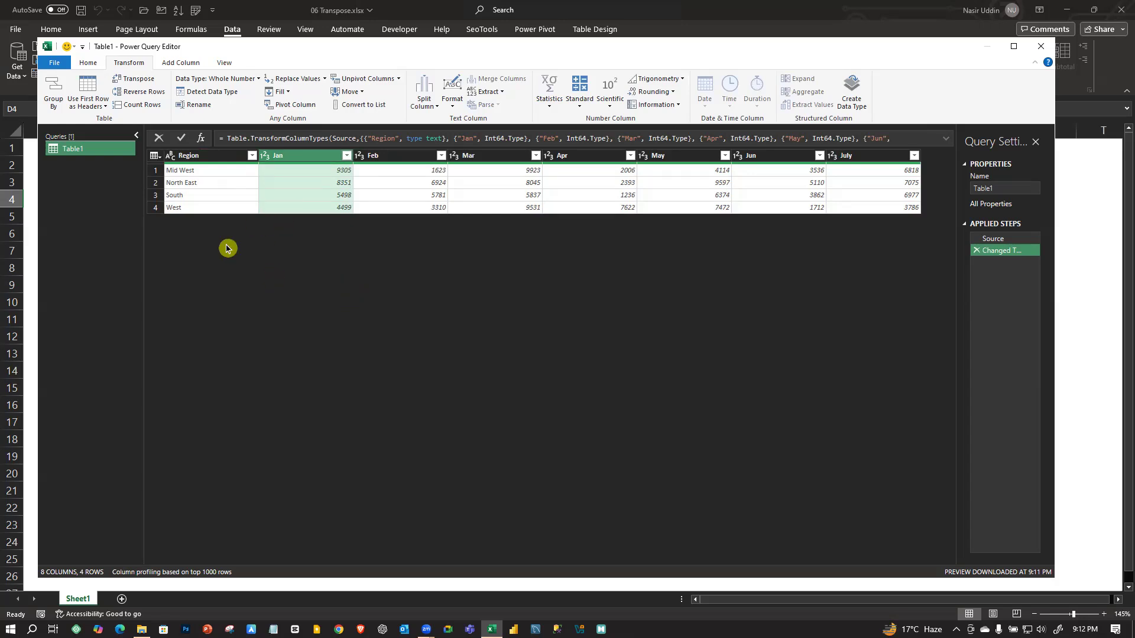
pyautogui.press('Left')
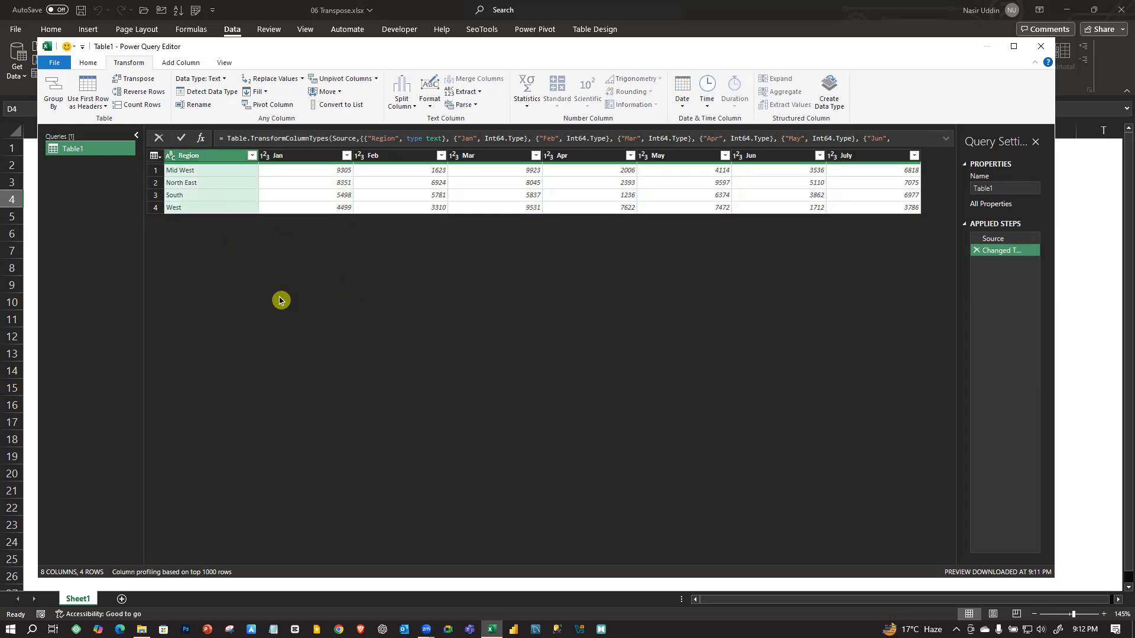
pyautogui.rightClick(193, 157)
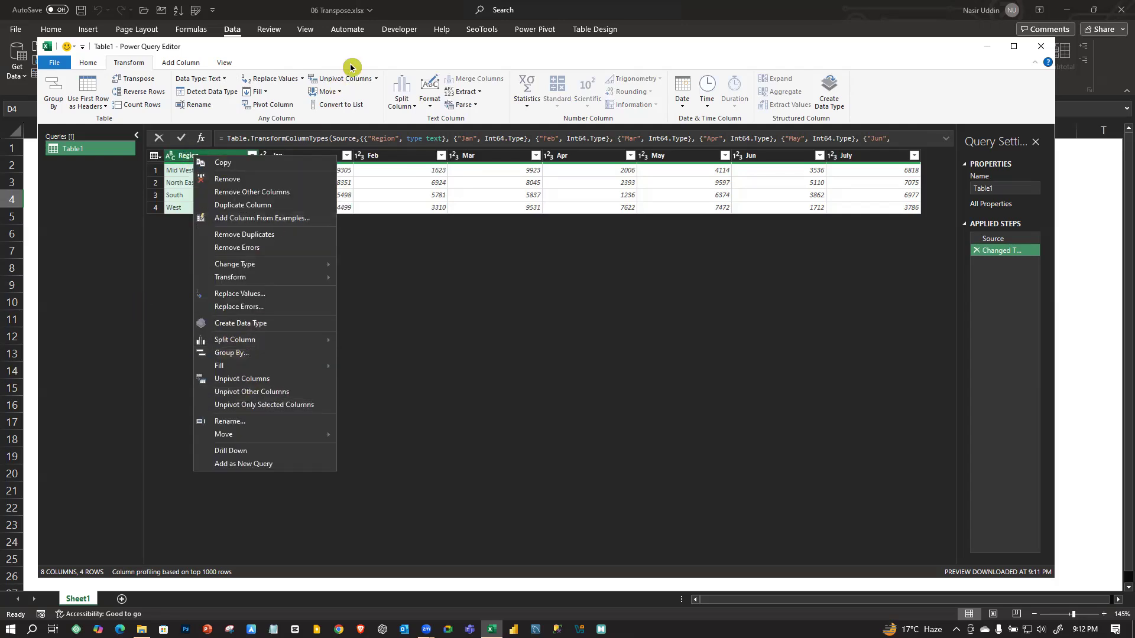
pyautogui.click(274, 386)
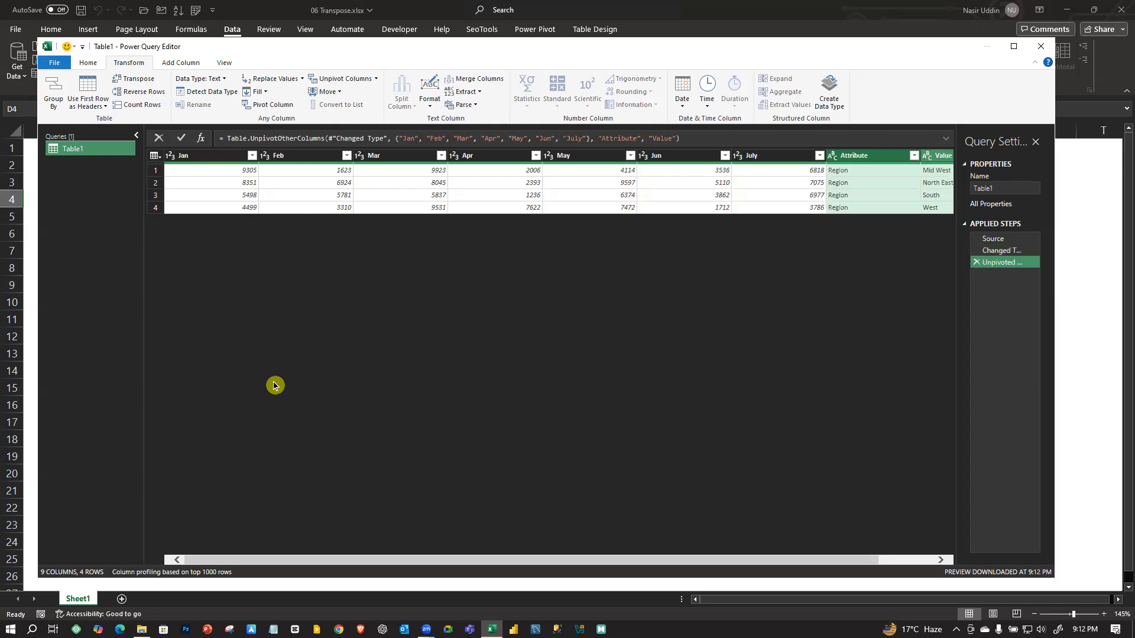
pyautogui.click(978, 263)
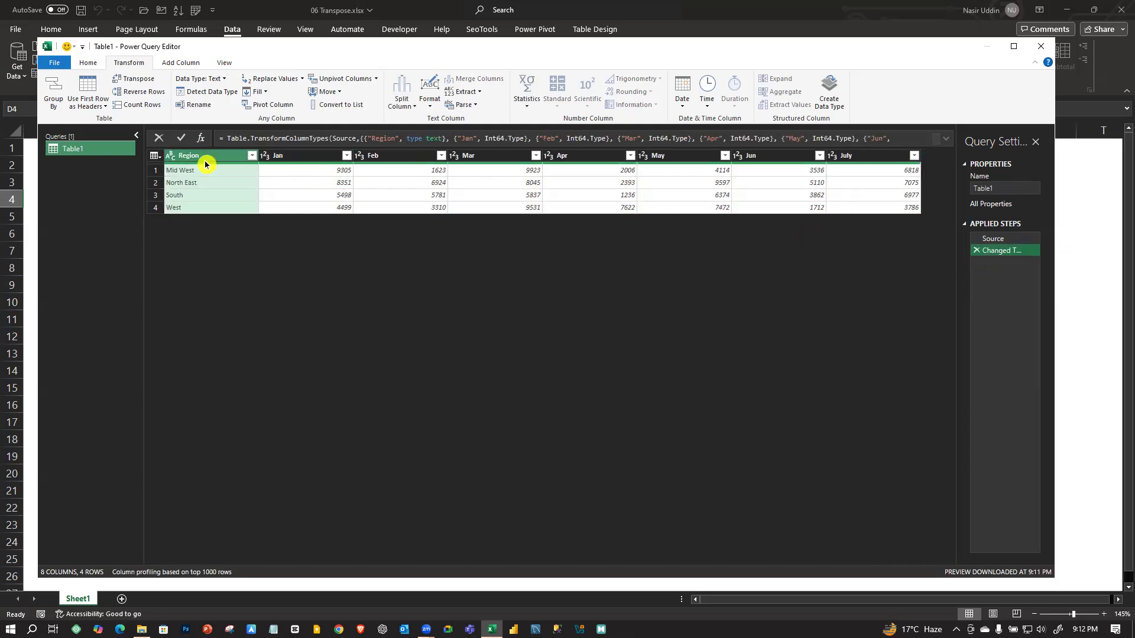
# - Select the month columns Jan, Feb, Mar and Apr together, leaving the Region column out of the selection
pyautogui.rightClick(188, 157)
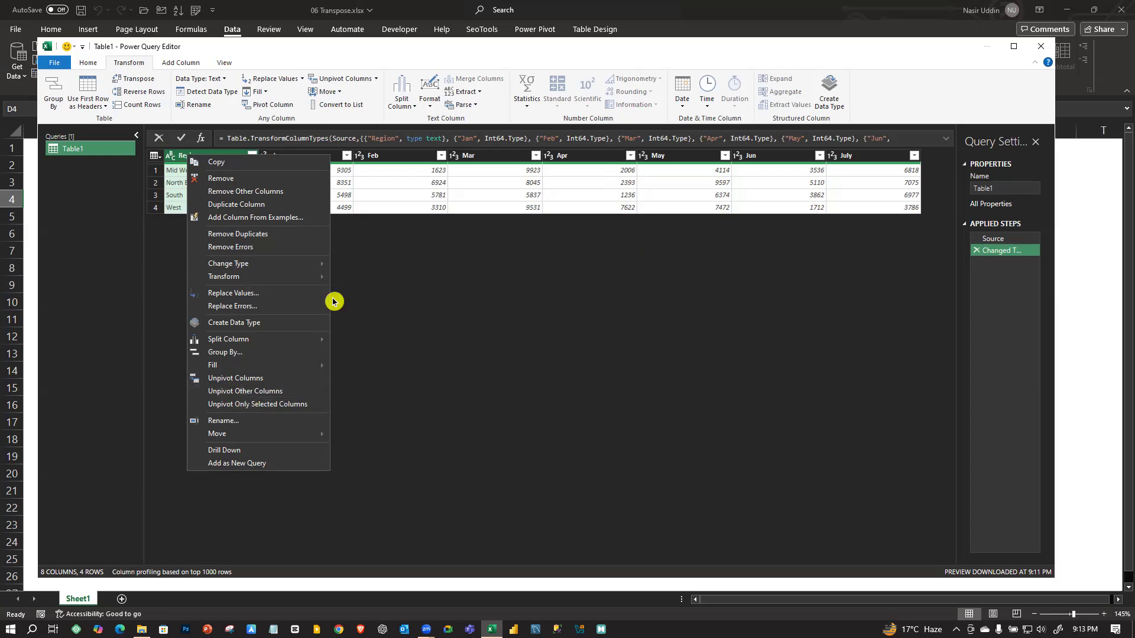
pyautogui.click(390, 359)
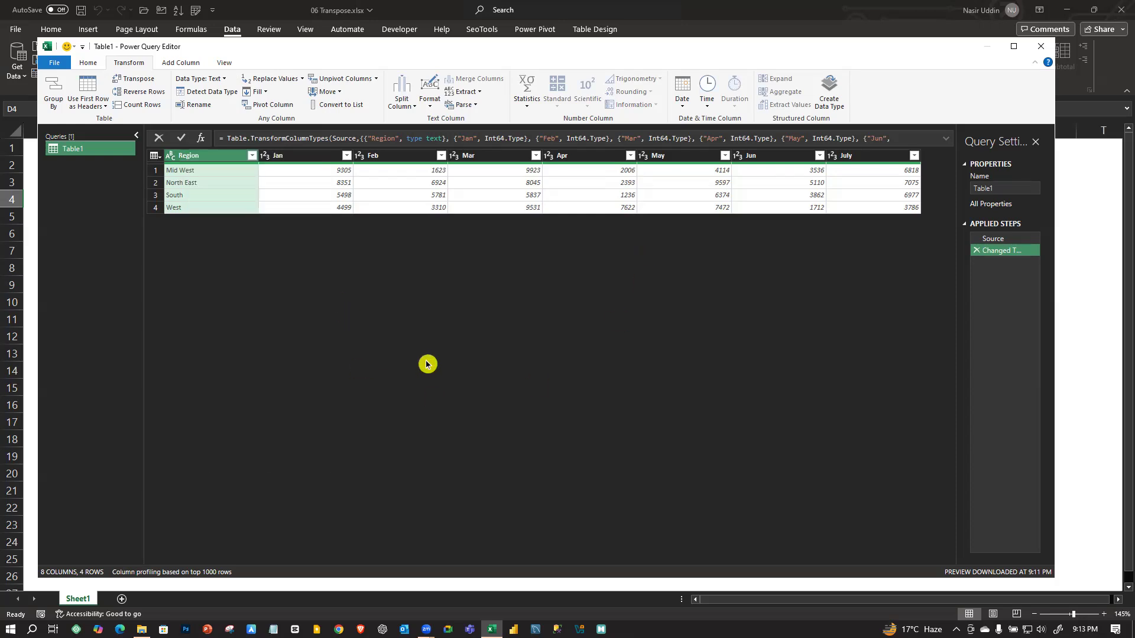
pyautogui.click(304, 156)
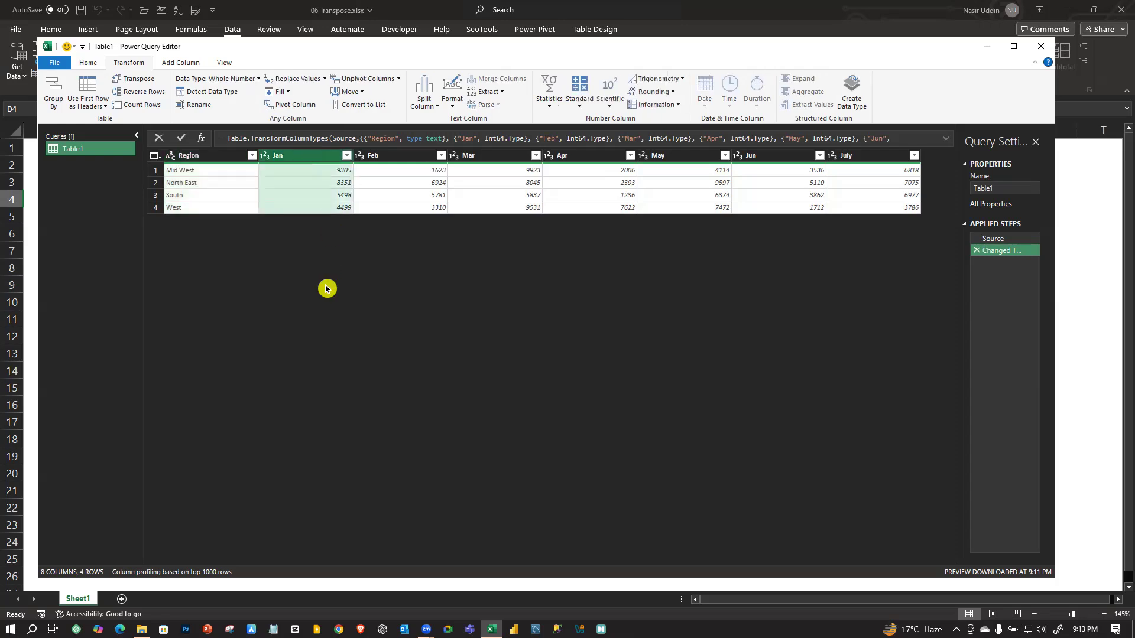
pyautogui.click(394, 161)
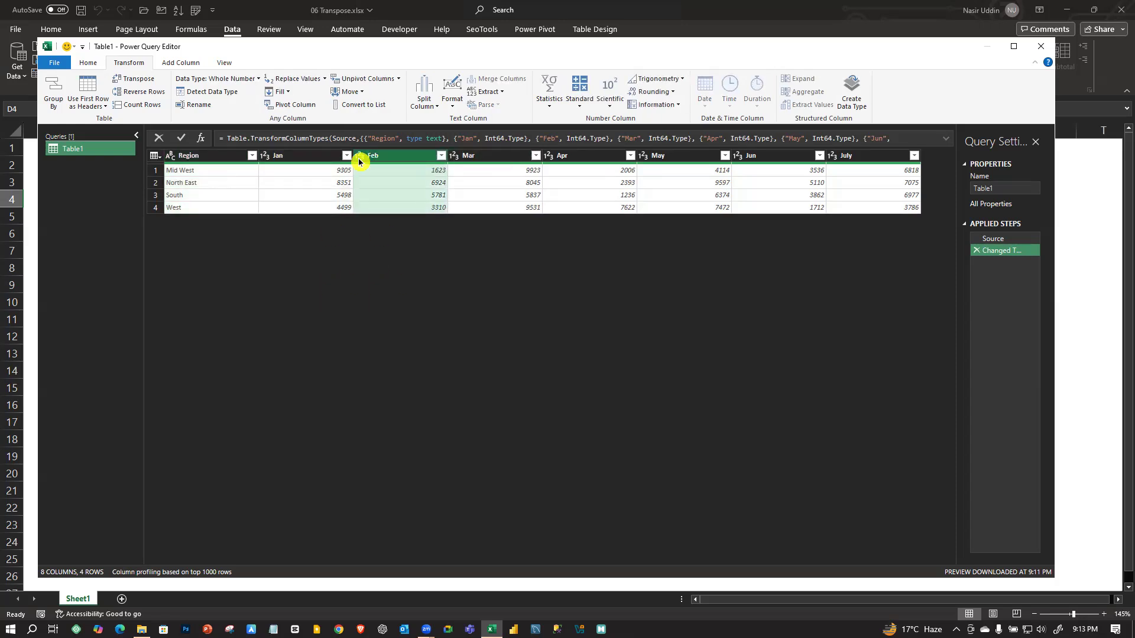
pyautogui.keyDown('ctrl'); pyautogui.click(304, 157); pyautogui.keyUp('ctrl')
pyautogui.keyDown('ctrl'); pyautogui.click(502, 157); pyautogui.keyUp('ctrl')
pyautogui.keyDown('ctrl'); pyautogui.click(597, 156); pyautogui.keyUp('ctrl')
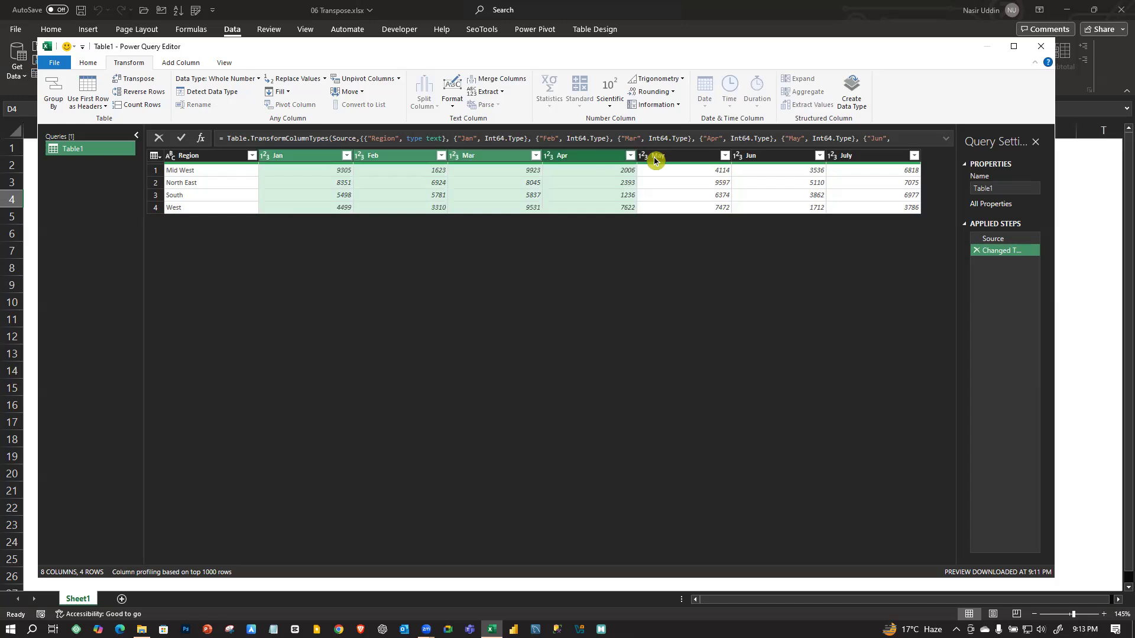
# - Try unpivoting the Jan through July columns together, and remove the resulting unpivot step from the query
pyautogui.keyDown('ctrl'); pyautogui.click(692, 156); pyautogui.keyUp('ctrl')
pyautogui.keyDown('ctrl'); pyautogui.click(780, 157); pyautogui.keyUp('ctrl')
pyautogui.keyDown('ctrl'); pyautogui.click(874, 159); pyautogui.keyUp('ctrl')
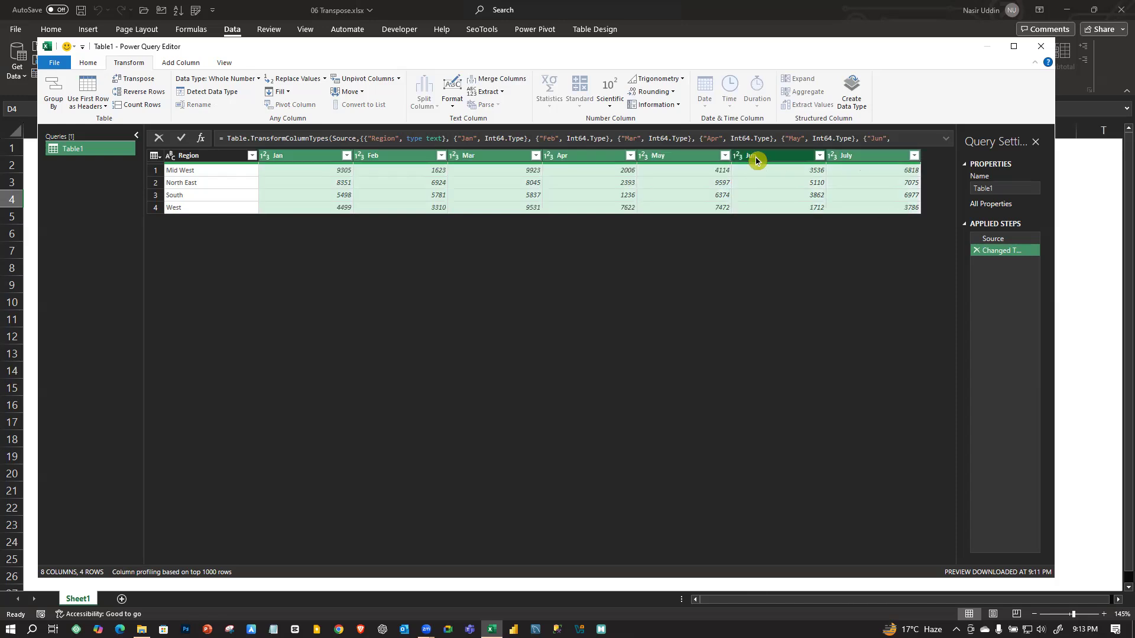
pyautogui.rightClick(757, 161)
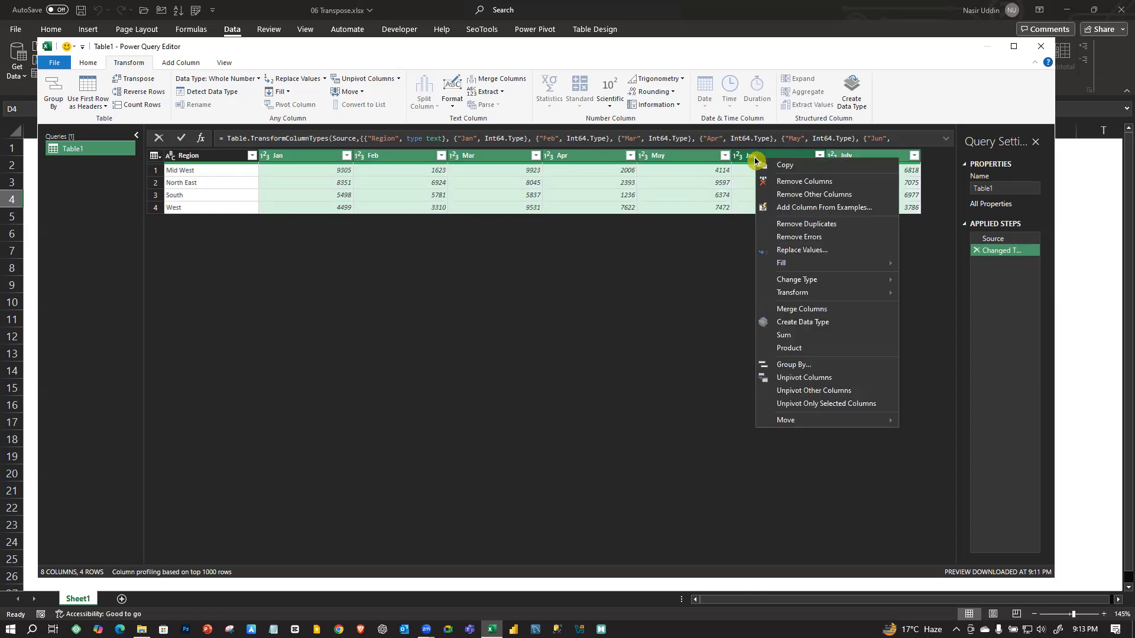
pyautogui.click(826, 381)
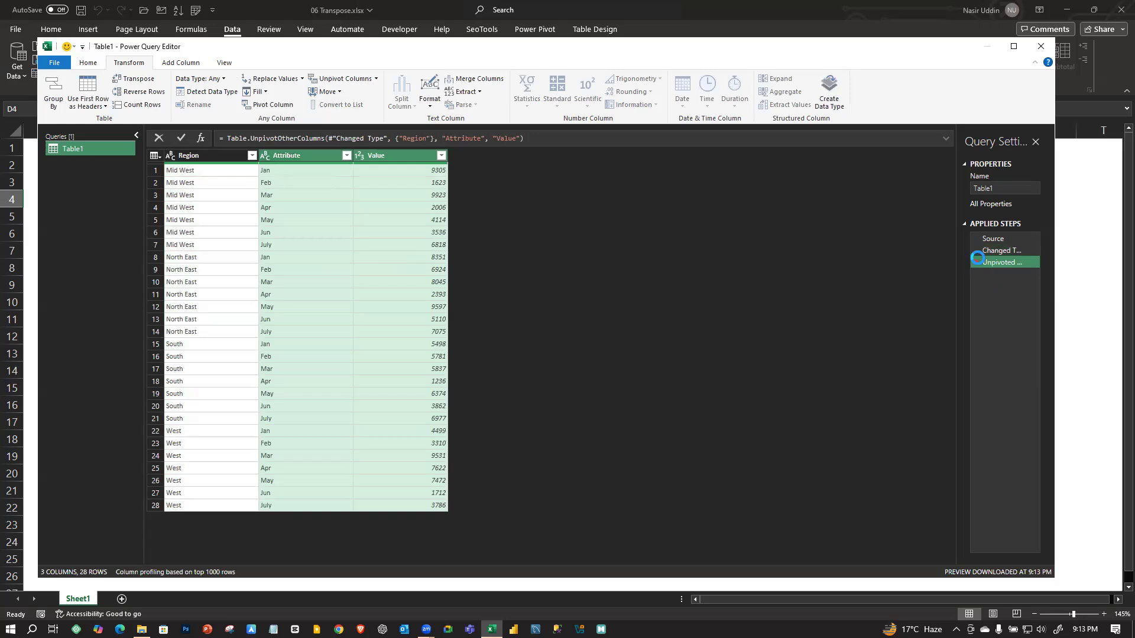
pyautogui.click(976, 263)
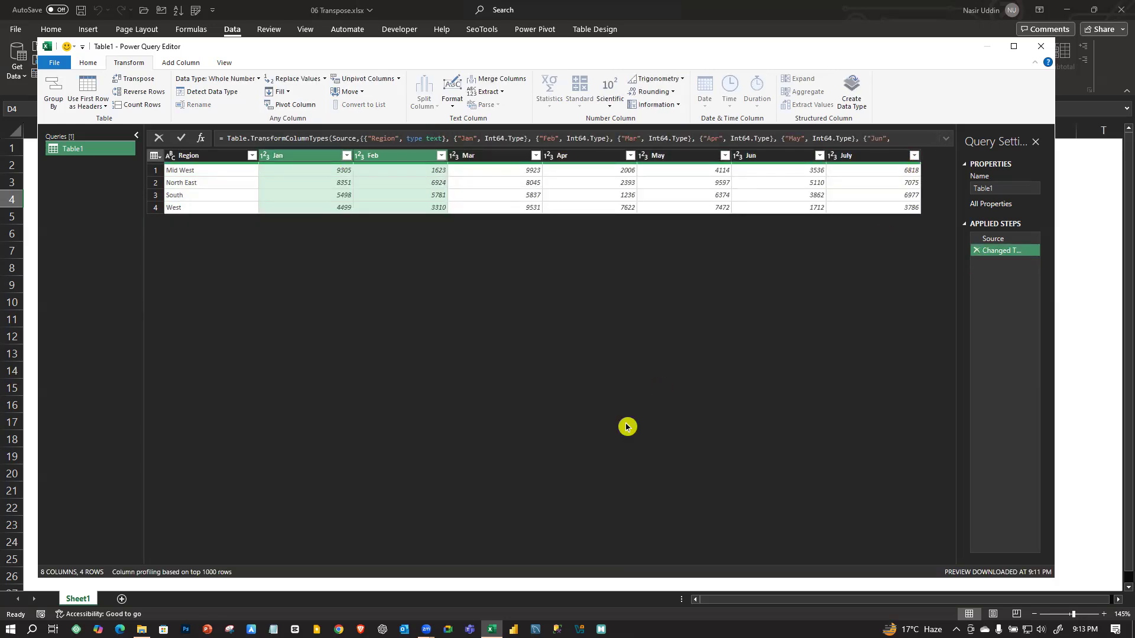
# - Try unpivoting every column other than Region, and remove the resulting step from the query
pyautogui.click(193, 158)
pyautogui.rightClick(194, 160)
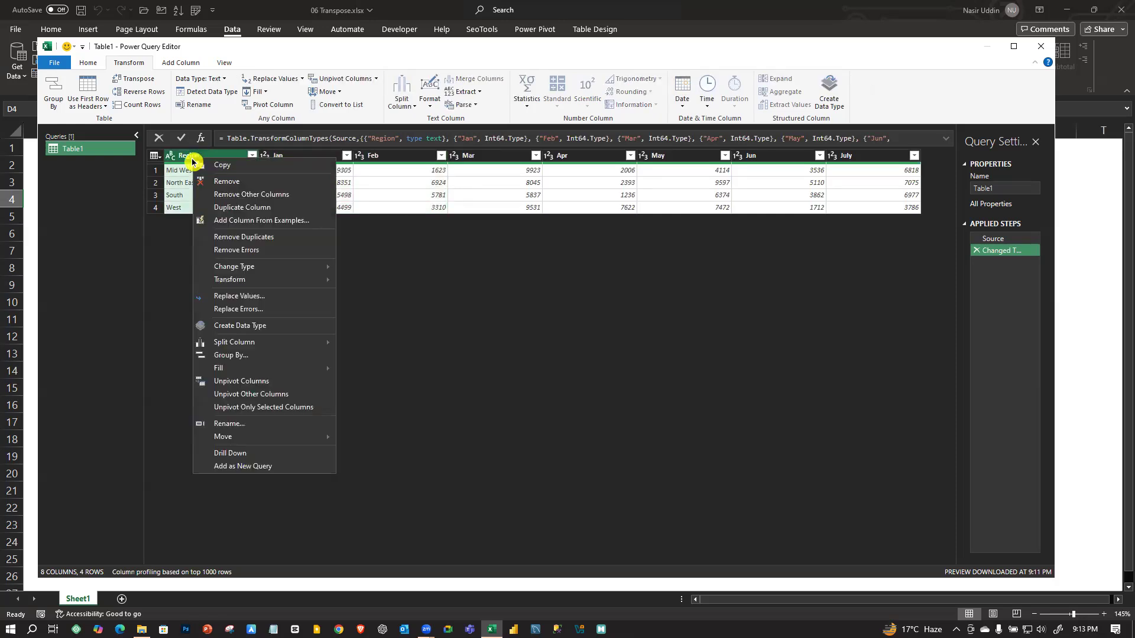
pyautogui.click(283, 400)
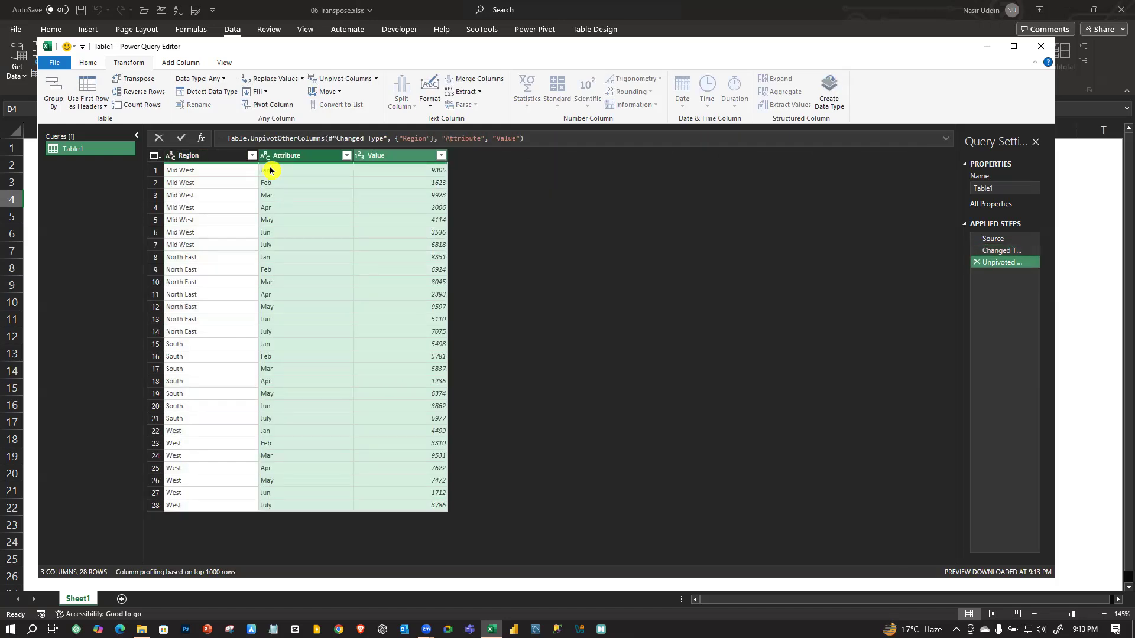
pyautogui.click(977, 262)
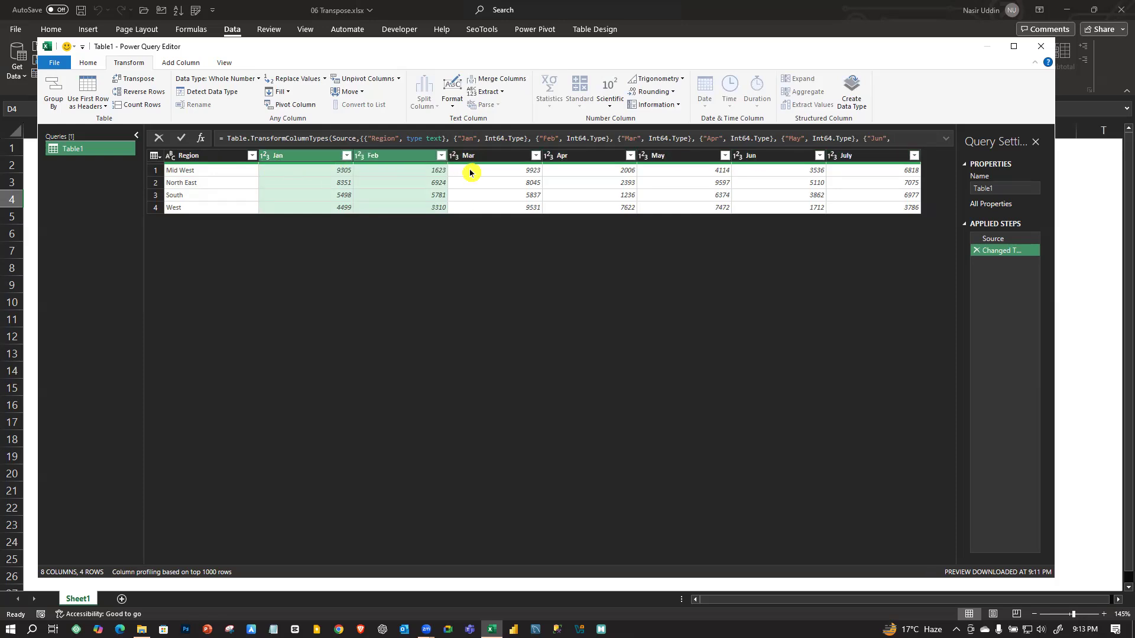
# - Extend the selection from Jan and Feb through July, unpivot these columns, and delete that applied step
pyautogui.keyDown('shift'); pyautogui.click(495, 157); pyautogui.keyUp('shift')
pyautogui.keyDown('shift'); pyautogui.click(695, 156); pyautogui.keyUp('shift')
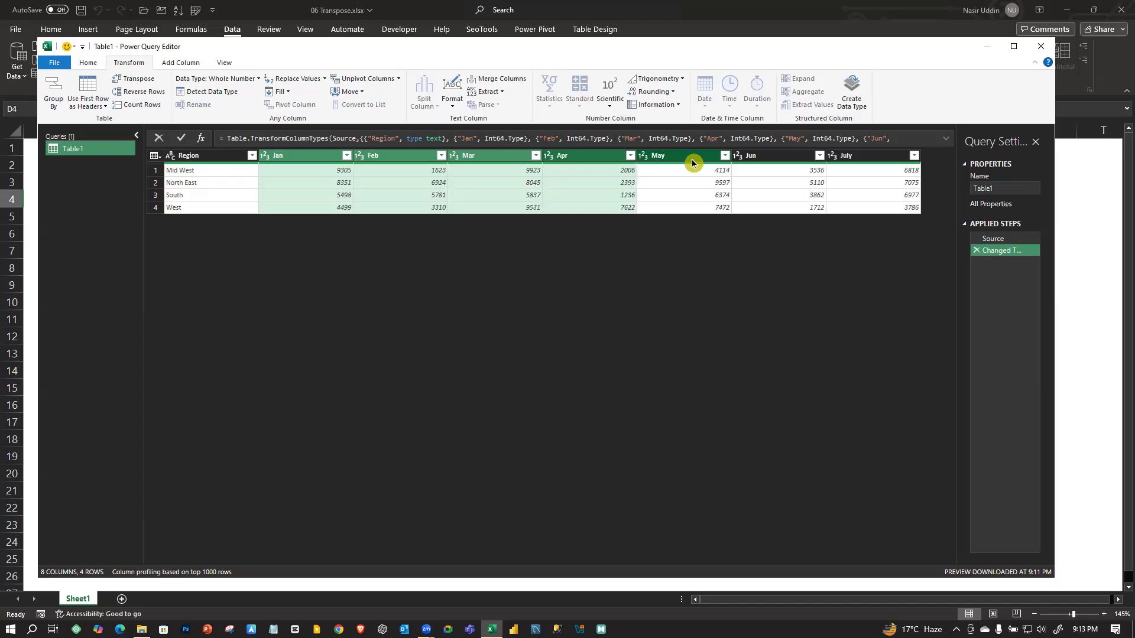
pyautogui.rightClick(779, 156)
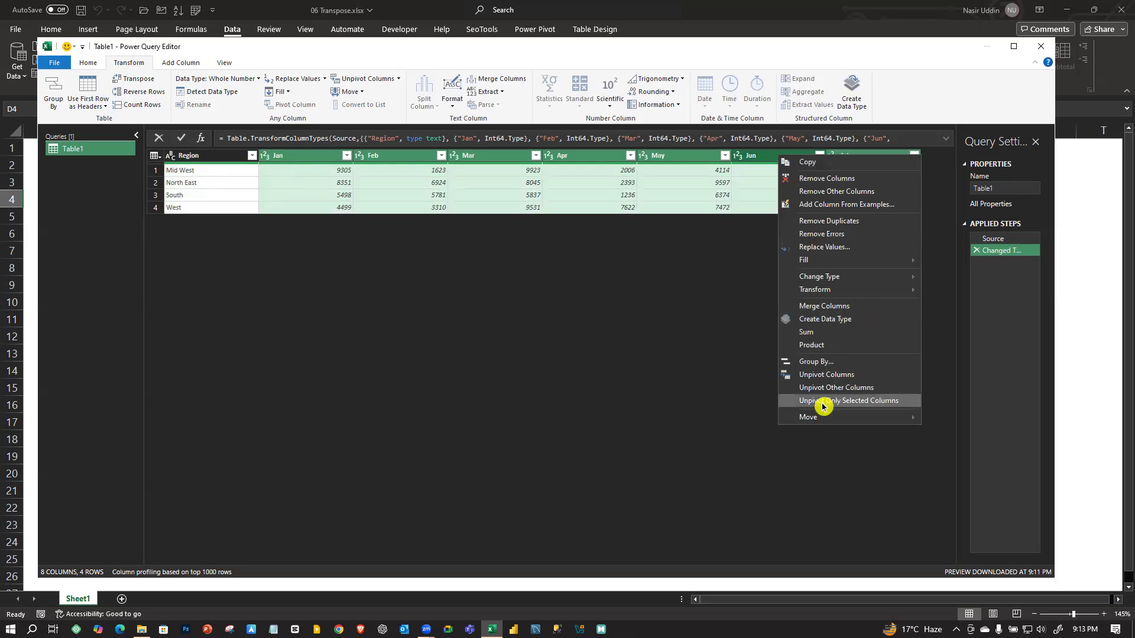
pyautogui.click(826, 375)
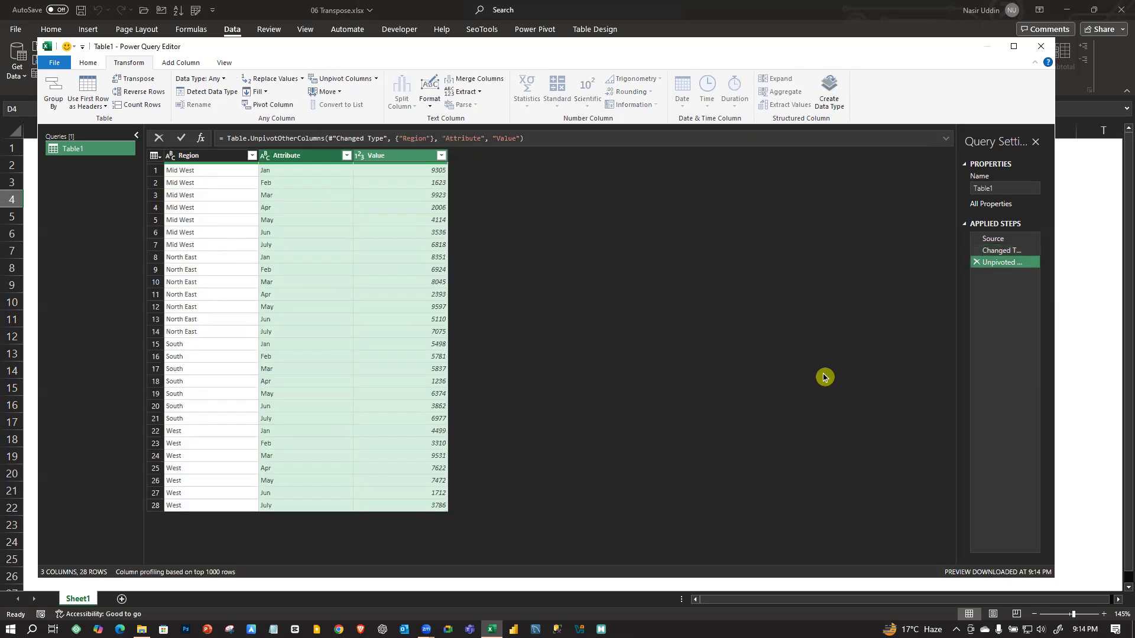
pyautogui.click(976, 262)
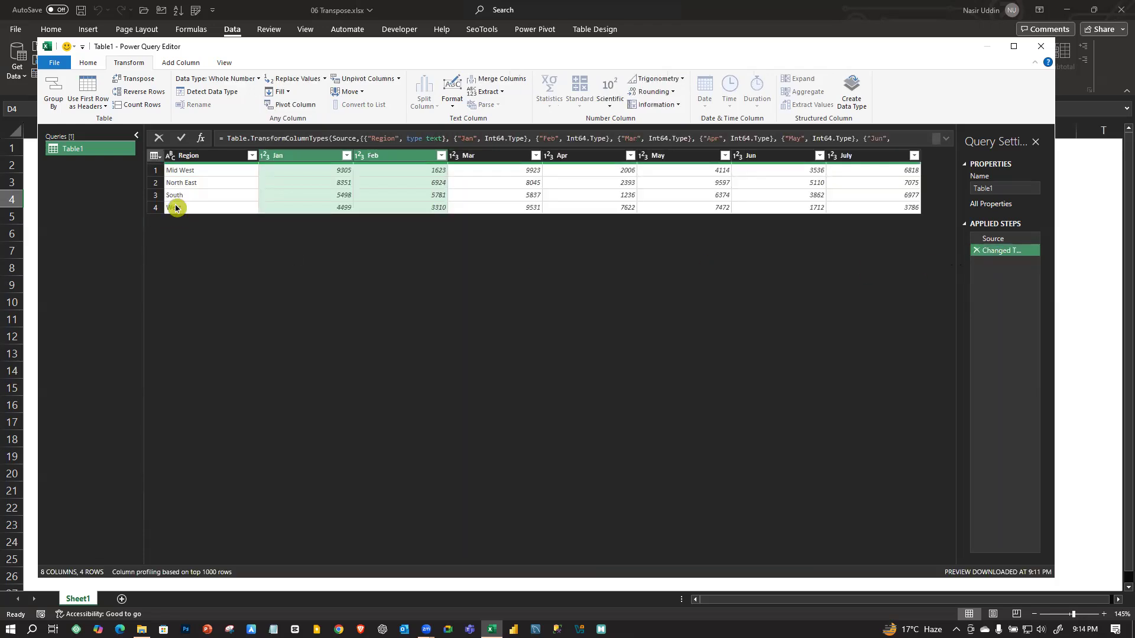
# - Select the Region column, apply Unpivot Other Columns, and delete that applied step
pyautogui.click(199, 155)
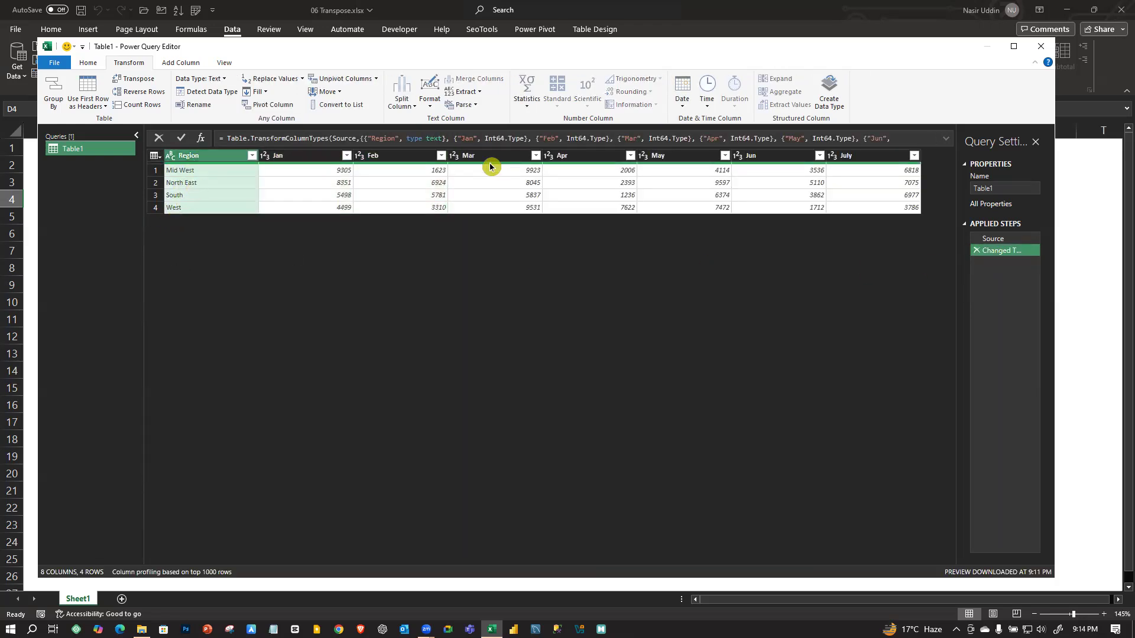
pyautogui.rightClick(177, 157)
pyautogui.click(278, 393)
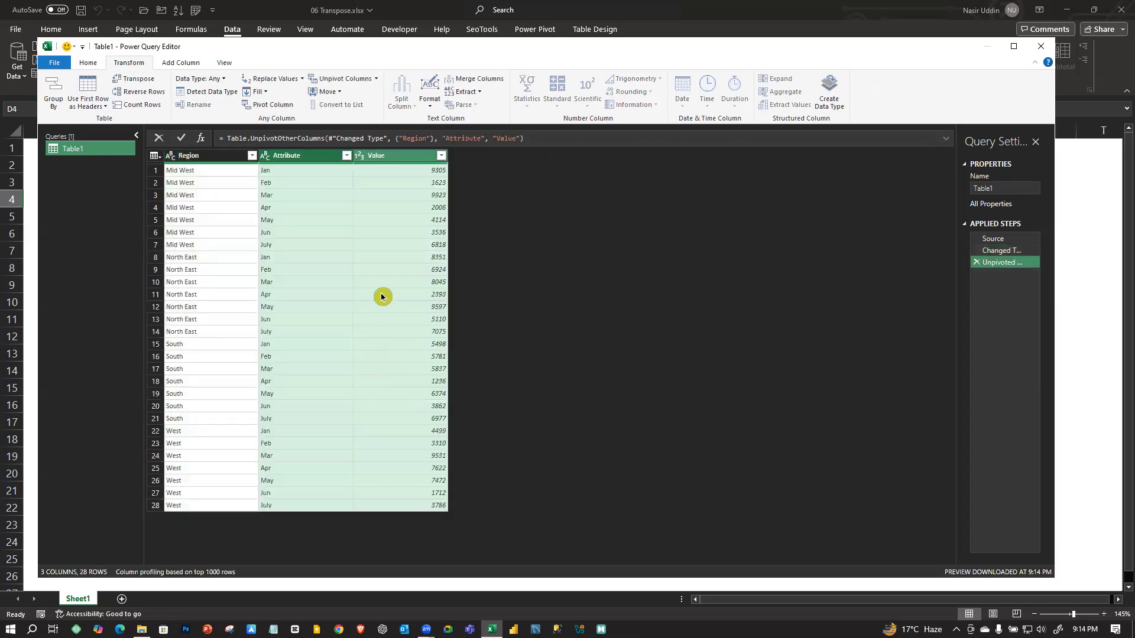
pyautogui.click(979, 266)
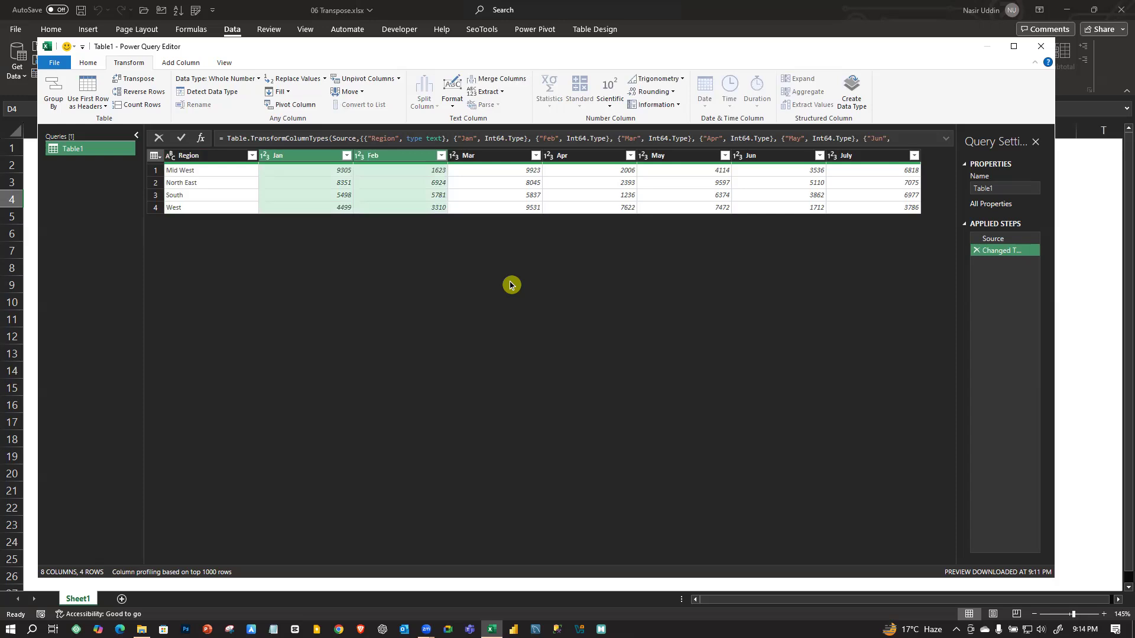
# - Unpivot all columns other than Region and load the query result into the workbook
pyautogui.moveTo(1002, 52); pyautogui.dragTo(996, 101)
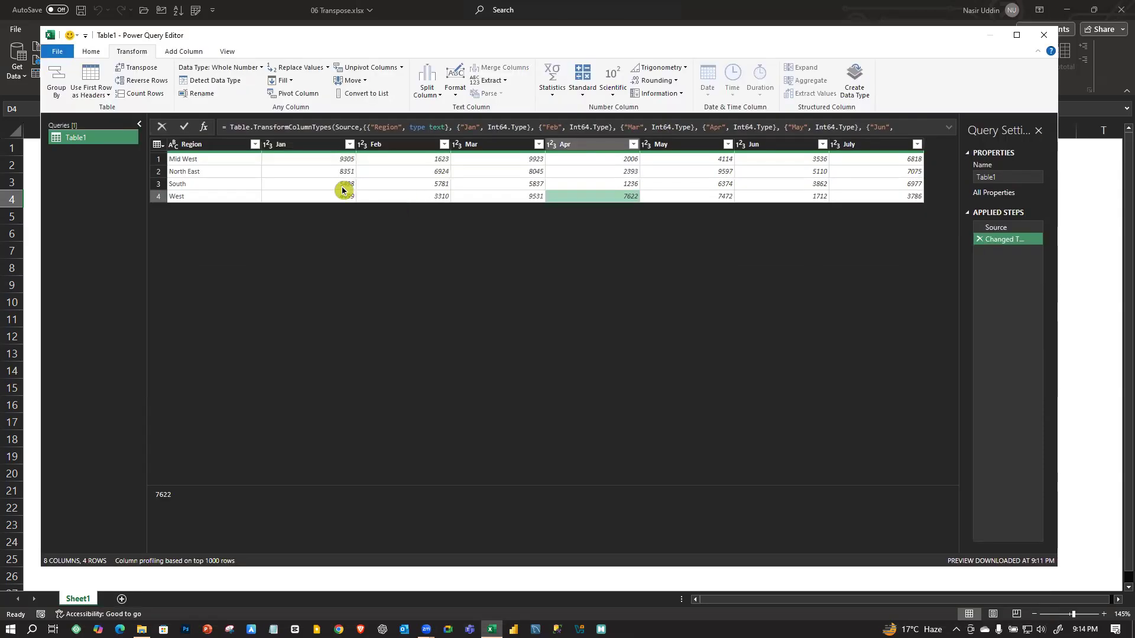
pyautogui.click(341, 184)
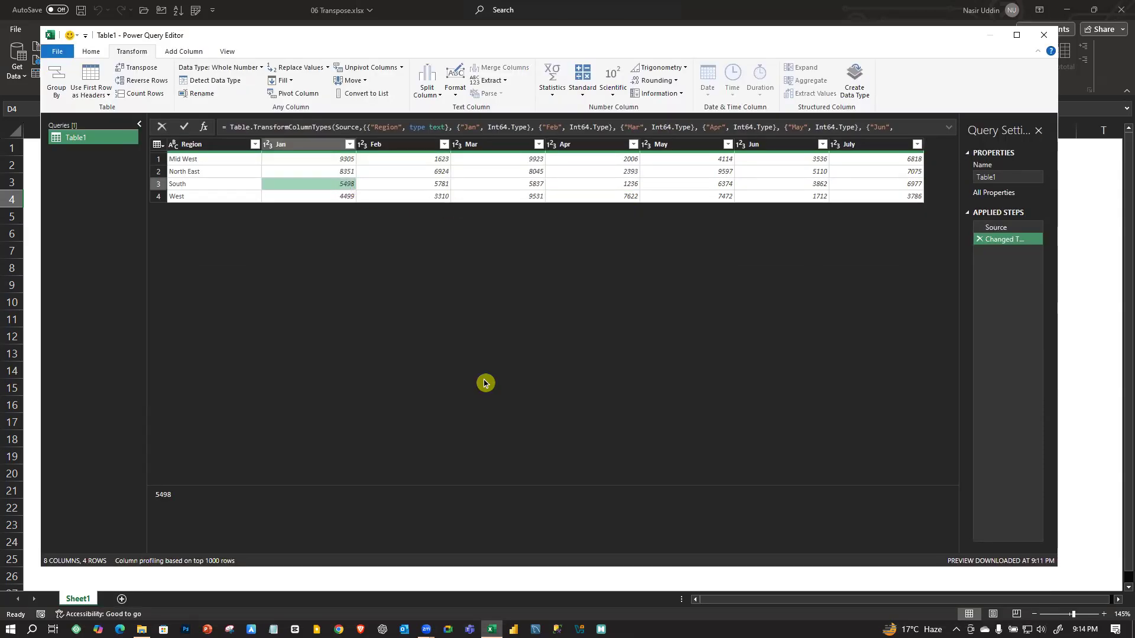
pyautogui.rightClick(196, 146)
pyautogui.click(275, 382)
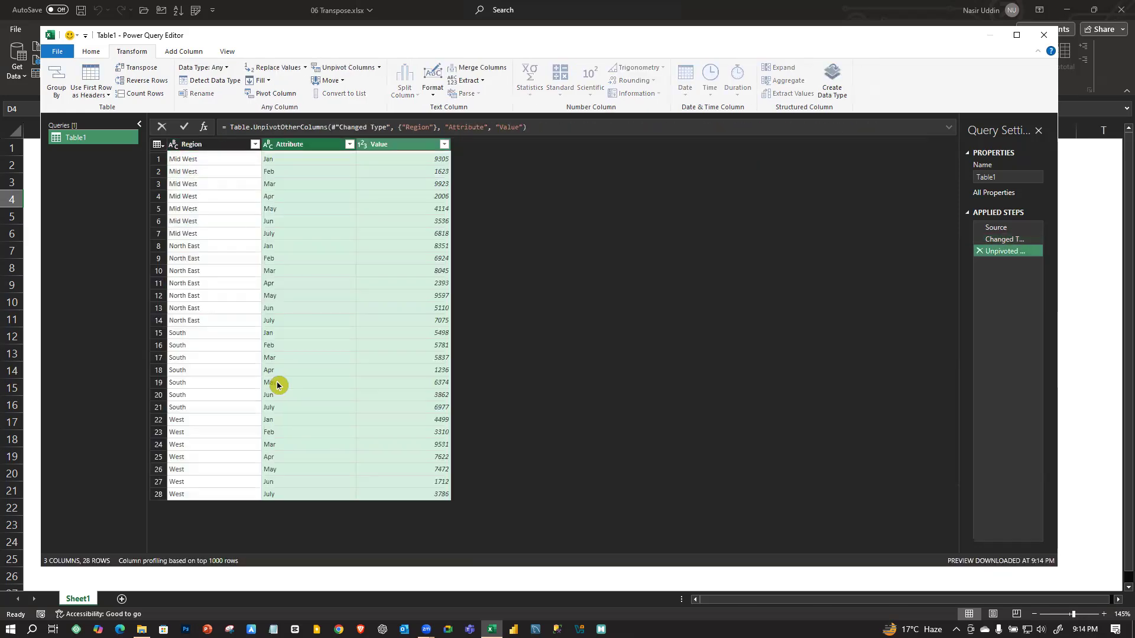
pyautogui.click(91, 52)
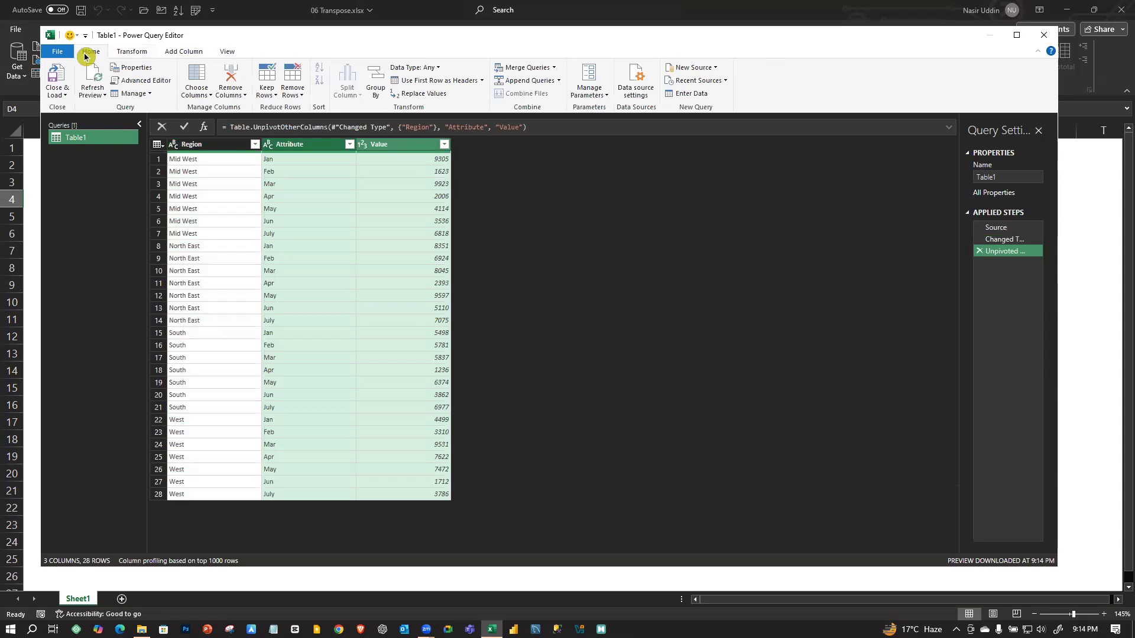
pyautogui.click(52, 80)
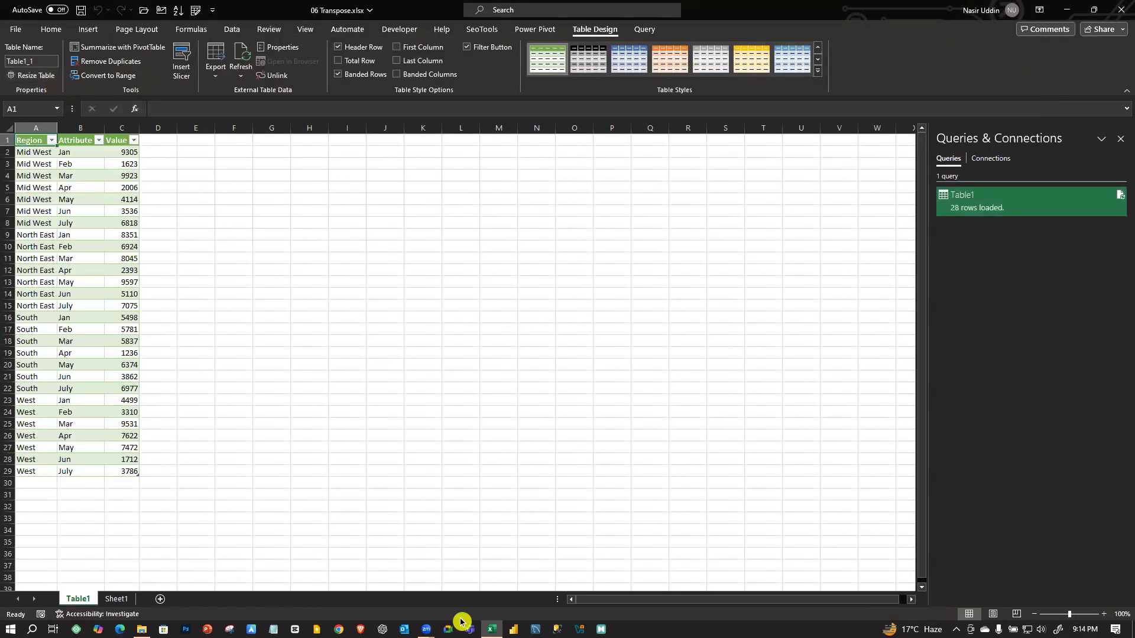
pyautogui.click(34, 270)
pyautogui.click(75, 259)
pyautogui.click(112, 305)
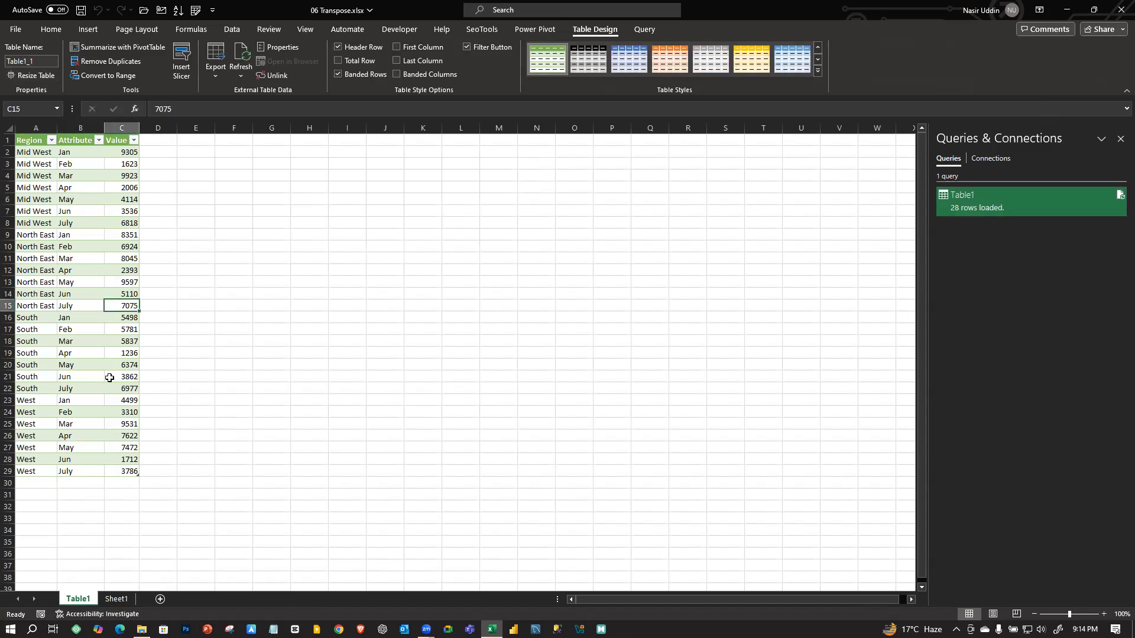
# - Insert a new column before Jan in the source table on Sheet1
pyautogui.click(117, 599)
pyautogui.click(279, 353)
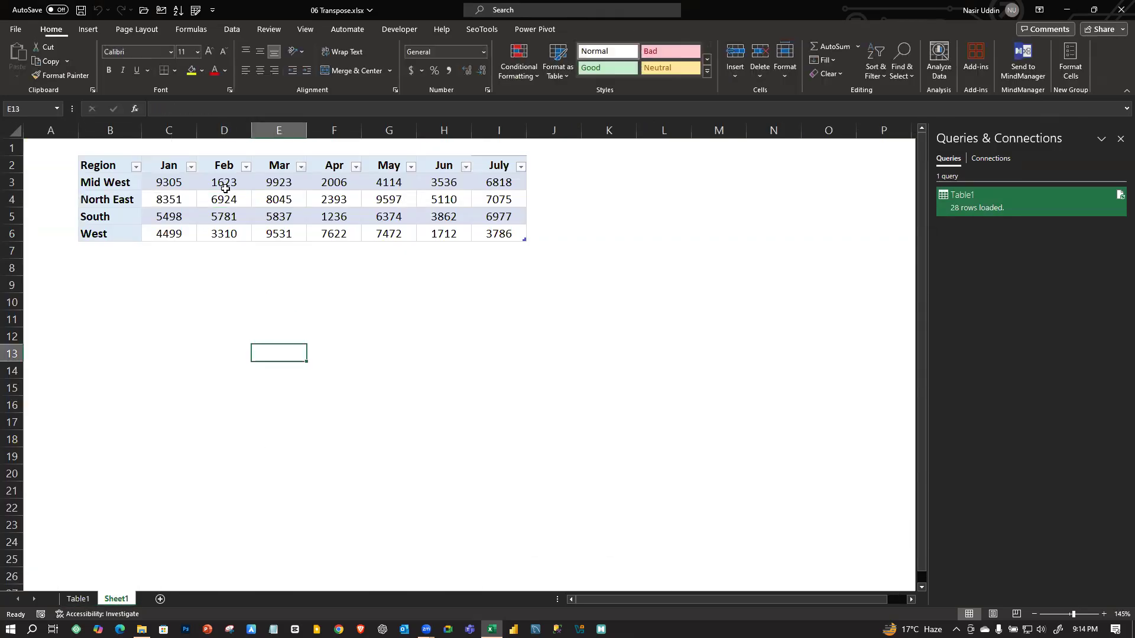
pyautogui.click(182, 127)
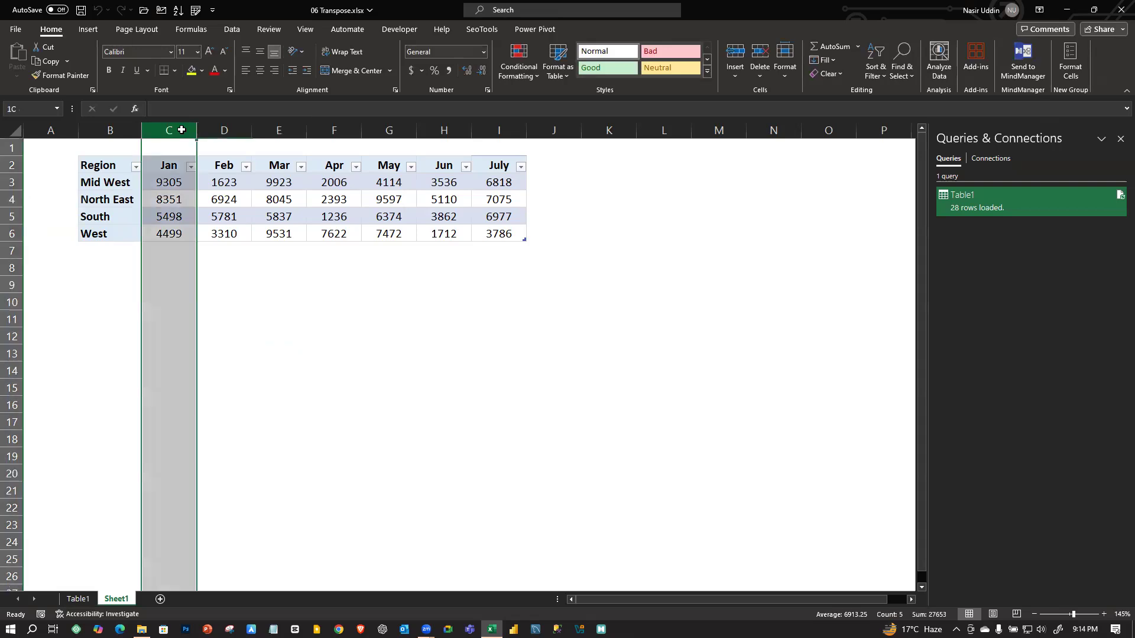
pyautogui.rightClick(183, 134)
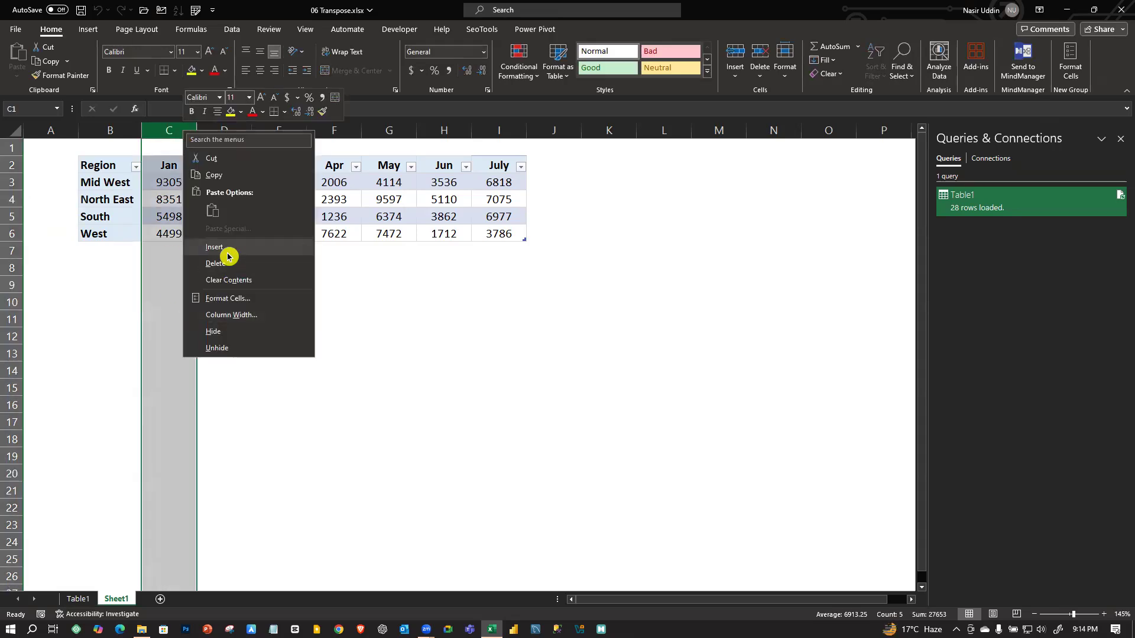
pyautogui.click(228, 256)
pyautogui.click(293, 295)
# - Rename the header of the inserted column in C2 to Region Key
pyautogui.doubleClick(177, 166)
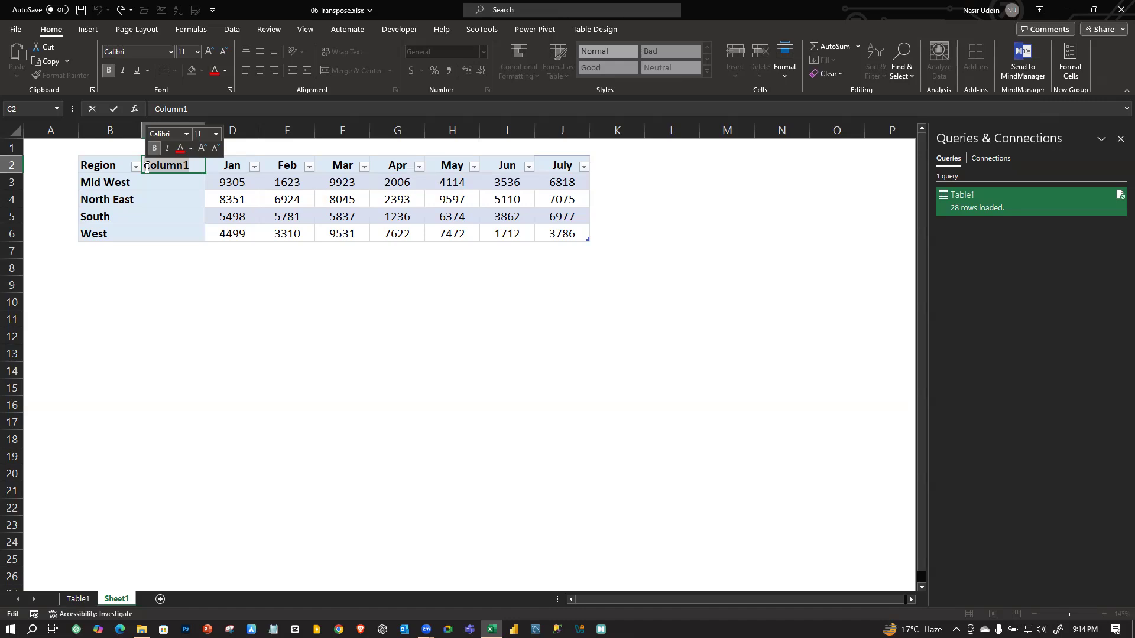
pyautogui.write('Region')
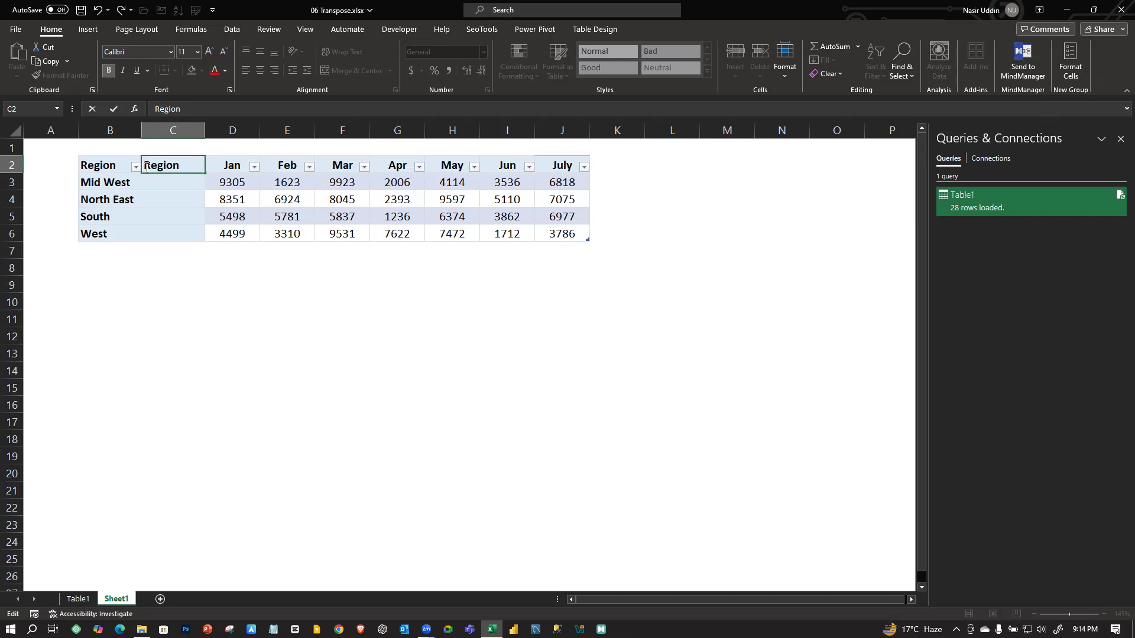
pyautogui.click(182, 220)
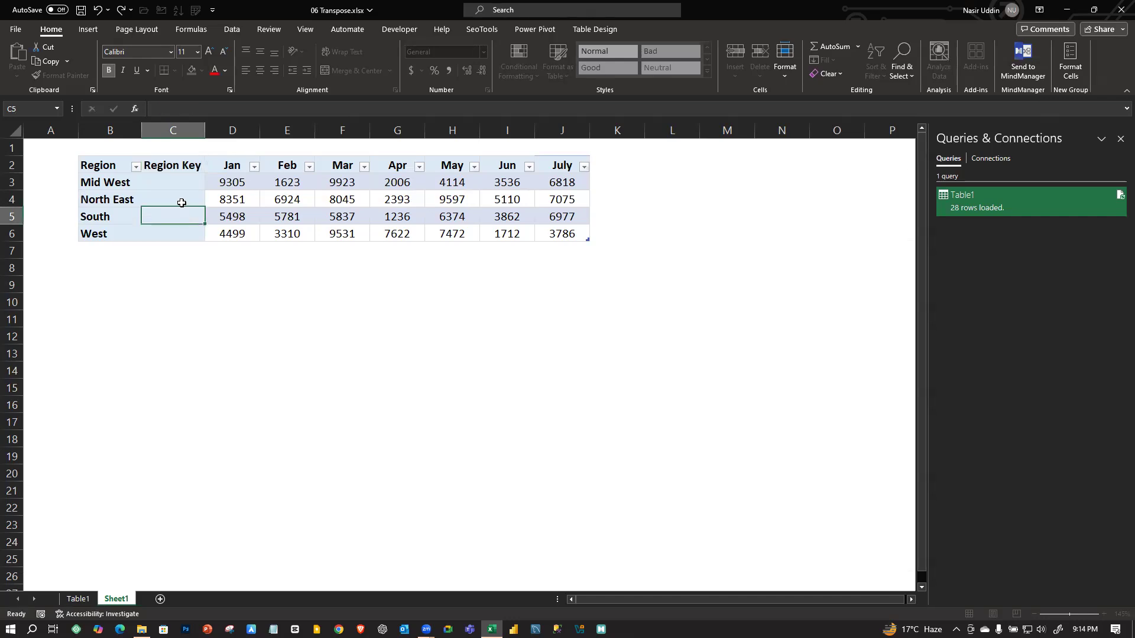
# - Fill the Region Key column with Mw for Mid West, Ne for North East, s for South and w for West
pyautogui.click(175, 179)
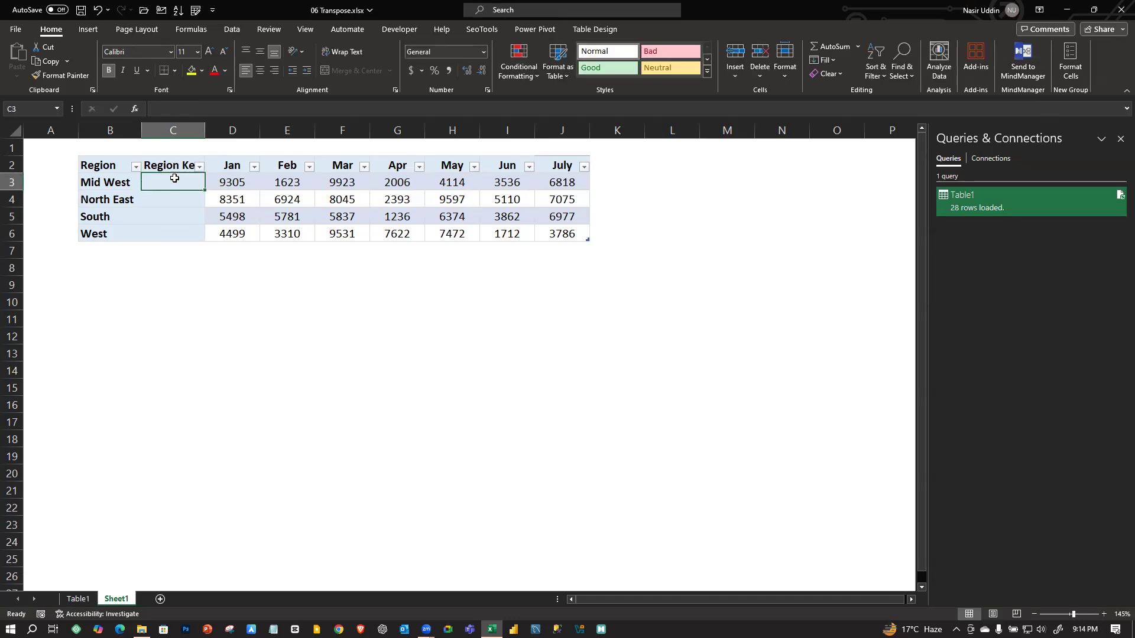
pyautogui.write('Mw')
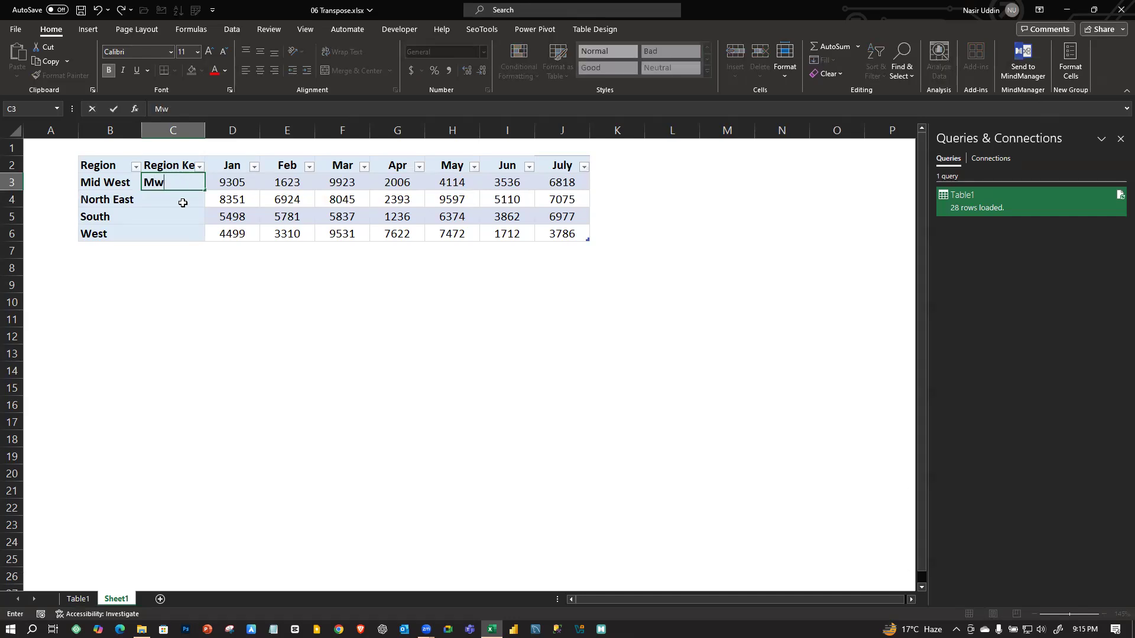
pyautogui.click(180, 201)
pyautogui.write('Ne')
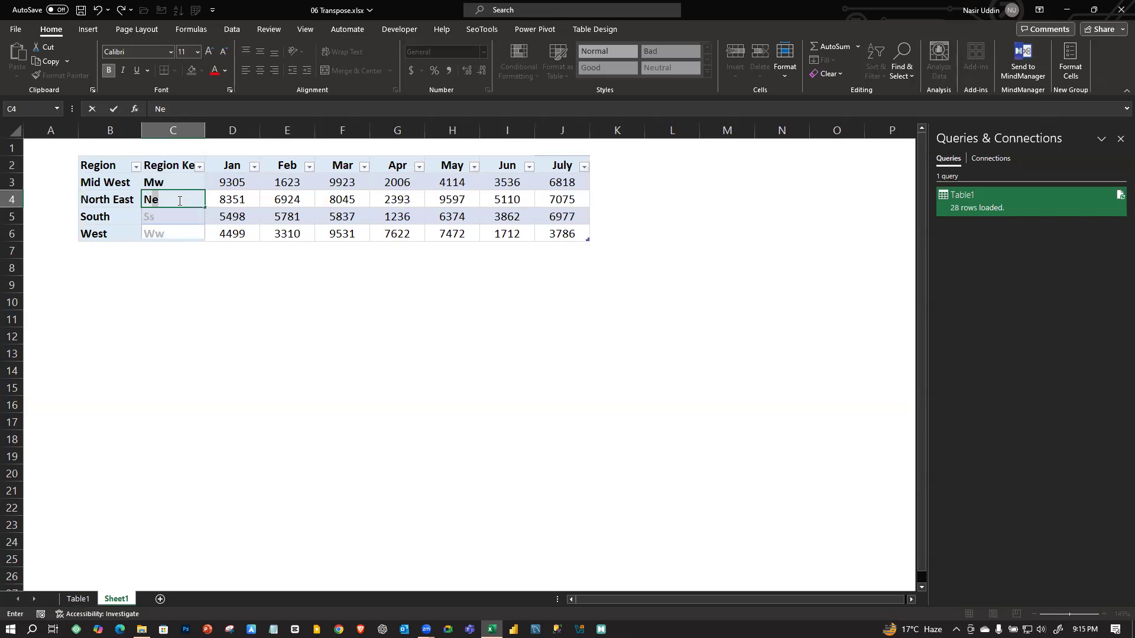
pyautogui.click(164, 218)
pyautogui.write('s')
pyautogui.click(161, 233)
pyautogui.write('w')
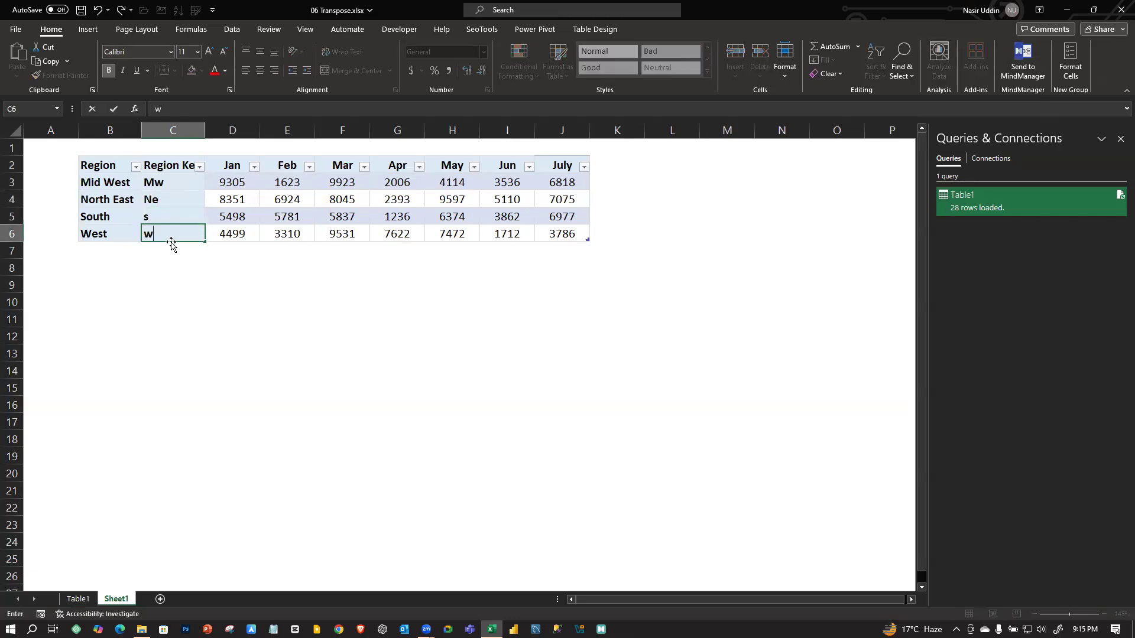
pyautogui.click(227, 283)
# - Refresh the unpivoted query table on the Table1 sheet
pyautogui.click(78, 599)
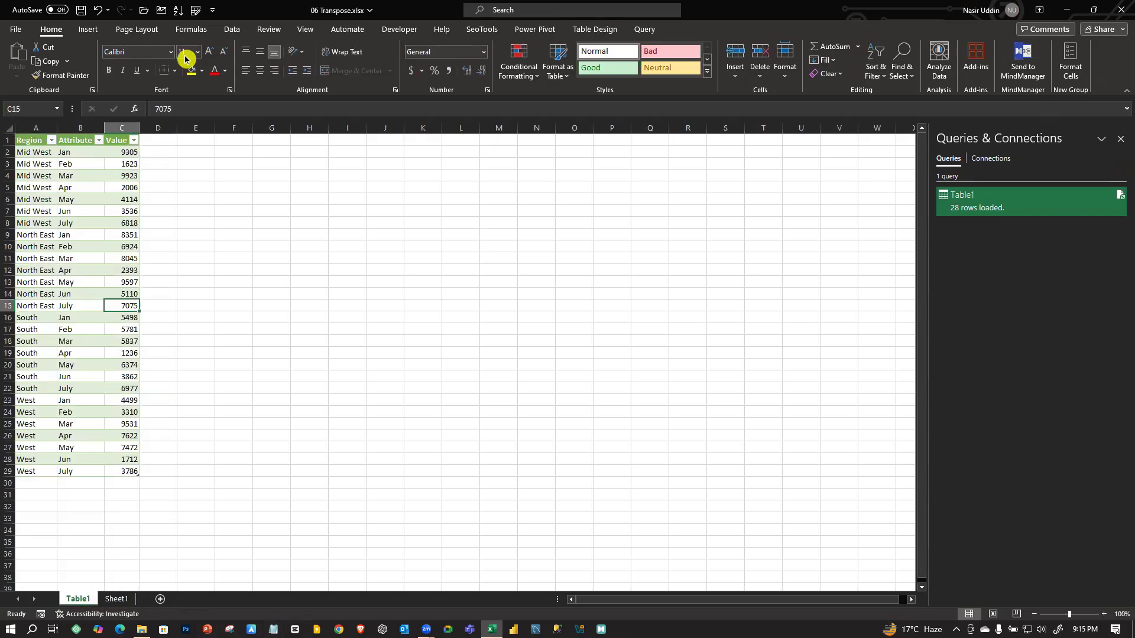
pyautogui.rightClick(35, 188)
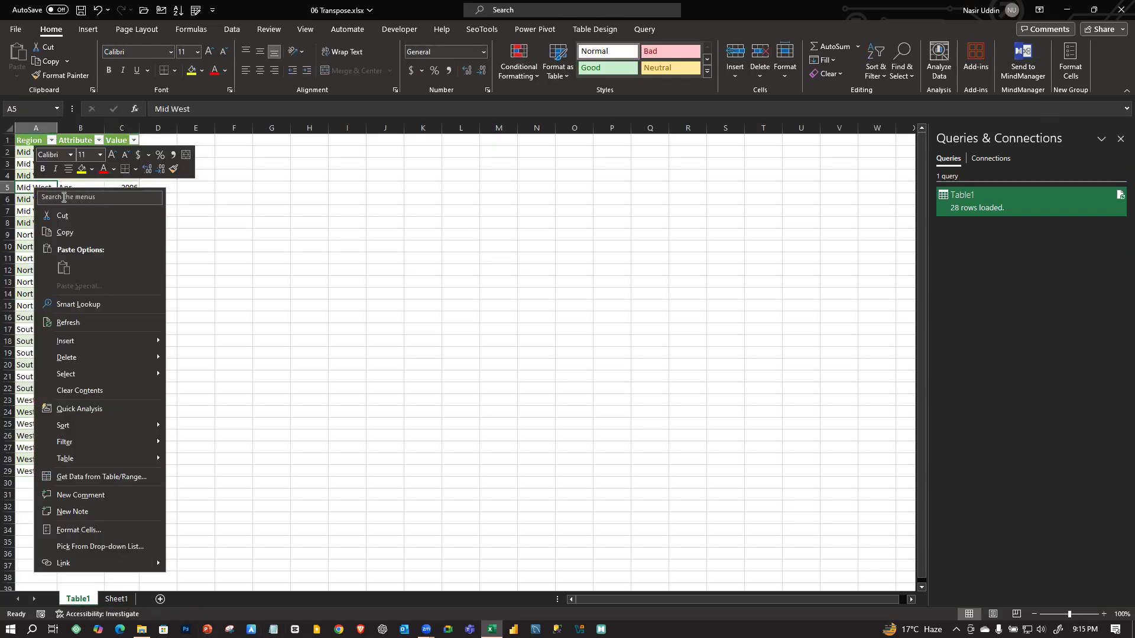
pyautogui.click(89, 322)
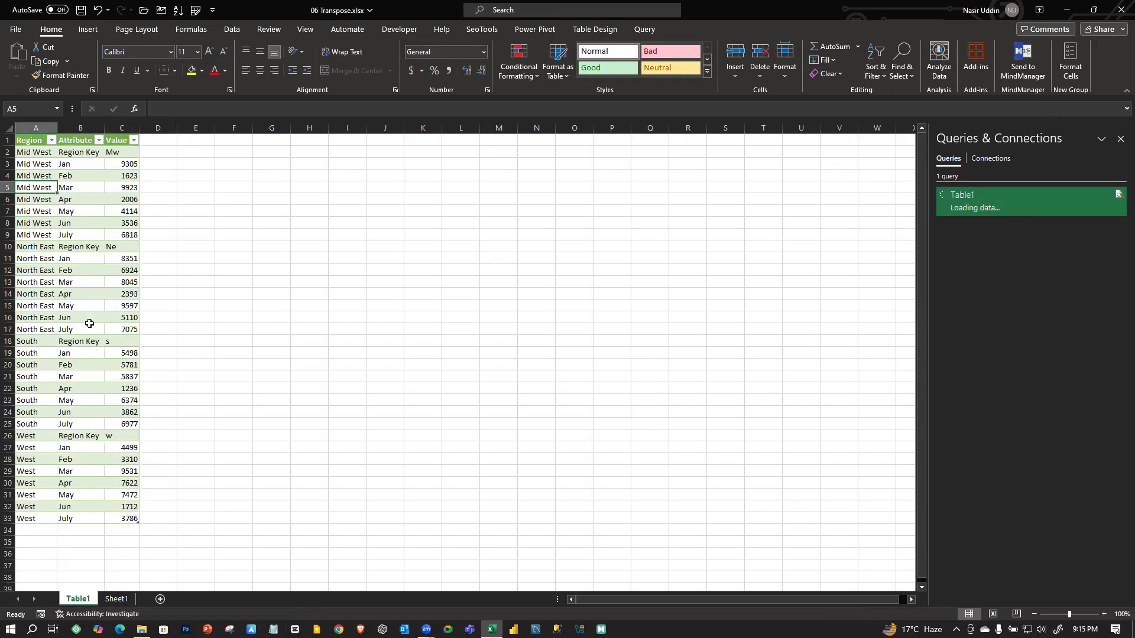
# - Examine how the Region Key entries and the monthly figures are mixed in the refreshed table's Value column
pyautogui.click(114, 152)
pyautogui.click(114, 248)
pyautogui.click(111, 342)
pyautogui.click(109, 437)
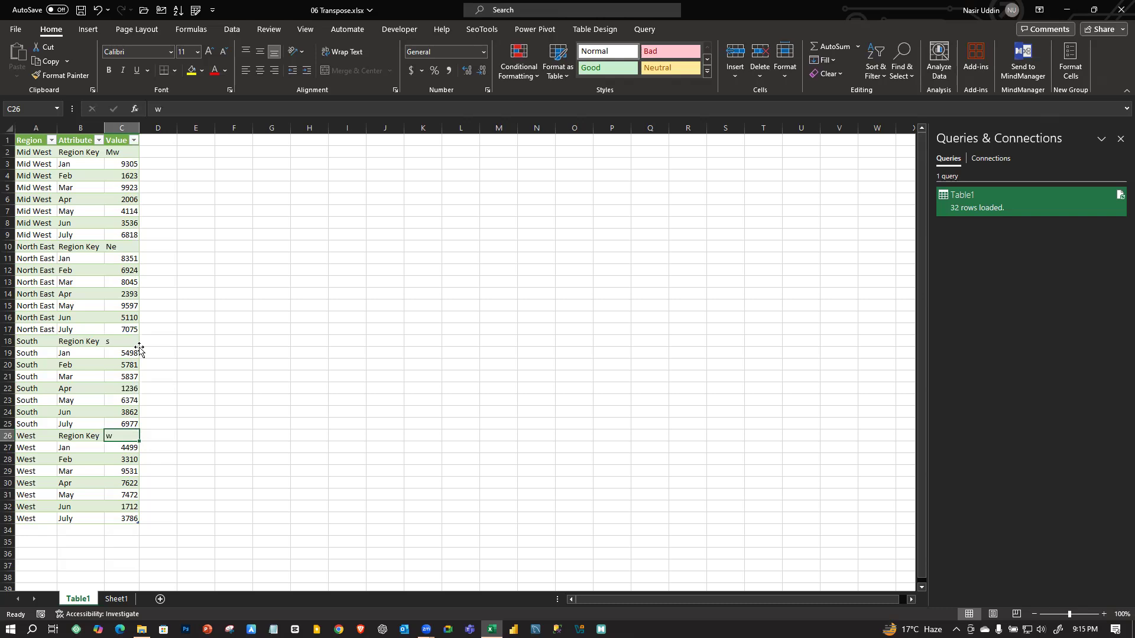
pyautogui.click(107, 155)
pyautogui.click(116, 271)
pyautogui.click(114, 353)
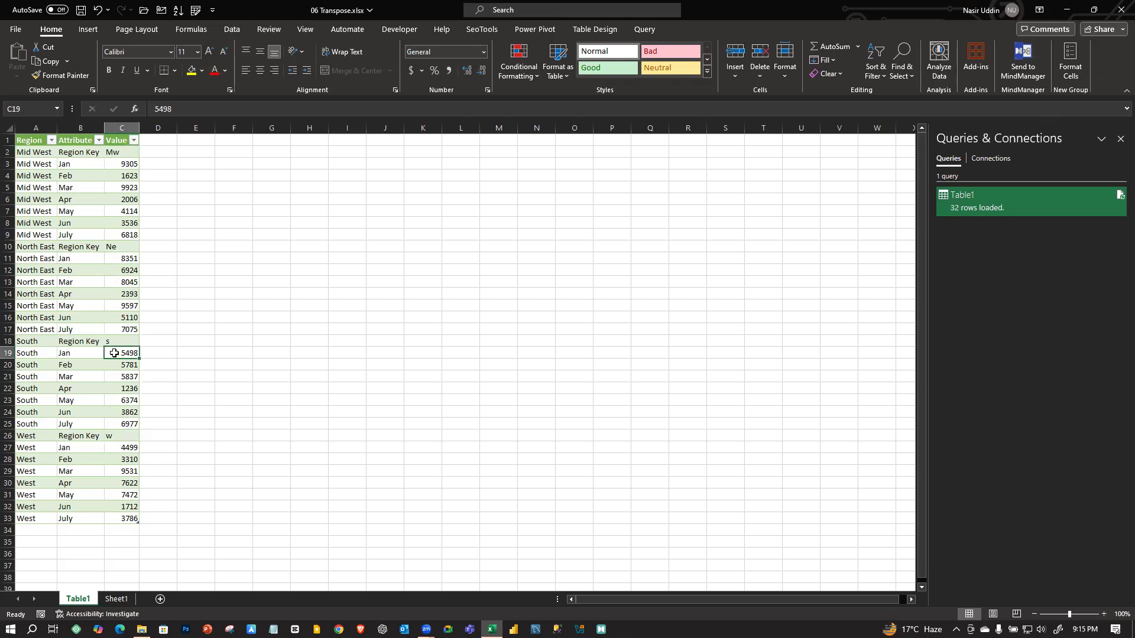
# - Open the Table1 query for editing in Power Query and delete its Unpivoted Other Columns step
pyautogui.click(136, 176)
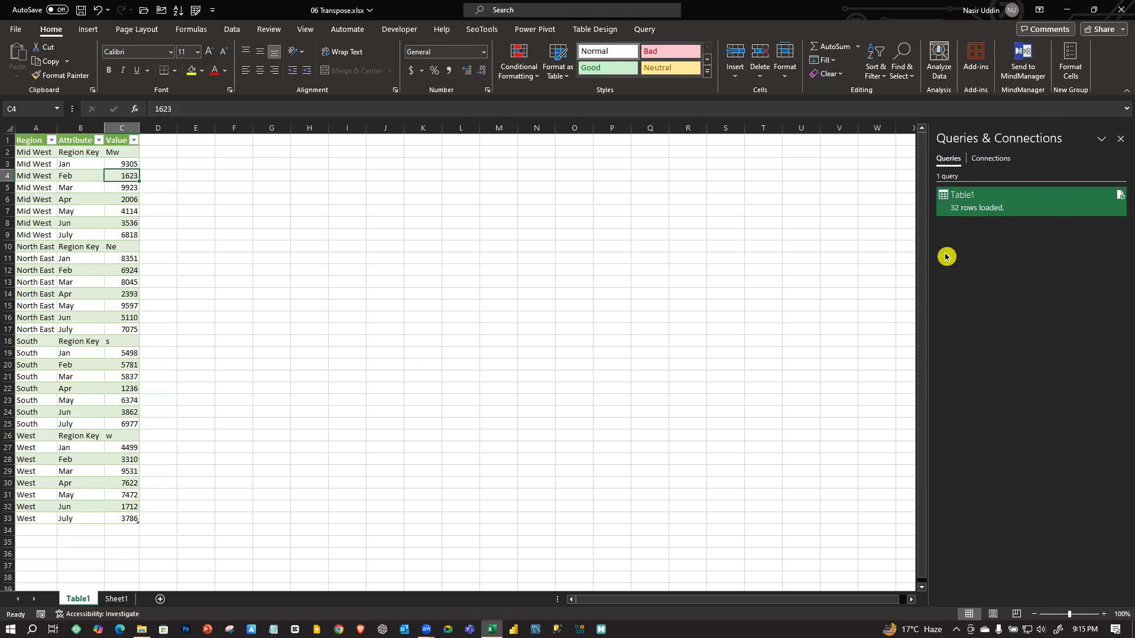
pyautogui.moveTo(1052, 198)
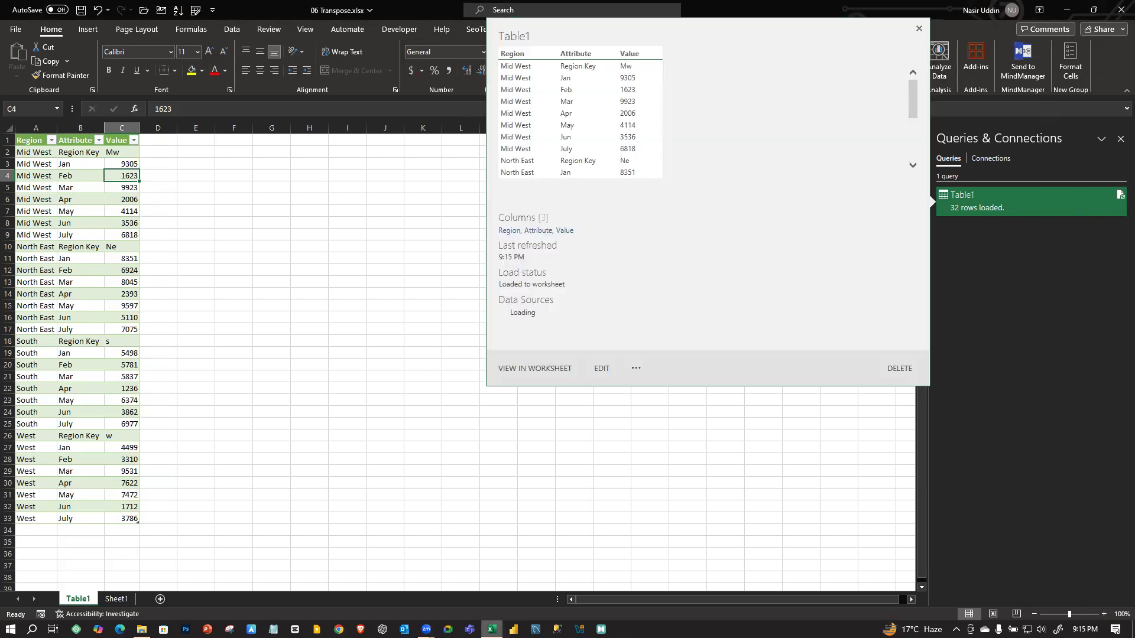
pyautogui.rightClick(997, 203)
pyautogui.click(1052, 235)
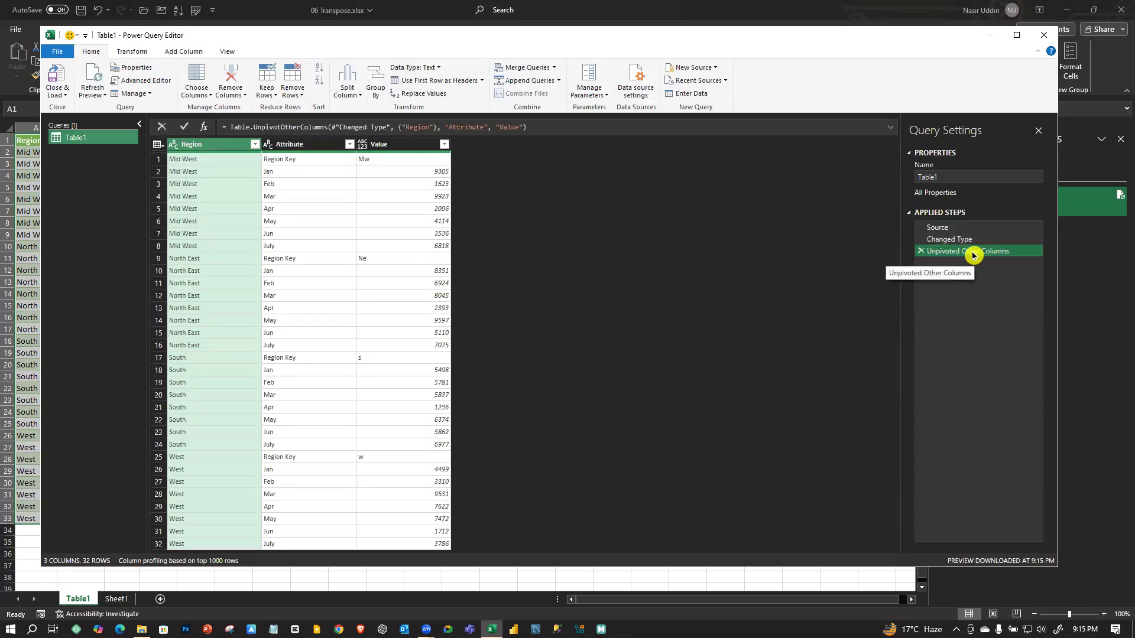
pyautogui.click(923, 253)
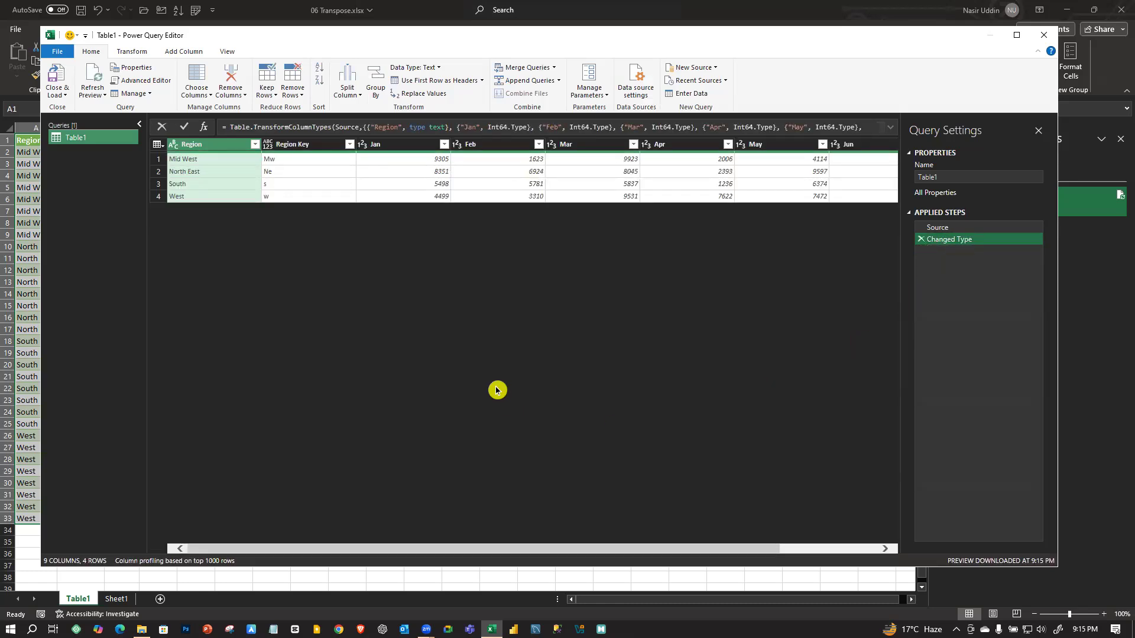
# - Unpivot only the selected month columns Jan through July, leaving Region and Region Key as they are
pyautogui.click(392, 145)
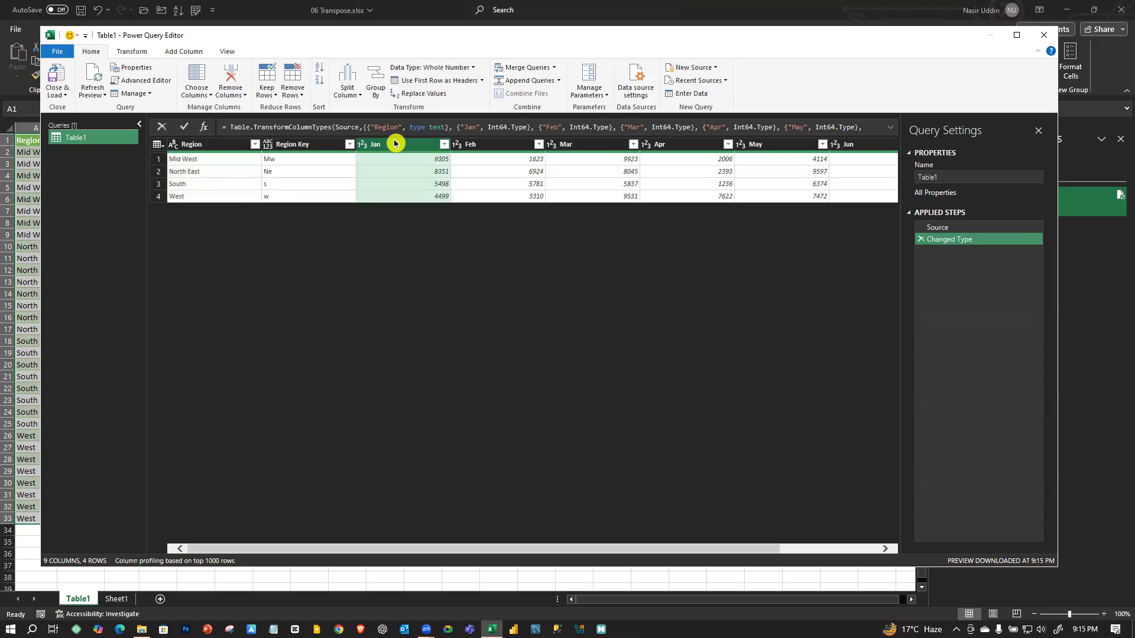
pyautogui.keyDown('ctrl'); pyautogui.click(485, 148); pyautogui.keyUp('ctrl')
pyautogui.keyDown('ctrl'); pyautogui.click(576, 148); pyautogui.keyUp('ctrl')
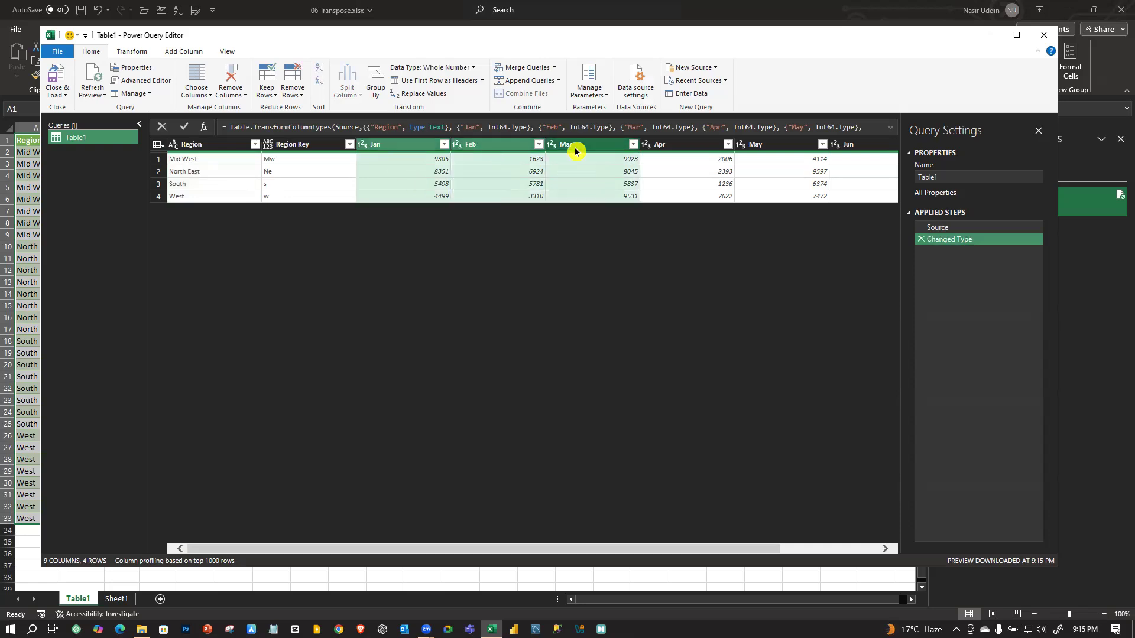
pyautogui.keyDown('ctrl'); pyautogui.click(658, 147); pyautogui.keyUp('ctrl')
pyautogui.keyDown('ctrl'); pyautogui.click(765, 145); pyautogui.keyUp('ctrl')
pyautogui.keyDown('ctrl'); pyautogui.click(853, 146); pyautogui.keyUp('ctrl')
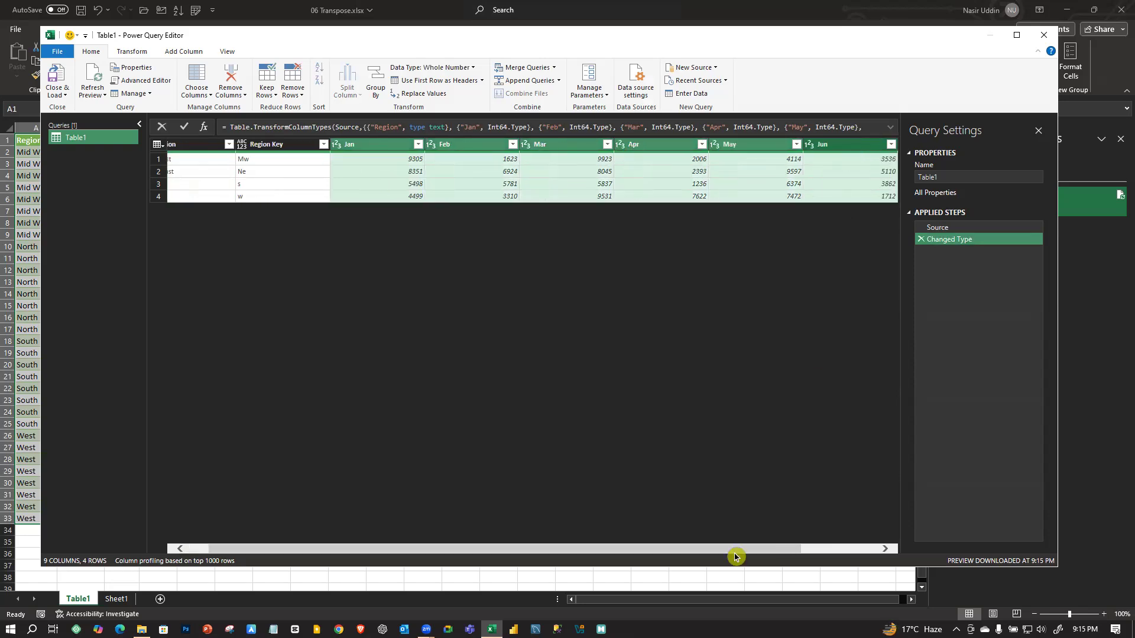
pyautogui.moveTo(602, 545); pyautogui.dragTo(781, 535)
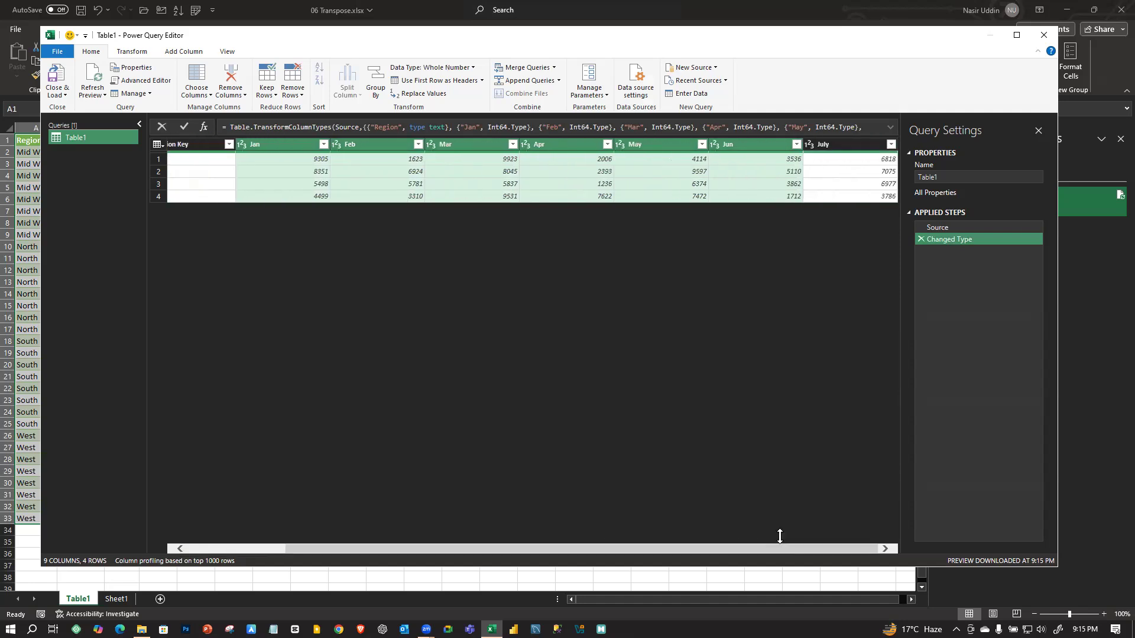
pyautogui.keyDown('ctrl'); pyautogui.click(851, 146); pyautogui.keyUp('ctrl')
pyautogui.rightClick(566, 145)
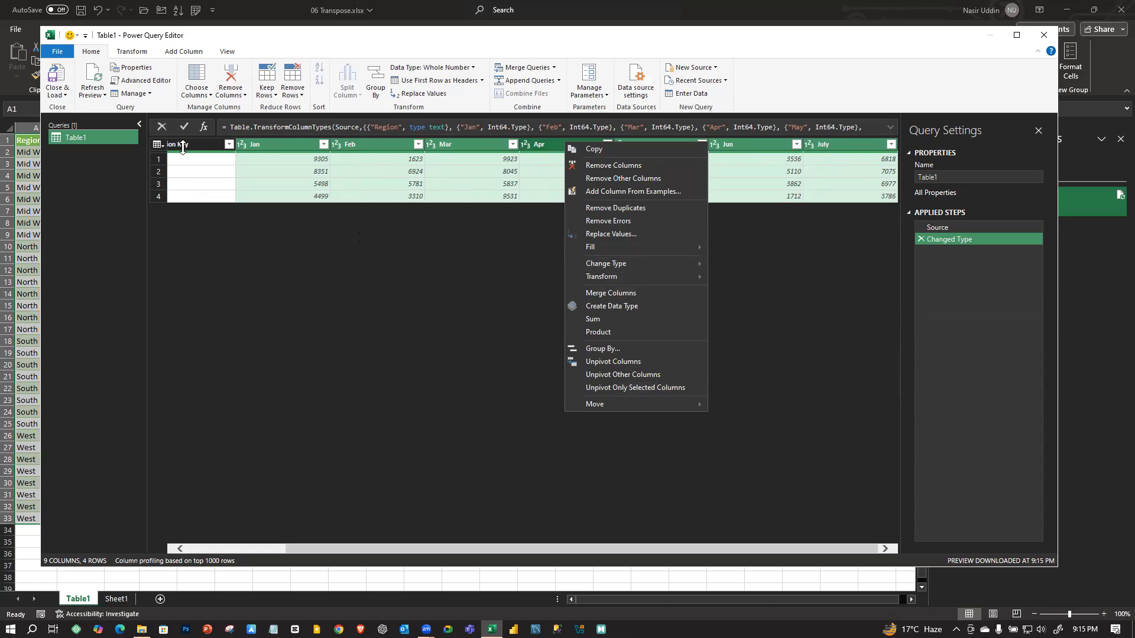
pyautogui.click(650, 387)
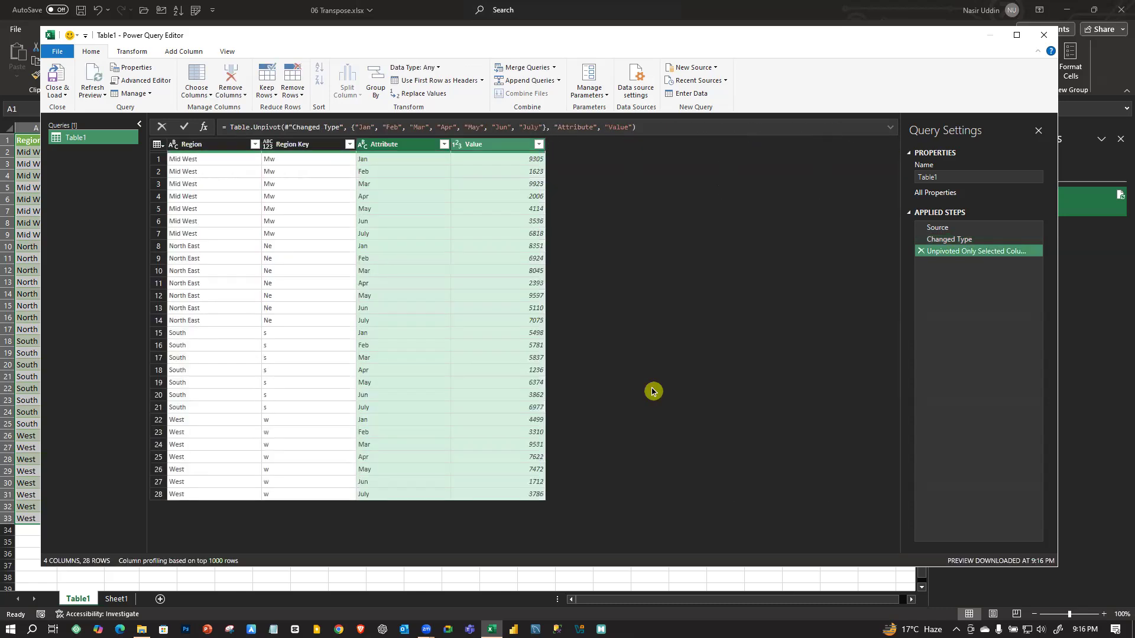
# - Close the query editor and load the revised Table1 query back to its worksheet
pyautogui.click(55, 79)
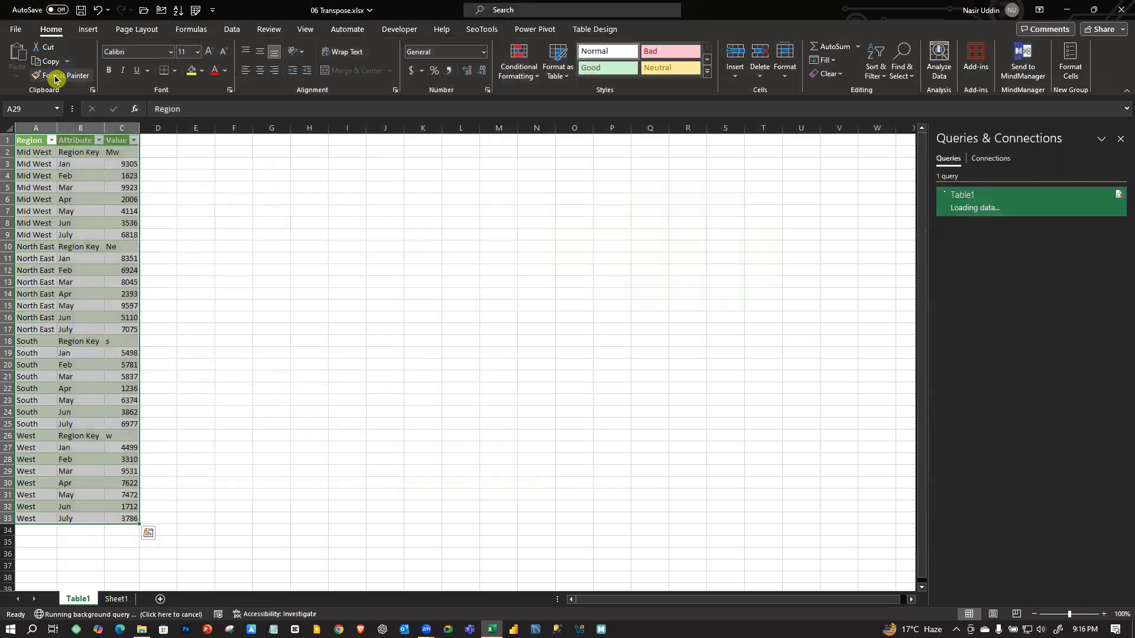
pyautogui.click(325, 329)
pyautogui.click(123, 200)
pyautogui.click(126, 318)
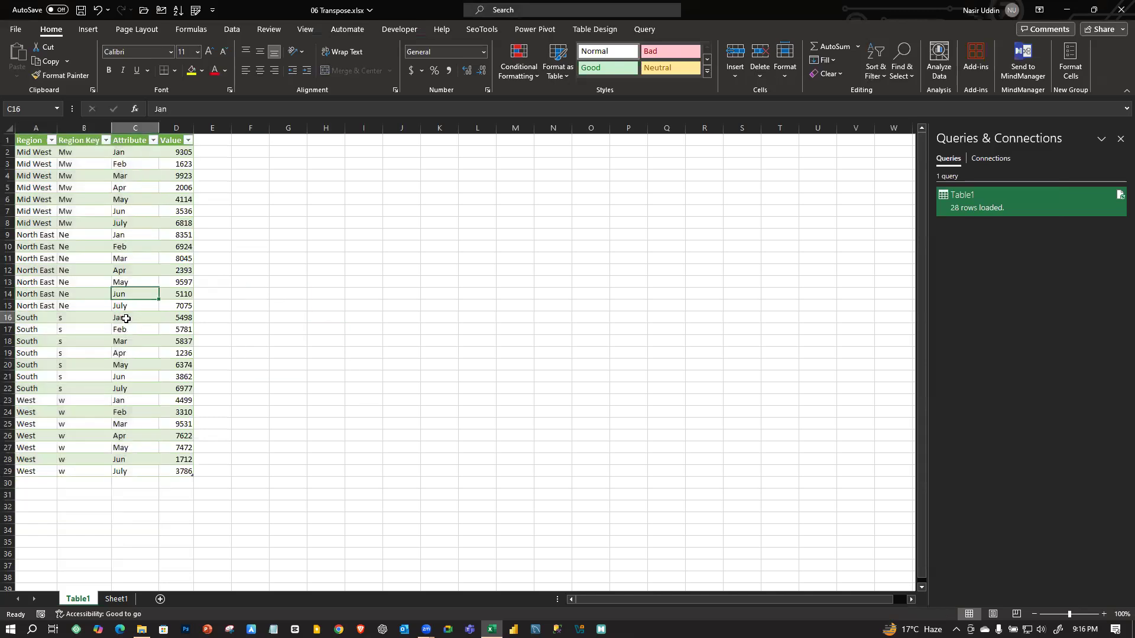
# - Insert a new column before Region Key in the source table on Sheet1
pyautogui.click(116, 599)
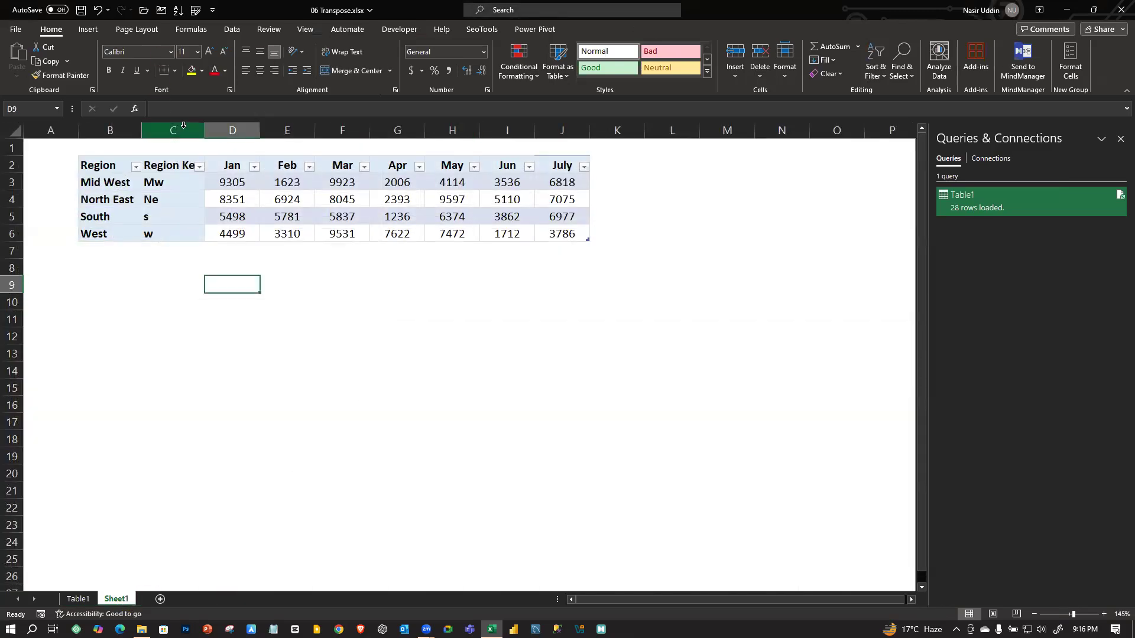
pyautogui.click(172, 130)
pyautogui.rightClick(171, 126)
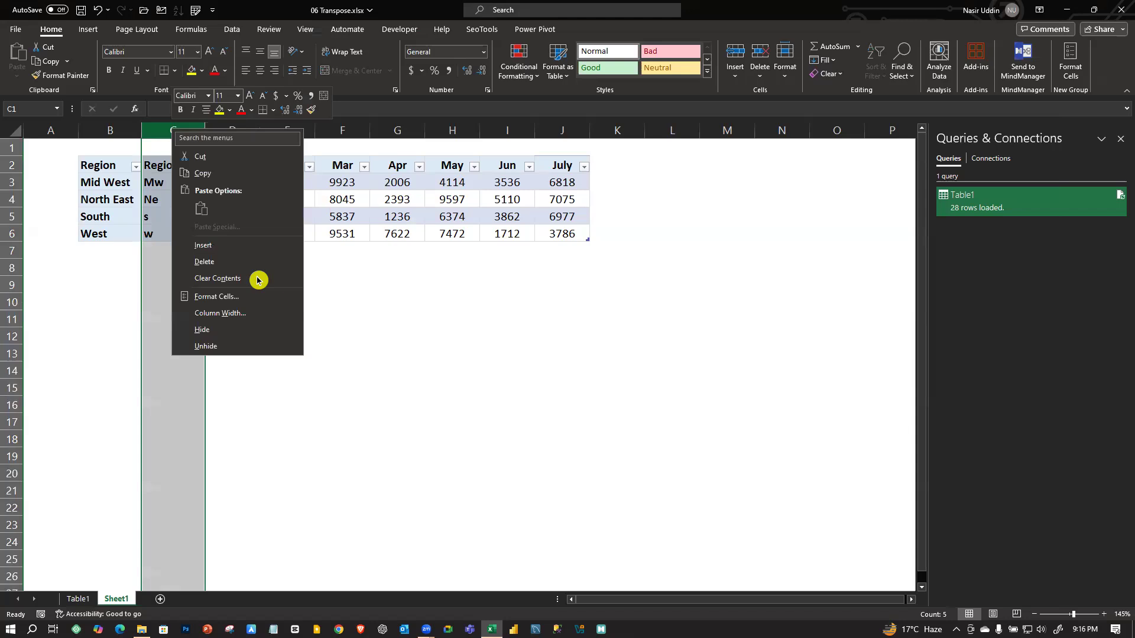
pyautogui.click(233, 248)
pyautogui.click(320, 288)
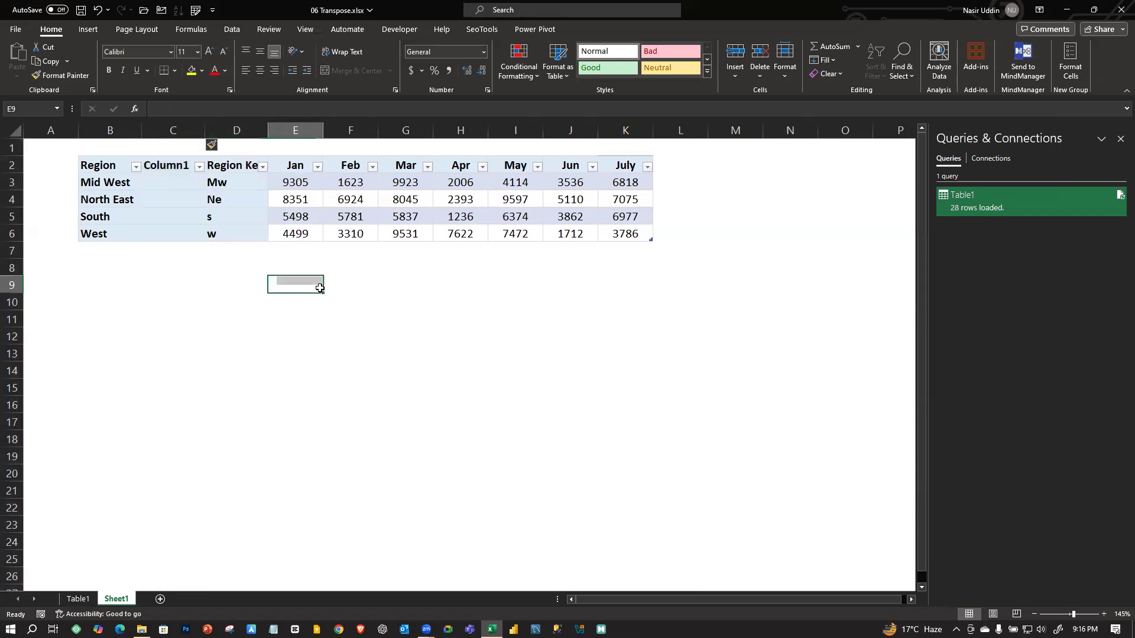
# - Fill the inserted column's cells C3 to C6 with the sample text sdfs
pyautogui.click(177, 184)
pyautogui.write('sdfs')
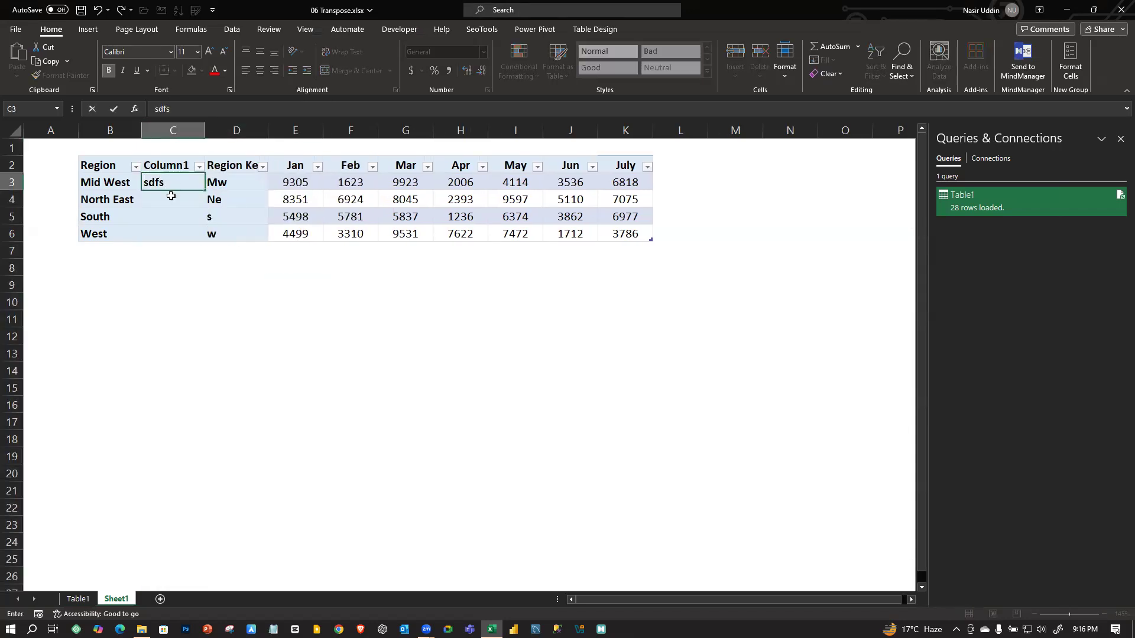
pyautogui.click(171, 196)
pyautogui.write('sdfs')
pyautogui.click(168, 221)
pyautogui.write('sdfs')
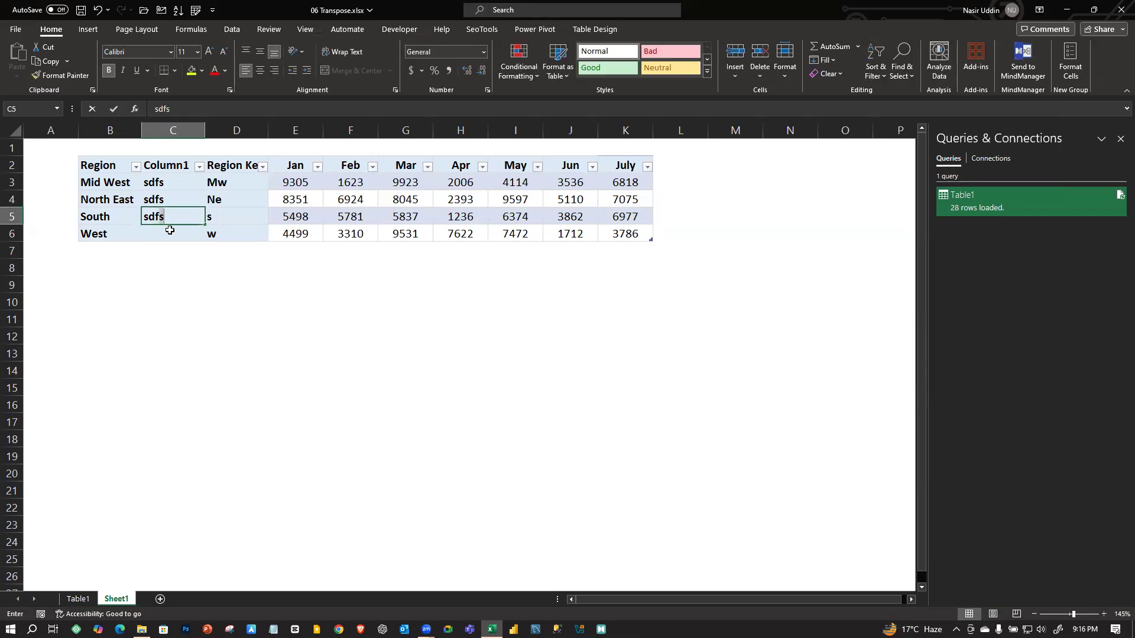
pyautogui.click(169, 232)
pyautogui.write('sdfs')
pyautogui.click(206, 284)
# - Refresh the query table on the Table1 sheet to bring in the added source column
pyautogui.click(78, 599)
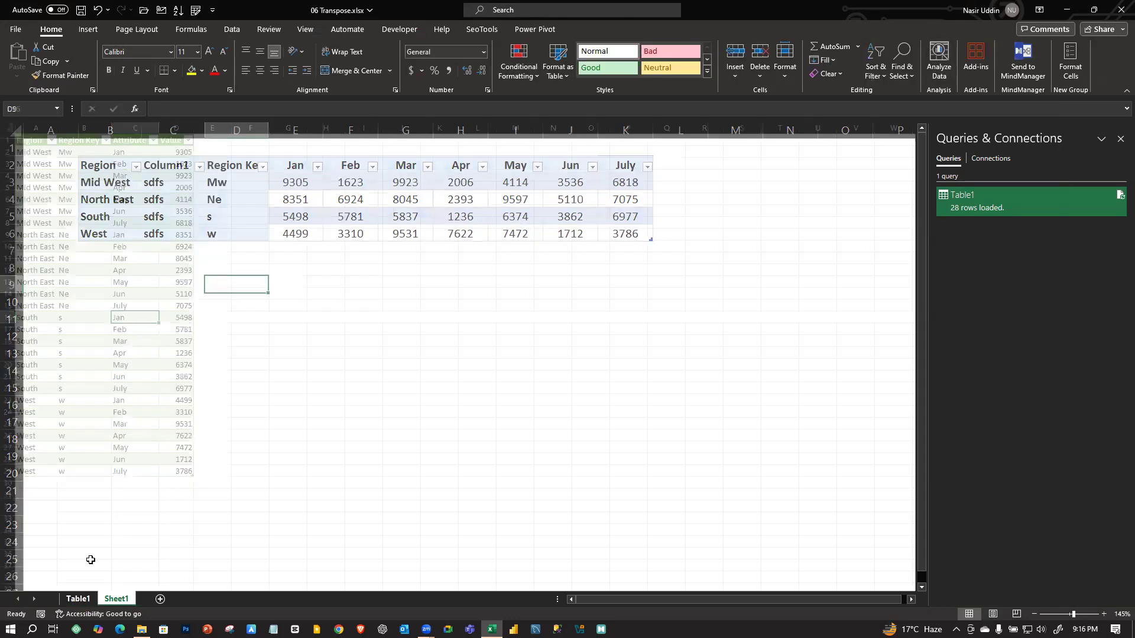
pyautogui.rightClick(84, 272)
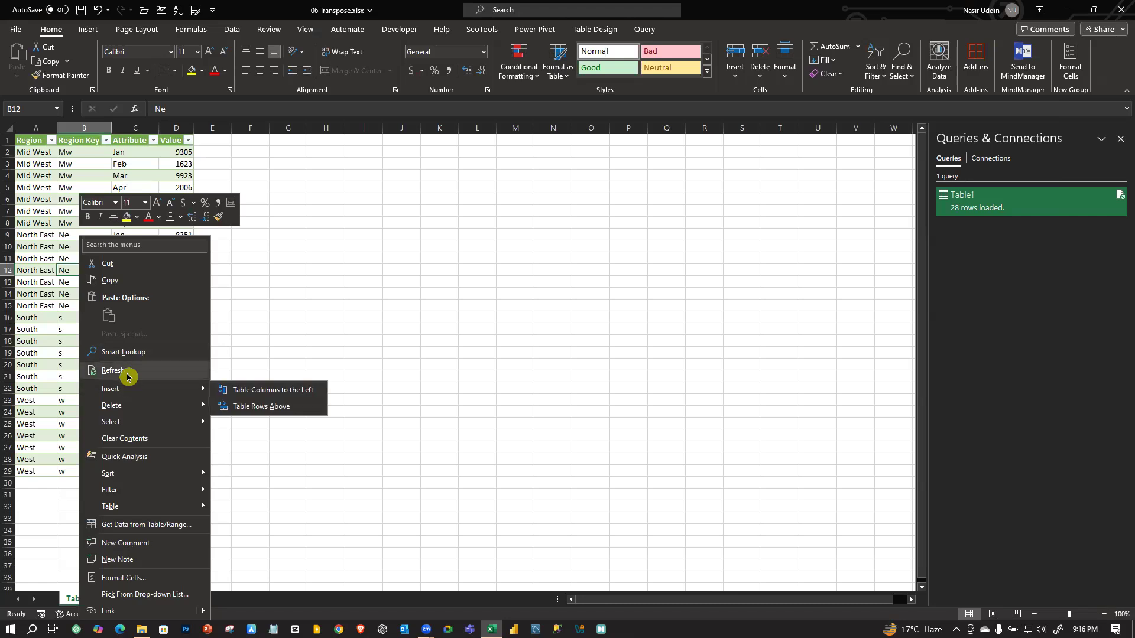
pyautogui.click(113, 370)
# - Examine how the added column, Region Key and the Attribute and Value columns are arranged in the refreshed table
pyautogui.moveTo(65, 156); pyautogui.dragTo(83, 471)
pyautogui.click(165, 149)
pyautogui.moveTo(165, 150); pyautogui.dragTo(236, 429)
pyautogui.moveTo(243, 461); pyautogui.dragTo(221, 468)
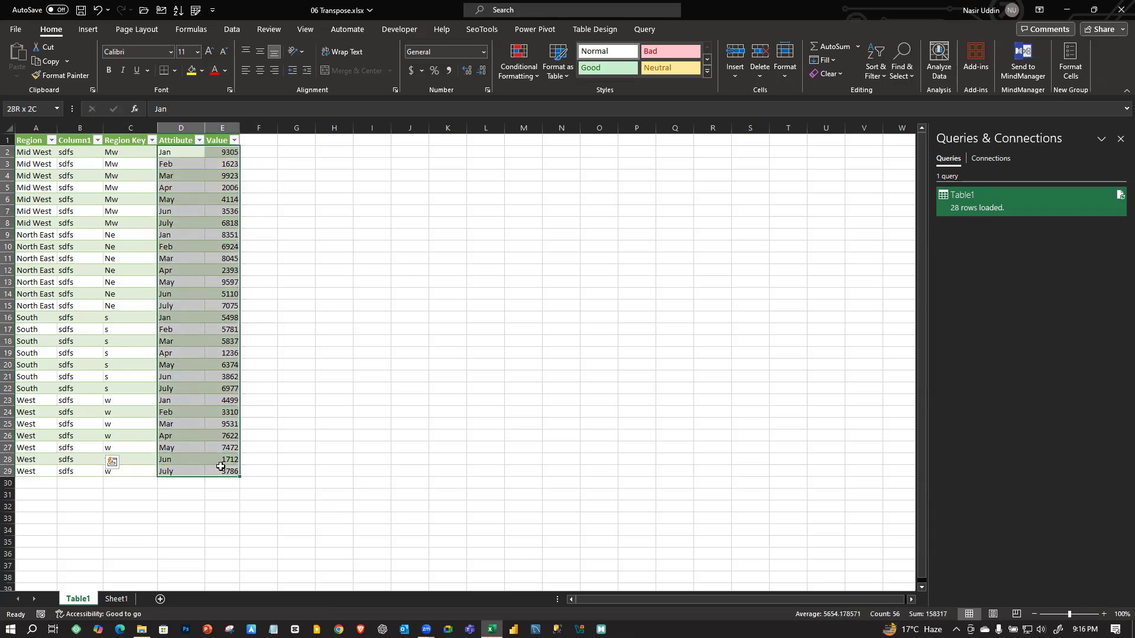
pyautogui.click(292, 254)
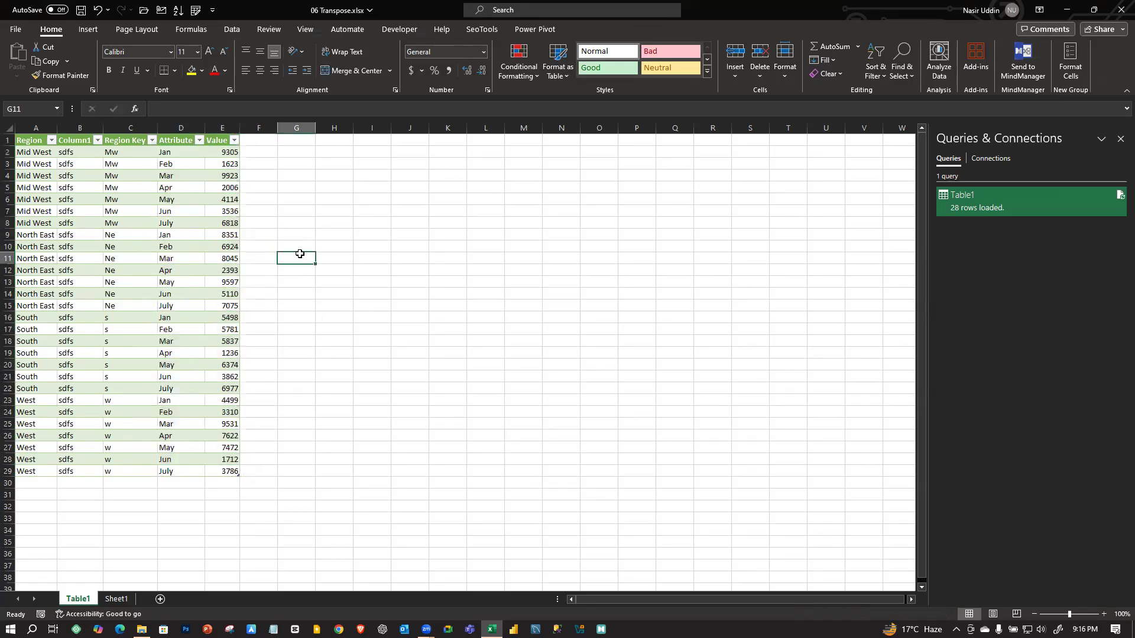
pyautogui.click(113, 238)
pyautogui.click(195, 231)
pyautogui.click(138, 238)
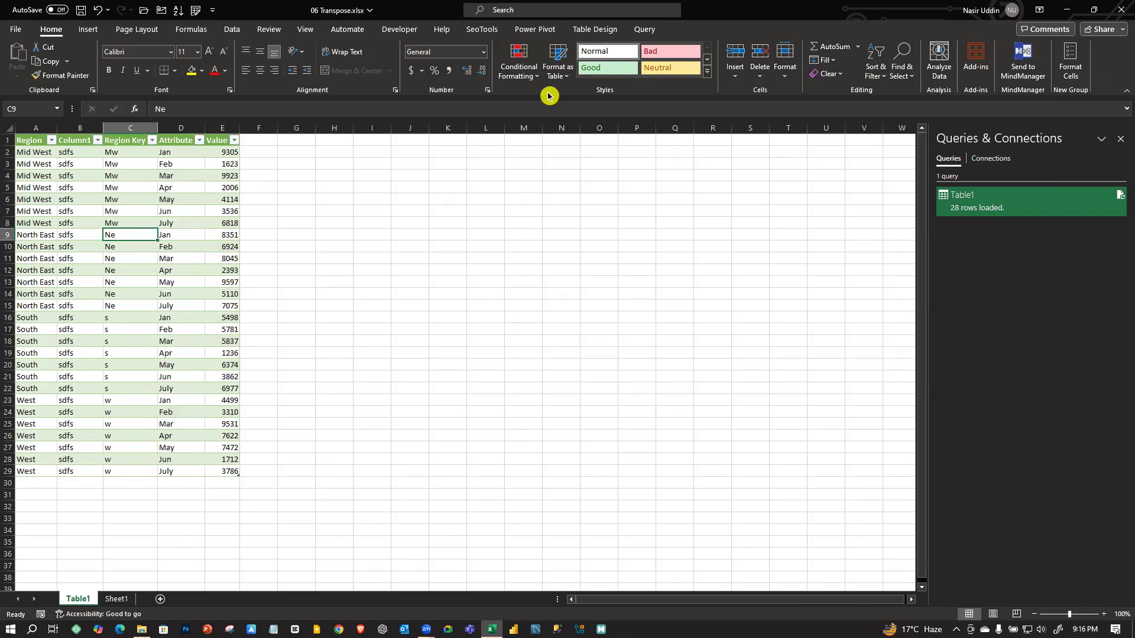
# - Close the 06 Transpose.xlsx workbook without saving its changes
pyautogui.moveTo(443, 7); pyautogui.dragTo(346, 66)
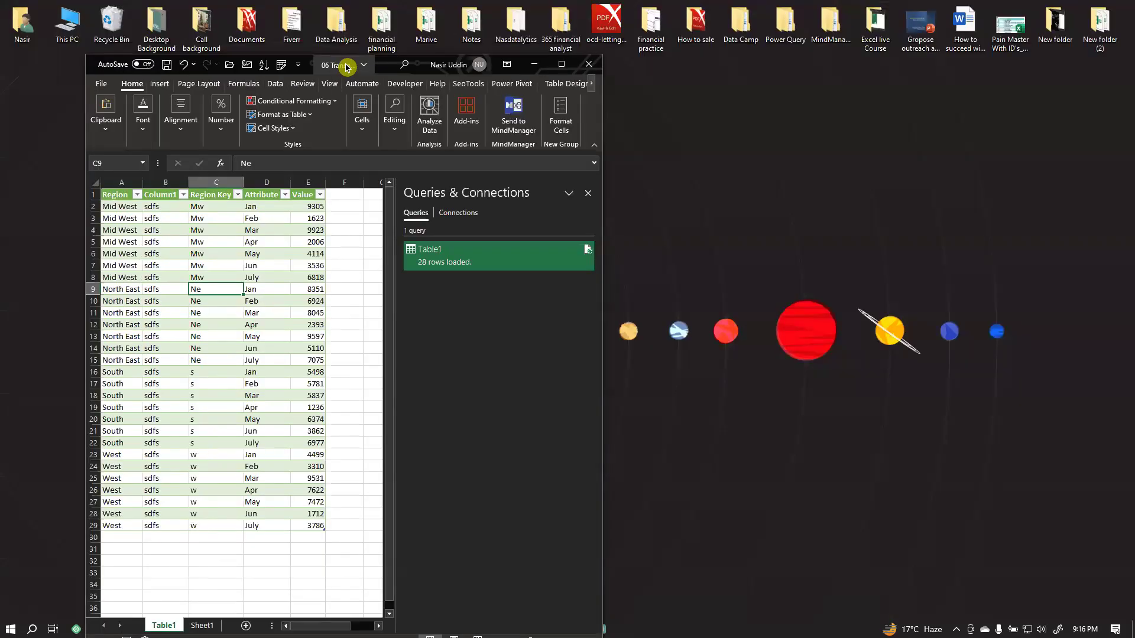
pyautogui.click(589, 64)
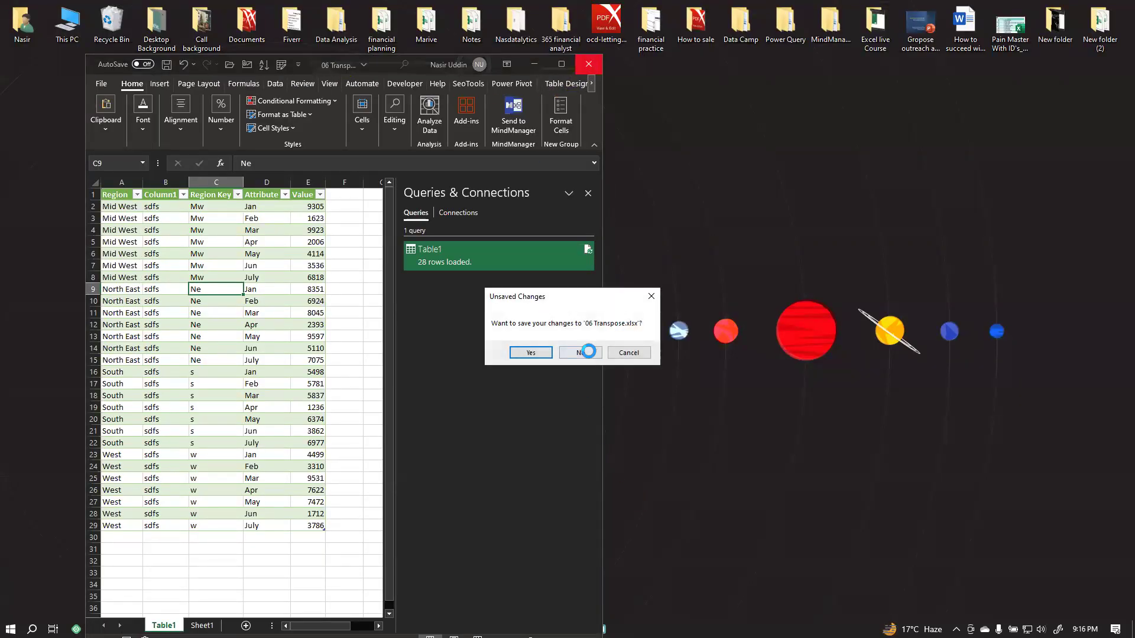
pyautogui.click(586, 352)
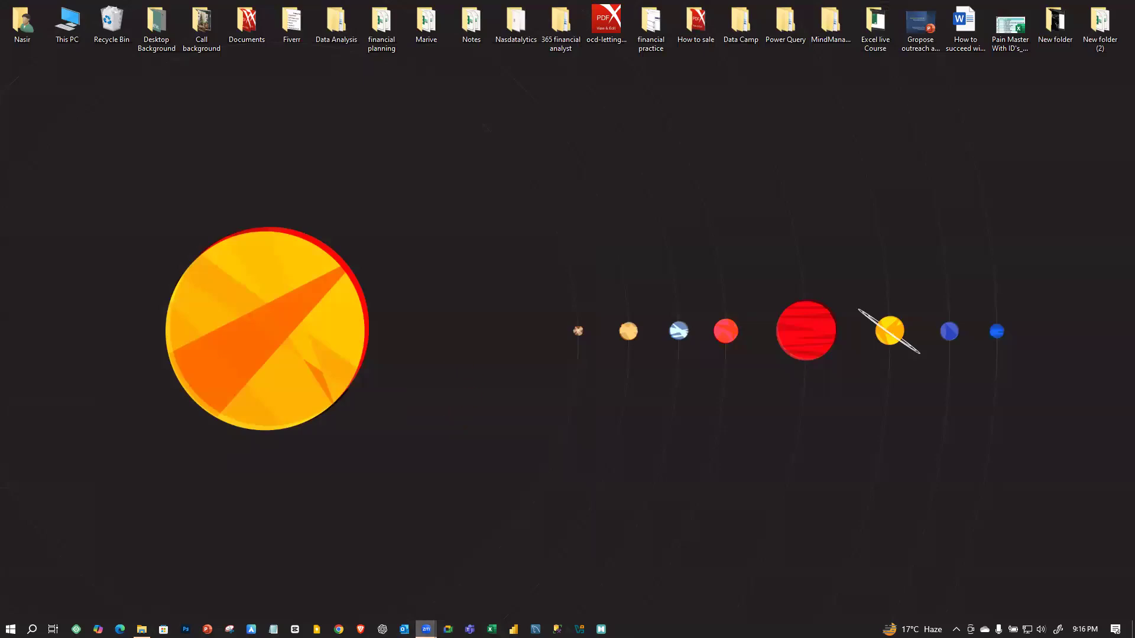
# - Open 07 Group by Data.xlsx from New folder (2) in a maximized window with editing and external content enabled
pyautogui.click(142, 629)
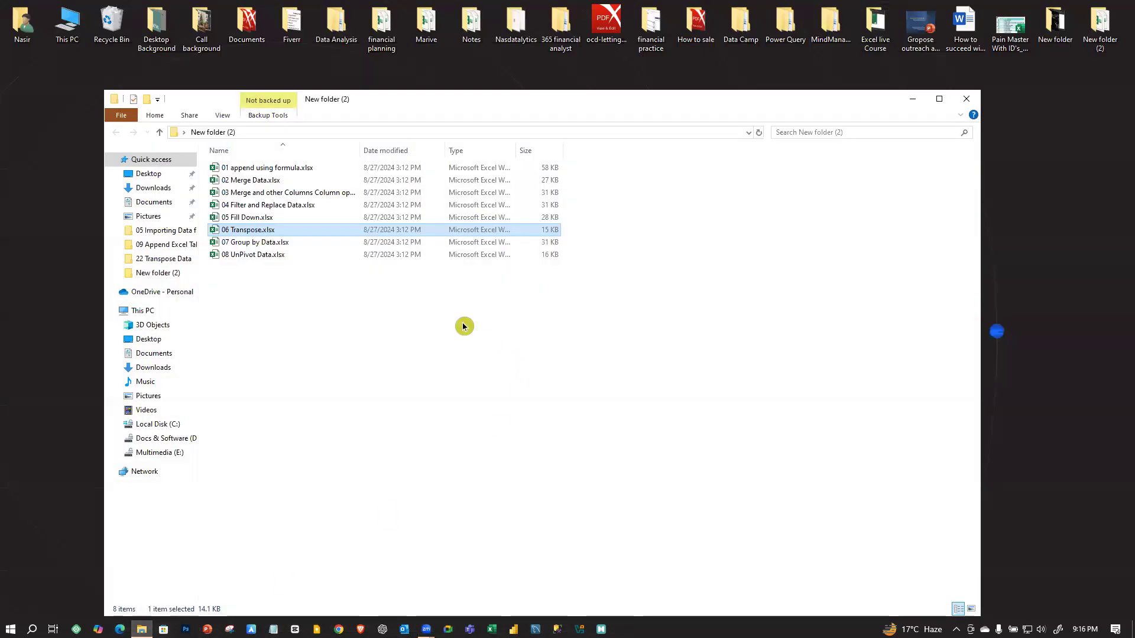
pyautogui.click(403, 298)
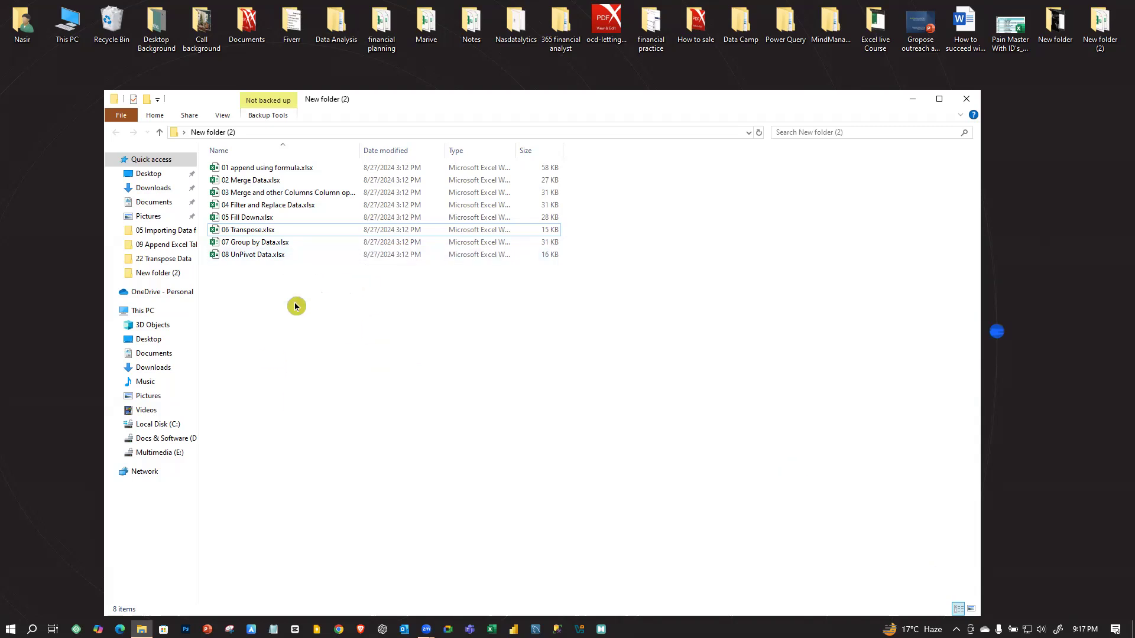
pyautogui.doubleClick(305, 247)
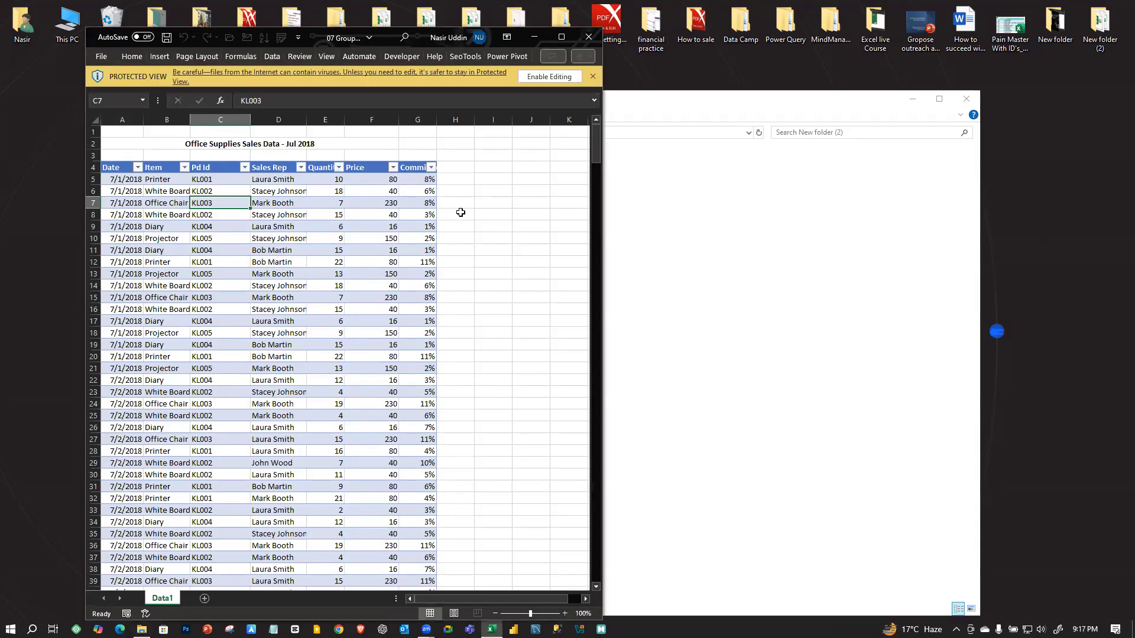
pyautogui.click(549, 76)
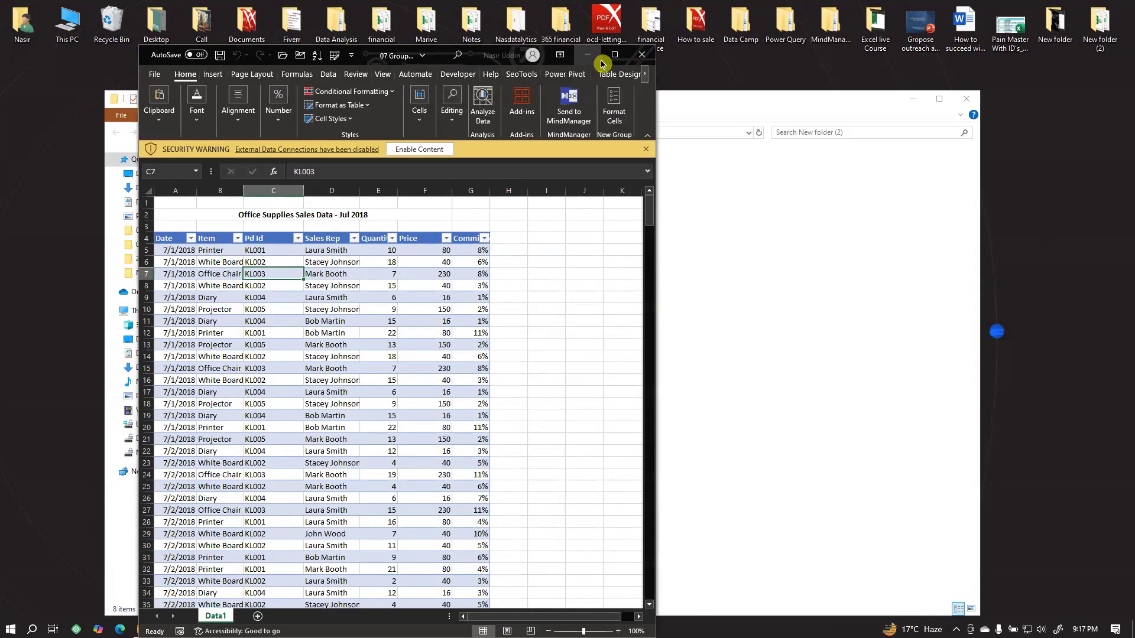
pyautogui.click(615, 54)
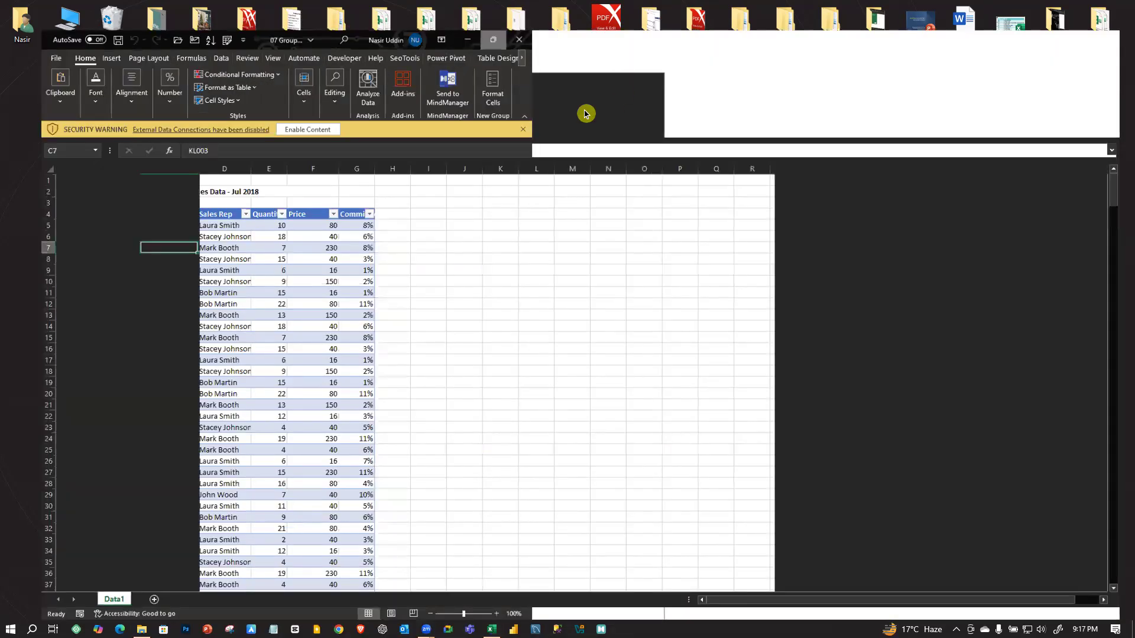
pyautogui.click(303, 106)
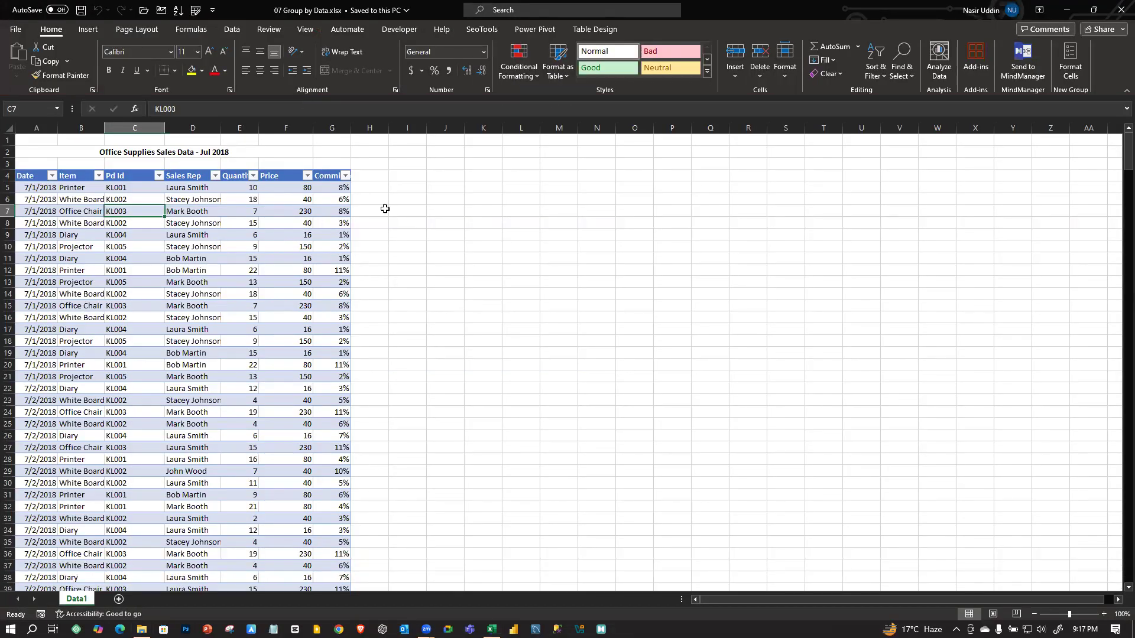
# - Load the office supplies sales table into Power Query as a new query and select its Item column
pyautogui.click(158, 293)
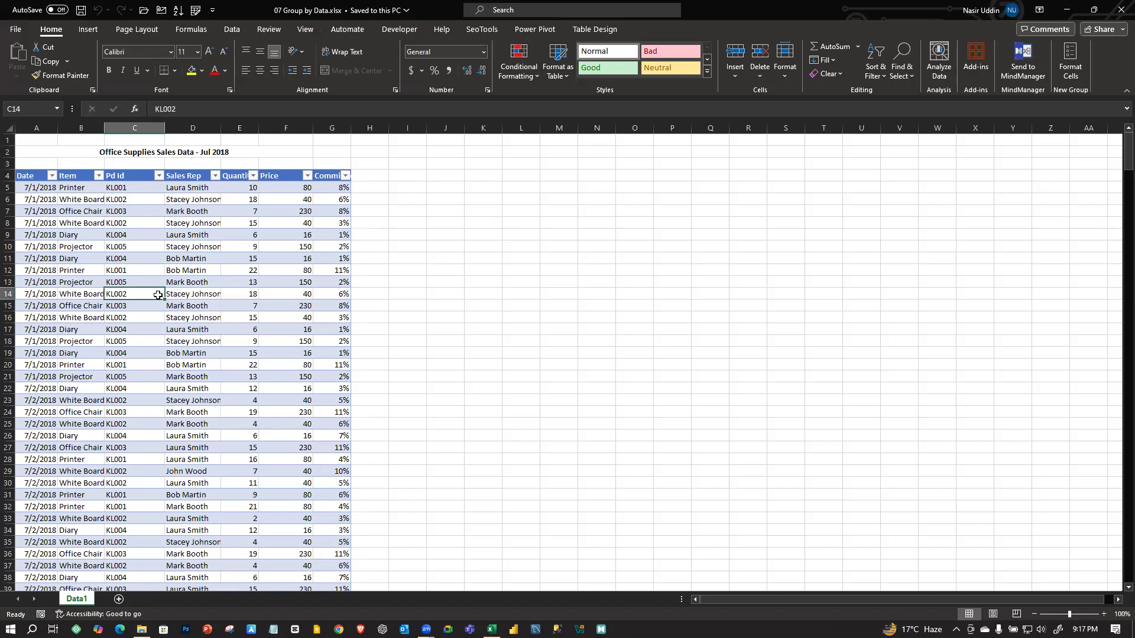
pyautogui.click(231, 29)
pyautogui.click(15, 54)
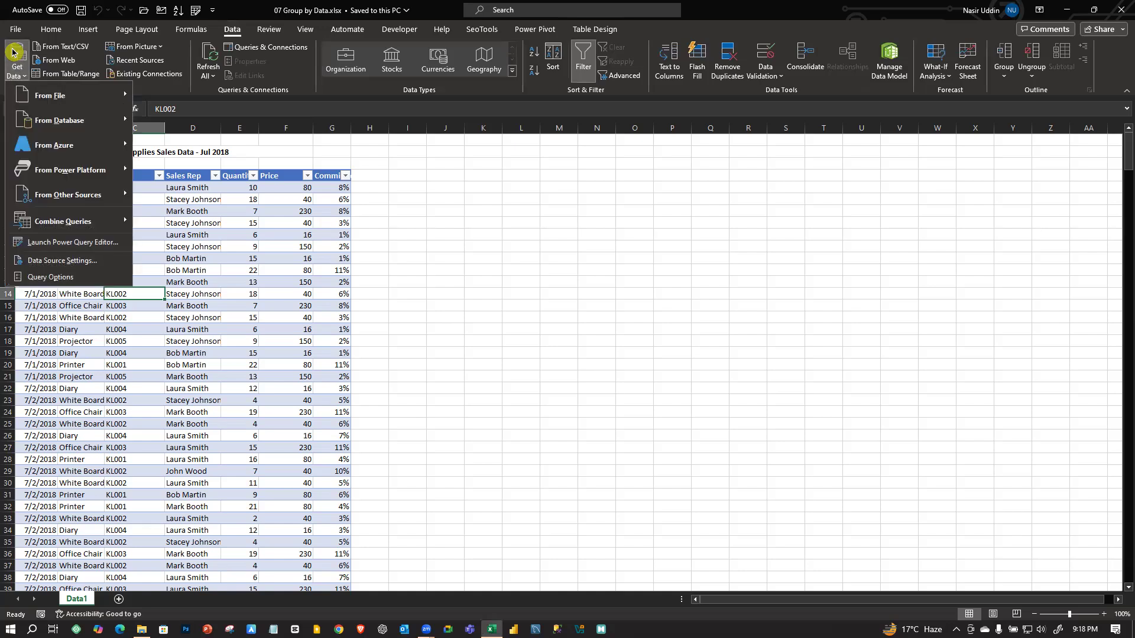
pyautogui.click(12, 52)
pyautogui.click(67, 73)
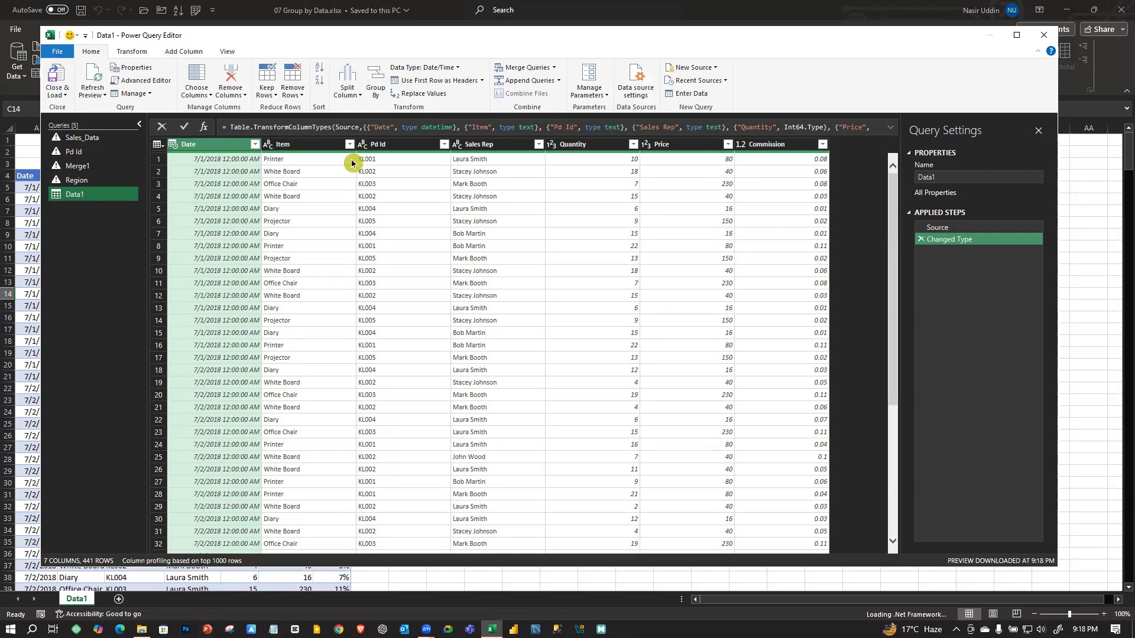
pyautogui.click(284, 144)
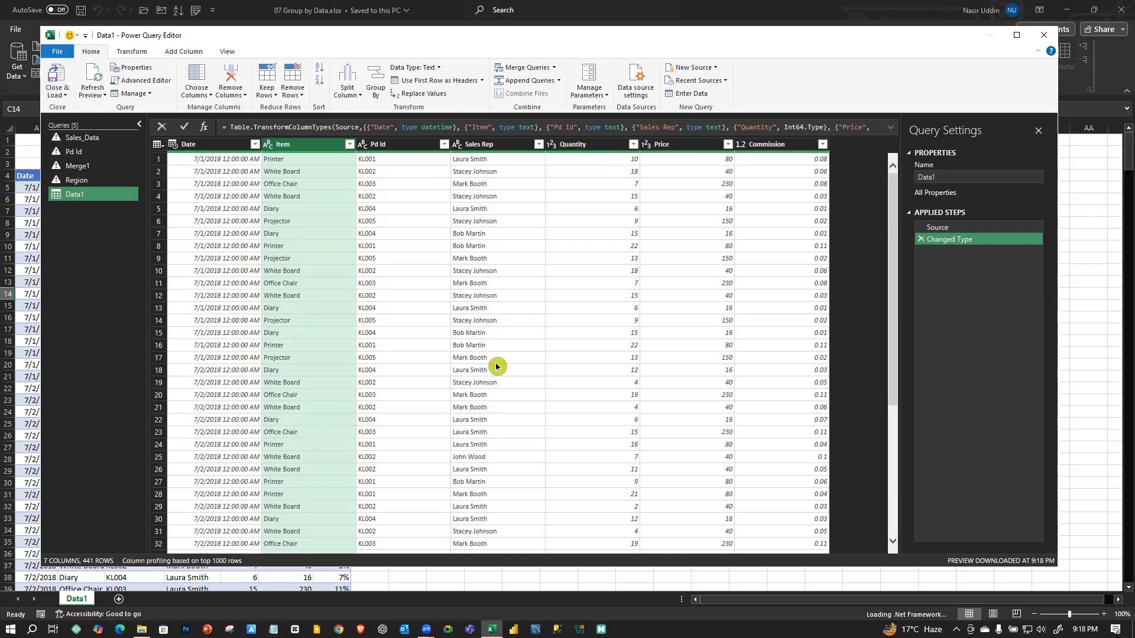
# - Examine the repeated entries in the Item column and the related Sales Rep and Quantity values
pyautogui.click(299, 233)
pyautogui.click(273, 163)
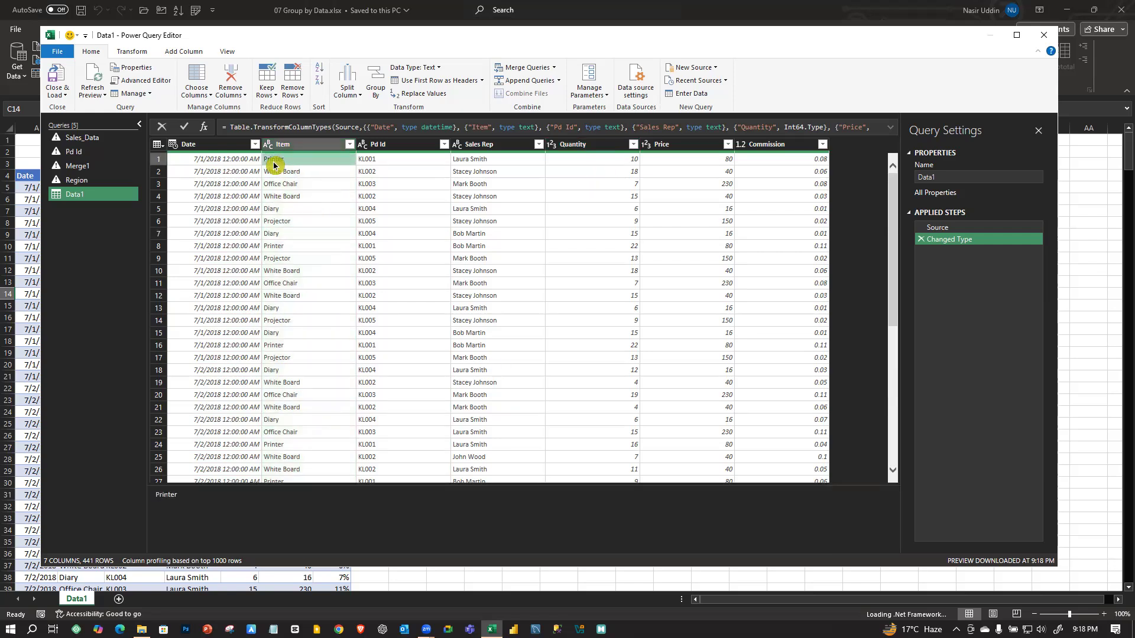
pyautogui.click(293, 296)
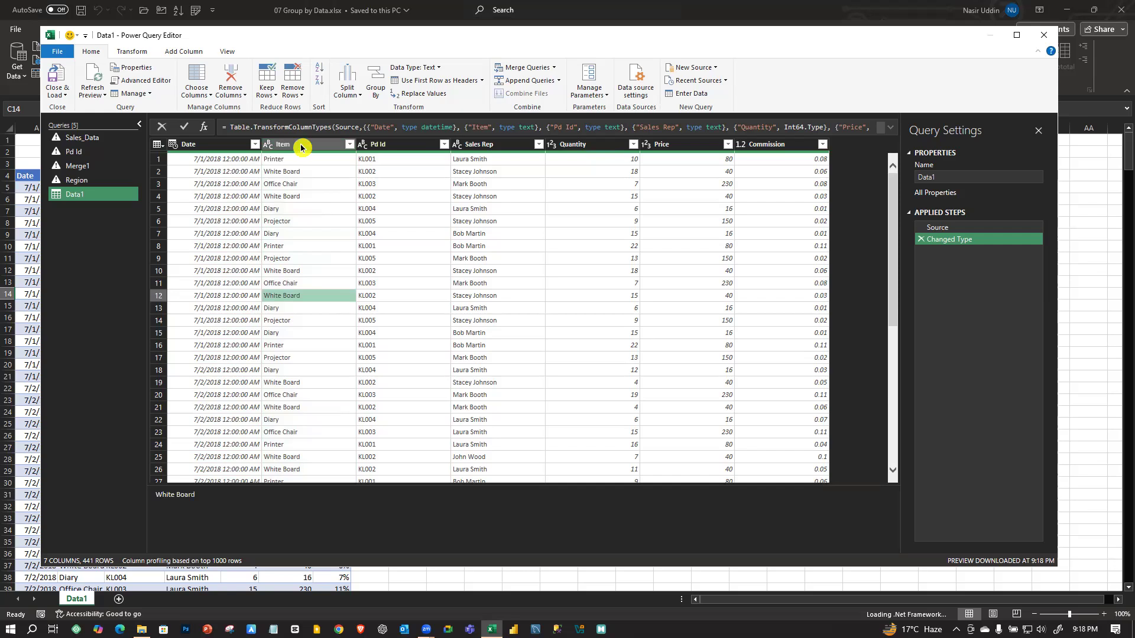
pyautogui.click(299, 221)
pyautogui.click(293, 147)
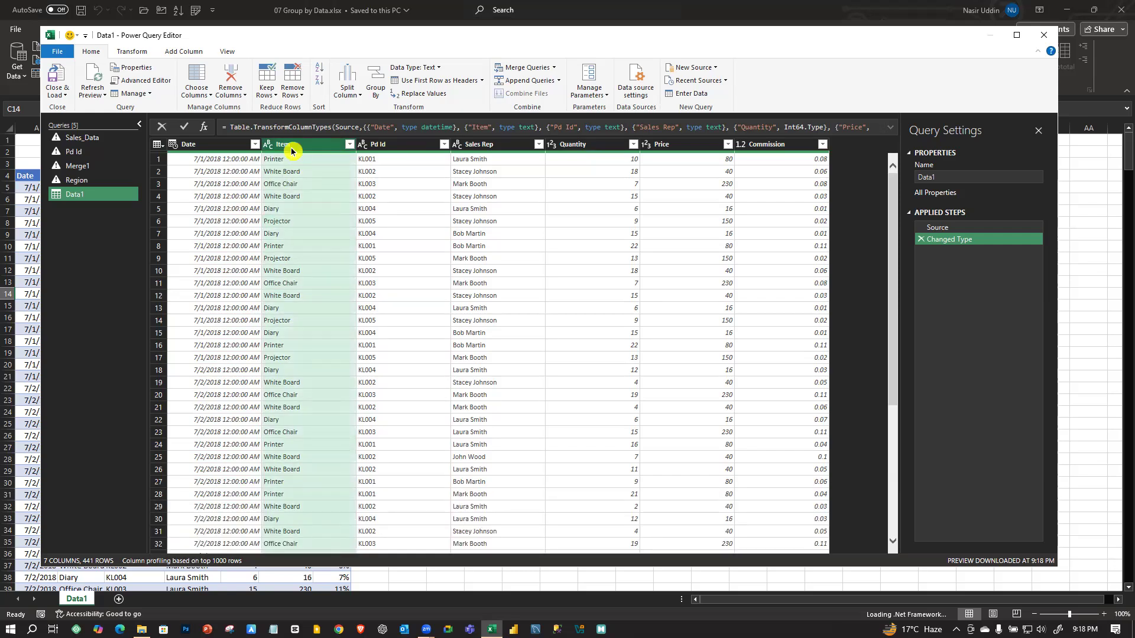
pyautogui.click(516, 295)
pyautogui.click(307, 184)
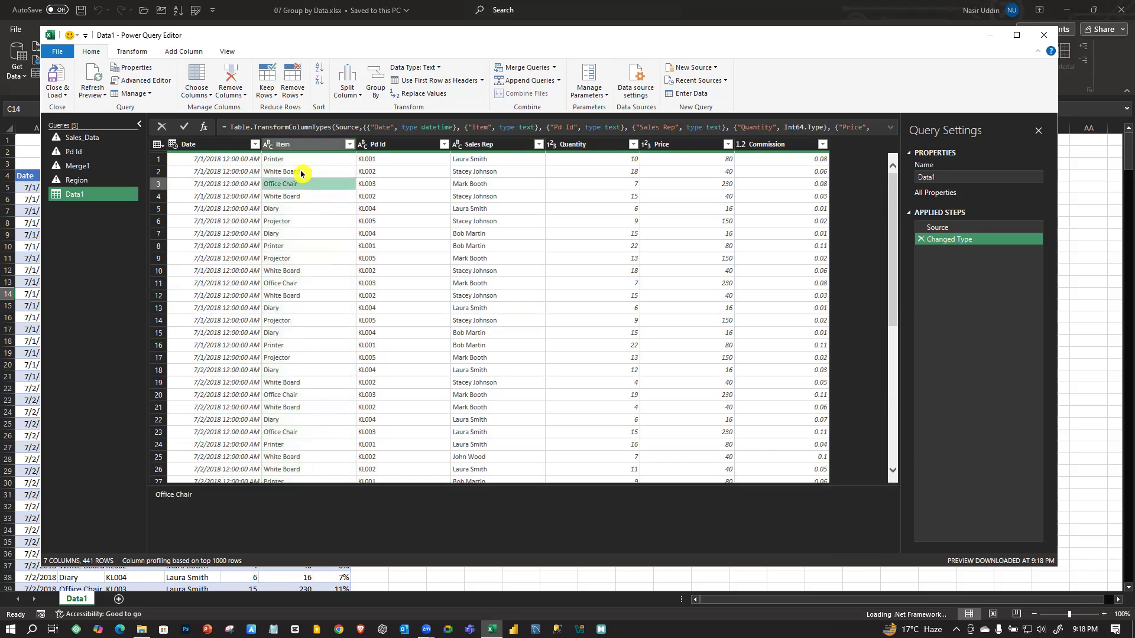
pyautogui.click(492, 210)
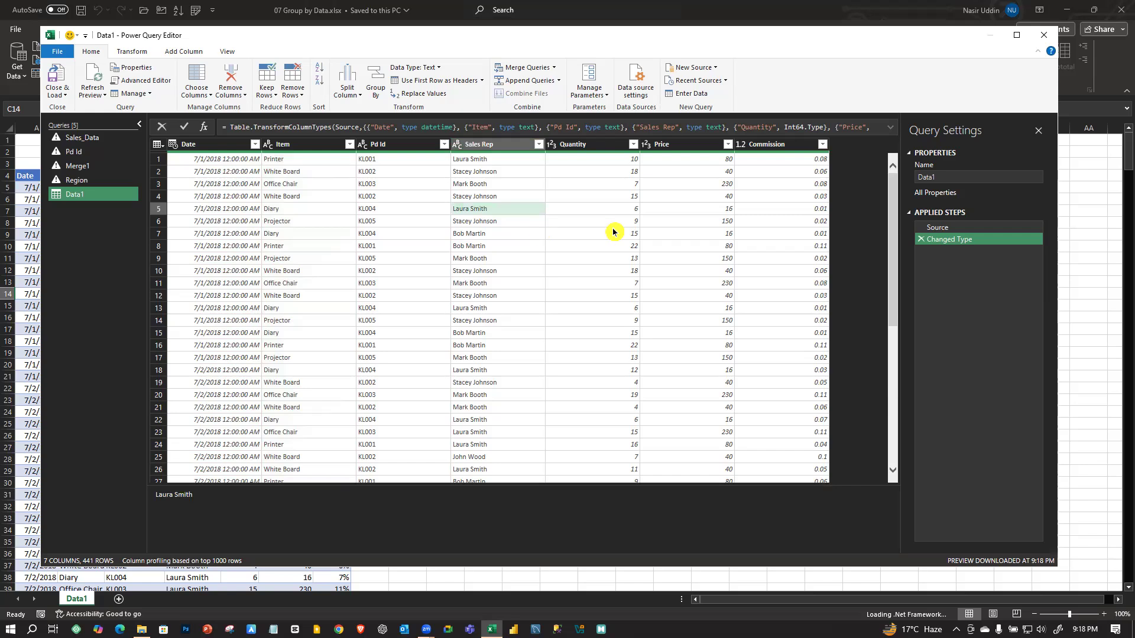
pyautogui.click(314, 233)
pyautogui.click(560, 232)
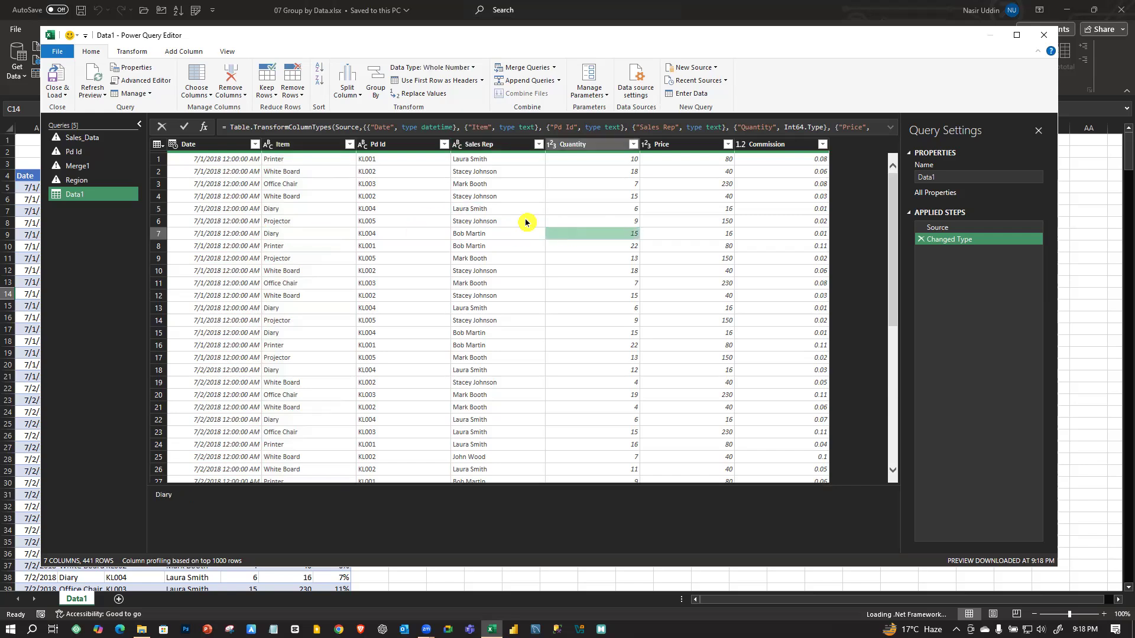
# - Start a basic Group By on the Item column and name the new column Count_Item
pyautogui.click(296, 147)
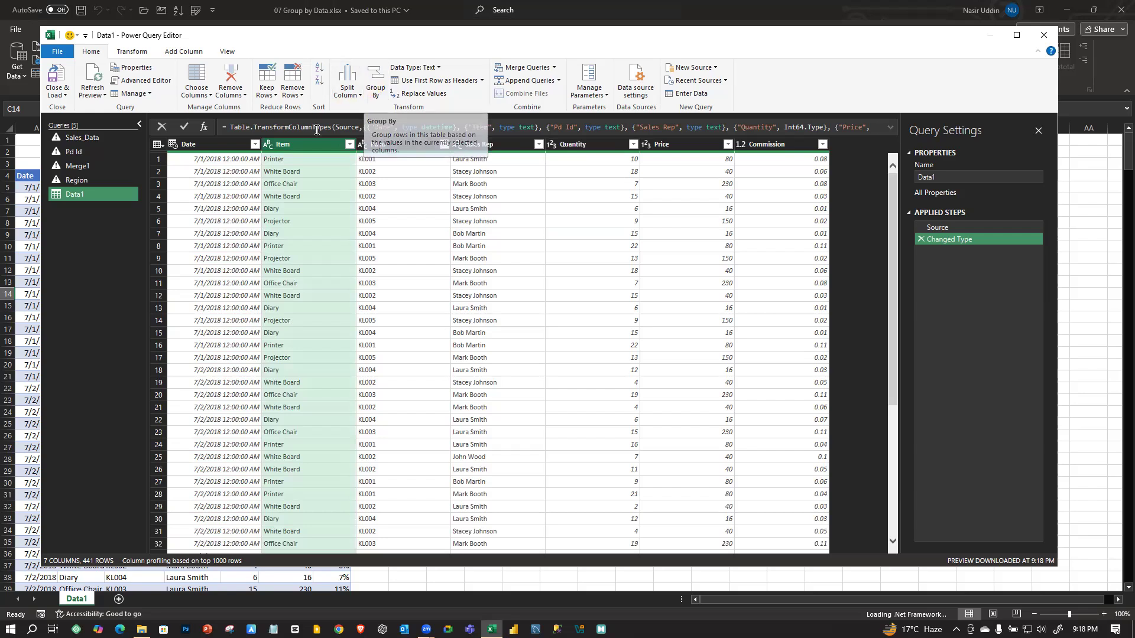
pyautogui.rightClick(287, 149)
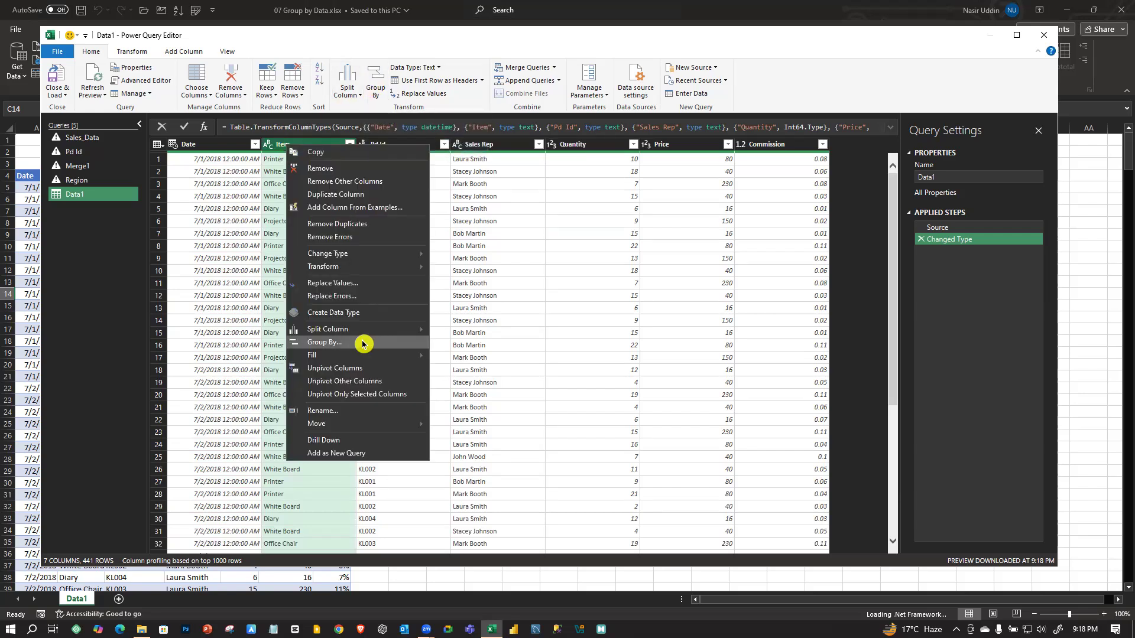
pyautogui.click(510, 308)
pyautogui.click(307, 145)
pyautogui.click(374, 82)
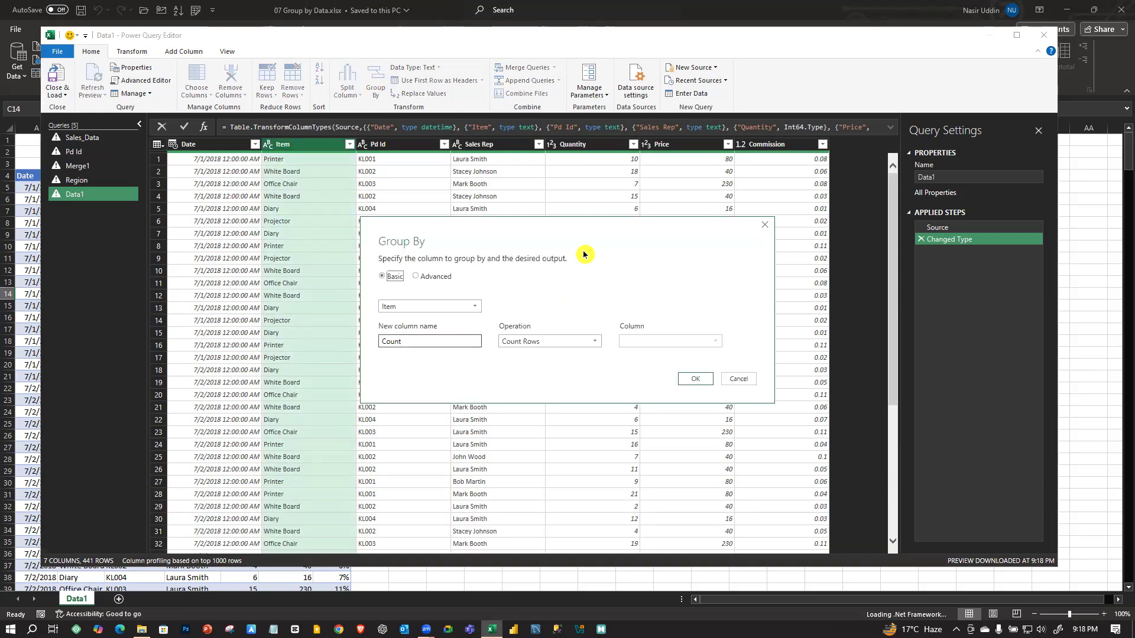
pyautogui.moveTo(590, 249); pyautogui.dragTo(610, 214)
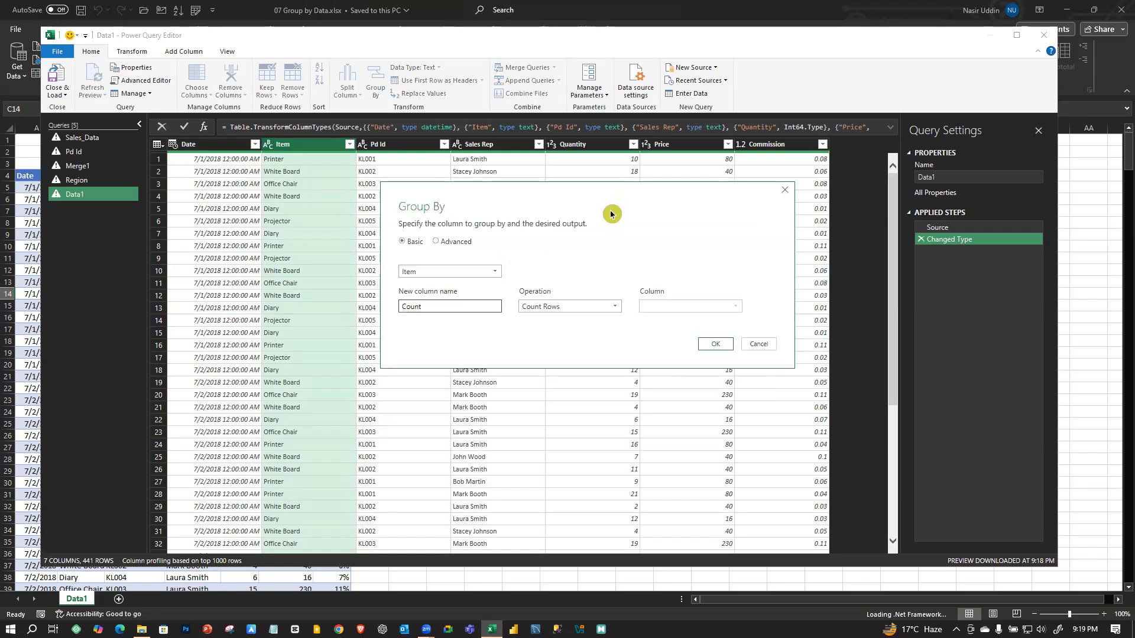
pyautogui.click(439, 274)
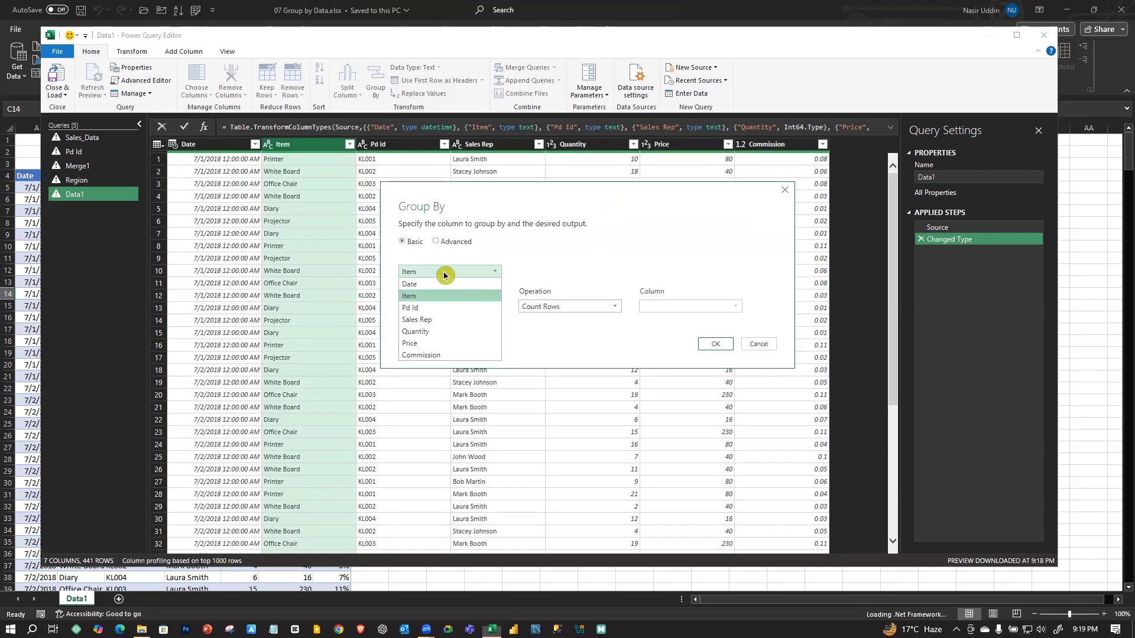
pyautogui.click(601, 254)
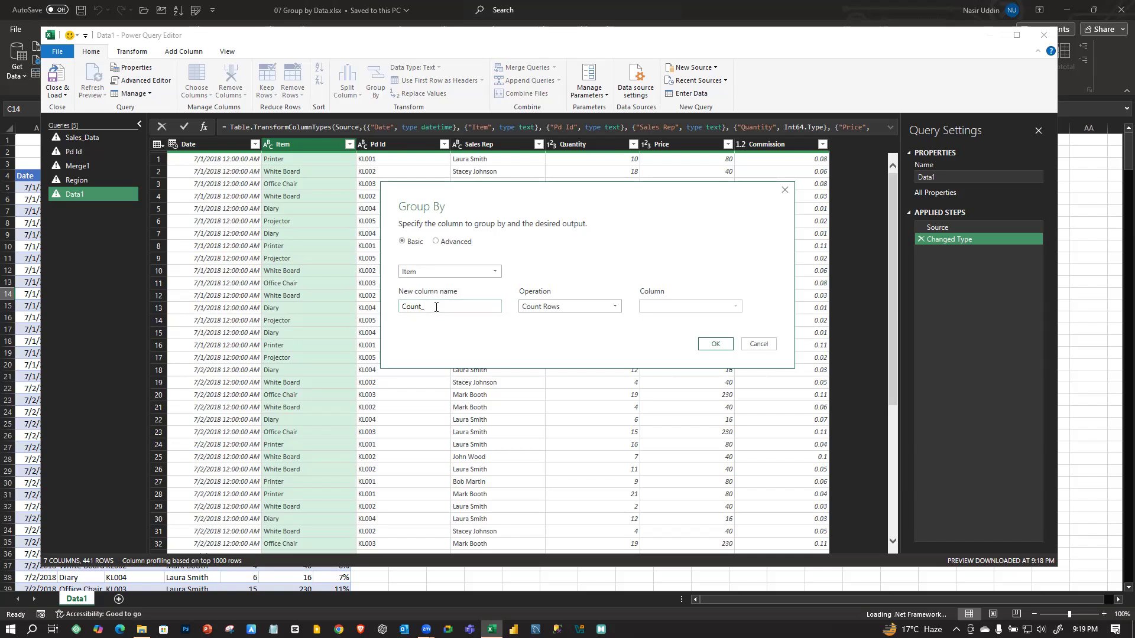
pyautogui.click(607, 307)
pyautogui.click(606, 309)
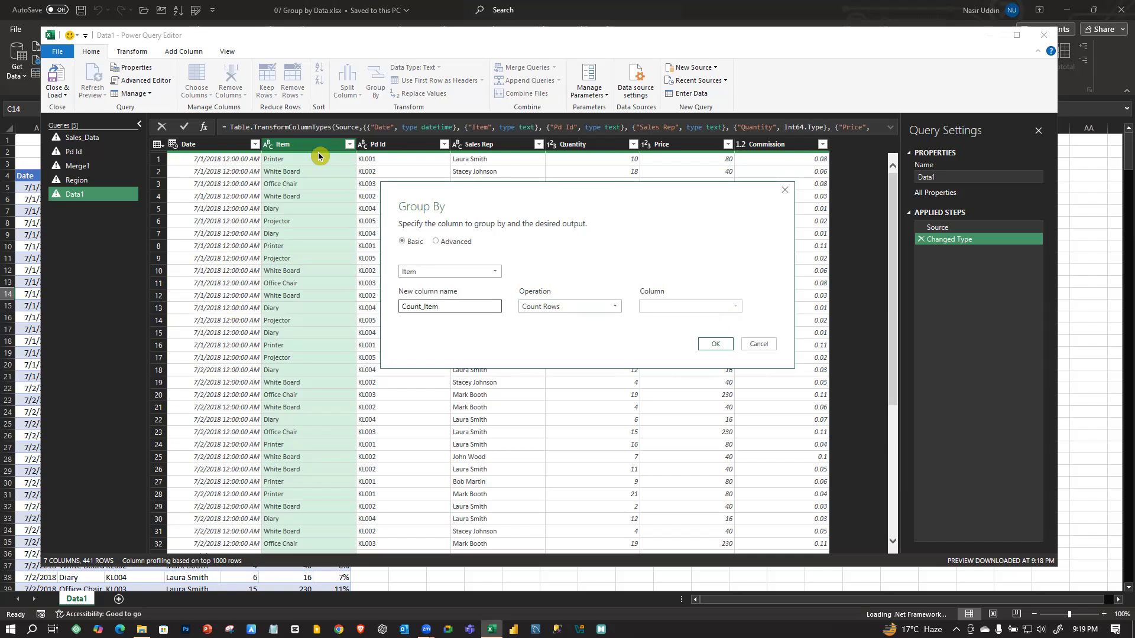
# - Try the Average operation for the new column, restore Count Rows and apply the grouping by Item
pyautogui.click(568, 309)
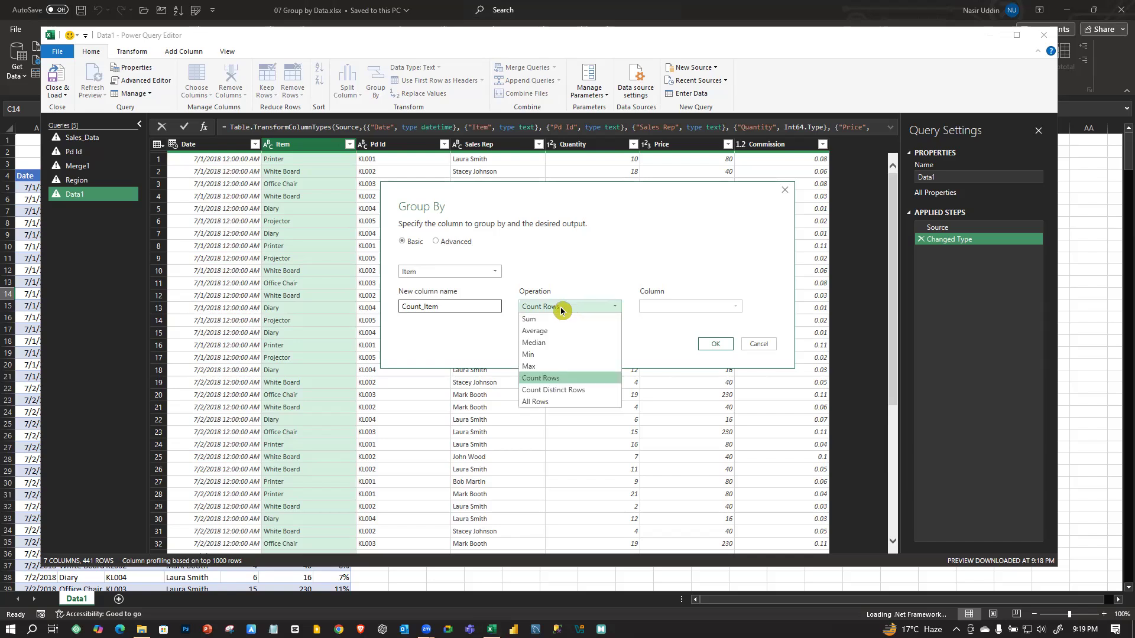
pyautogui.click(539, 331)
pyautogui.click(735, 306)
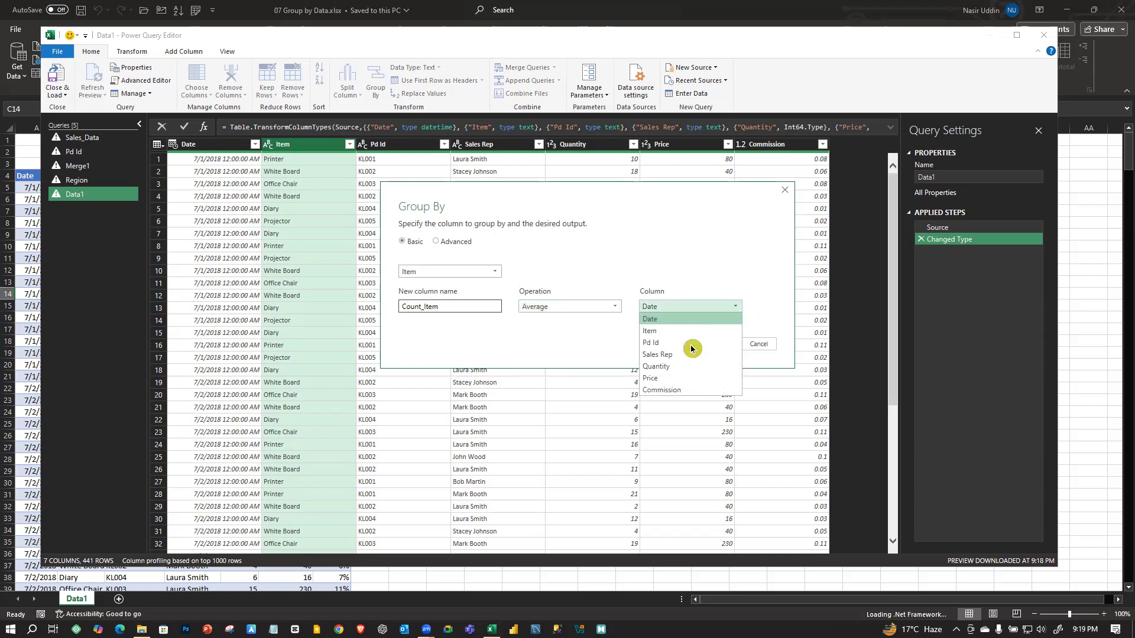
pyautogui.click(591, 307)
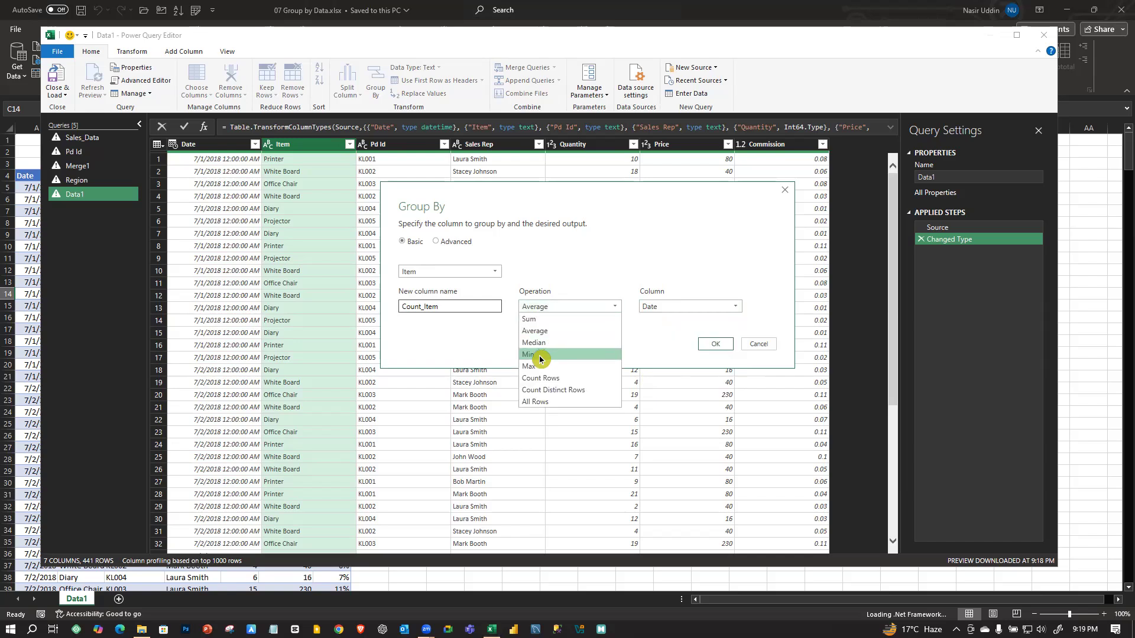
pyautogui.click(561, 379)
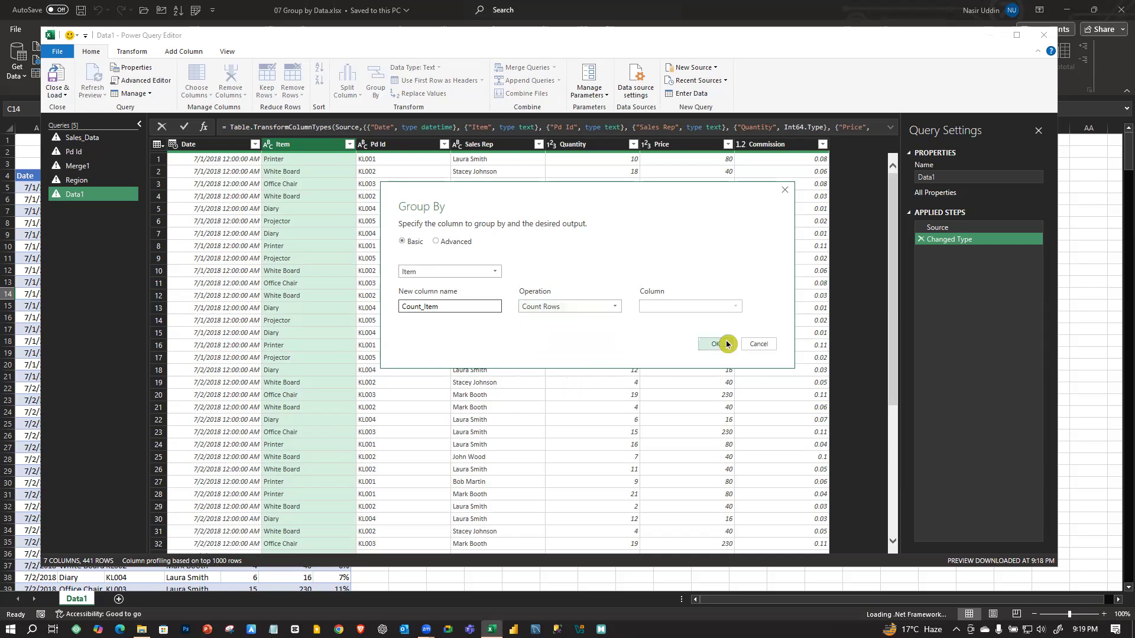
pyautogui.click(613, 309)
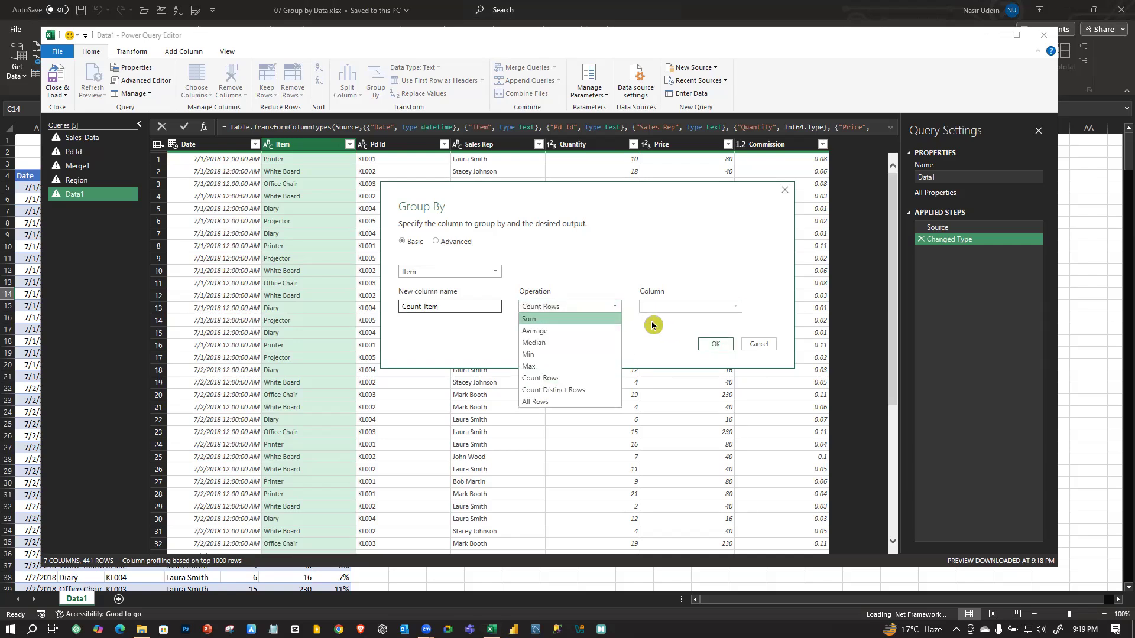
pyautogui.click(647, 345)
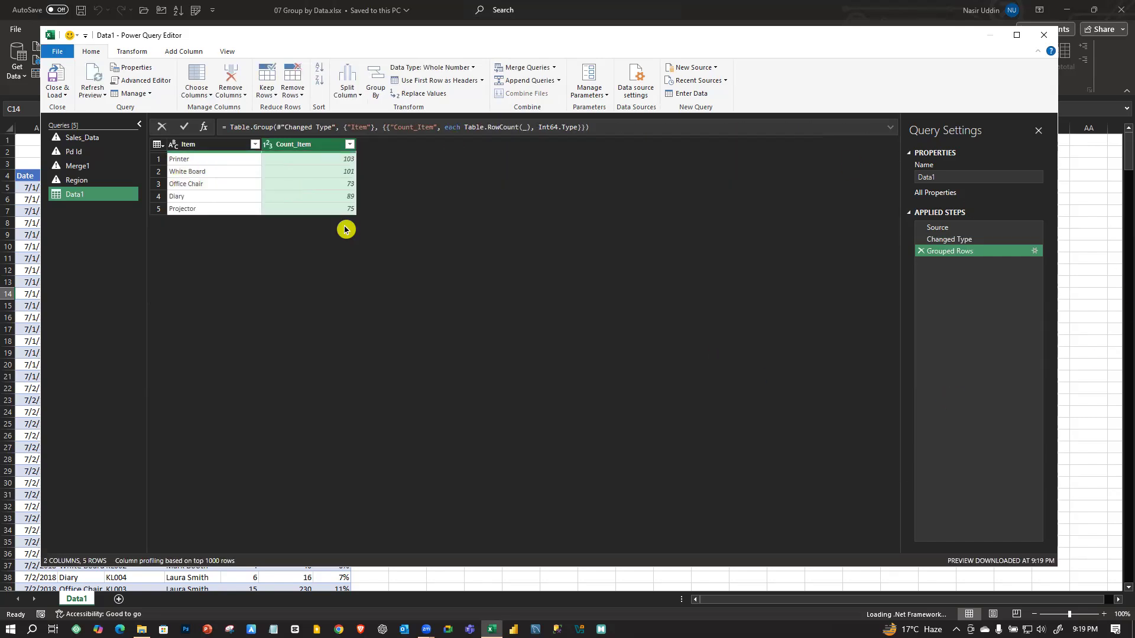
# - Review the Count_Item value for each item in the grouped table
pyautogui.click(197, 145)
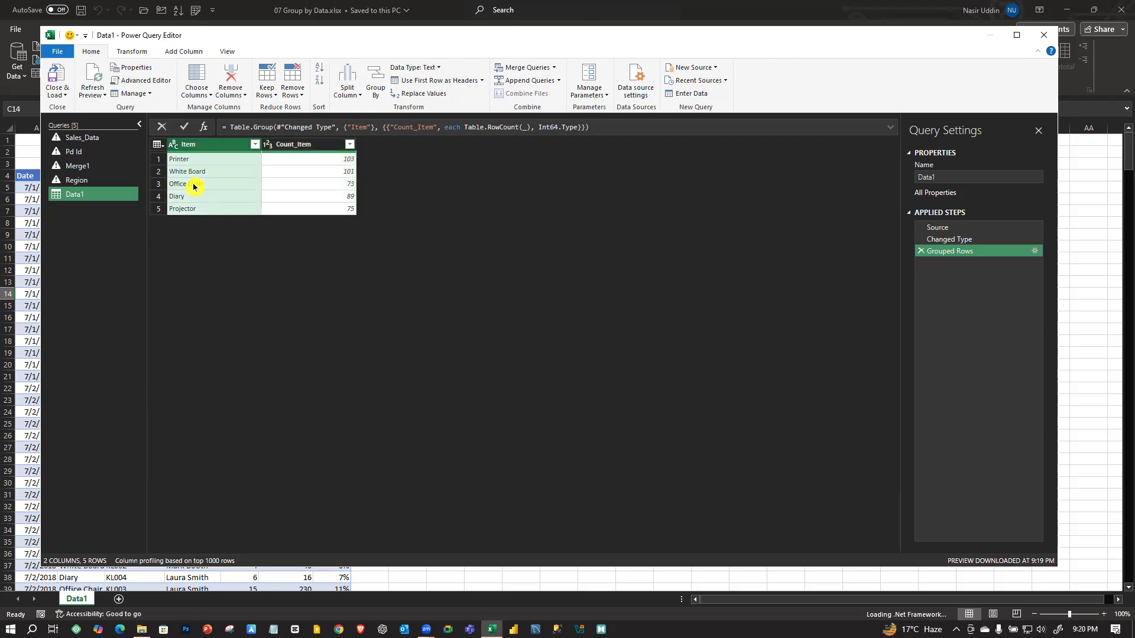
pyautogui.click(333, 160)
pyautogui.click(332, 182)
pyautogui.click(291, 164)
pyautogui.click(329, 183)
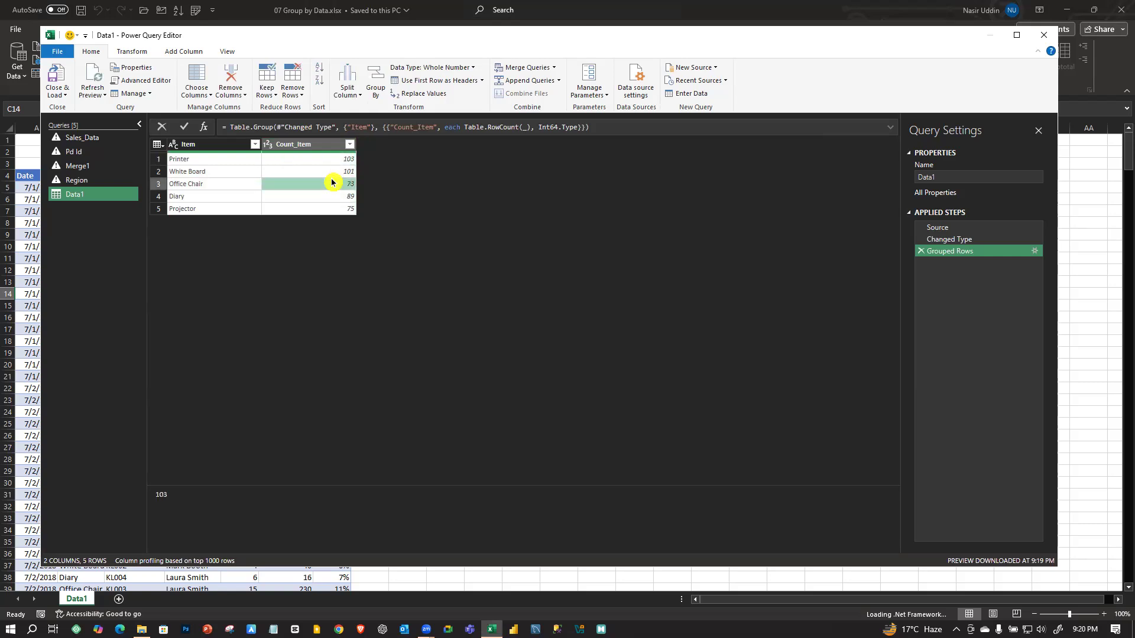
pyautogui.click(322, 164)
pyautogui.click(191, 172)
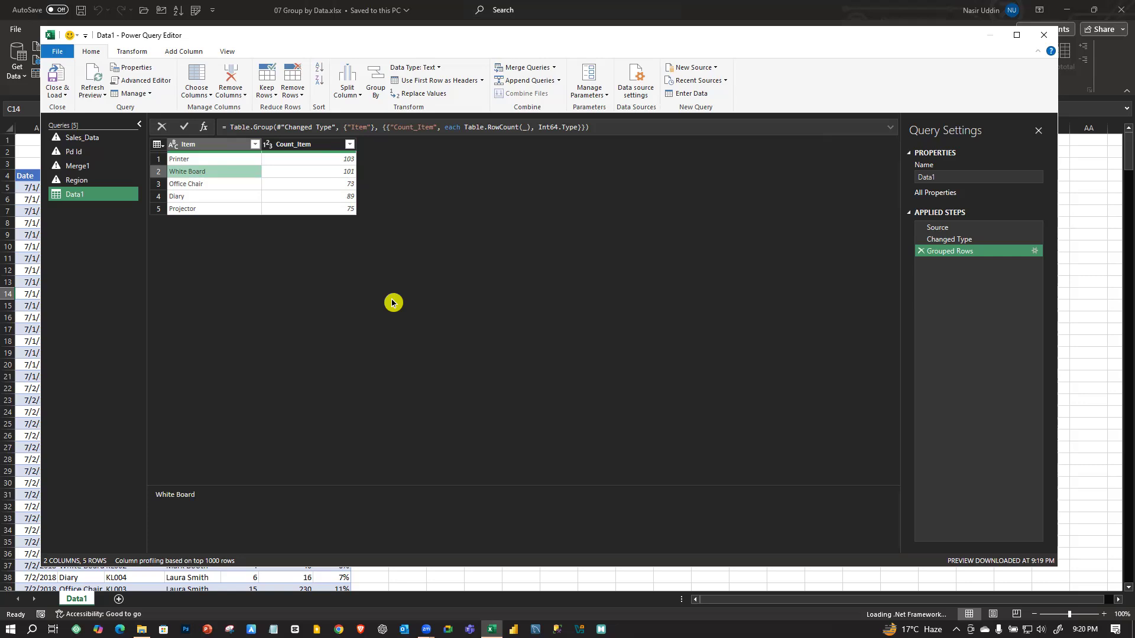
# - Remove the Grouped Rows step that counts the rows per item
pyautogui.click(921, 251)
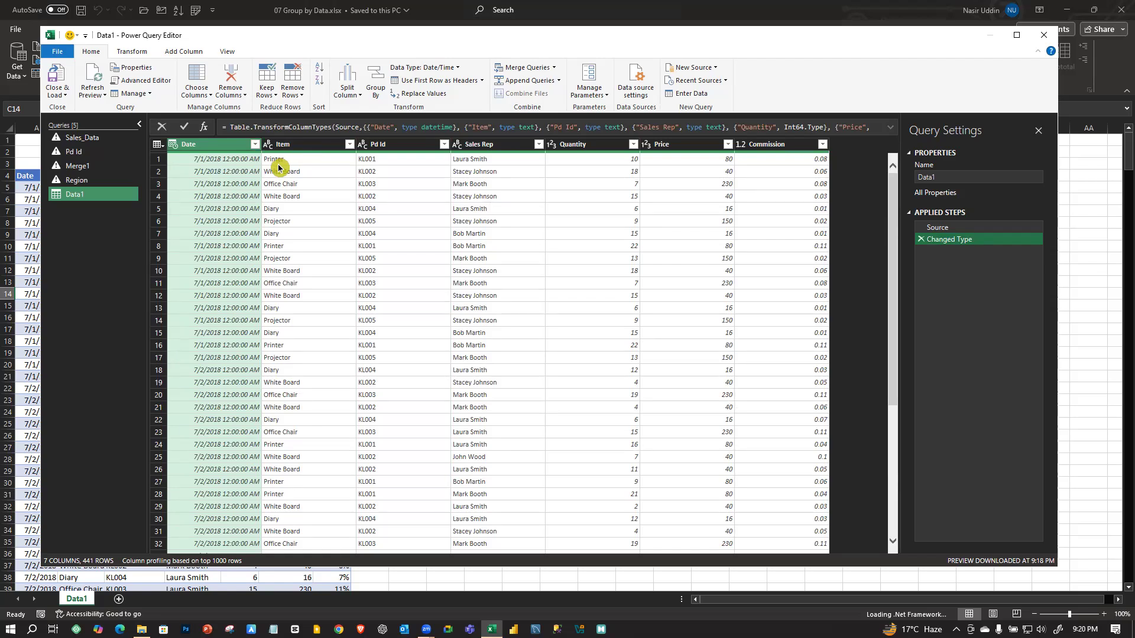
pyautogui.click(290, 145)
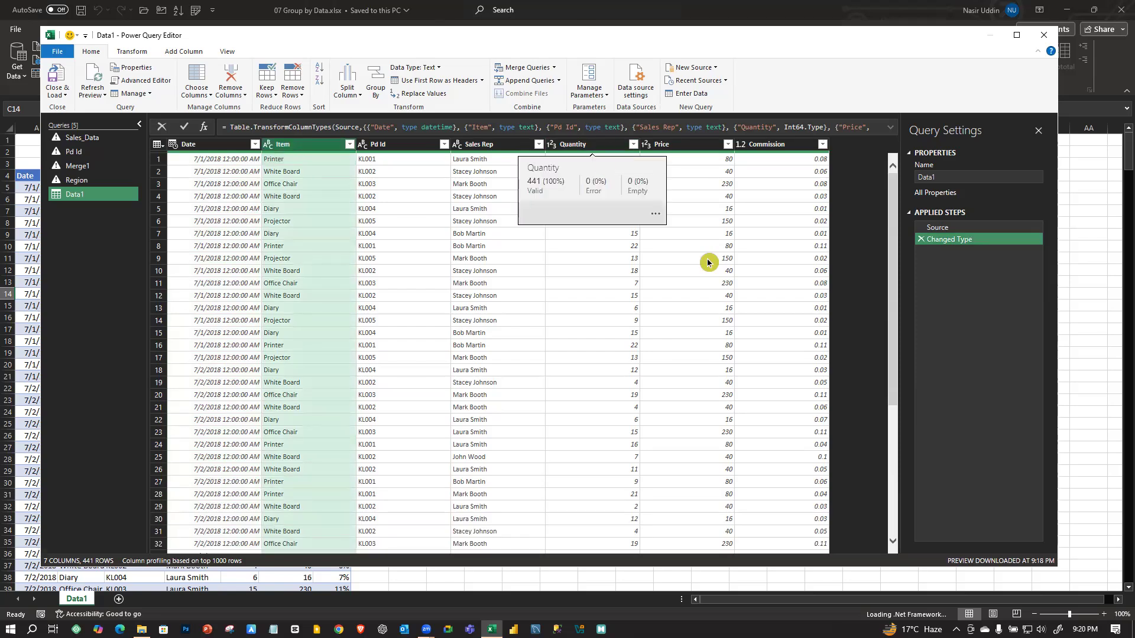
pyautogui.click(407, 261)
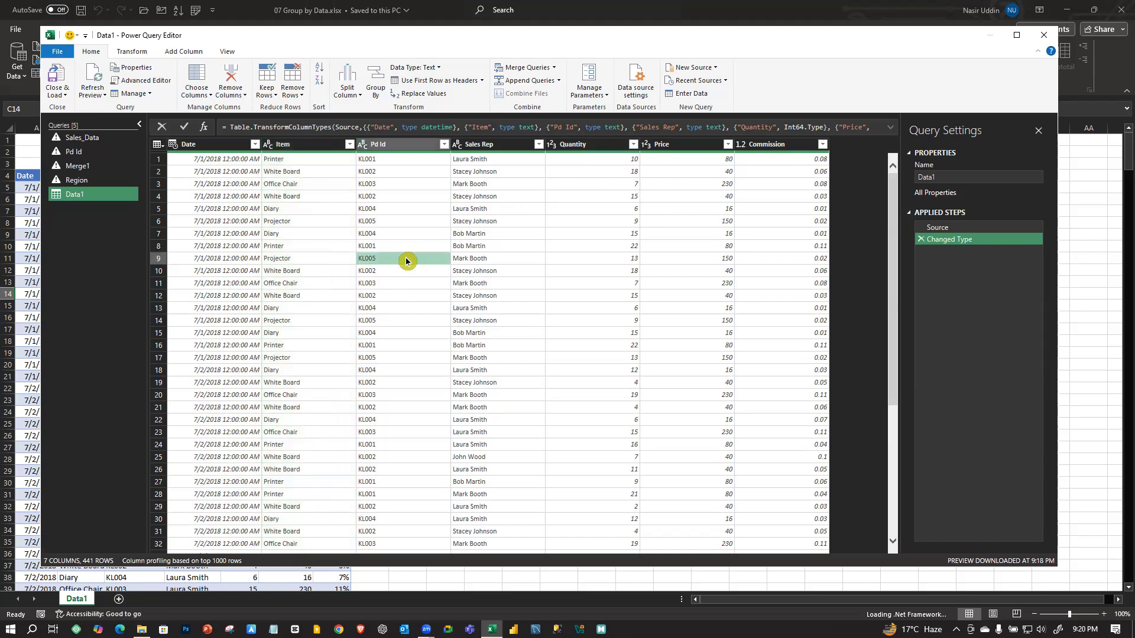
# - Group the table by Item into a new column named Quantity of Items that sums the Quantity column
pyautogui.click(295, 146)
pyautogui.click(376, 80)
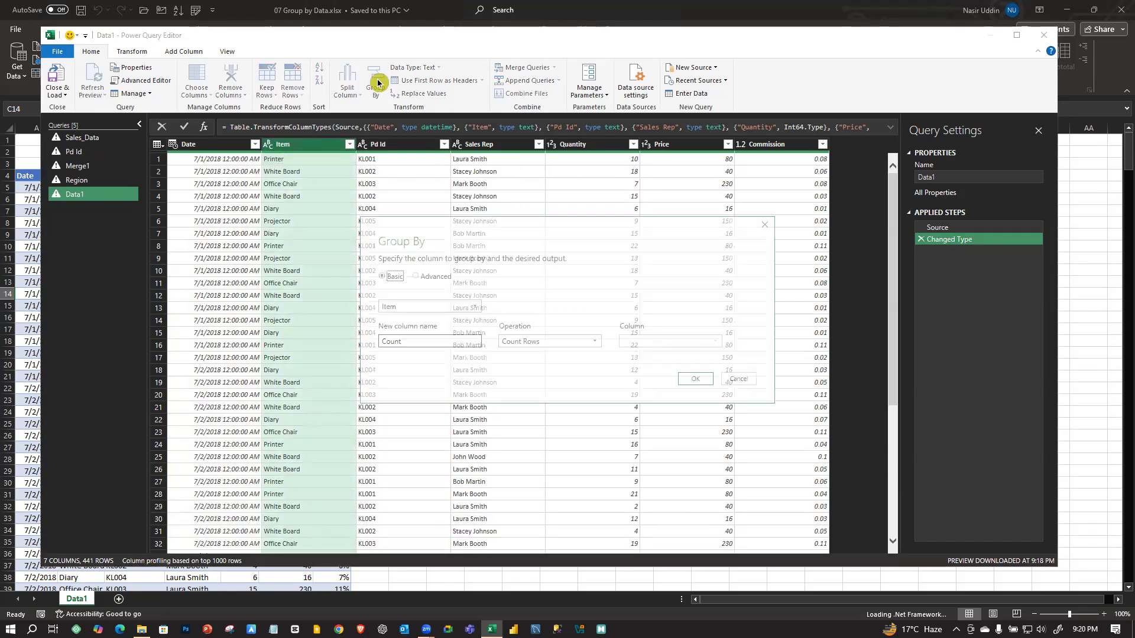
pyautogui.moveTo(439, 340); pyautogui.dragTo(375, 349)
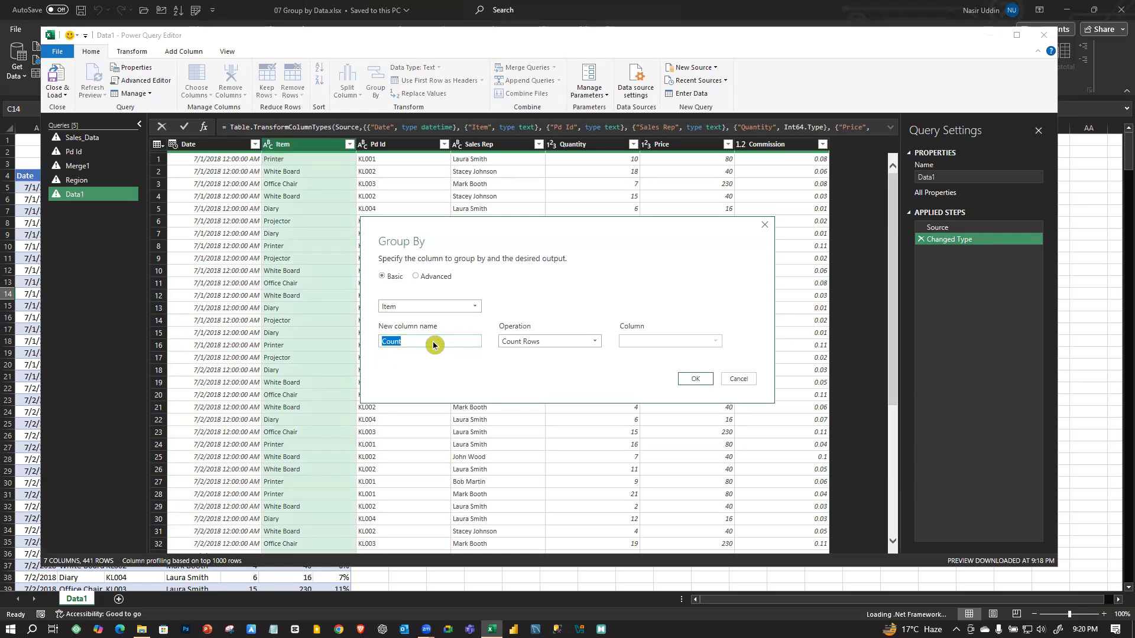
pyautogui.write('Quantity of Ite')
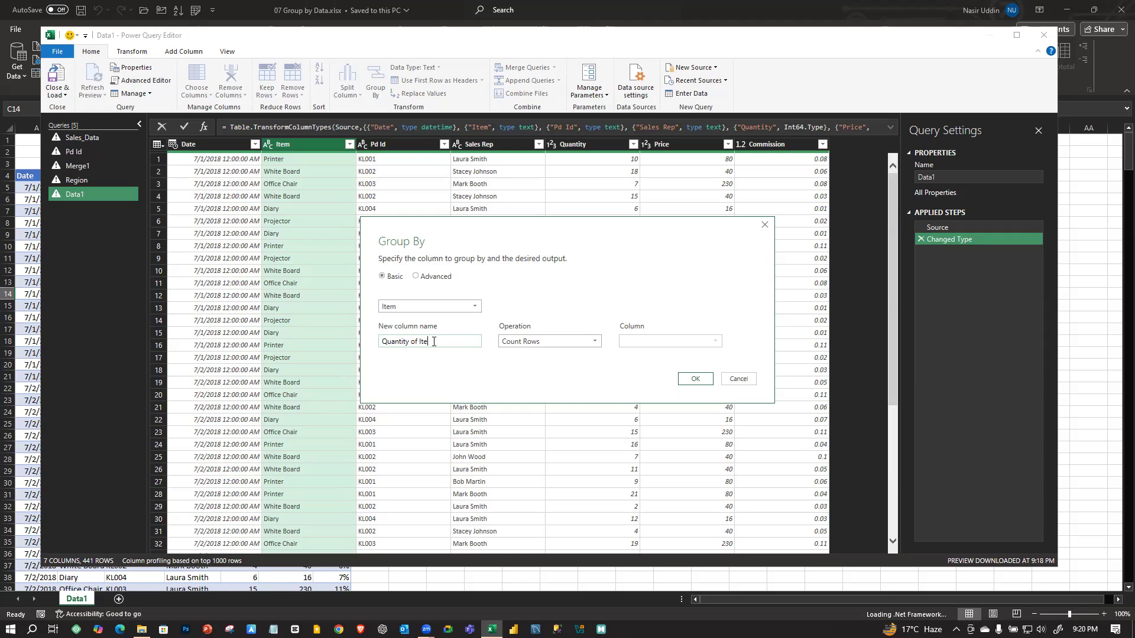
pyautogui.write('s')
pyautogui.click(584, 342)
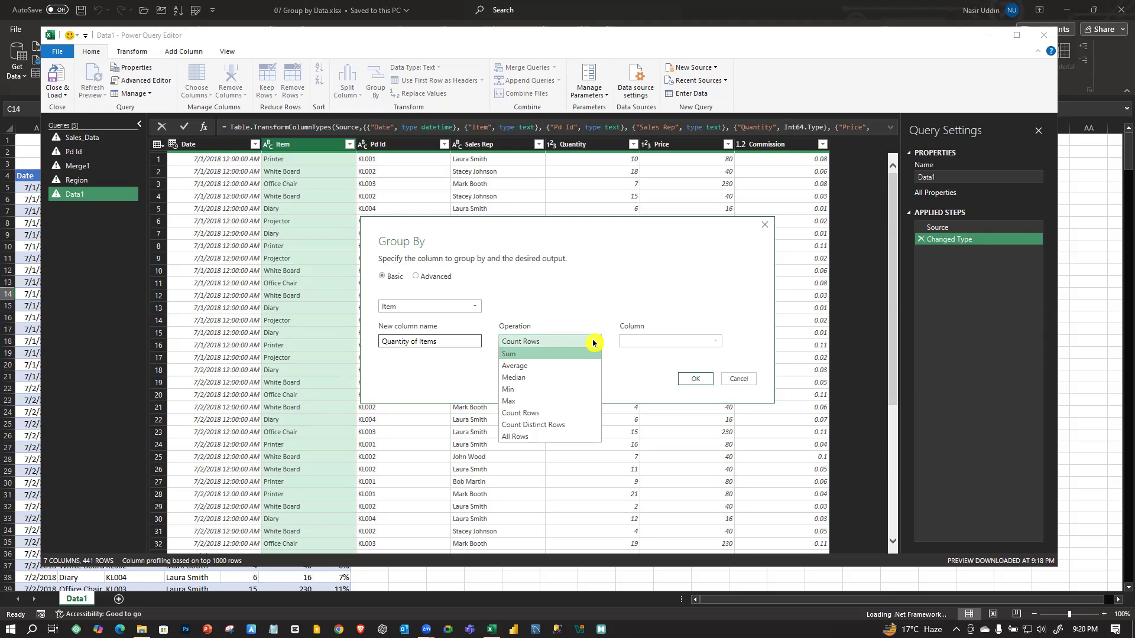
pyautogui.click(521, 355)
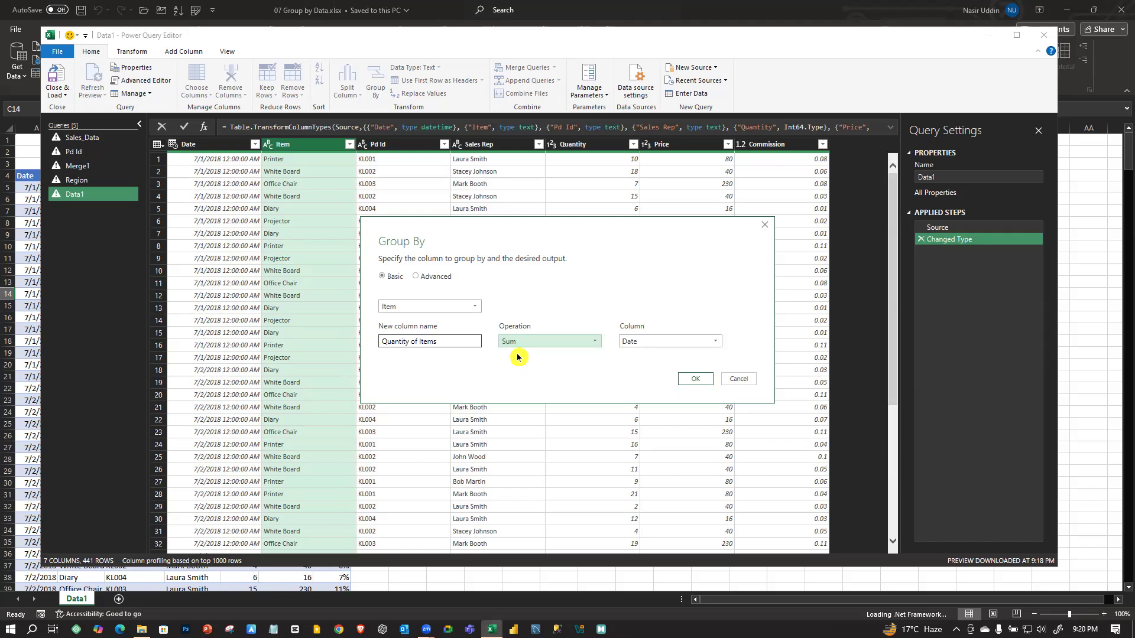
pyautogui.click(678, 347)
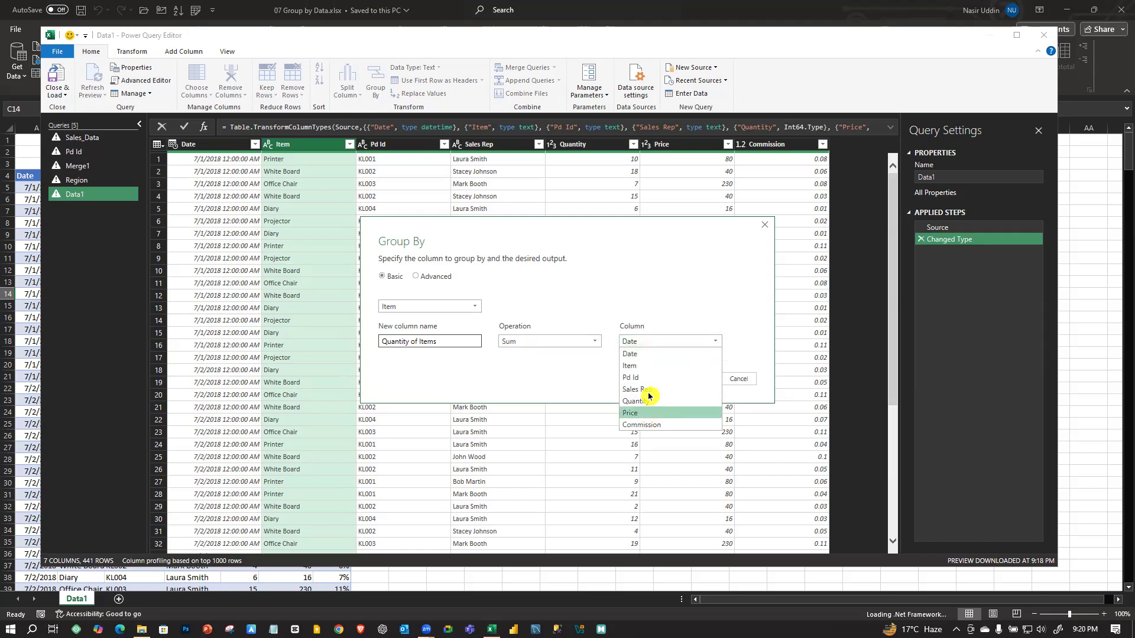
pyautogui.click(643, 402)
pyautogui.click(703, 379)
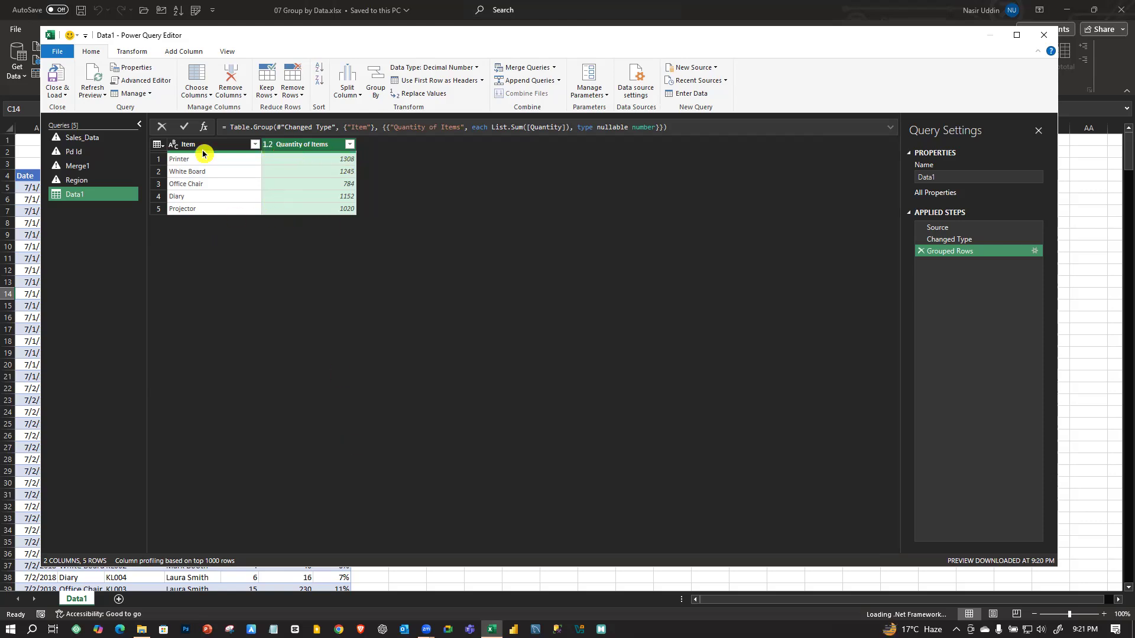
# - Replace the Quantity sum grouping with a grouping by Item into a new column named Average Price that averages the Price column
pyautogui.click(921, 251)
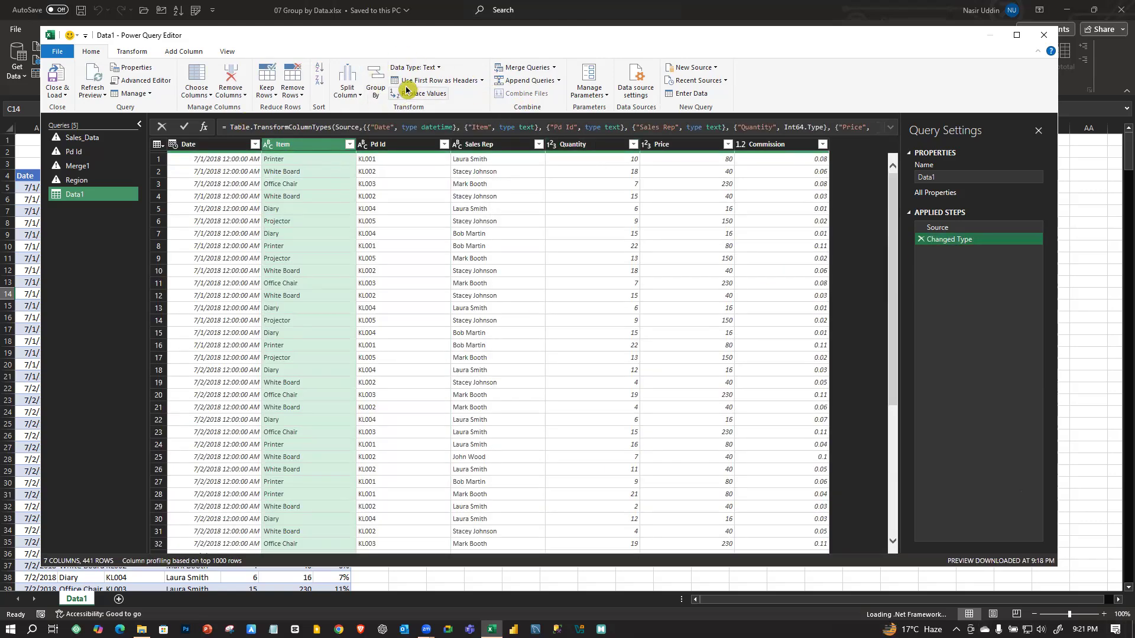
pyautogui.click(374, 83)
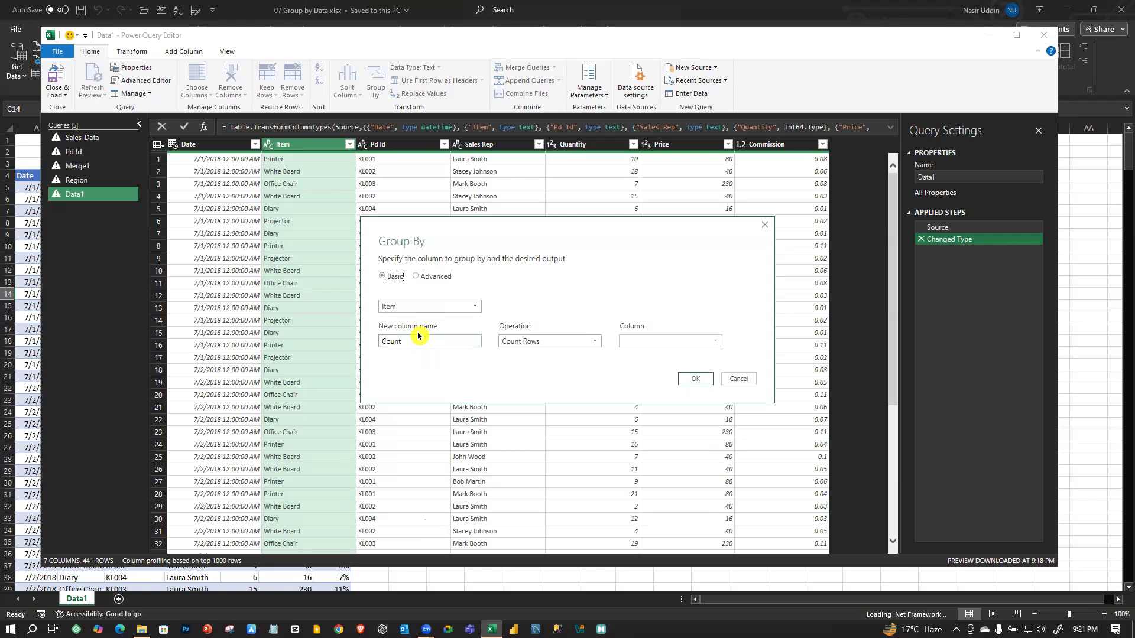
pyautogui.click(572, 341)
pyautogui.click(536, 371)
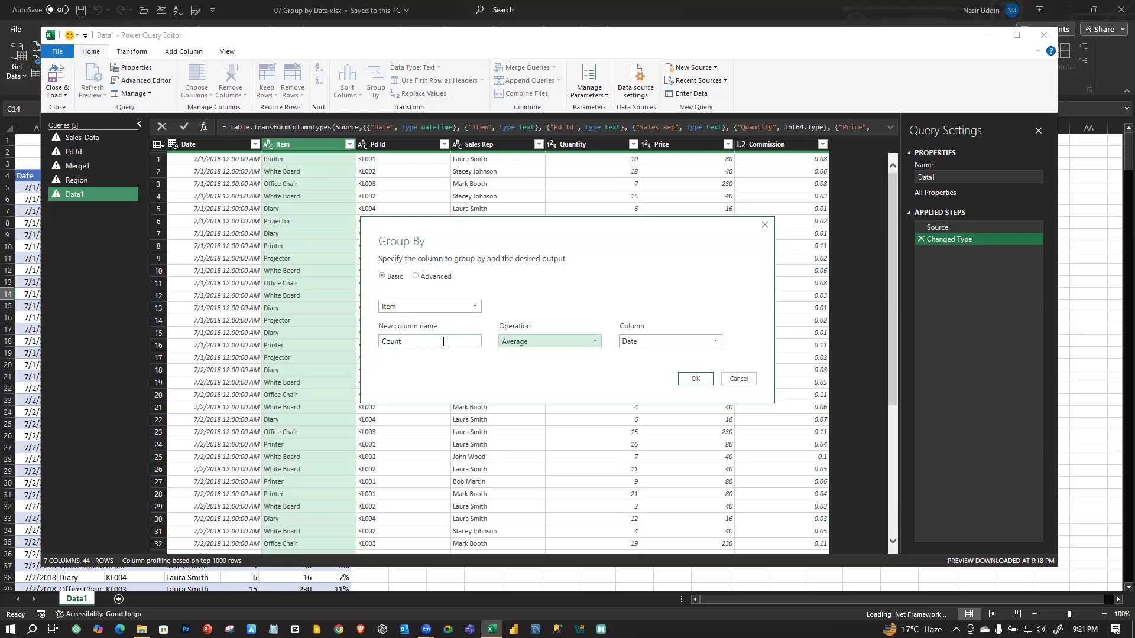
pyautogui.moveTo(443, 341); pyautogui.dragTo(360, 349)
pyautogui.write('Average')
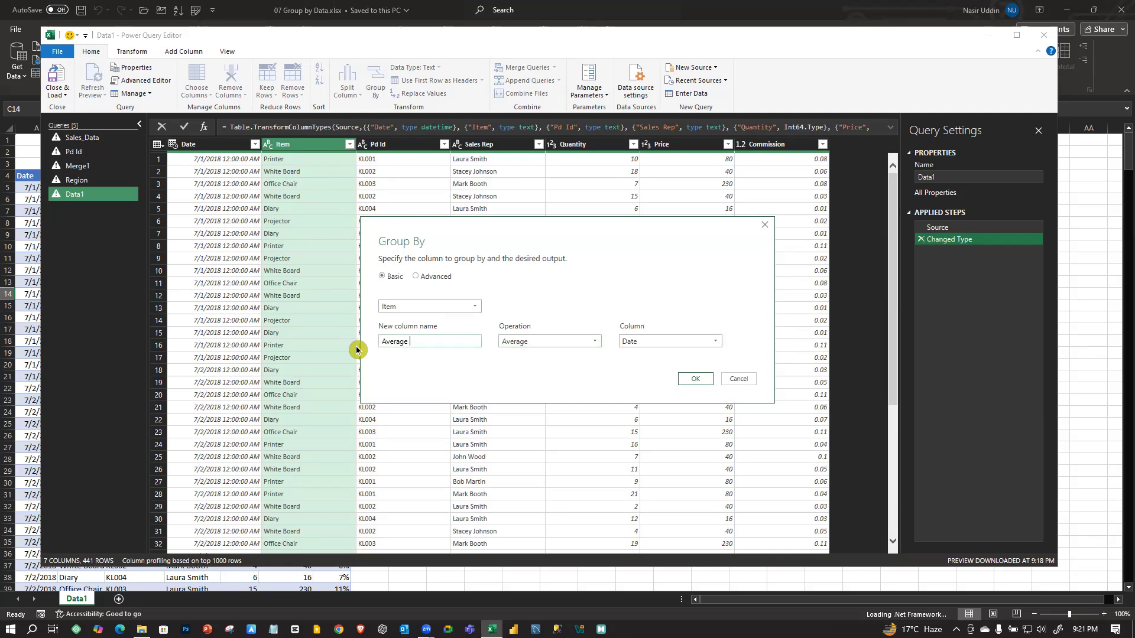
pyautogui.write(' Price')
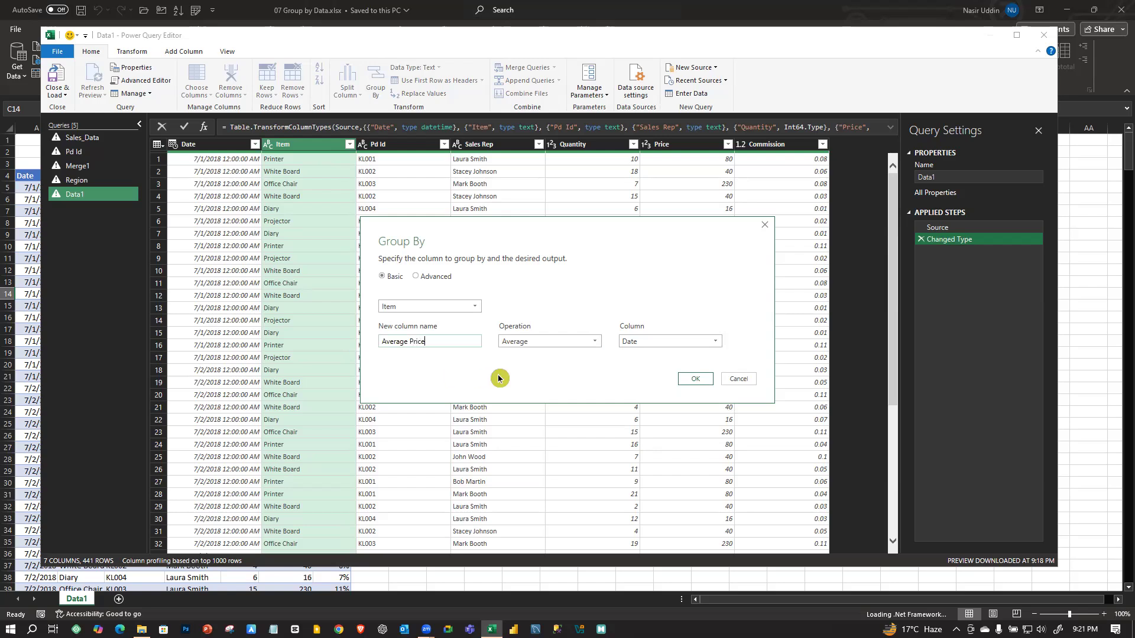
pyautogui.click(672, 342)
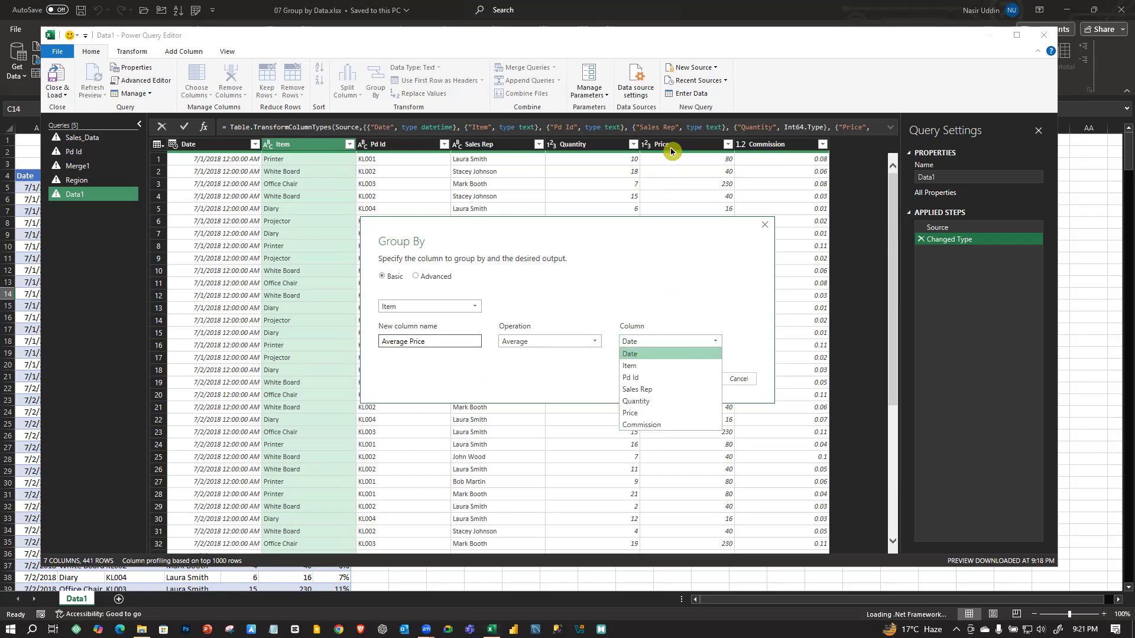
pyautogui.click(636, 413)
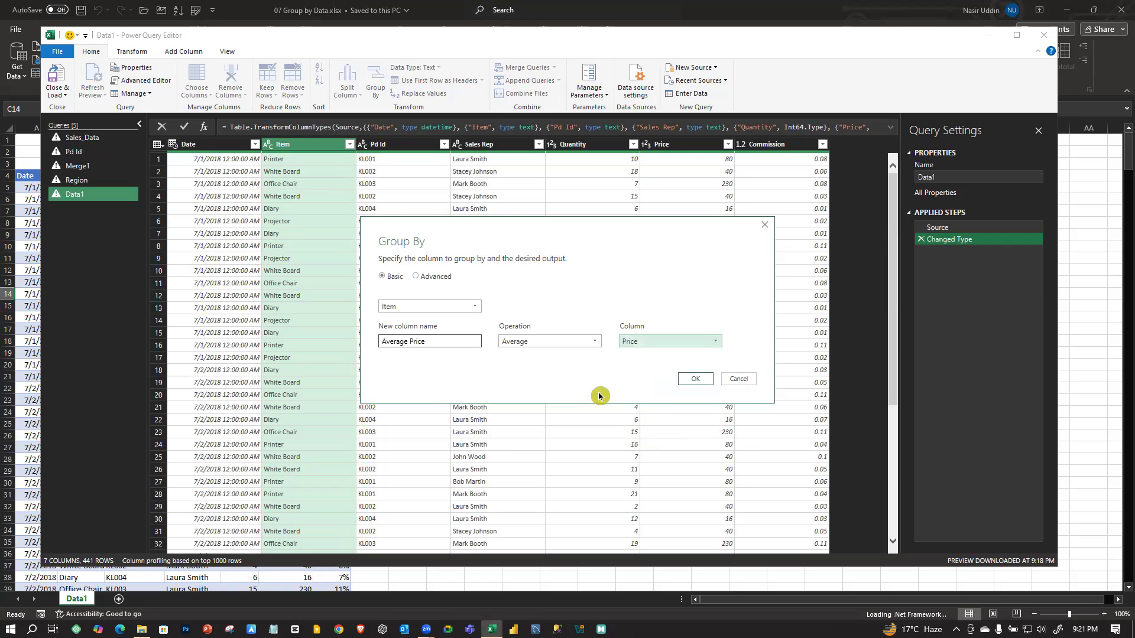
pyautogui.click(704, 379)
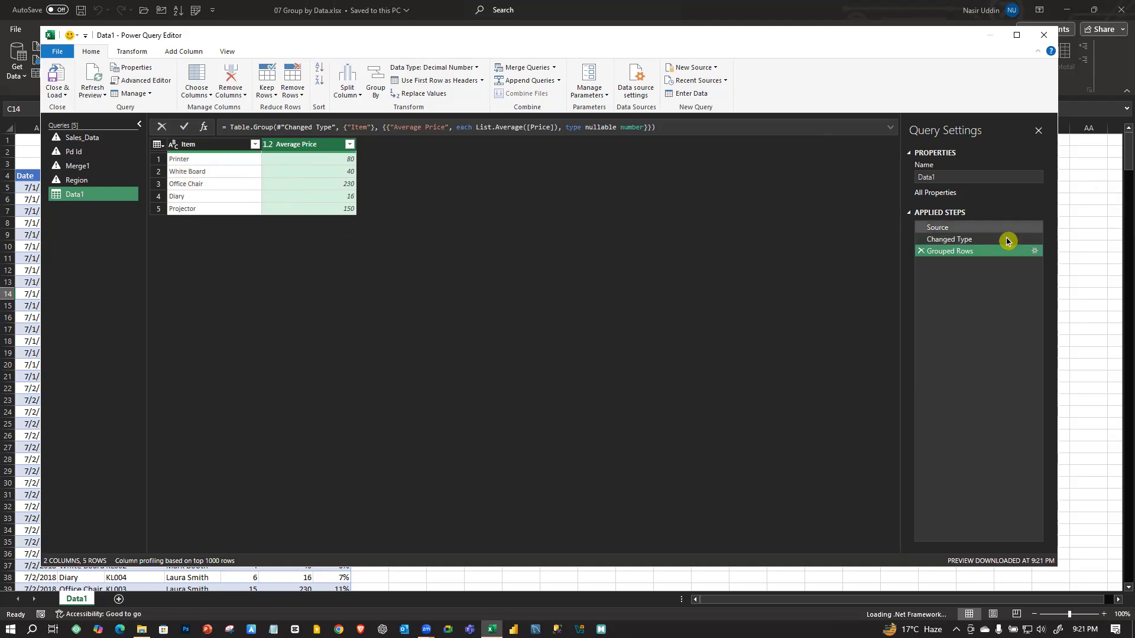
# - Remove the Average Price grouping step and set up an Advanced Group By on the Item column
pyautogui.click(922, 252)
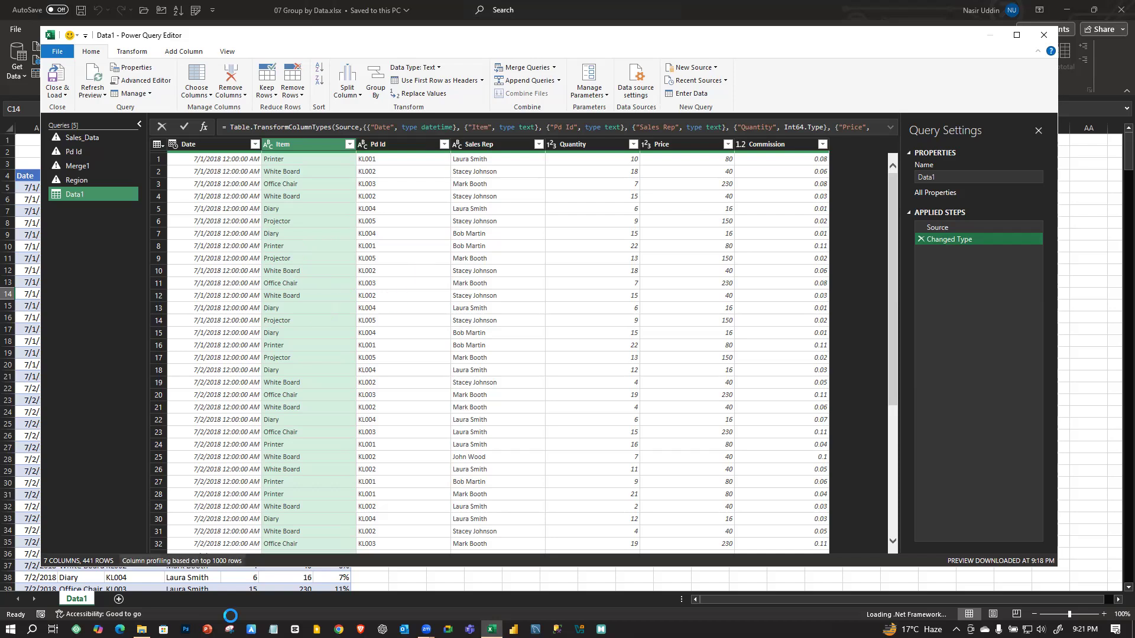
pyautogui.click(369, 76)
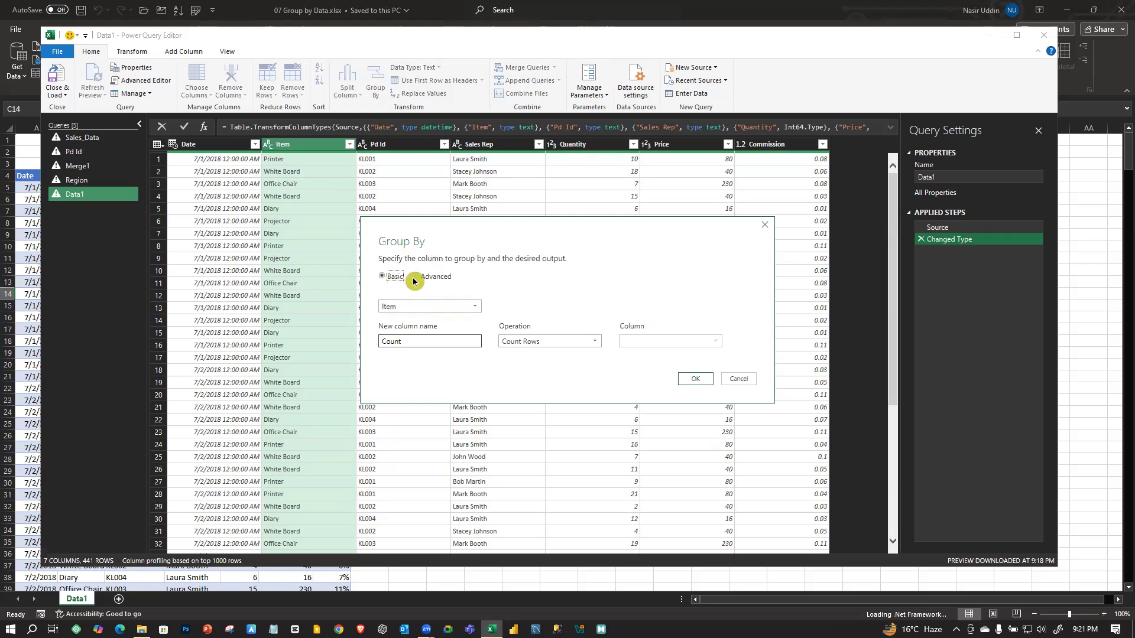
pyautogui.click(415, 277)
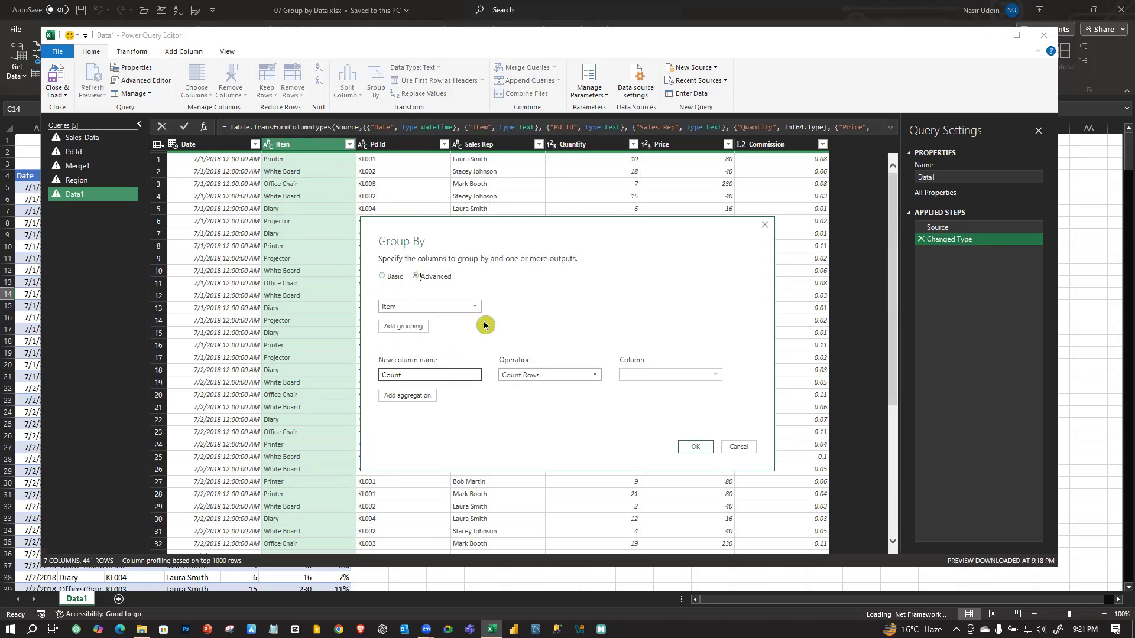
pyautogui.click(471, 306)
pyautogui.click(447, 330)
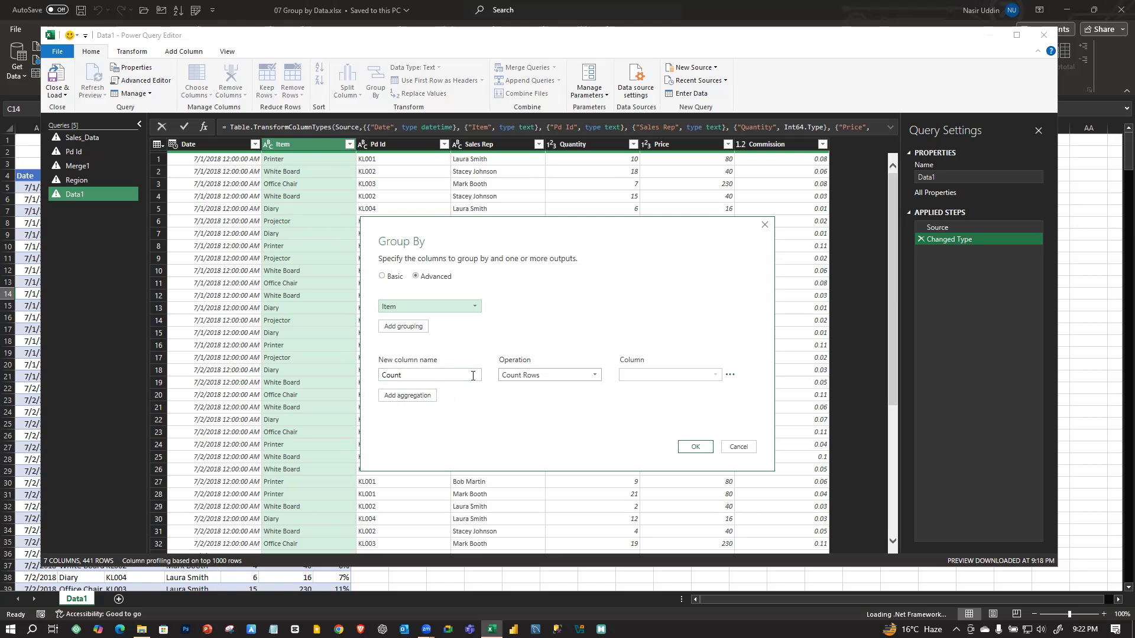
pyautogui.click(568, 377)
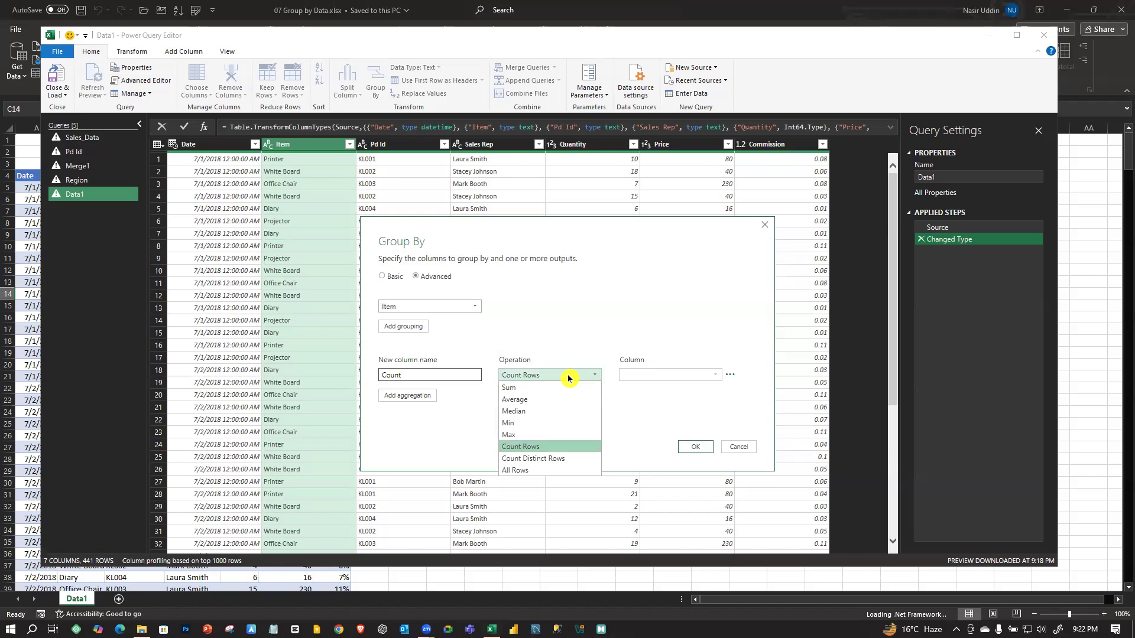
pyautogui.click(463, 377)
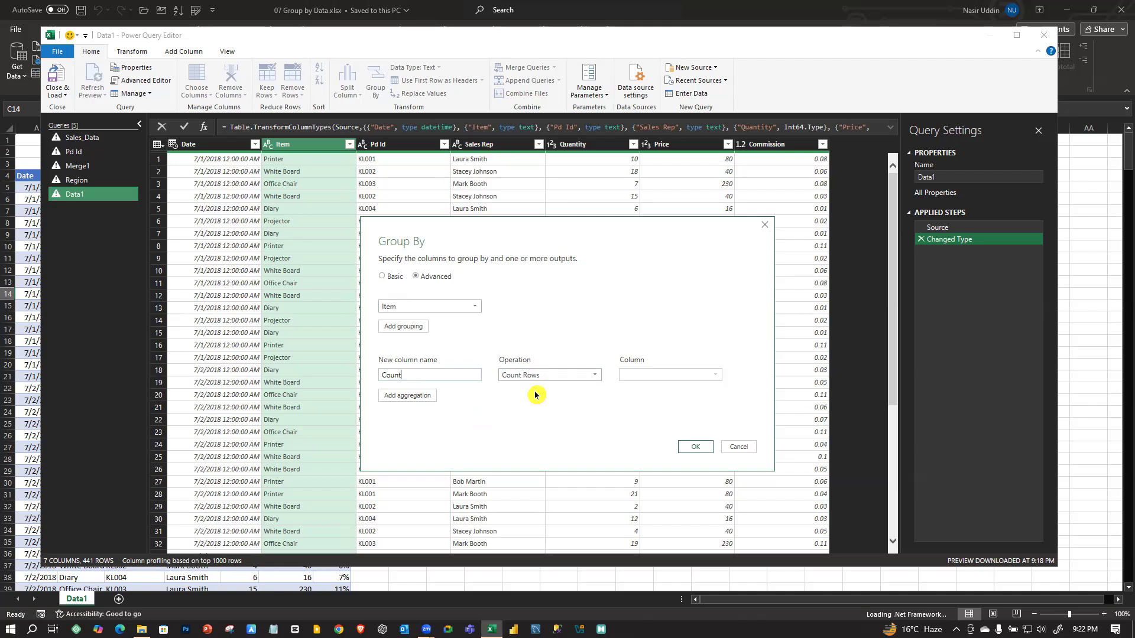
pyautogui.click(572, 378)
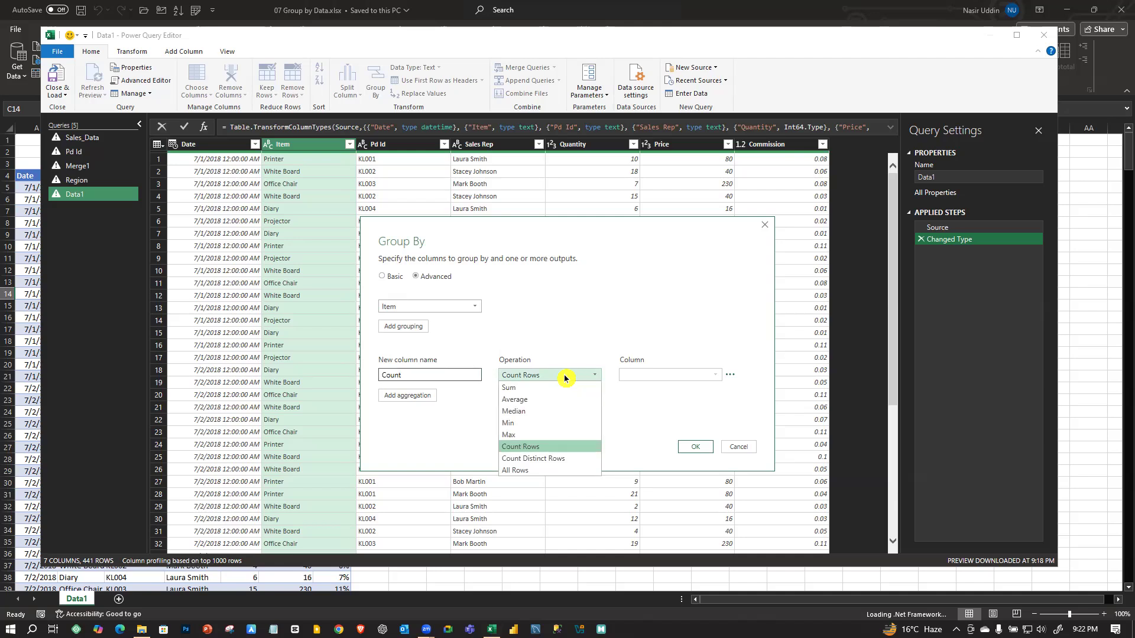
pyautogui.click(454, 374)
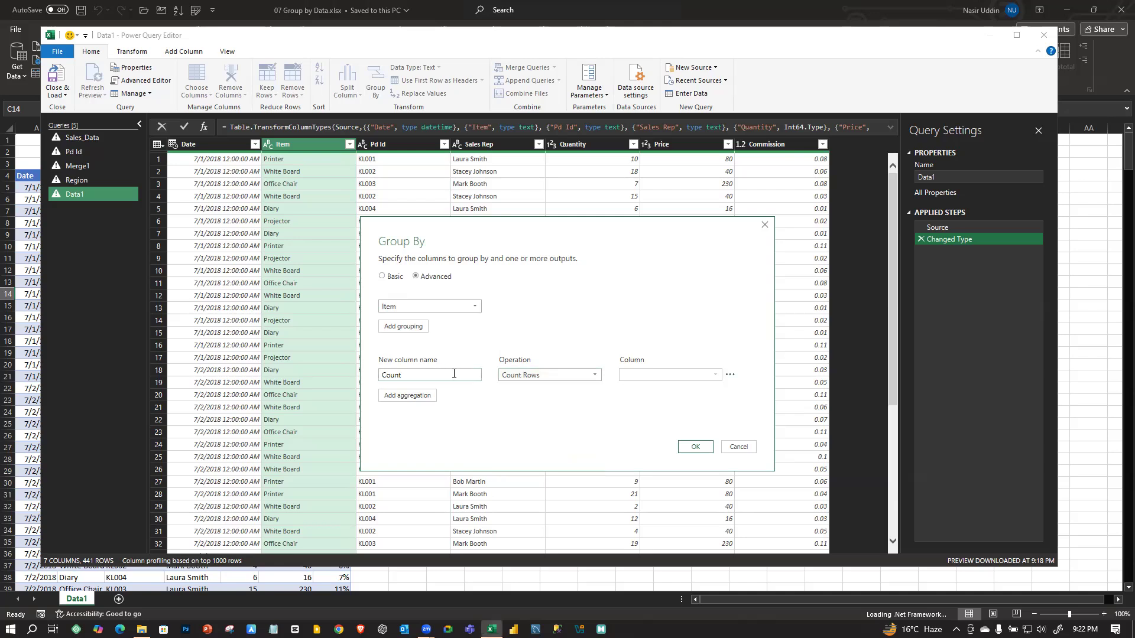
pyautogui.click(544, 377)
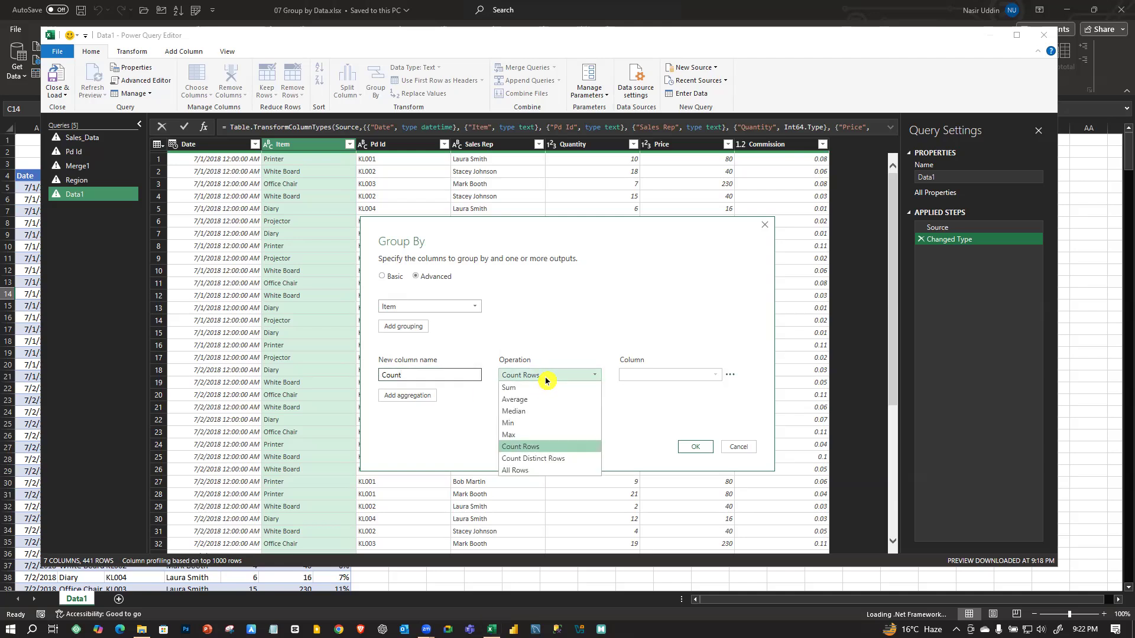
# - Name the new aggregation column Sales rep and look through its available operations
pyautogui.click(432, 373)
pyautogui.moveTo(433, 373); pyautogui.dragTo(361, 383)
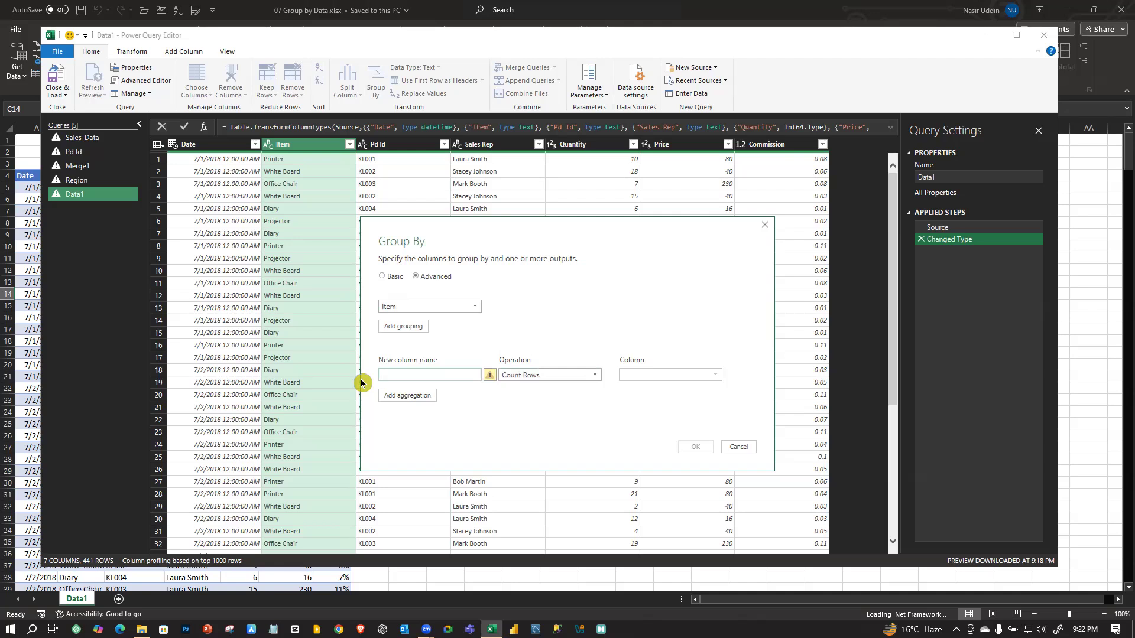
pyautogui.write('Sales rep')
pyautogui.click(577, 379)
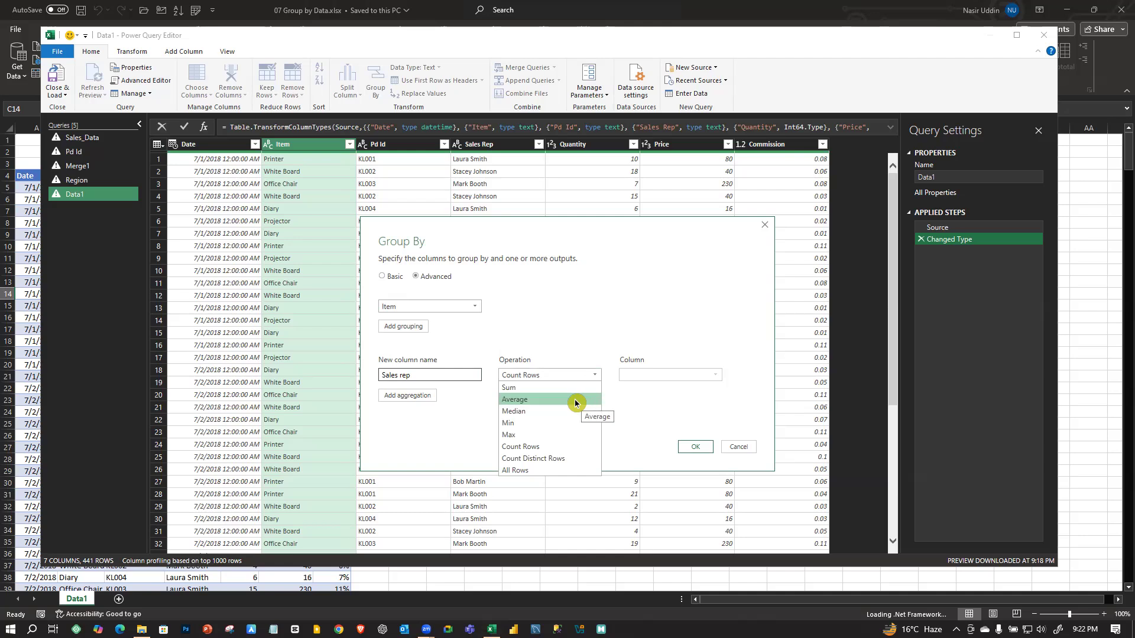
pyautogui.click(631, 400)
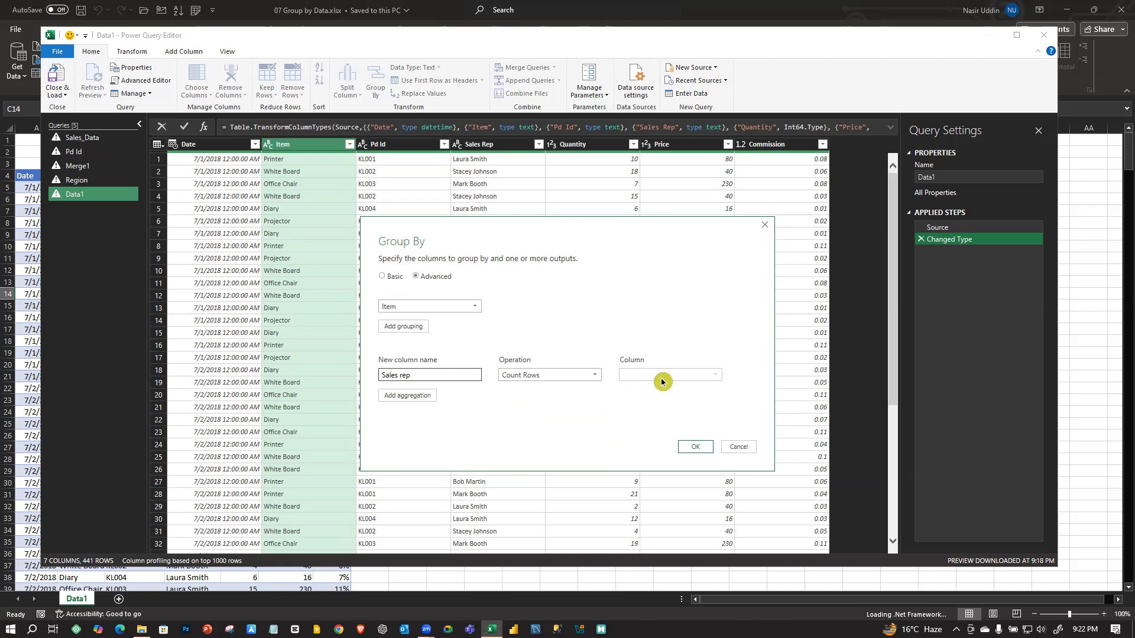
pyautogui.click(577, 380)
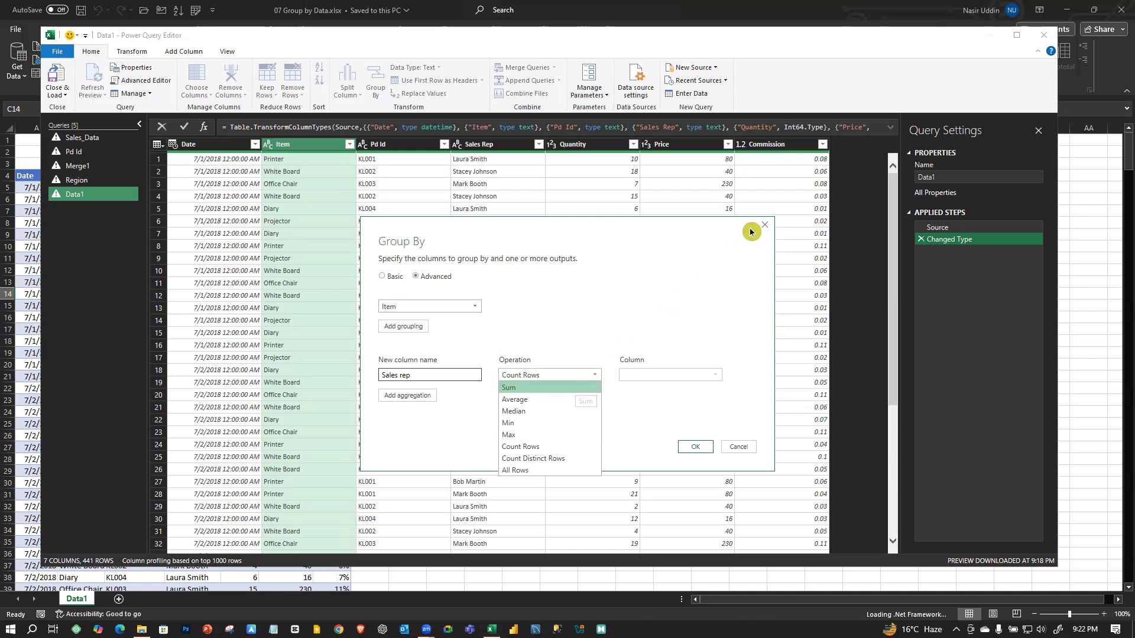
# - Add Sales Rep as a second grouping column below Item
pyautogui.click(477, 308)
pyautogui.click(571, 318)
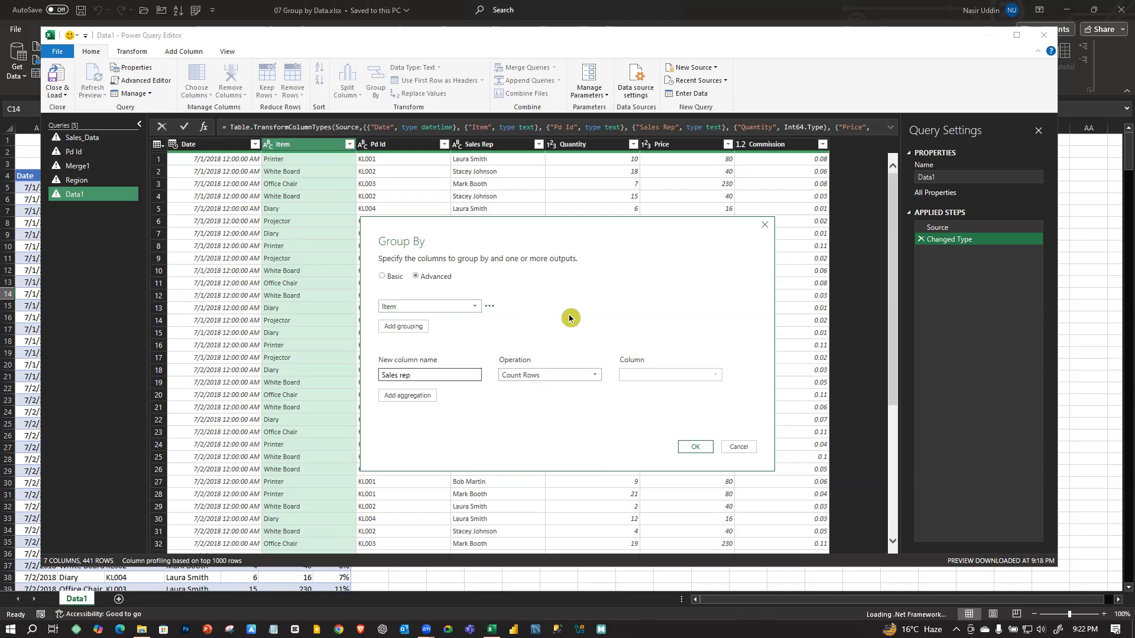
pyautogui.click(400, 326)
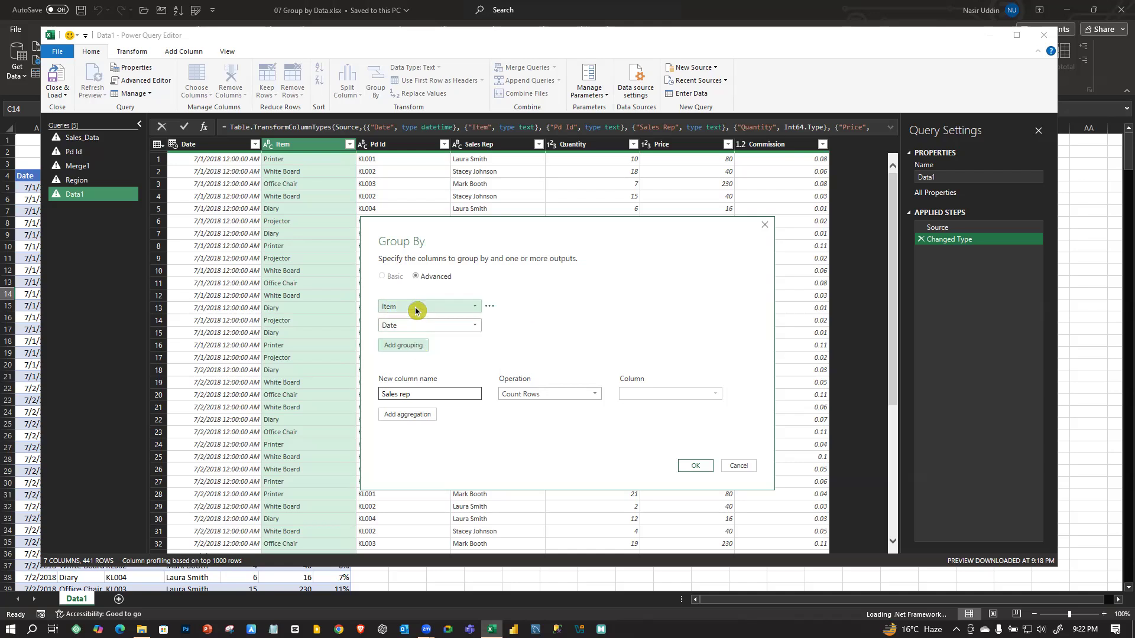
pyautogui.click(470, 325)
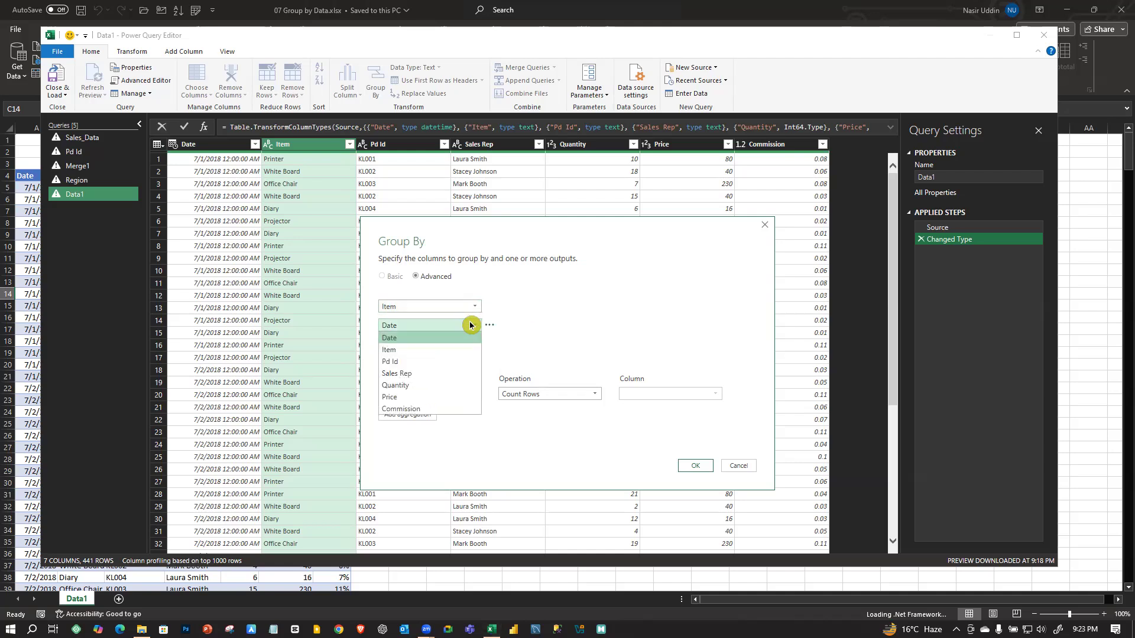
pyautogui.click(416, 374)
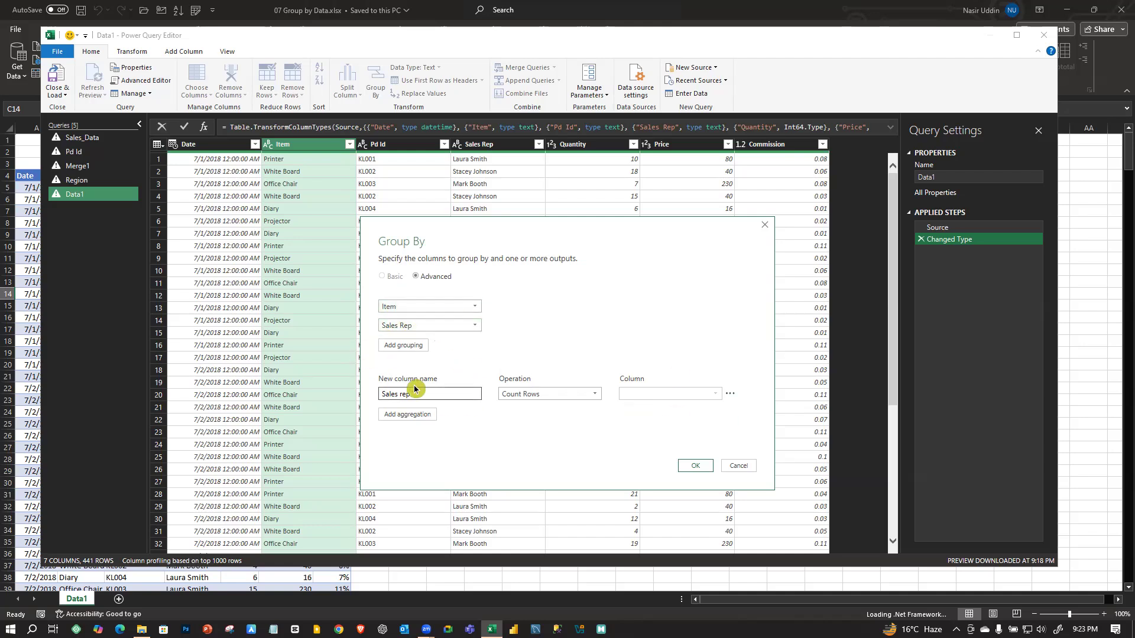
# - Rename the aggregation column as Quantiy by Sales rep, sum the Quantity column in it and apply the grouping
pyautogui.tripleClick(462, 400)
pyautogui.write('Quantiy by')
pyautogui.click(589, 396)
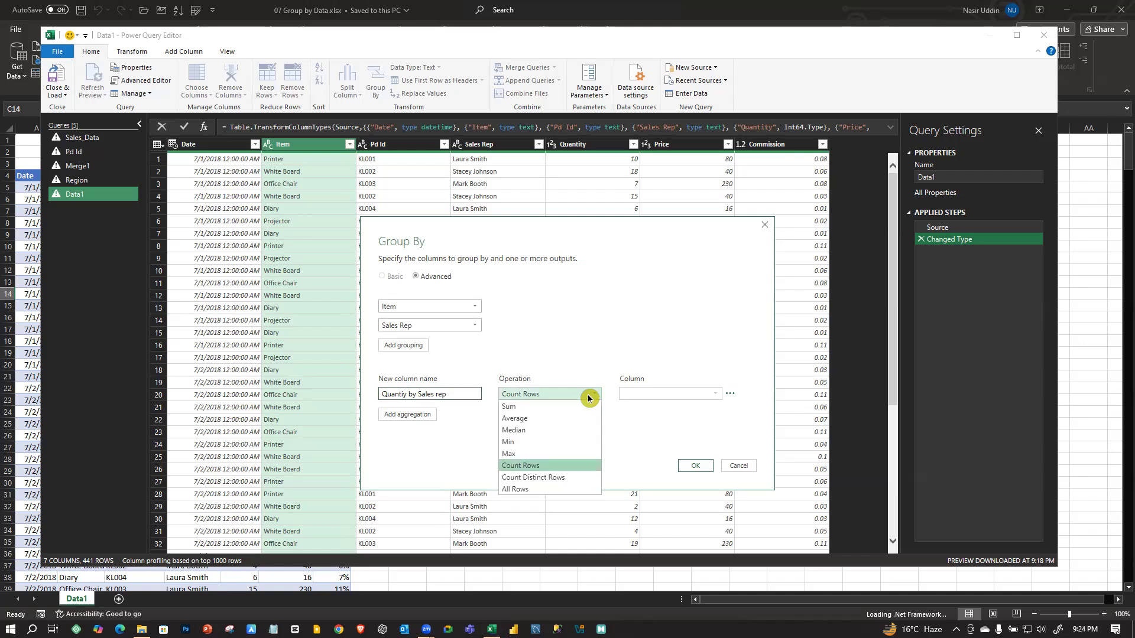
pyautogui.click(525, 412)
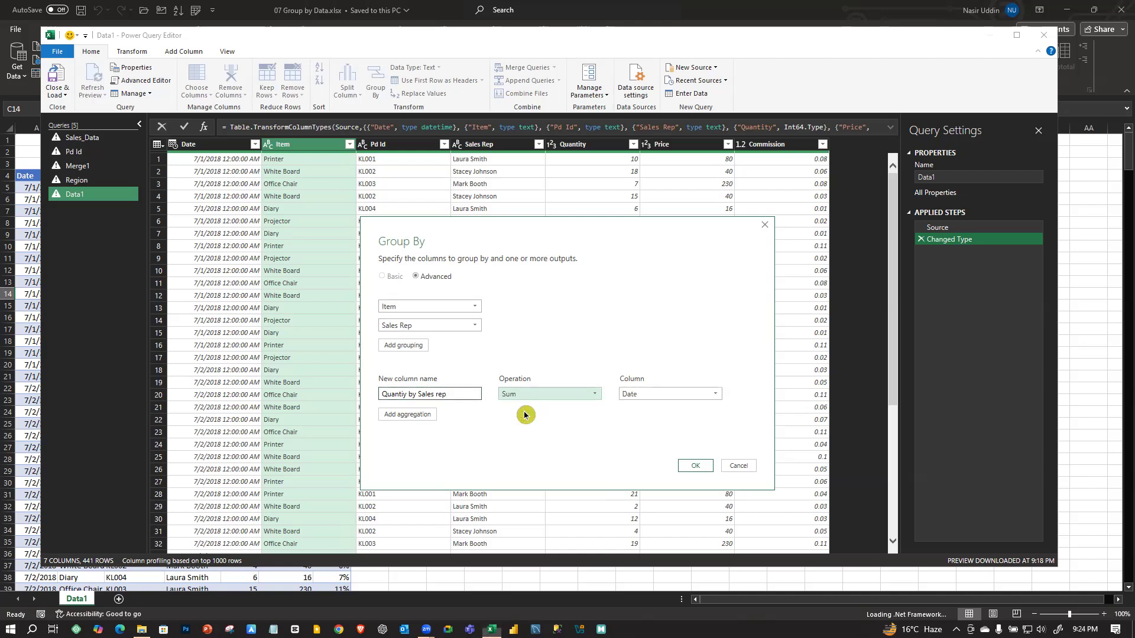
pyautogui.click(696, 400)
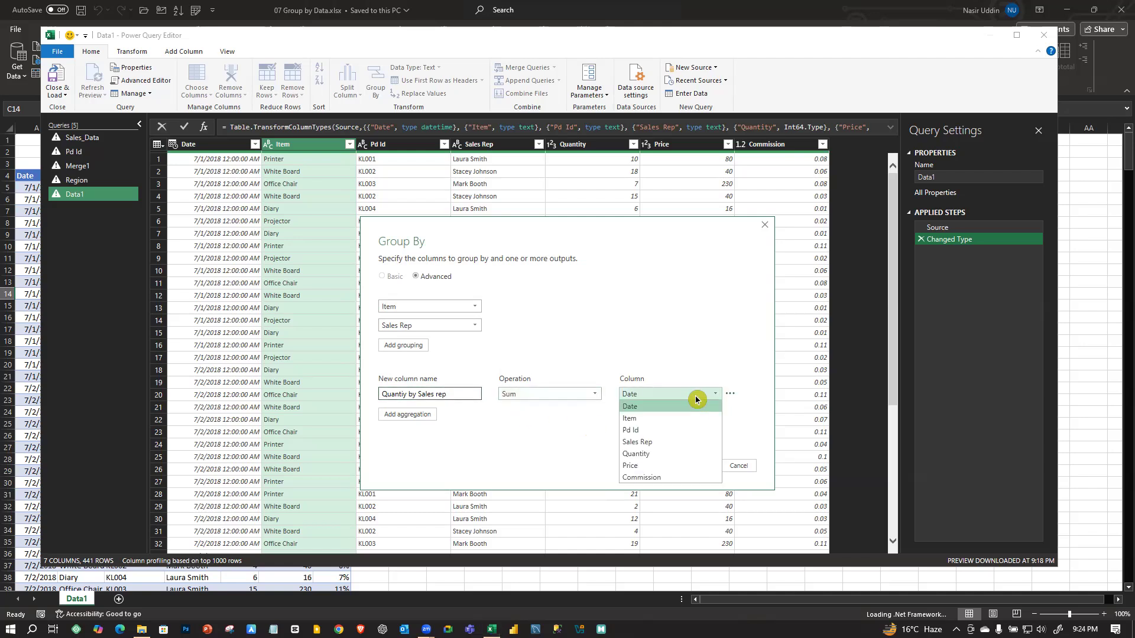
pyautogui.click(661, 455)
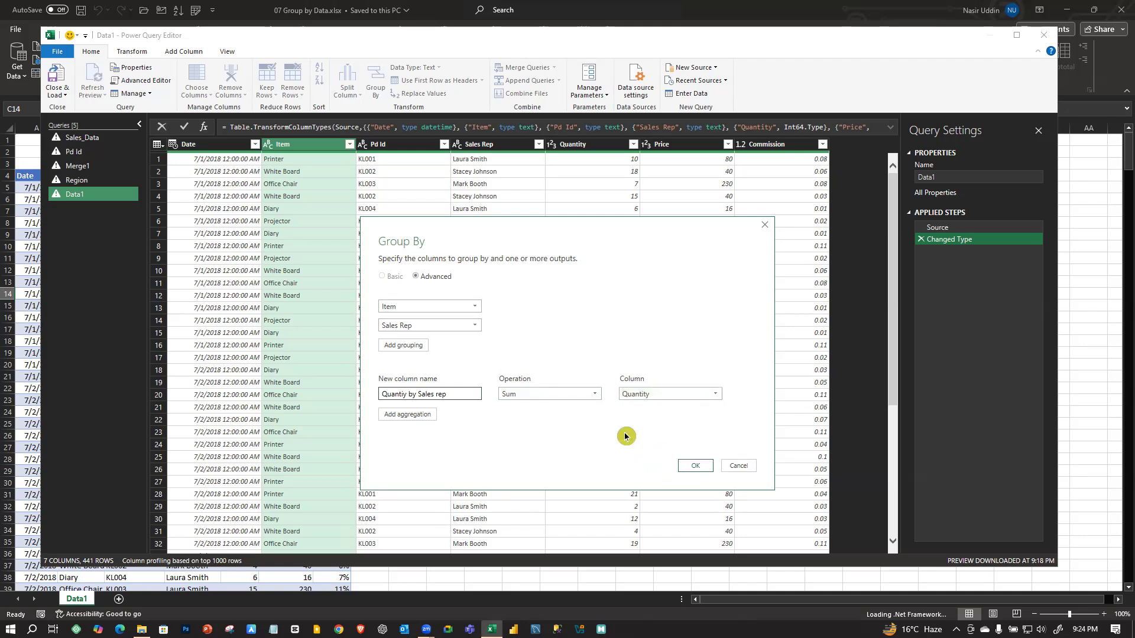
pyautogui.click(695, 466)
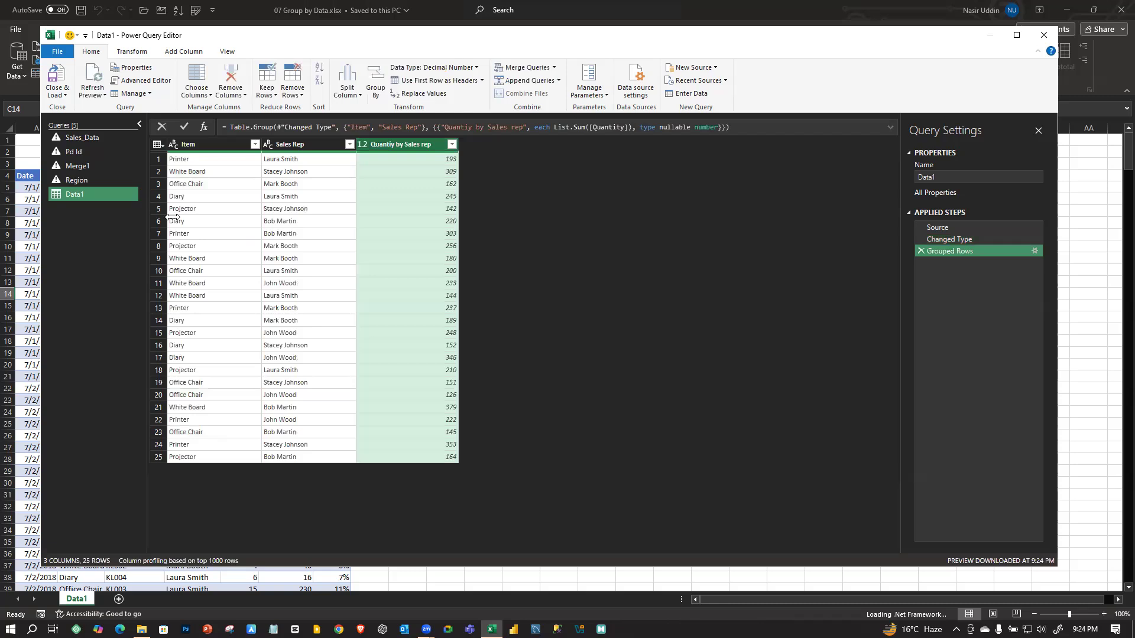
# - Review the summed quantity for each item and sales rep combination in the grouped table
pyautogui.click(178, 159)
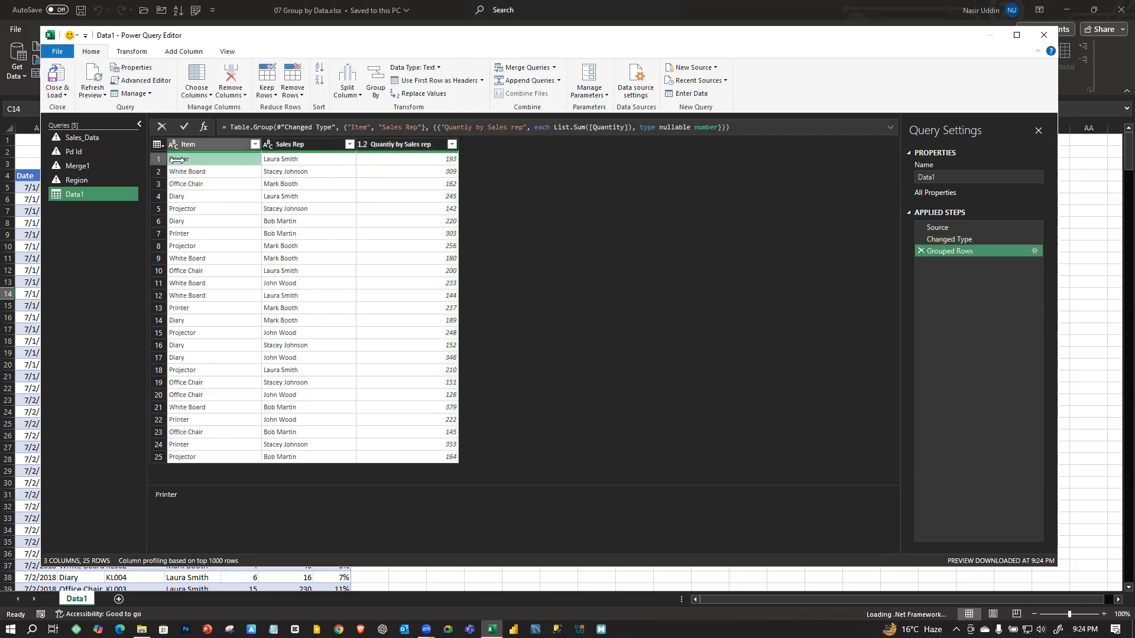
pyautogui.click(290, 160)
pyautogui.click(420, 159)
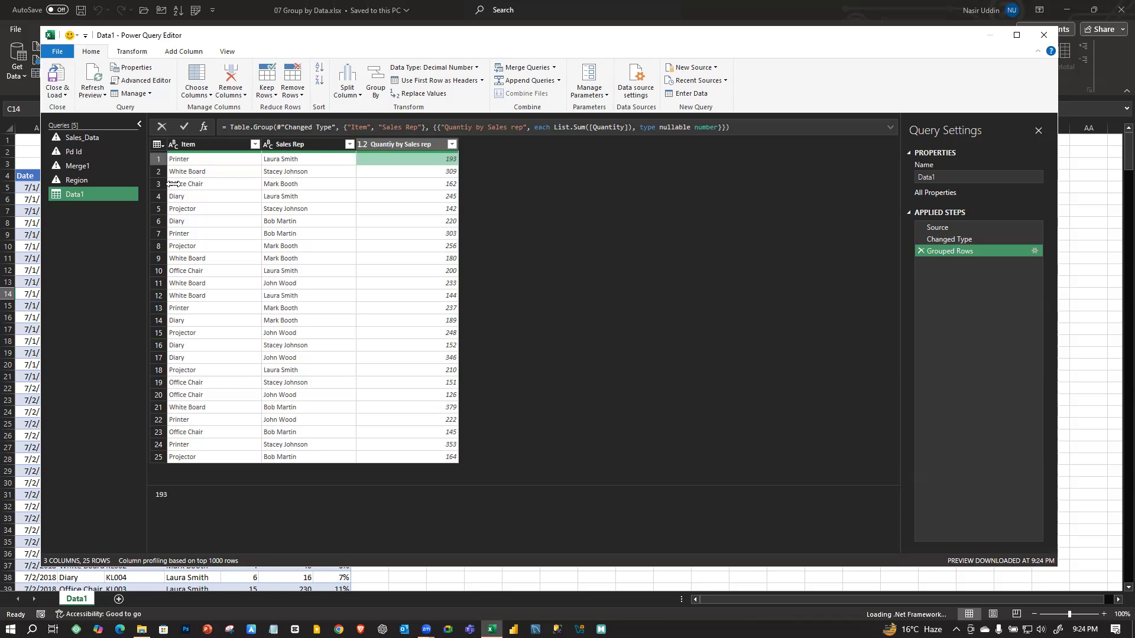
pyautogui.click(191, 171)
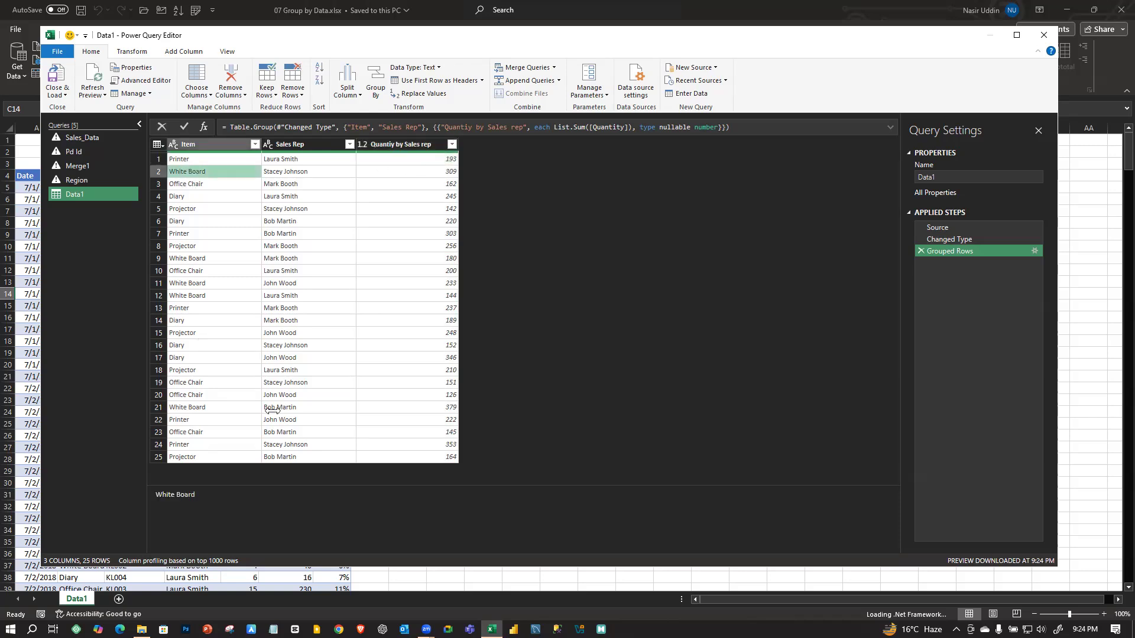
pyautogui.click(196, 321)
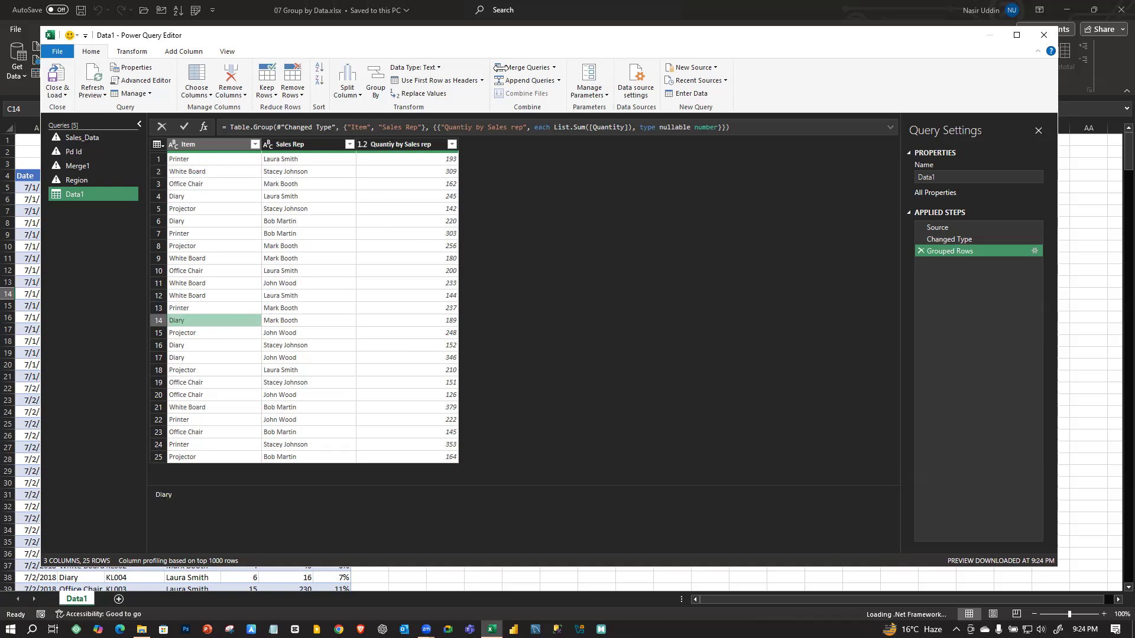
pyautogui.moveTo(492, 35); pyautogui.dragTo(461, 71)
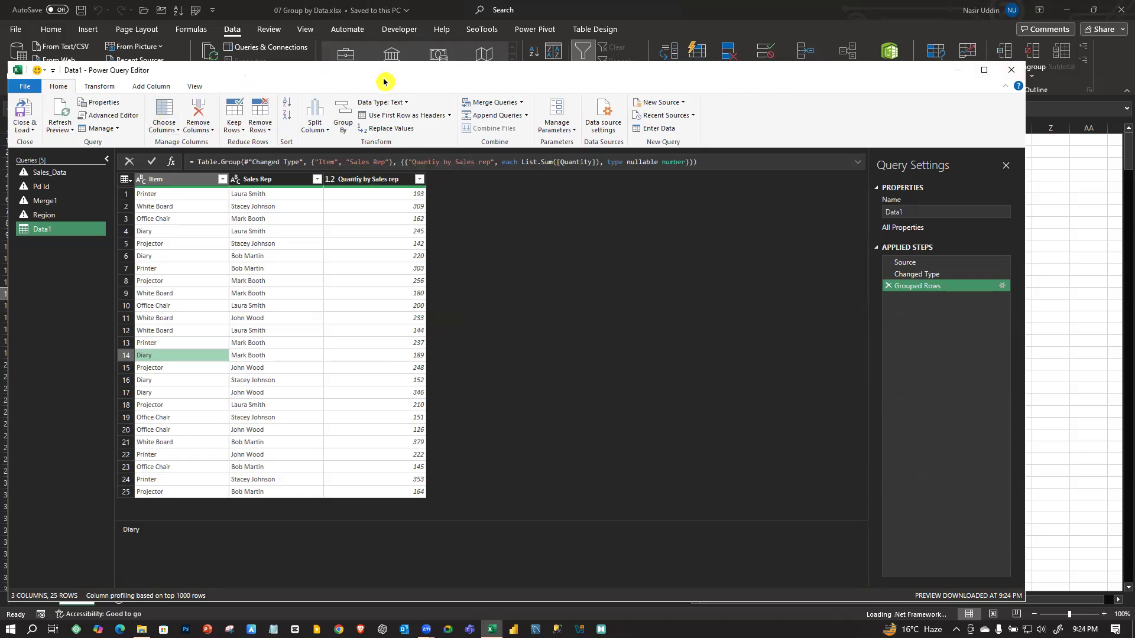
pyautogui.moveTo(384, 81); pyautogui.dragTo(434, 50)
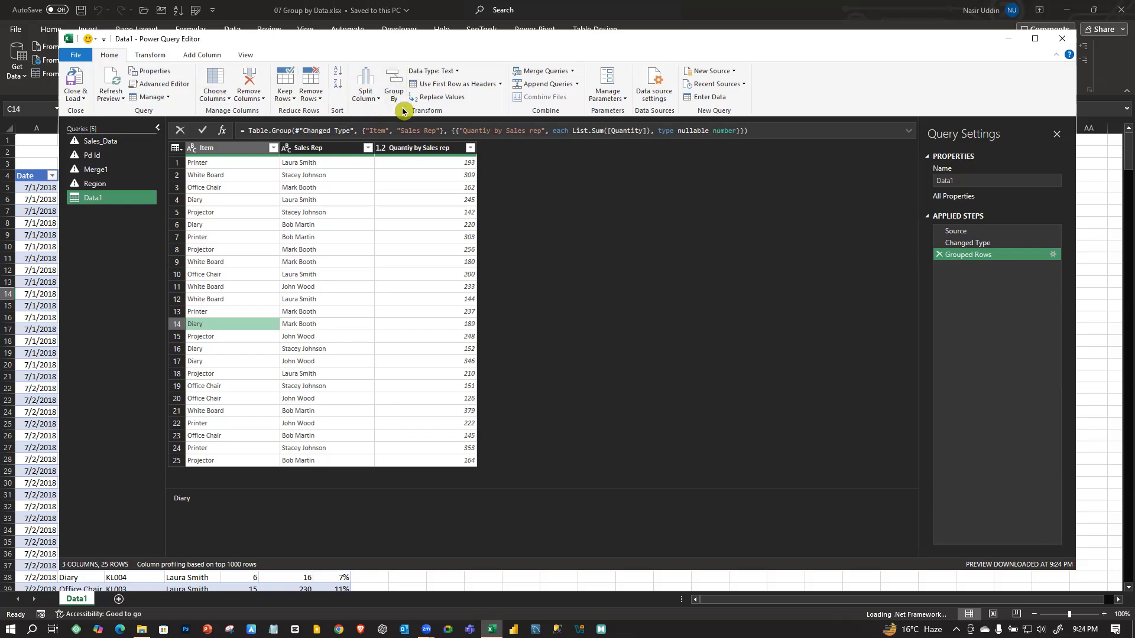
pyautogui.click(452, 71)
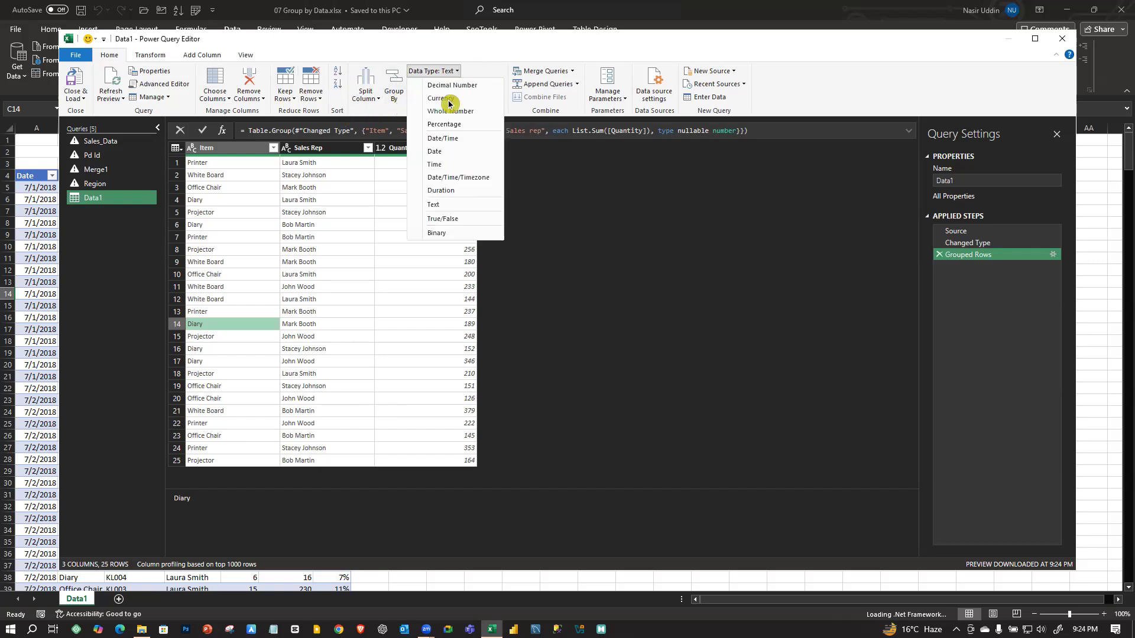
pyautogui.click(193, 153)
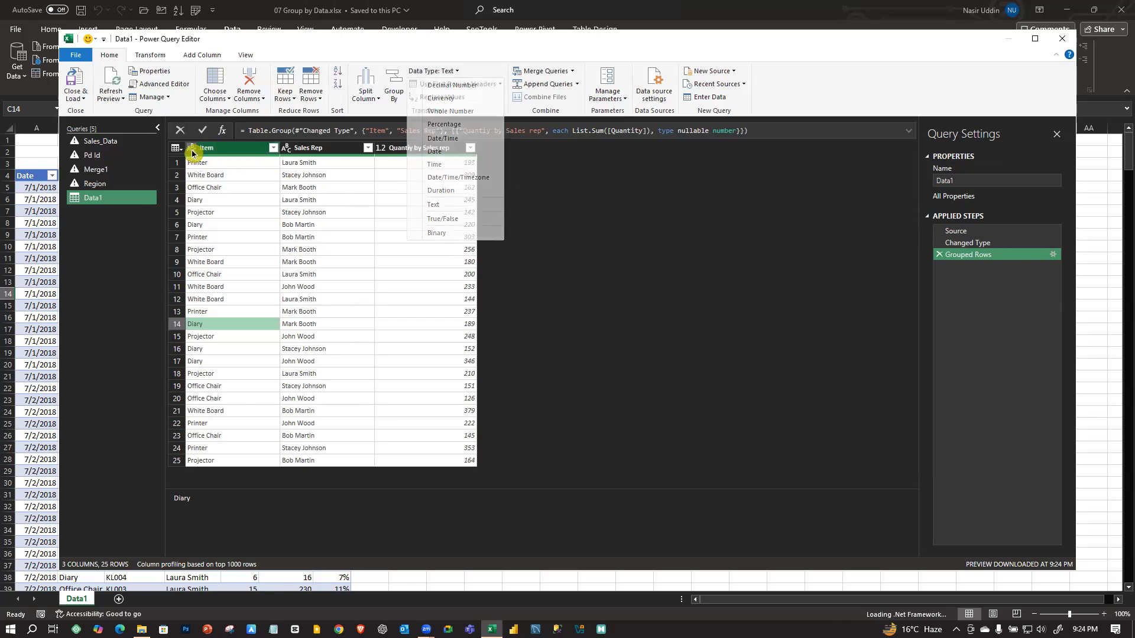
pyautogui.click(193, 149)
pyautogui.click(683, 235)
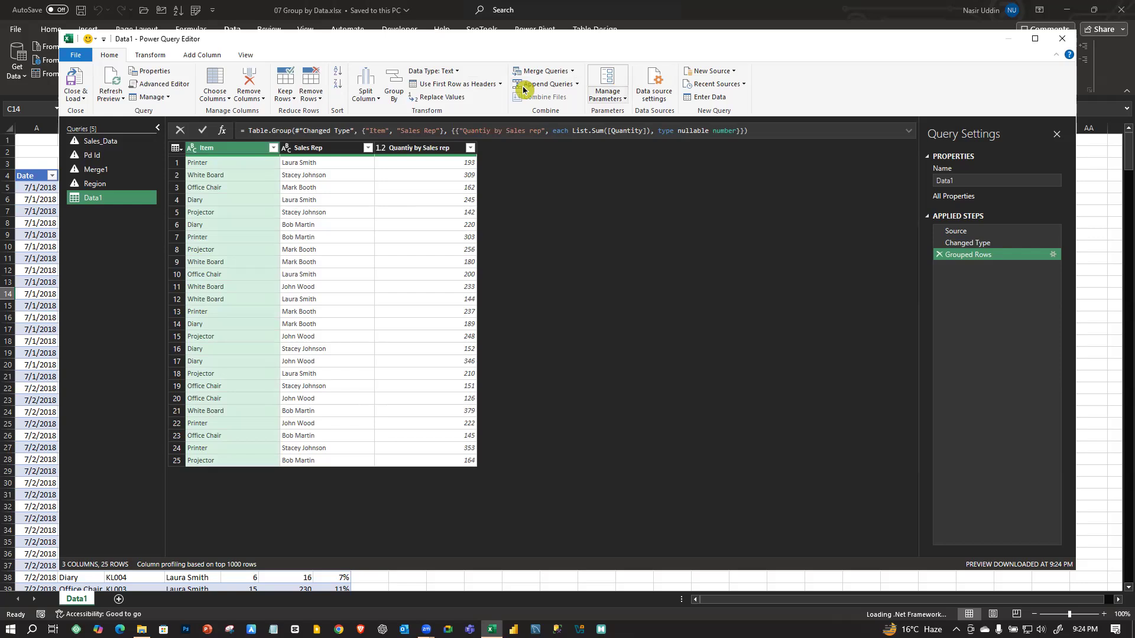
# - Convert the text in the Sales Rep column to lowercase
pyautogui.click(152, 57)
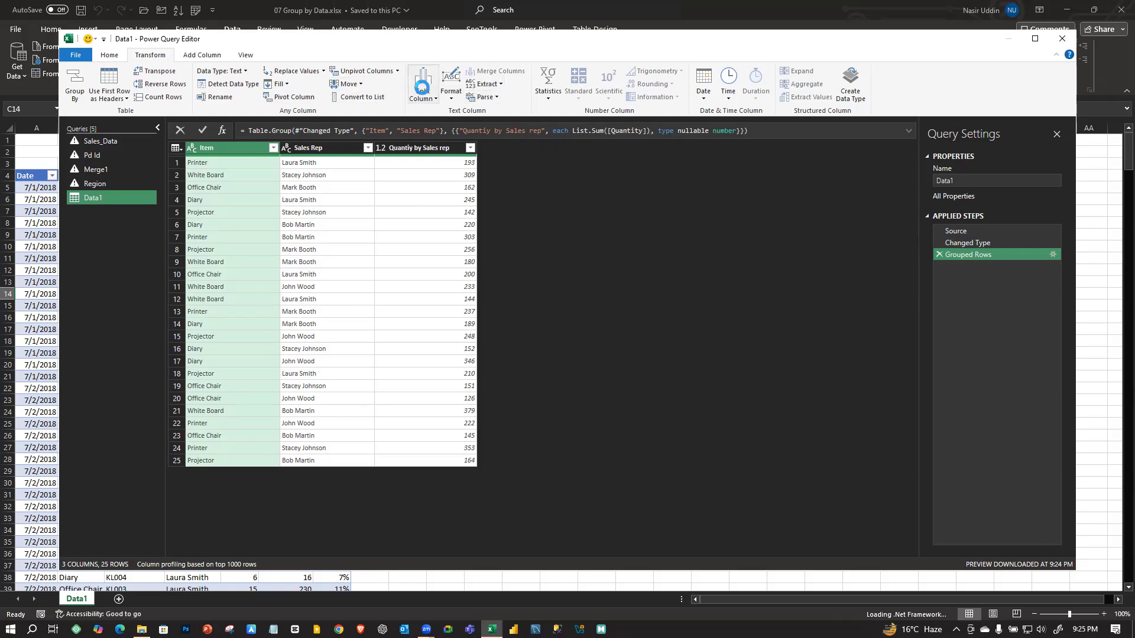
pyautogui.click(448, 93)
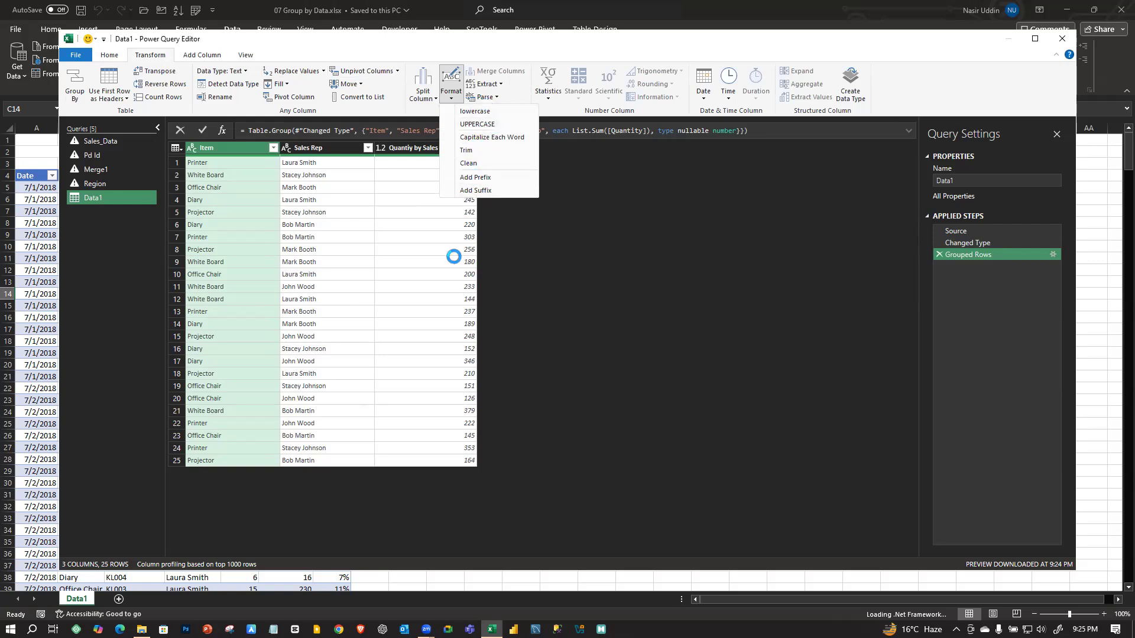
pyautogui.click(297, 290)
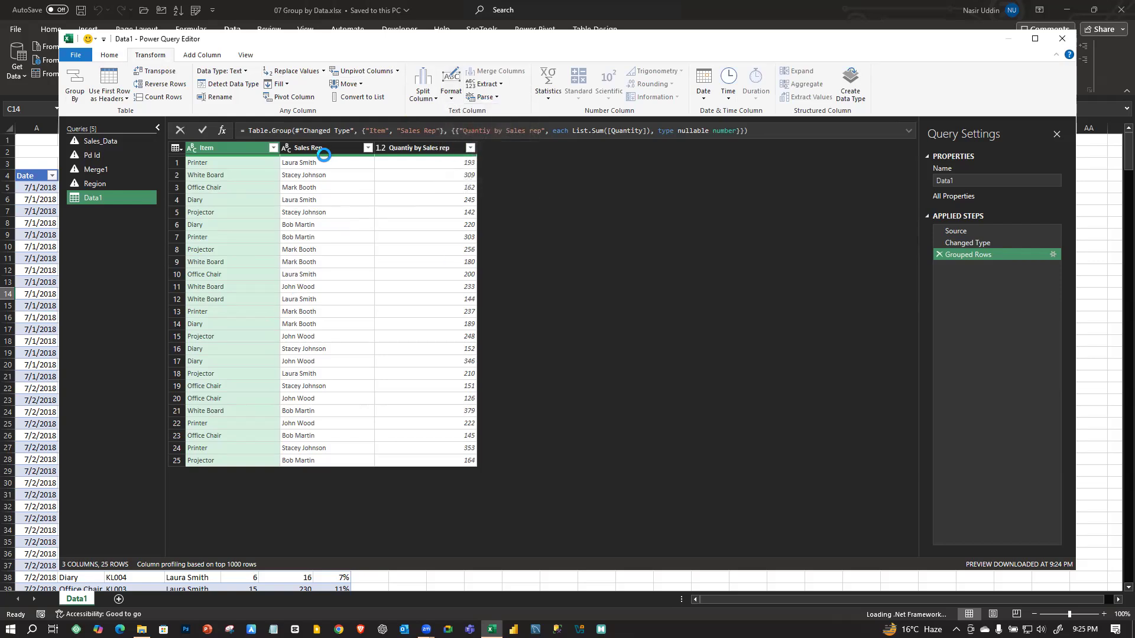
pyautogui.click(355, 287)
pyautogui.click(323, 148)
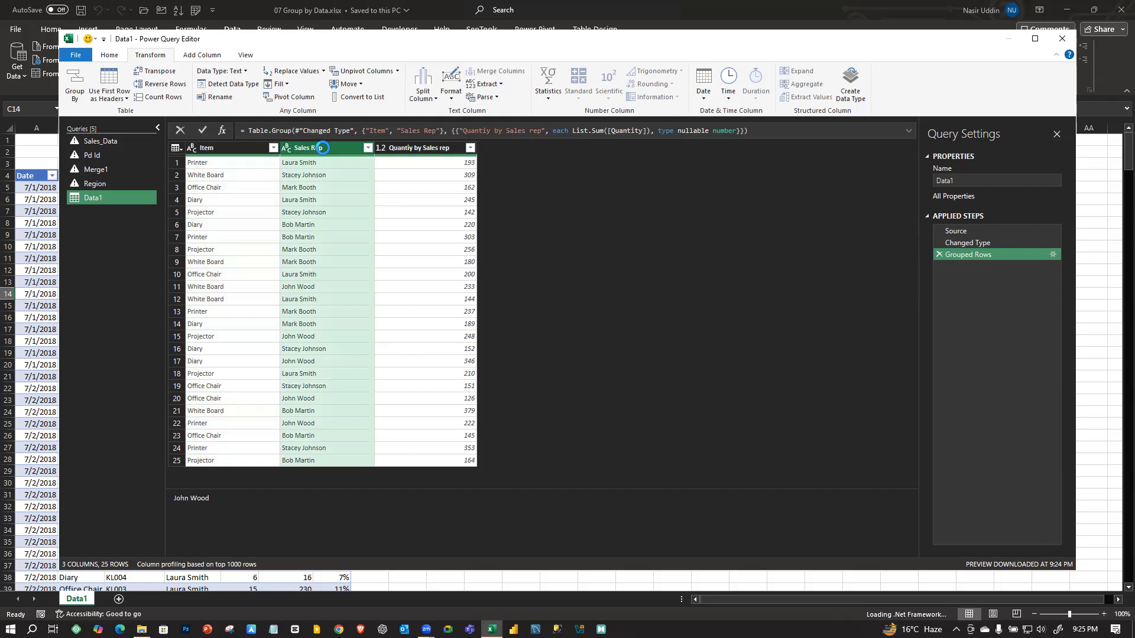
pyautogui.click(450, 89)
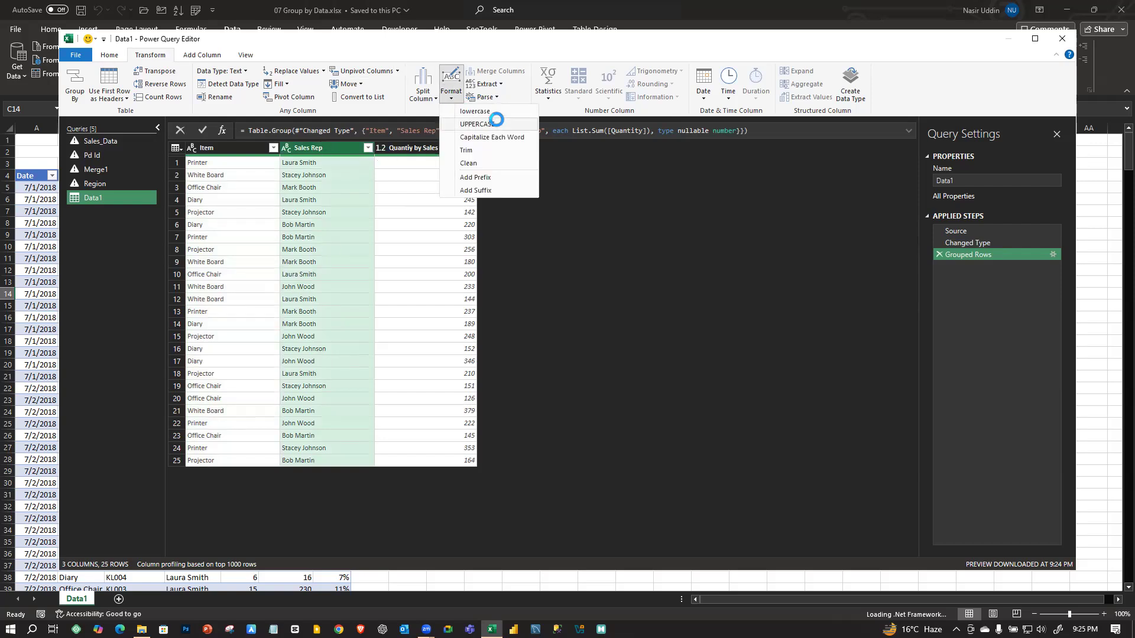
pyautogui.click(485, 111)
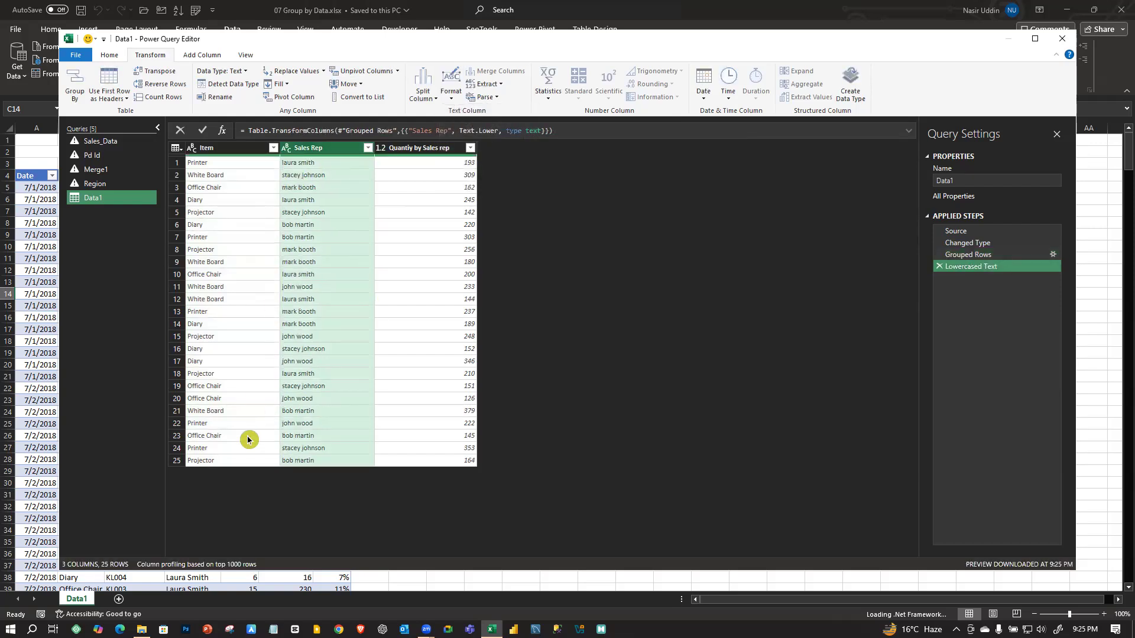
# - Convert the Sales Rep column to uppercase, followed by capitalizing each word
pyautogui.click(451, 99)
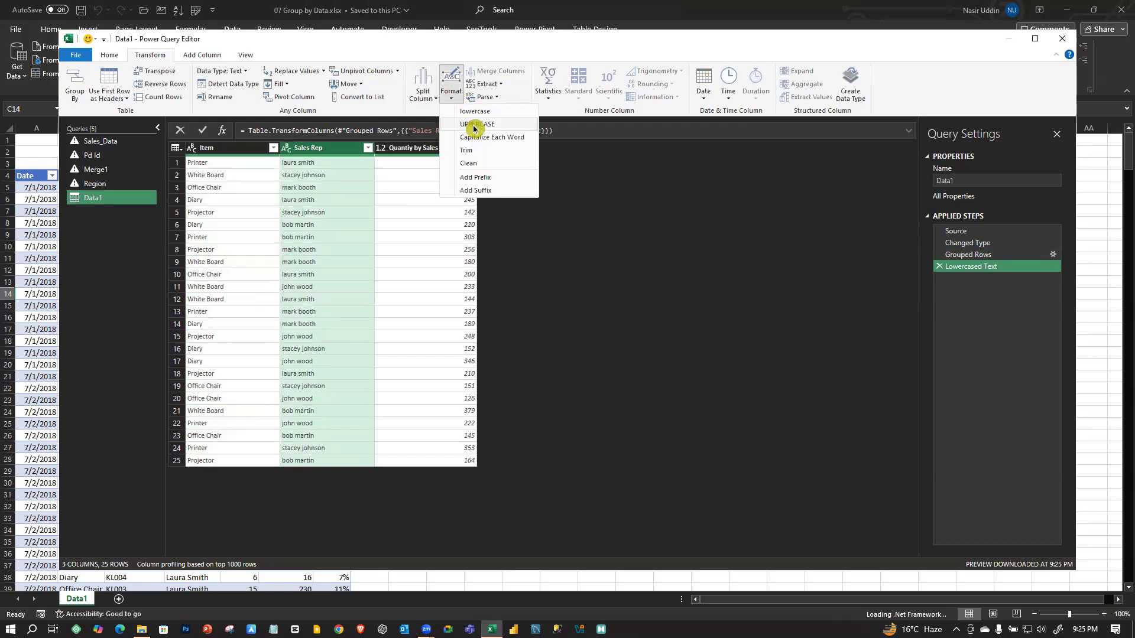
pyautogui.click(473, 125)
pyautogui.click(453, 95)
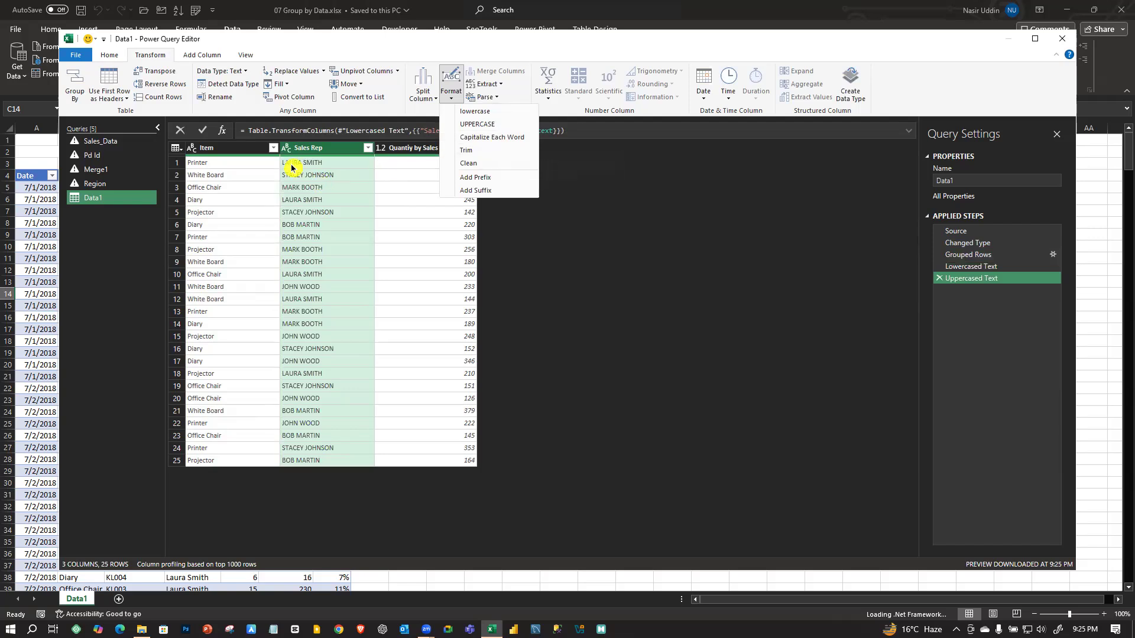
pyautogui.click(491, 140)
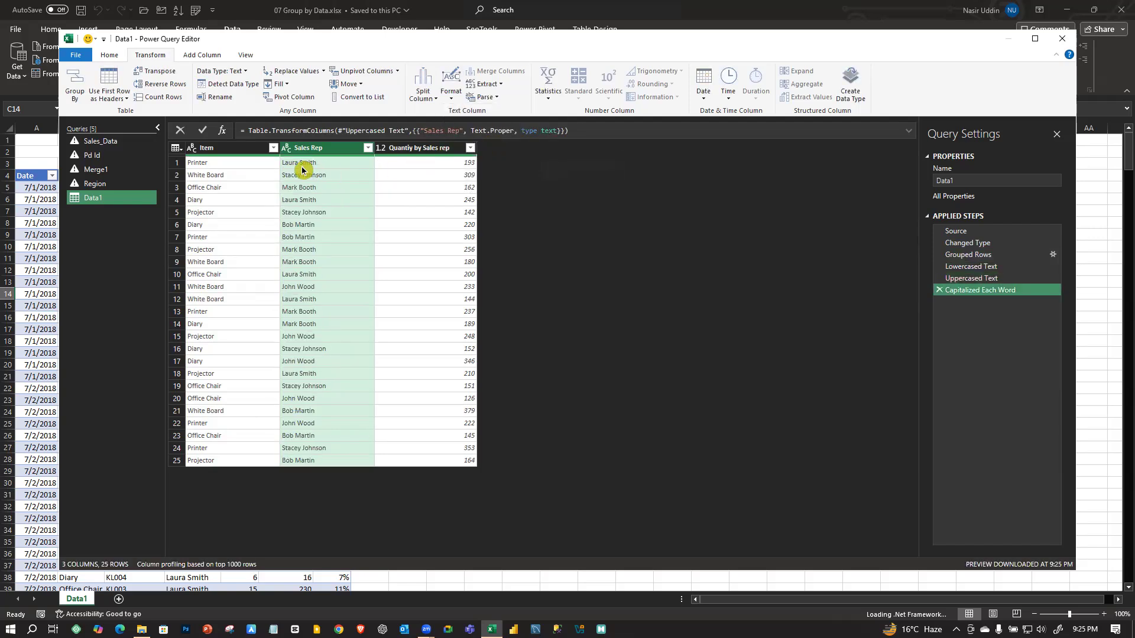
# - Trim and clean the text in the Sales Rep column and check several of its values
pyautogui.click(450, 95)
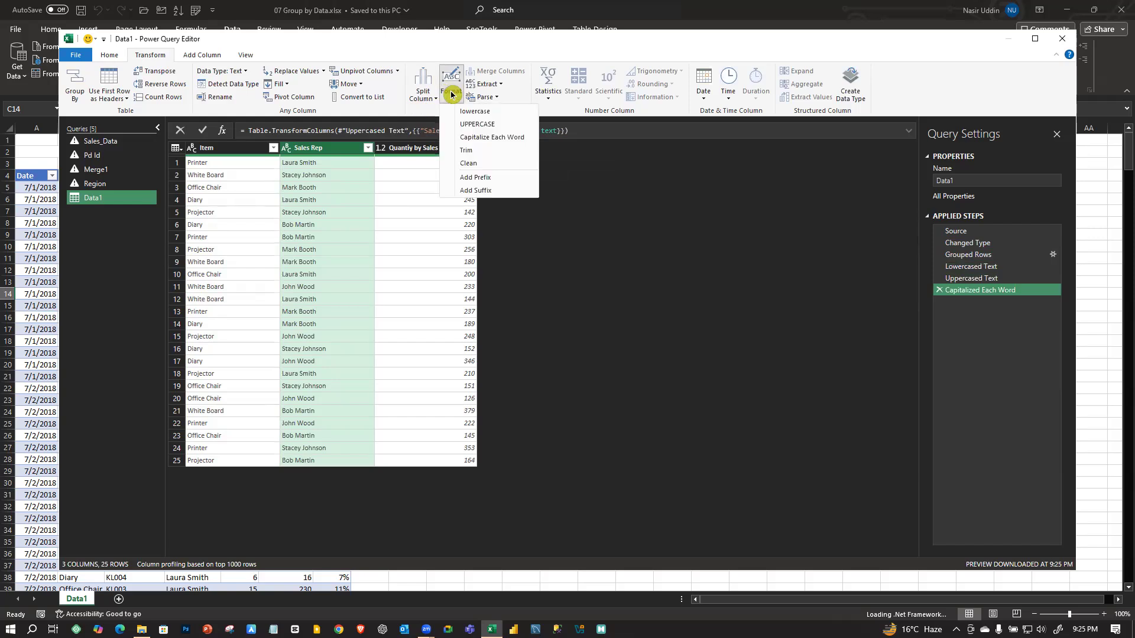
pyautogui.click(473, 151)
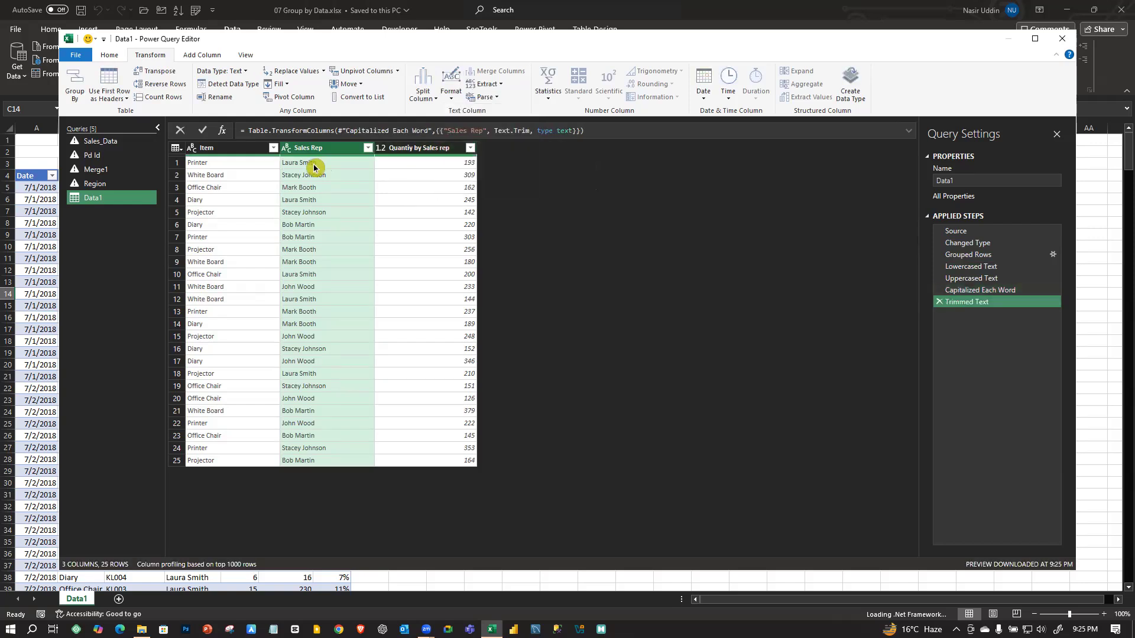
pyautogui.click(451, 92)
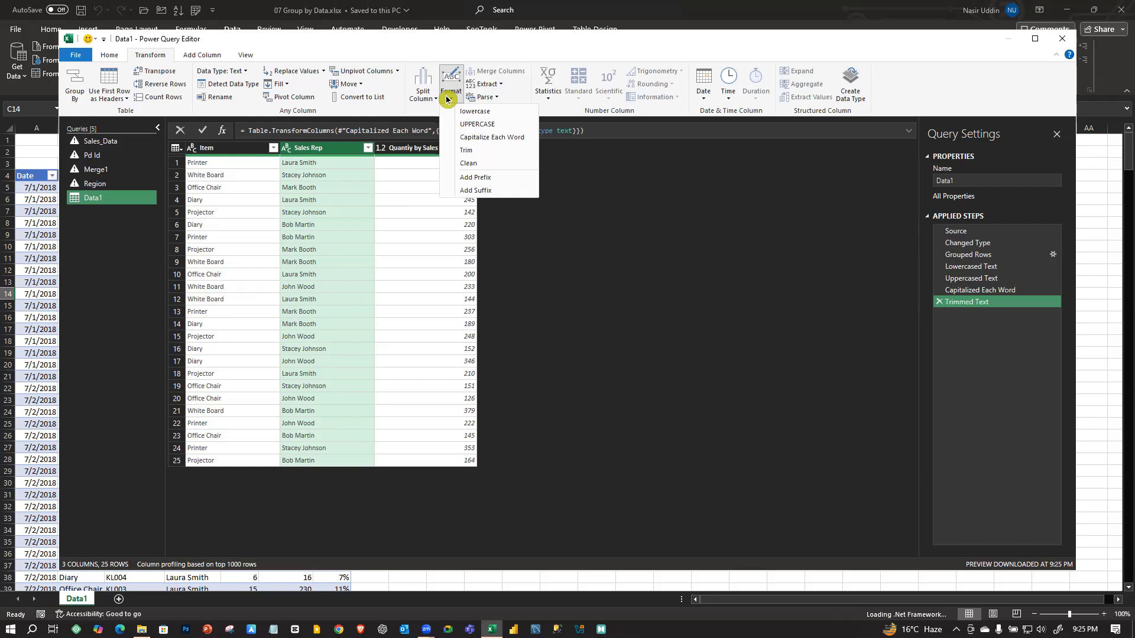
pyautogui.click(480, 165)
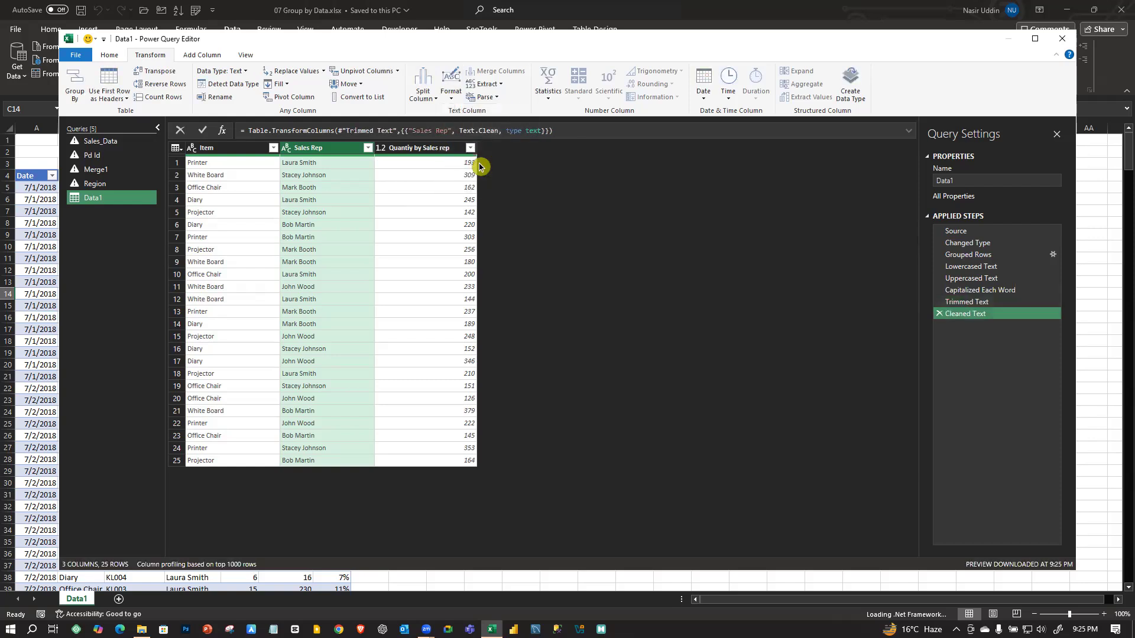
pyautogui.click(322, 168)
pyautogui.click(327, 198)
pyautogui.click(326, 167)
pyautogui.click(324, 213)
pyautogui.click(323, 164)
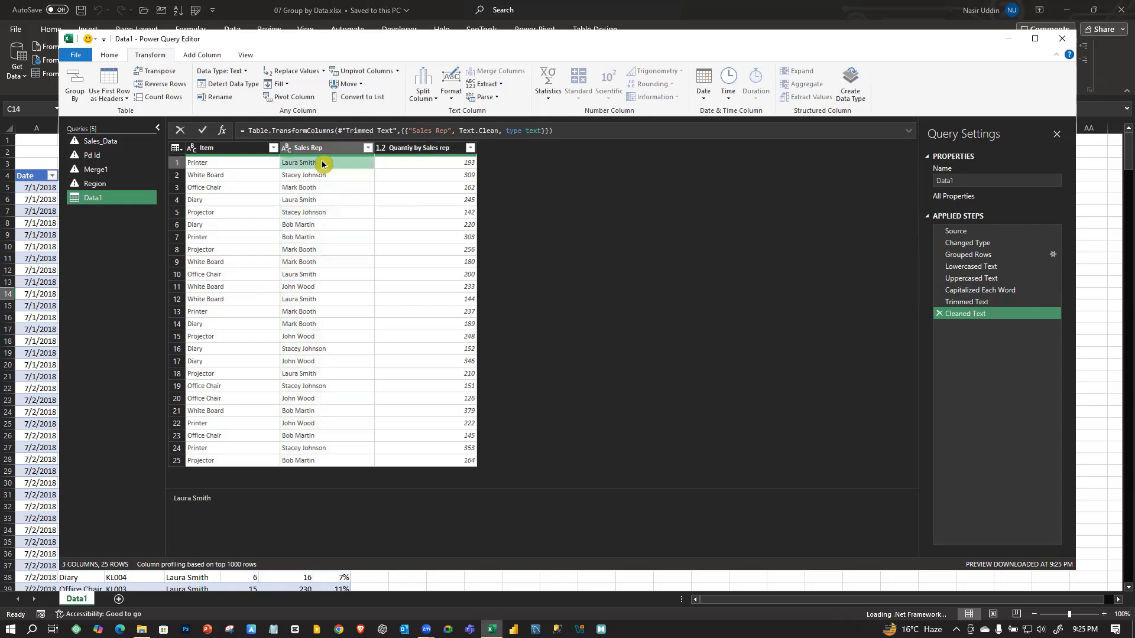
pyautogui.click(340, 314)
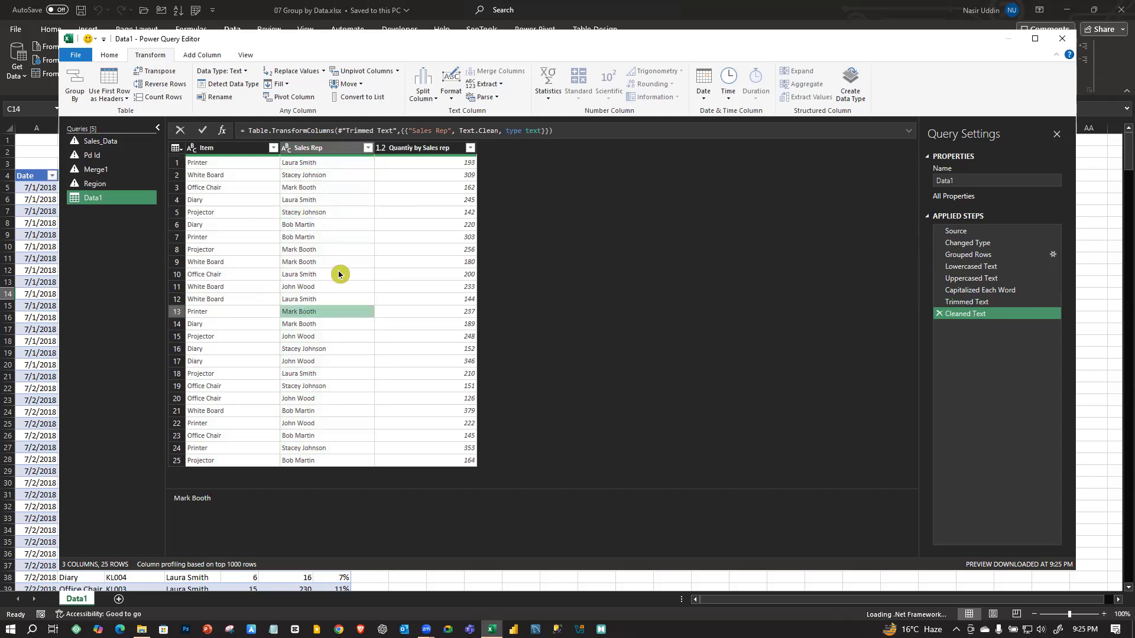
# - Add the prefix "Md." to every value in the Sales Rep column
pyautogui.click(325, 148)
pyautogui.click(449, 94)
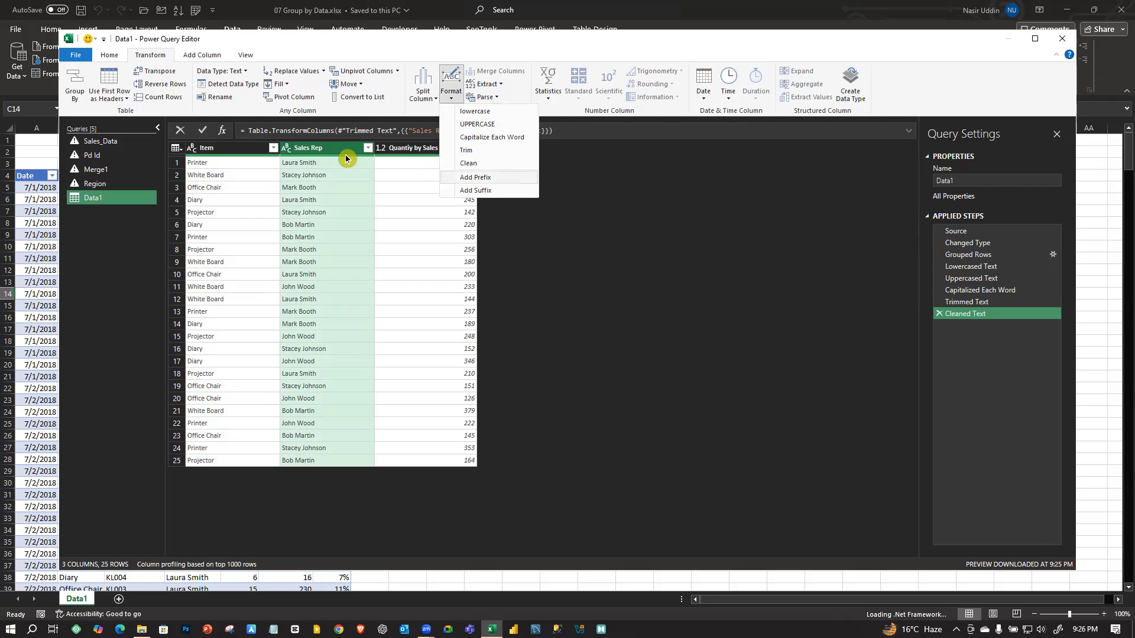
pyautogui.click(489, 177)
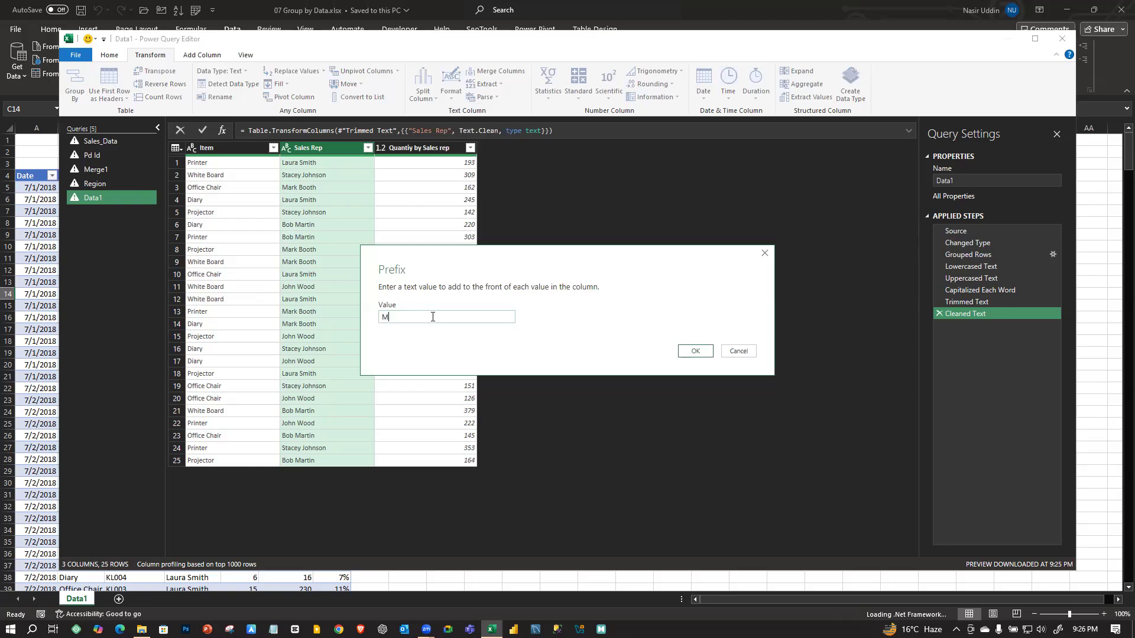
pyautogui.write('Md.')
pyautogui.click(696, 351)
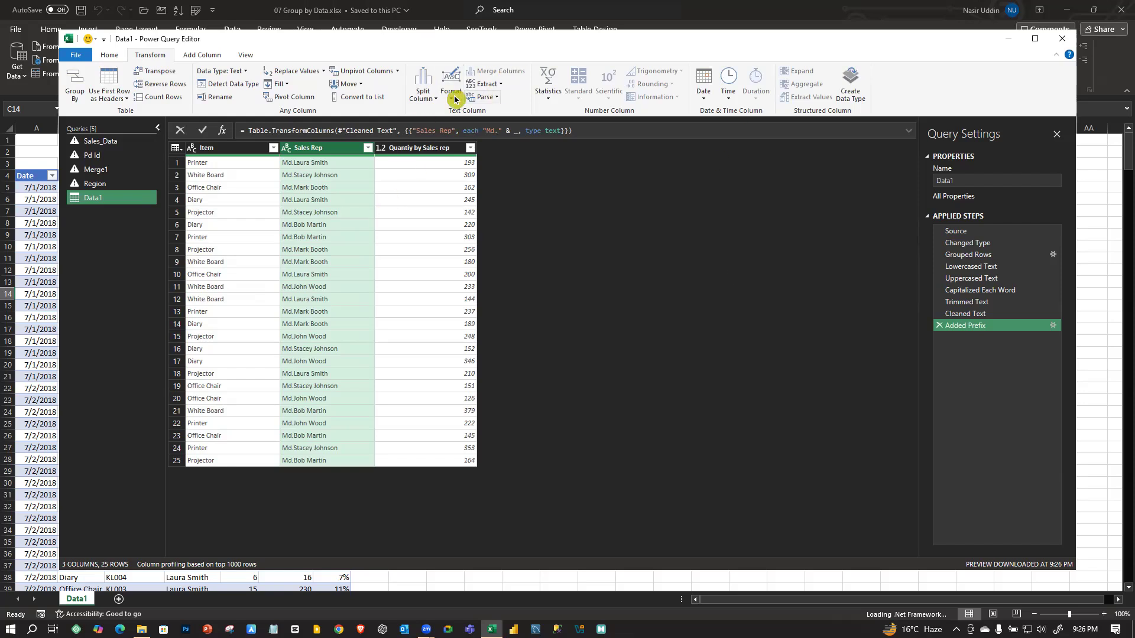
# - Extract the first 5 characters of the Sales Rep values and delete that extraction from the applied steps
pyautogui.click(495, 84)
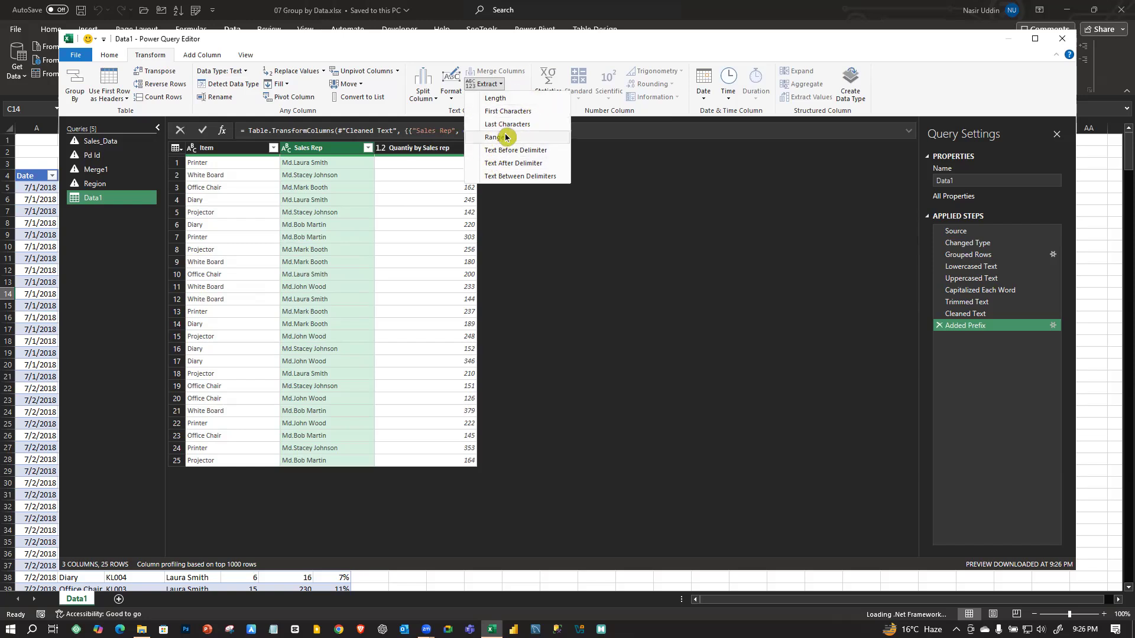
pyautogui.click(522, 113)
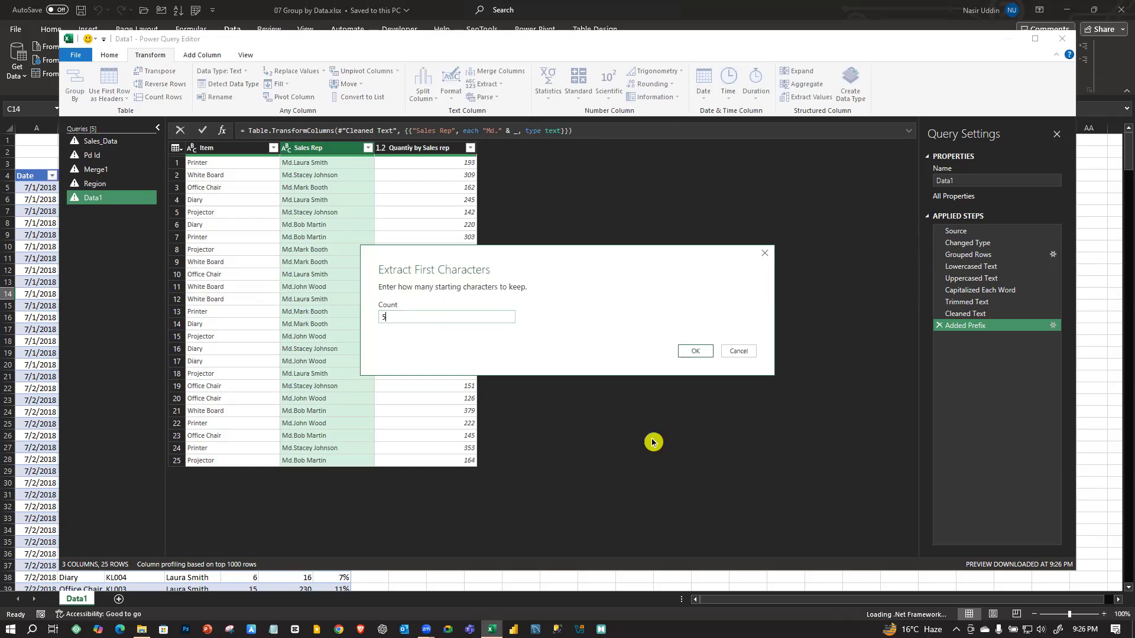
pyautogui.click(692, 352)
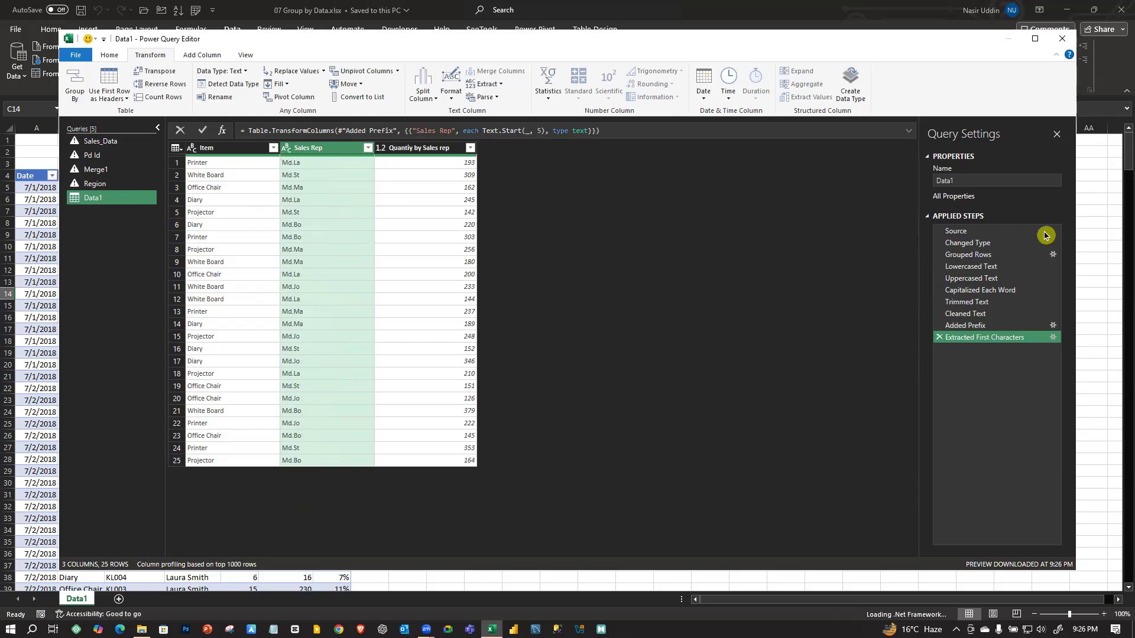
pyautogui.click(940, 337)
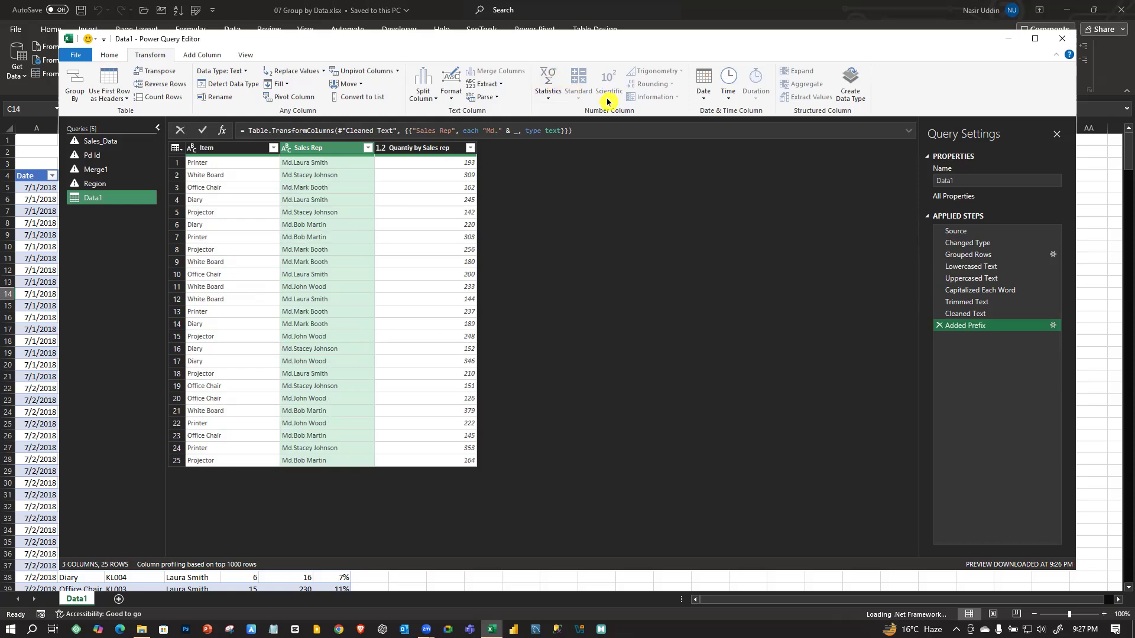
pyautogui.click(705, 99)
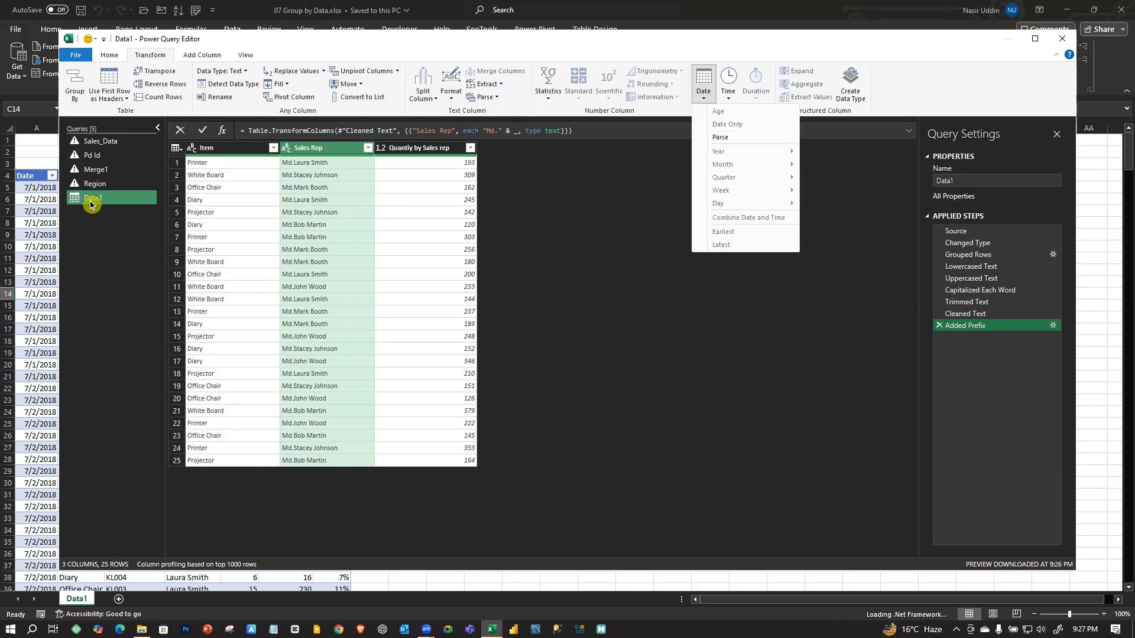
pyautogui.click(889, 75)
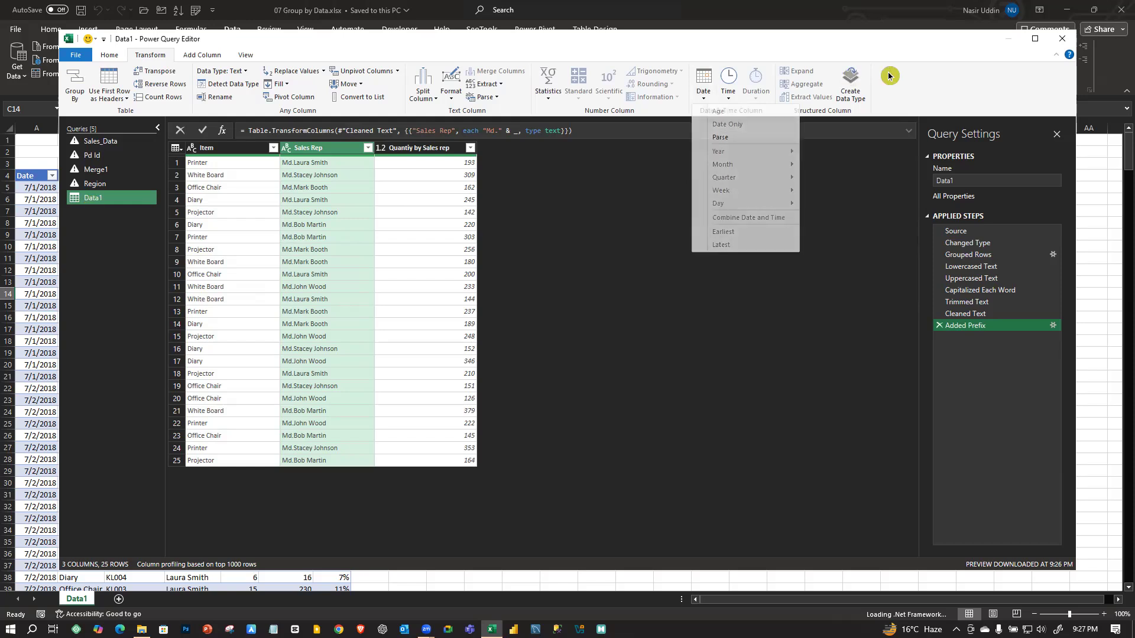
pyautogui.click(208, 54)
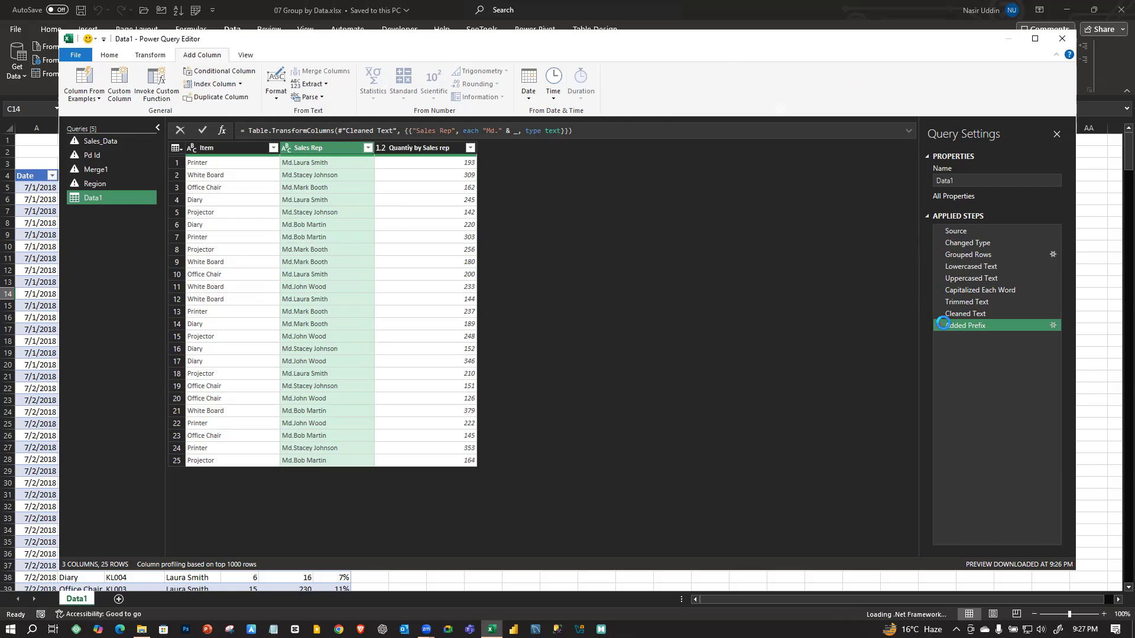
# - Delete the applied steps from Added Prefix back through Grouped Rows, leaving Source and Changed Type
pyautogui.click(943, 326)
pyautogui.click(944, 313)
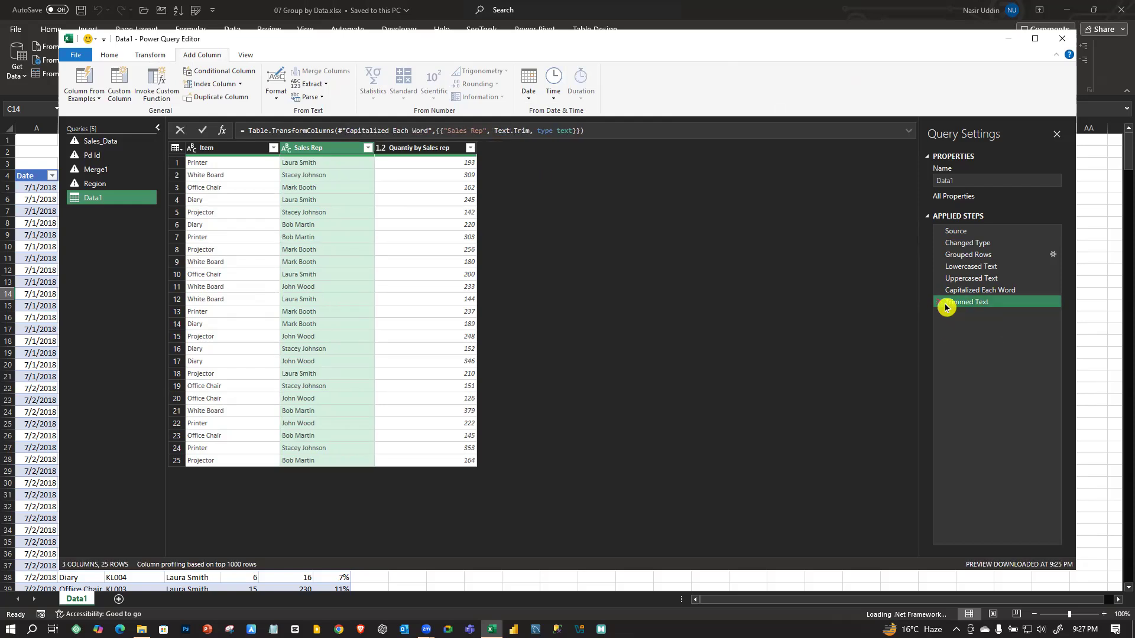
pyautogui.click(943, 303)
pyautogui.click(942, 291)
pyautogui.click(941, 278)
pyautogui.click(941, 267)
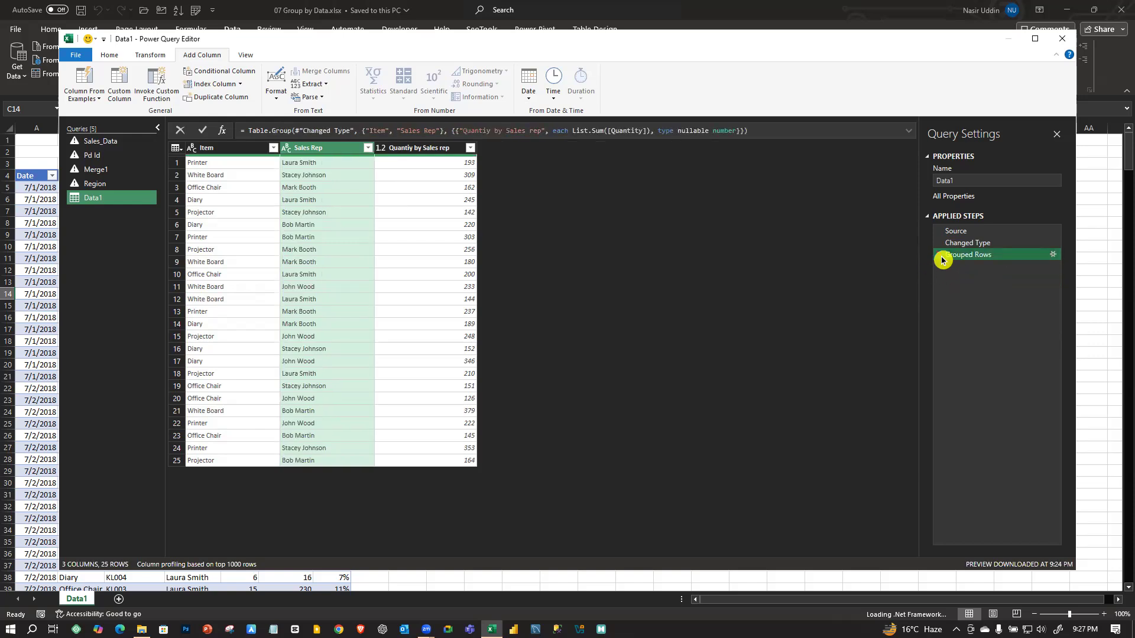
pyautogui.click(943, 260)
# - Examine the Quantity and Price columns of the ungrouped sales data, ending with the Quantity column selected
pyautogui.click(798, 299)
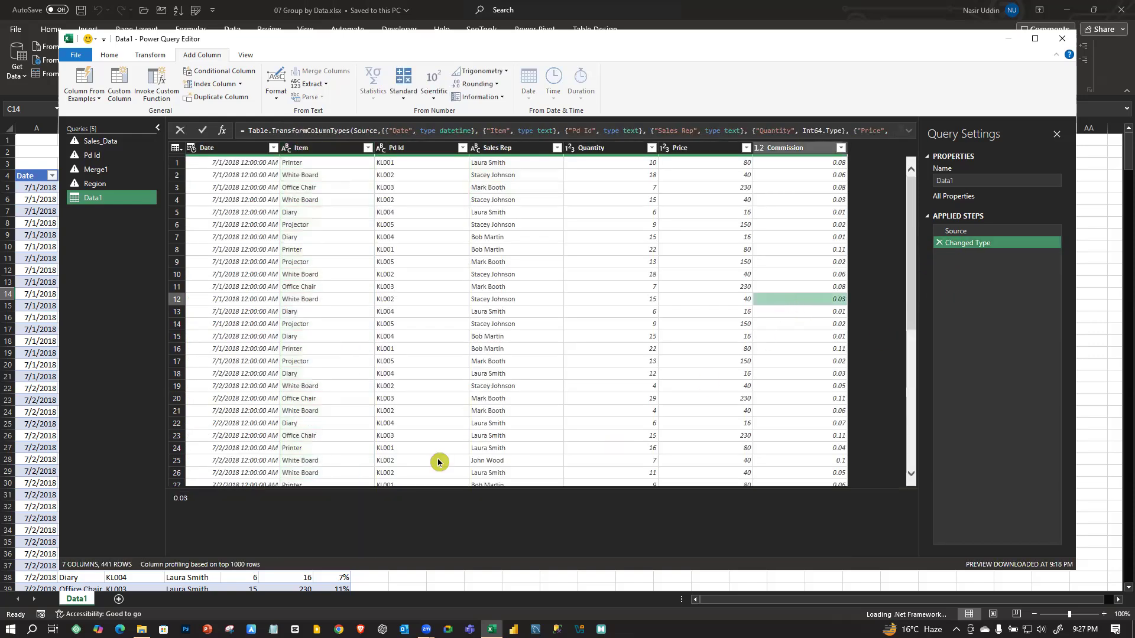
pyautogui.click(625, 262)
pyautogui.click(842, 214)
pyautogui.click(705, 299)
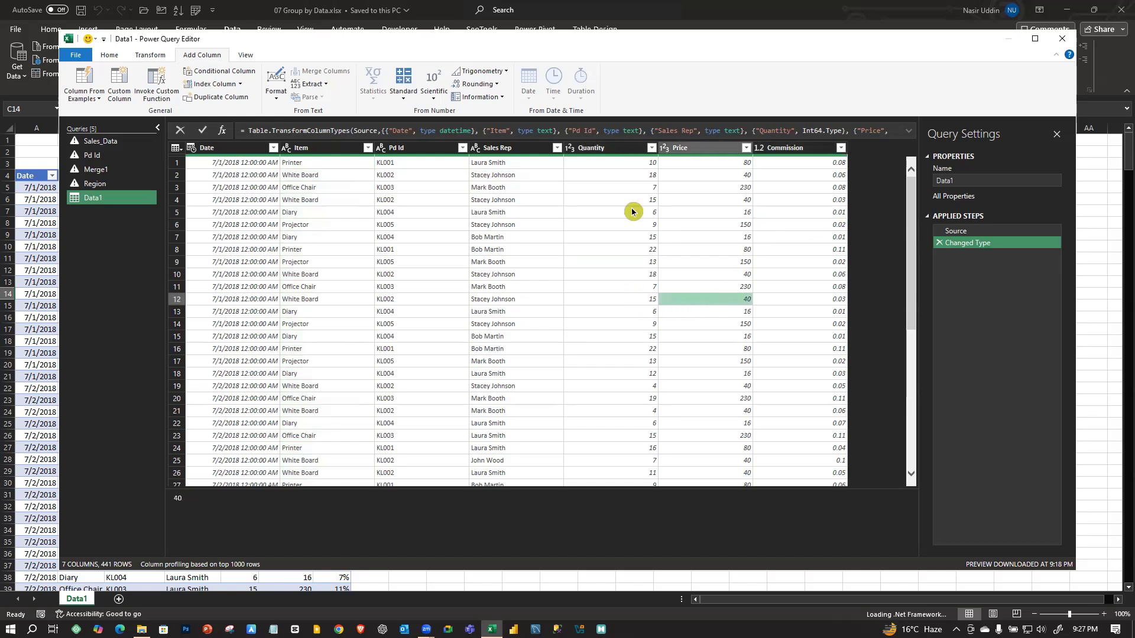
pyautogui.click(588, 149)
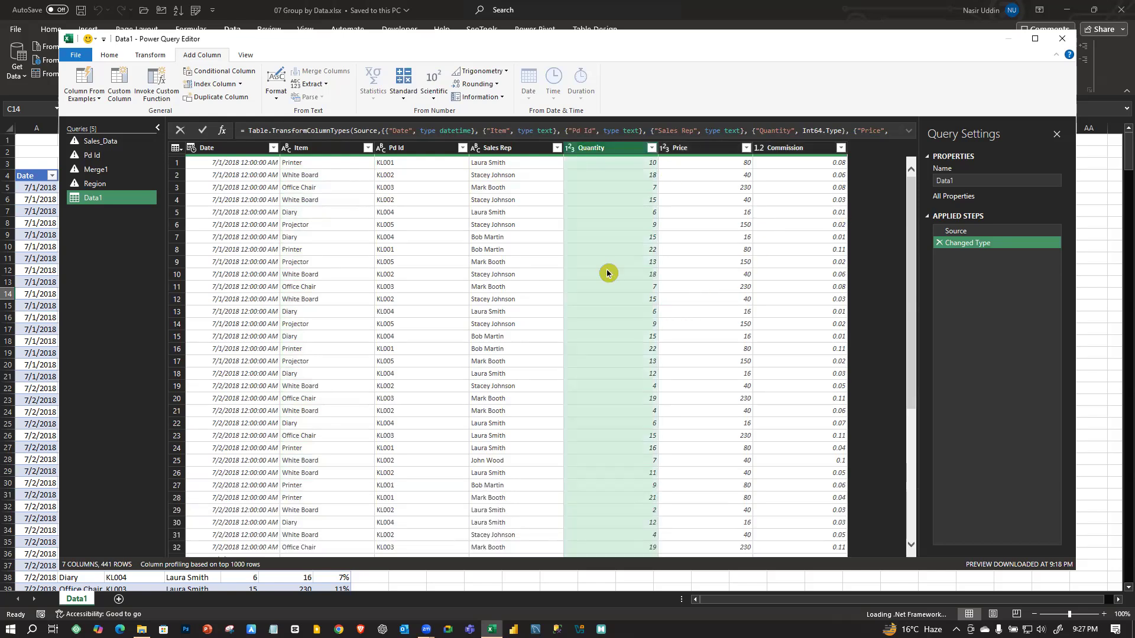
pyautogui.click(705, 149)
pyautogui.click(692, 263)
pyautogui.click(611, 166)
pyautogui.click(582, 289)
pyautogui.moveTo(590, 149)
pyautogui.mouseDown()
pyautogui.moveTo(671, 152)
pyautogui.moveTo(611, 155)
pyautogui.mouseUp()
pyautogui.click(621, 237)
pyautogui.click(596, 149)
pyautogui.click(687, 151)
pyautogui.click(624, 225)
pyautogui.click(609, 151)
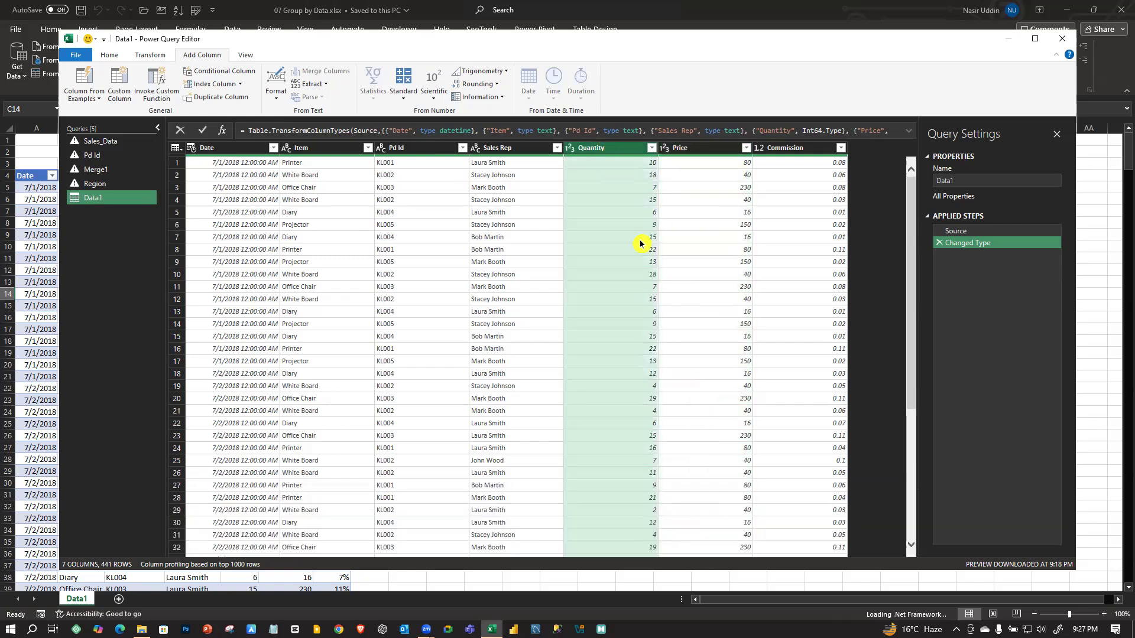
# - Add a custom column named "Revenue" with the formula [Quantity]*[Price]
pyautogui.click(119, 82)
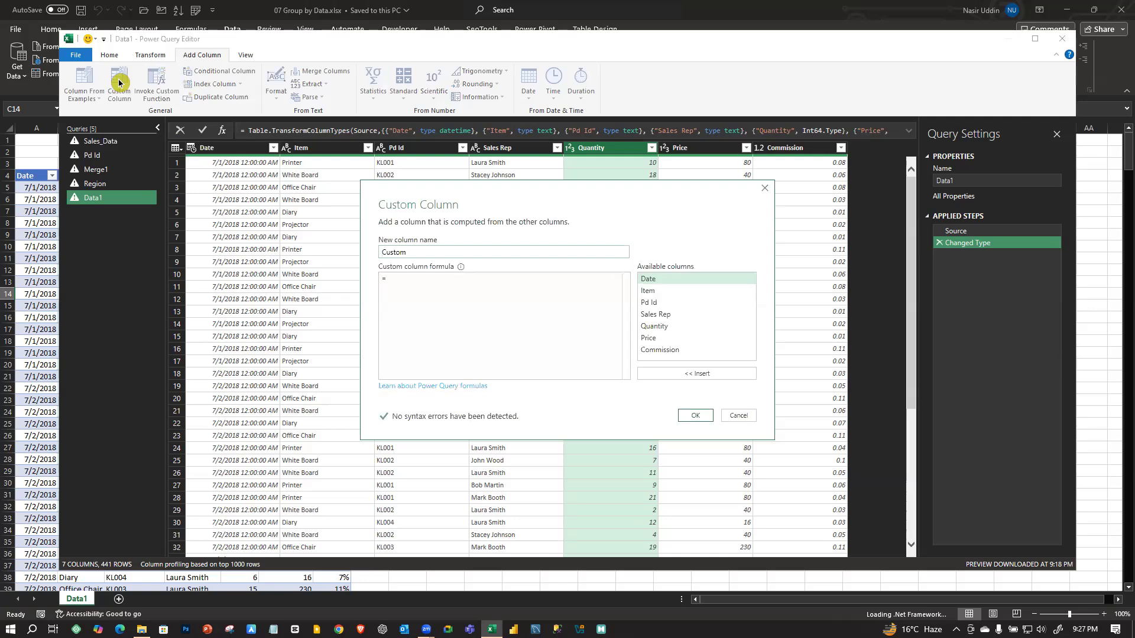
pyautogui.moveTo(412, 253); pyautogui.dragTo(380, 256)
pyautogui.write('Re')
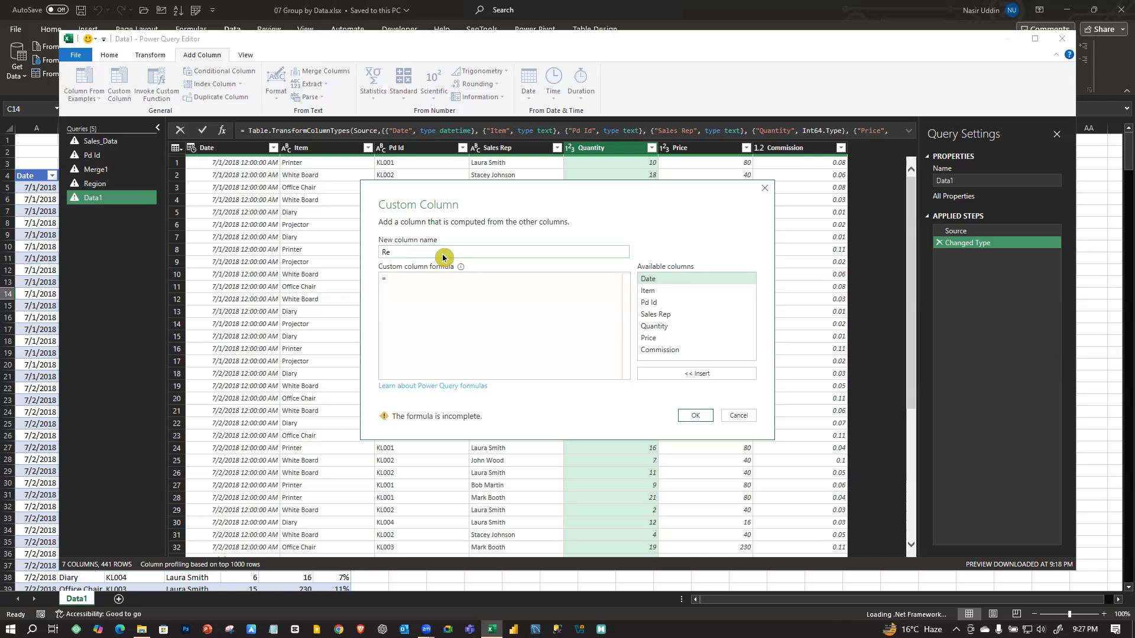
pyautogui.write('venue')
pyautogui.click(387, 277)
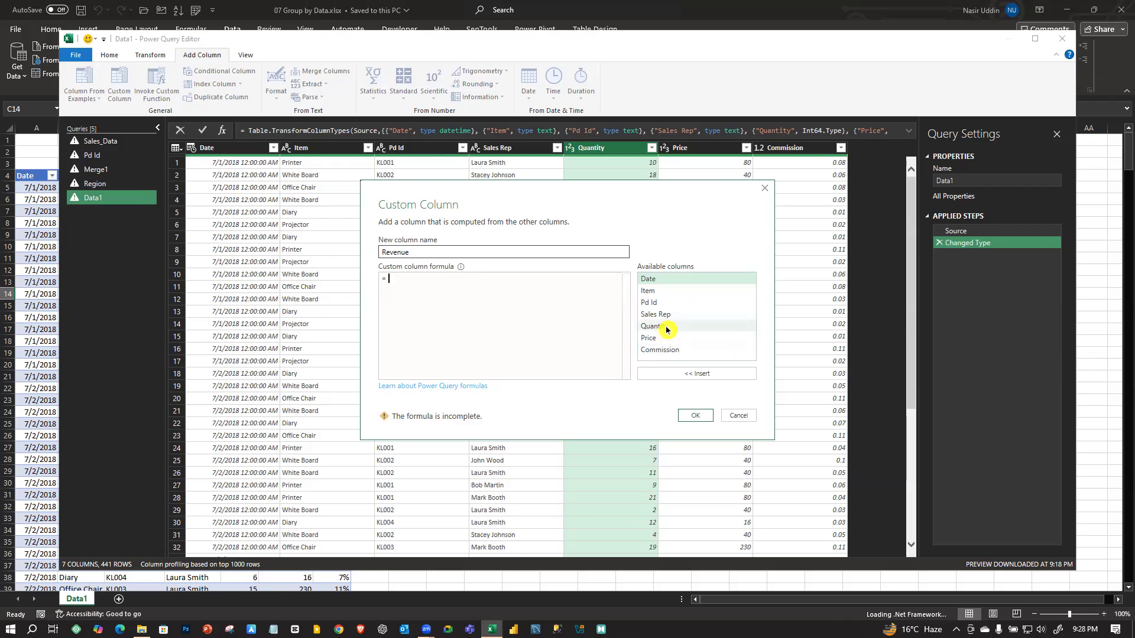
pyautogui.click(400, 284)
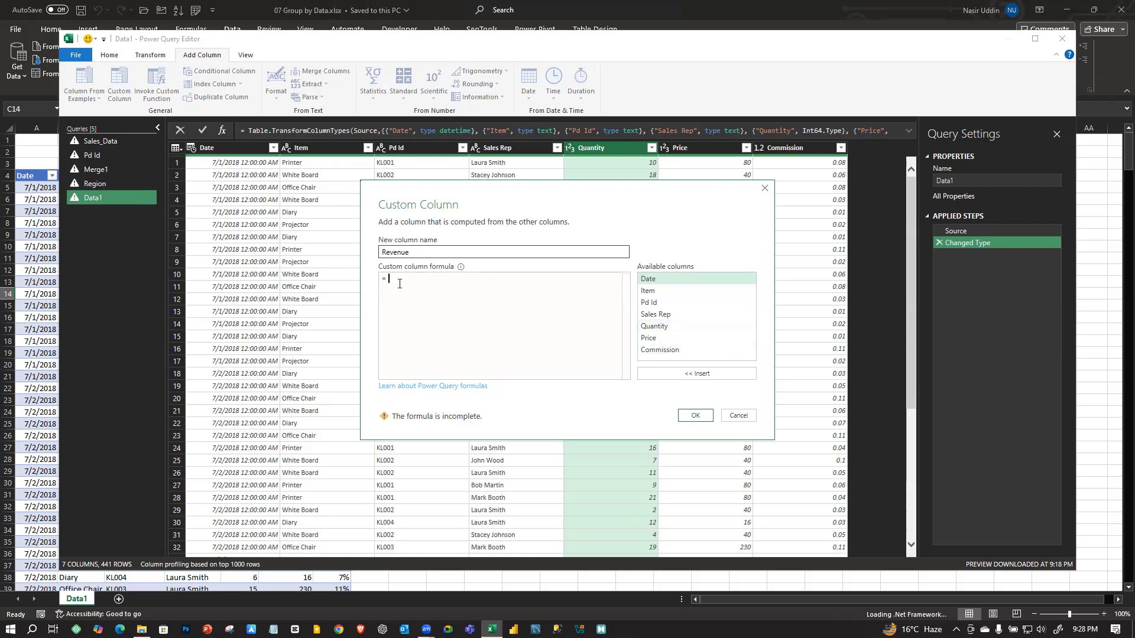
pyautogui.doubleClick(656, 326)
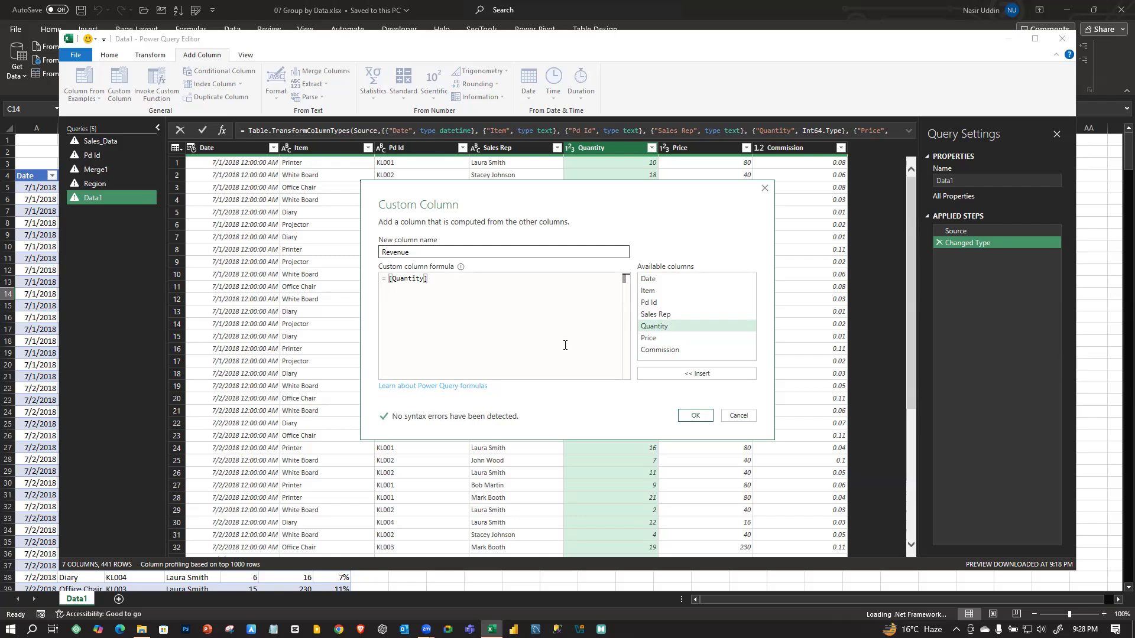
pyautogui.write('*')
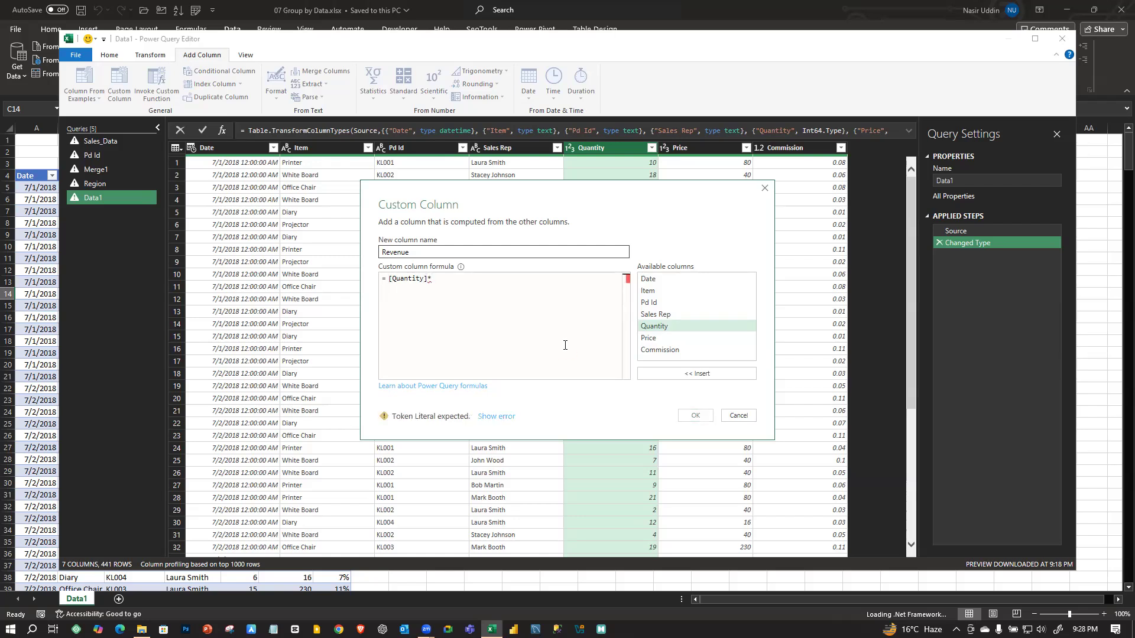
pyautogui.doubleClick(648, 338)
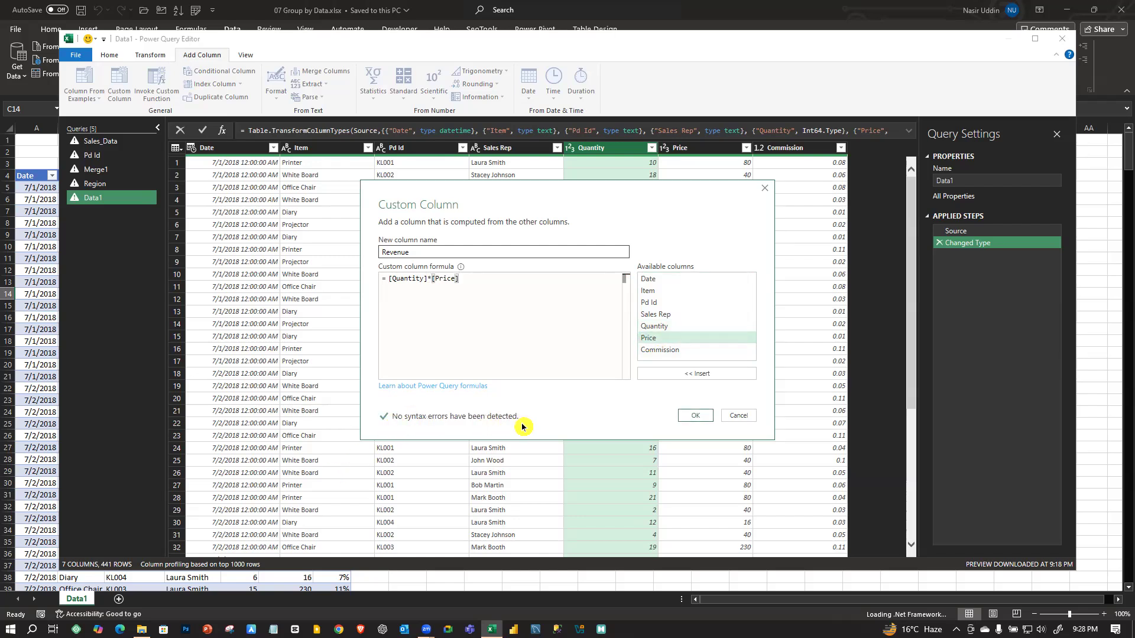
pyautogui.click(697, 416)
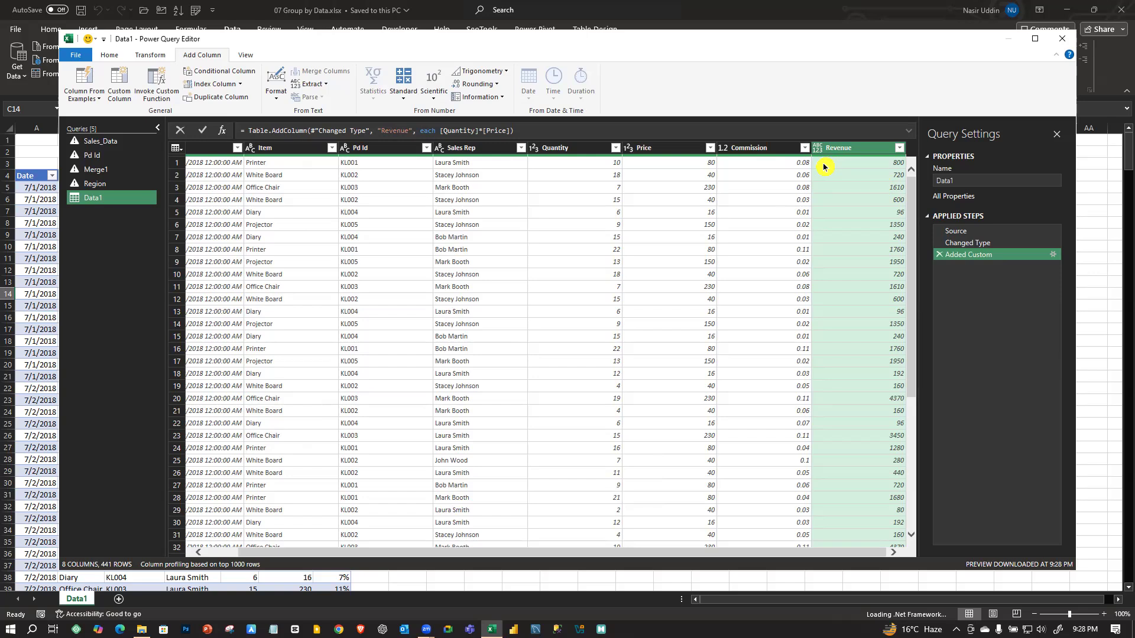
# - Add two index columns starting from 0 and a third index column starting from 1
pyautogui.click(240, 84)
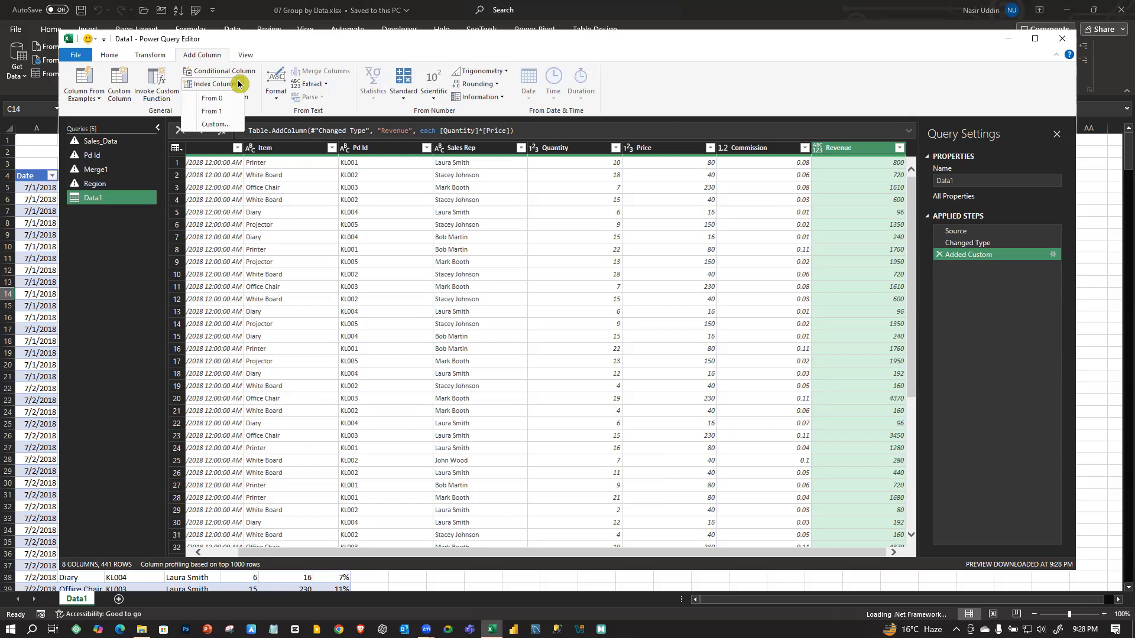
pyautogui.click(232, 86)
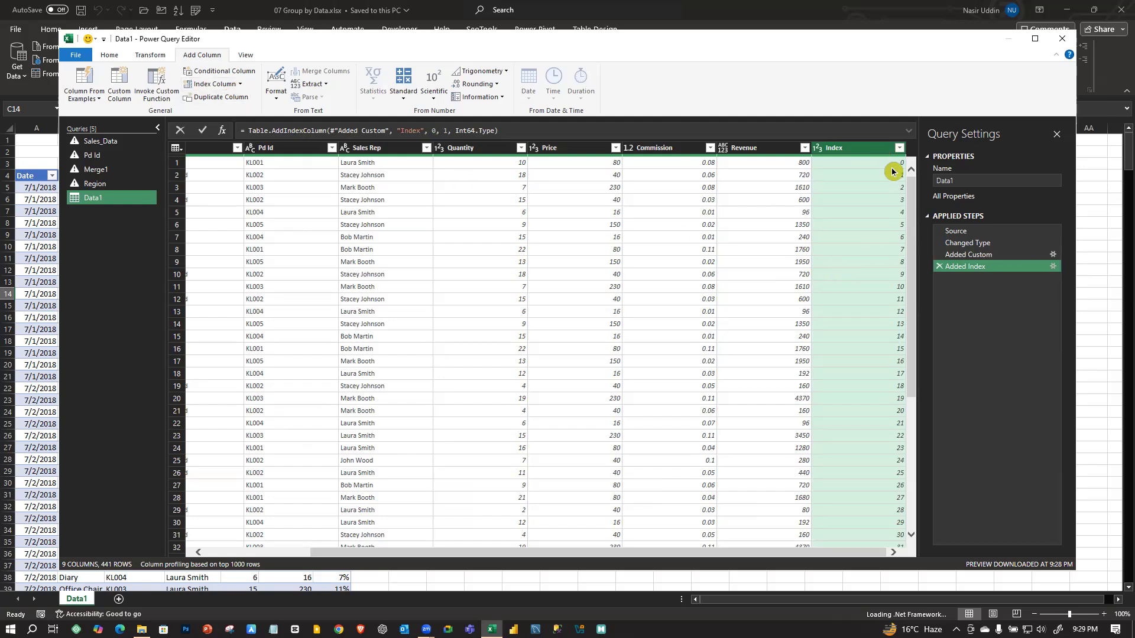
pyautogui.click(215, 84)
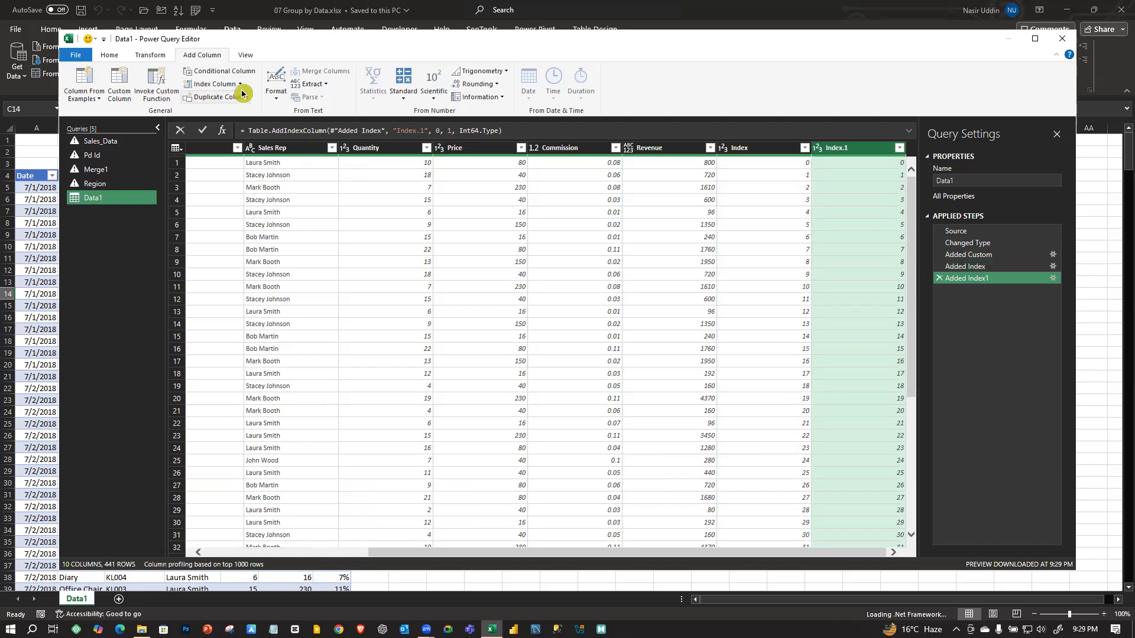
pyautogui.click(240, 84)
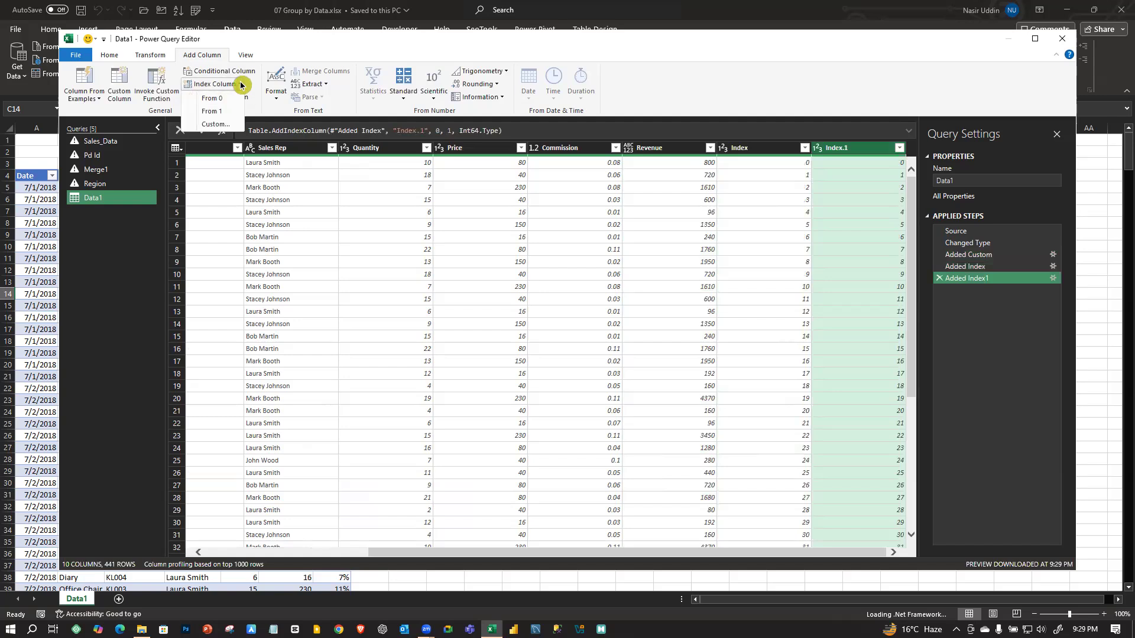
pyautogui.click(216, 113)
# - Add a custom index column with starting index 5 and increment 2
pyautogui.click(239, 84)
pyautogui.click(225, 126)
pyautogui.click(433, 308)
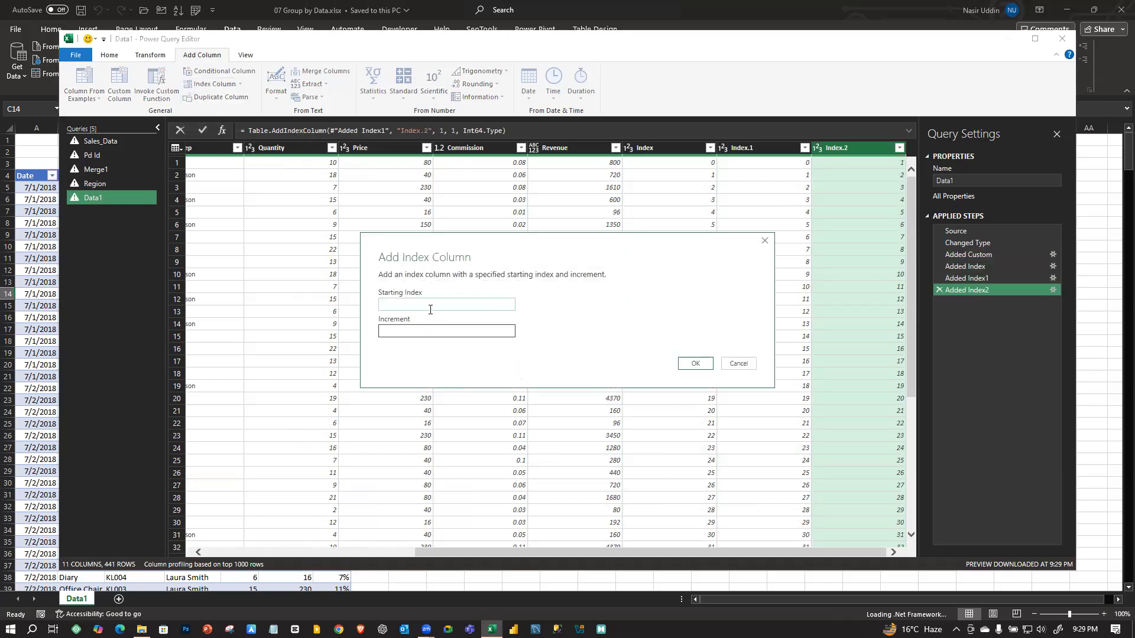
pyautogui.write('5')
pyautogui.click(424, 327)
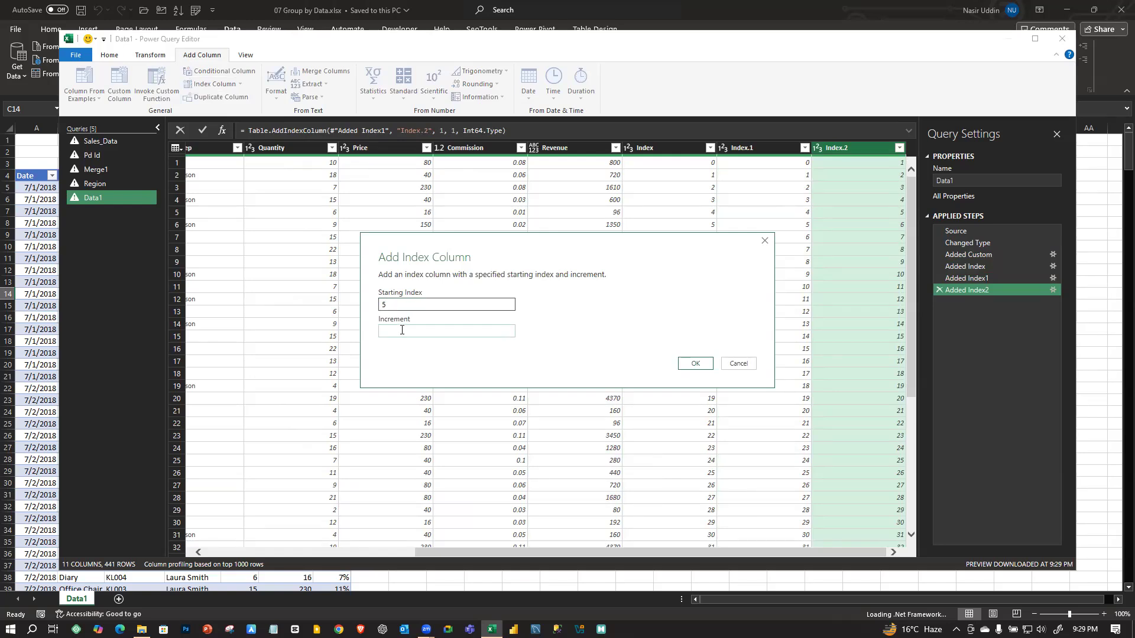
pyautogui.write('2')
pyautogui.click(698, 363)
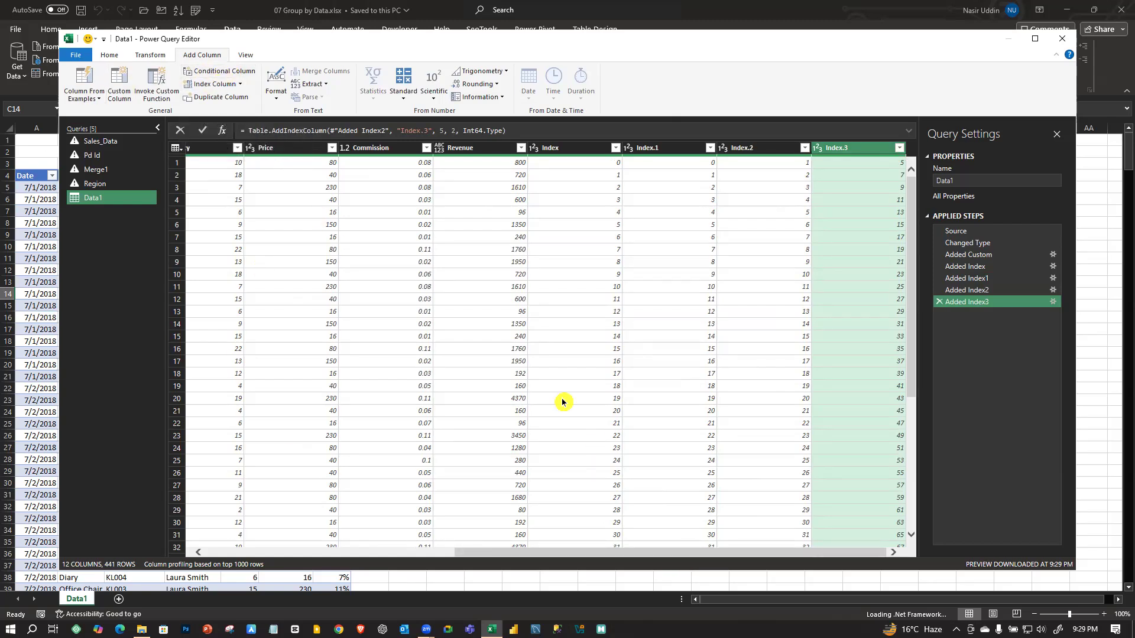
# - Start a conditional column and name it "Price range"
pyautogui.moveTo(633, 553); pyautogui.dragTo(476, 551)
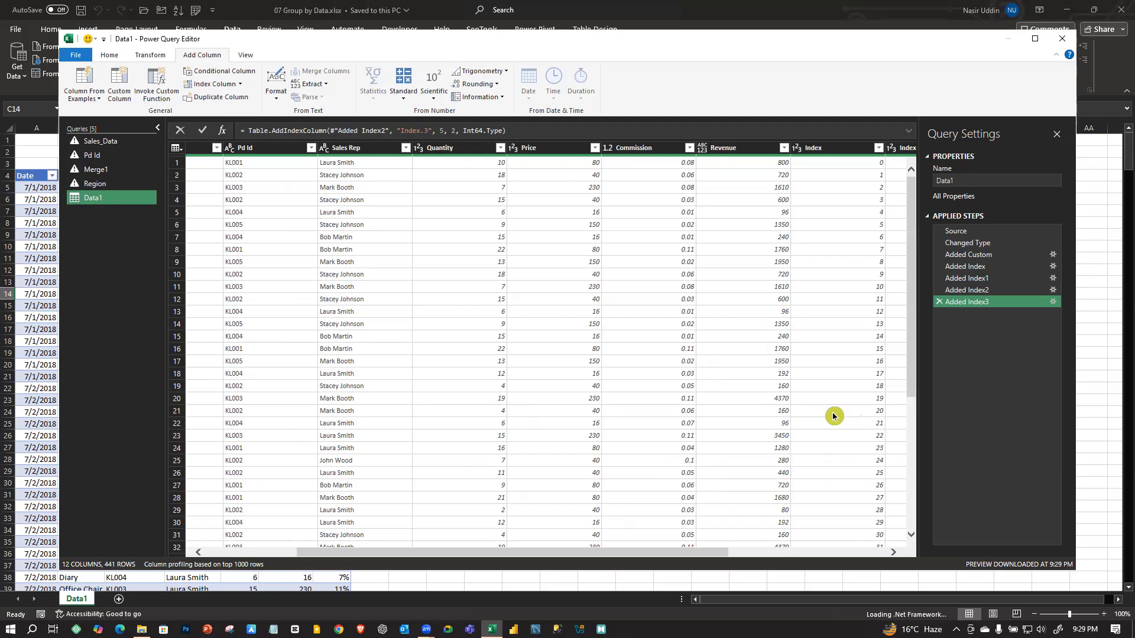
pyautogui.click(214, 72)
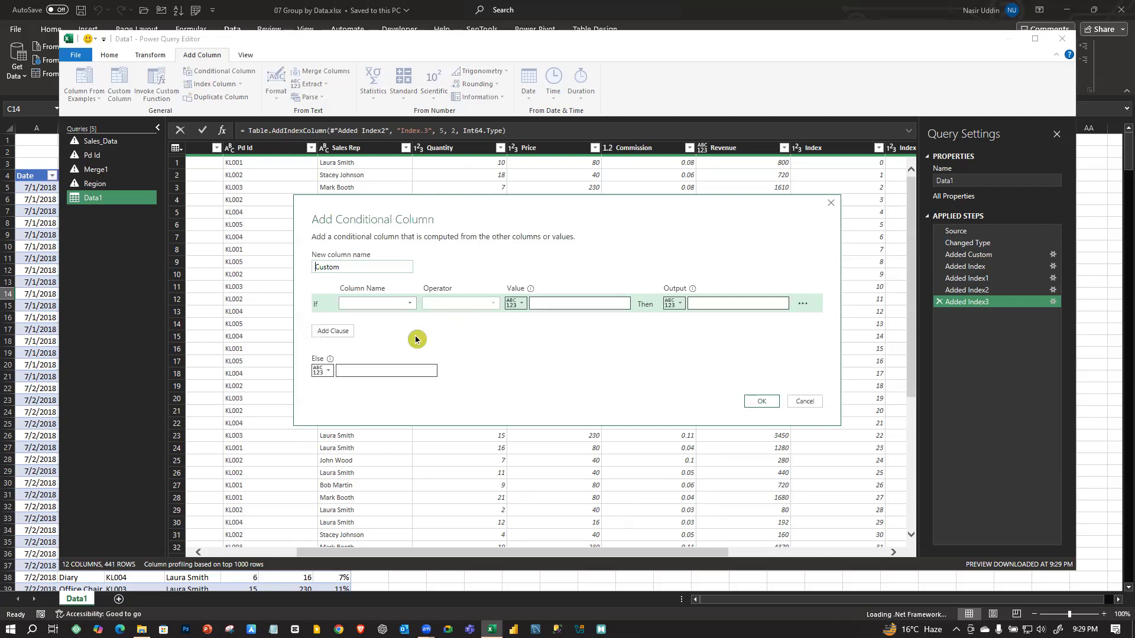
pyautogui.click(333, 265)
pyautogui.moveTo(313, 266); pyautogui.dragTo(363, 271)
pyautogui.write('Price range')
# - Define the first clause so that Price is less than 100 outputs "Lower than 100"
pyautogui.click(379, 312)
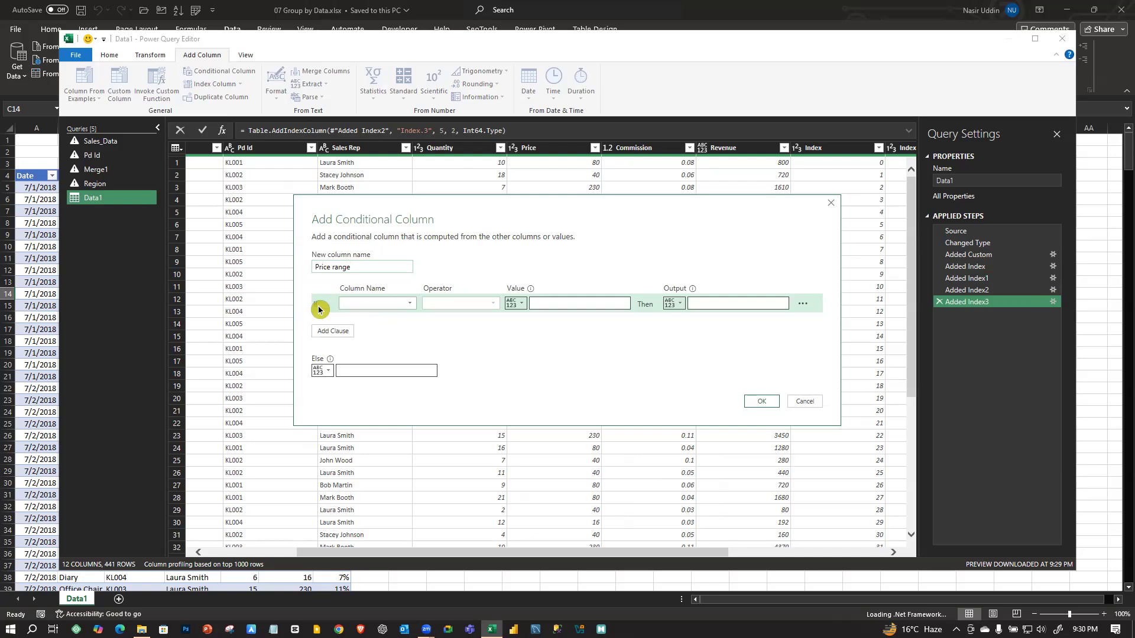
pyautogui.click(396, 308)
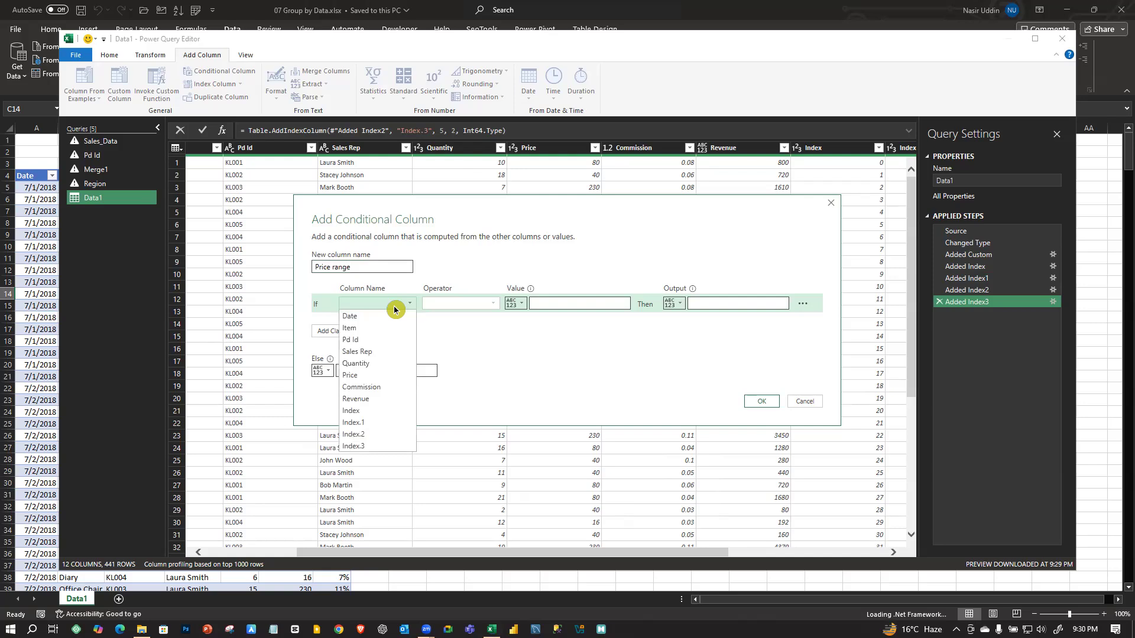
pyautogui.click(373, 375)
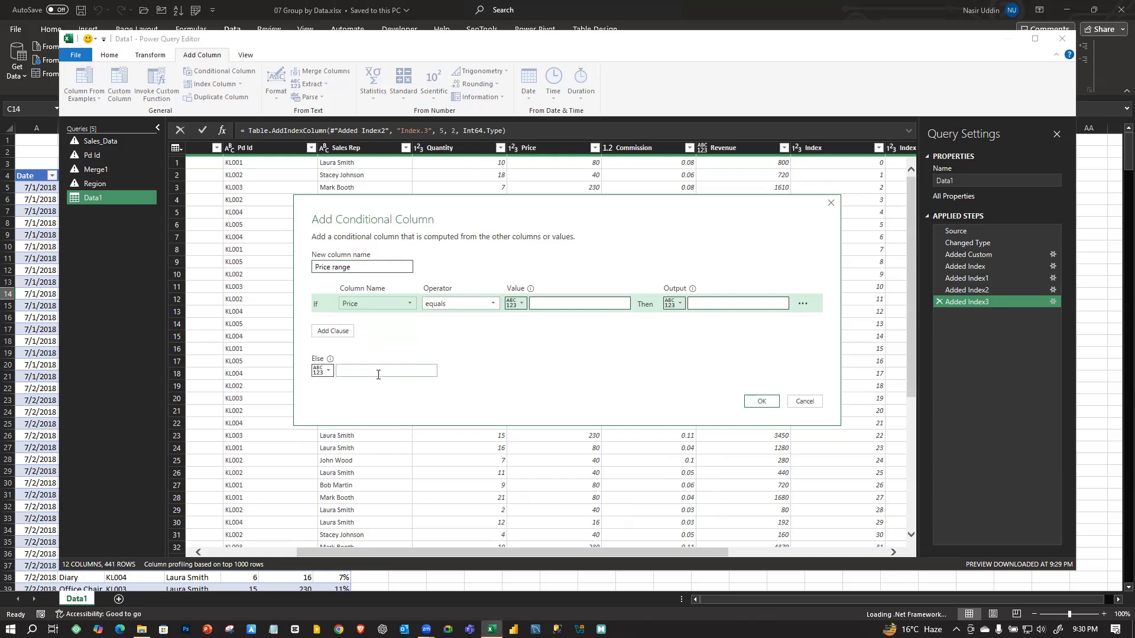
pyautogui.click(490, 304)
pyautogui.click(471, 363)
pyautogui.click(560, 301)
pyautogui.write('100')
pyautogui.click(720, 304)
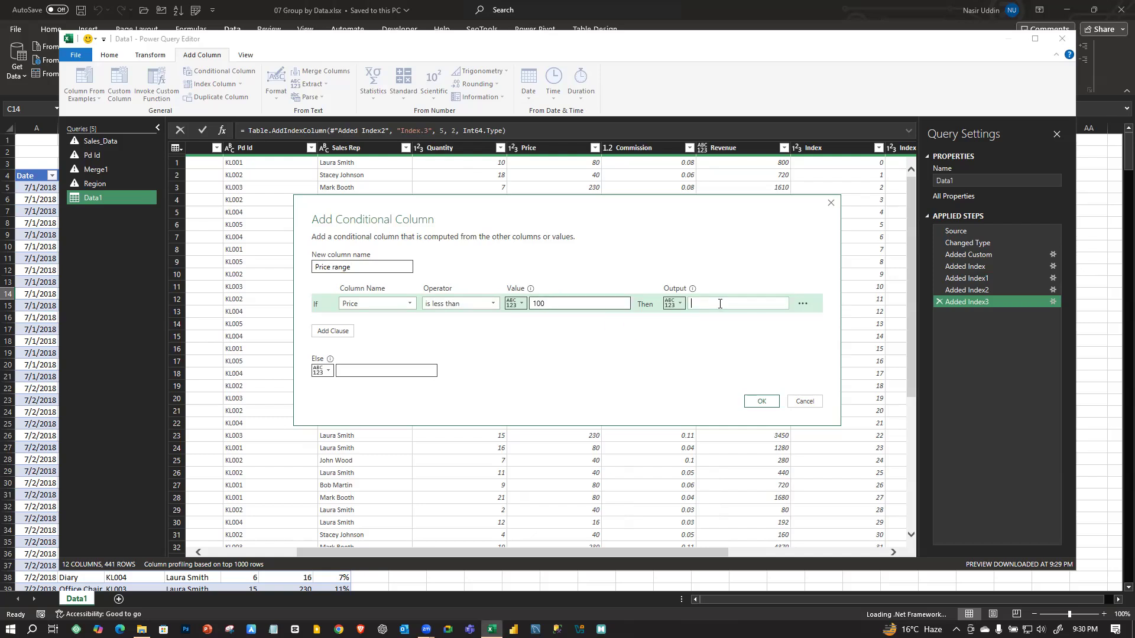
pyautogui.write('Lower than 100')
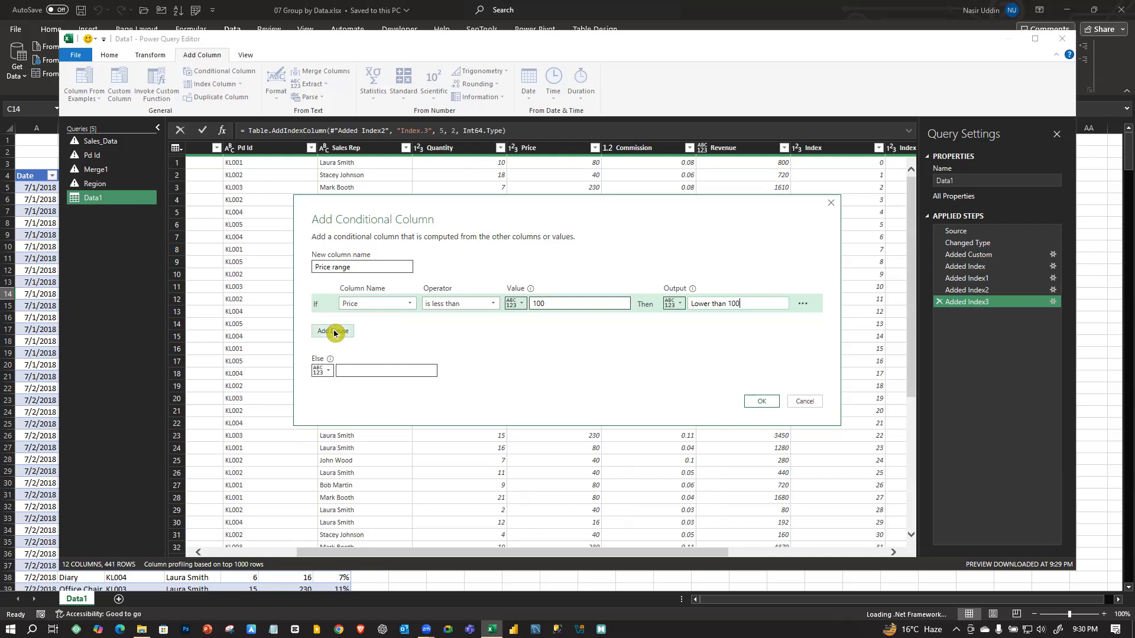
# - Add an extra Else If clause to the conditional column and delete it again
pyautogui.click(362, 370)
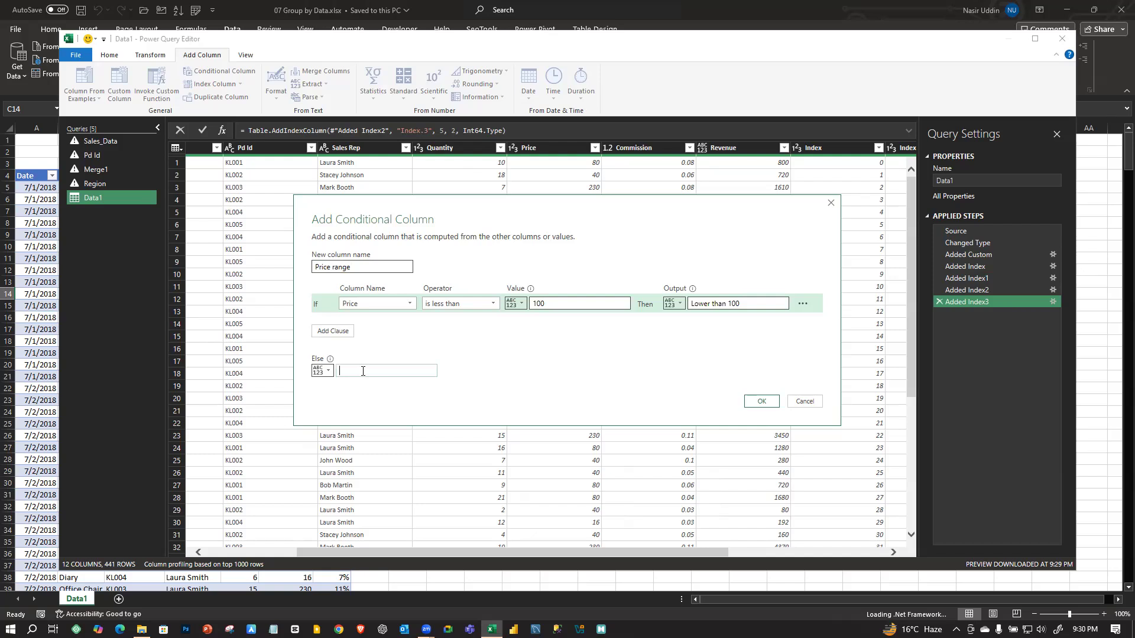
pyautogui.click(346, 332)
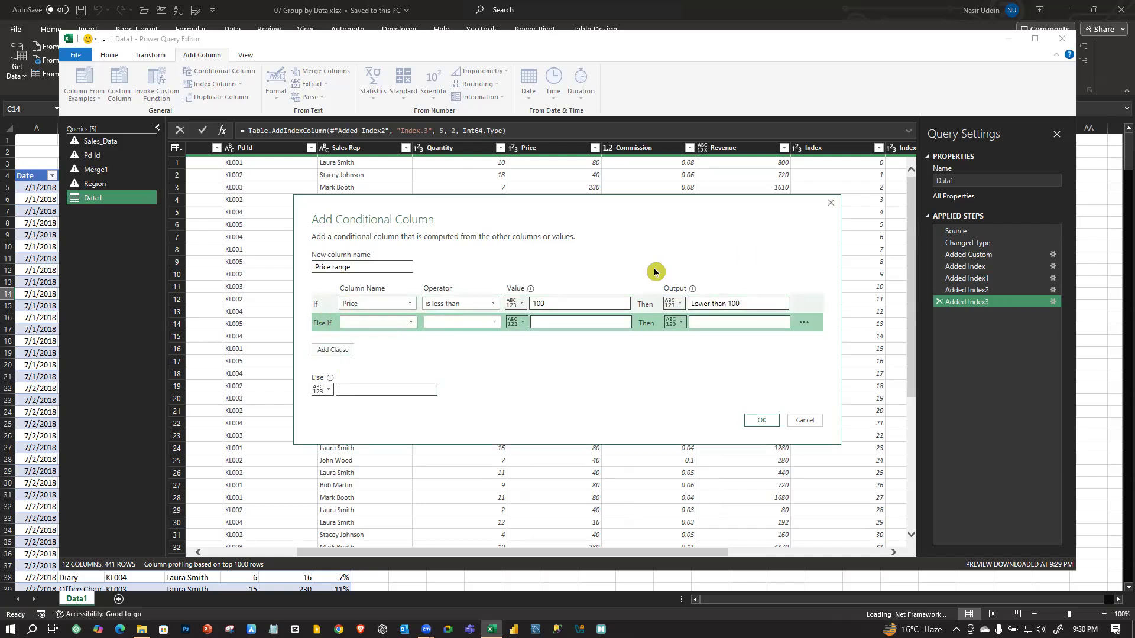
pyautogui.click(807, 326)
pyautogui.click(825, 344)
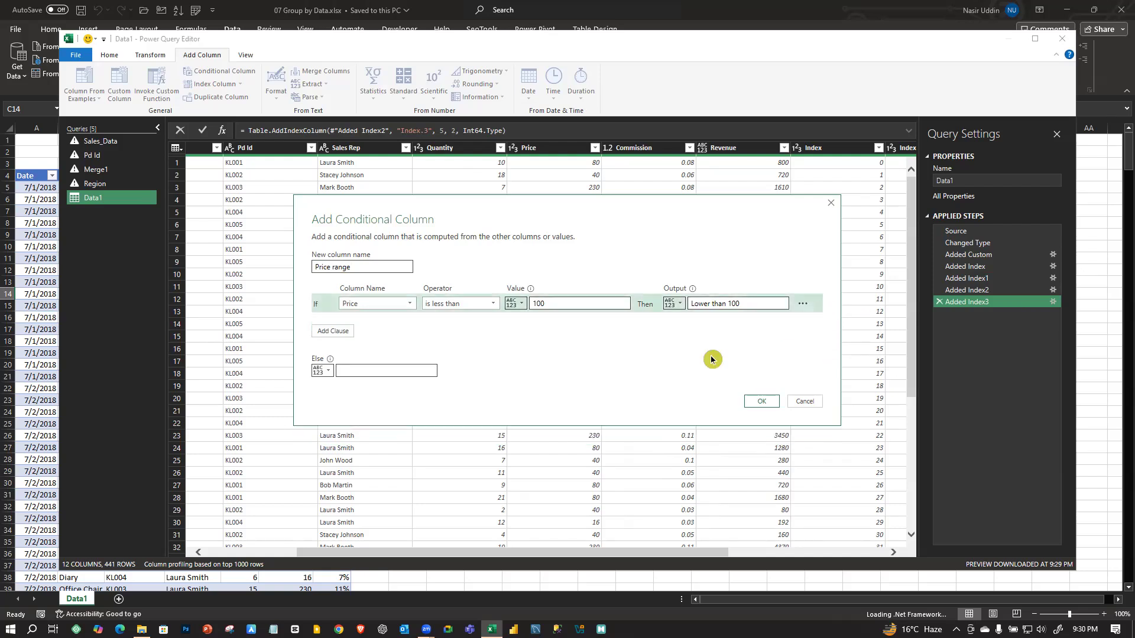
# - Set the Else output to "Greater than 100" and create the conditional column
pyautogui.click(359, 371)
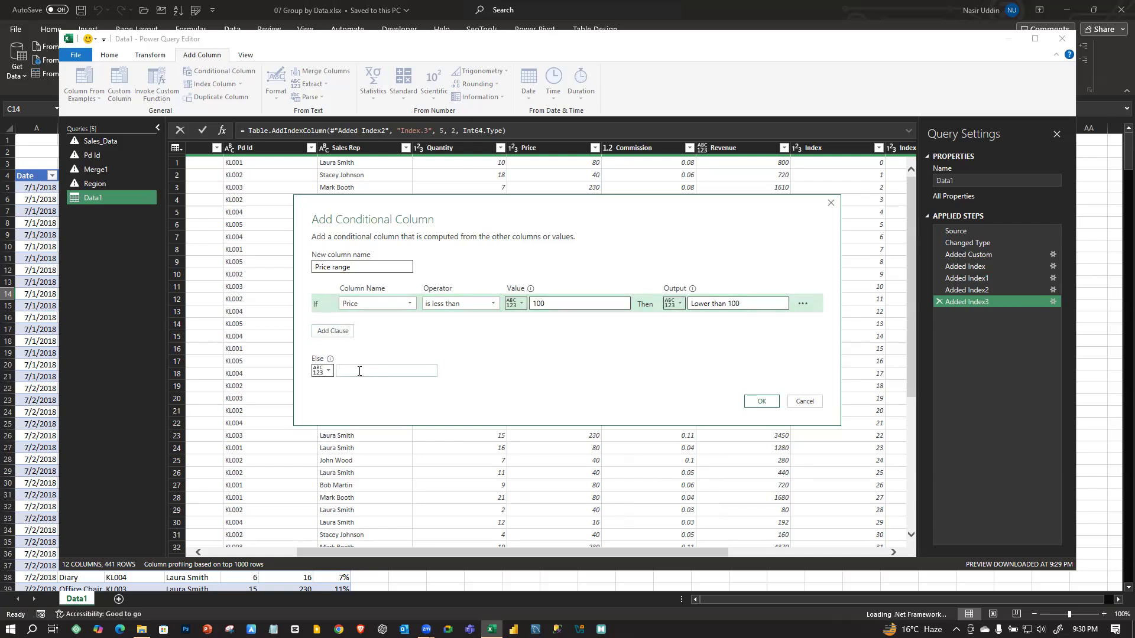
pyautogui.write('Greater than 100')
pyautogui.click(759, 401)
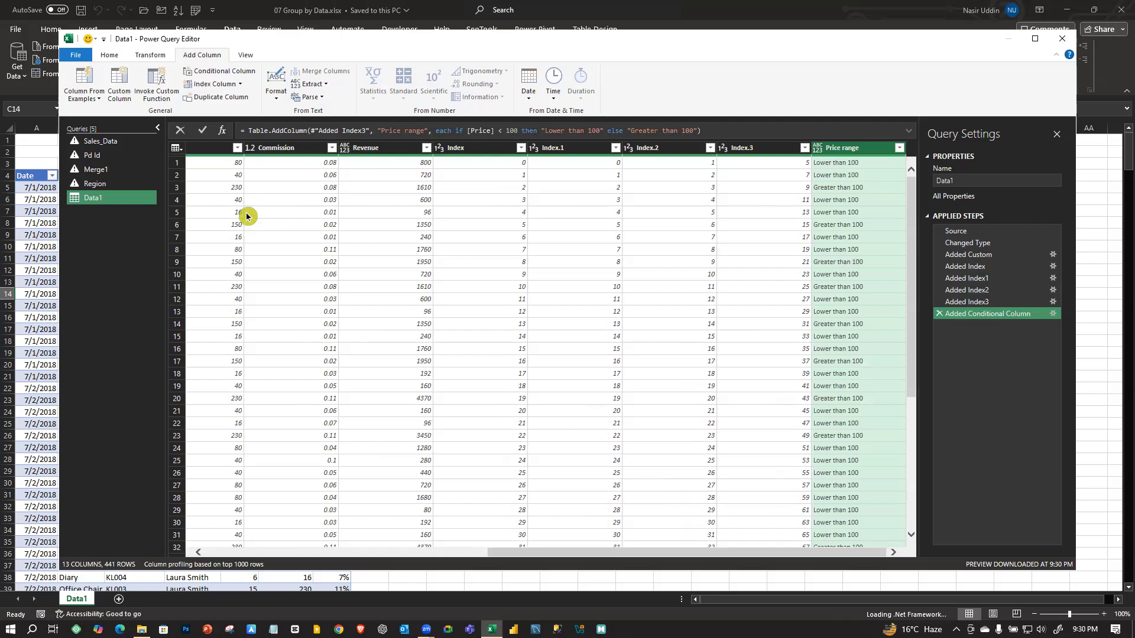
# - Select row 3 to compare its price with its Price range value
pyautogui.moveTo(631, 555)
pyautogui.mouseDown()
pyautogui.moveTo(577, 552)
pyautogui.moveTo(632, 556)
pyautogui.mouseUp()
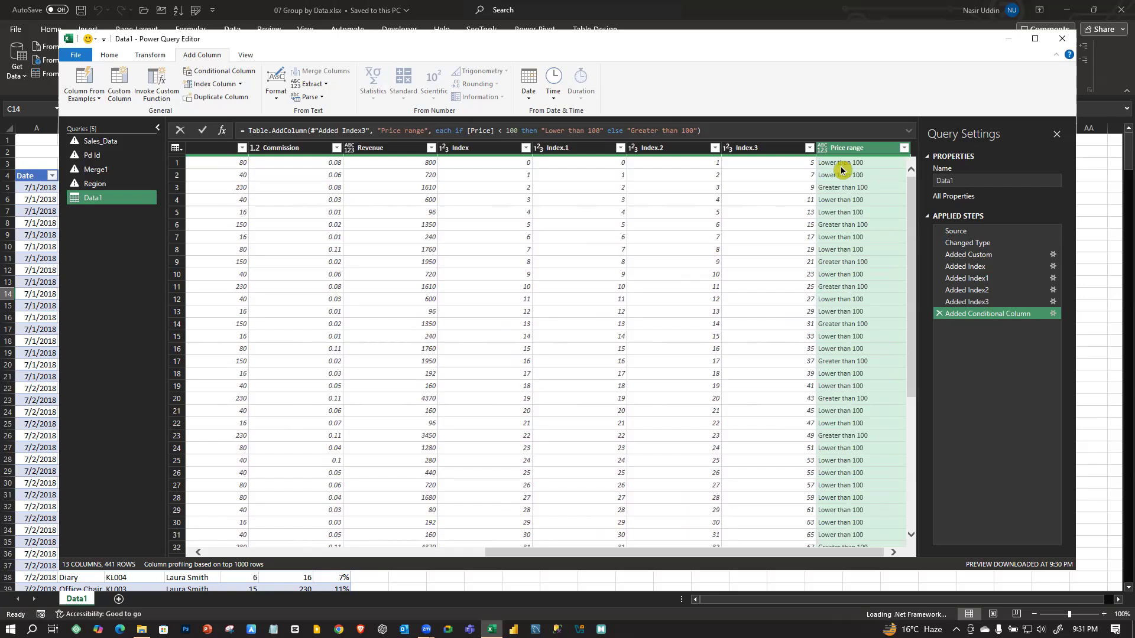
pyautogui.click(239, 188)
pyautogui.click(180, 187)
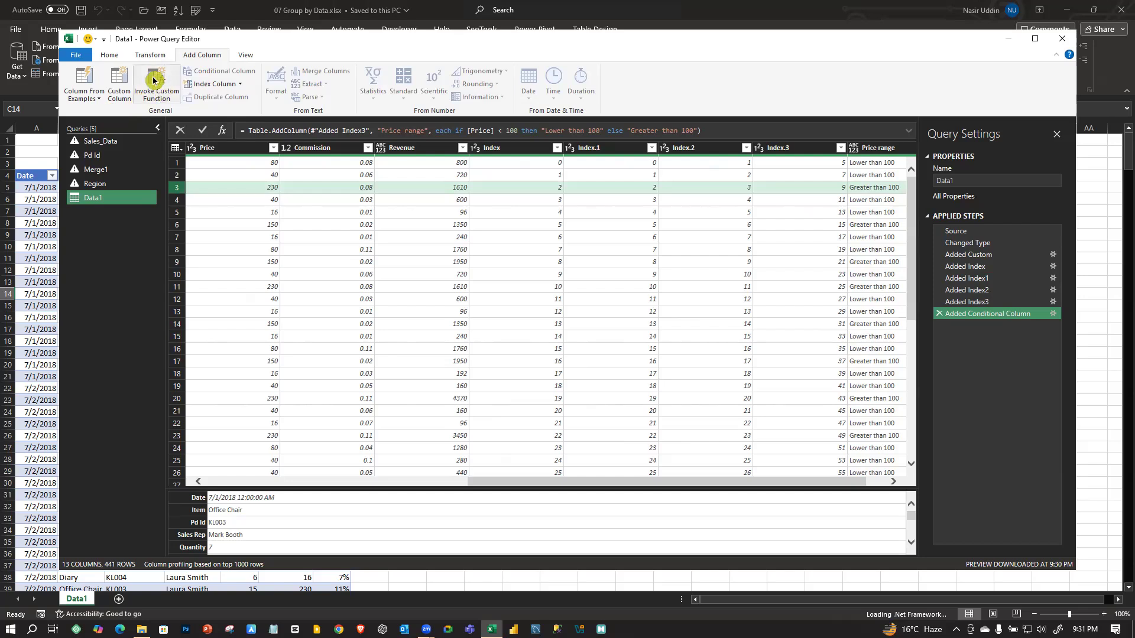
# - Review the options for creating a column from examples and highlight the whole Price range formula for inspection
pyautogui.click(95, 100)
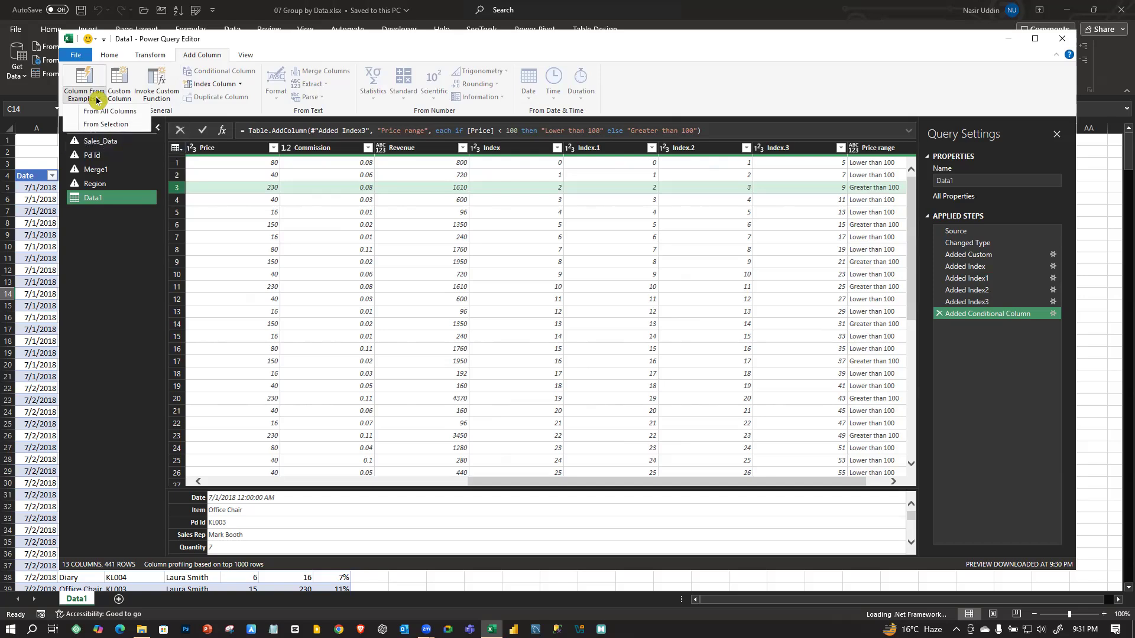
pyautogui.click(347, 49)
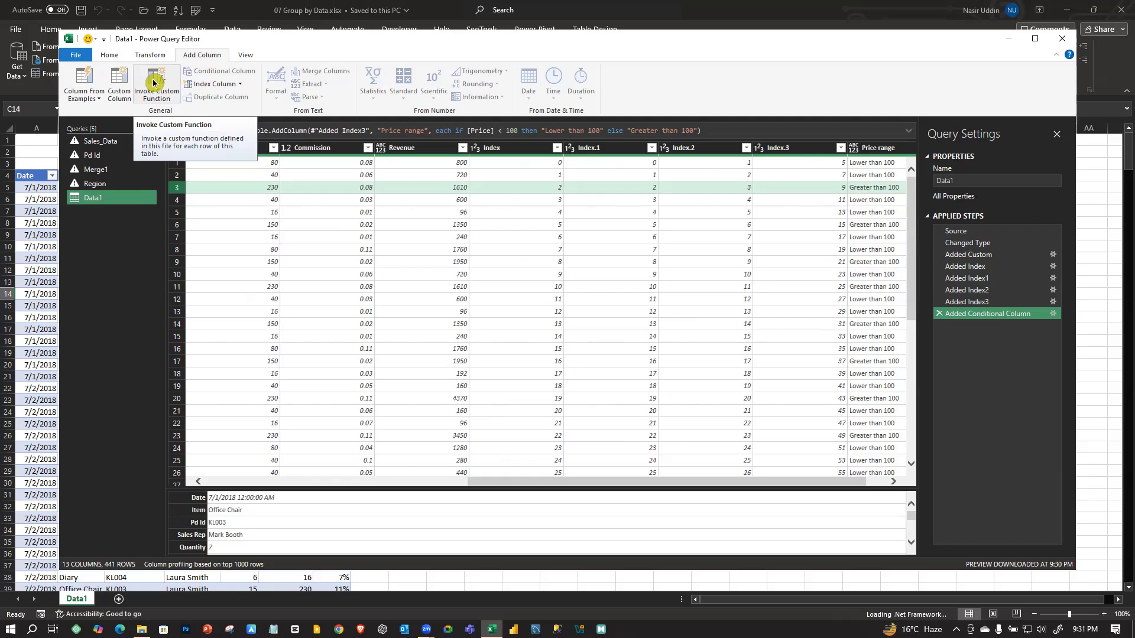
pyautogui.click(245, 55)
pyautogui.click(576, 130)
pyautogui.moveTo(712, 129); pyautogui.dragTo(237, 130)
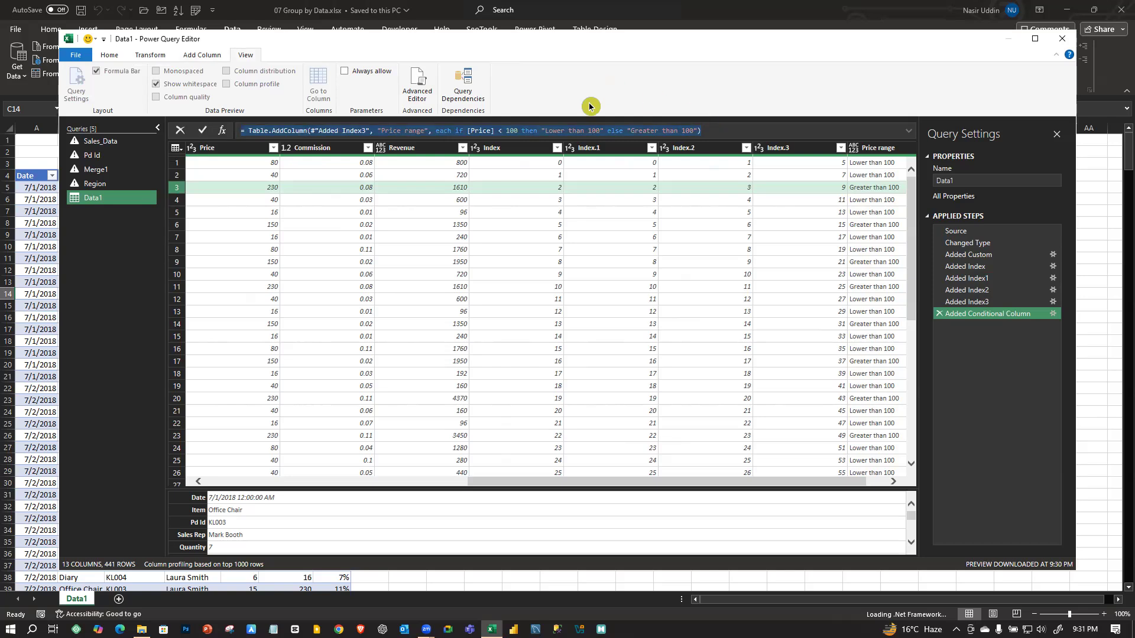
pyautogui.click(142, 57)
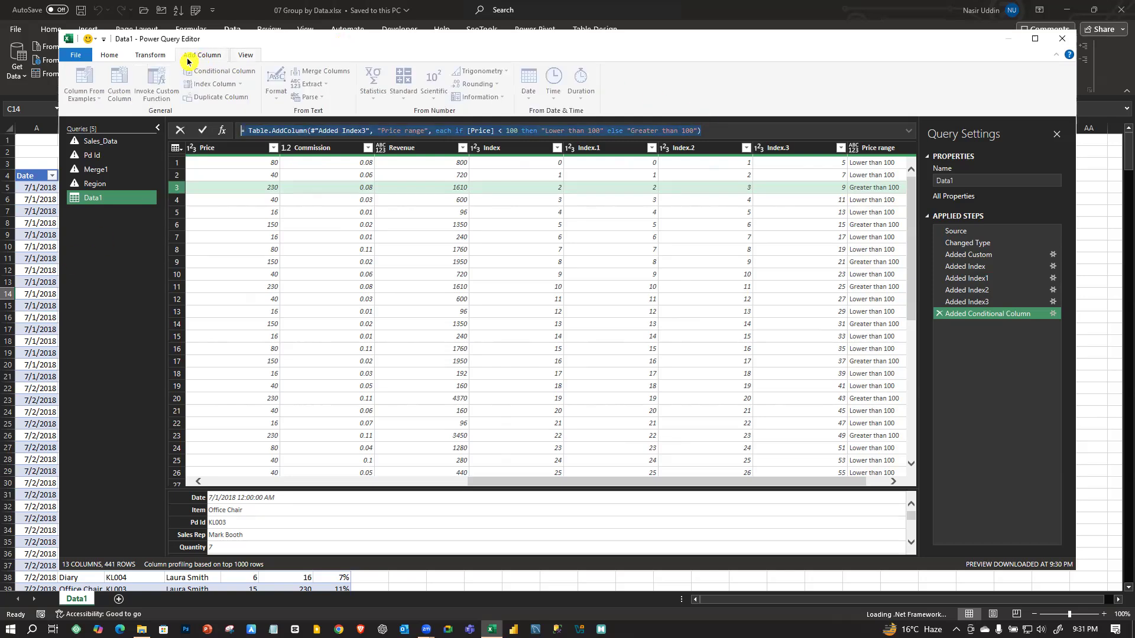
pyautogui.click(111, 56)
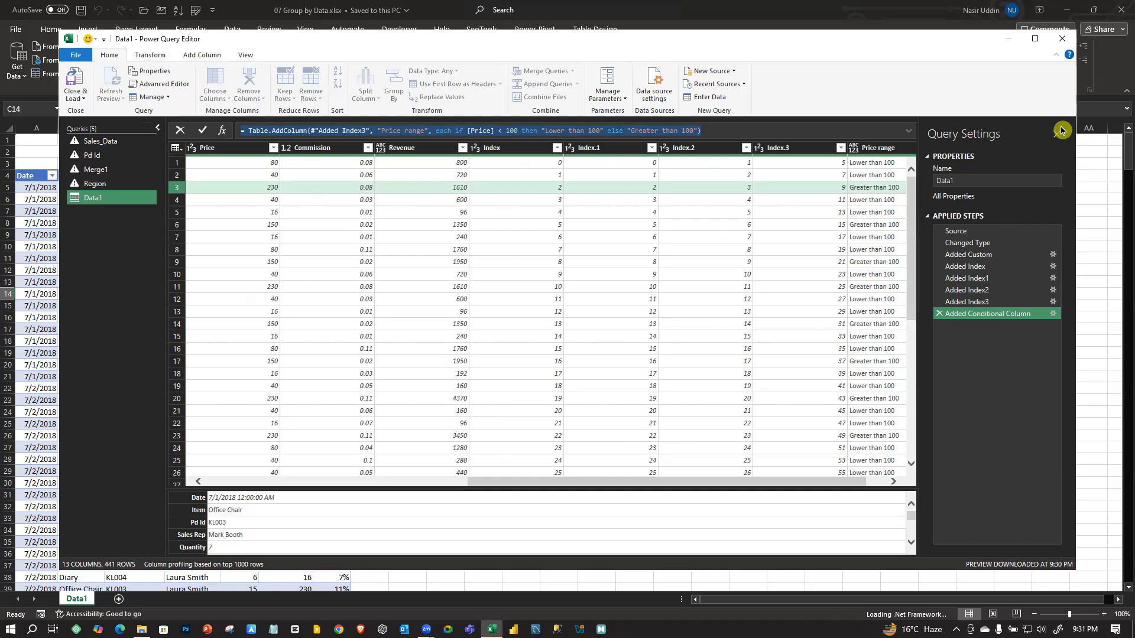
pyautogui.click(148, 59)
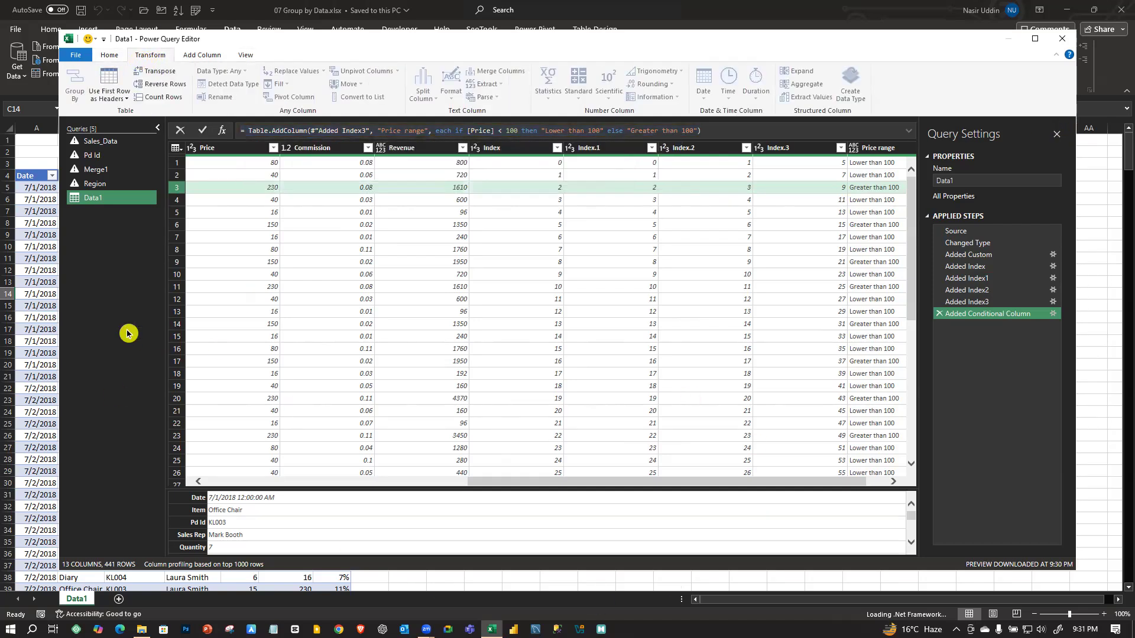
# - Close the Power Query Editor and discard the changes made to the Data1 query
pyautogui.moveTo(455, 44); pyautogui.dragTo(307, 84)
pyautogui.click(915, 84)
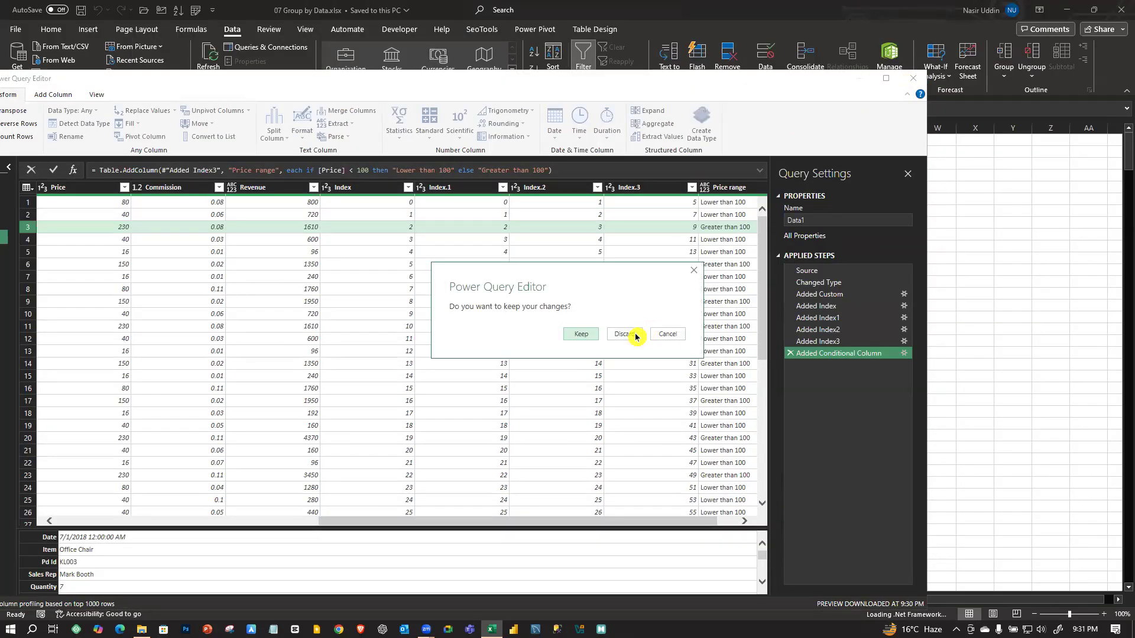
pyautogui.click(625, 334)
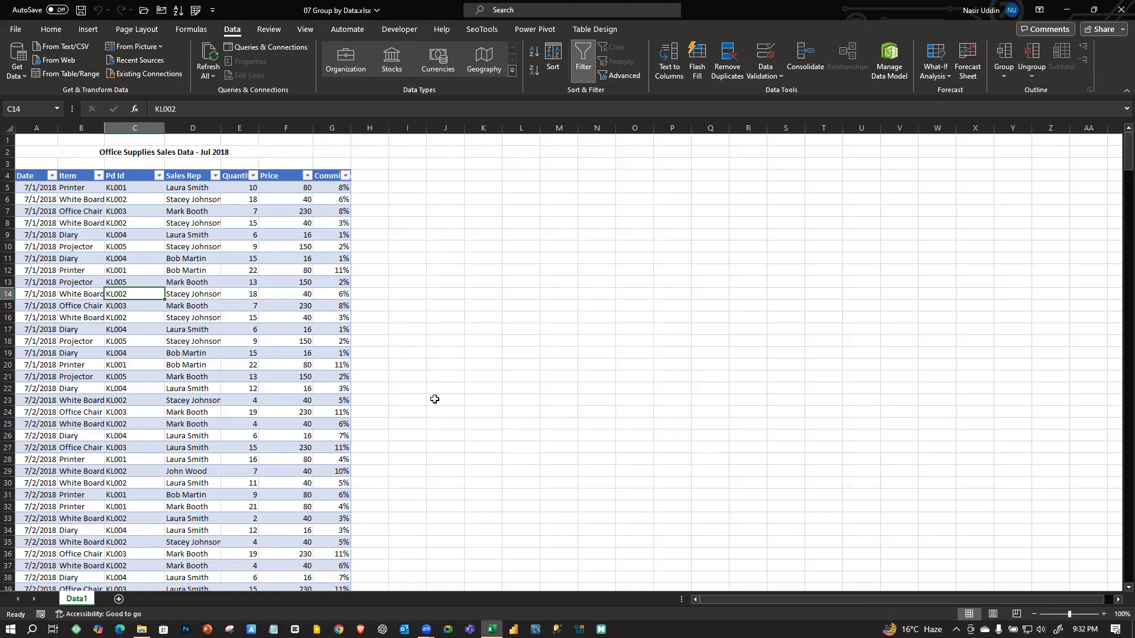
pyautogui.rightClick(235, 339)
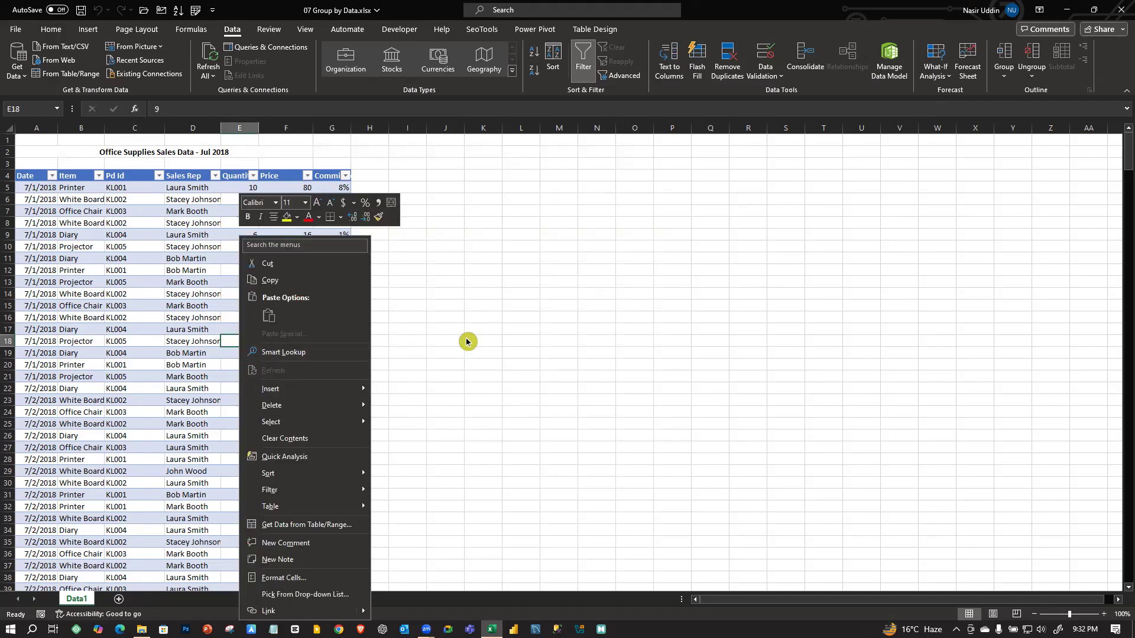
pyautogui.rightClick(514, 283)
pyautogui.click(357, 314)
pyautogui.click(195, 284)
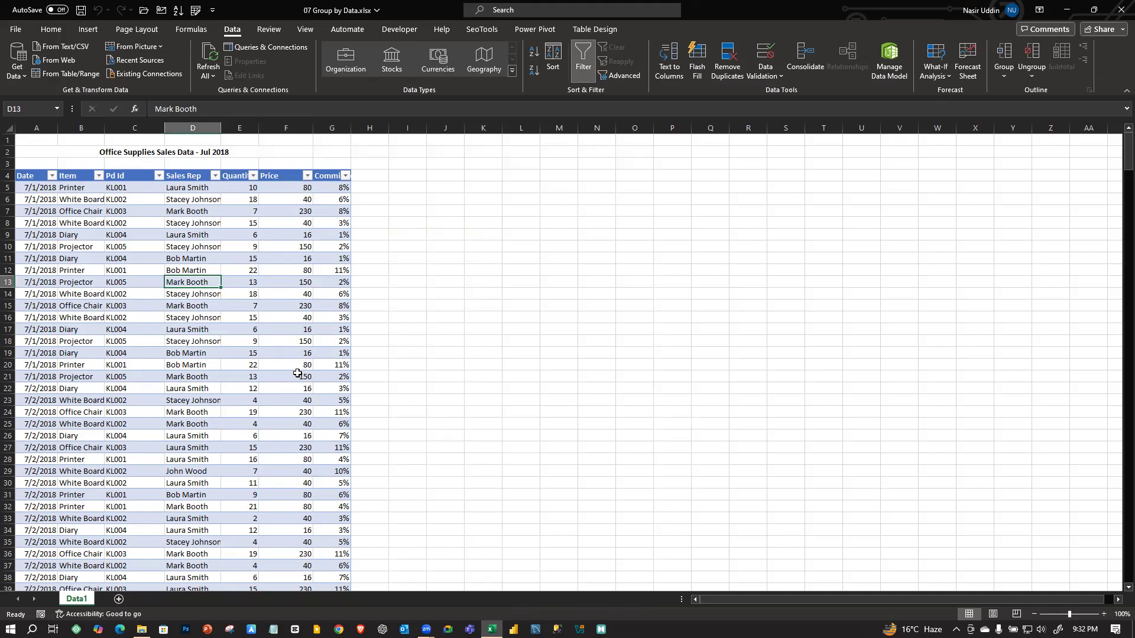
pyautogui.click(459, 286)
pyautogui.click(161, 273)
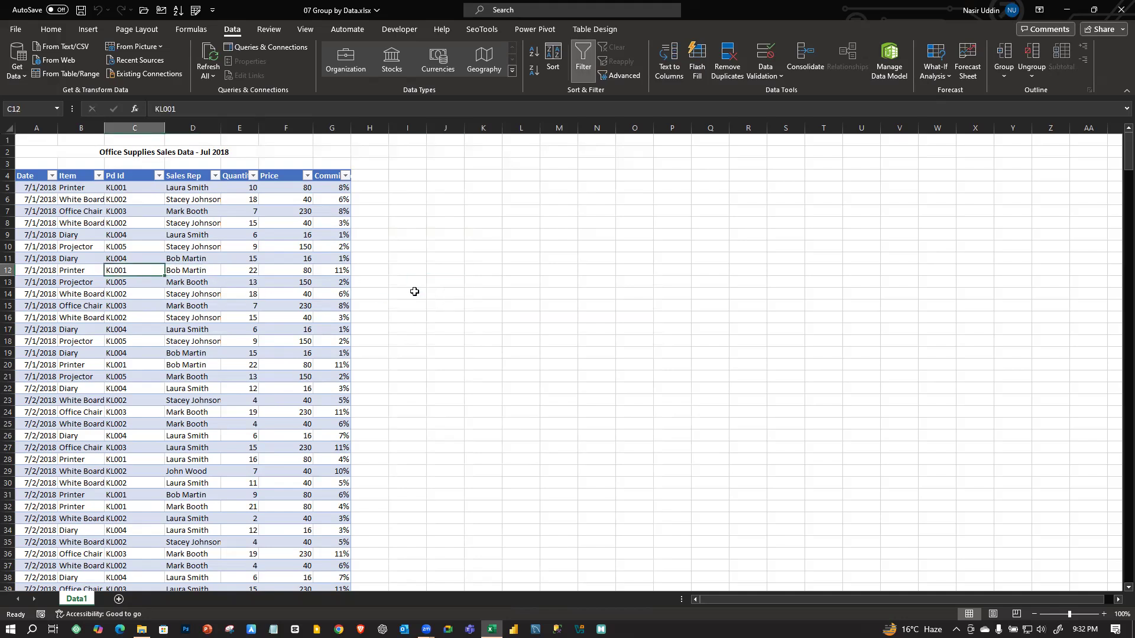
pyautogui.rightClick(228, 270)
pyautogui.click(106, 331)
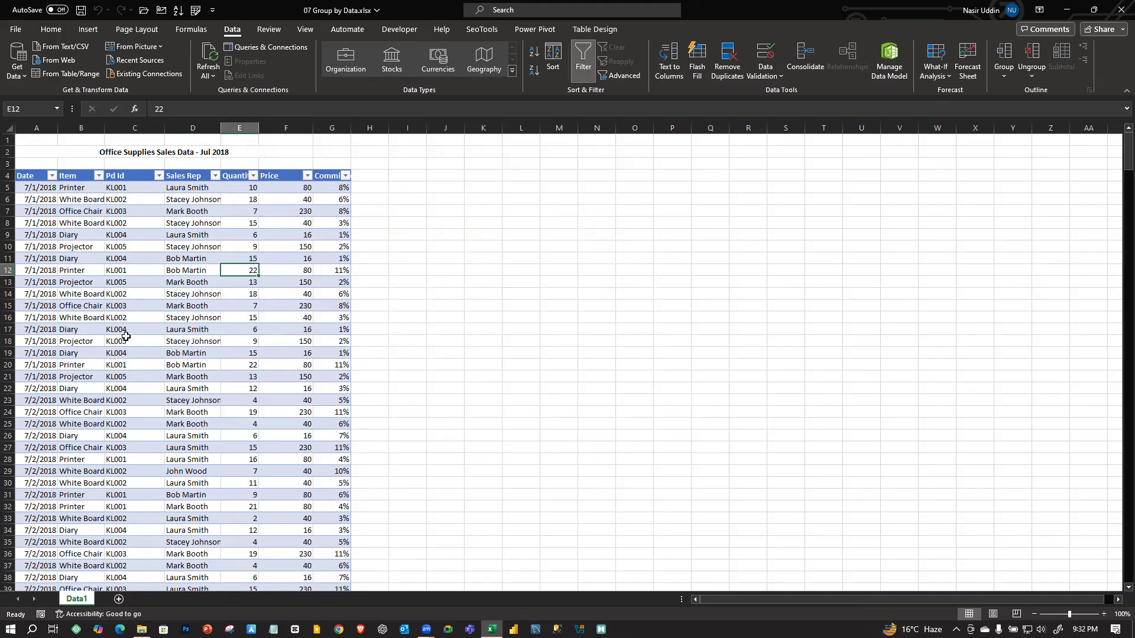
pyautogui.click(200, 354)
pyautogui.click(65, 319)
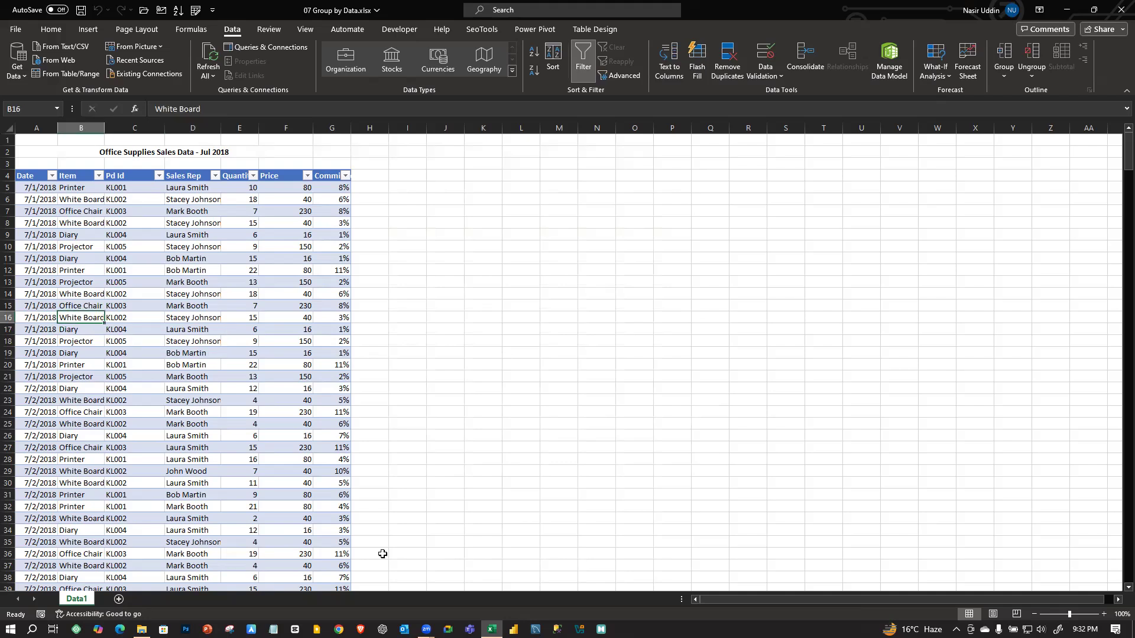
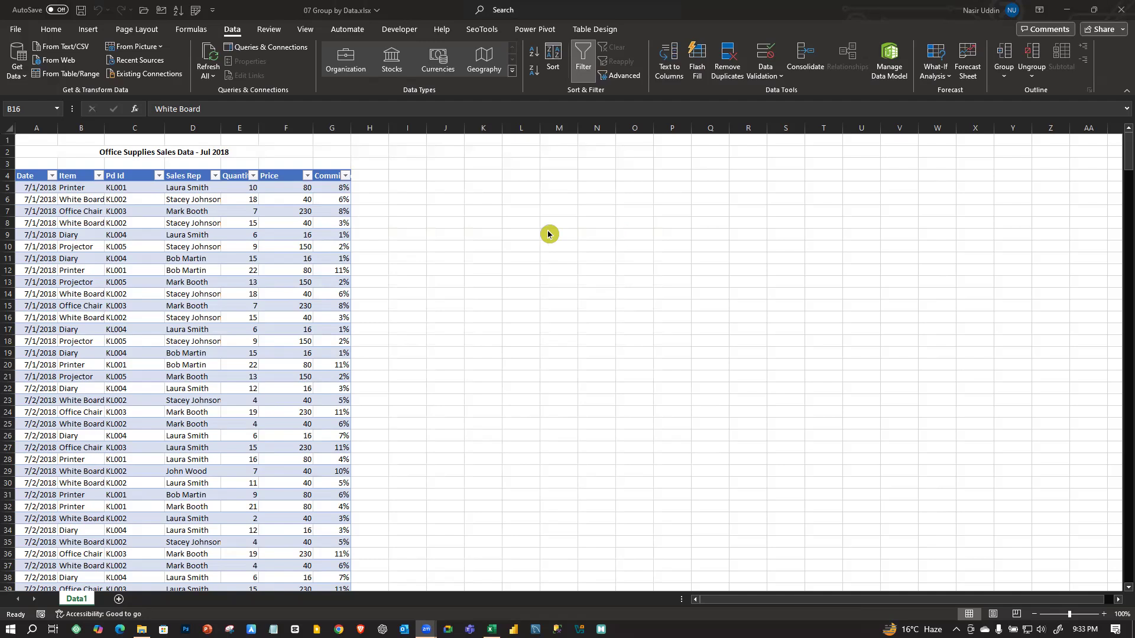
# - Close the 07 Group by Data workbook to return to the folder of practice files
pyautogui.click(543, 22)
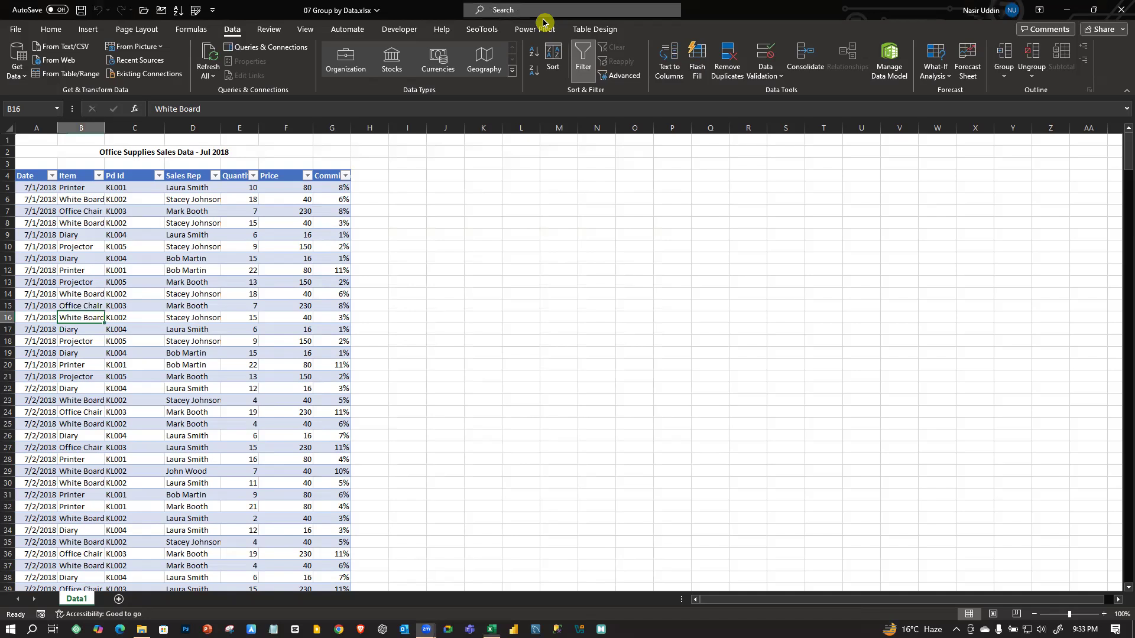
pyautogui.doubleClick(543, 22)
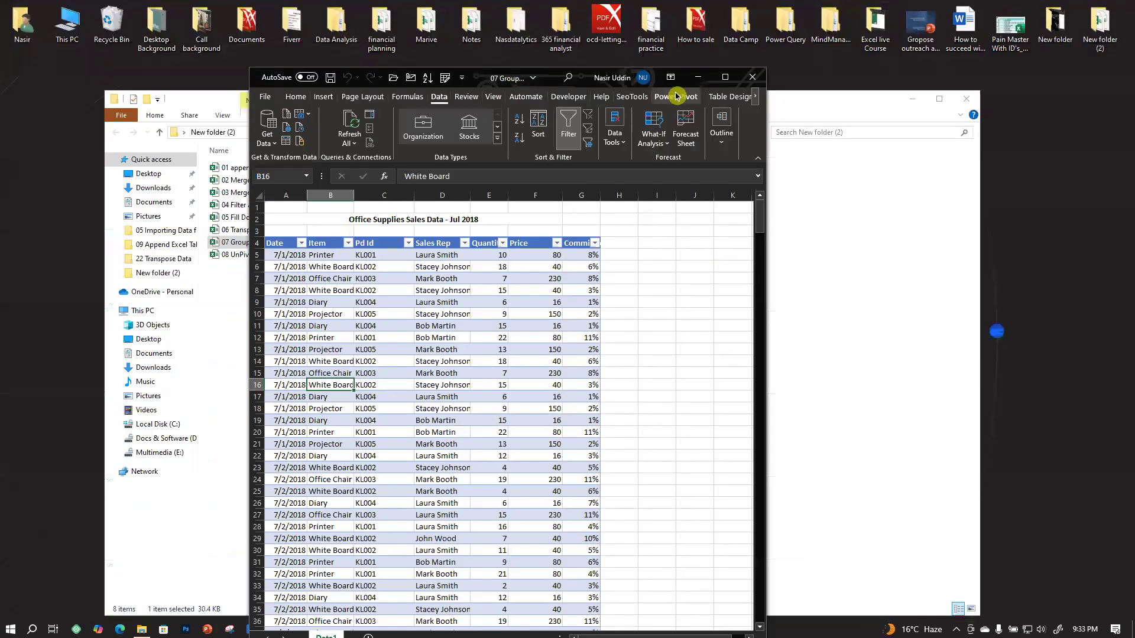
pyautogui.click(703, 80)
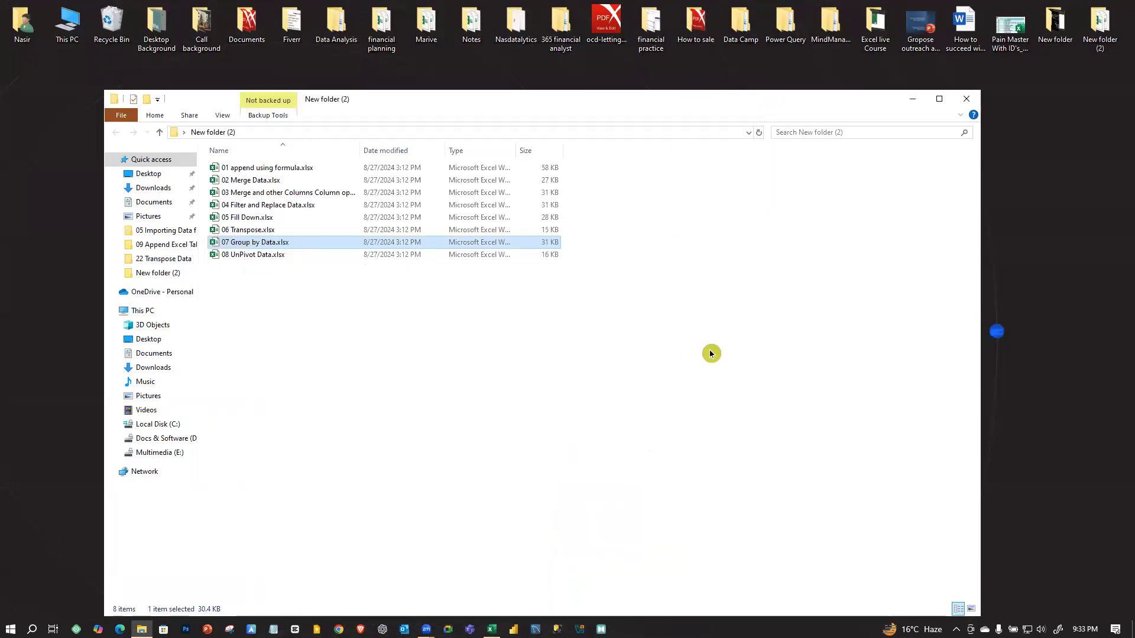
pyautogui.click(491, 630)
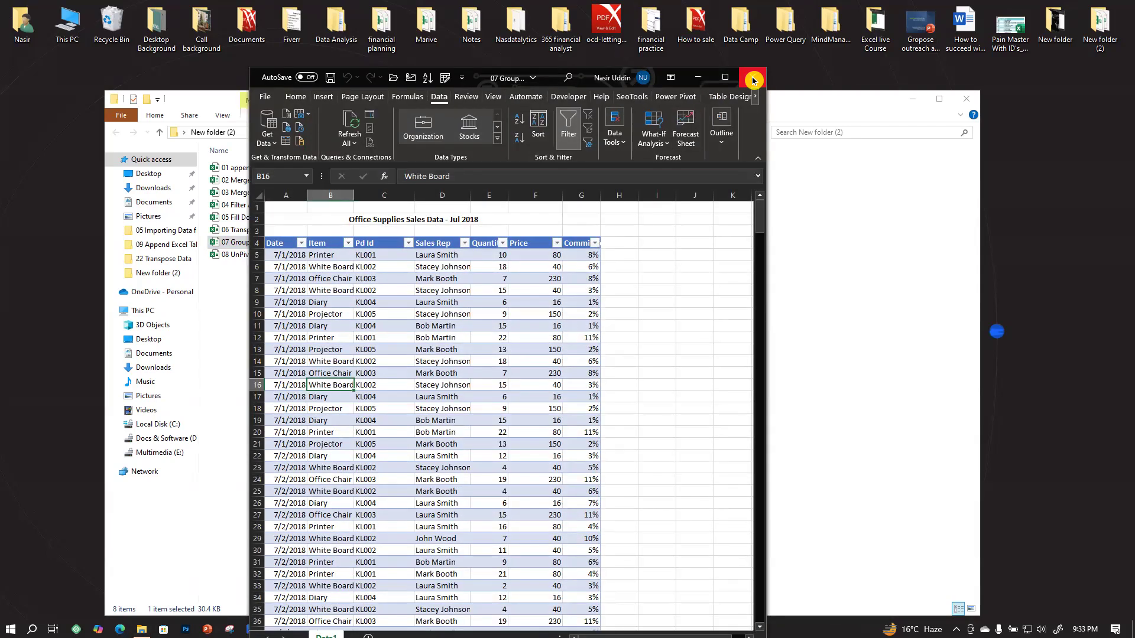
pyautogui.click(753, 80)
pyautogui.click(586, 353)
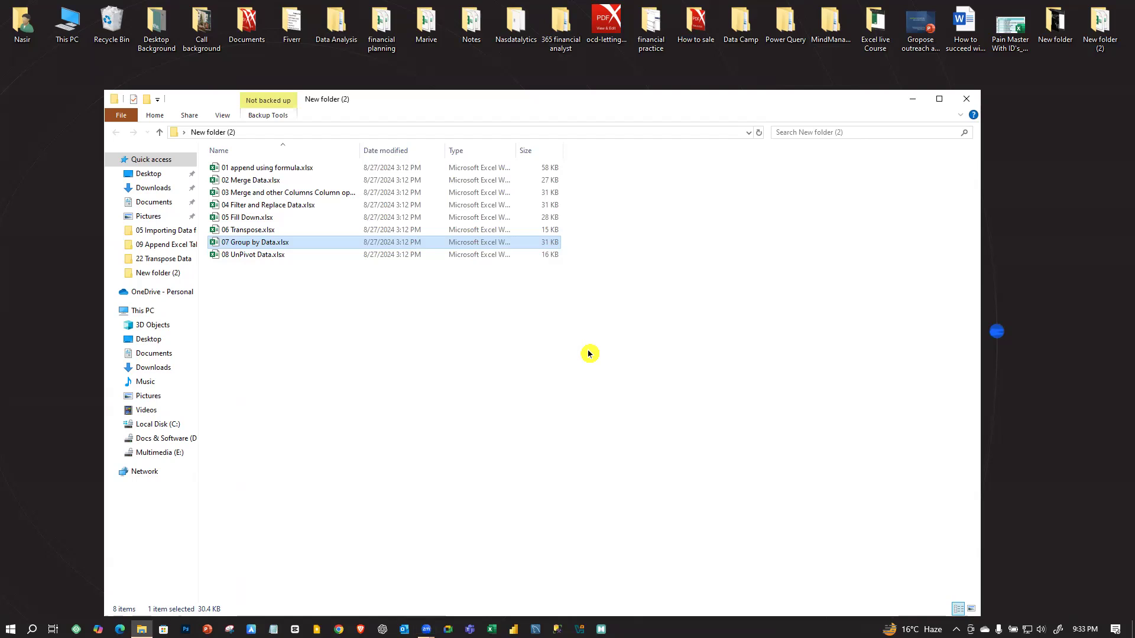
# - Open the workbook "01 append using formula.xlsx" from the folder and maximize its window
pyautogui.doubleClick(308, 168)
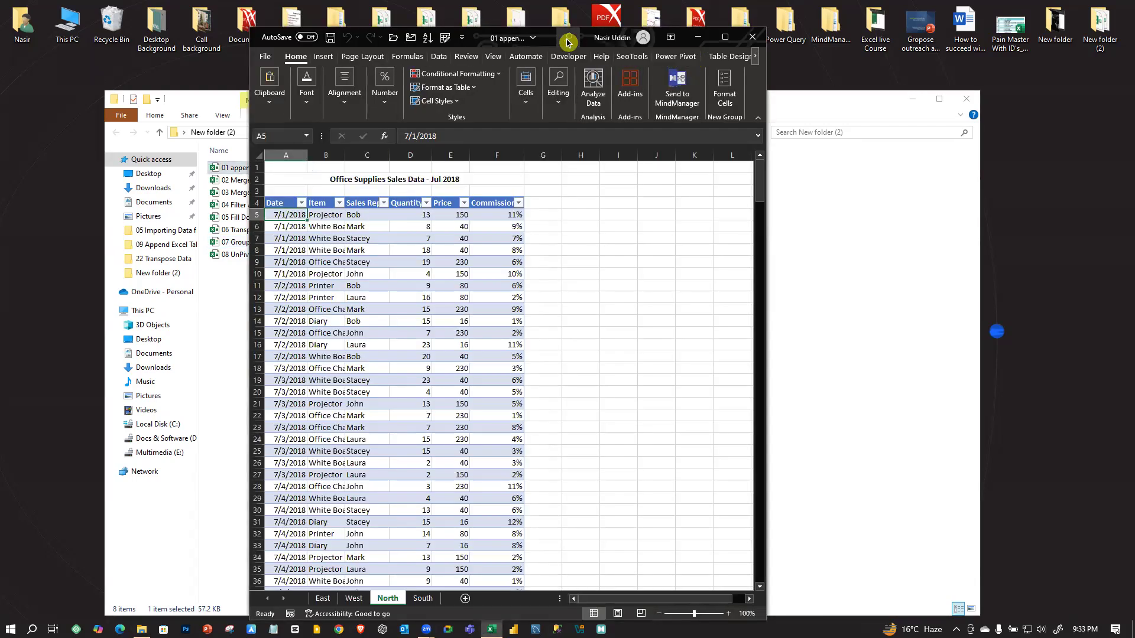
pyautogui.moveTo(547, 41); pyautogui.dragTo(499, 77)
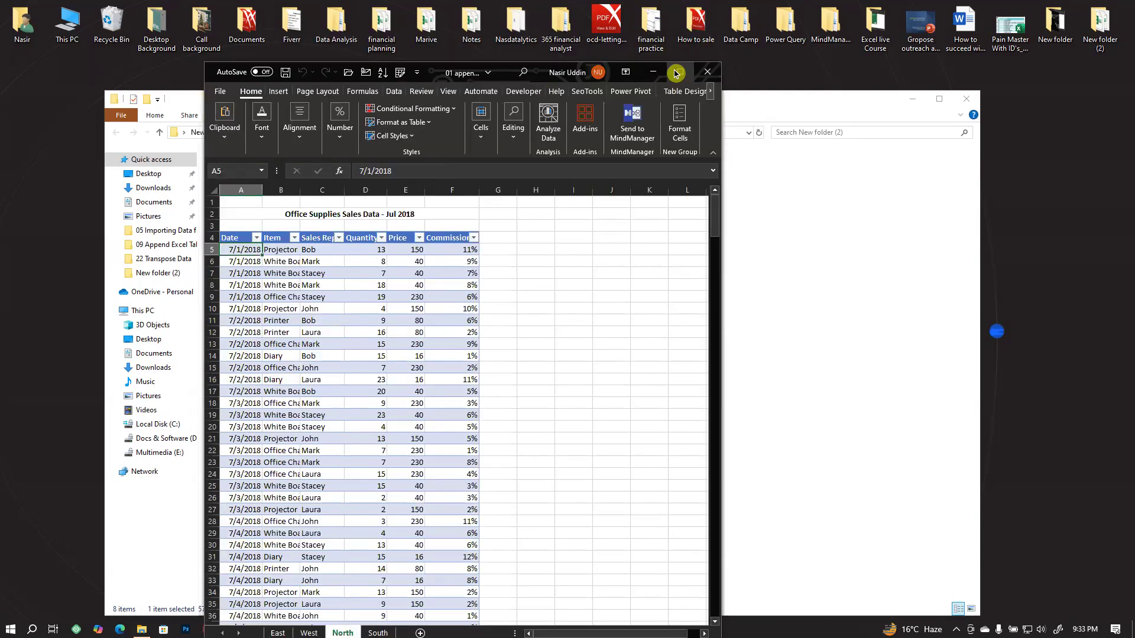
pyautogui.click(675, 74)
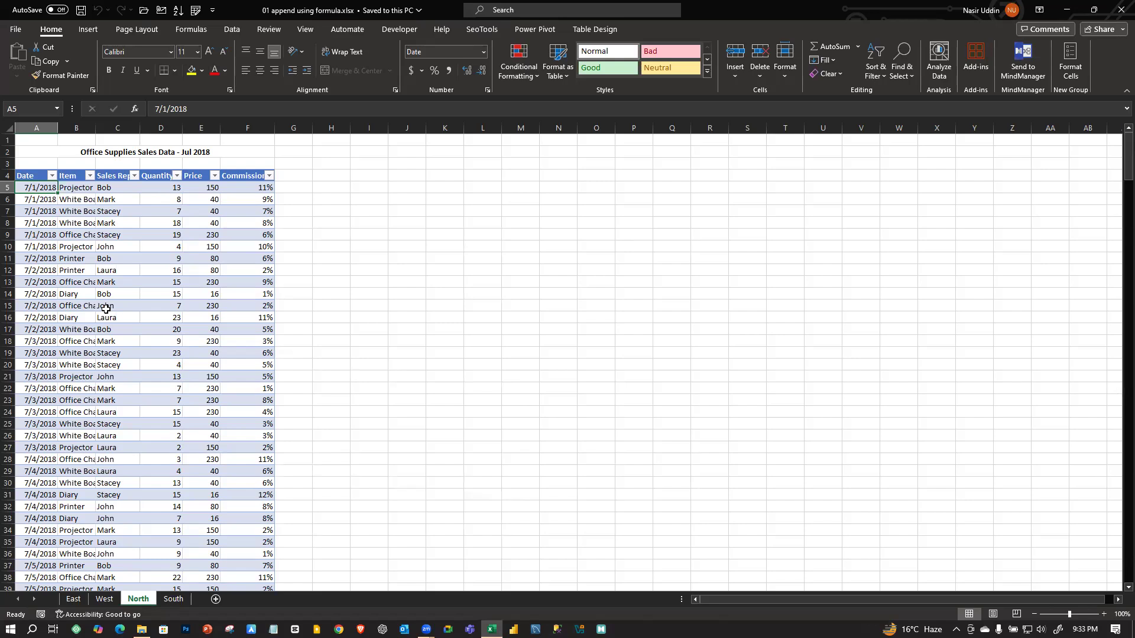
# - Look through the sales tables on the East, West, North and South sheets
pyautogui.click(73, 599)
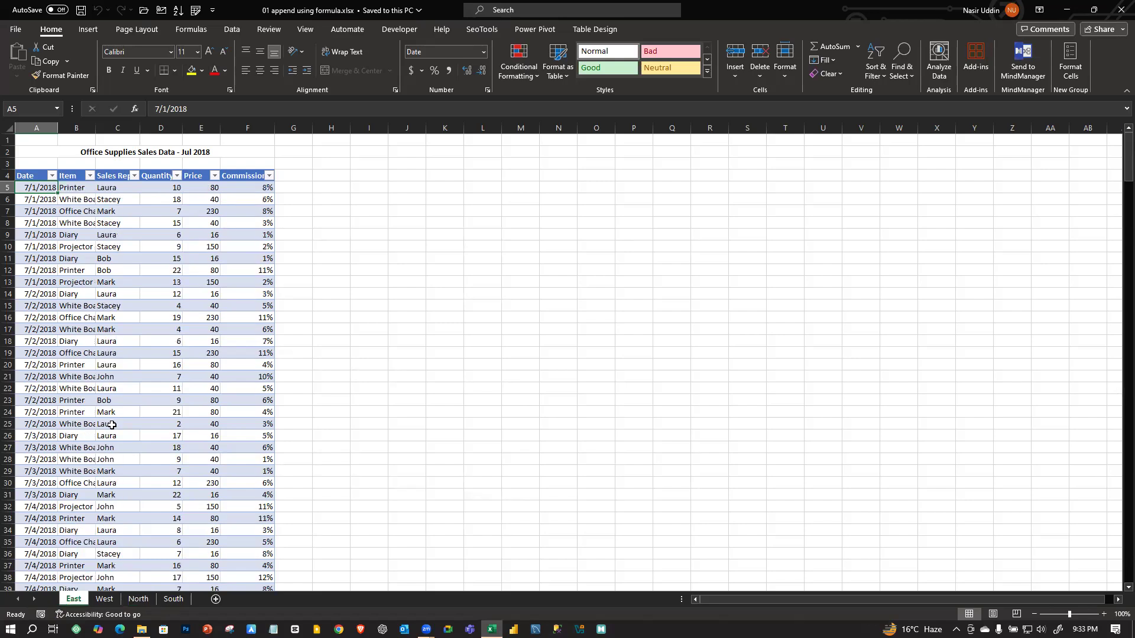
pyautogui.click(105, 361)
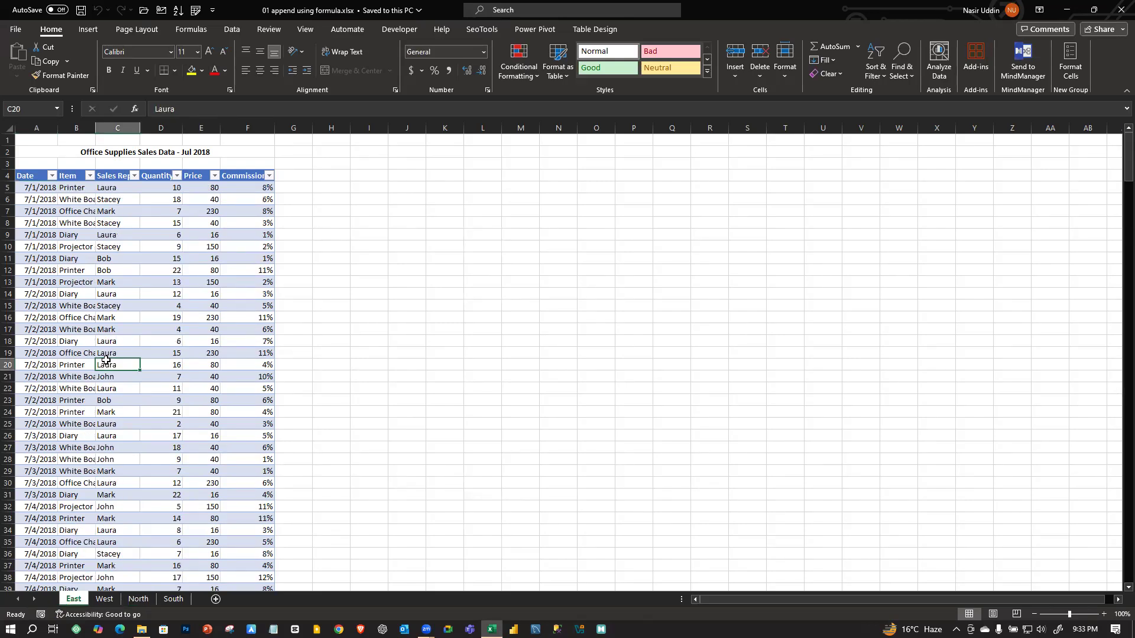
pyautogui.click(231, 30)
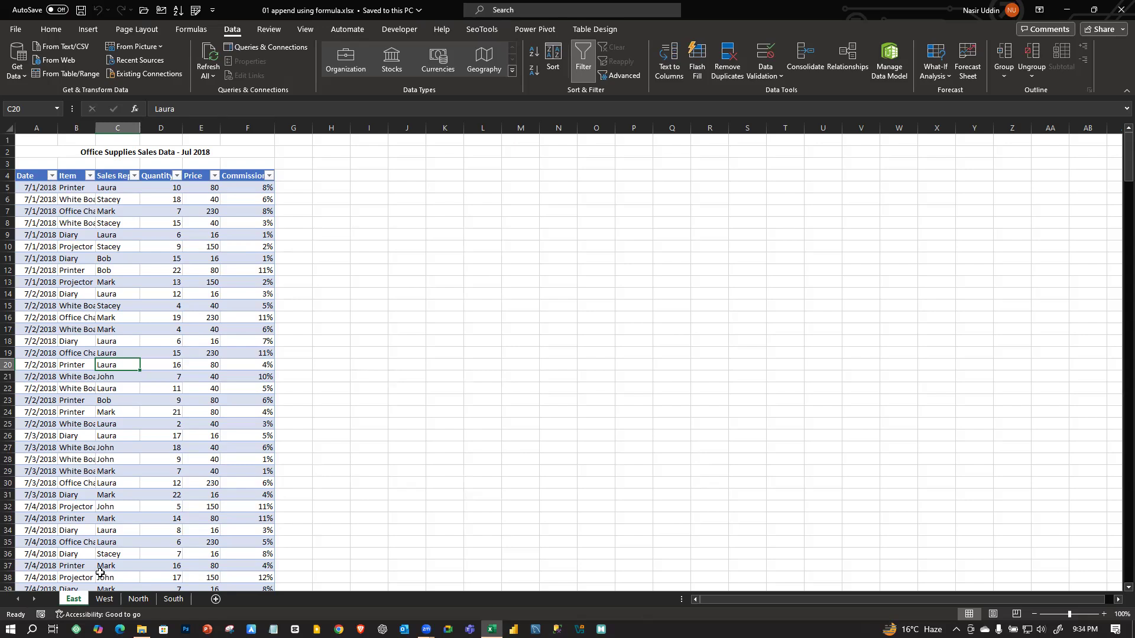
pyautogui.click(104, 600)
pyautogui.click(137, 600)
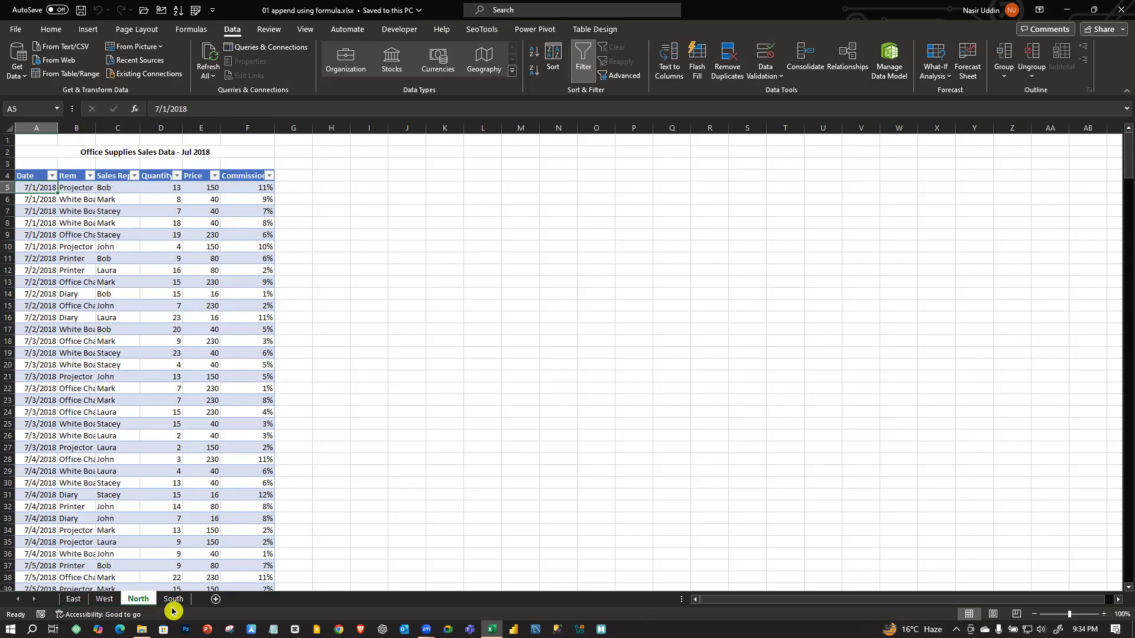
pyautogui.click(173, 600)
pyautogui.click(138, 600)
pyautogui.click(104, 600)
pyautogui.click(74, 600)
pyautogui.click(101, 600)
pyautogui.click(138, 600)
pyautogui.click(170, 601)
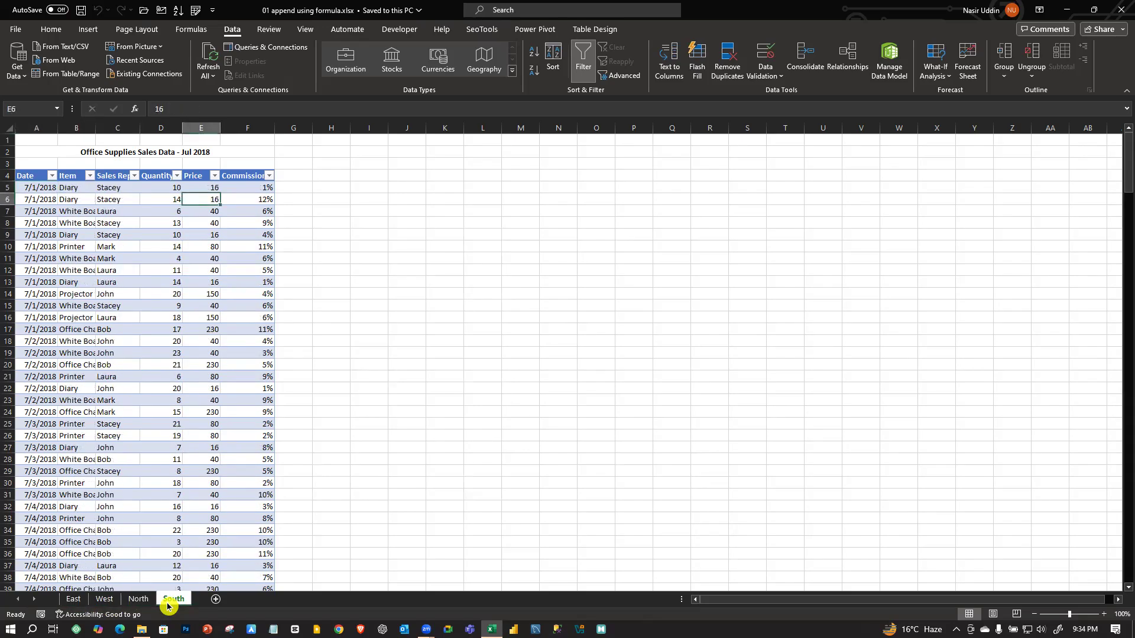
# - Create a blank query in the Power Query Editor and reposition the editor window over the workbook
pyautogui.click(60, 306)
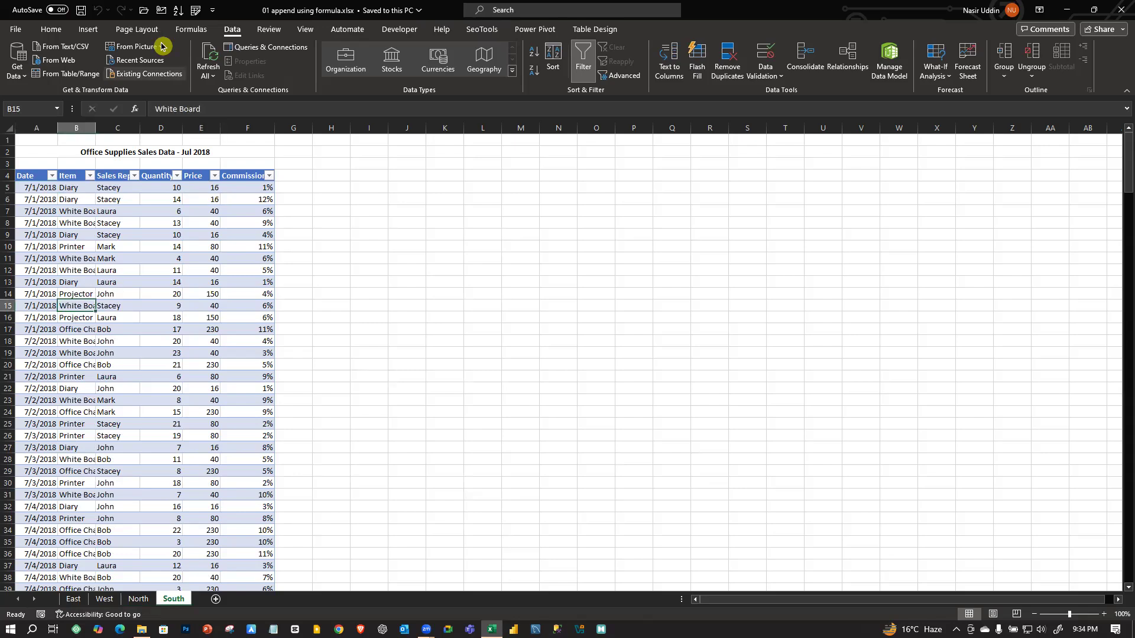
pyautogui.click(20, 74)
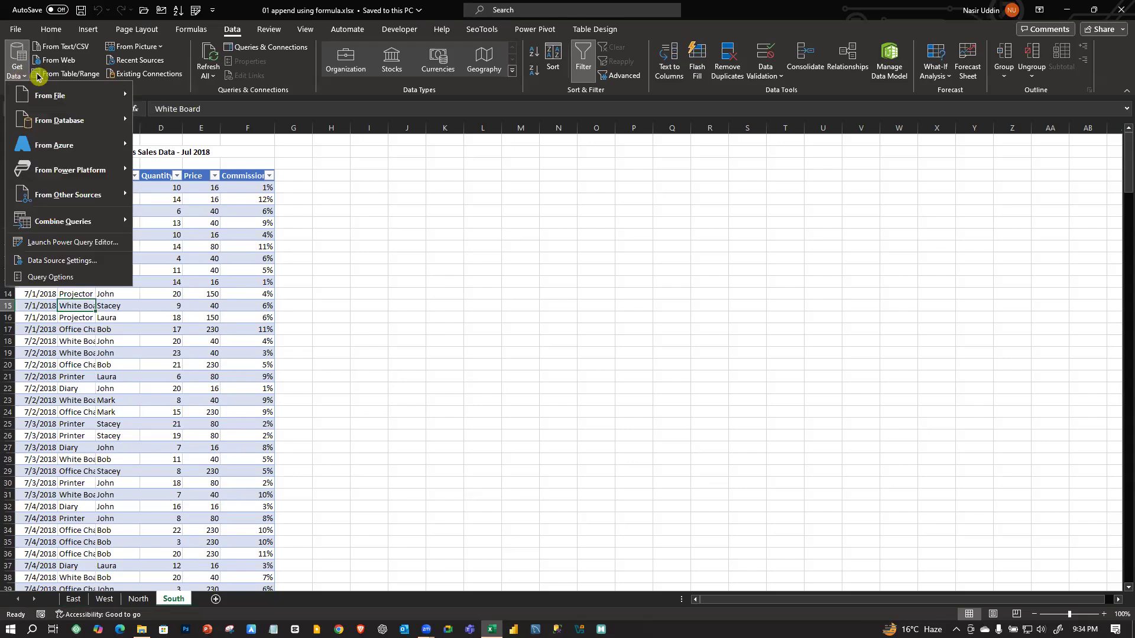
pyautogui.moveTo(112, 201)
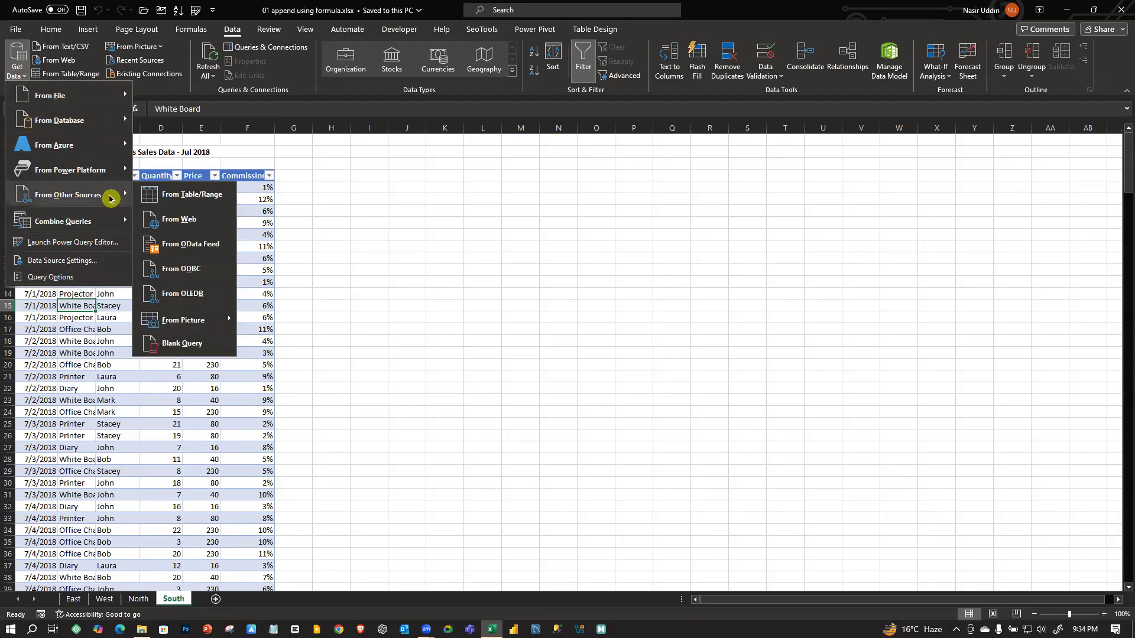
pyautogui.click(184, 346)
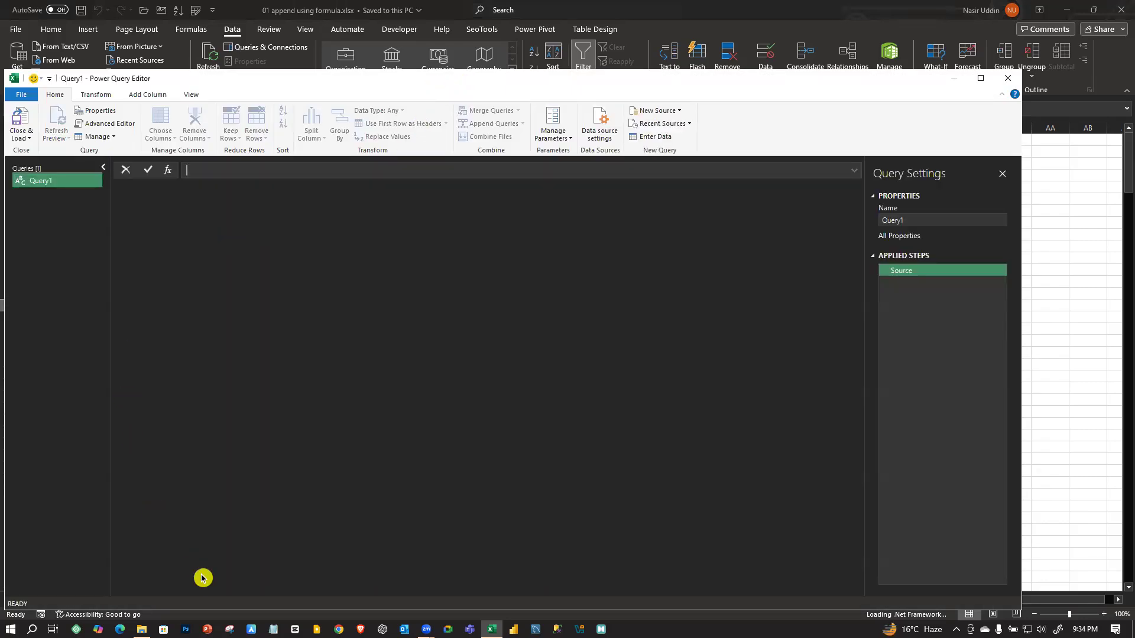
pyautogui.moveTo(308, 88); pyautogui.dragTo(398, 54)
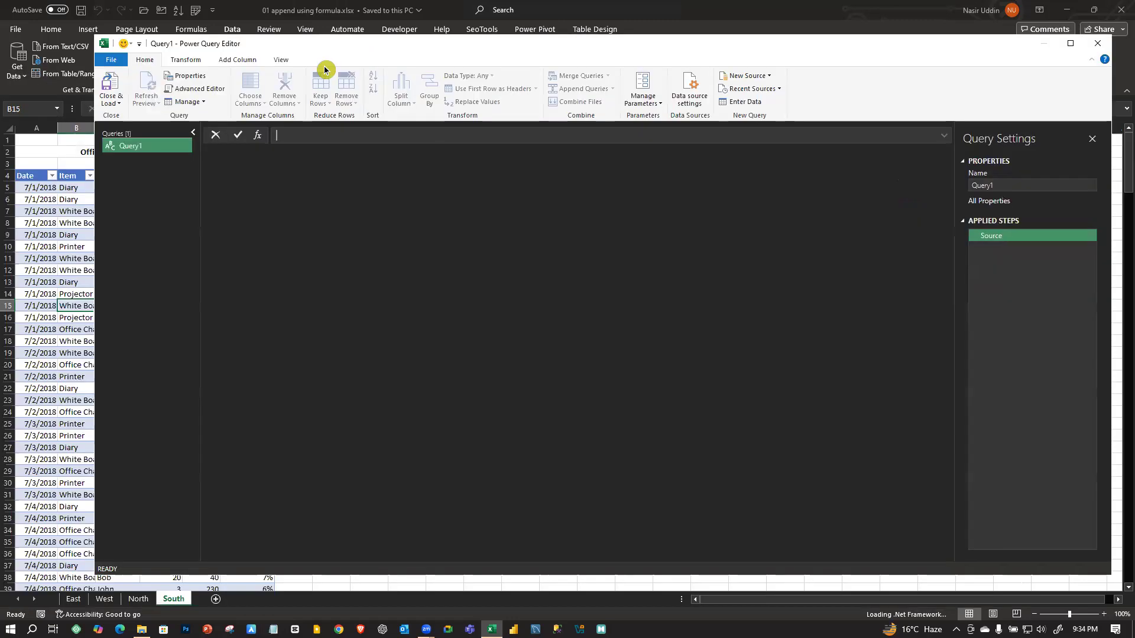
# - Enter the formula =Excel.CurrentWorkbook() as the query's source to list all tables in the workbook
pyautogui.write('=excel')
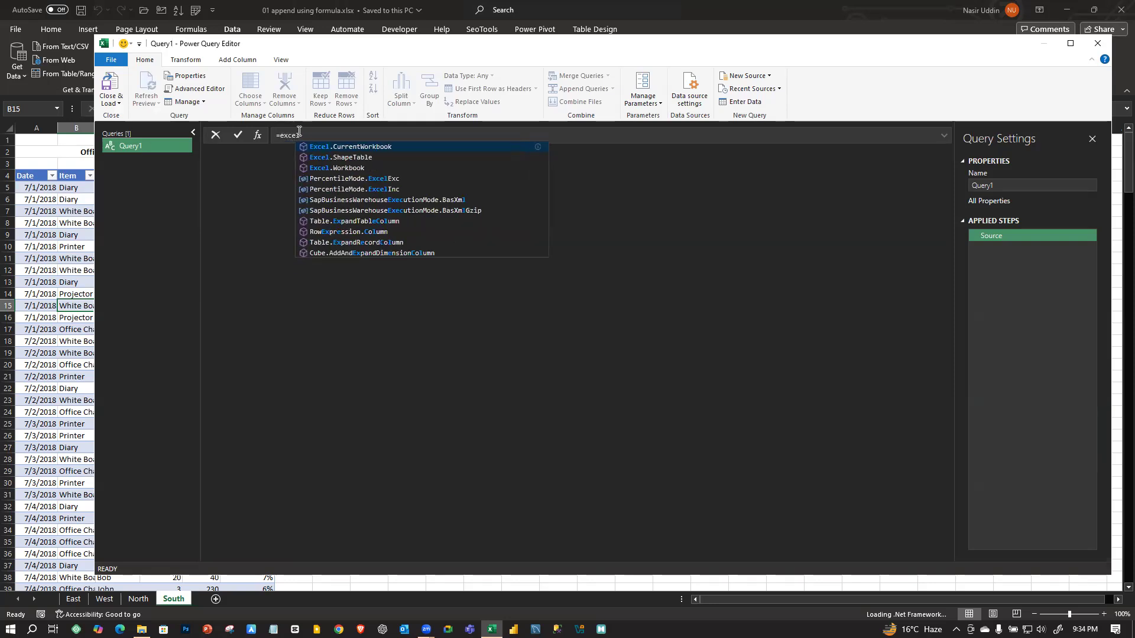
pyautogui.click(397, 148)
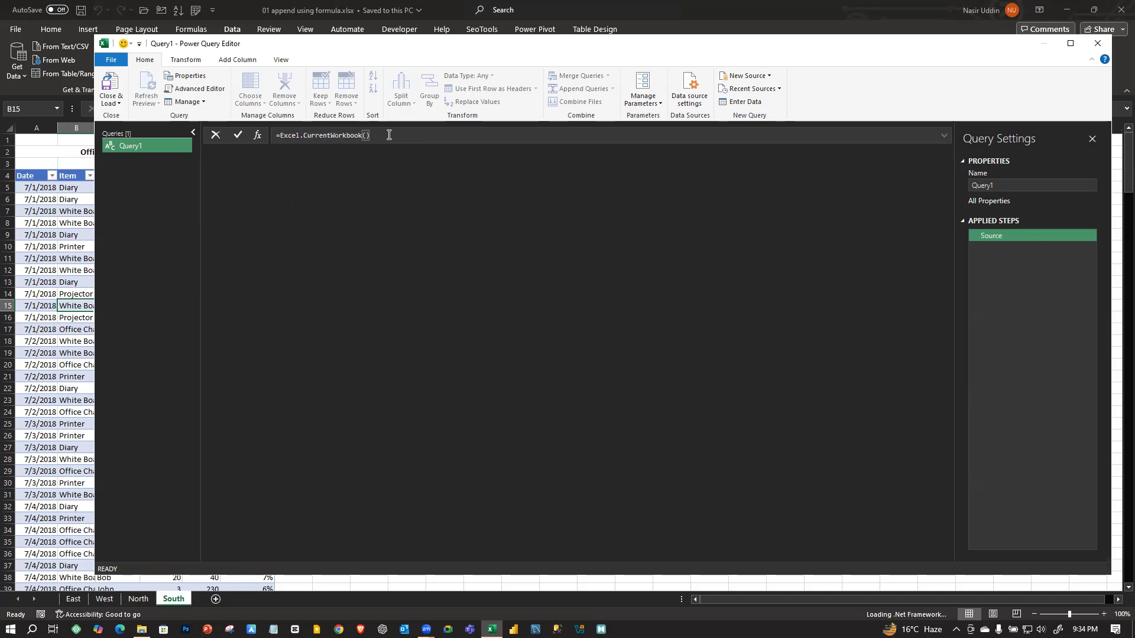
pyautogui.write('()')
pyautogui.press('Return')
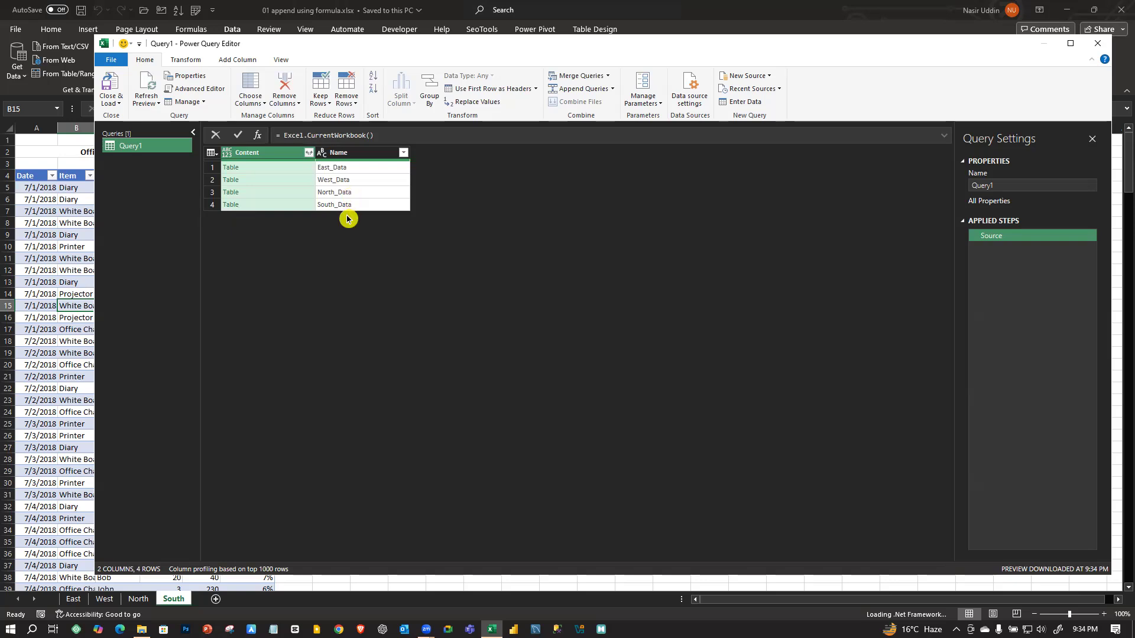
# - Drill into the East_Data table to review its rows, and delete the added Changed Type and Navigation steps
pyautogui.click(310, 154)
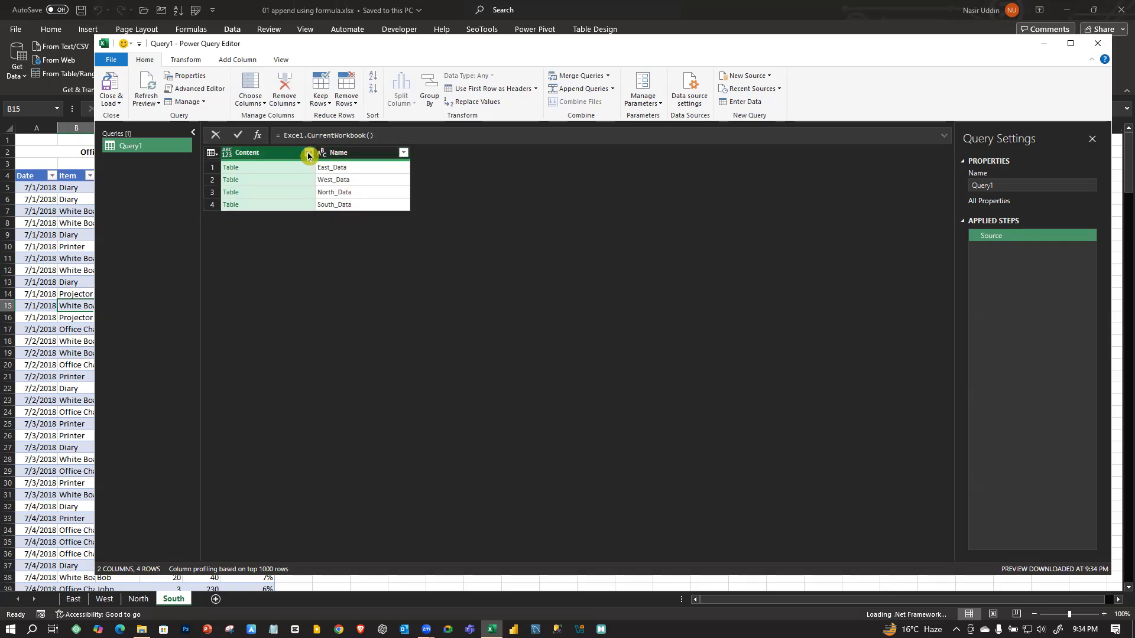
pyautogui.click(230, 169)
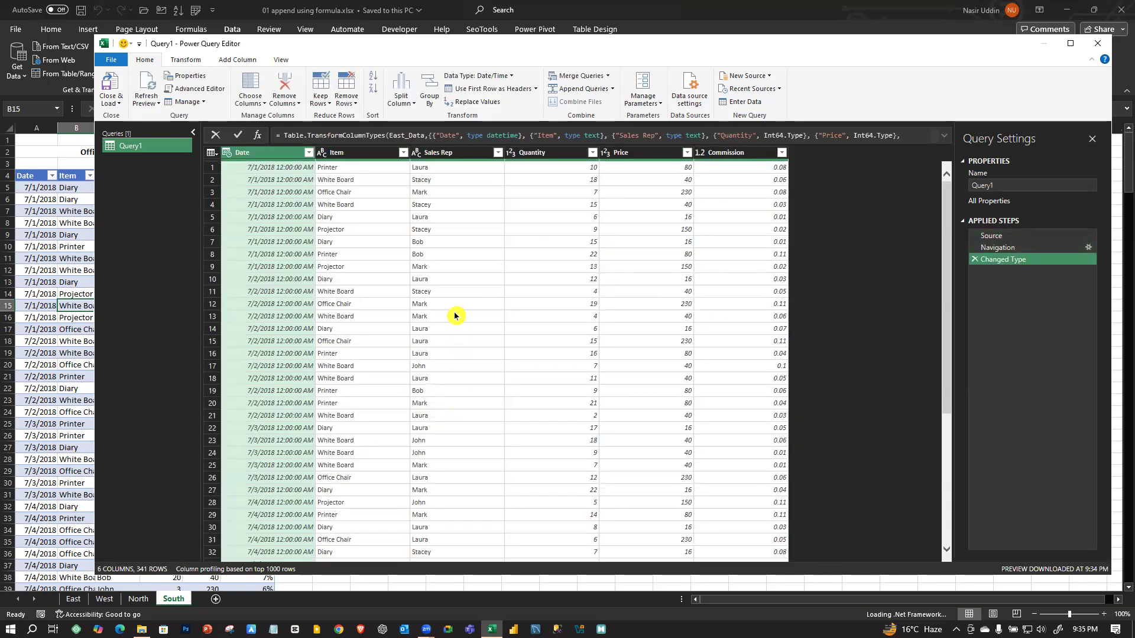
pyautogui.scroll(-20, 459, 414)
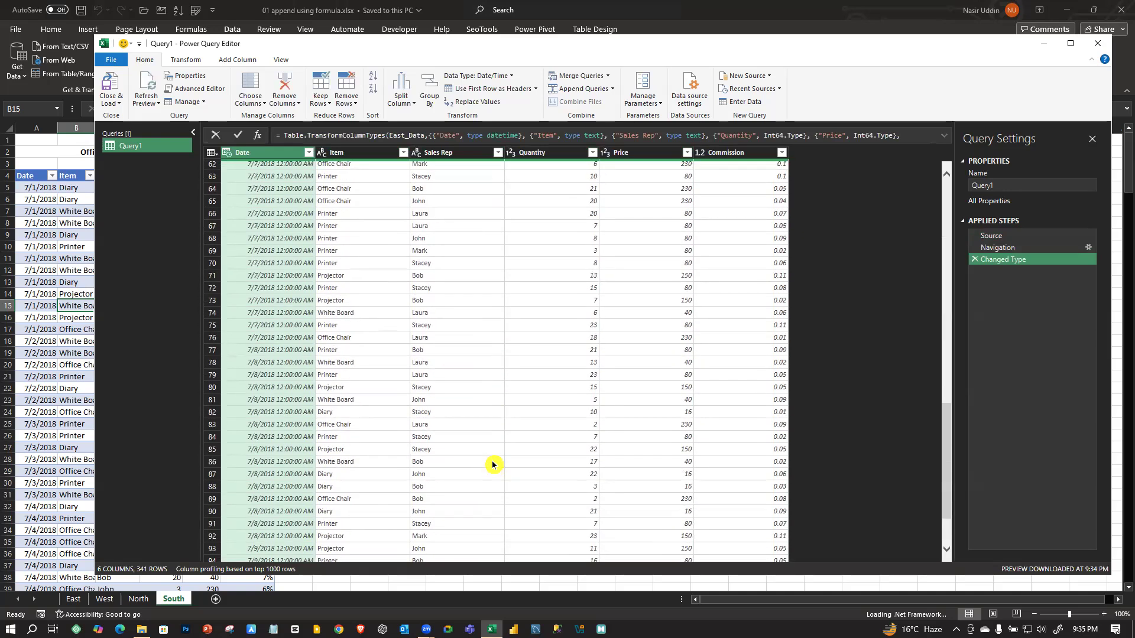
pyautogui.scroll(19, 493, 470)
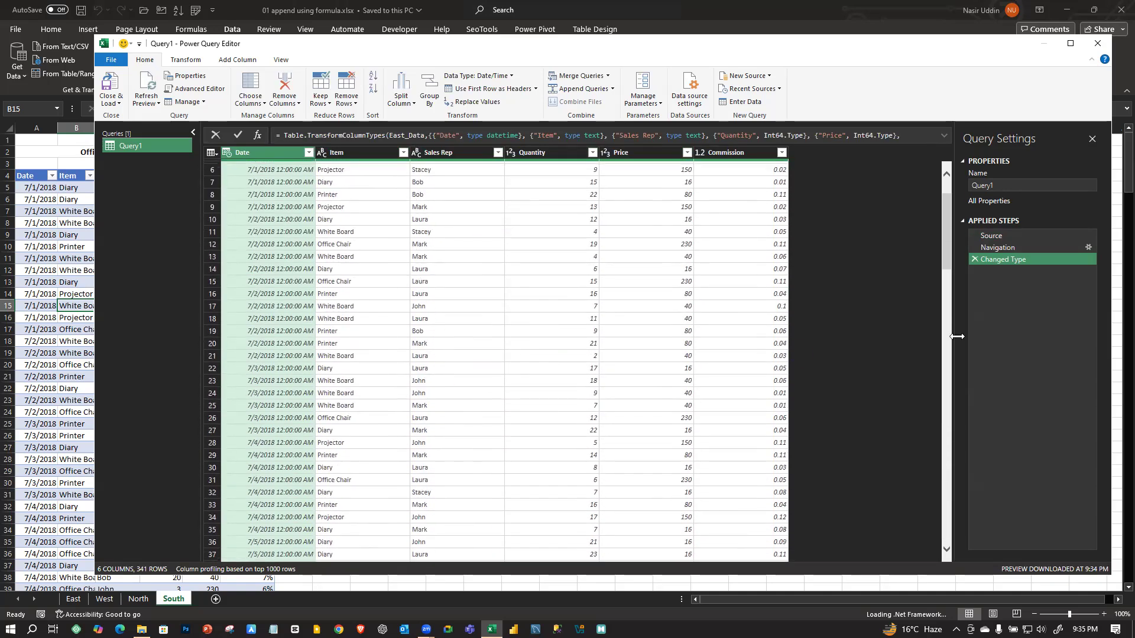
pyautogui.click(975, 259)
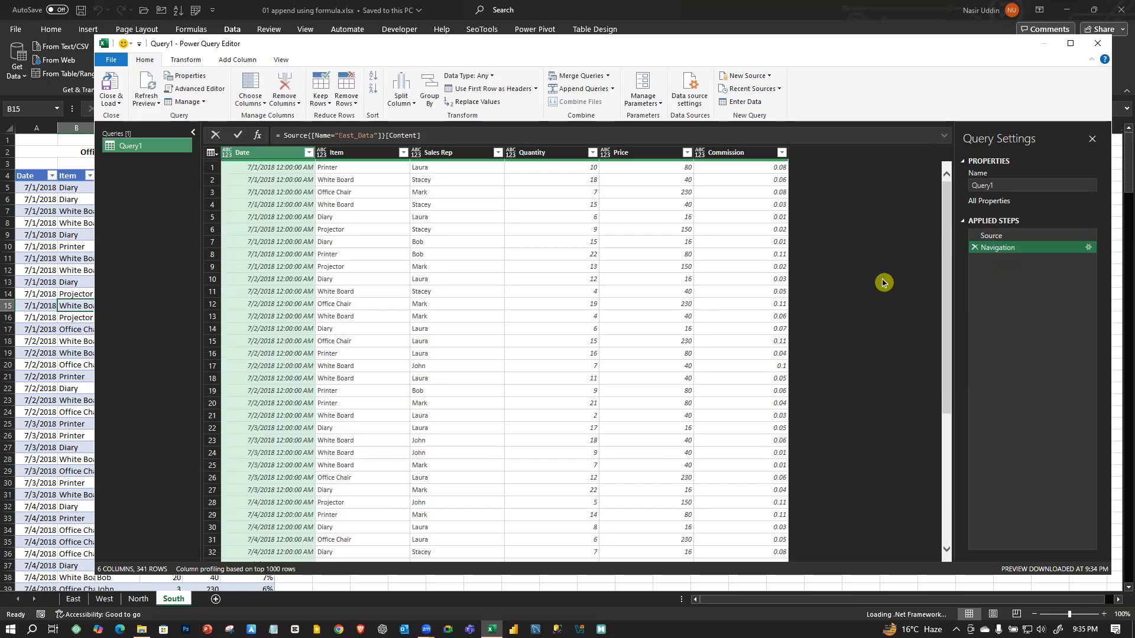
pyautogui.click(975, 247)
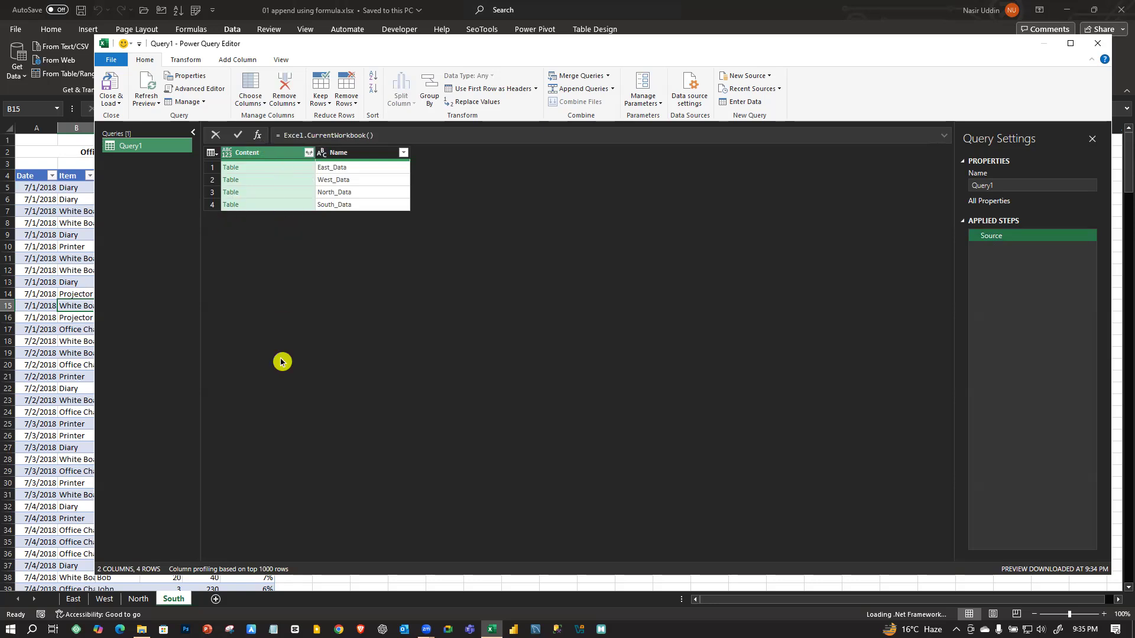
# - Expand the Content column with all its columns, without using the original column name as prefix, and look through the combined rows
pyautogui.click(309, 155)
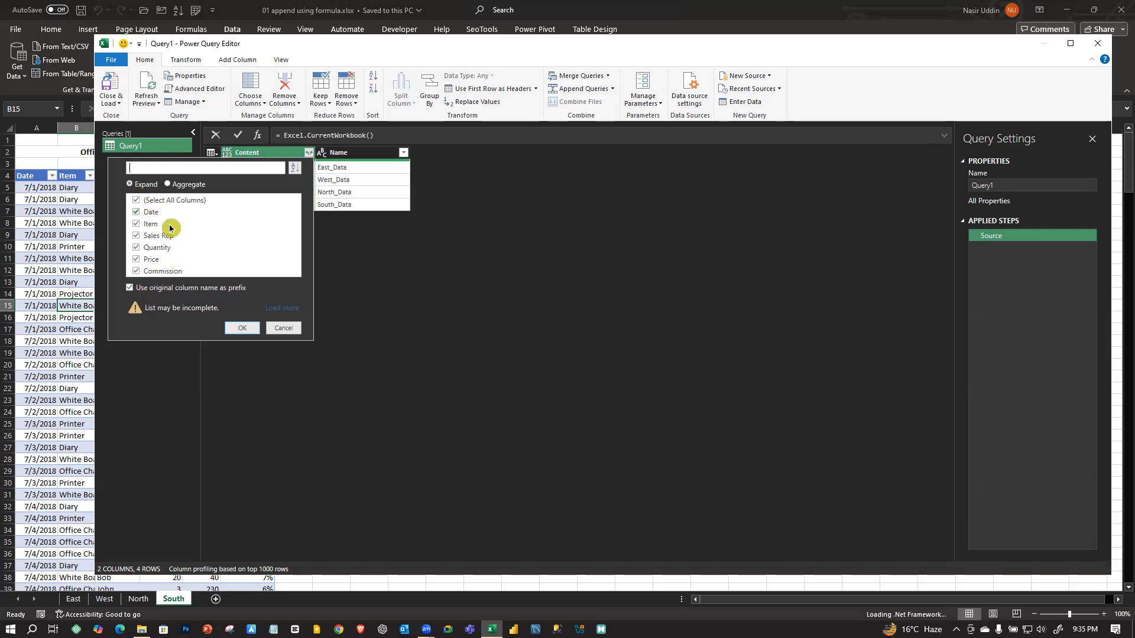
pyautogui.click(129, 289)
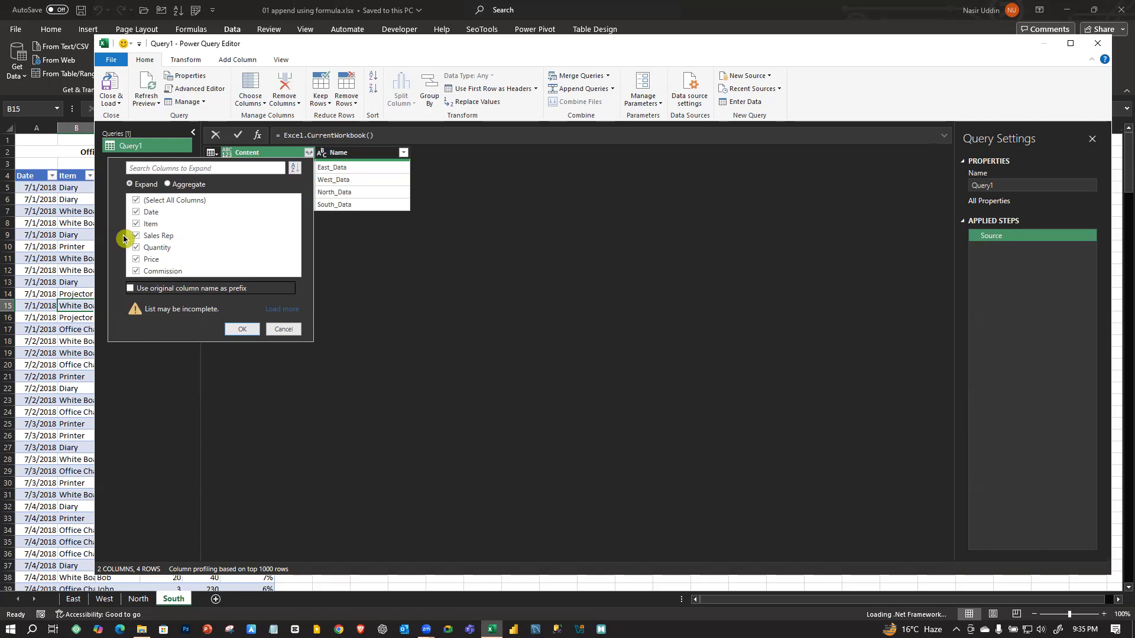
pyautogui.click(244, 330)
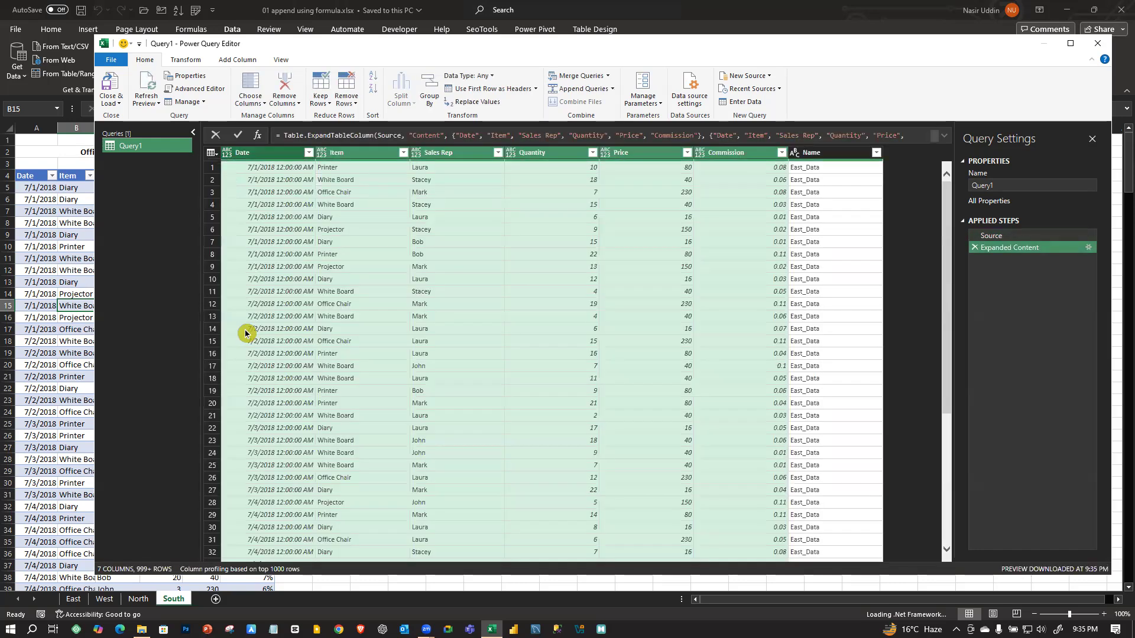
pyautogui.scroll(-6, 437, 331)
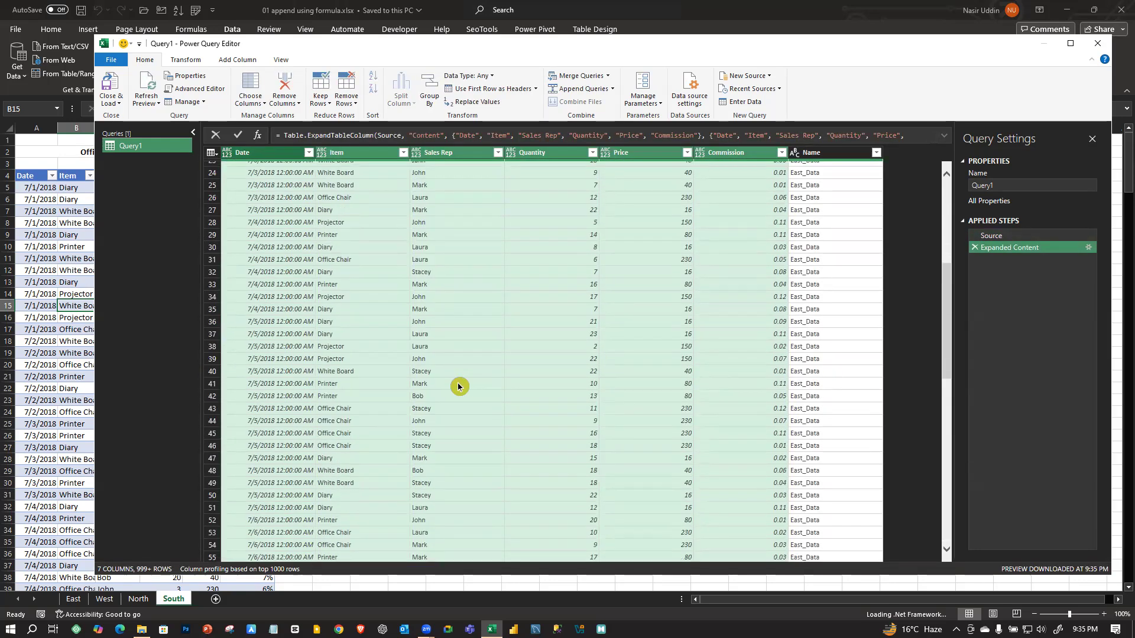
pyautogui.scroll(-15, 452, 387)
pyautogui.scroll(16, 402, 355)
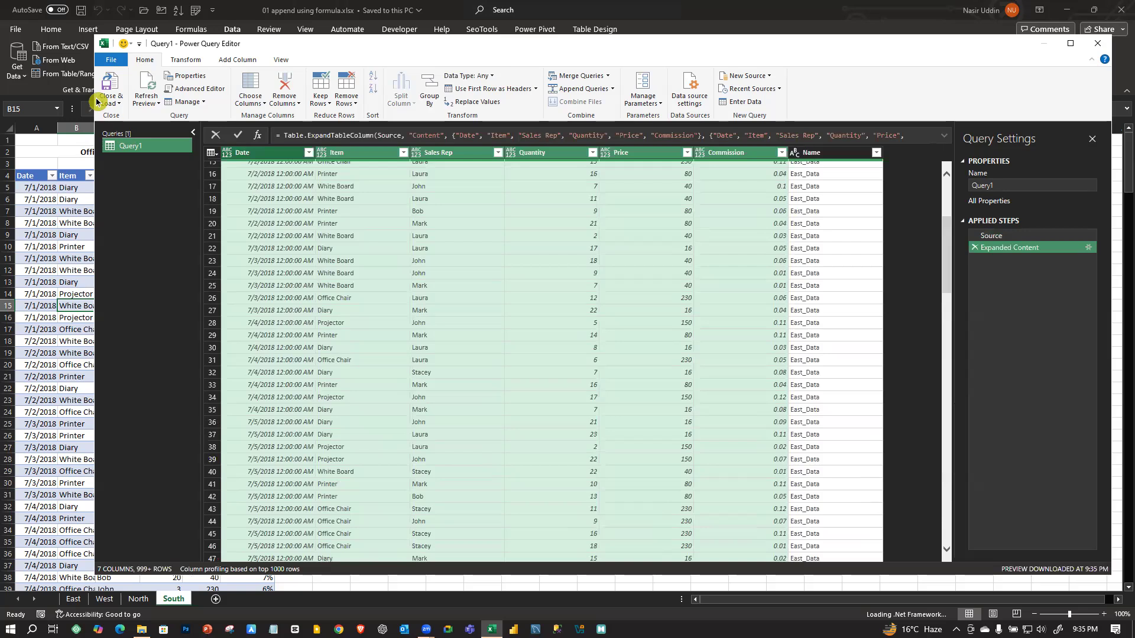
# - Load the combined query to a worksheet, move the Query1 sheet after the South sheet, and look over the table
pyautogui.click(113, 89)
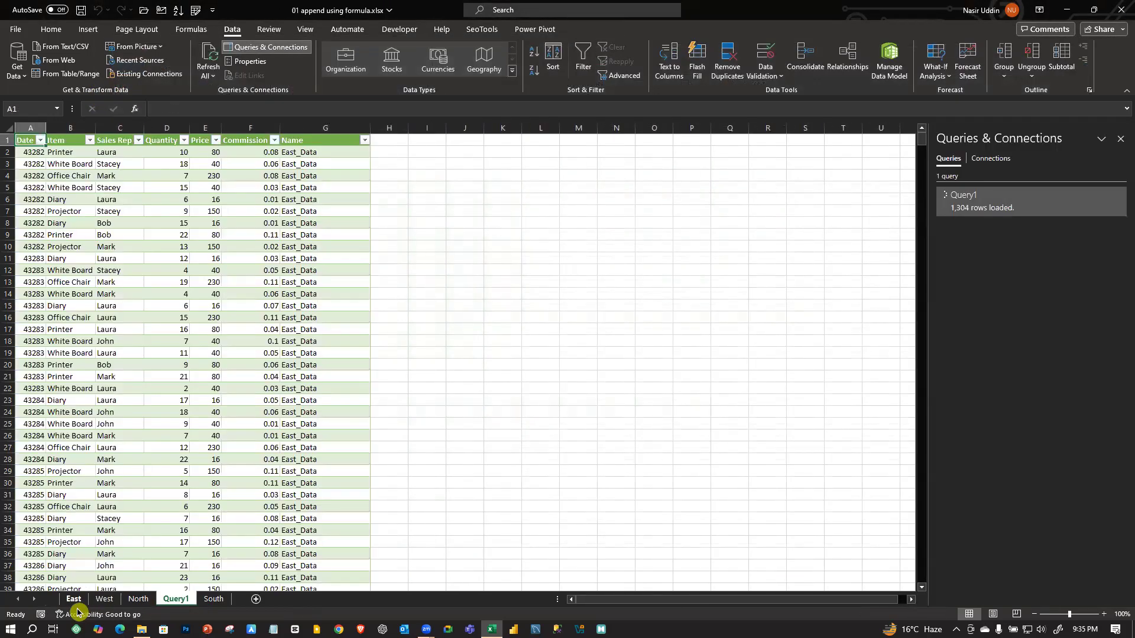
pyautogui.moveTo(195, 604); pyautogui.dragTo(233, 602)
pyautogui.scroll(-5, 203, 275)
pyautogui.scroll(5, 204, 337)
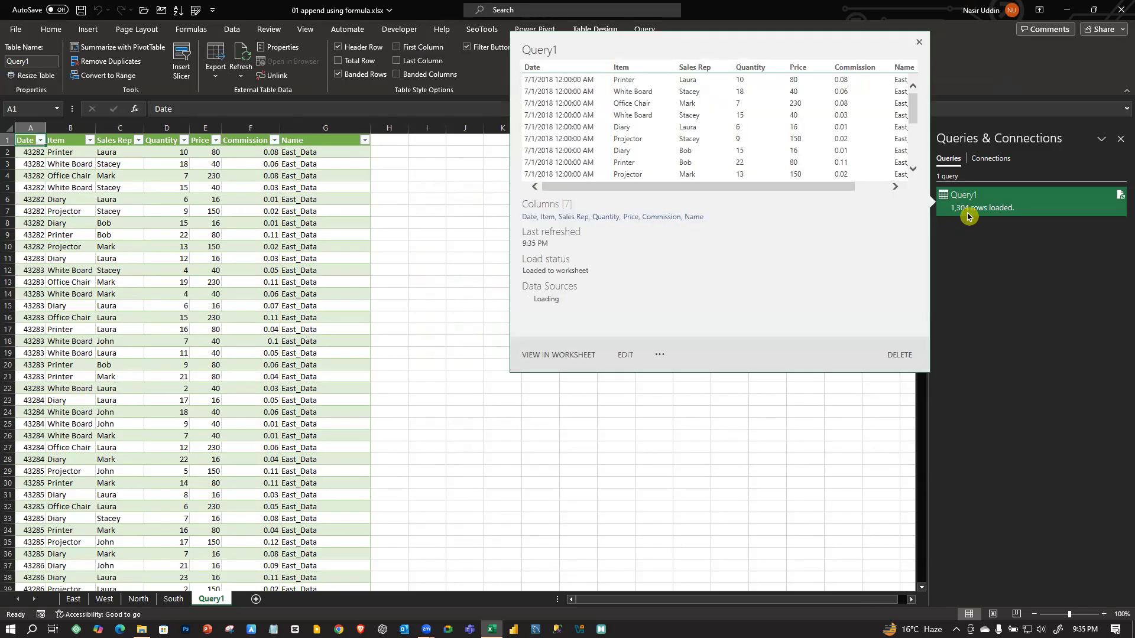
# - Refresh Query1 twice to check how its loaded row count behaves
pyautogui.rightClick(993, 198)
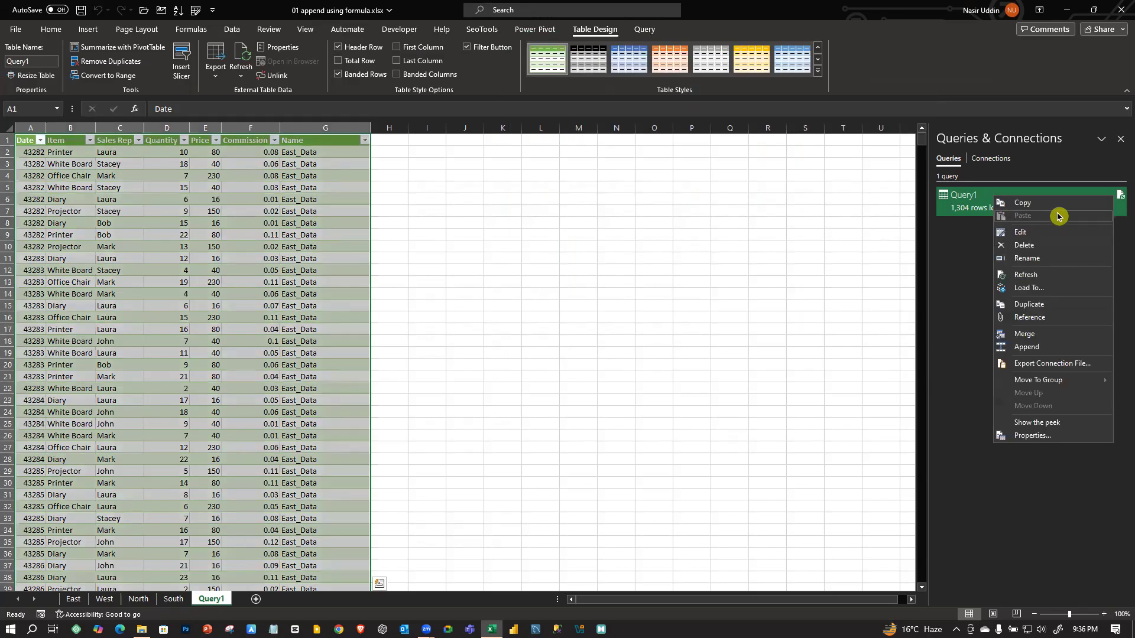
pyautogui.click(1008, 274)
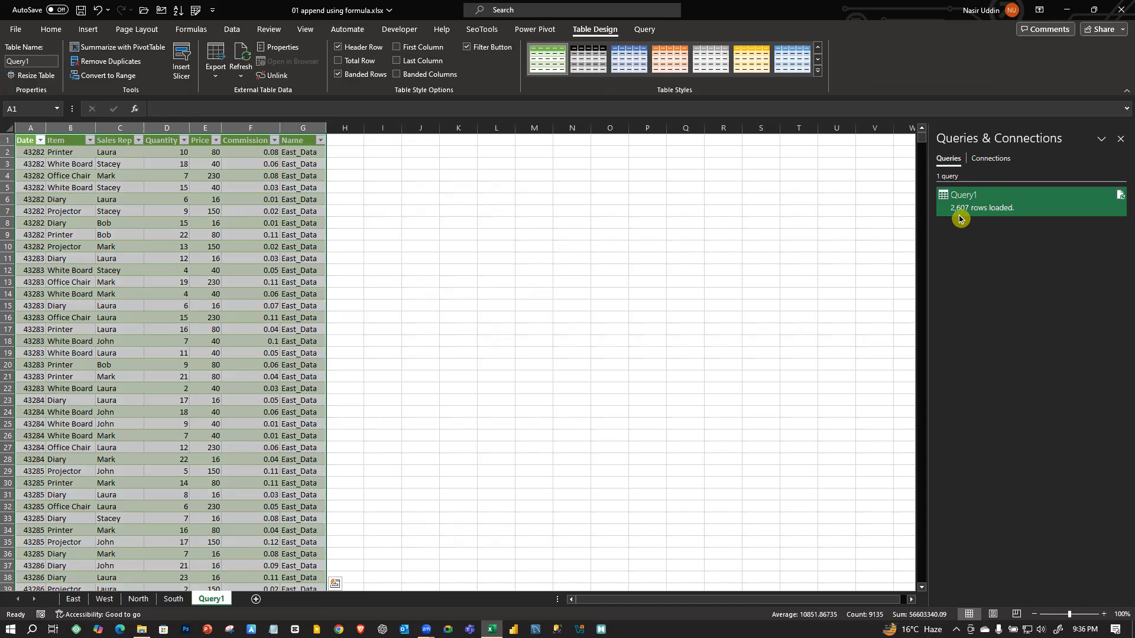
pyautogui.rightClick(997, 207)
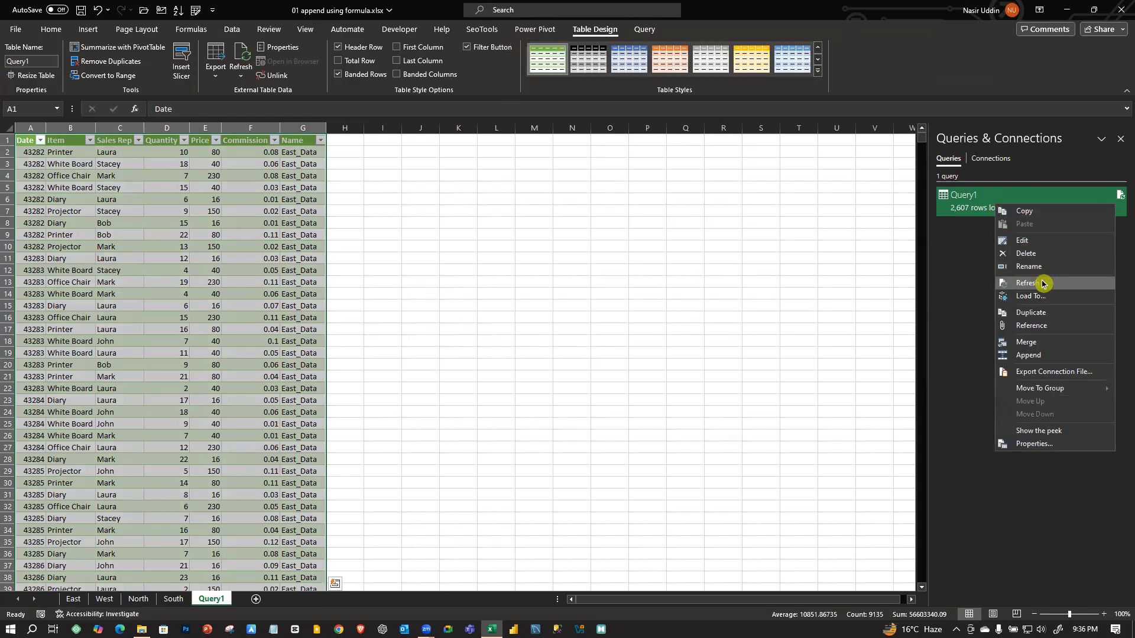
pyautogui.click(1043, 285)
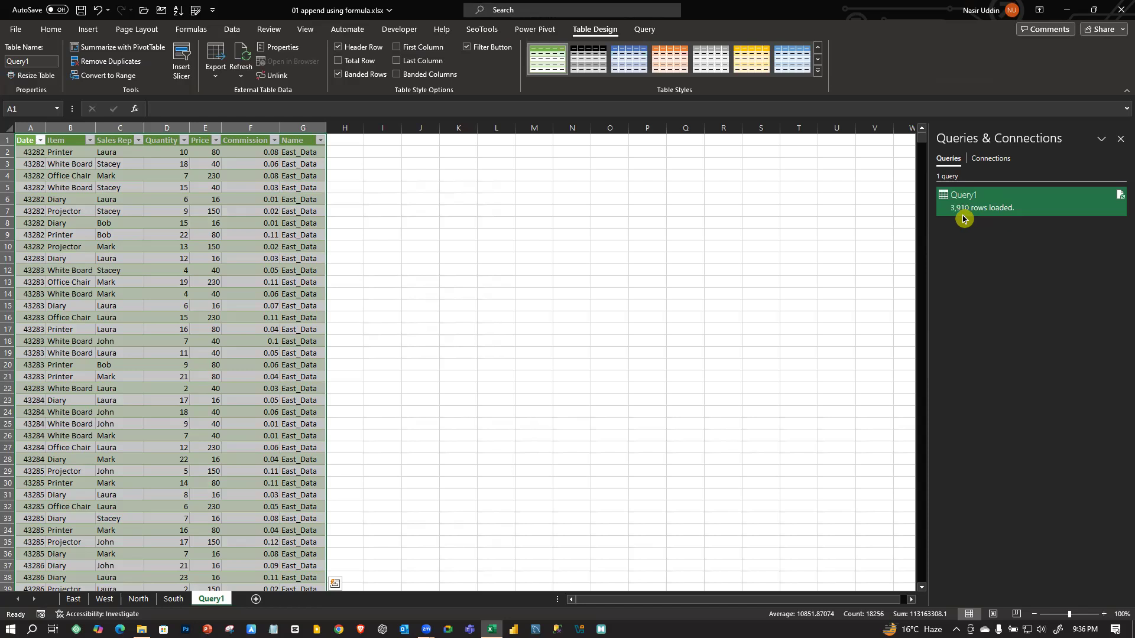
pyautogui.moveTo(960, 219)
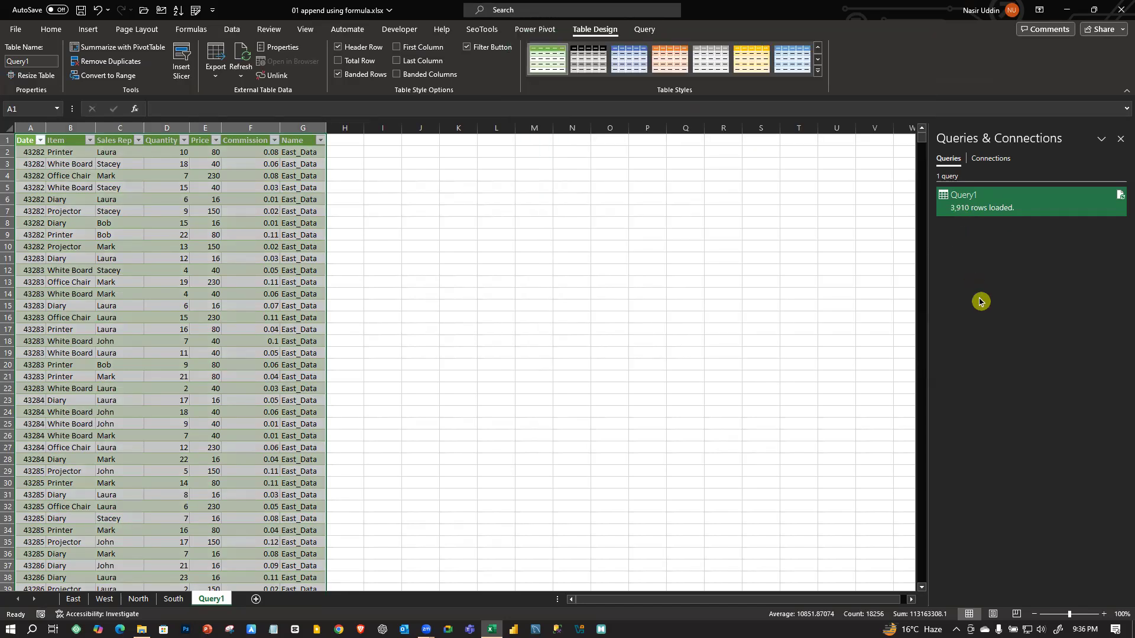
# - Reopen Query1 for editing, go to its Source step and refresh all previews
pyautogui.rightClick(986, 201)
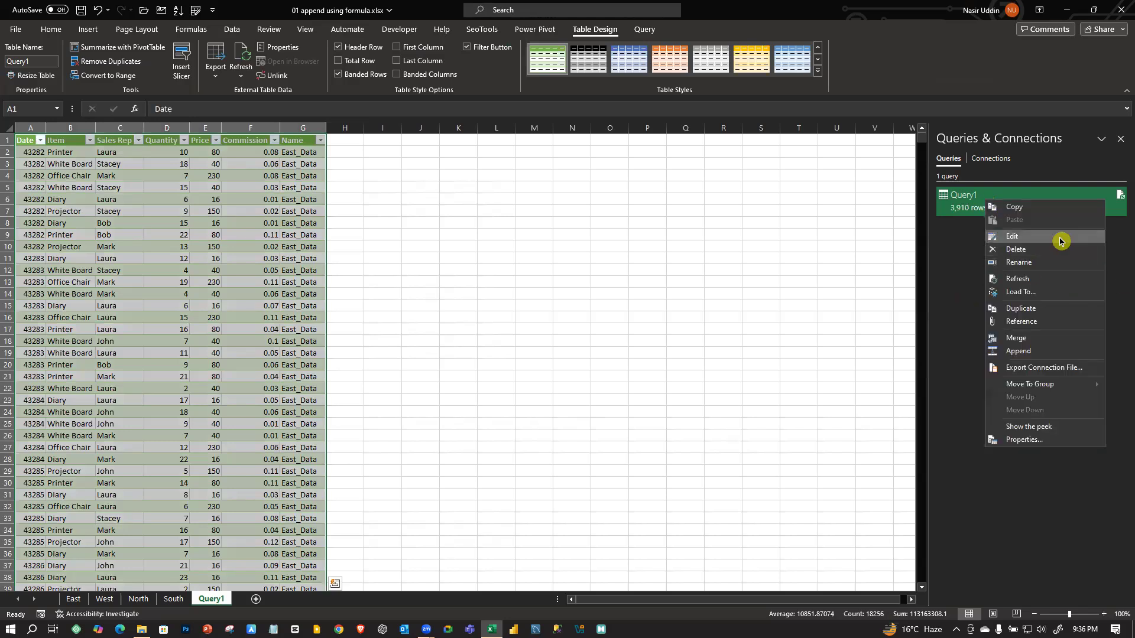
pyautogui.click(1029, 239)
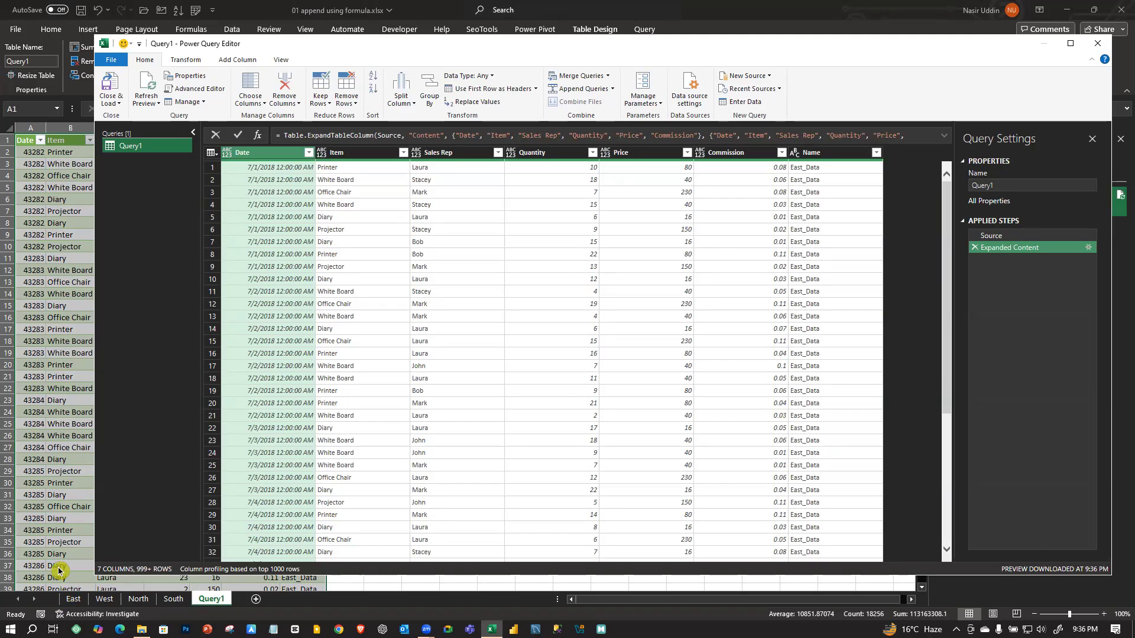
pyautogui.click(999, 236)
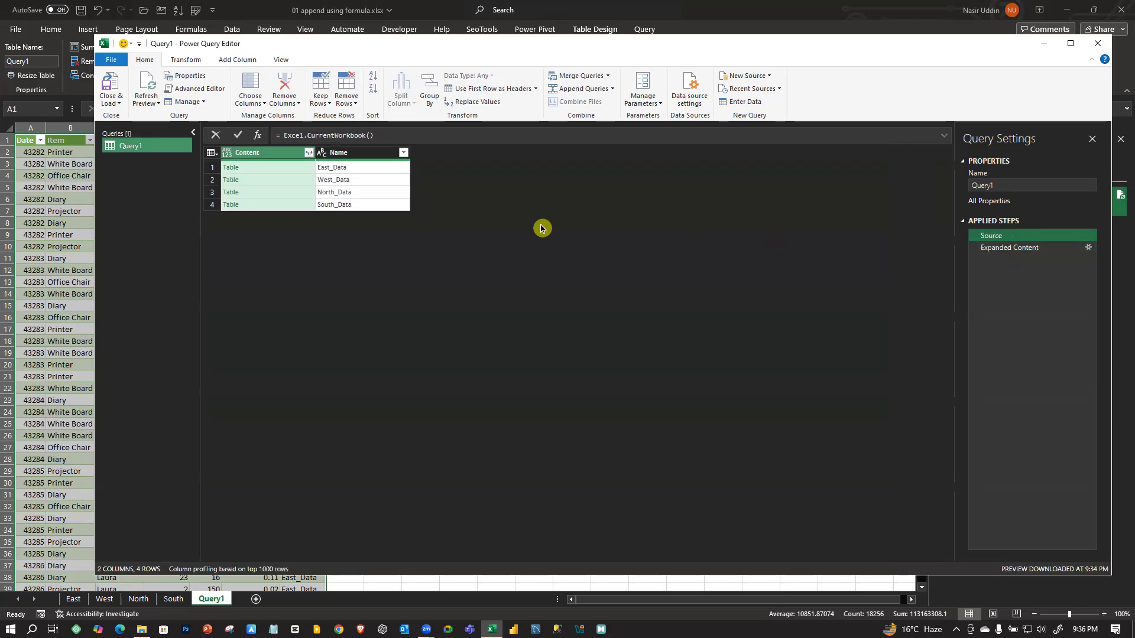
pyautogui.click(147, 101)
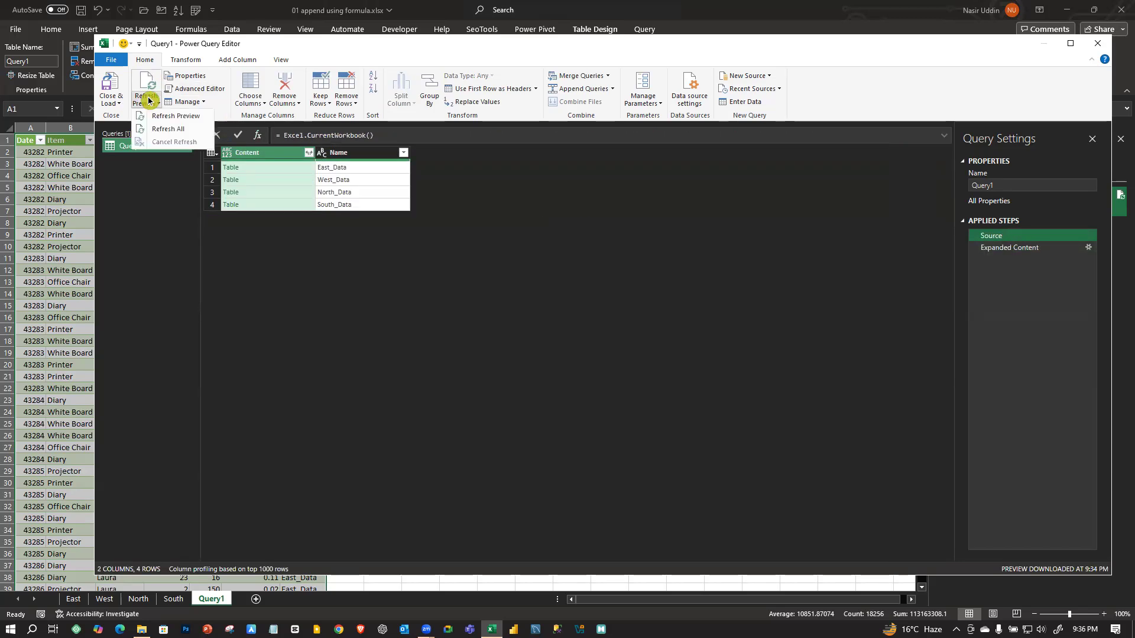
pyautogui.click(176, 128)
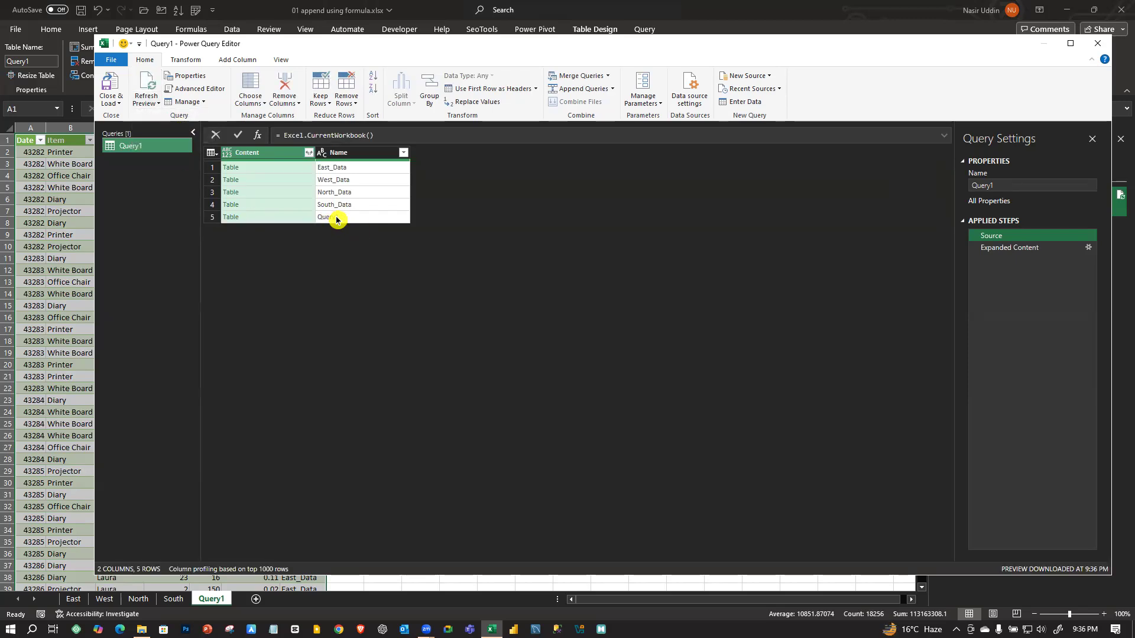
# - Examine the table entries in the Source step, comparing the region tables with the Query1 row
pyautogui.click(242, 168)
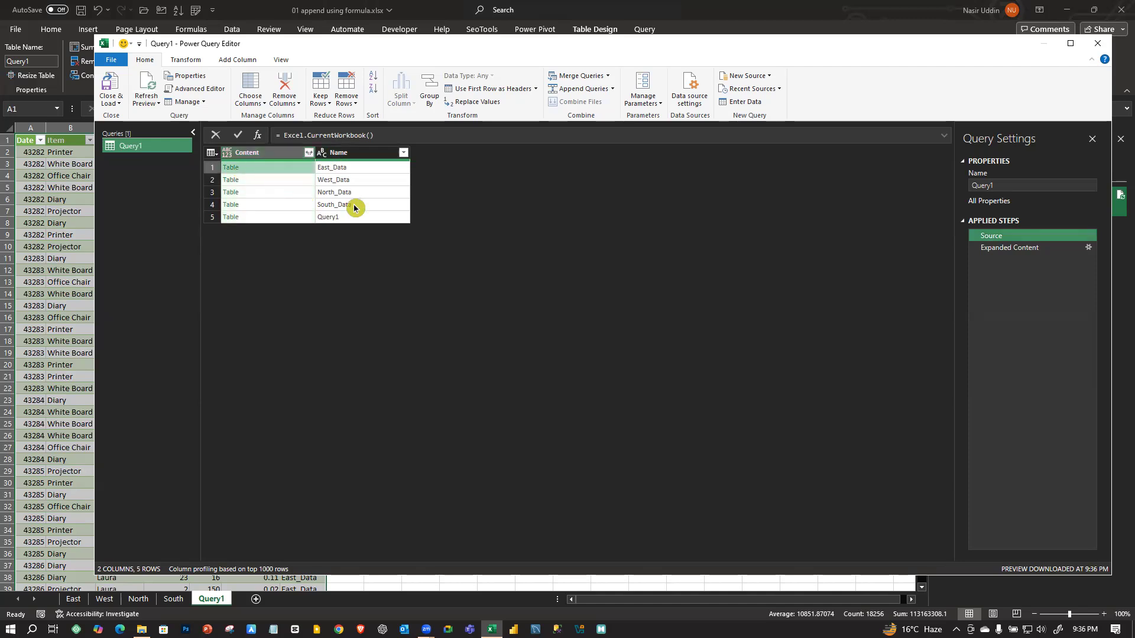
pyautogui.click(304, 205)
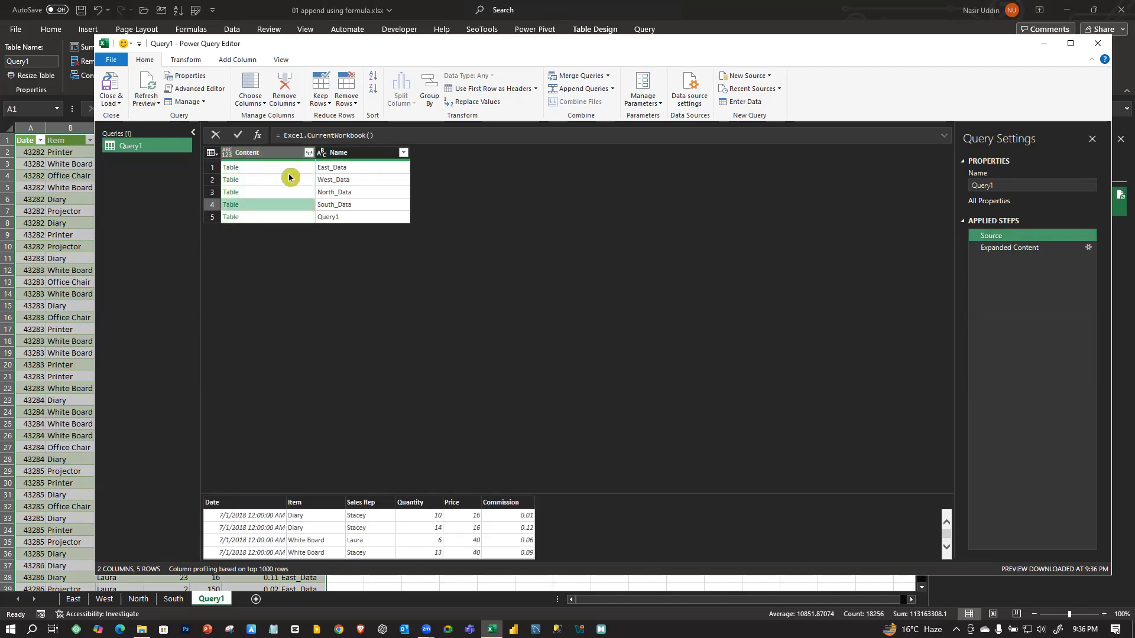
pyautogui.click(335, 221)
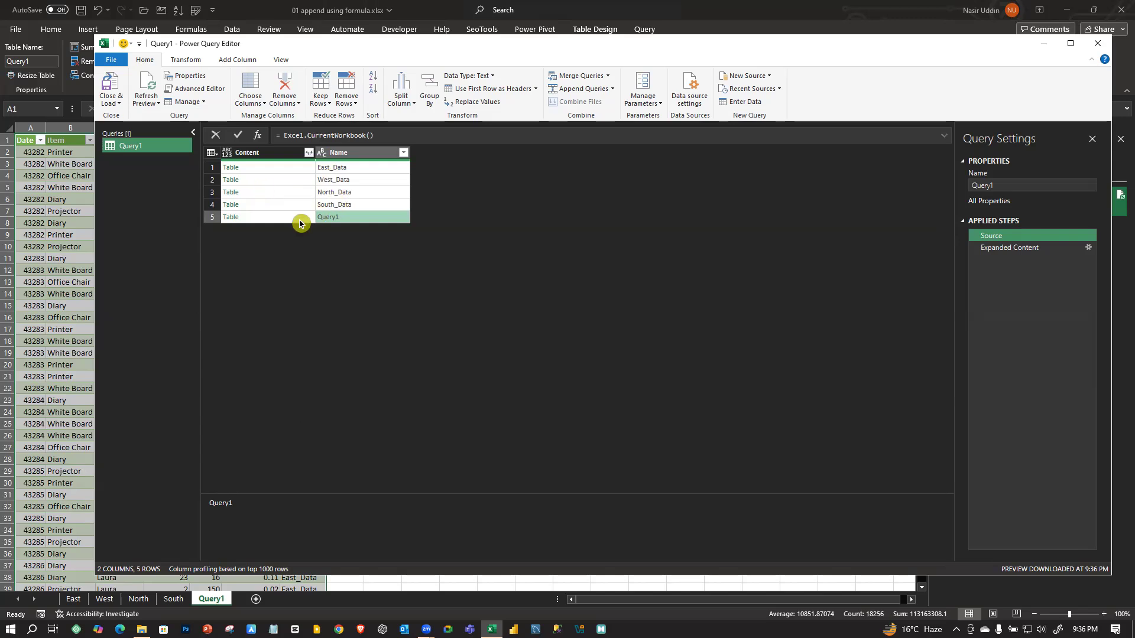
pyautogui.click(240, 220)
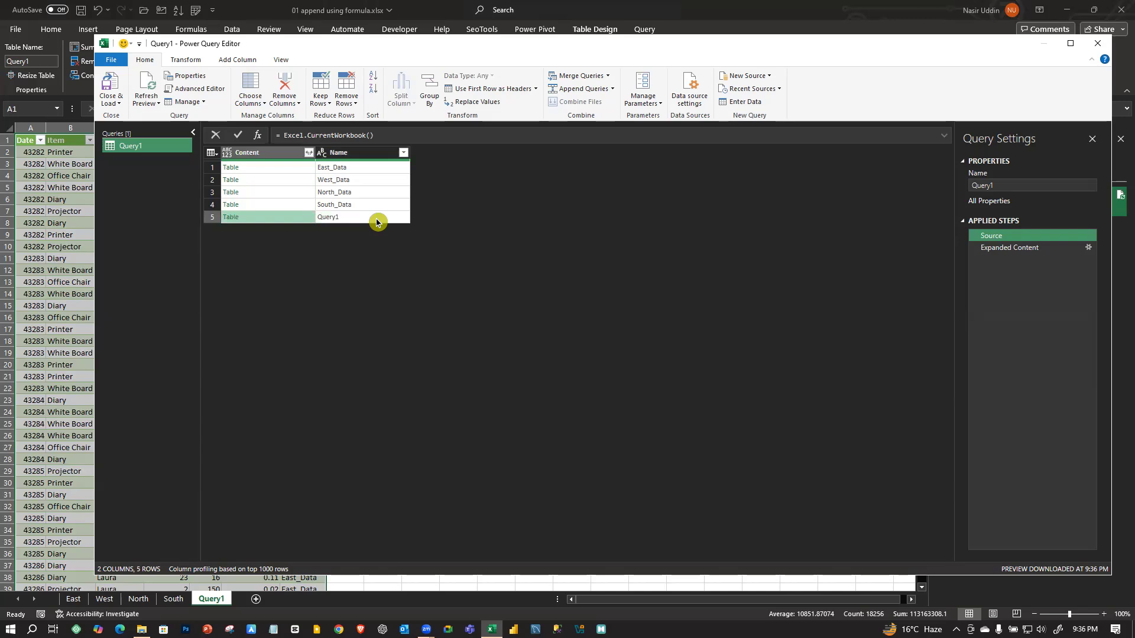
pyautogui.click(216, 221)
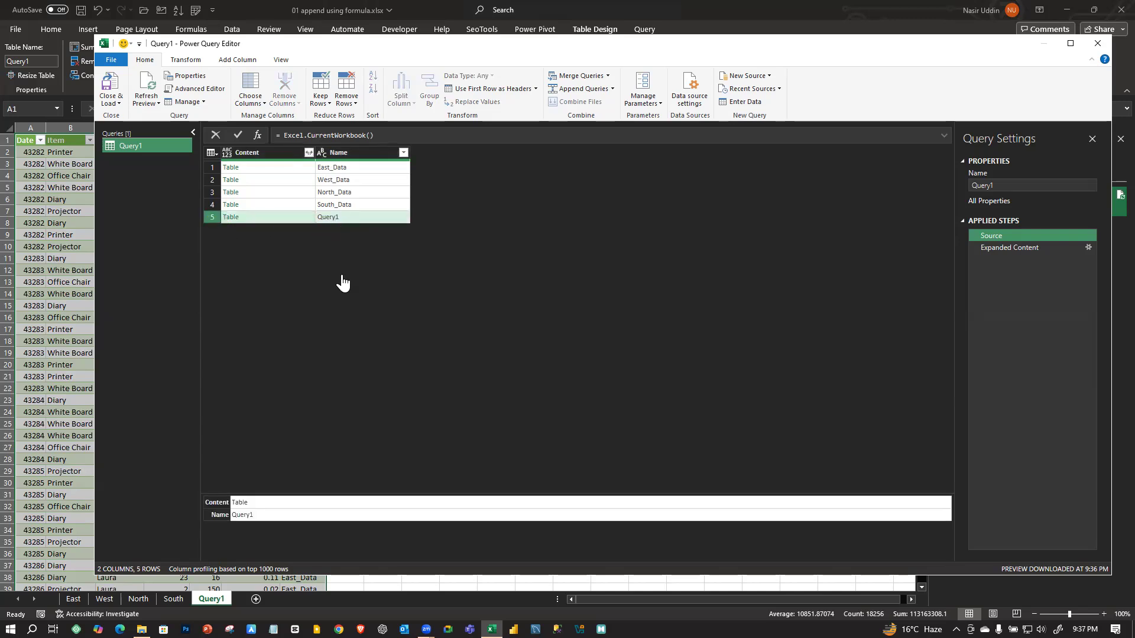
pyautogui.click(349, 181)
pyautogui.click(341, 204)
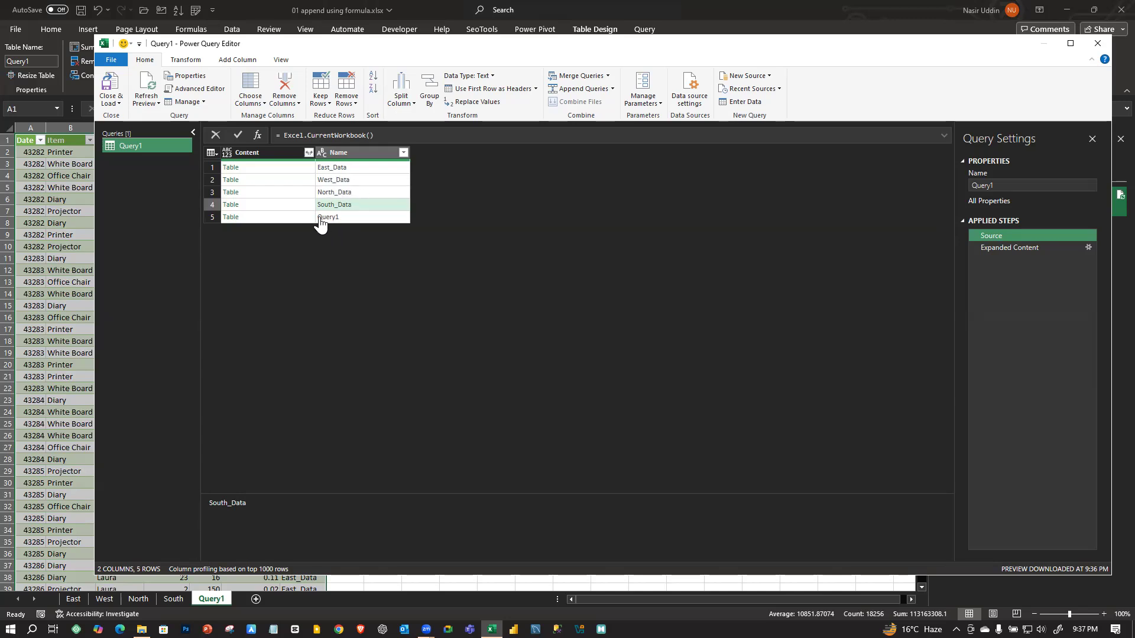
# - Insert a filter step after Source that keeps only rows whose Name ends with _Data
pyautogui.click(404, 153)
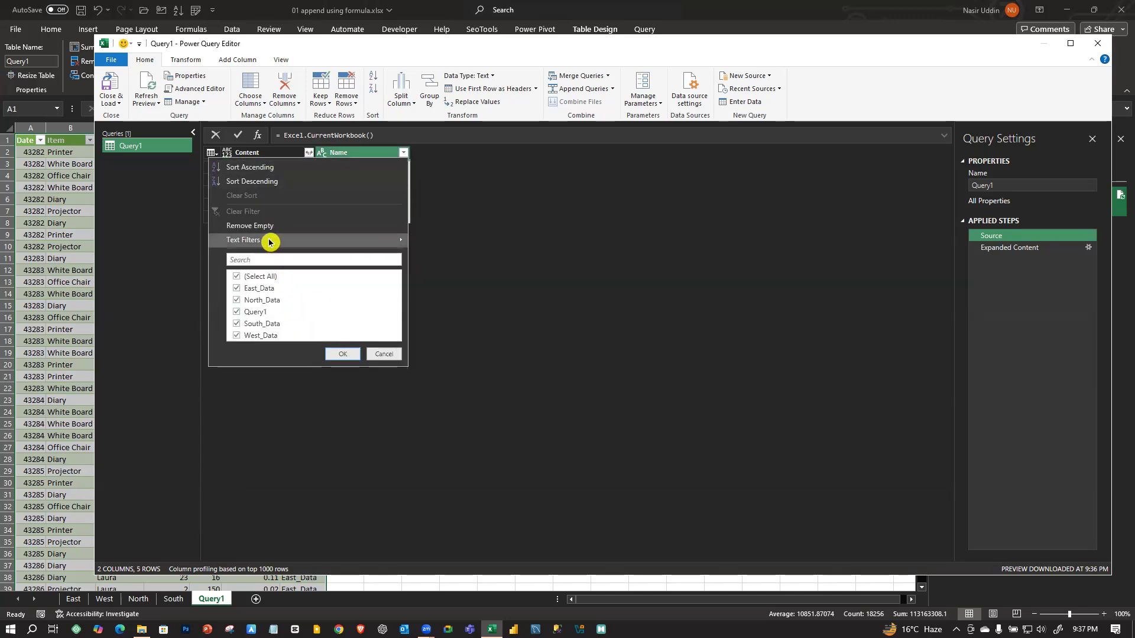
pyautogui.moveTo(387, 241)
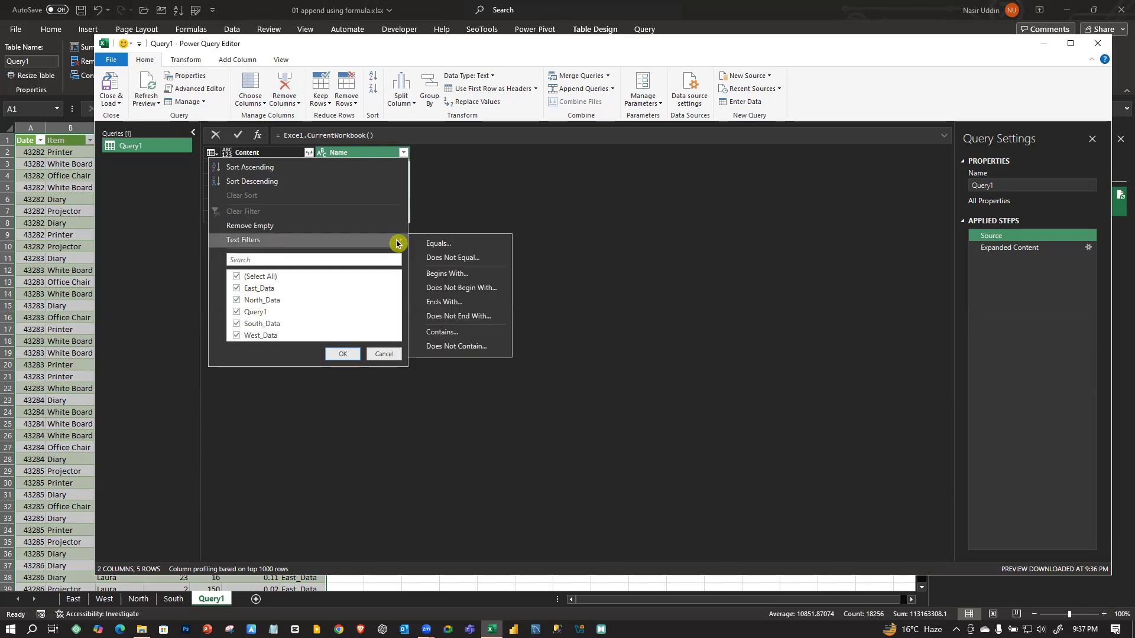
pyautogui.click(451, 305)
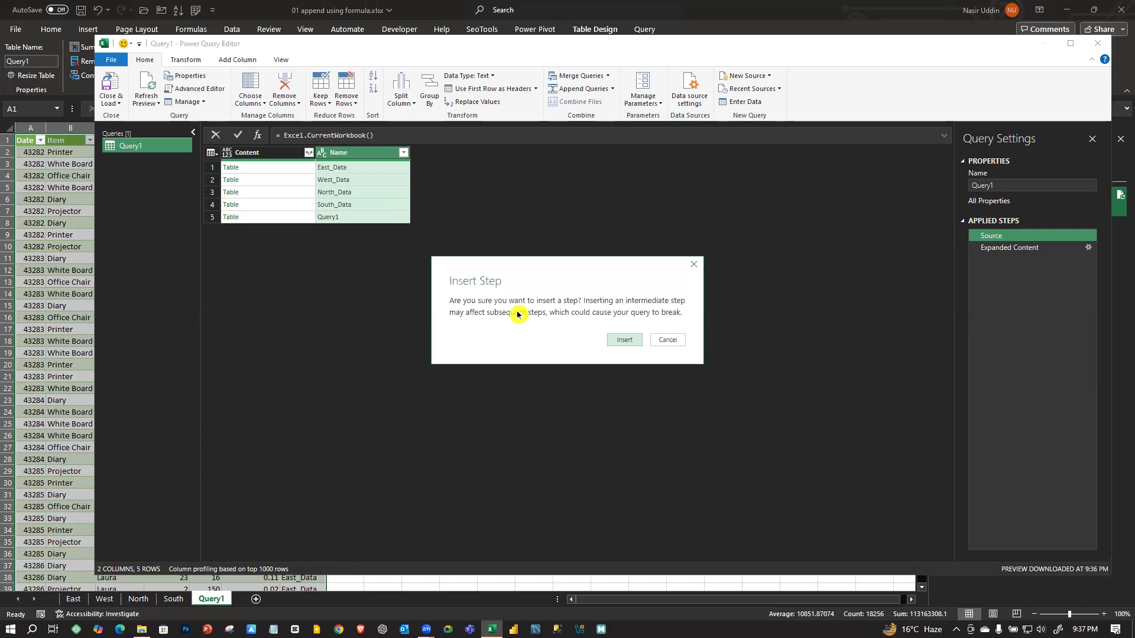
pyautogui.click(624, 341)
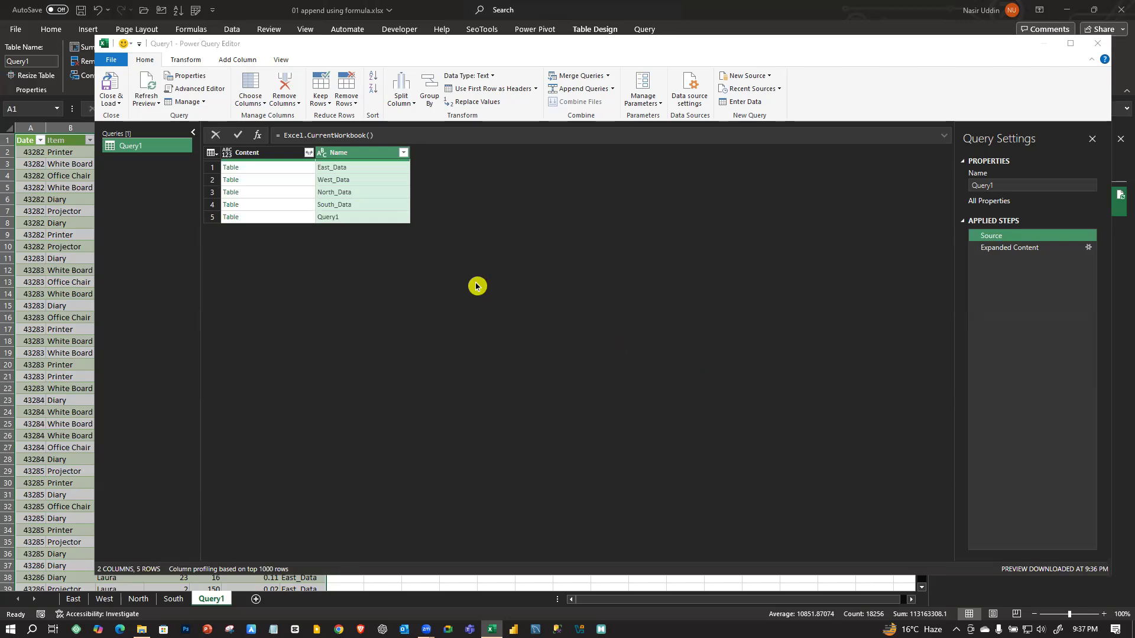
pyautogui.click(531, 310)
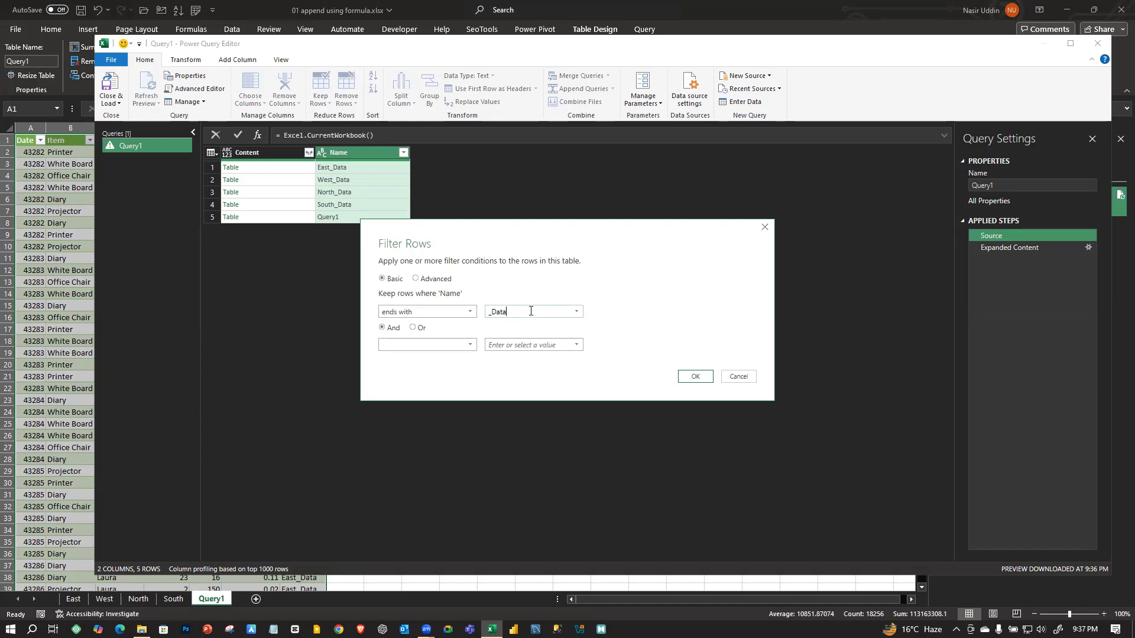
pyautogui.click(691, 380)
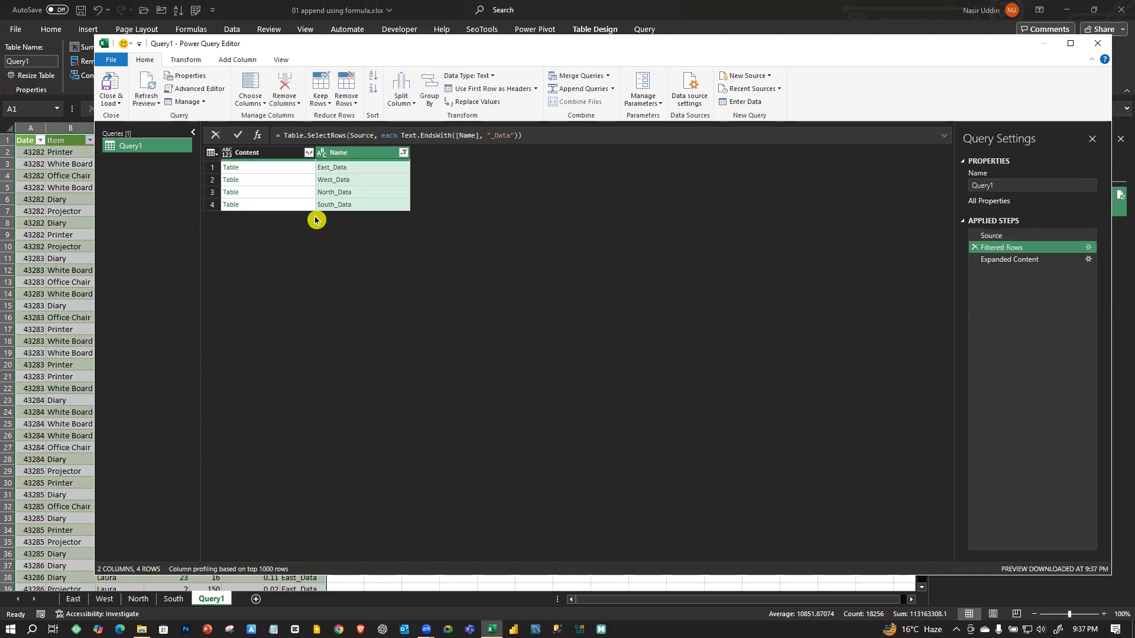
# - Load the filtered query back to the worksheet and refresh Query1 repeatedly to check its row count
pyautogui.click(112, 84)
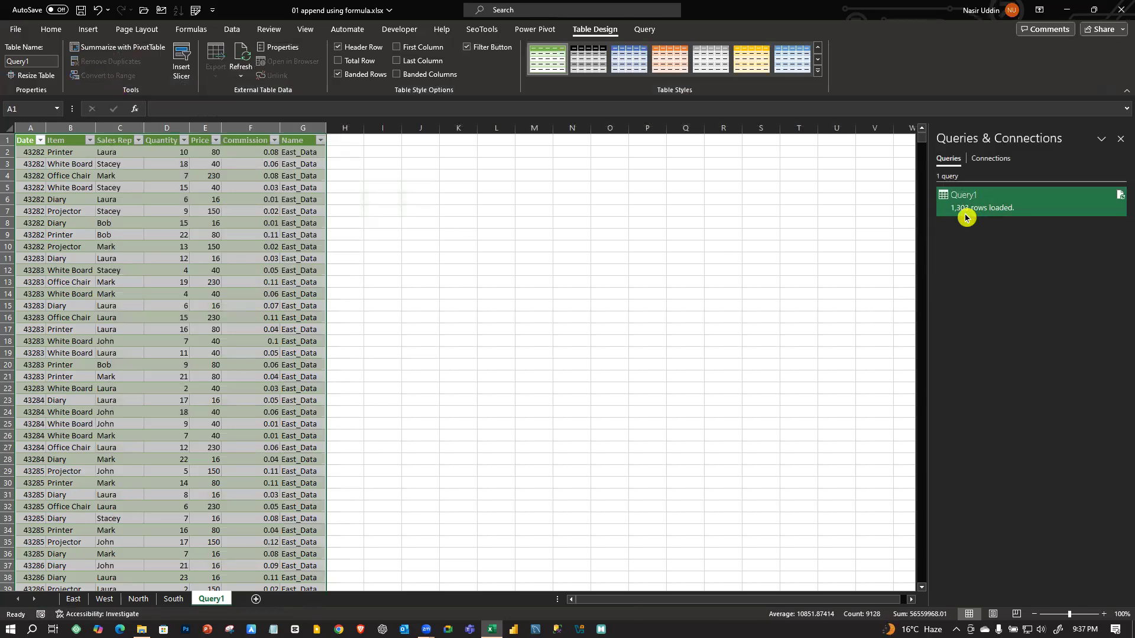
pyautogui.moveTo(964, 218)
pyautogui.rightClick(24, 266)
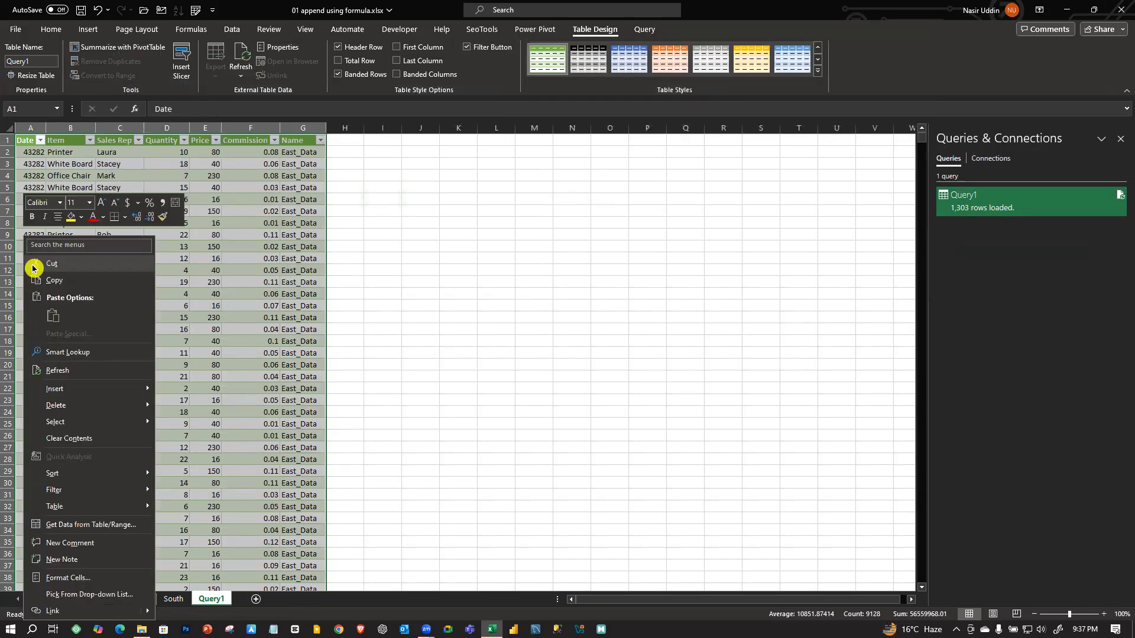
pyautogui.click(67, 374)
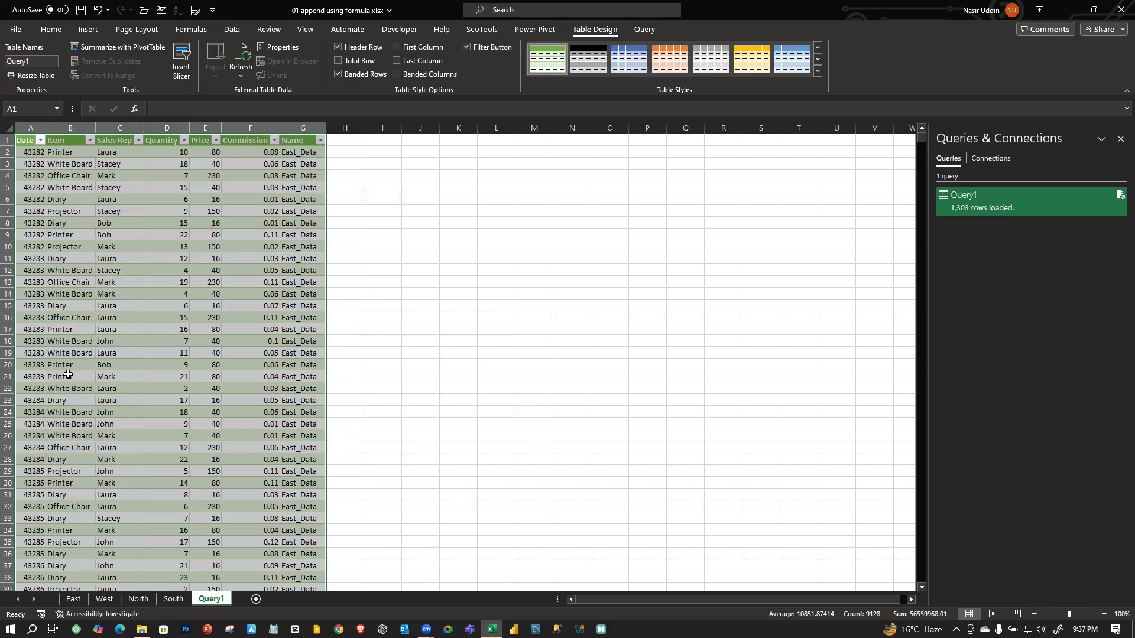
pyautogui.rightClick(971, 207)
pyautogui.click(956, 208)
pyautogui.rightClick(956, 209)
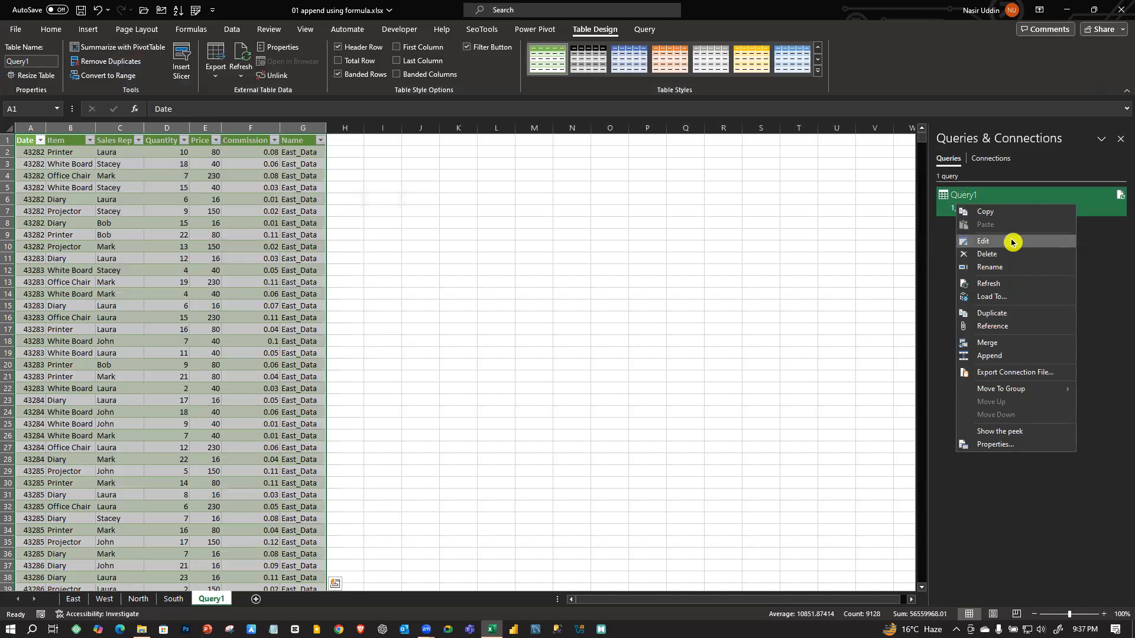
pyautogui.click(1005, 284)
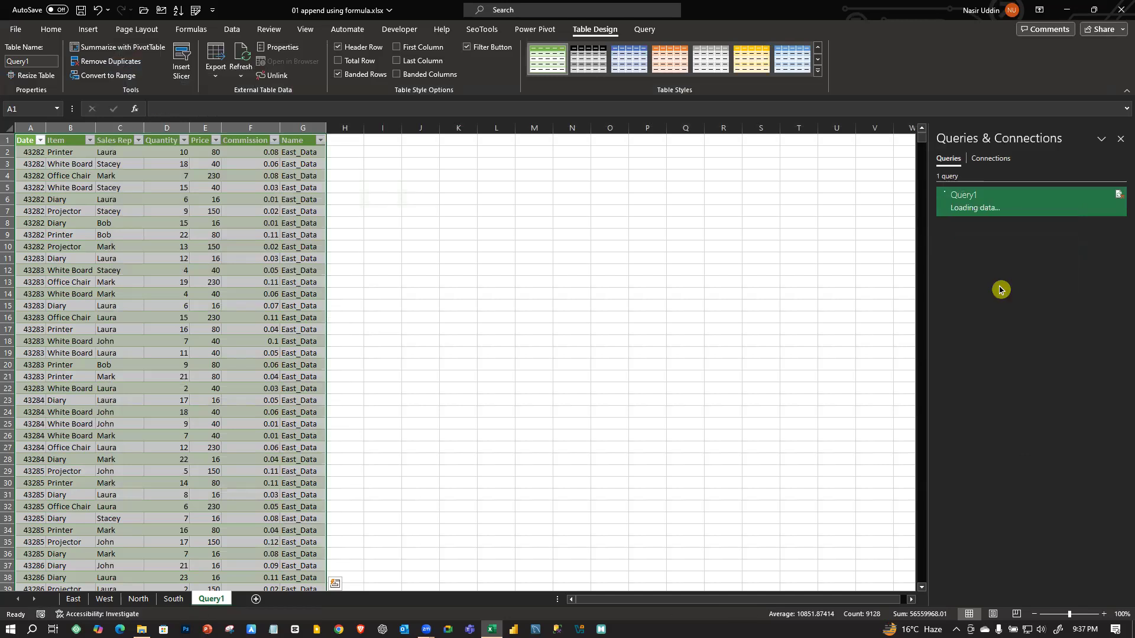
pyautogui.rightClick(539, 258)
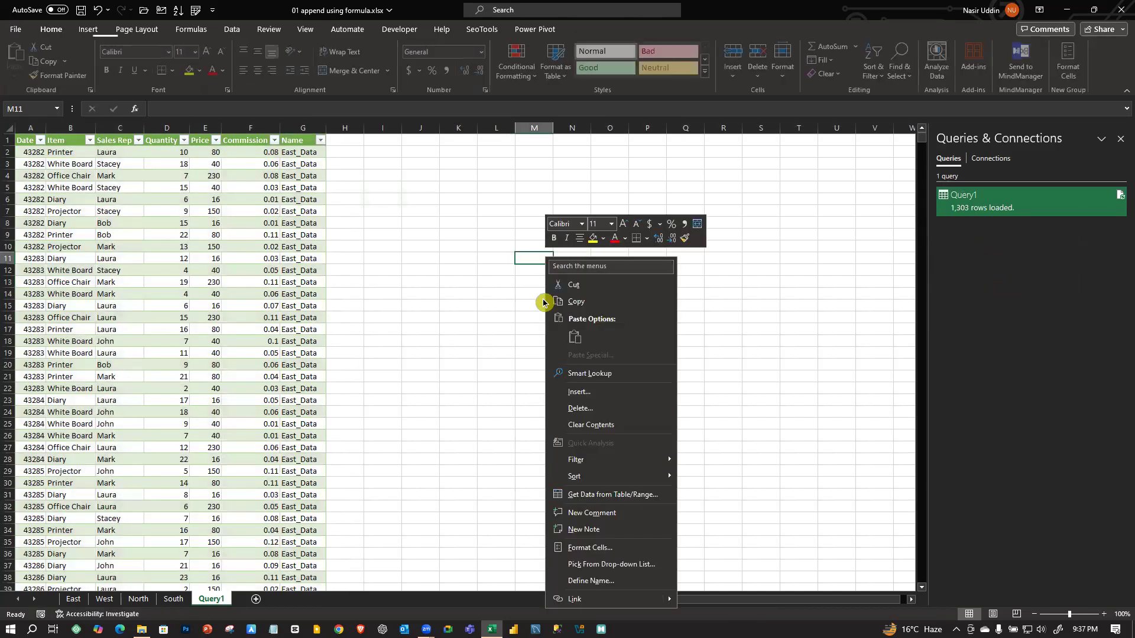
pyautogui.click(790, 304)
pyautogui.moveTo(523, 272); pyautogui.dragTo(522, 294)
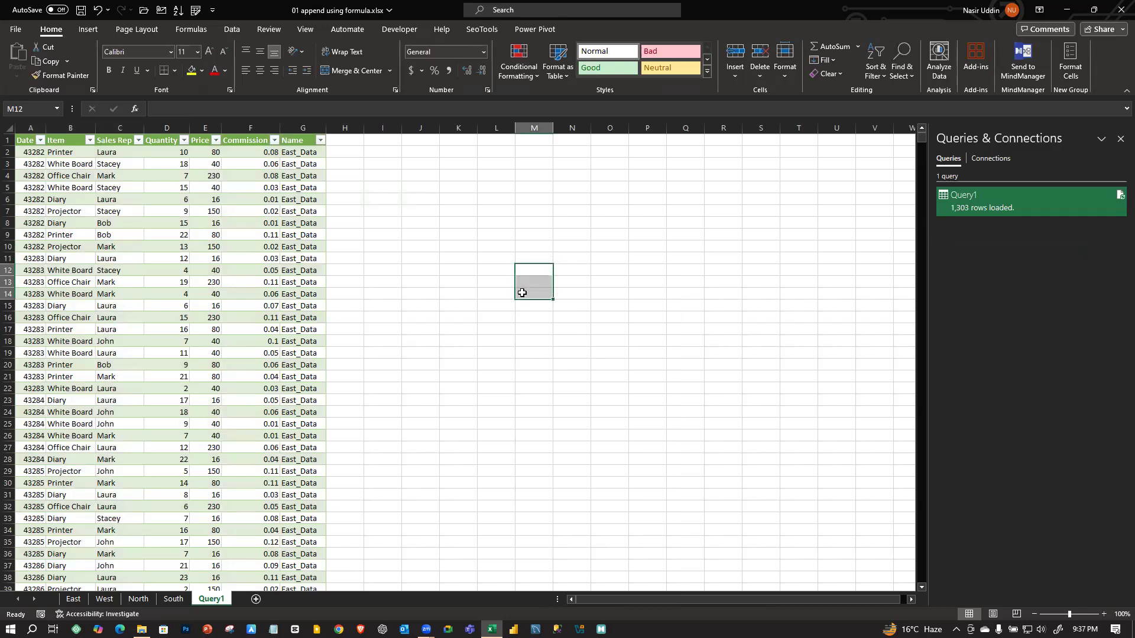
pyautogui.click(497, 365)
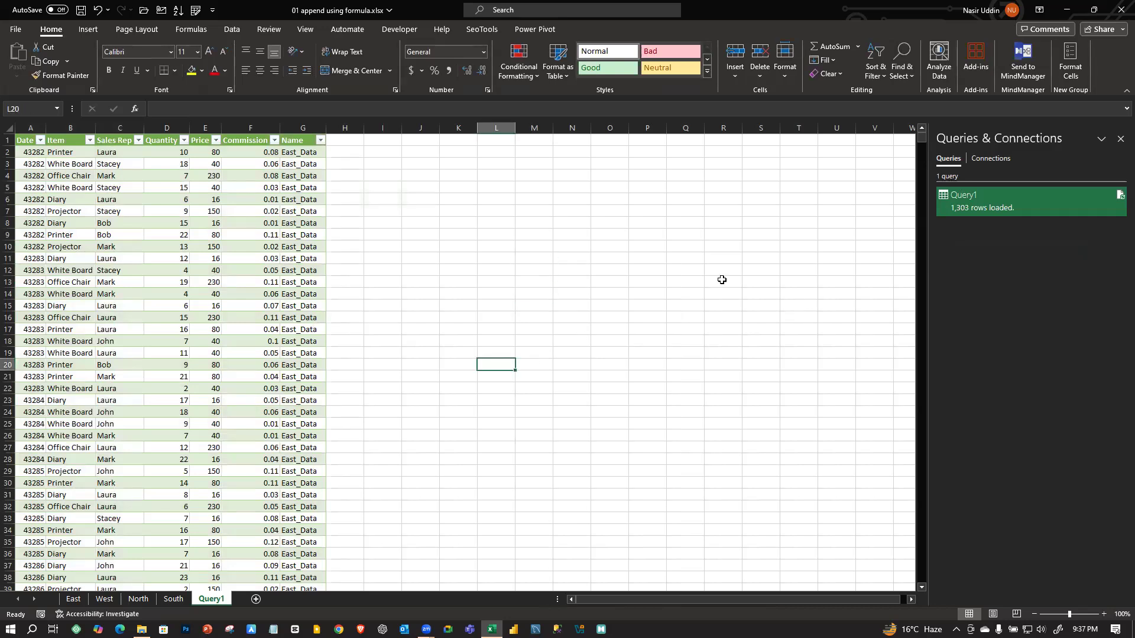
# - Review the East, West, North and South sheets' source tables against the appended data on the Query1 sheet
pyautogui.click(172, 599)
pyautogui.click(133, 607)
pyautogui.click(103, 603)
pyautogui.click(72, 601)
pyautogui.click(108, 603)
pyautogui.click(142, 602)
pyautogui.click(172, 603)
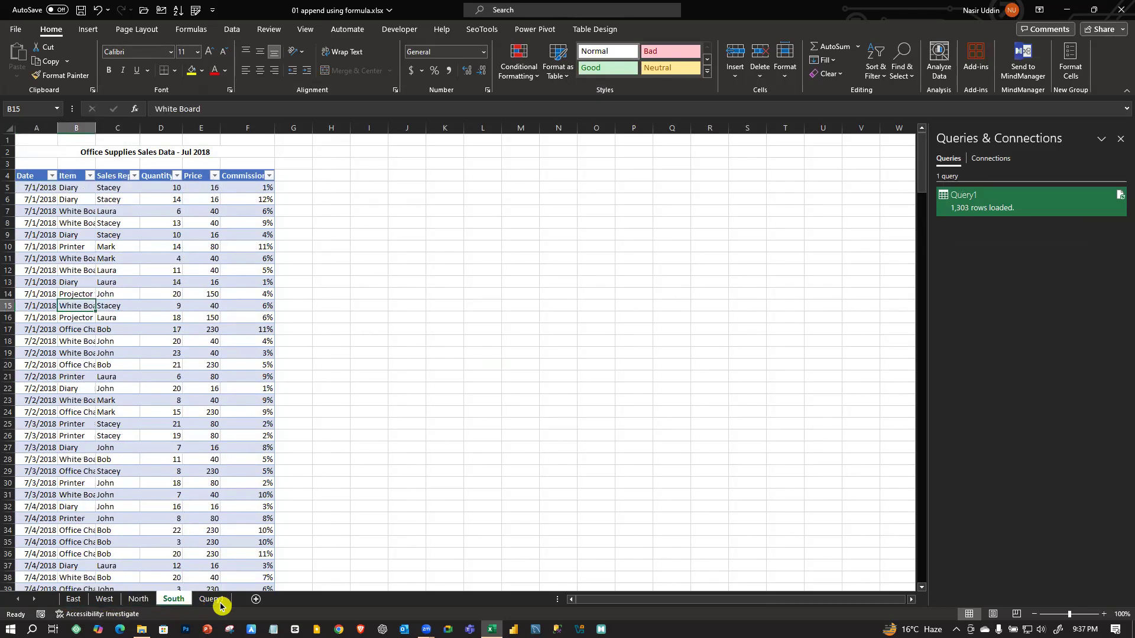
pyautogui.click(213, 602)
pyautogui.click(171, 599)
pyautogui.hotkey('alt', 'Tab')
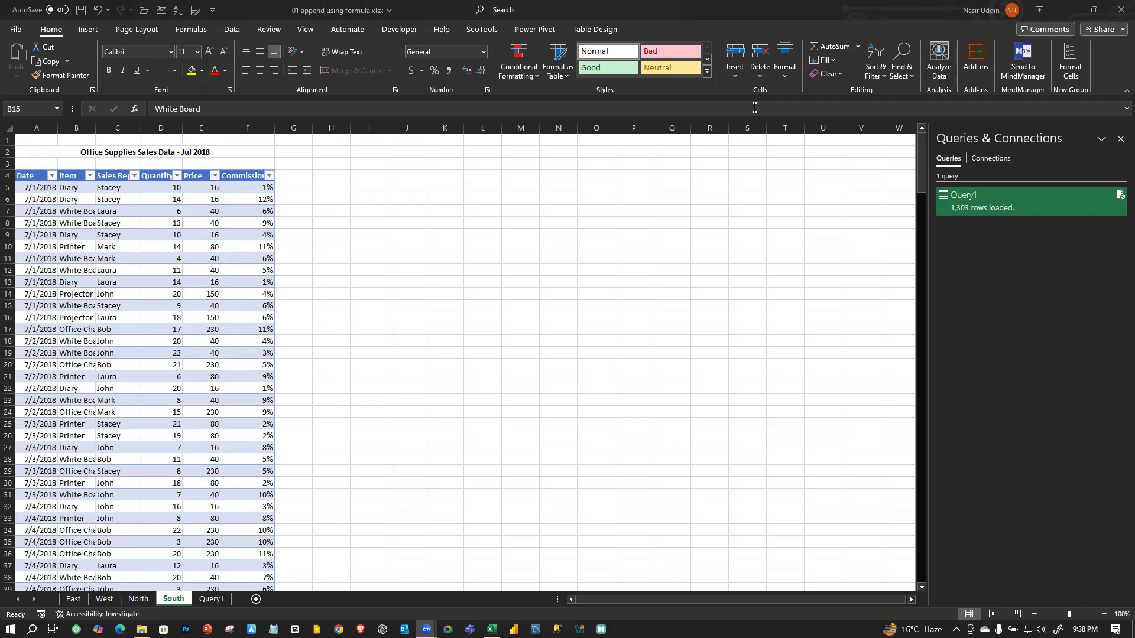
pyautogui.click(755, 252)
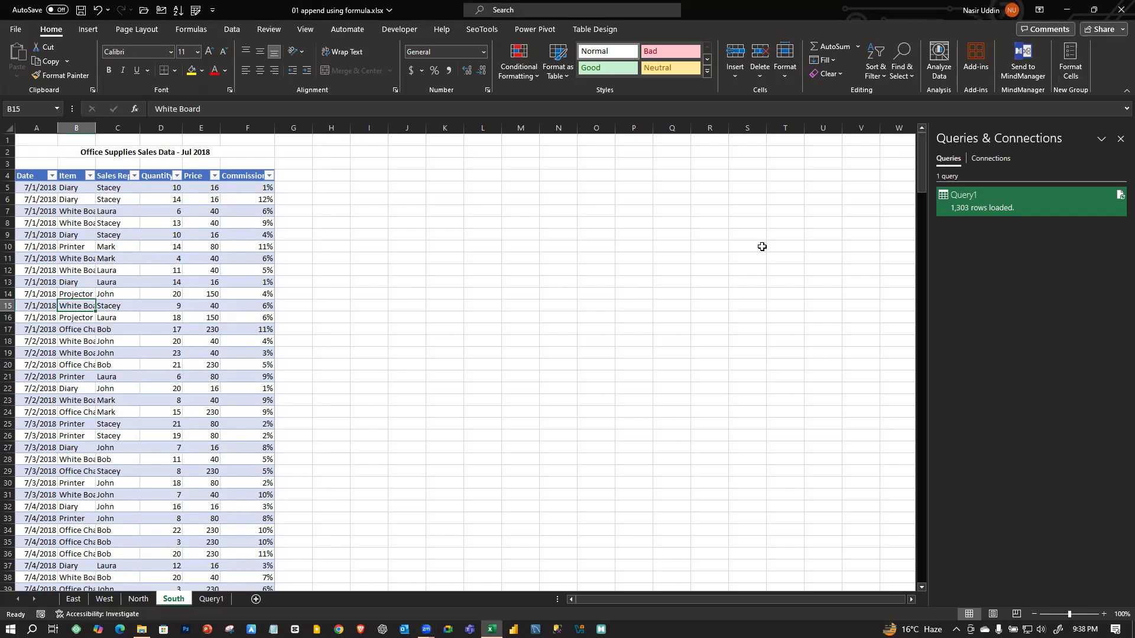
pyautogui.hotkey('alt', 'Tab')
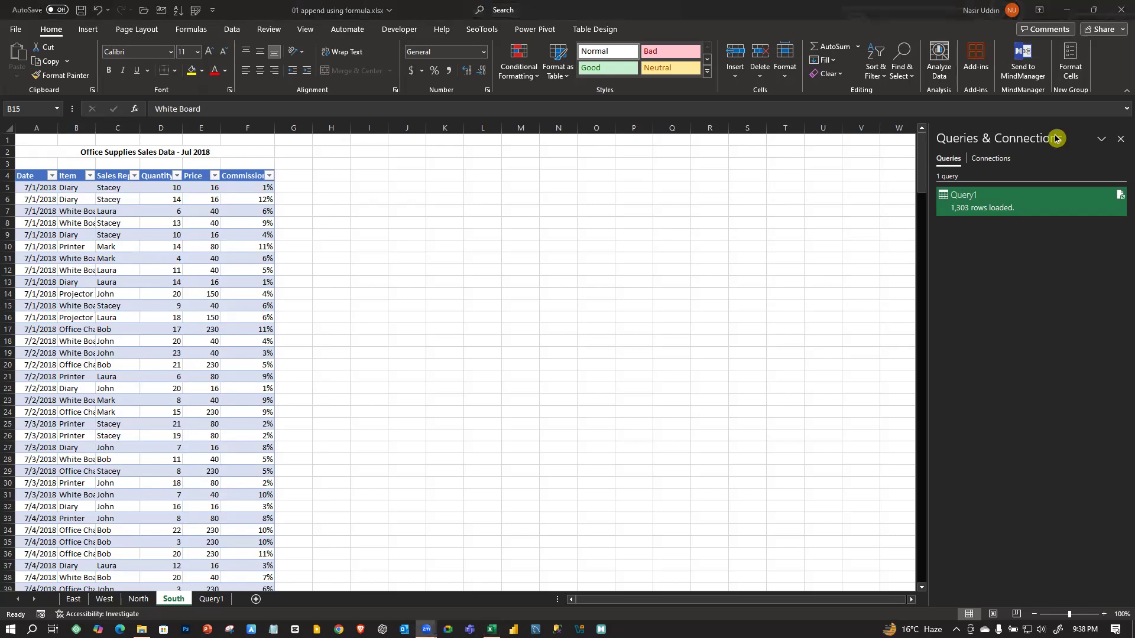